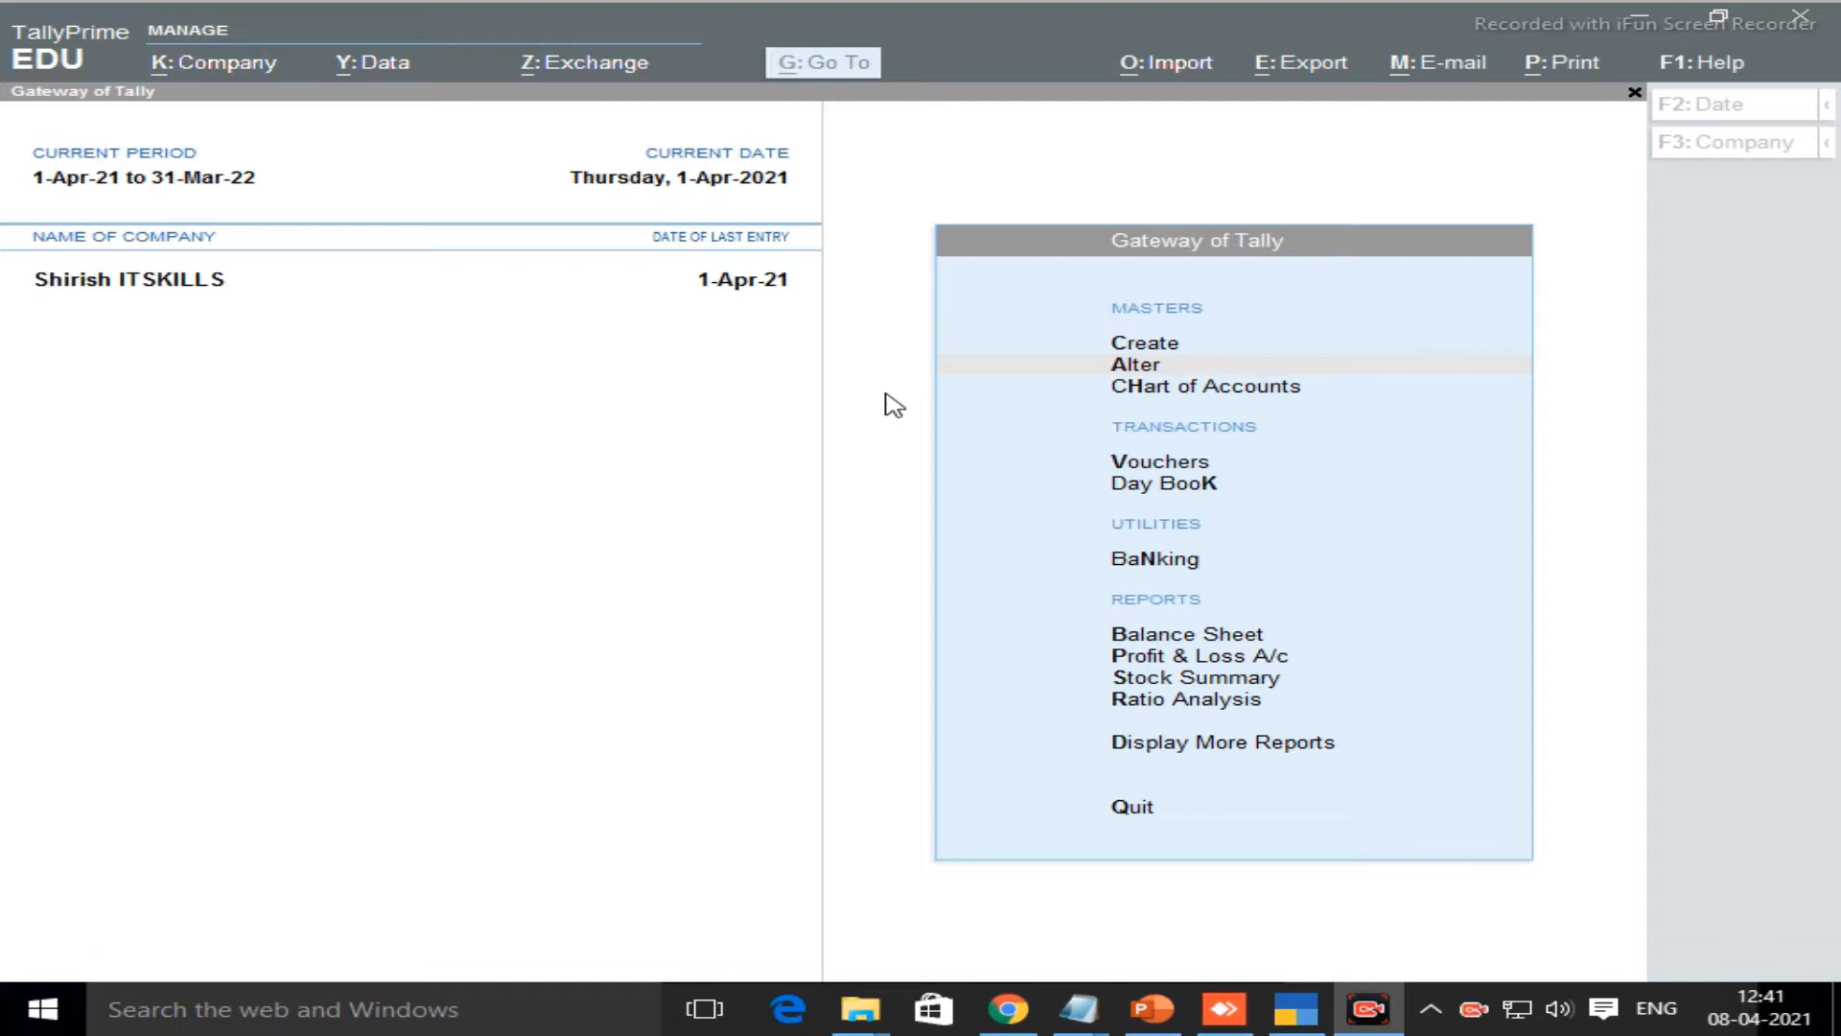
Open the Stock Summary report and drill down into the Stationary Shop stock group
left_click(1012, 491)
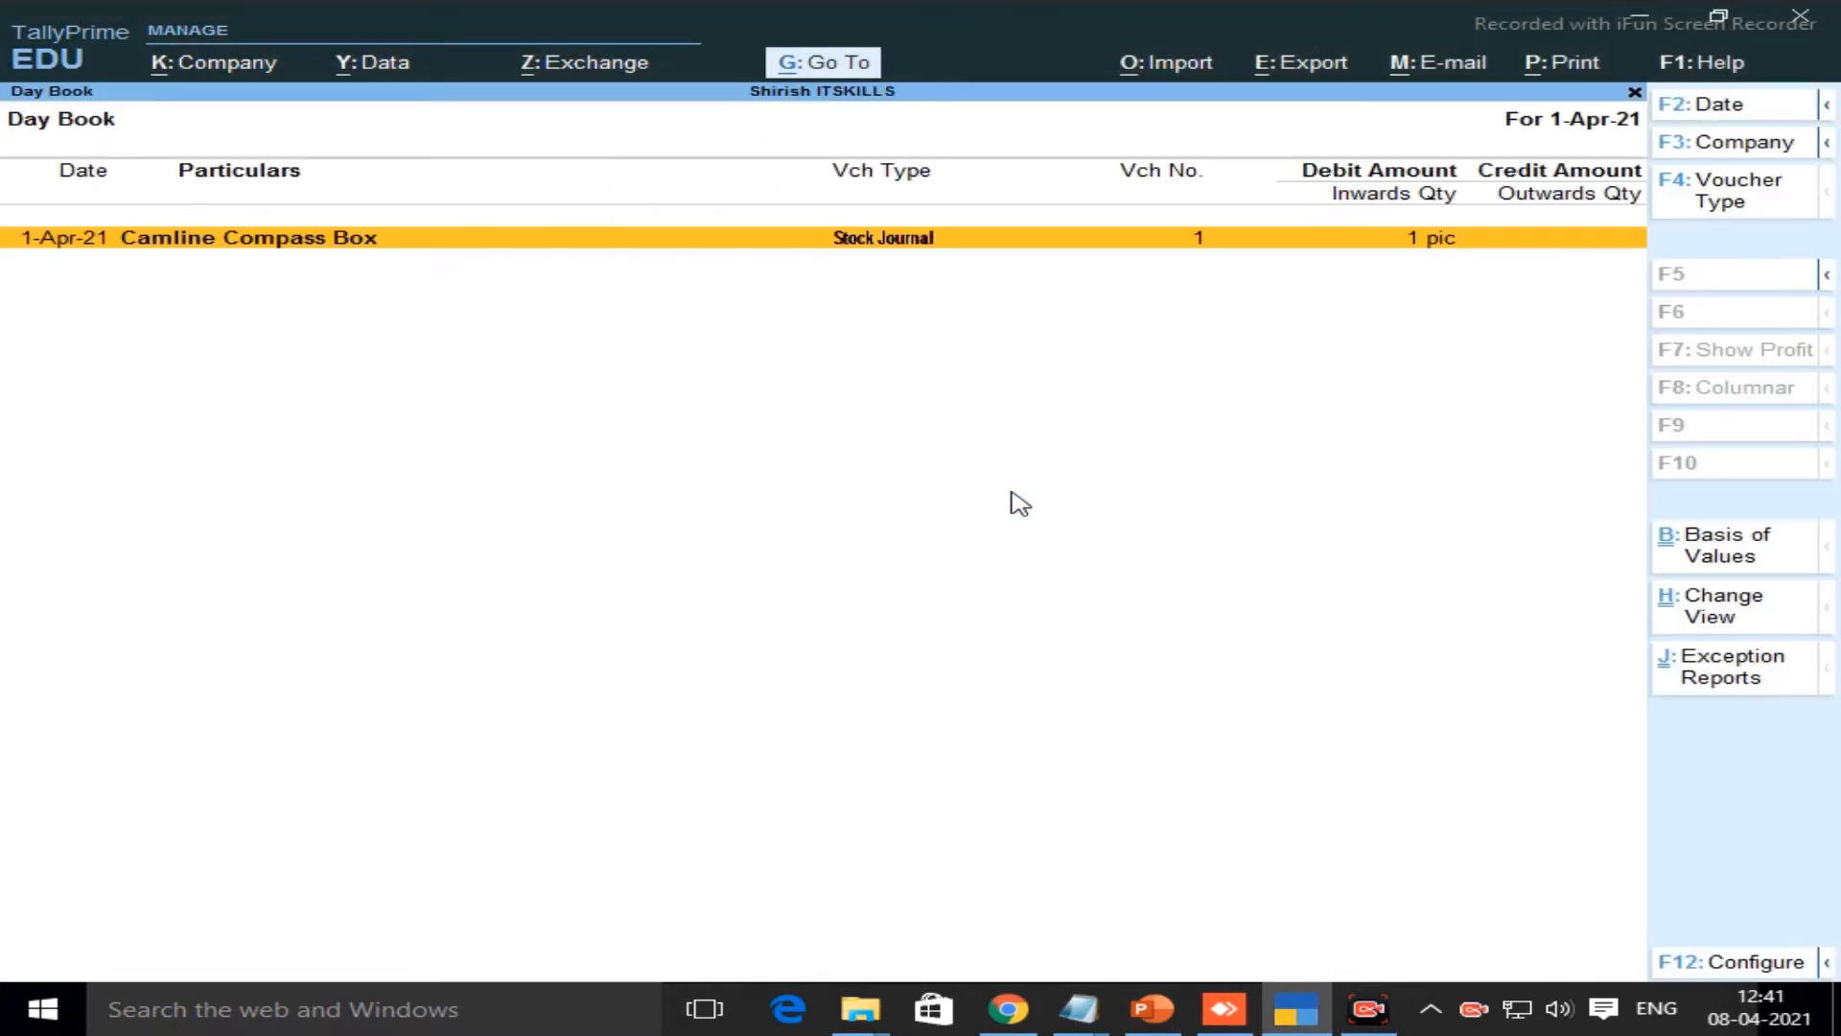
key("Escape")
key("Down")
key("Down")
key("Down")
key("Down")
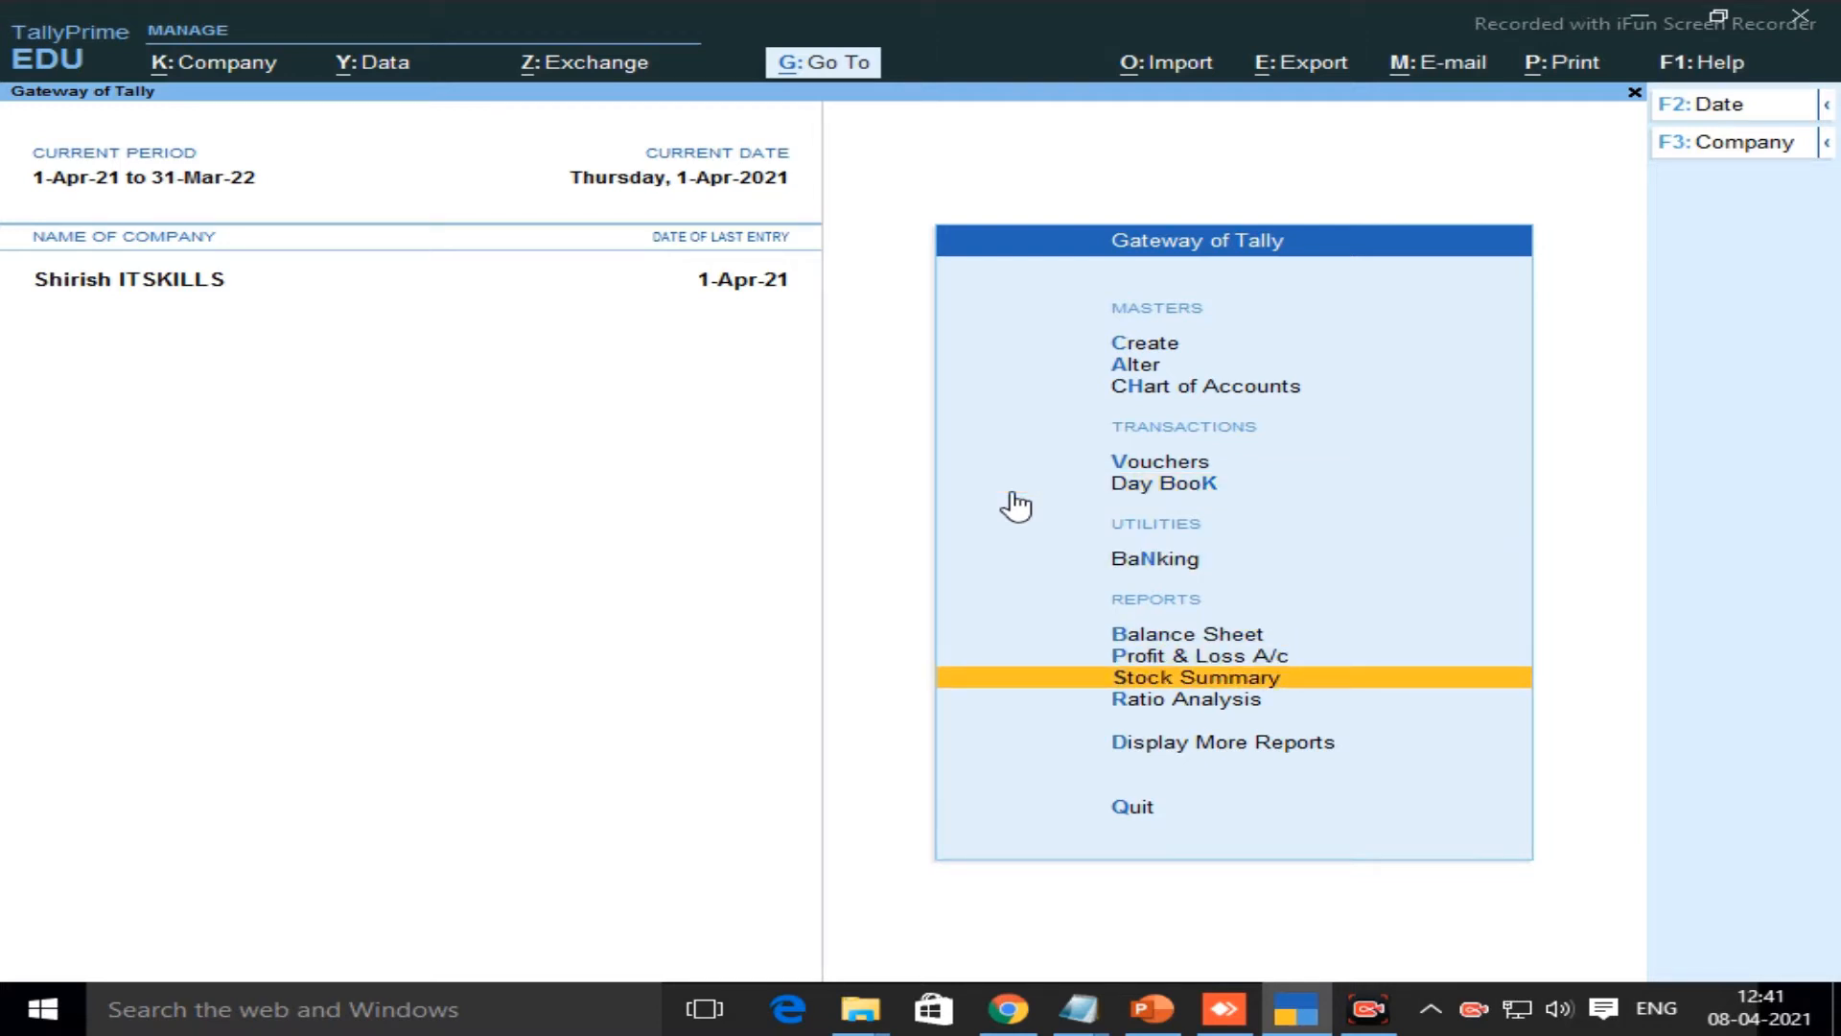
key("Return")
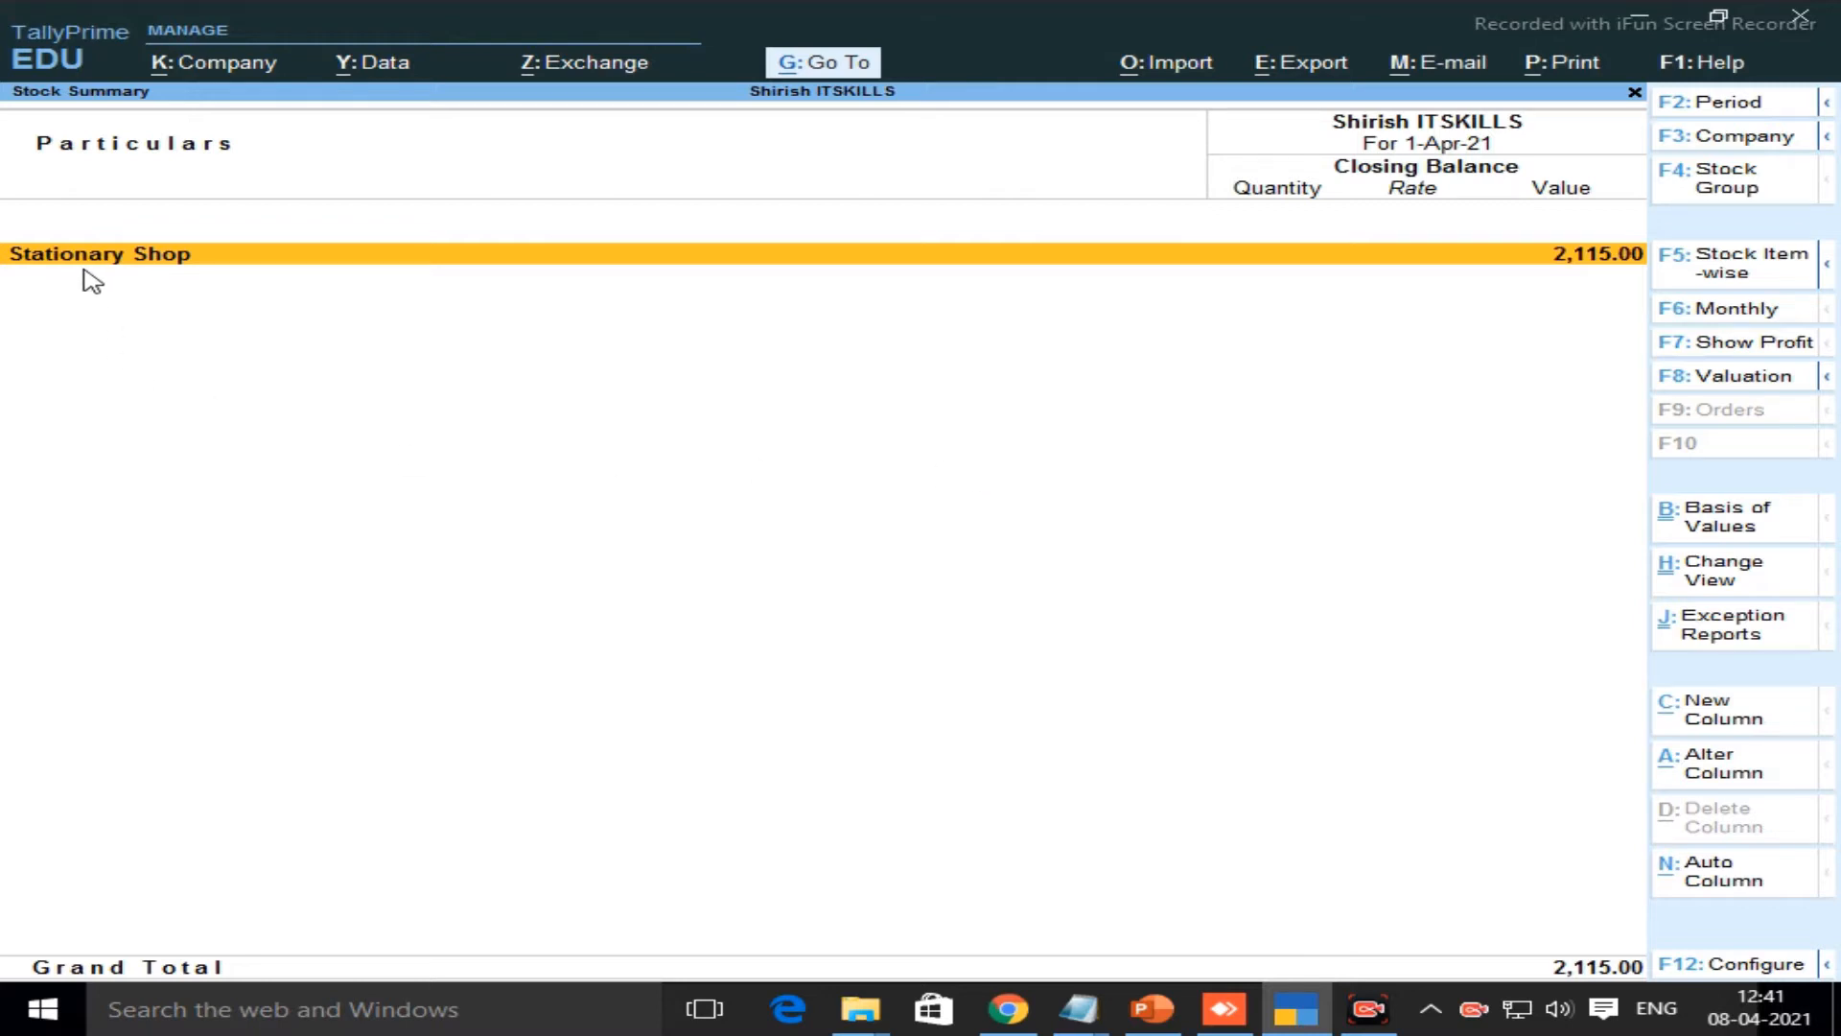
key("Return")
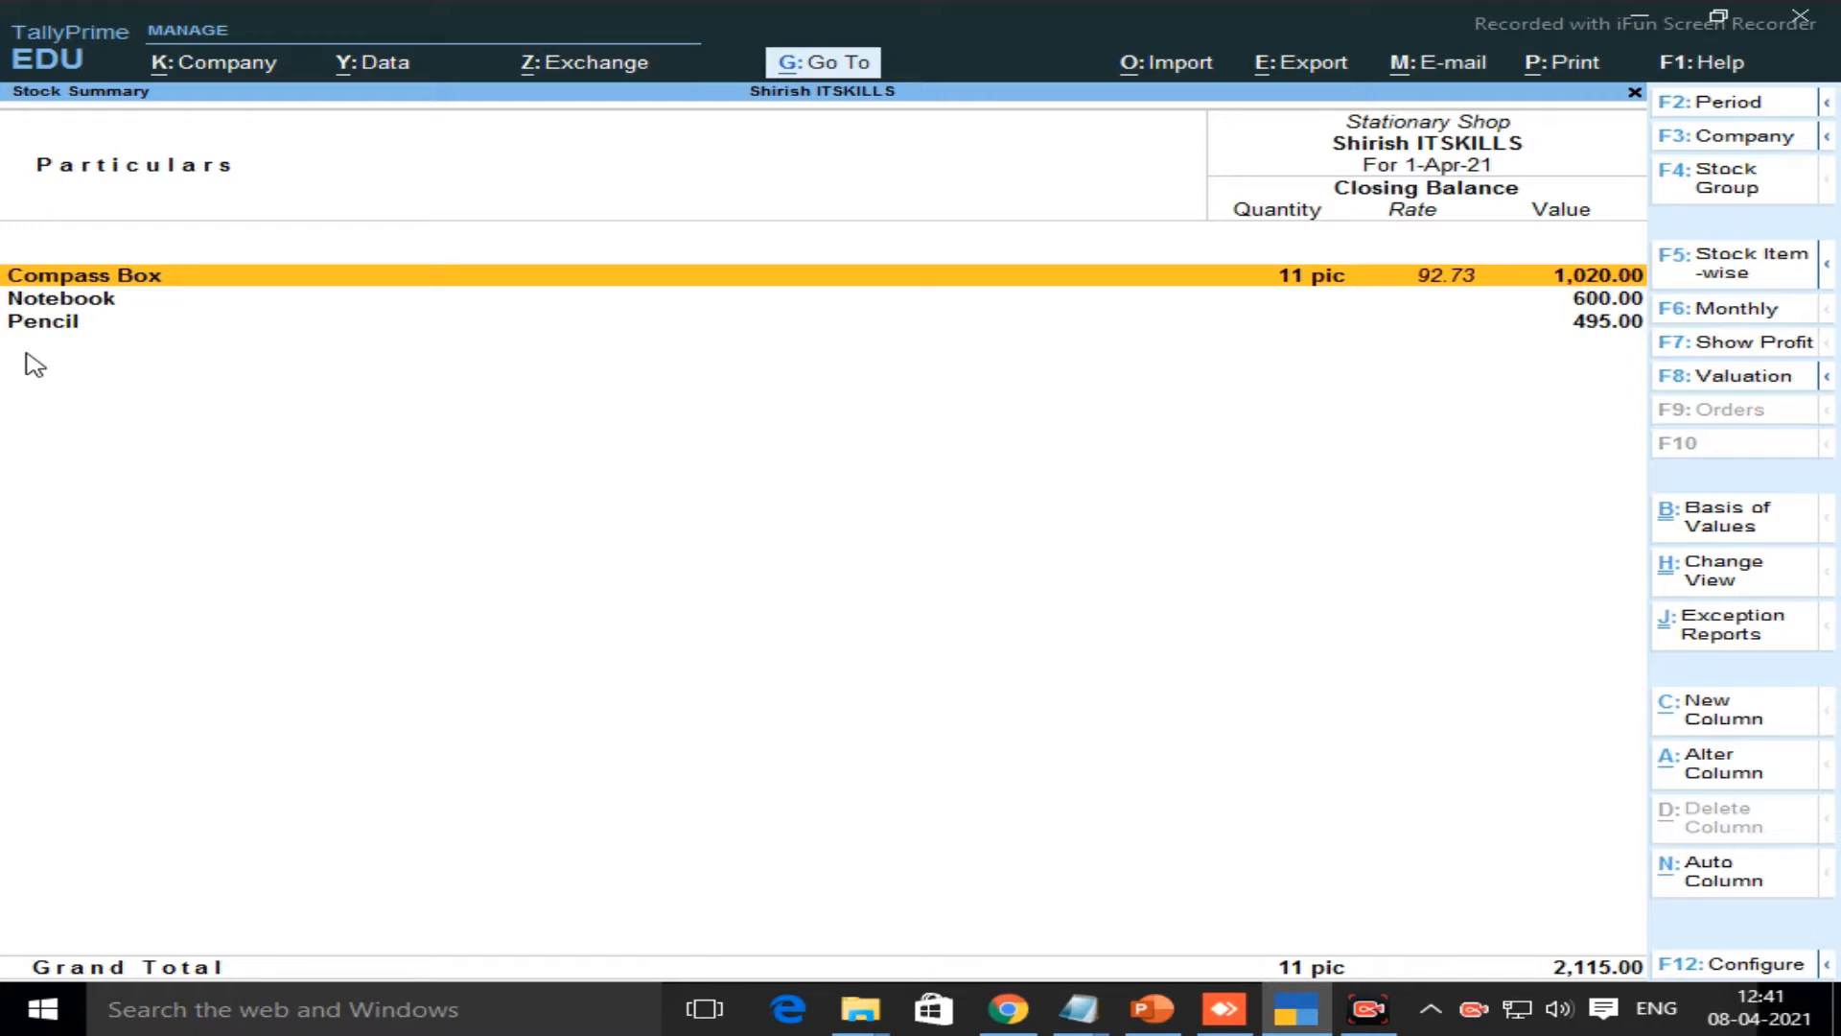
Examine the closing balances of the Compass Box, Notebook and Pencil groups under Stationary Shop, and close the Stock Summary
key("Down")
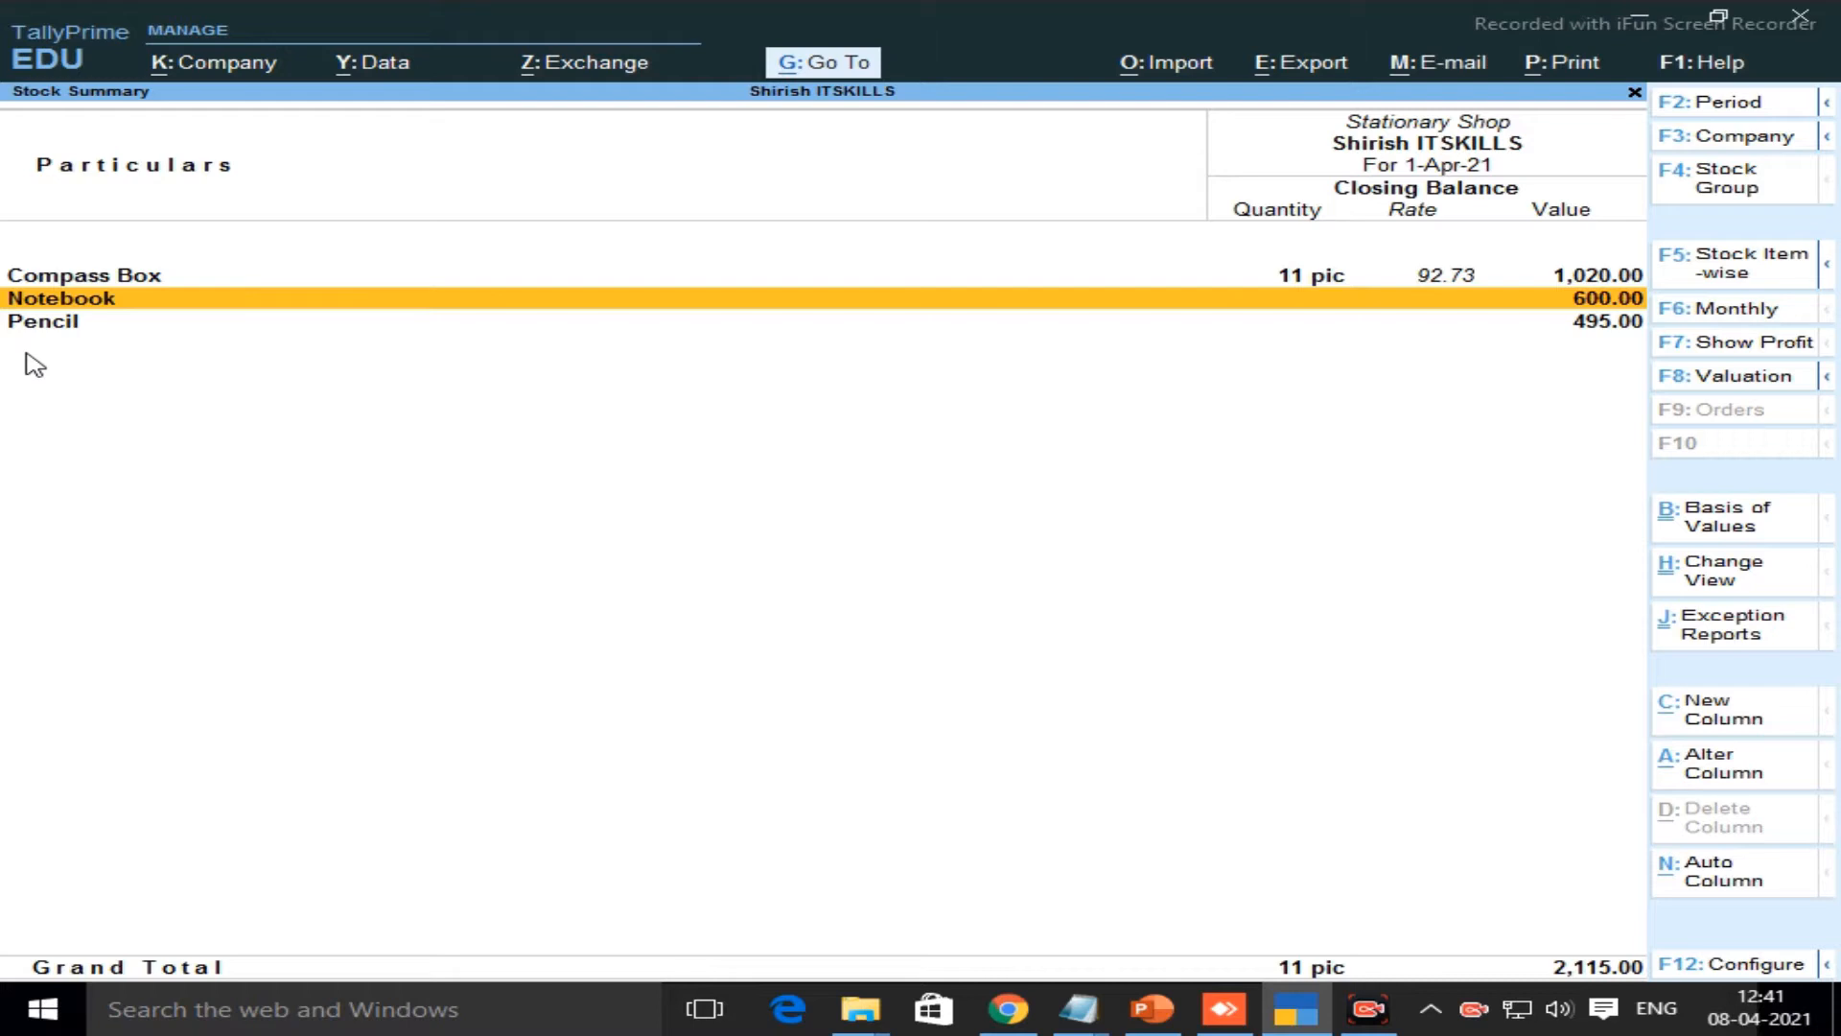
key("Down")
key("Up")
key("Up")
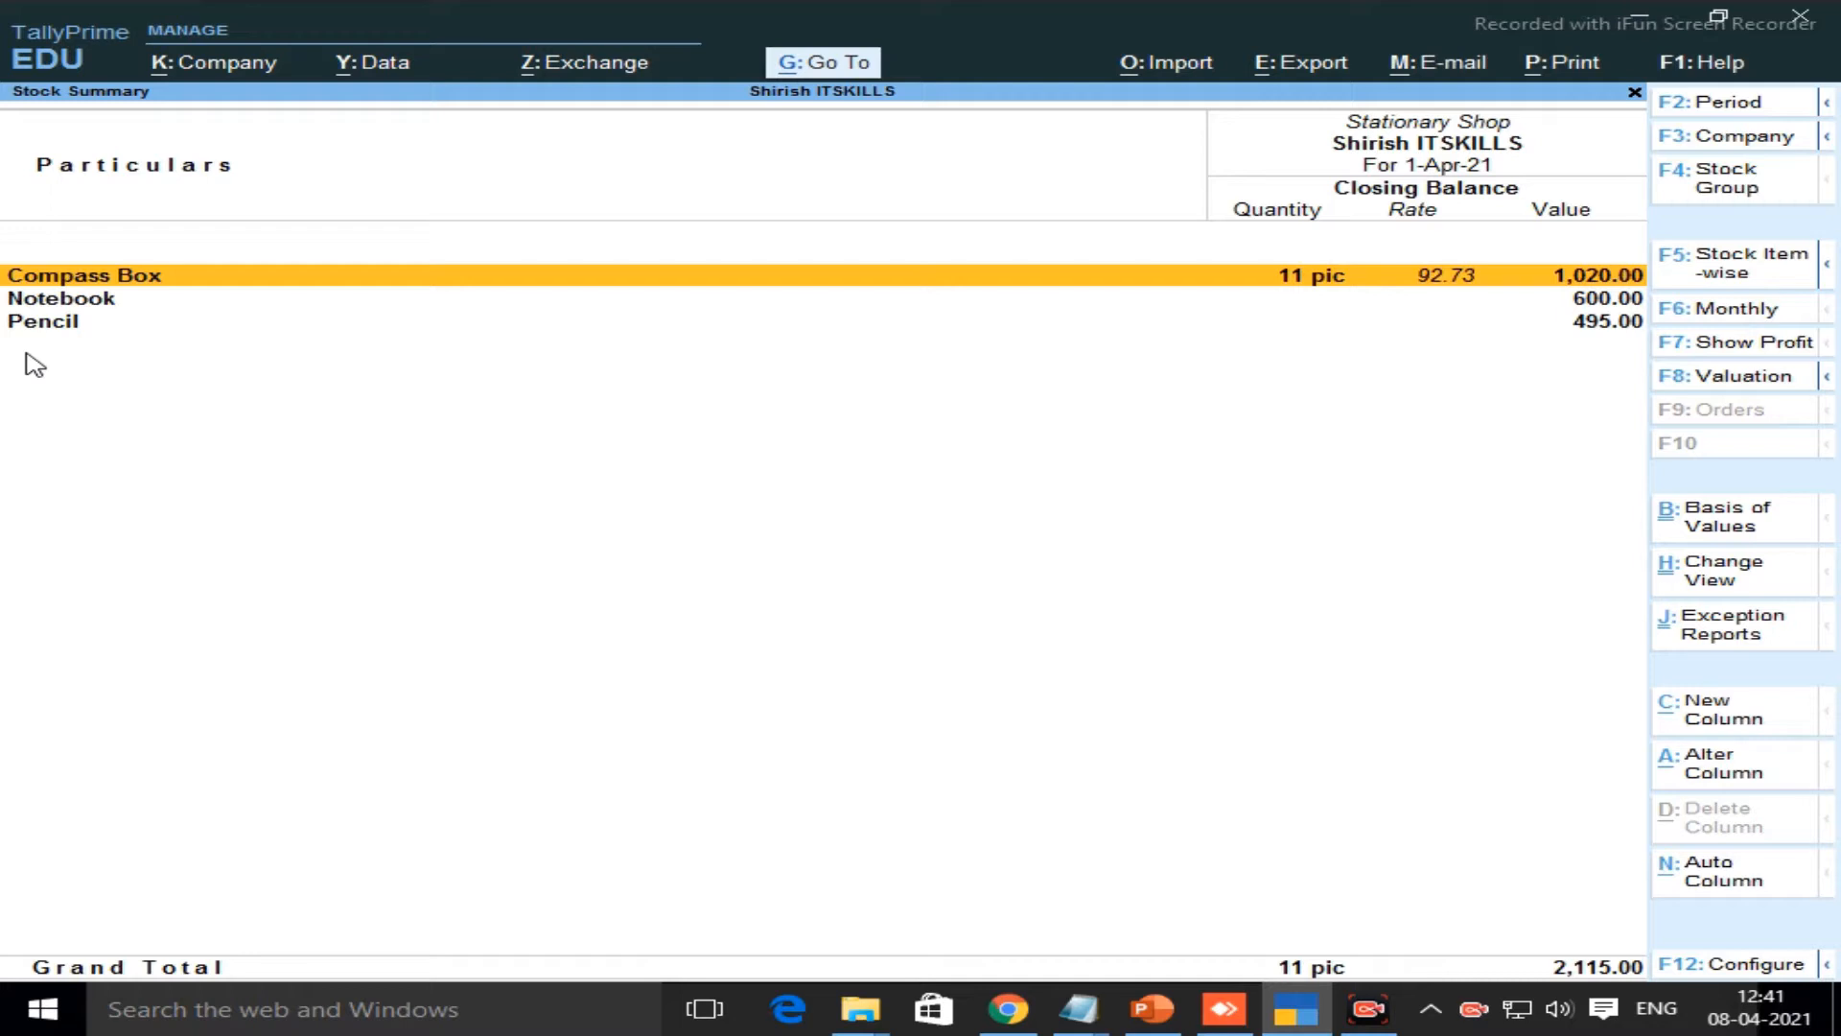
key("Escape")
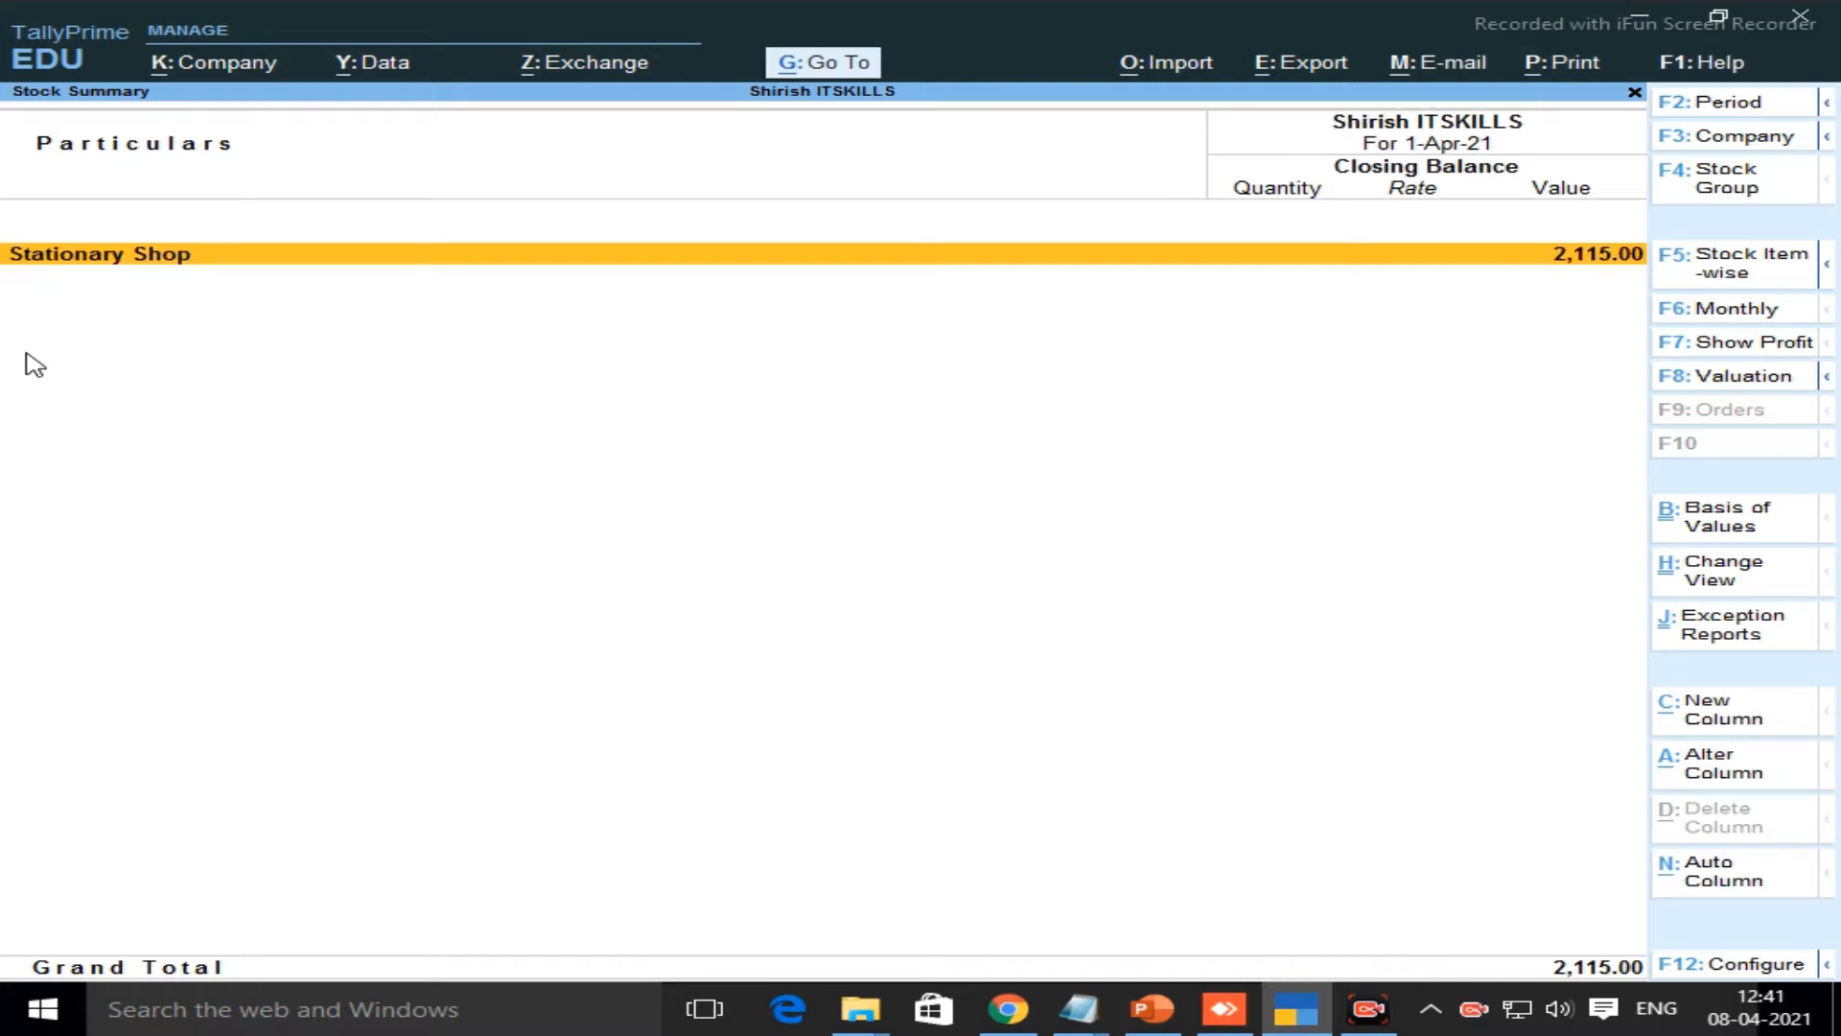
key("Escape")
key("Return")
key("Return")
key("Down")
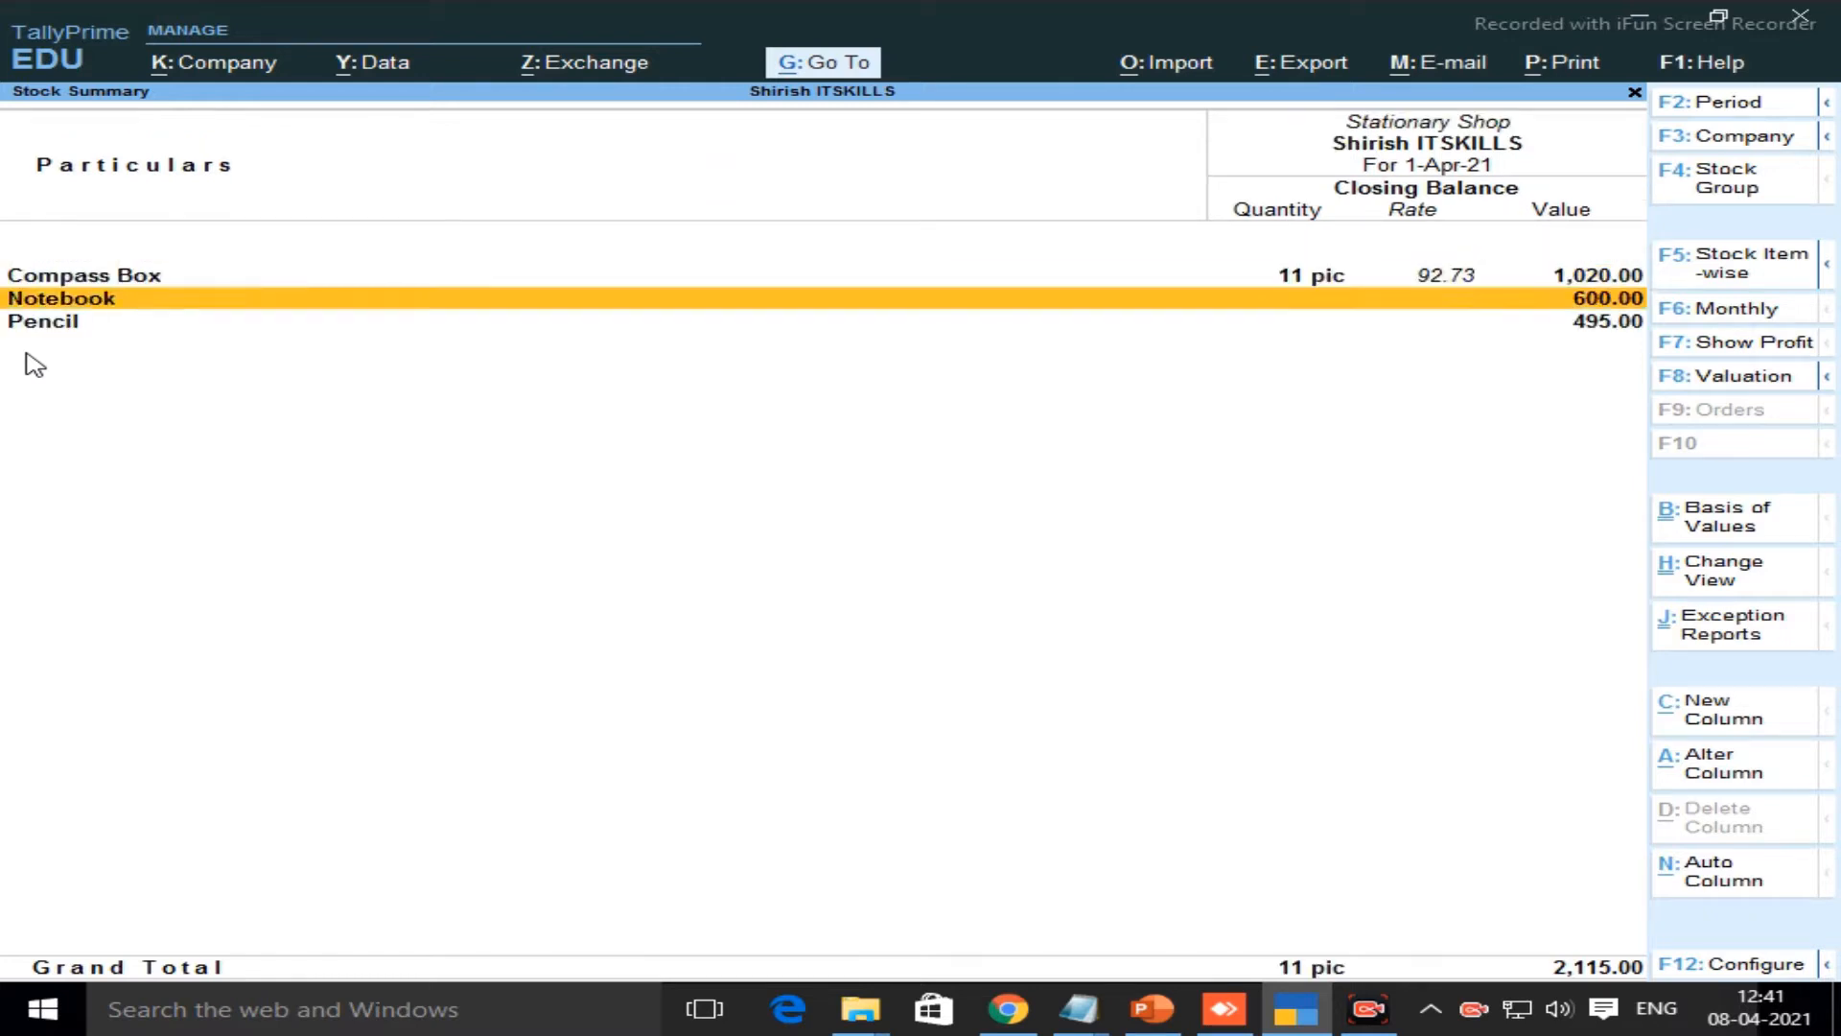
key("Down")
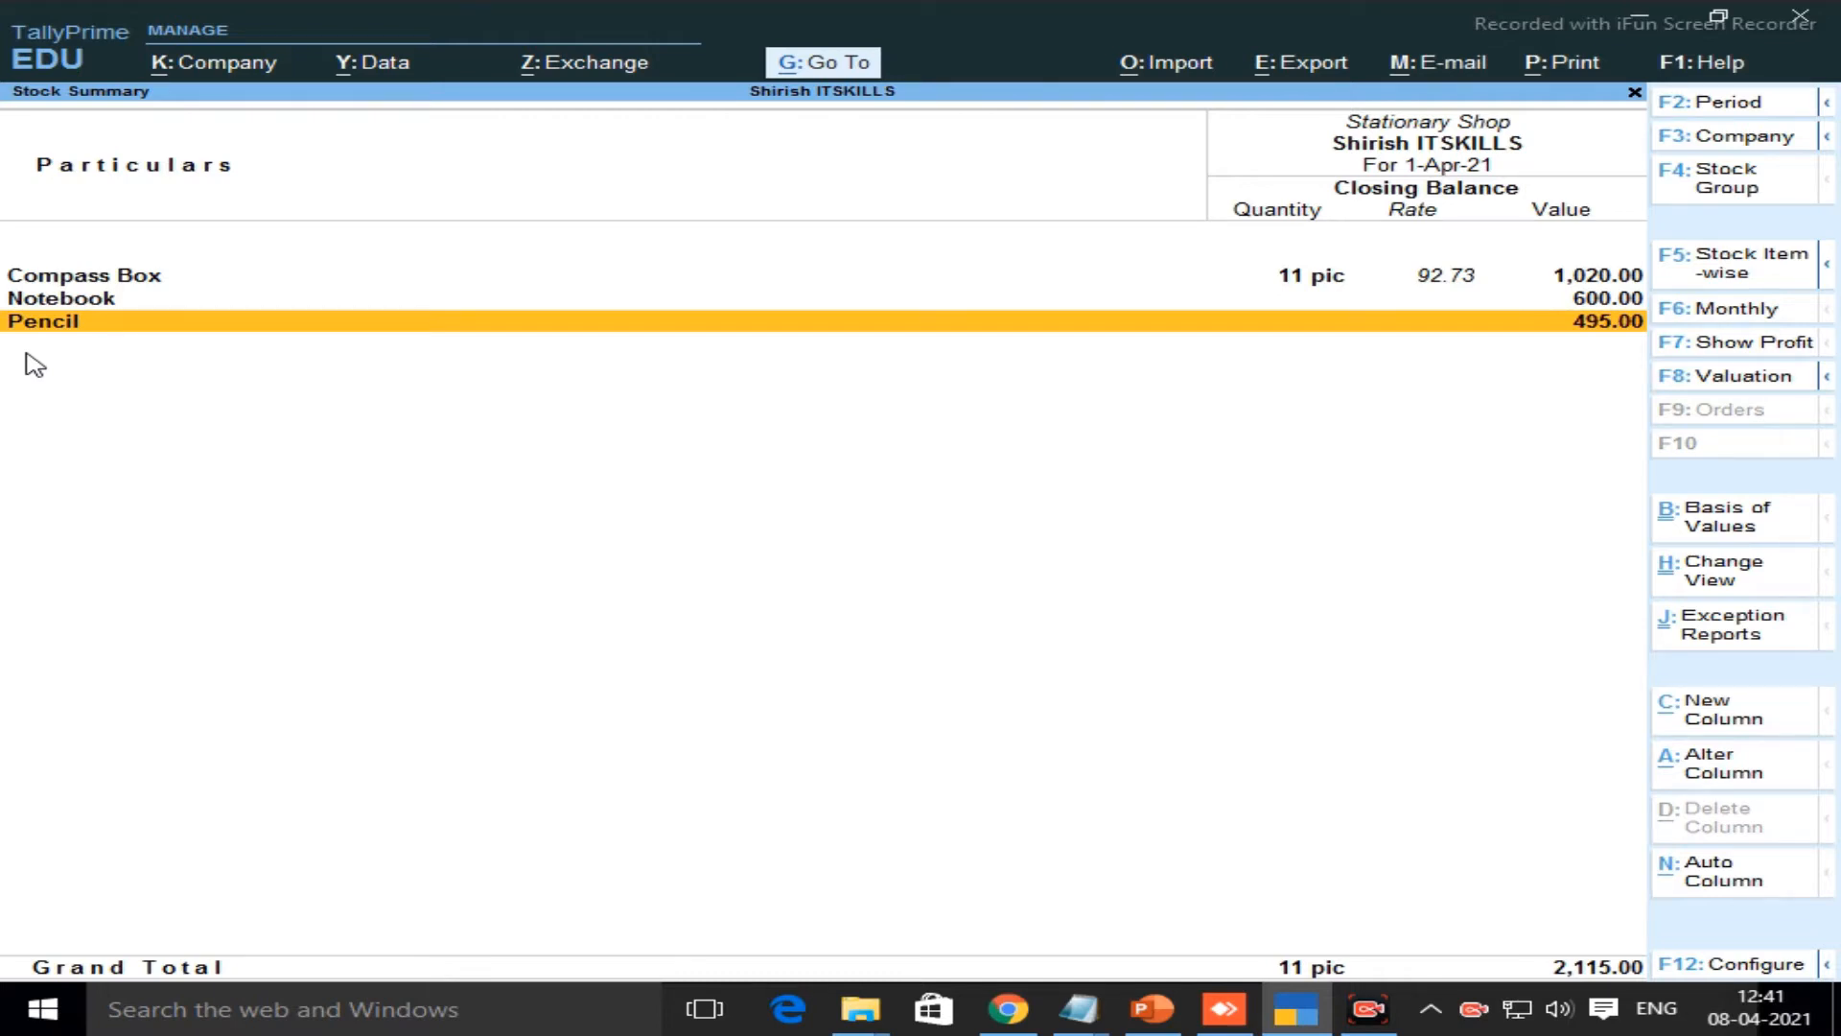
key("Escape")
key("Escape")
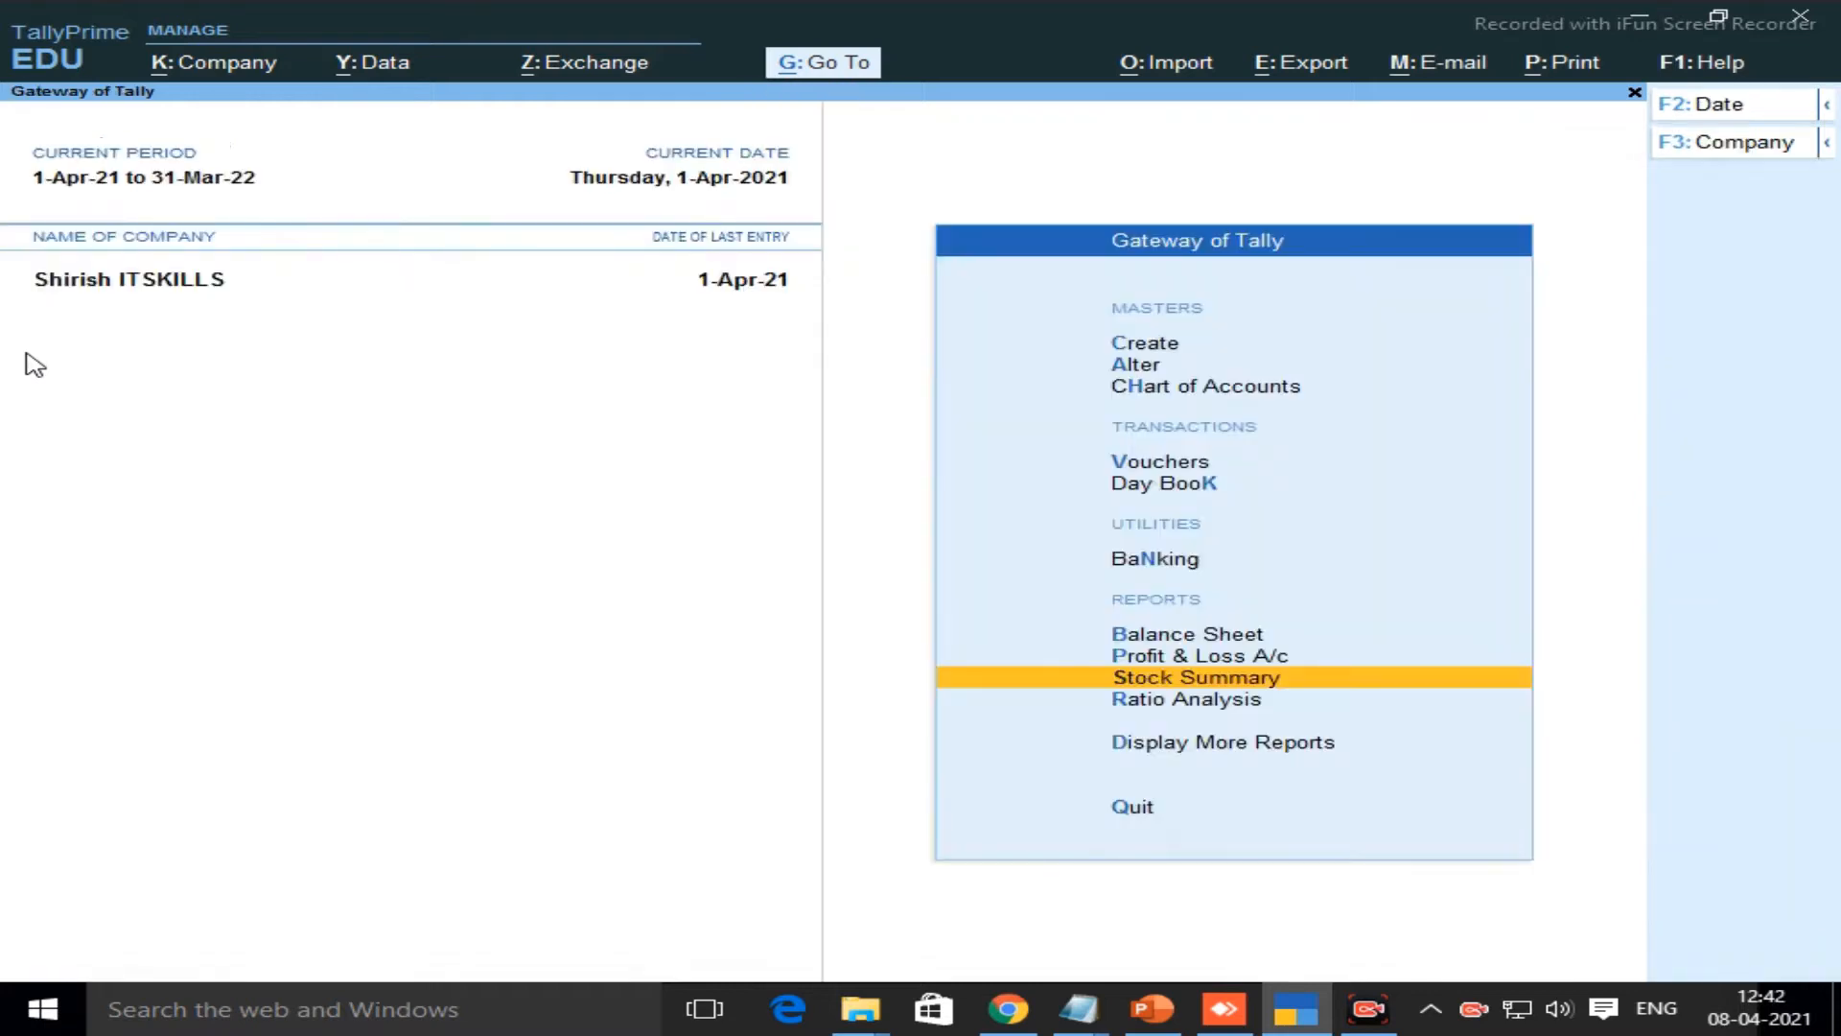
Open the Godowns summary from the Inventory Books among the additional reports
key("Down")
key("Down")
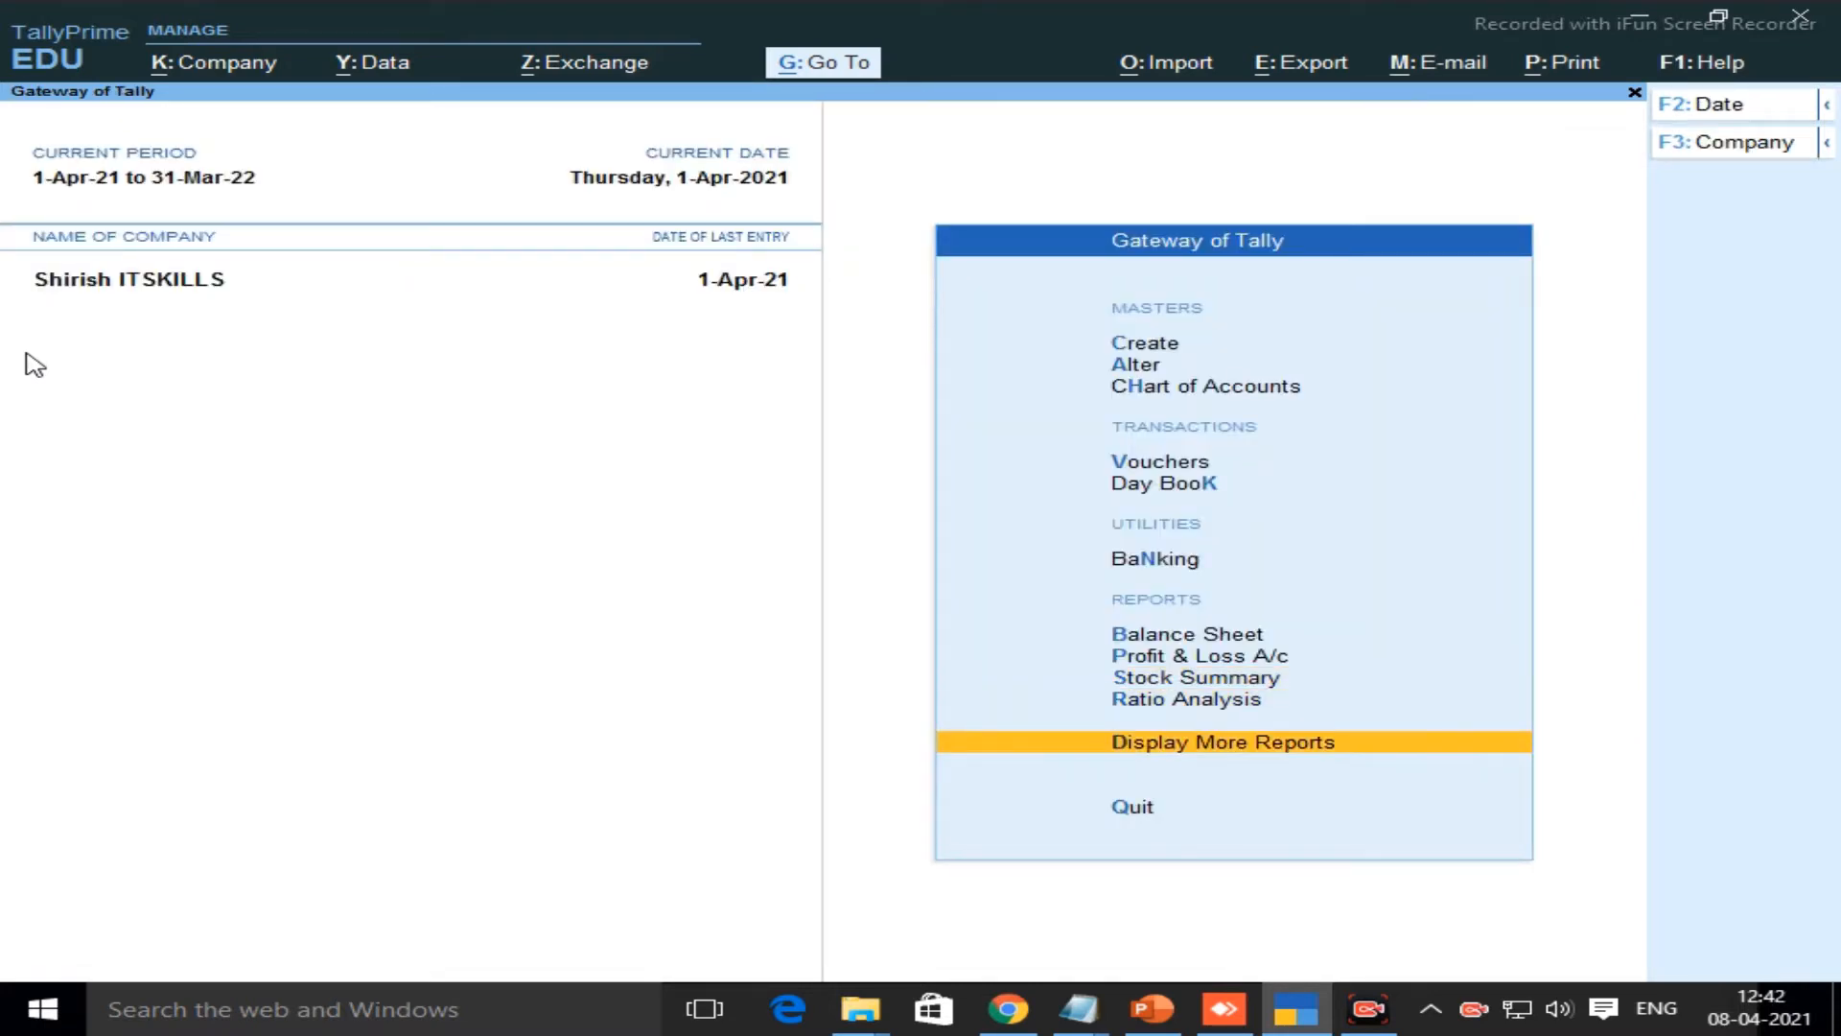
key("Return")
key("Down")
key("Down")
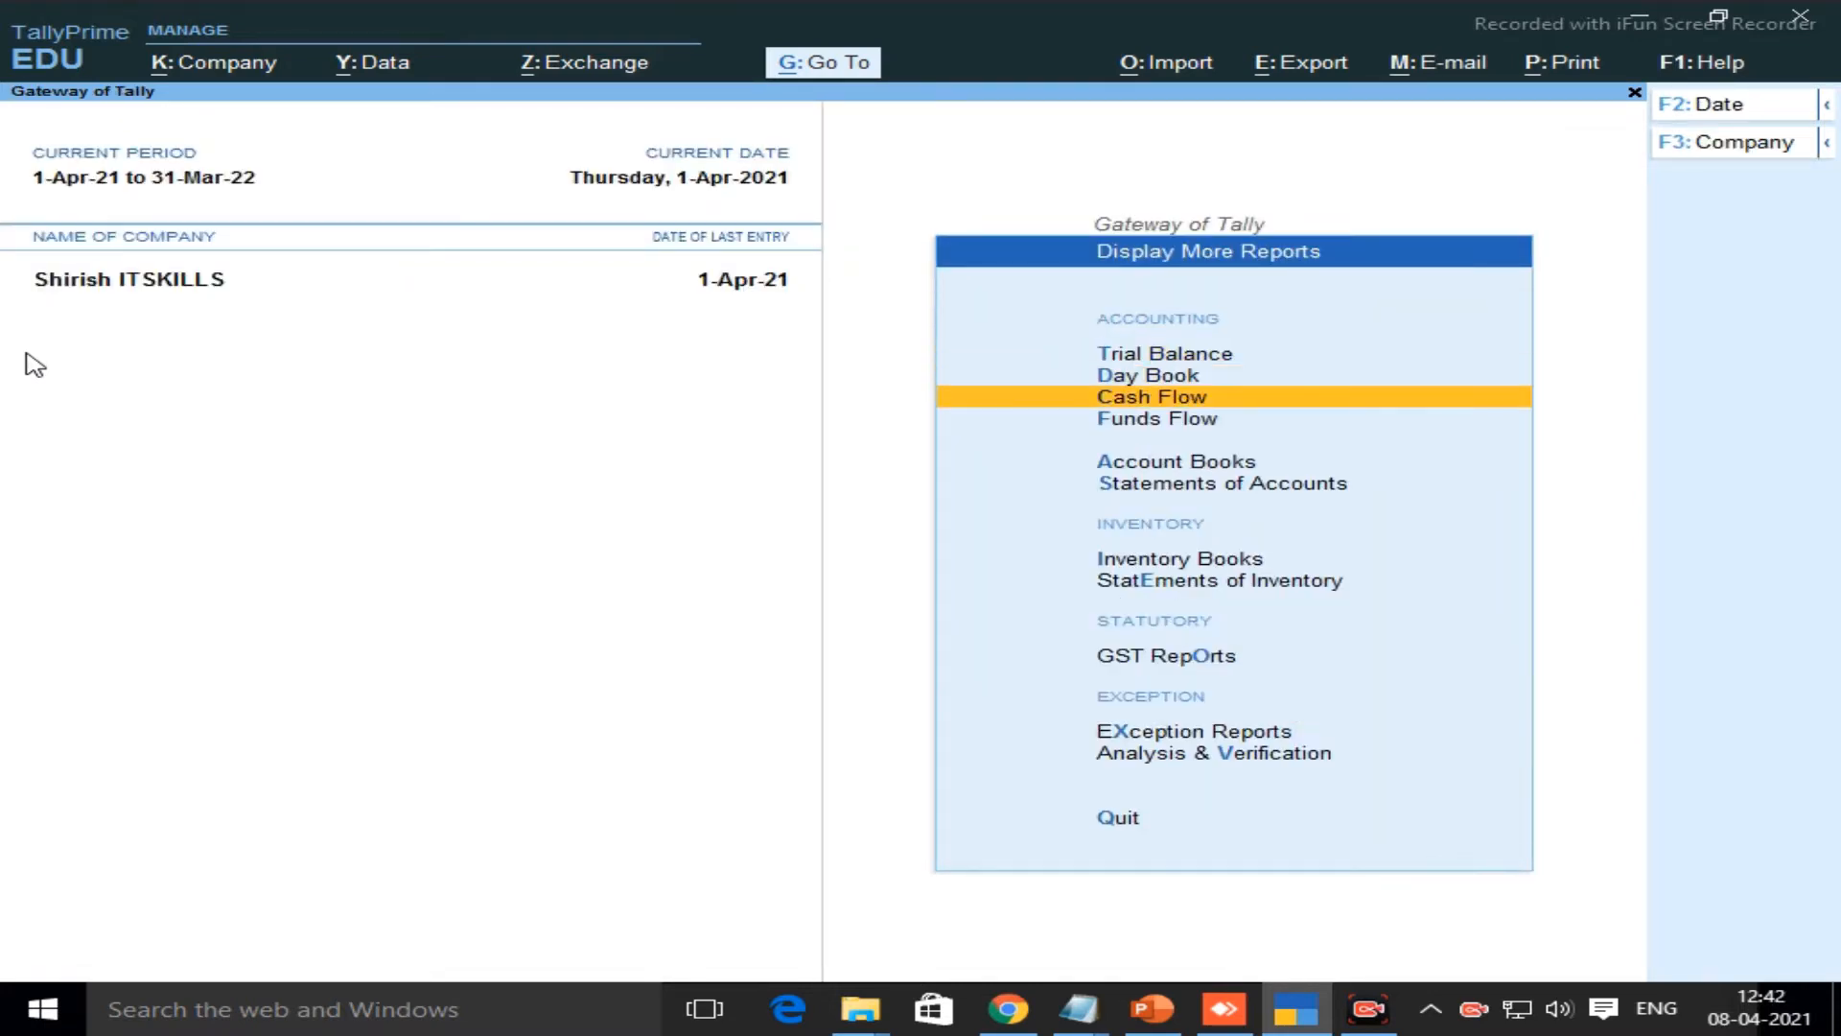
key("Down")
key("Down")
key("Down")
key("Down")
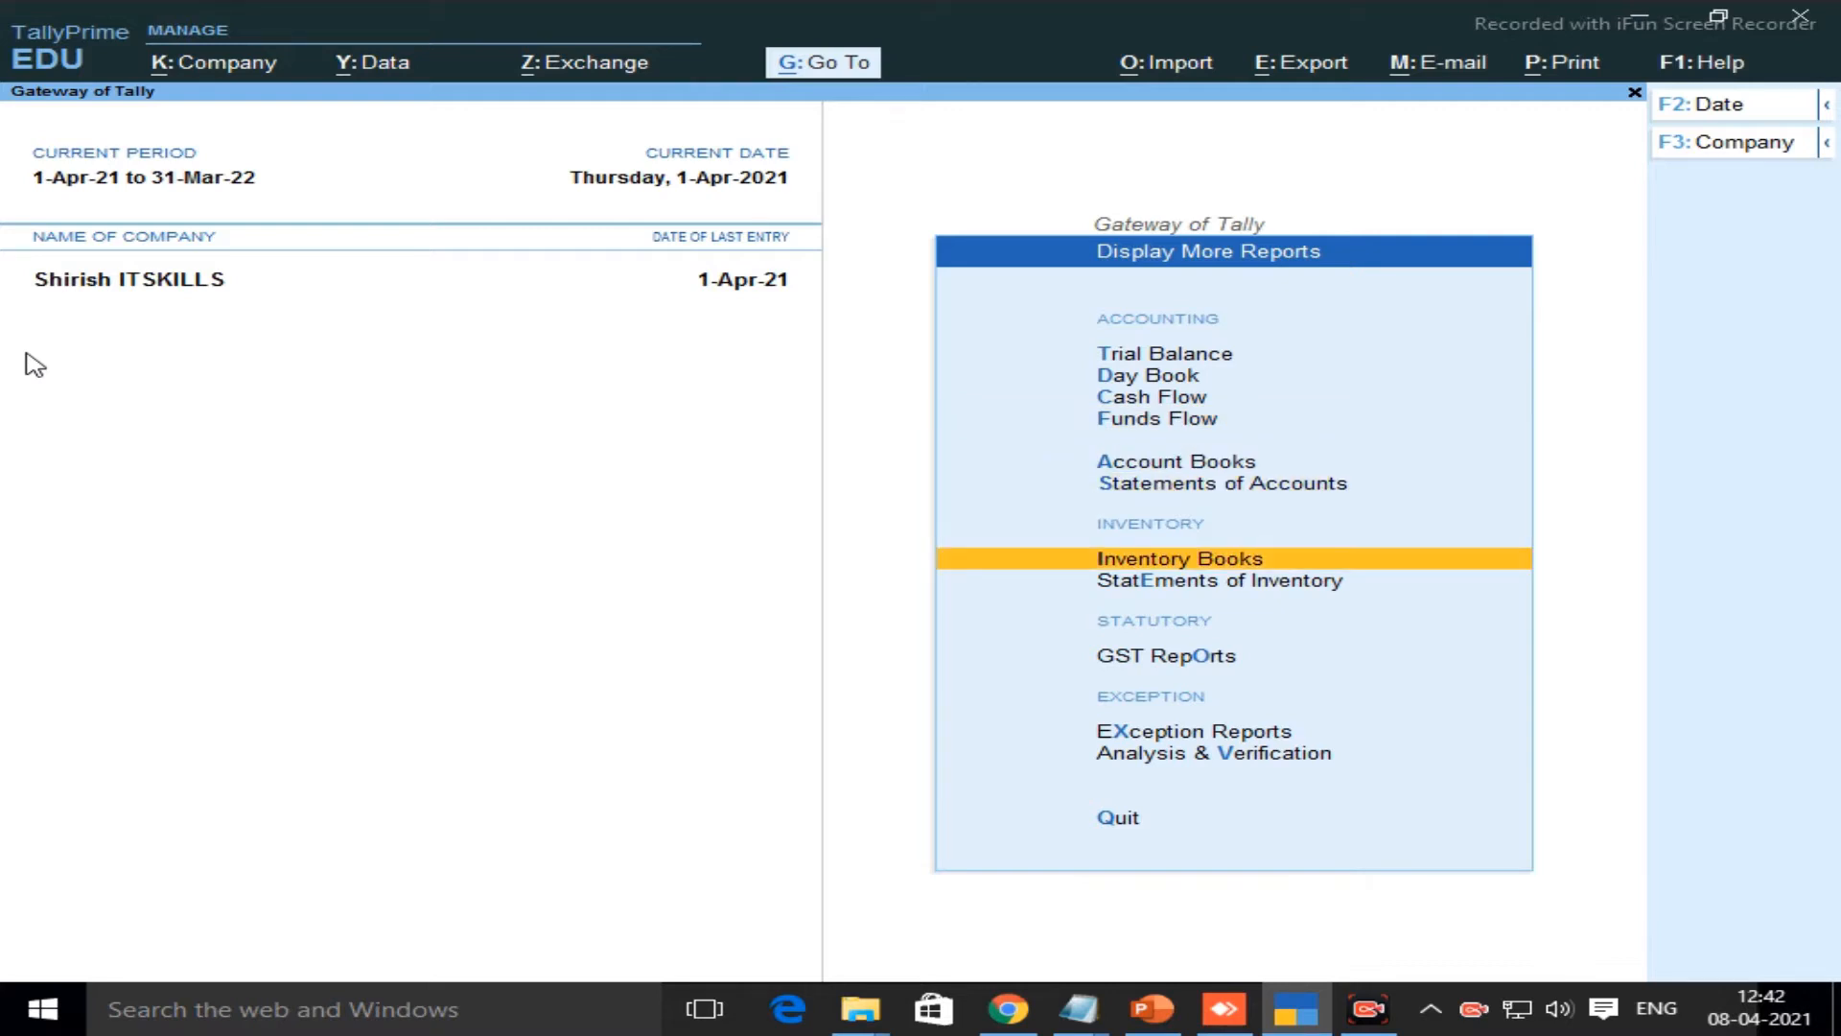
key("Return")
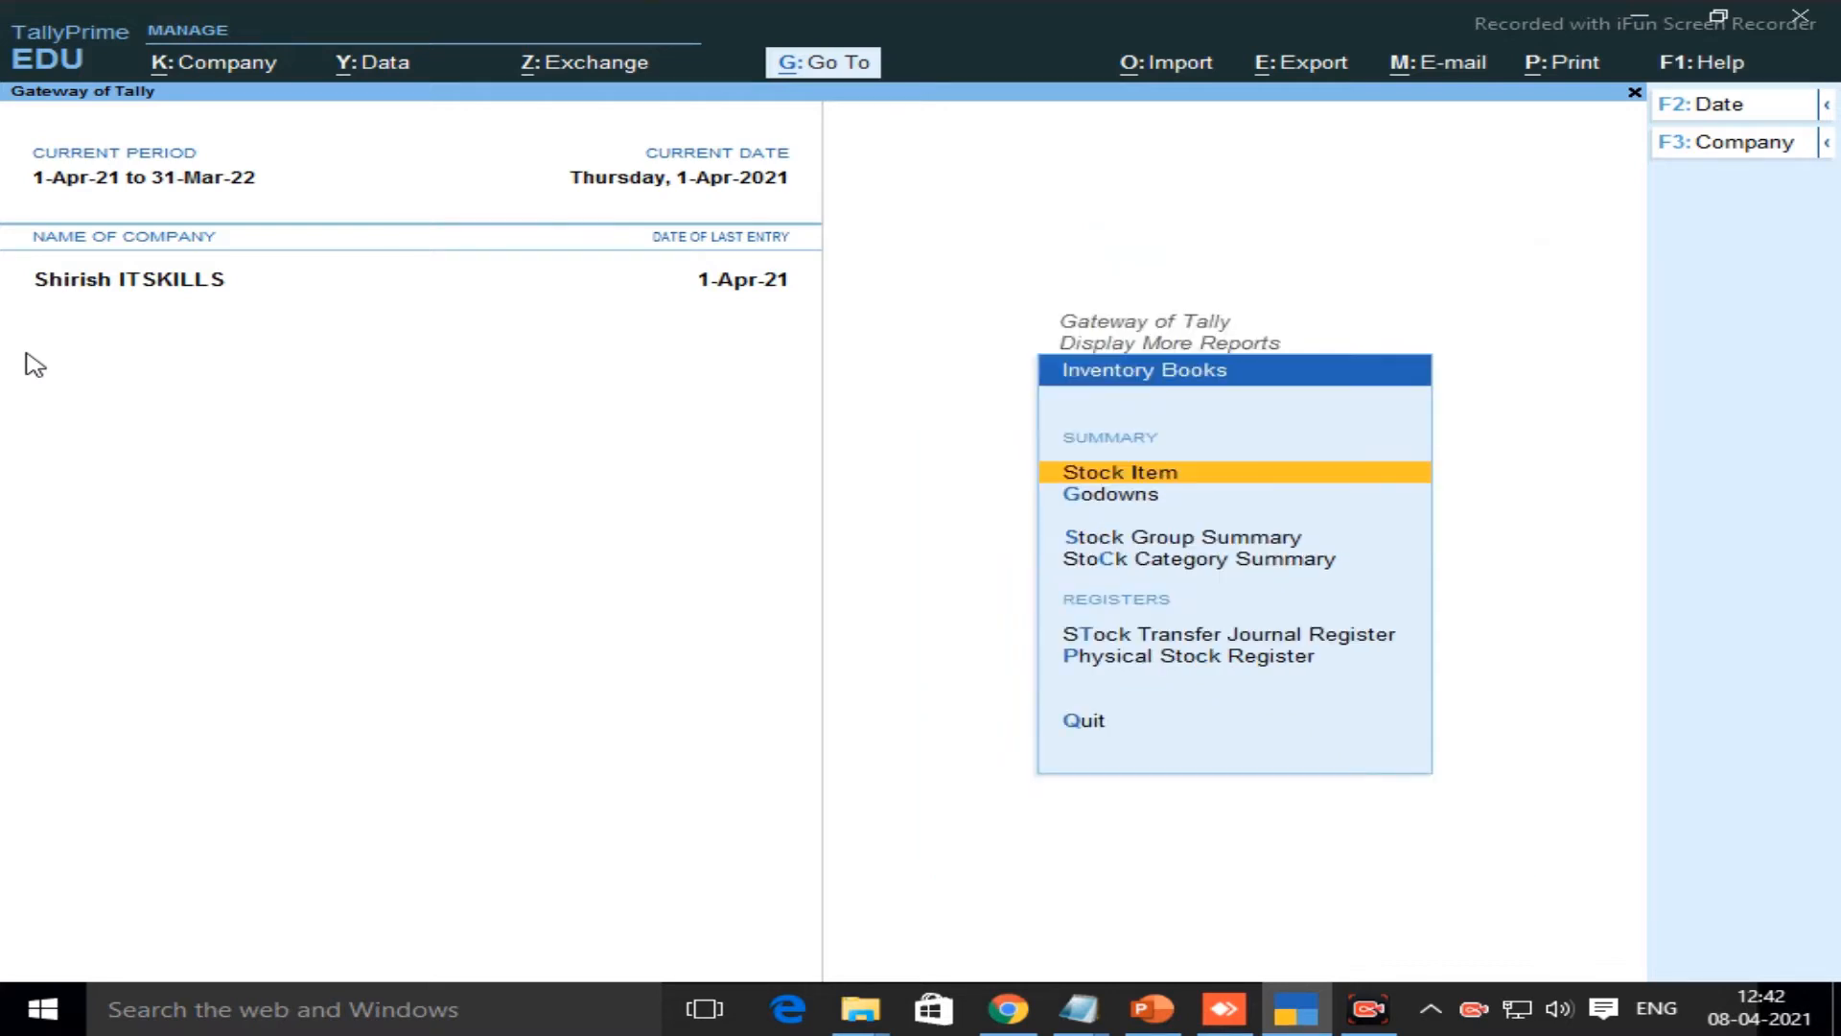
key("Down")
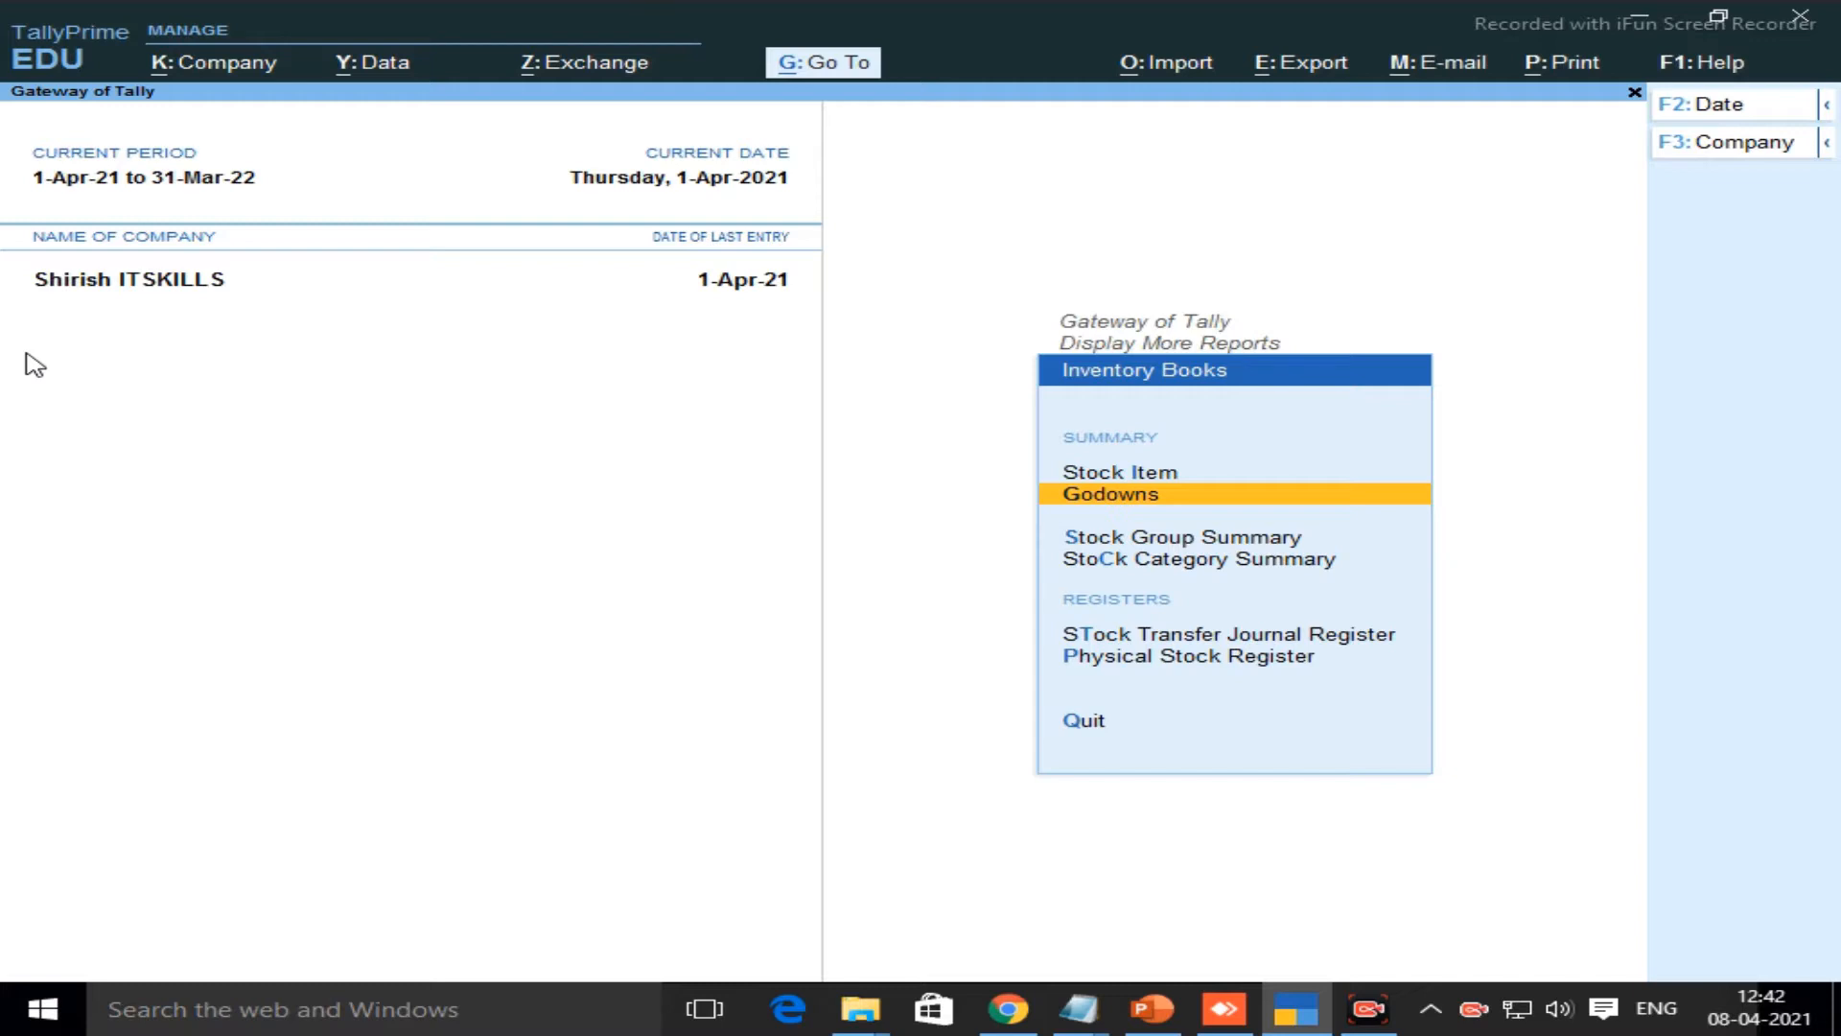
key("Return")
Look through the list of godowns and open the Godown Summary for Andheri
key("Down")
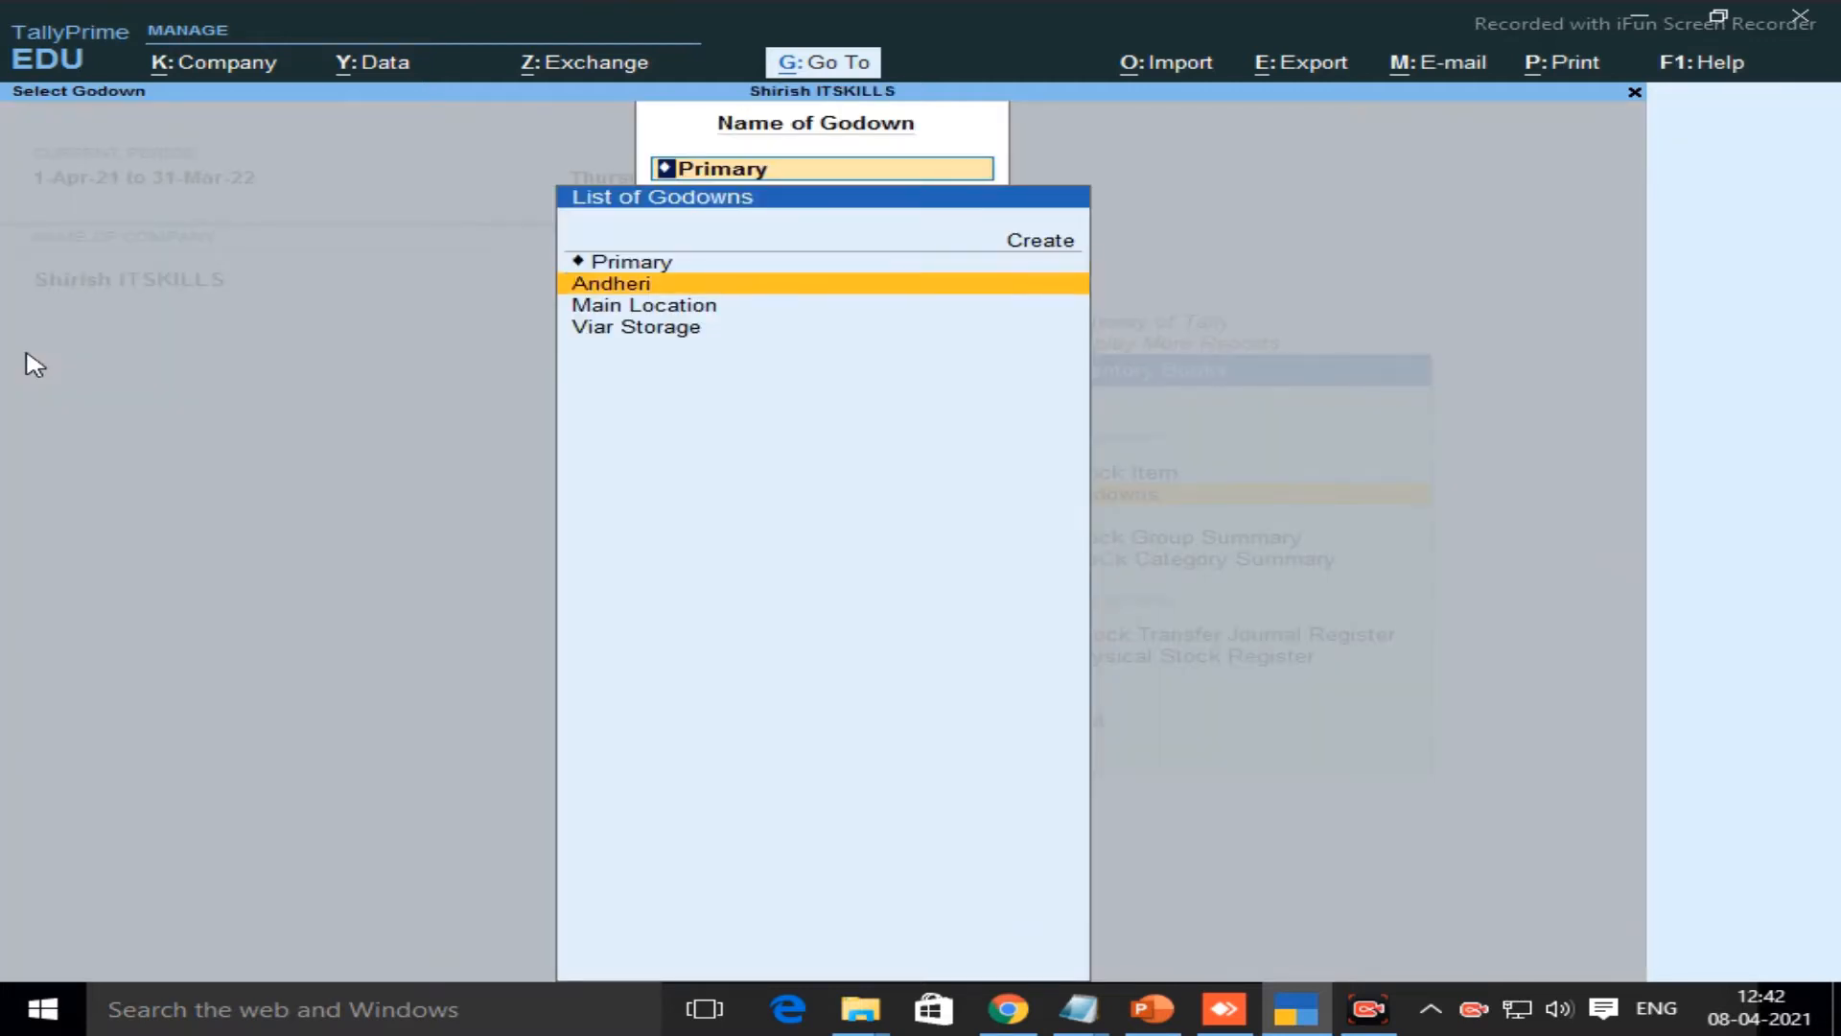
key("Down")
key("Down")
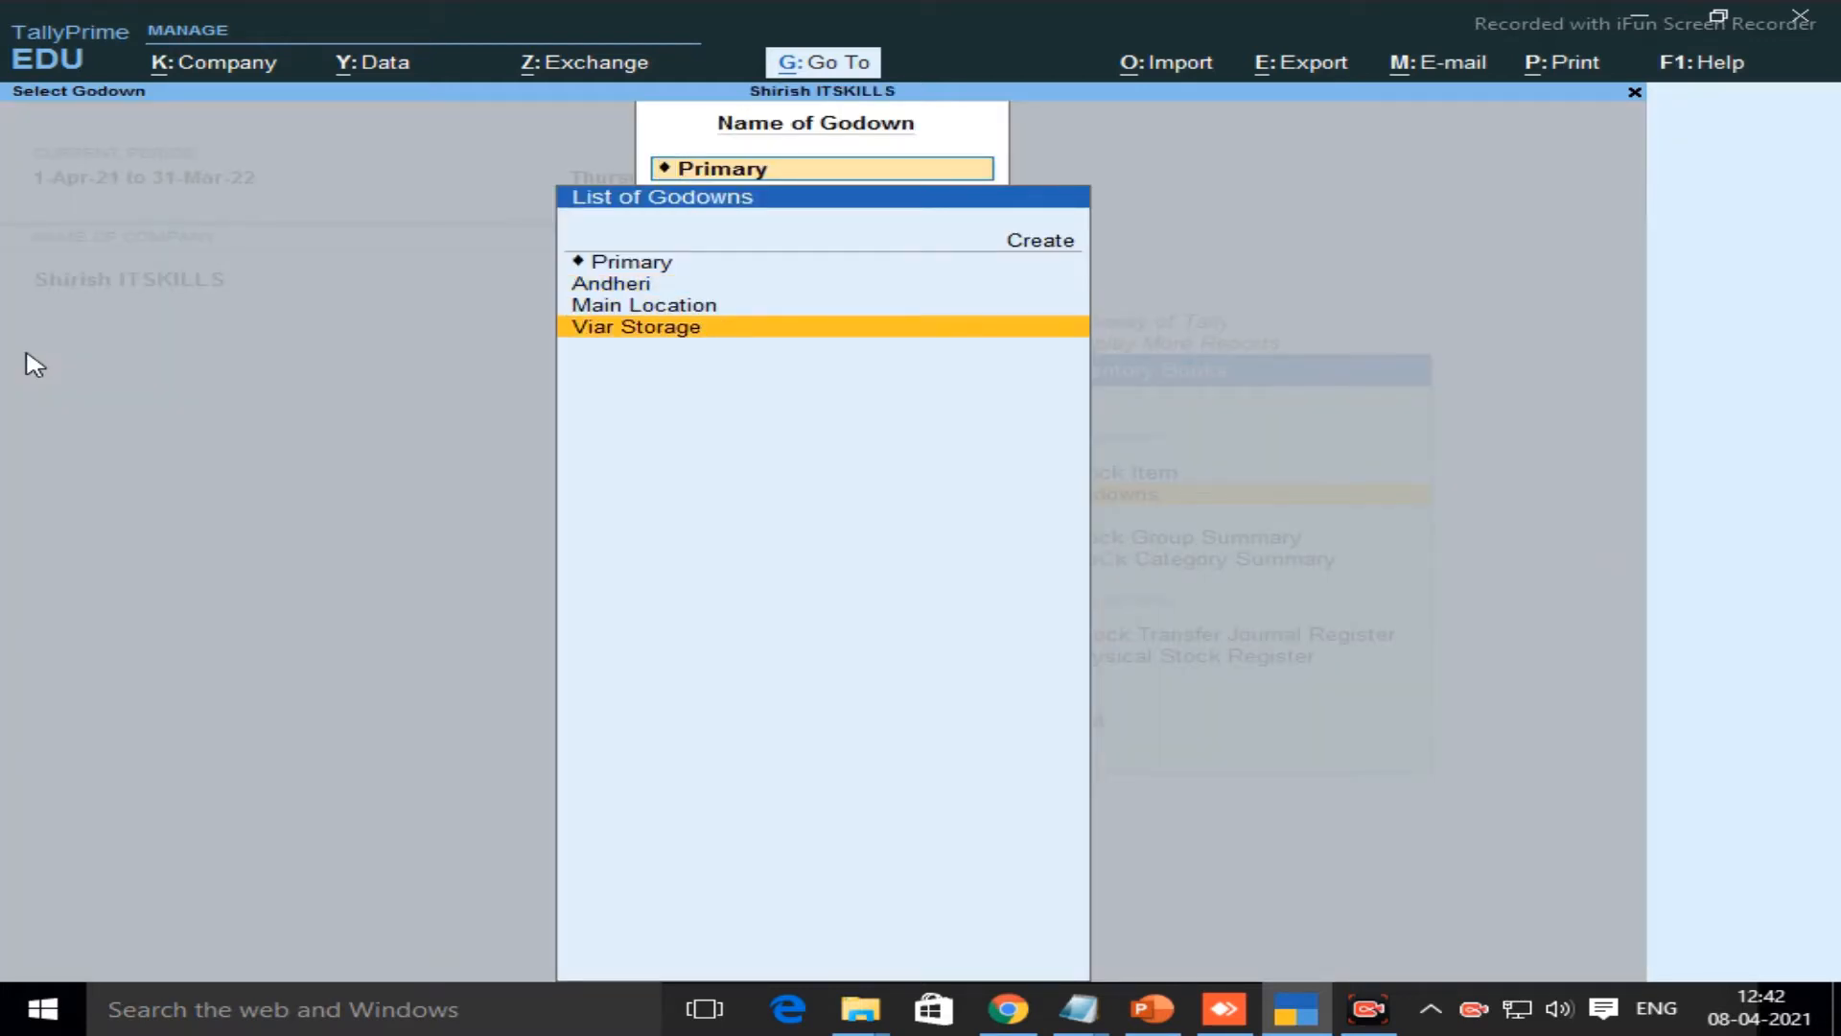
key("Up")
key("Up")
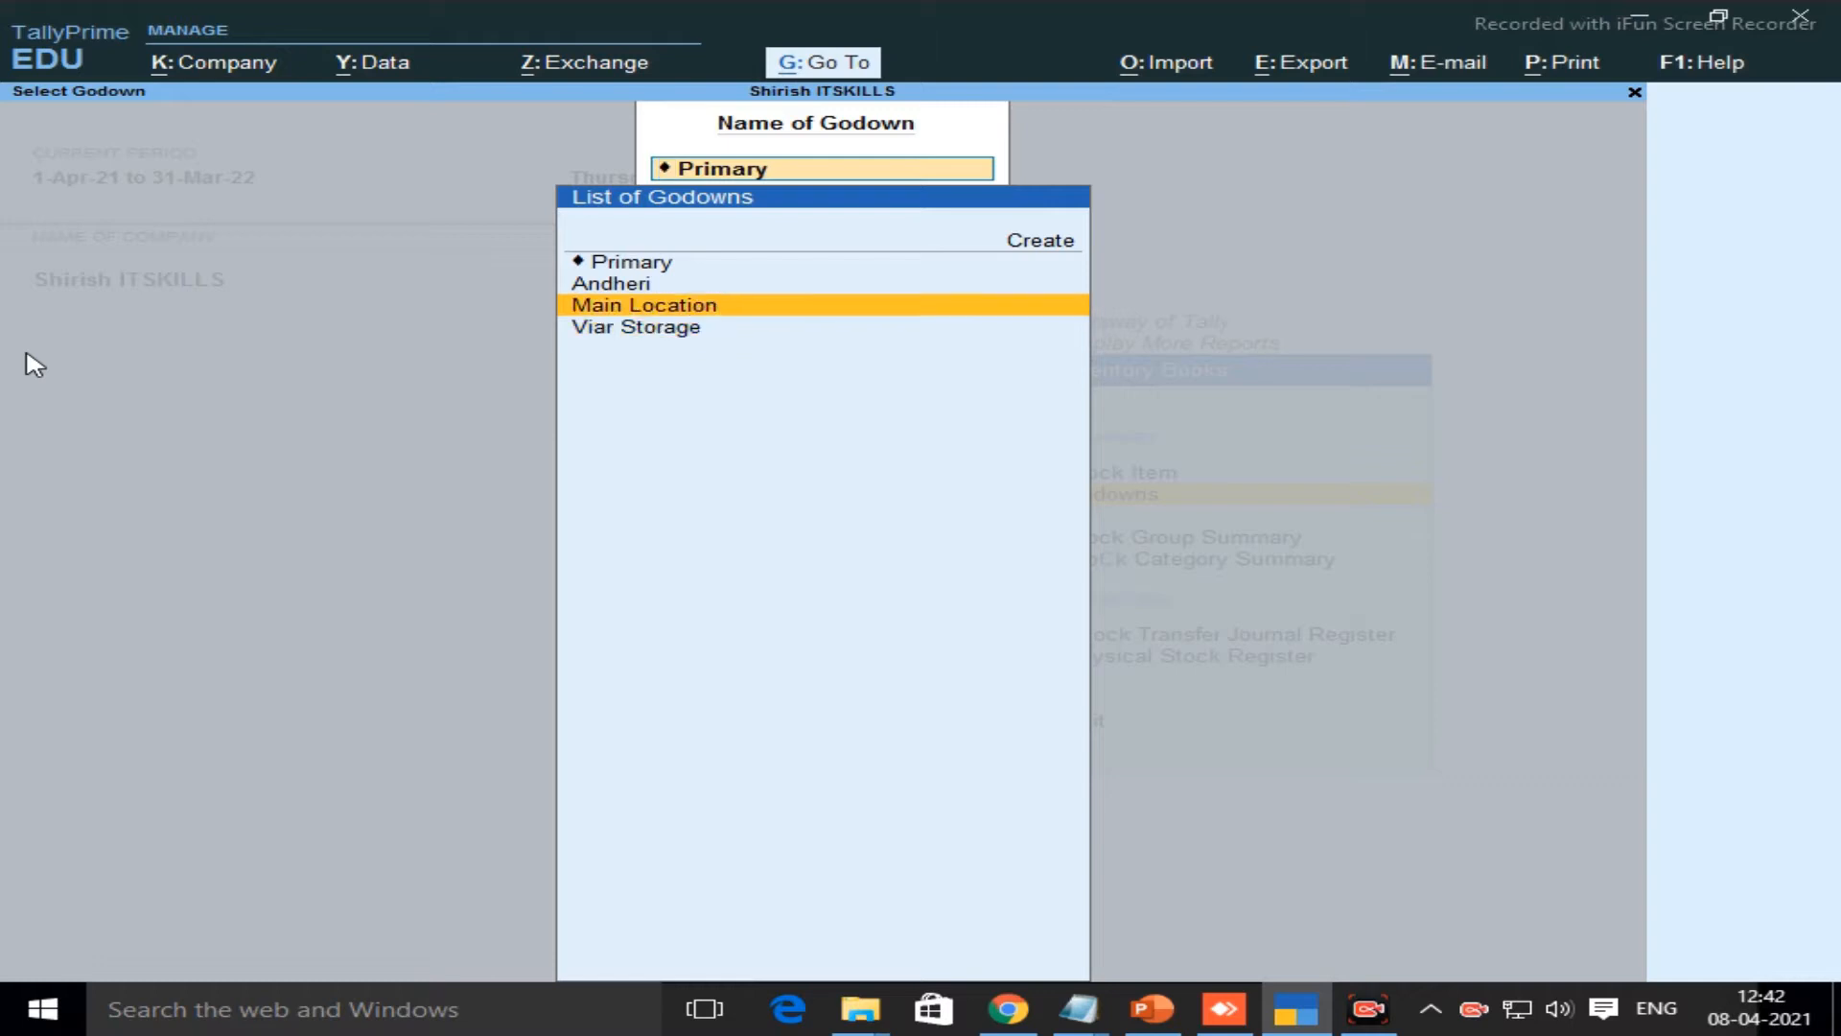
key("Down")
key("Down")
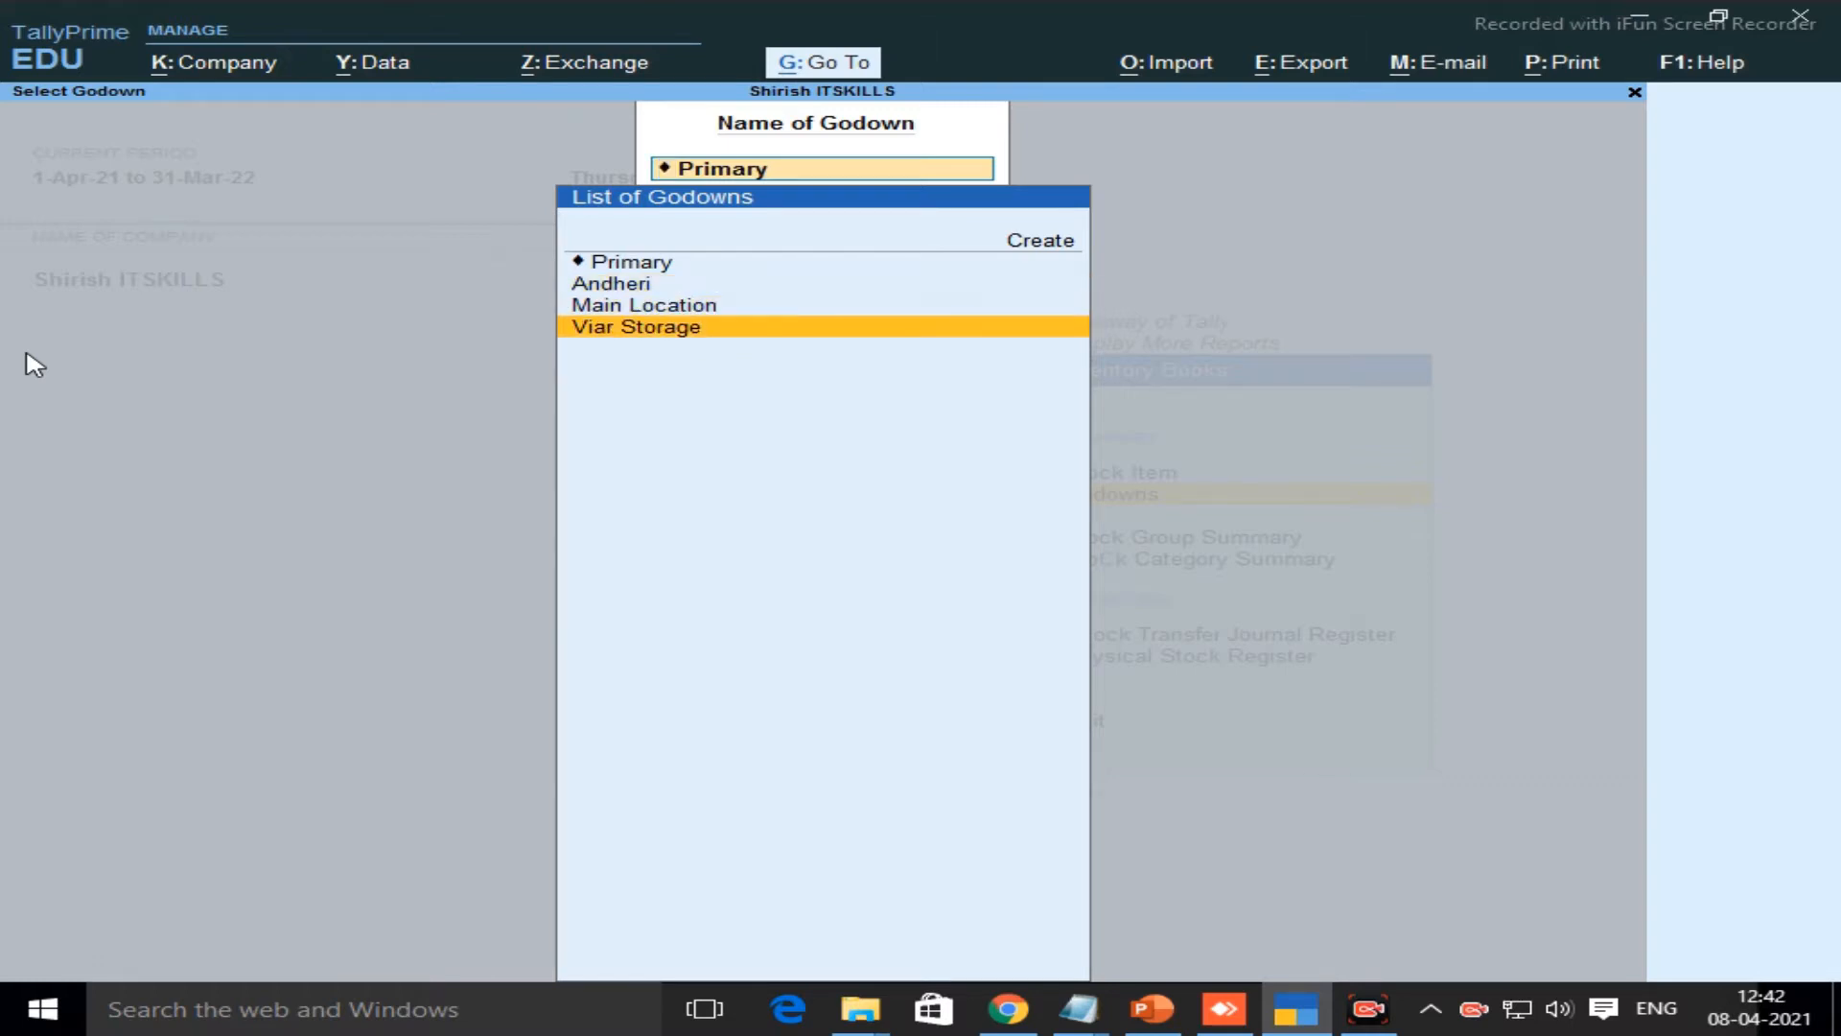
key("Up")
key("Up")
key("Down")
key("Down")
key("Up")
key("Up")
key("Up")
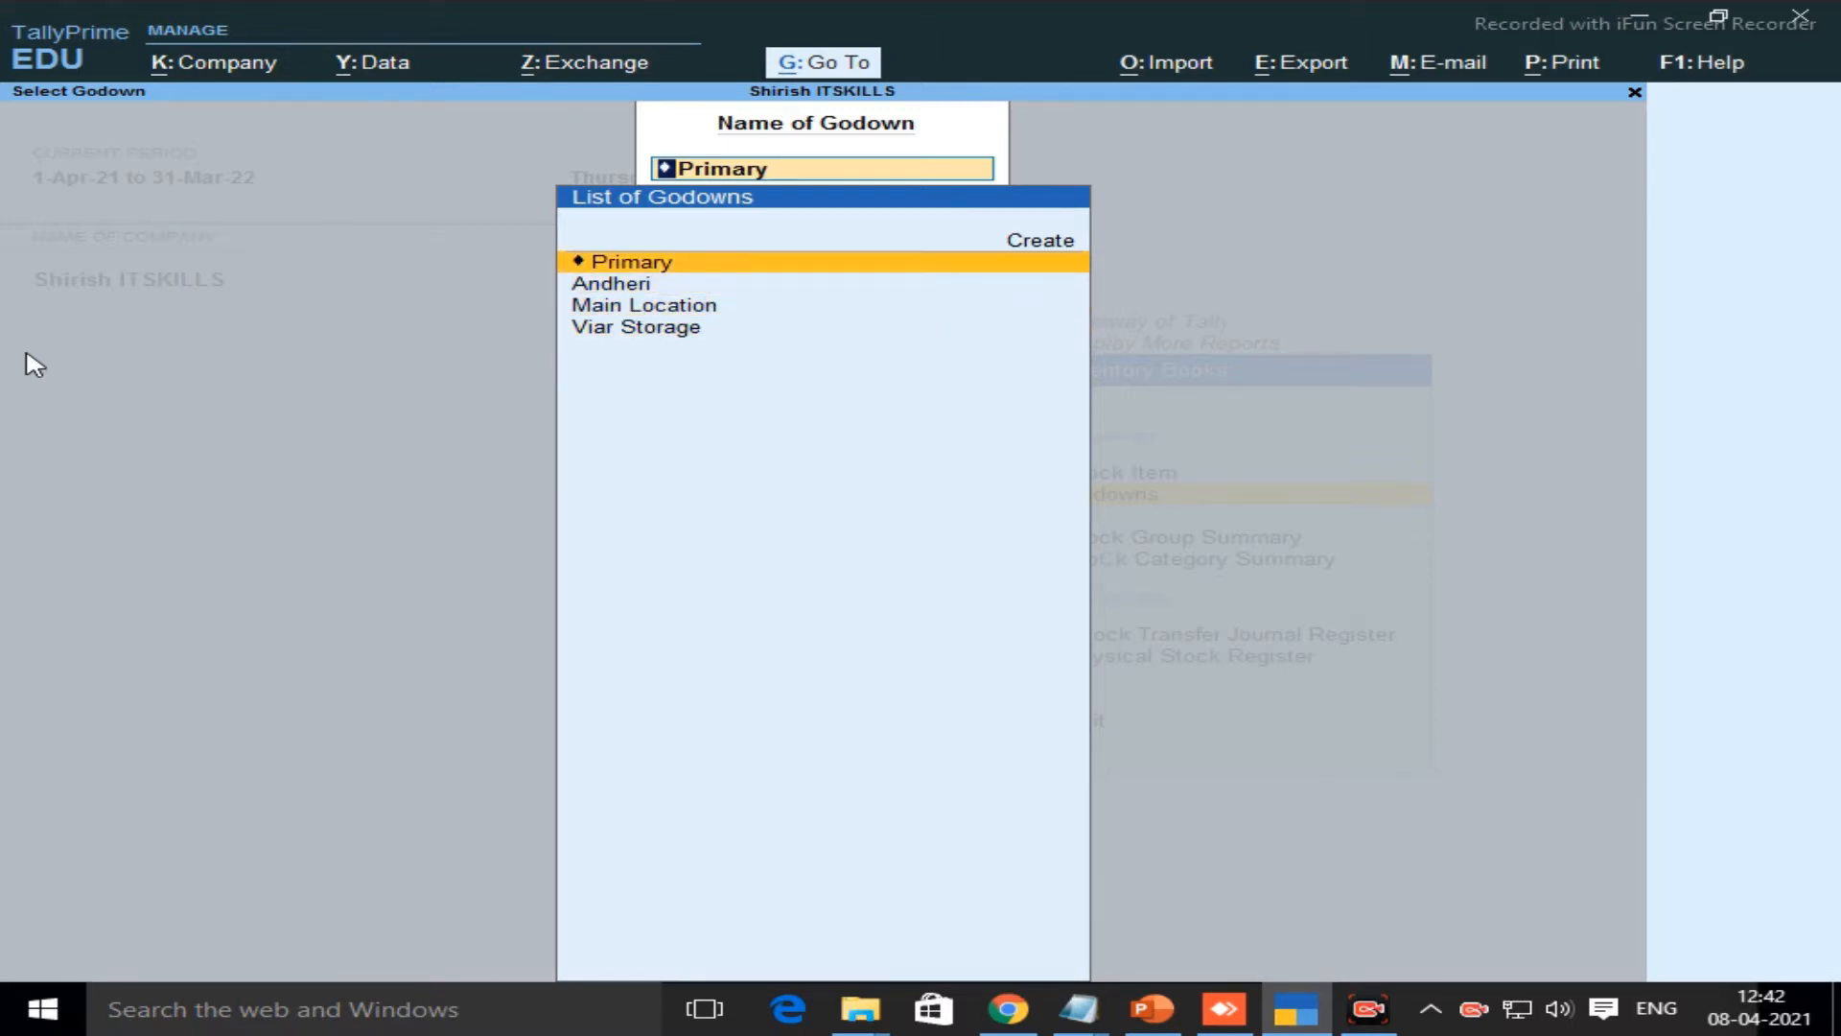
key("Down")
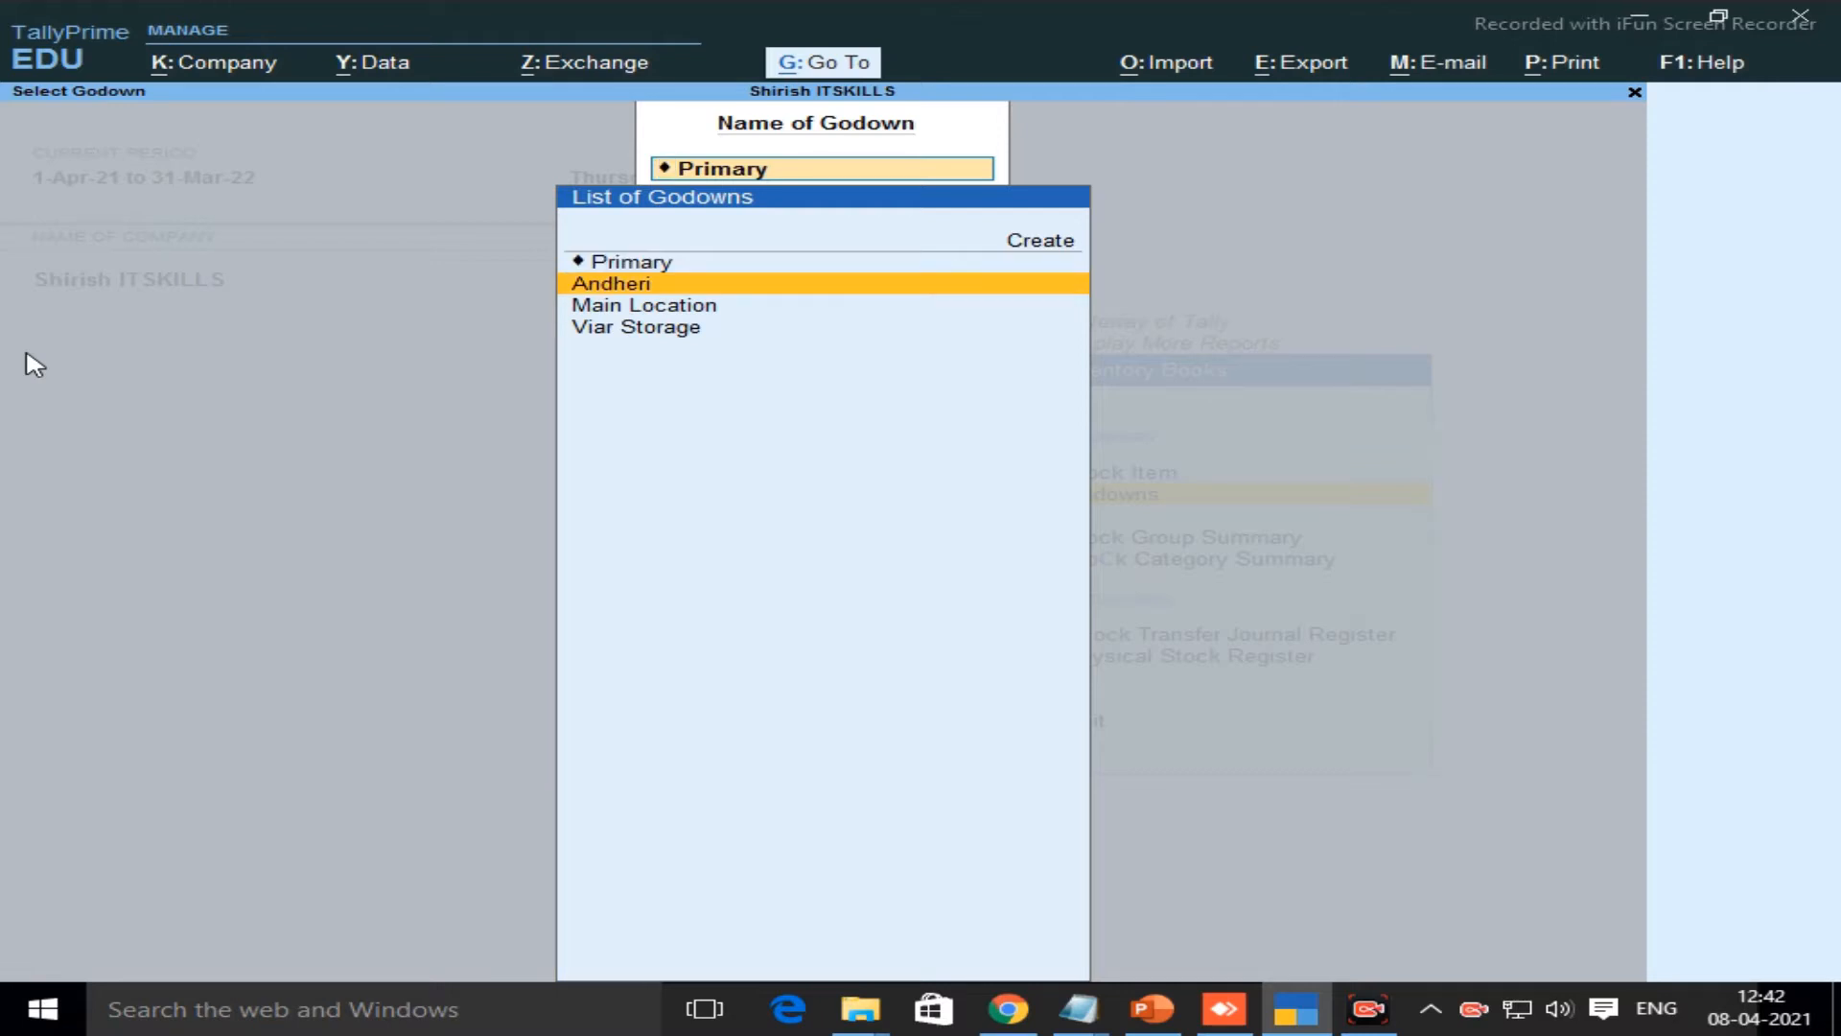
key("Return")
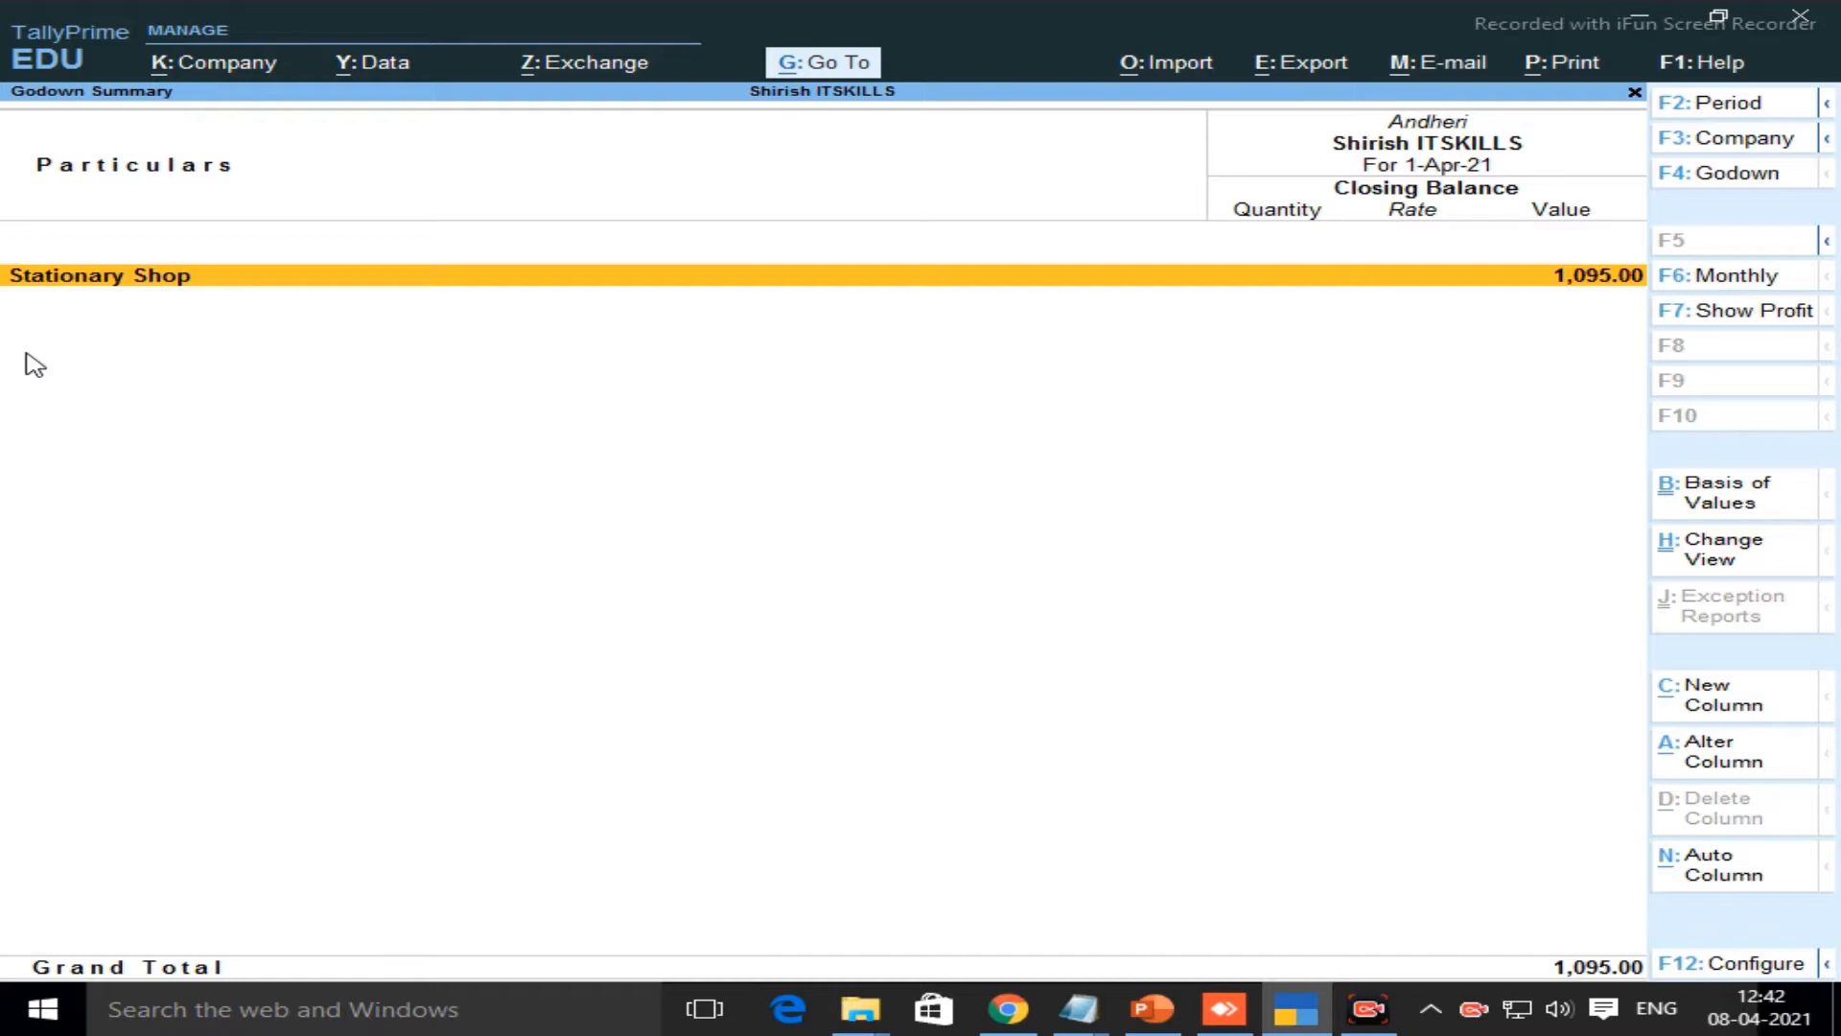
Drill into Stationary Shop for the Andheri godown and compare the closing values of its Notebook and Pencil groups
key("Return")
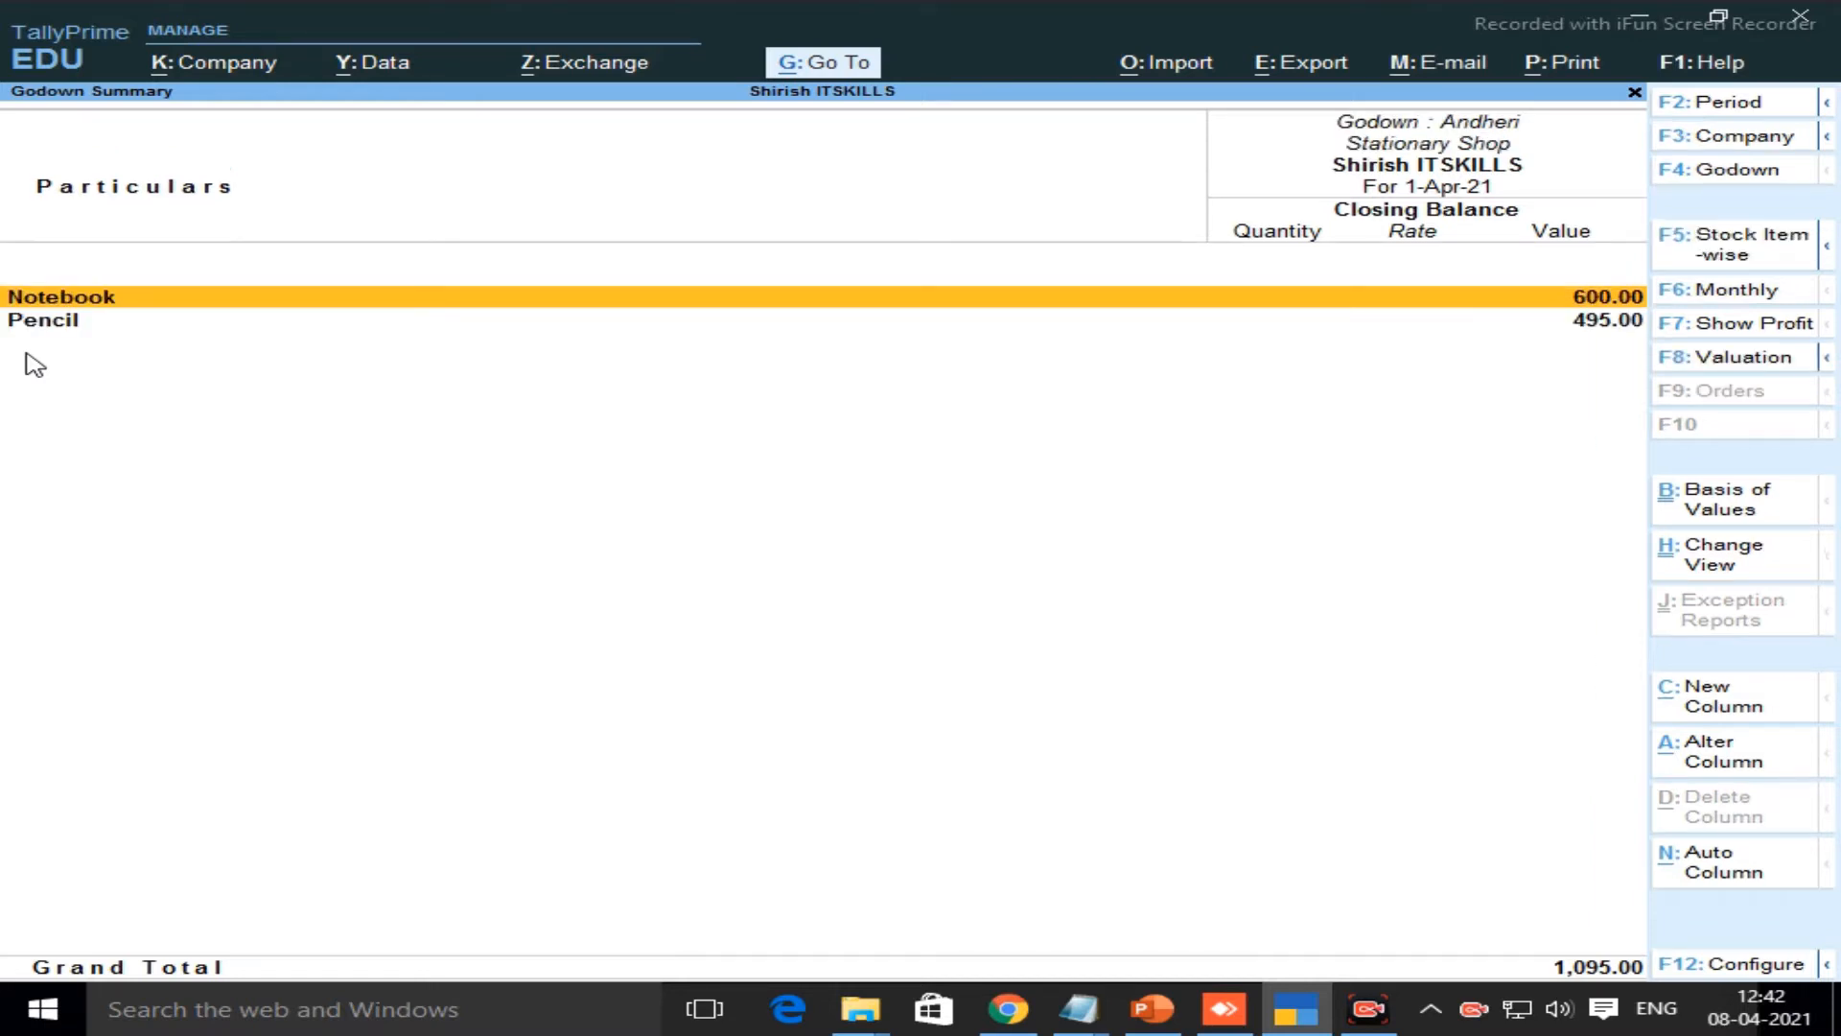
key("Down")
key("Up")
key("Down")
key("Up")
key("Down")
key("Up")
key("Down")
key("Up")
key("Down")
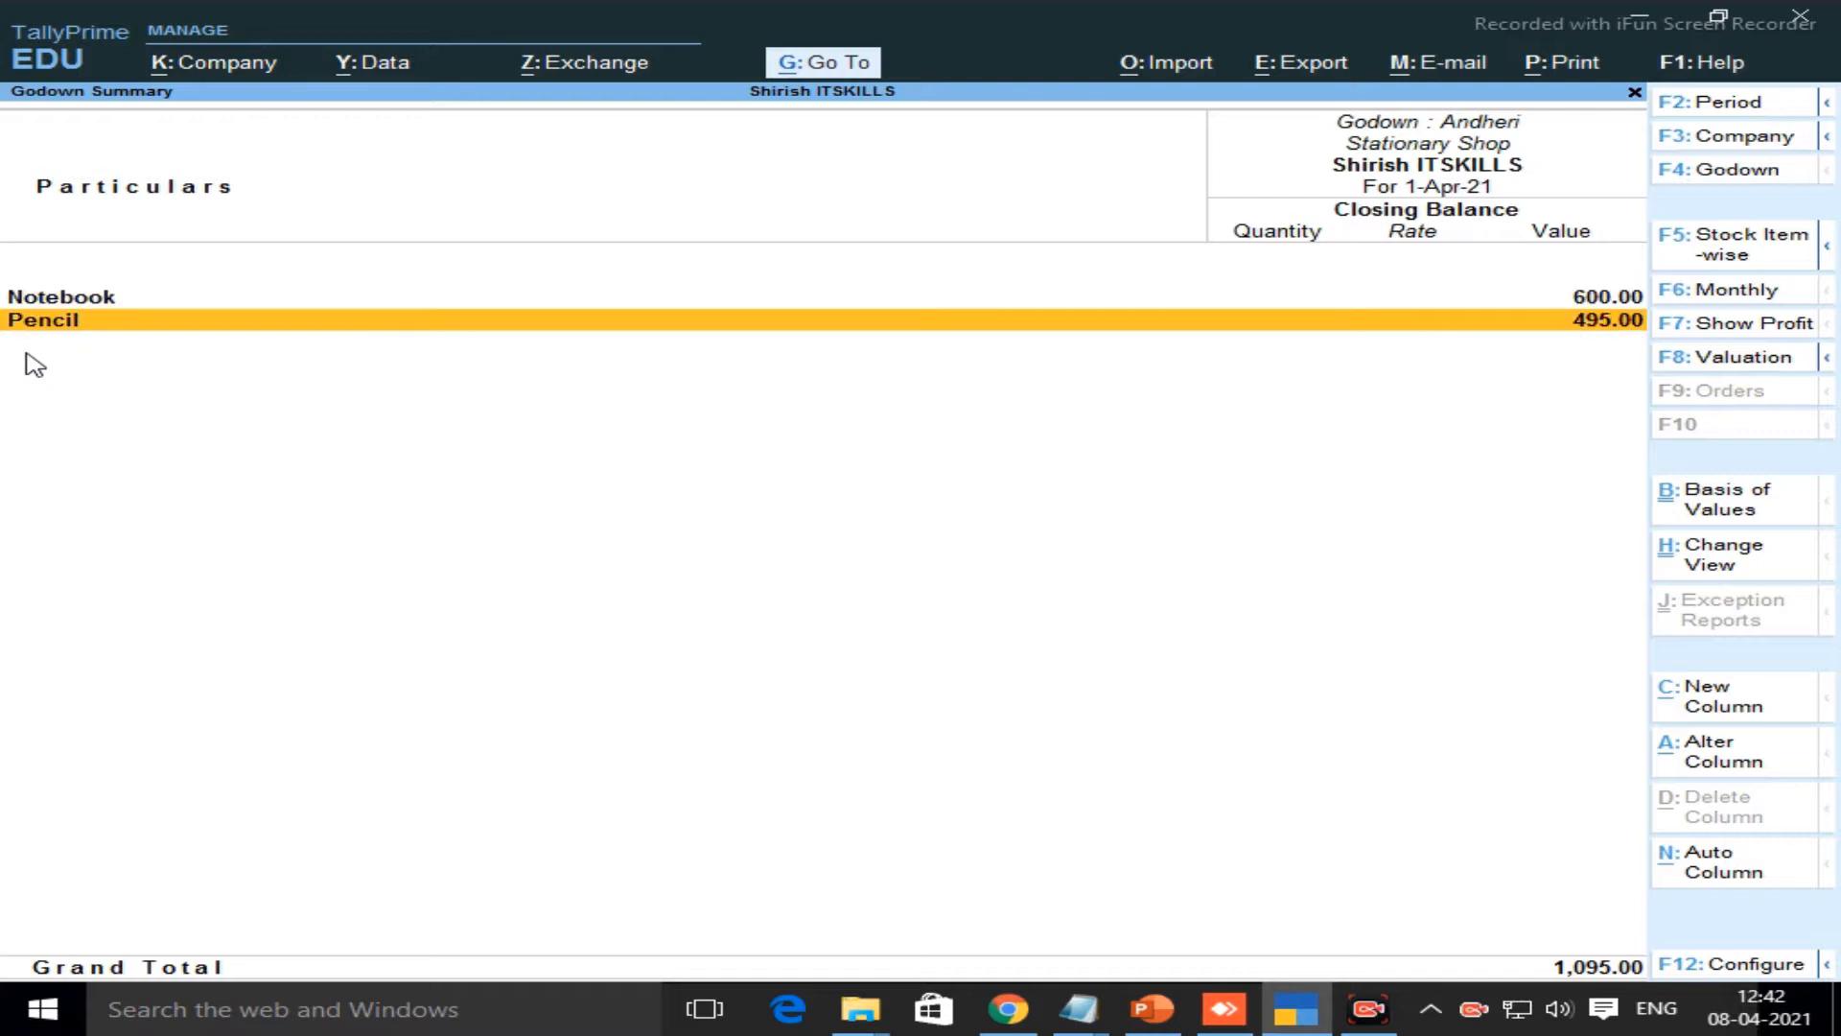
key("Up")
key("Down")
key("Up")
key("Down")
key("Up")
key("Down")
key("Up")
key("Down")
key("Up")
key("Down")
key("Up")
key("Down")
Examine the quantity, rate and value of each item in Andheri's Pencil group, and return to the stock groups
key("Return")
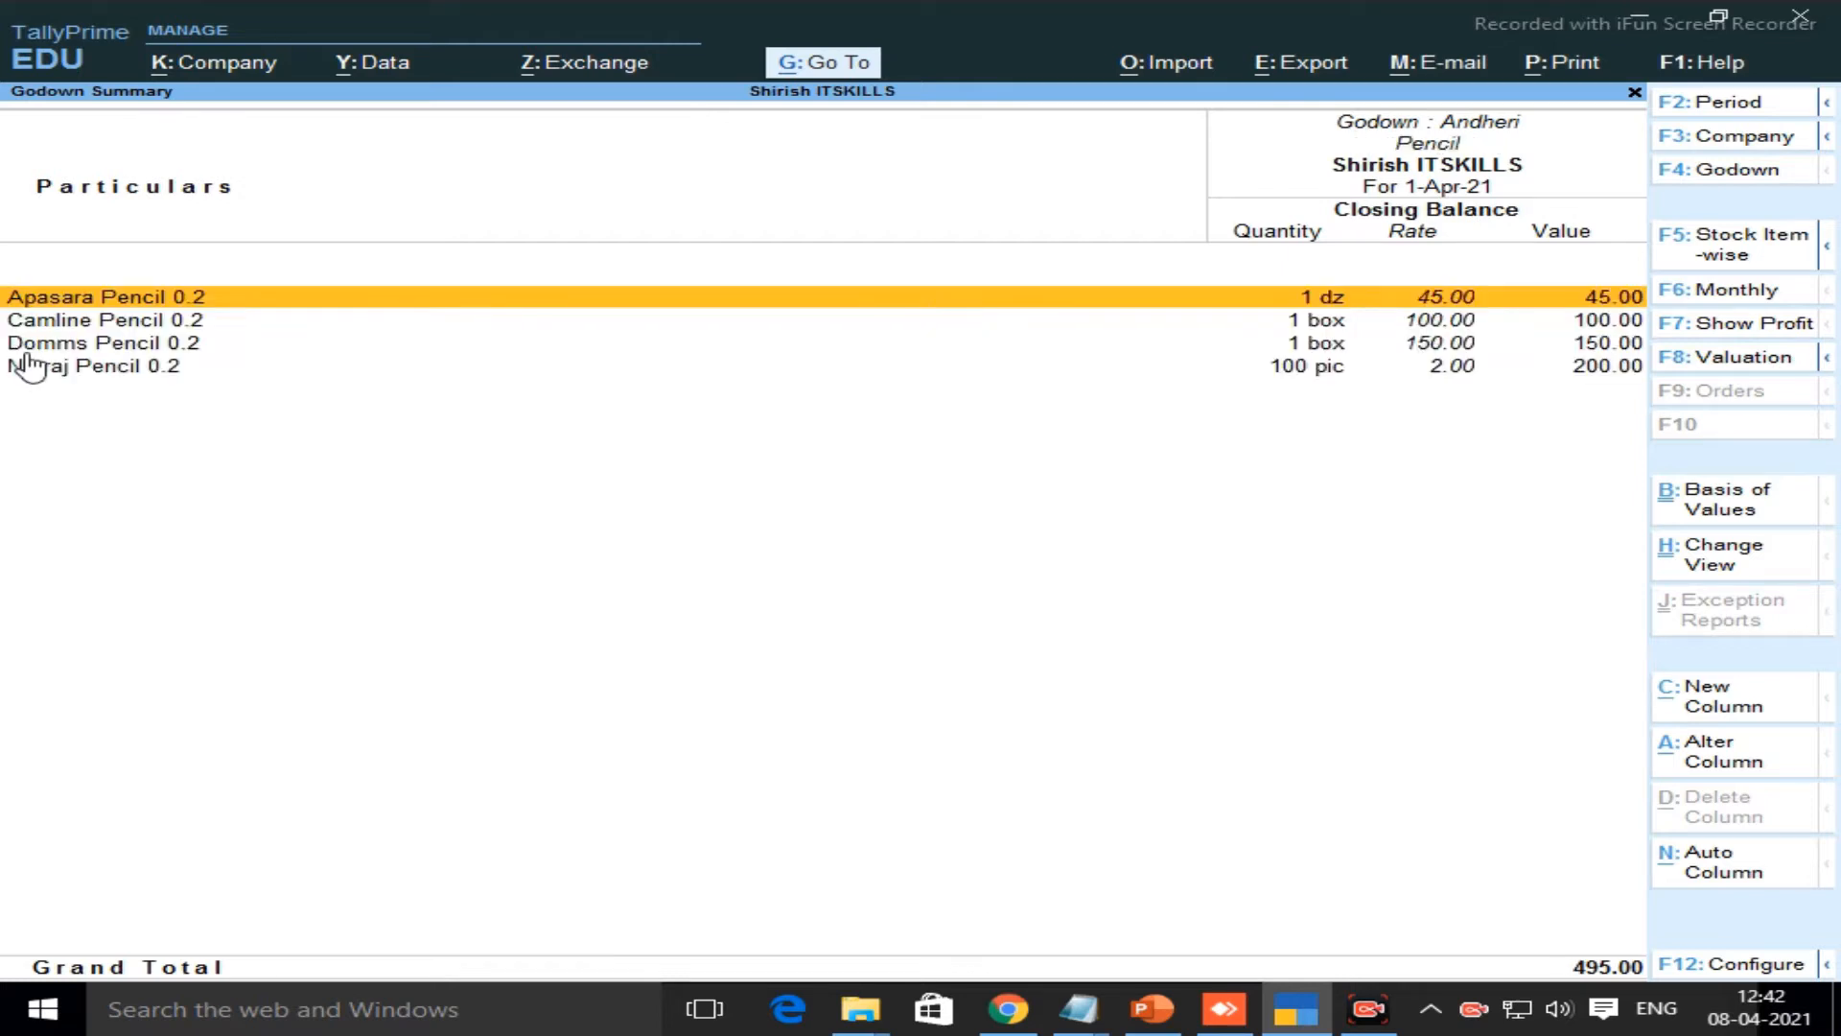
key("Down")
key("Down")
key("Down")
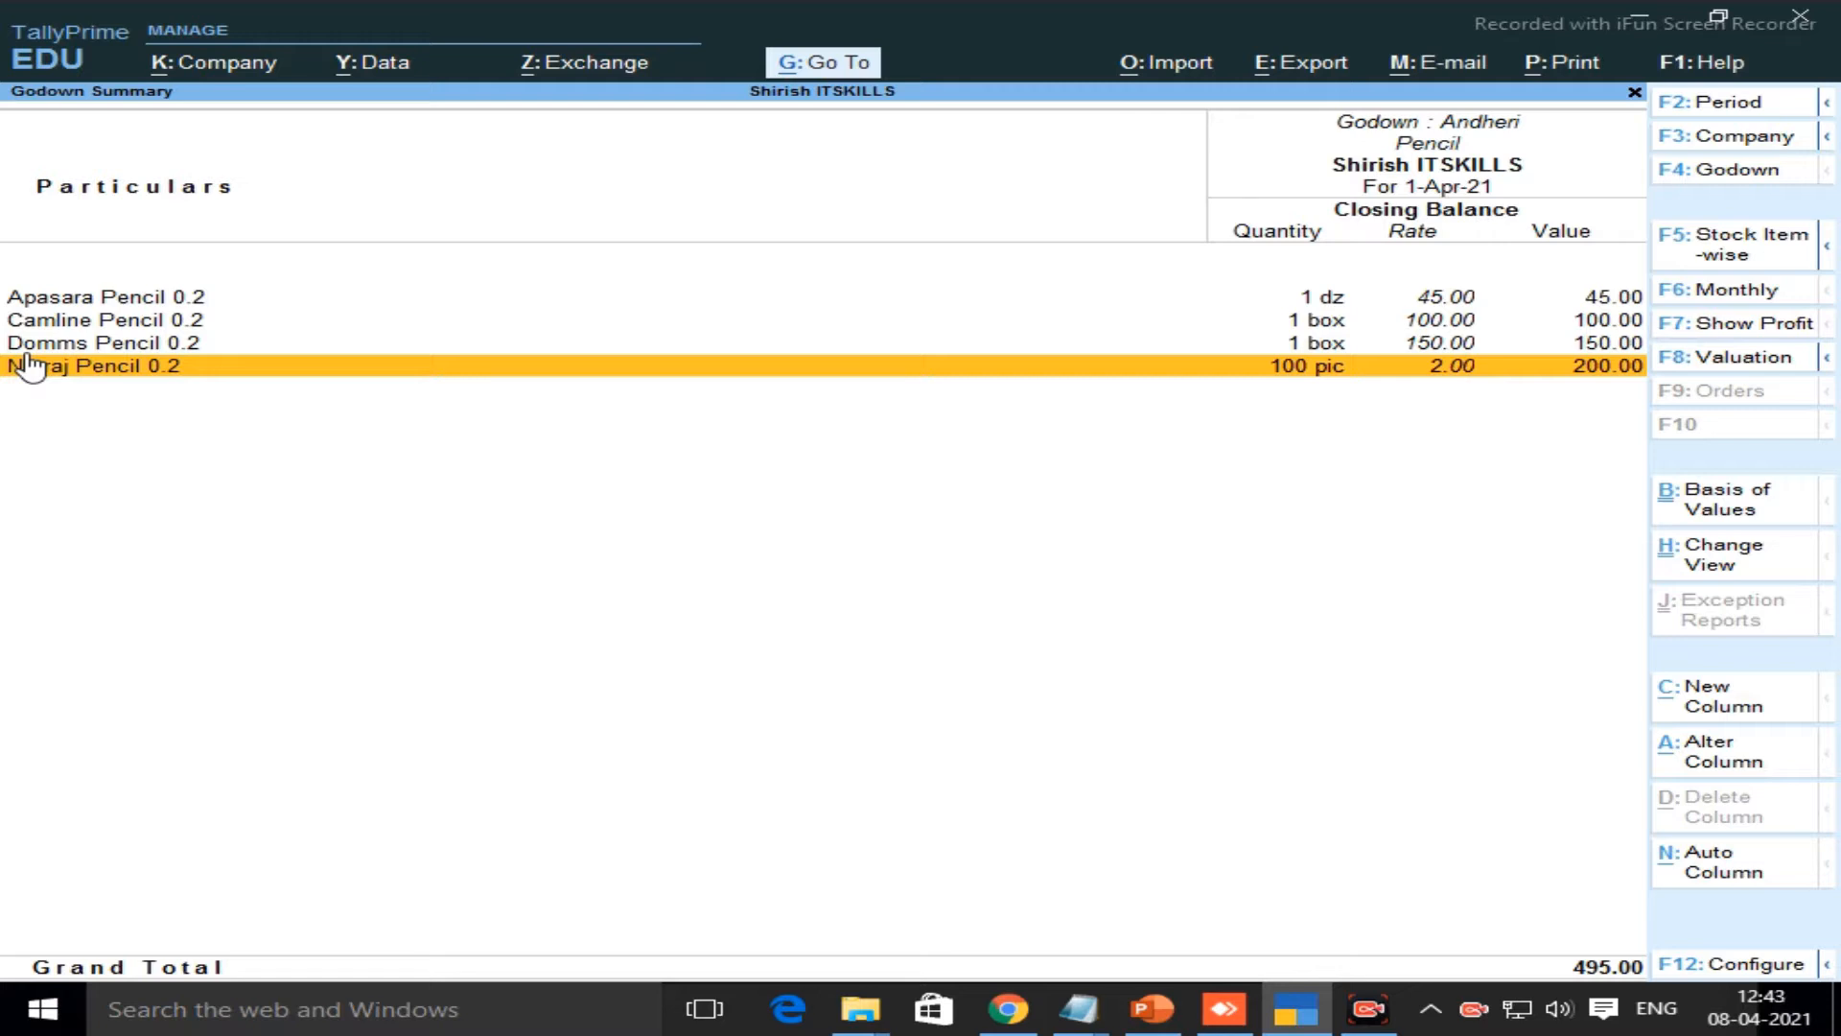
key("Up")
key("Up")
key("Up")
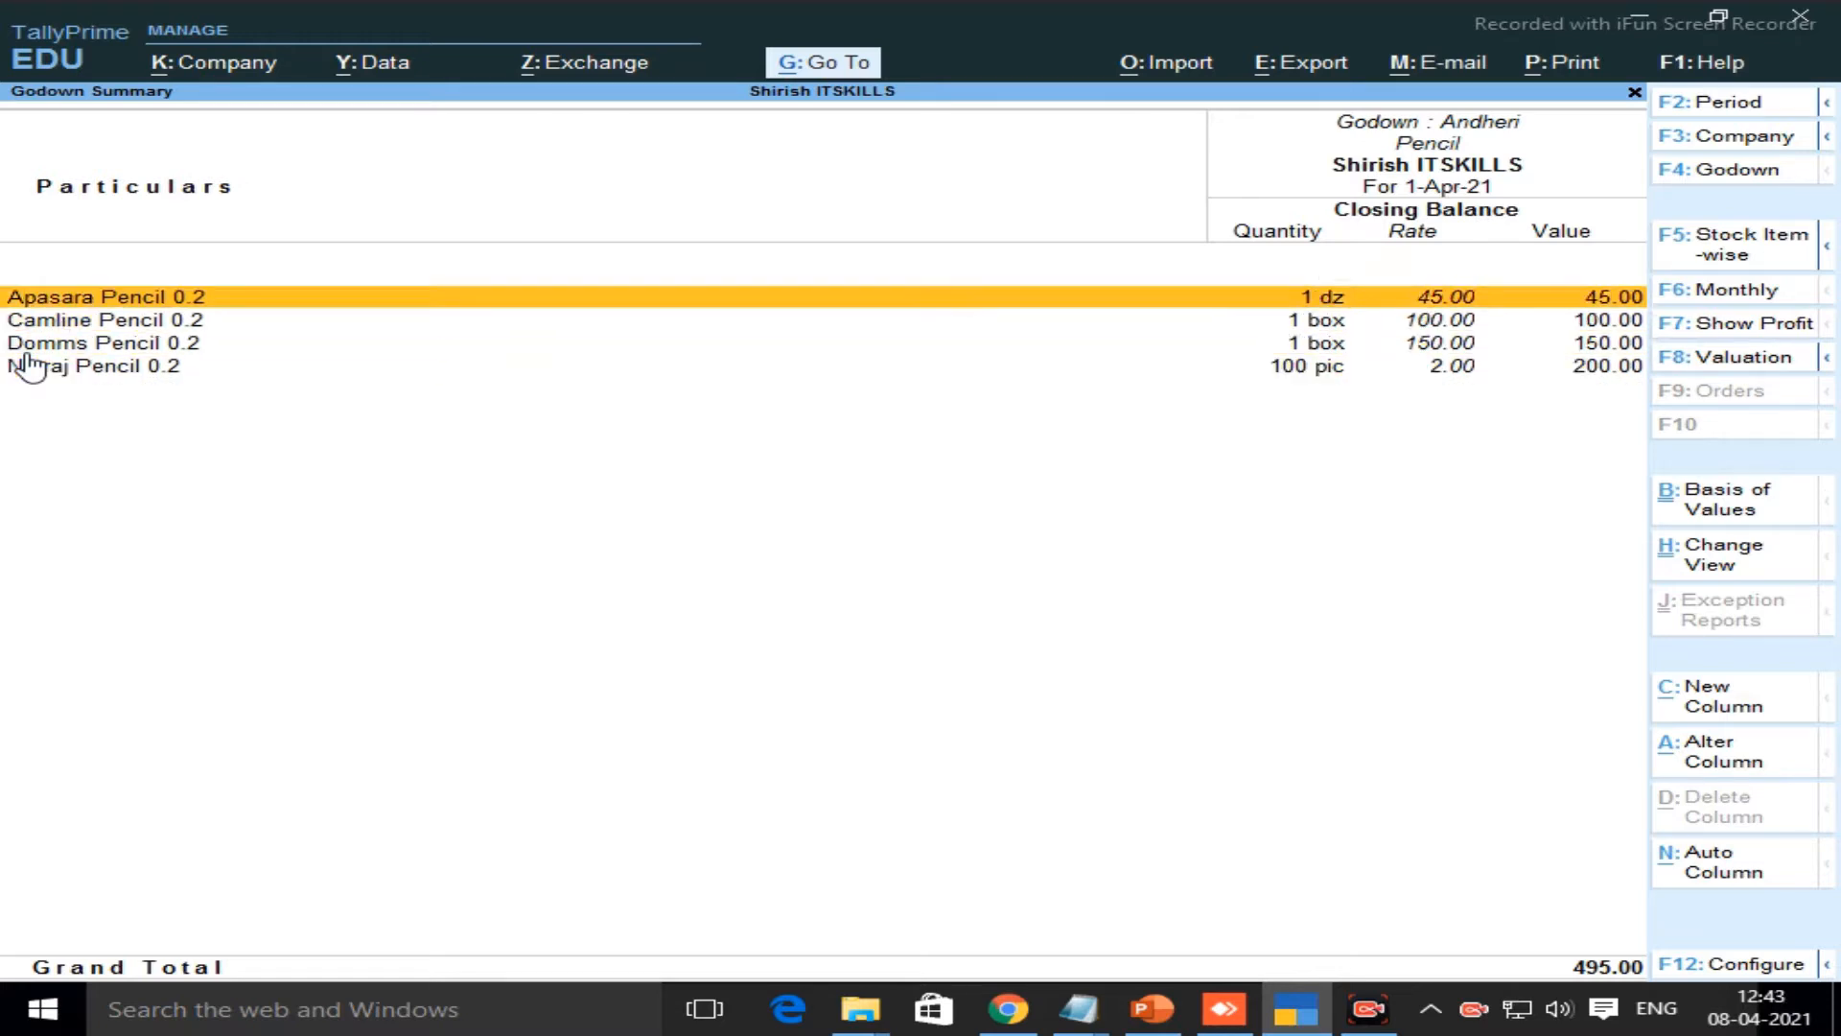
key("Down")
key("Down")
key("Down")
key("Escape")
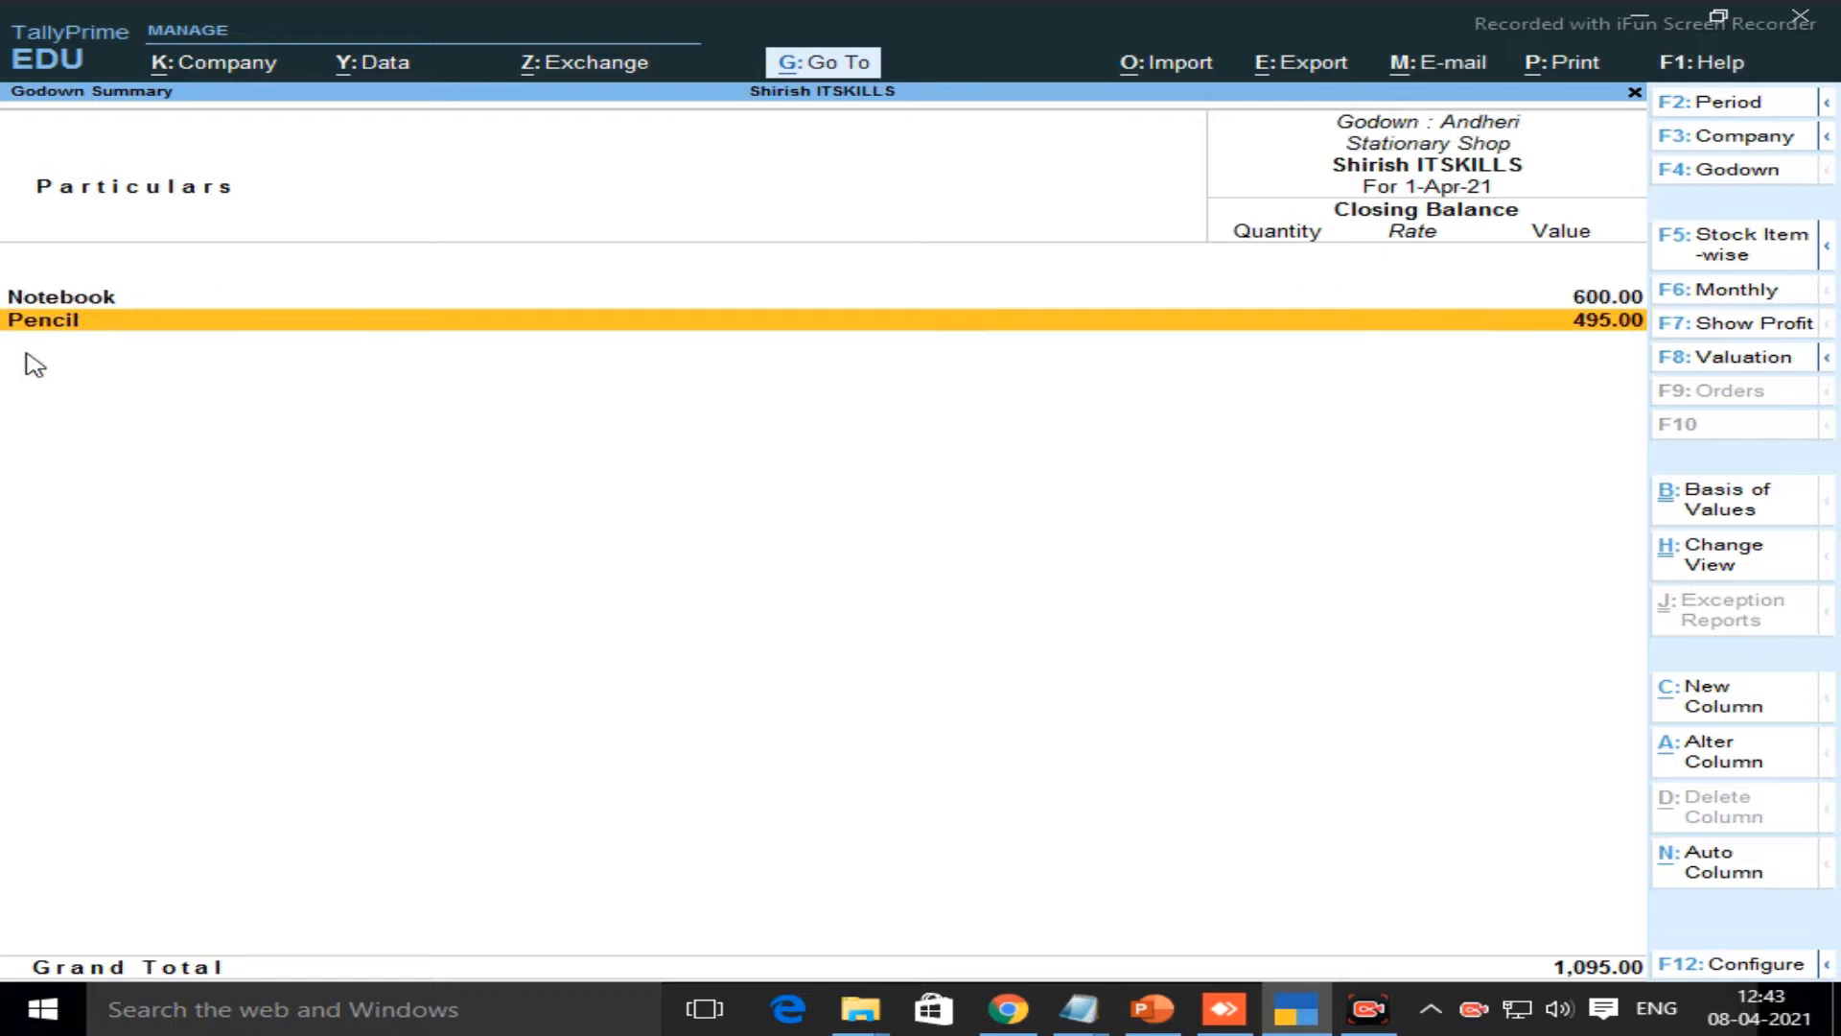
Switch the Godown Summary to Viar Storage and examine the closing balance of its Stationary Shop stock
key("Escape")
key("Escape")
key("Down")
key("Down")
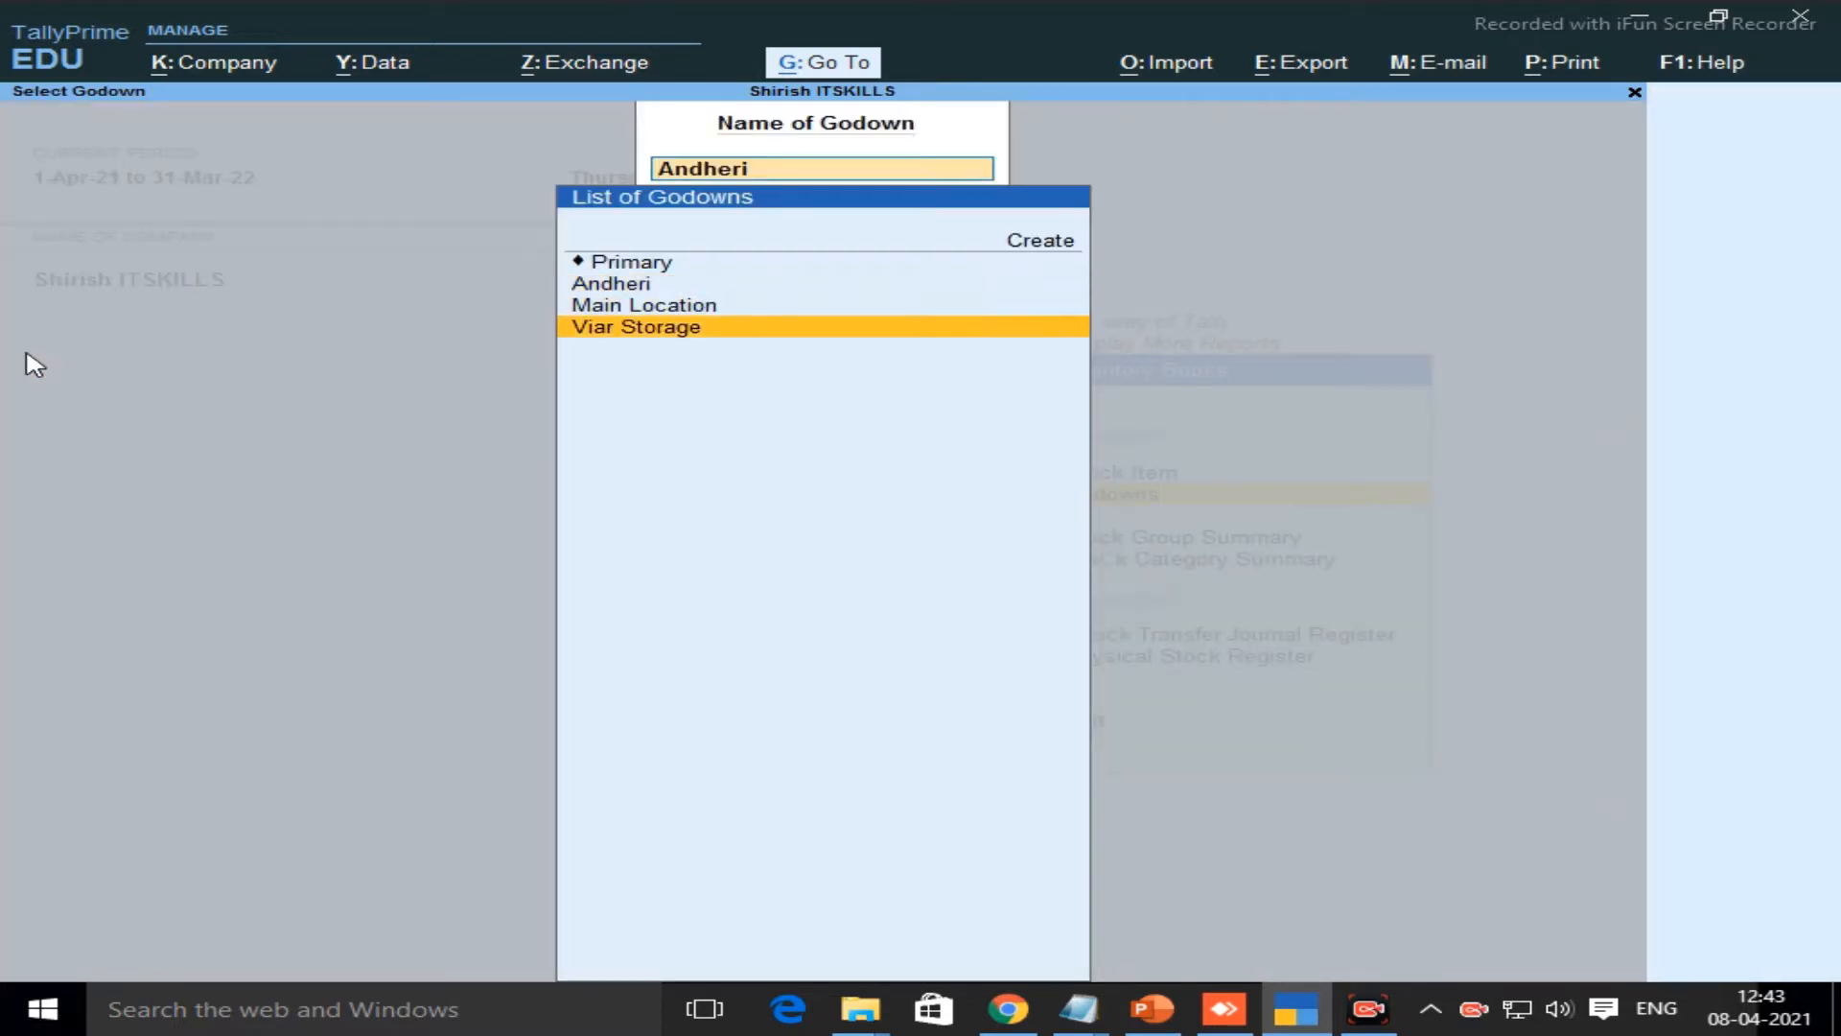
key("Return")
key("Return")
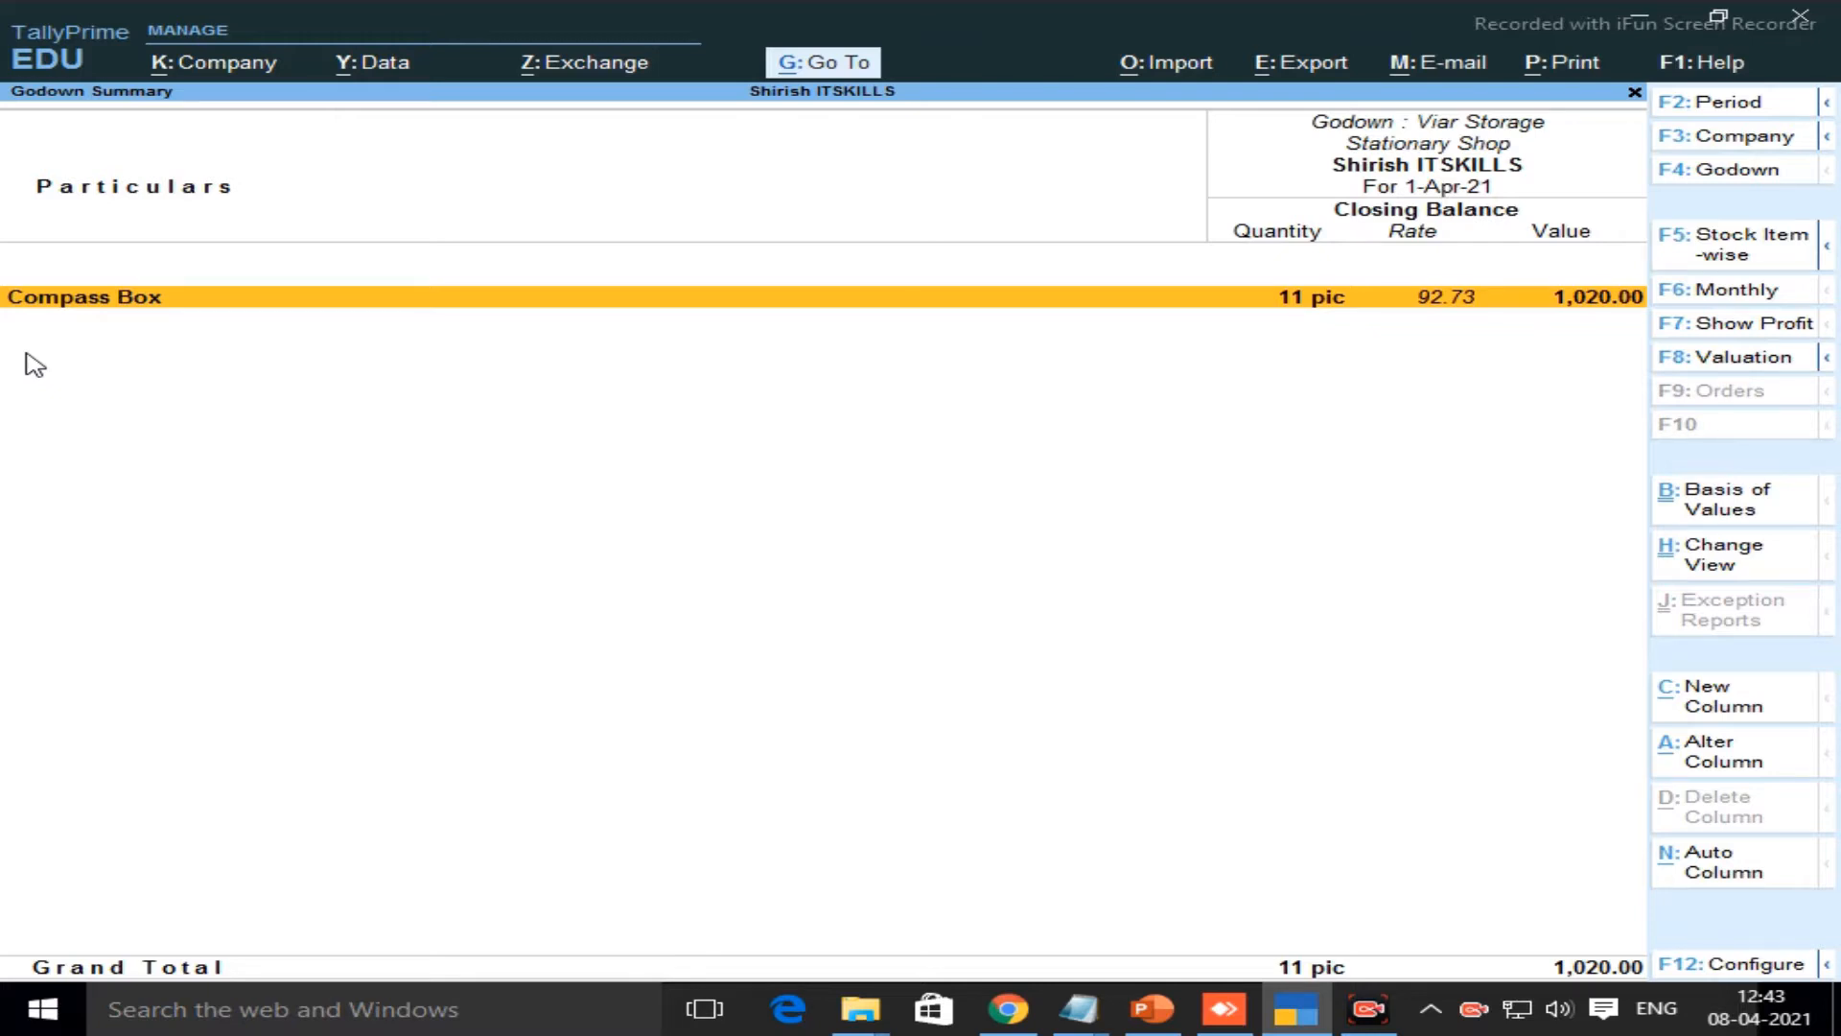
key("Escape")
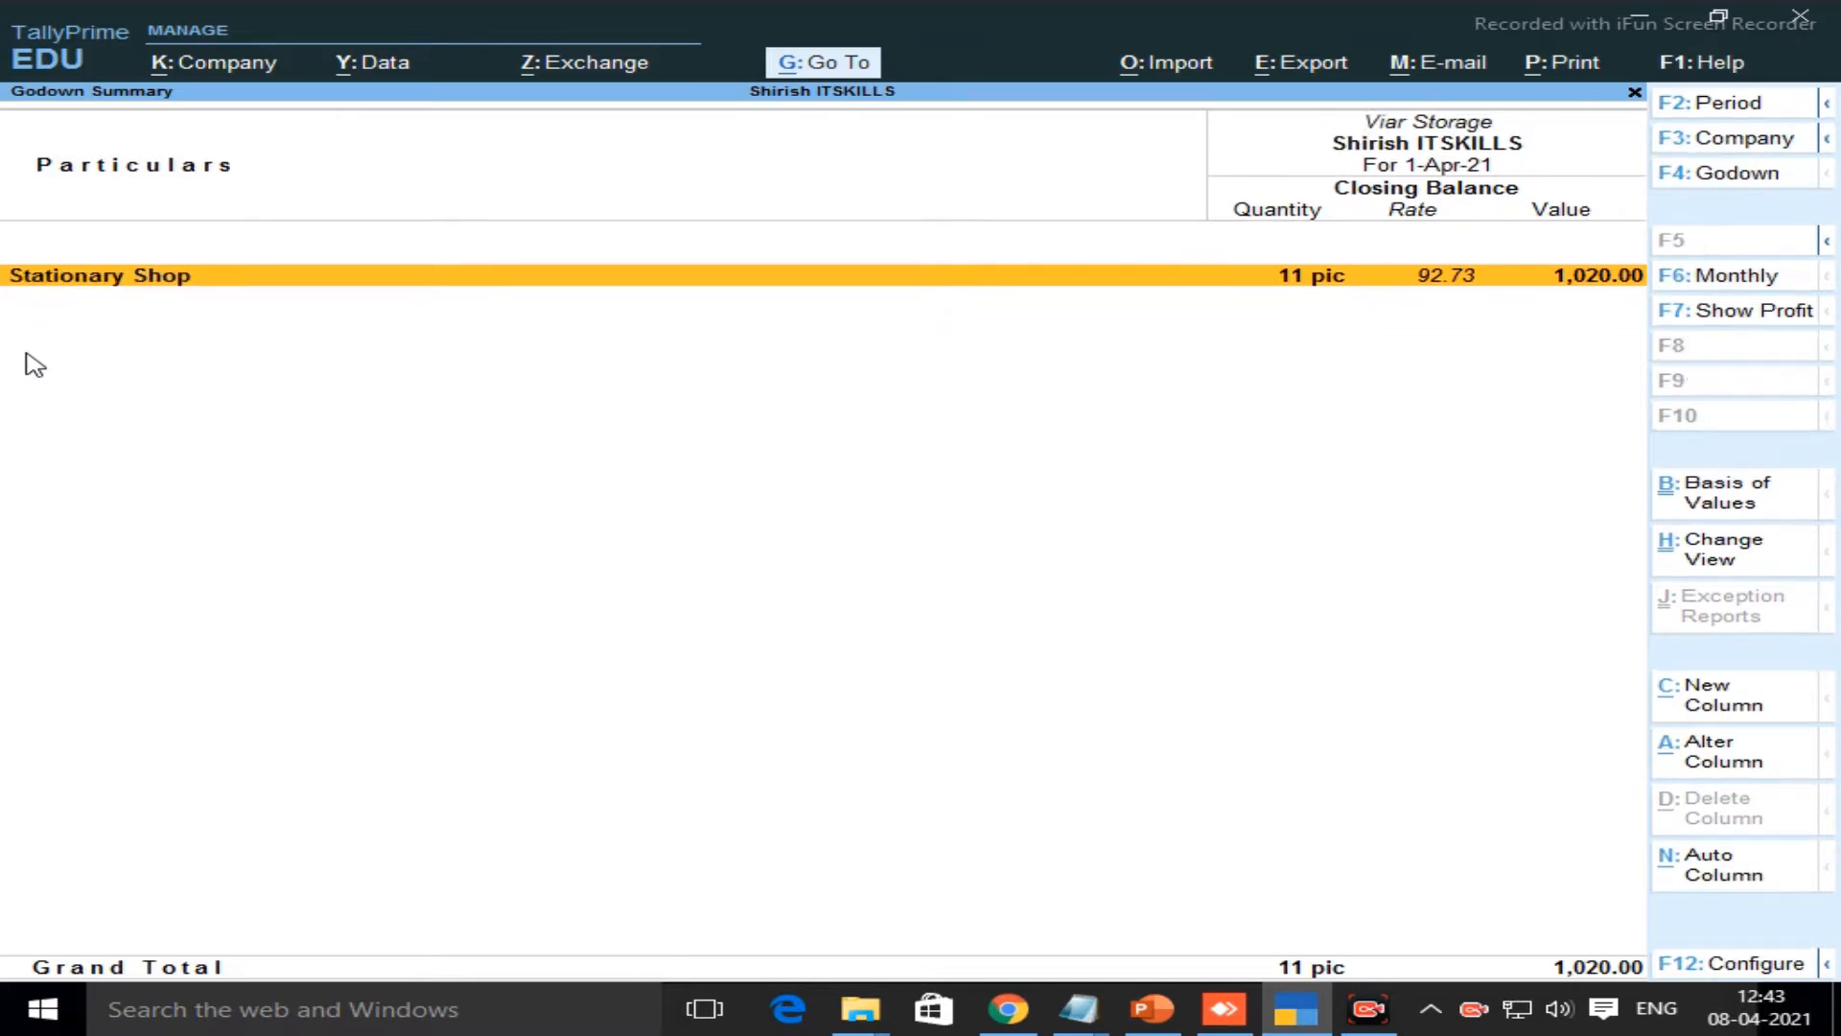
key("Escape")
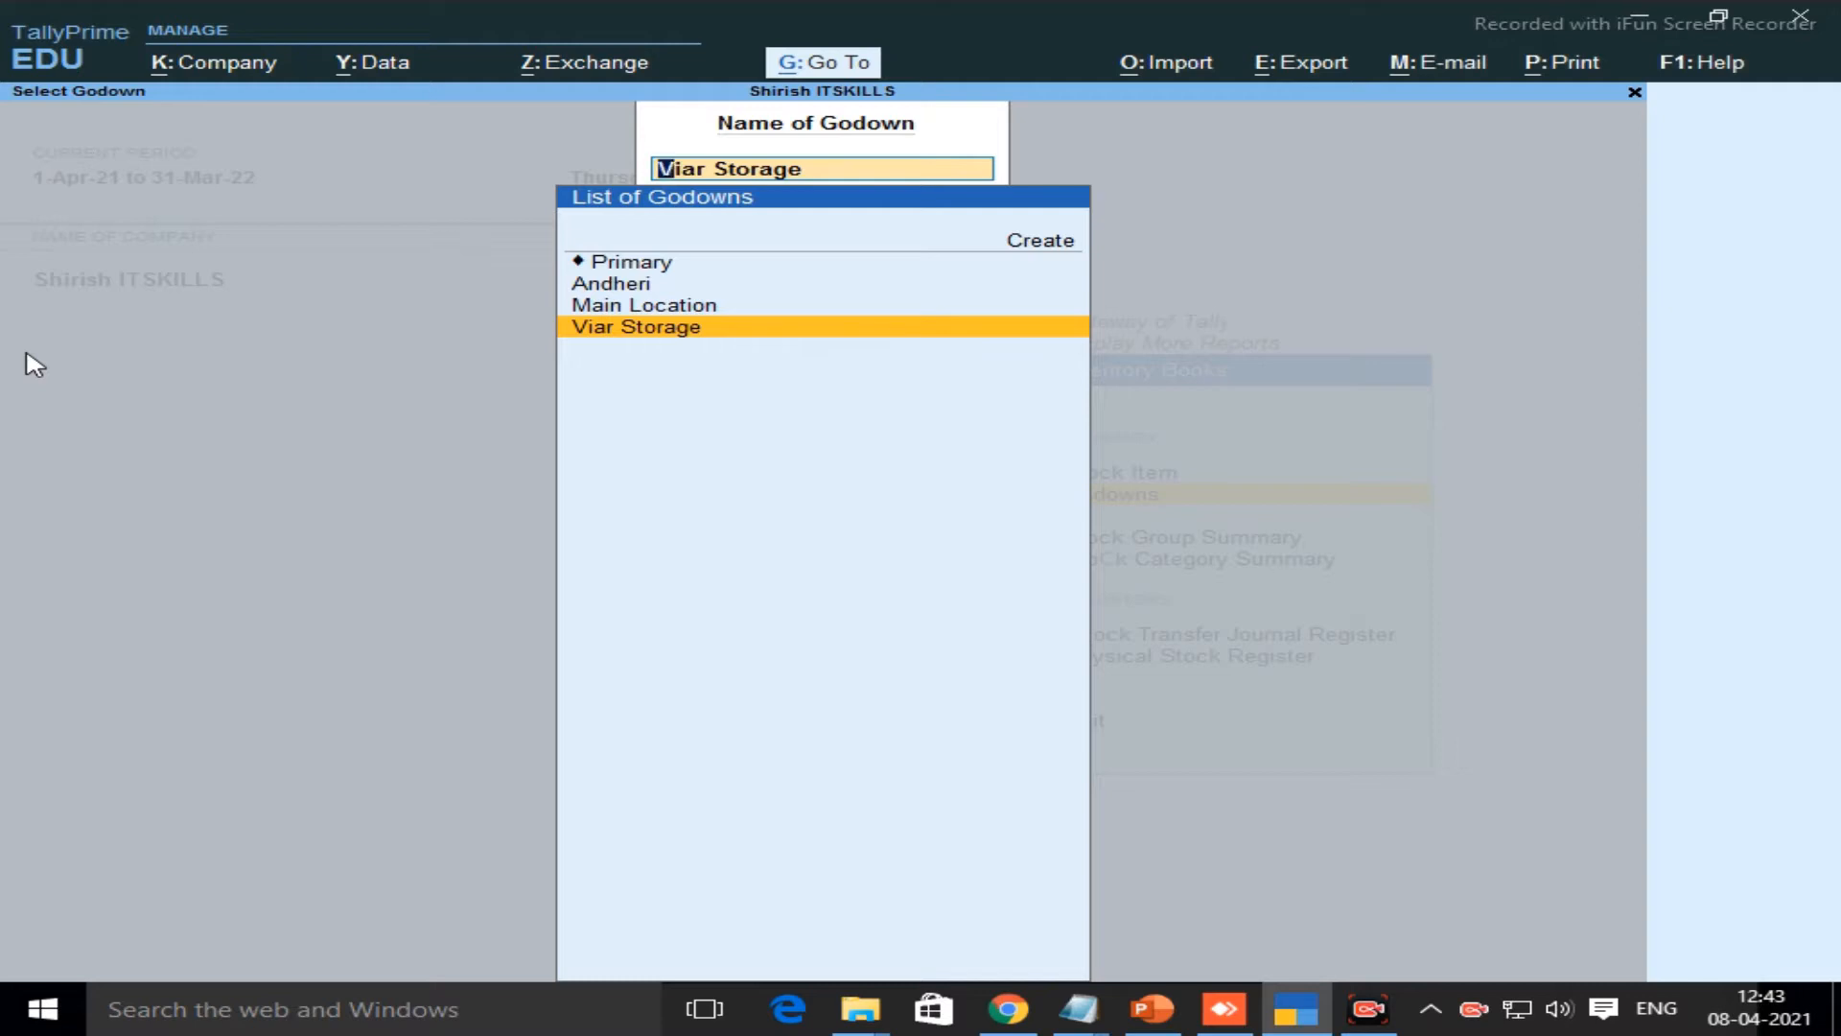
Leave the godown selection without choosing another godown and return to the list of additional reports
key("Up")
key("Up")
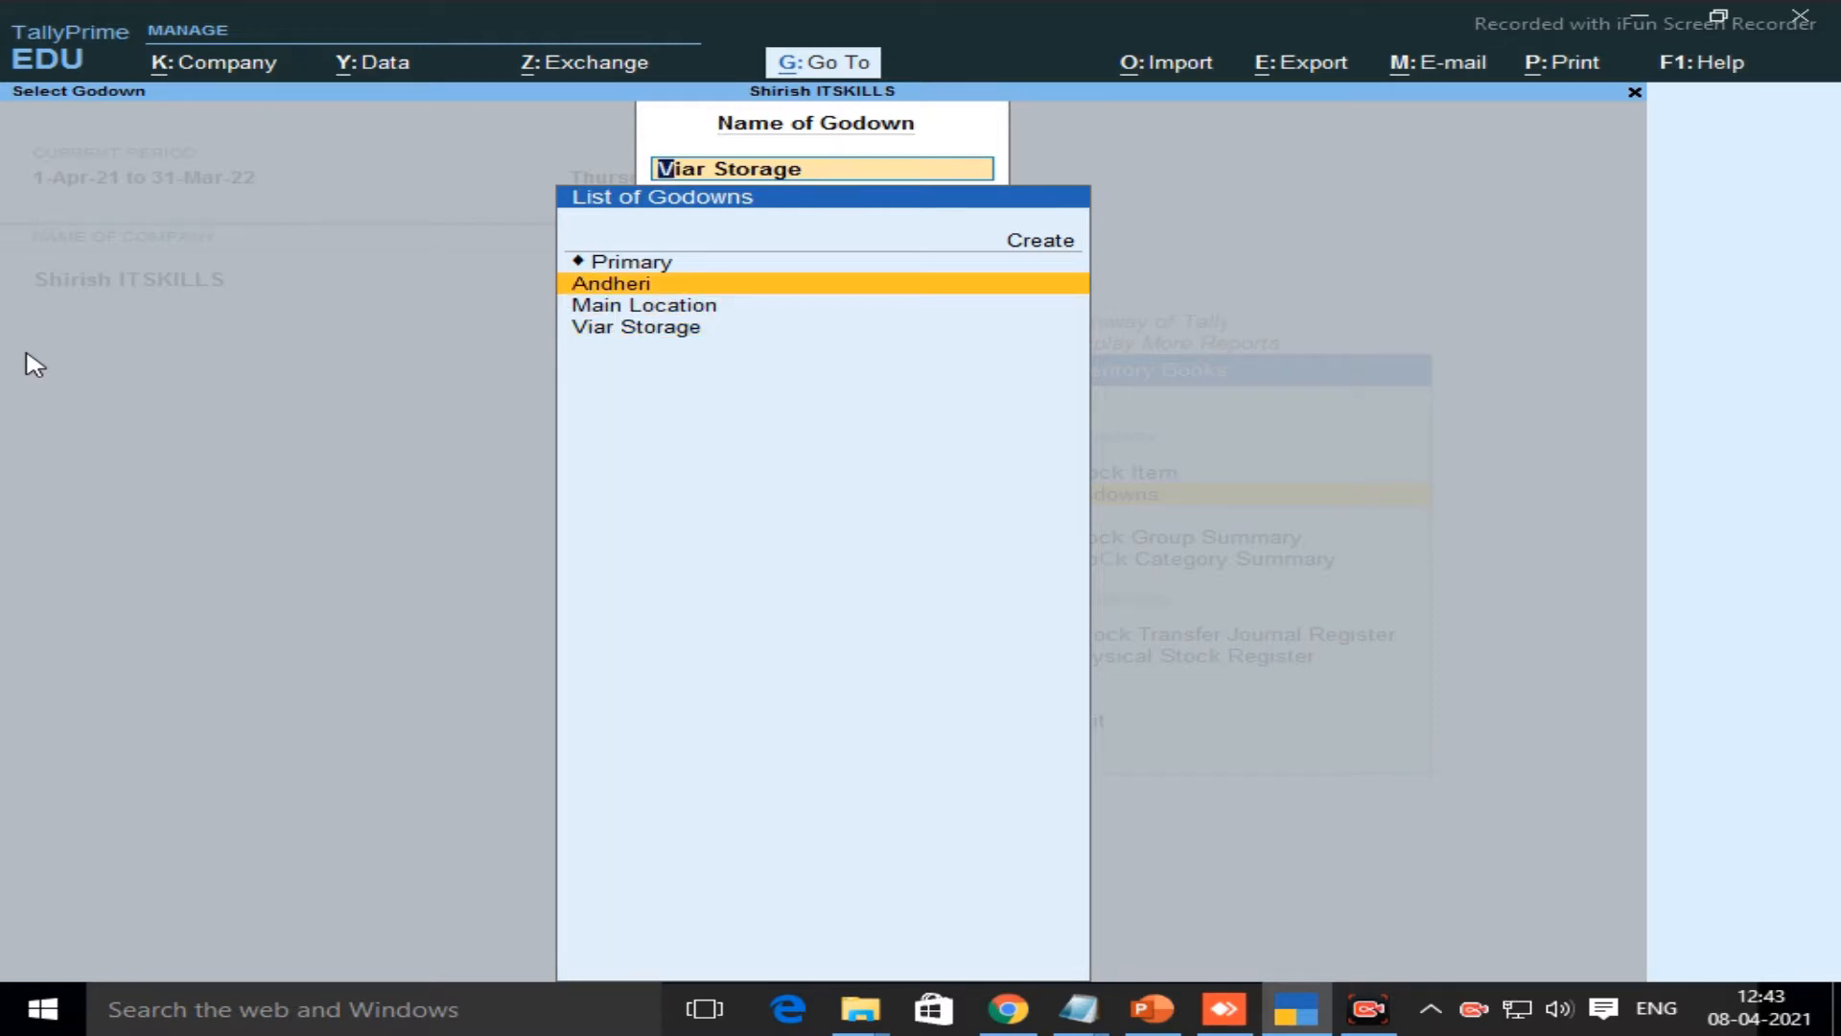
key("Down")
key("Down")
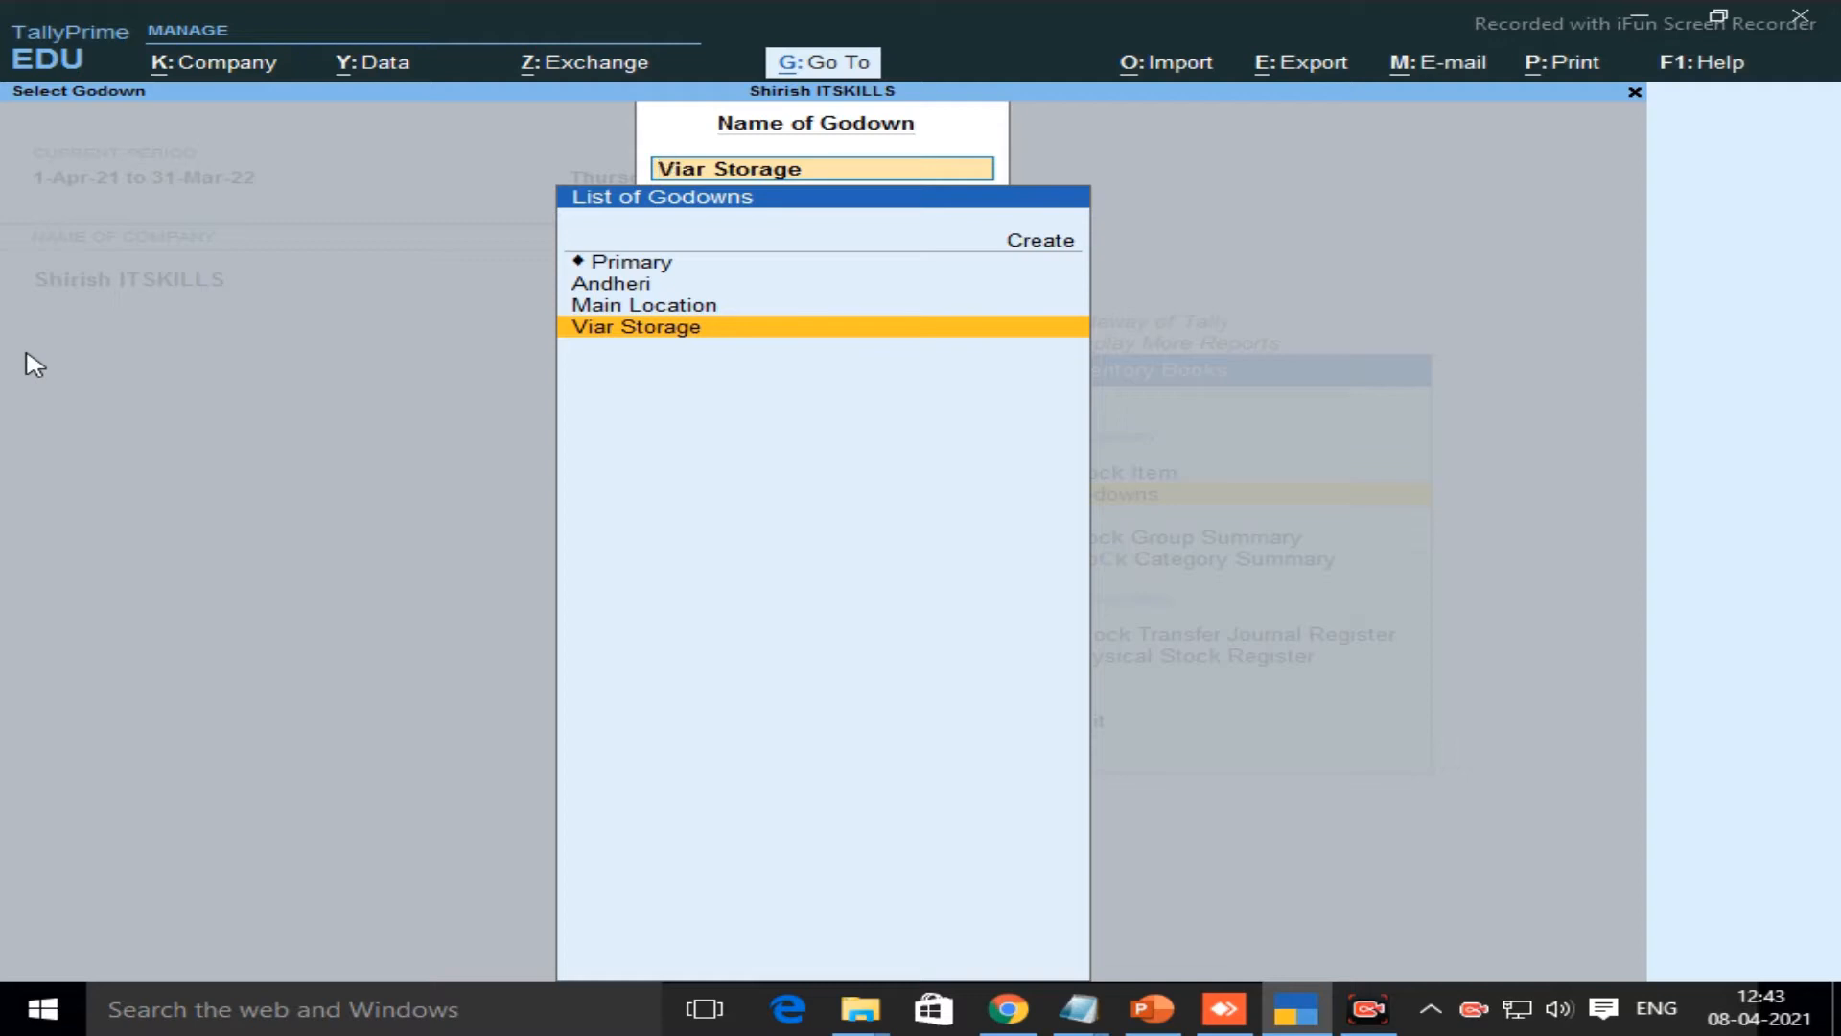
key("Escape")
key("Escape")
key("Escape")
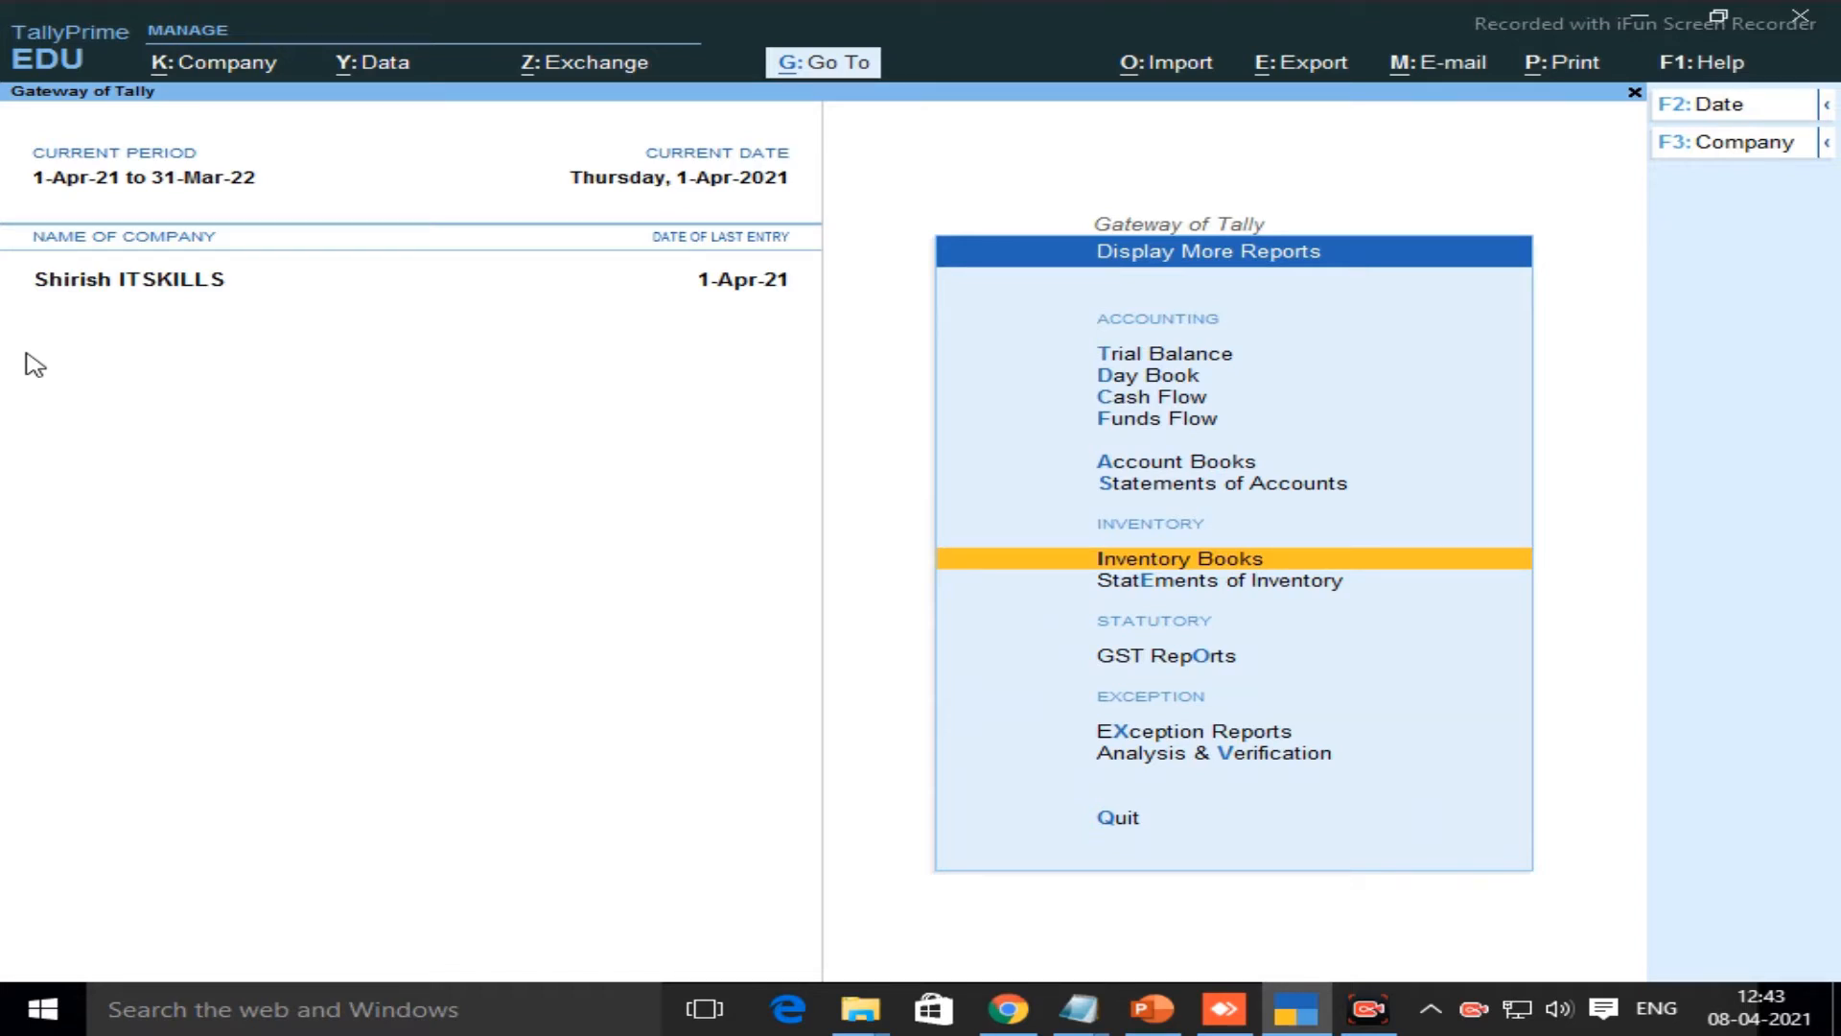
Leave the additional reports and return to the Gateway of Tally with Vouchers selected
key("Up")
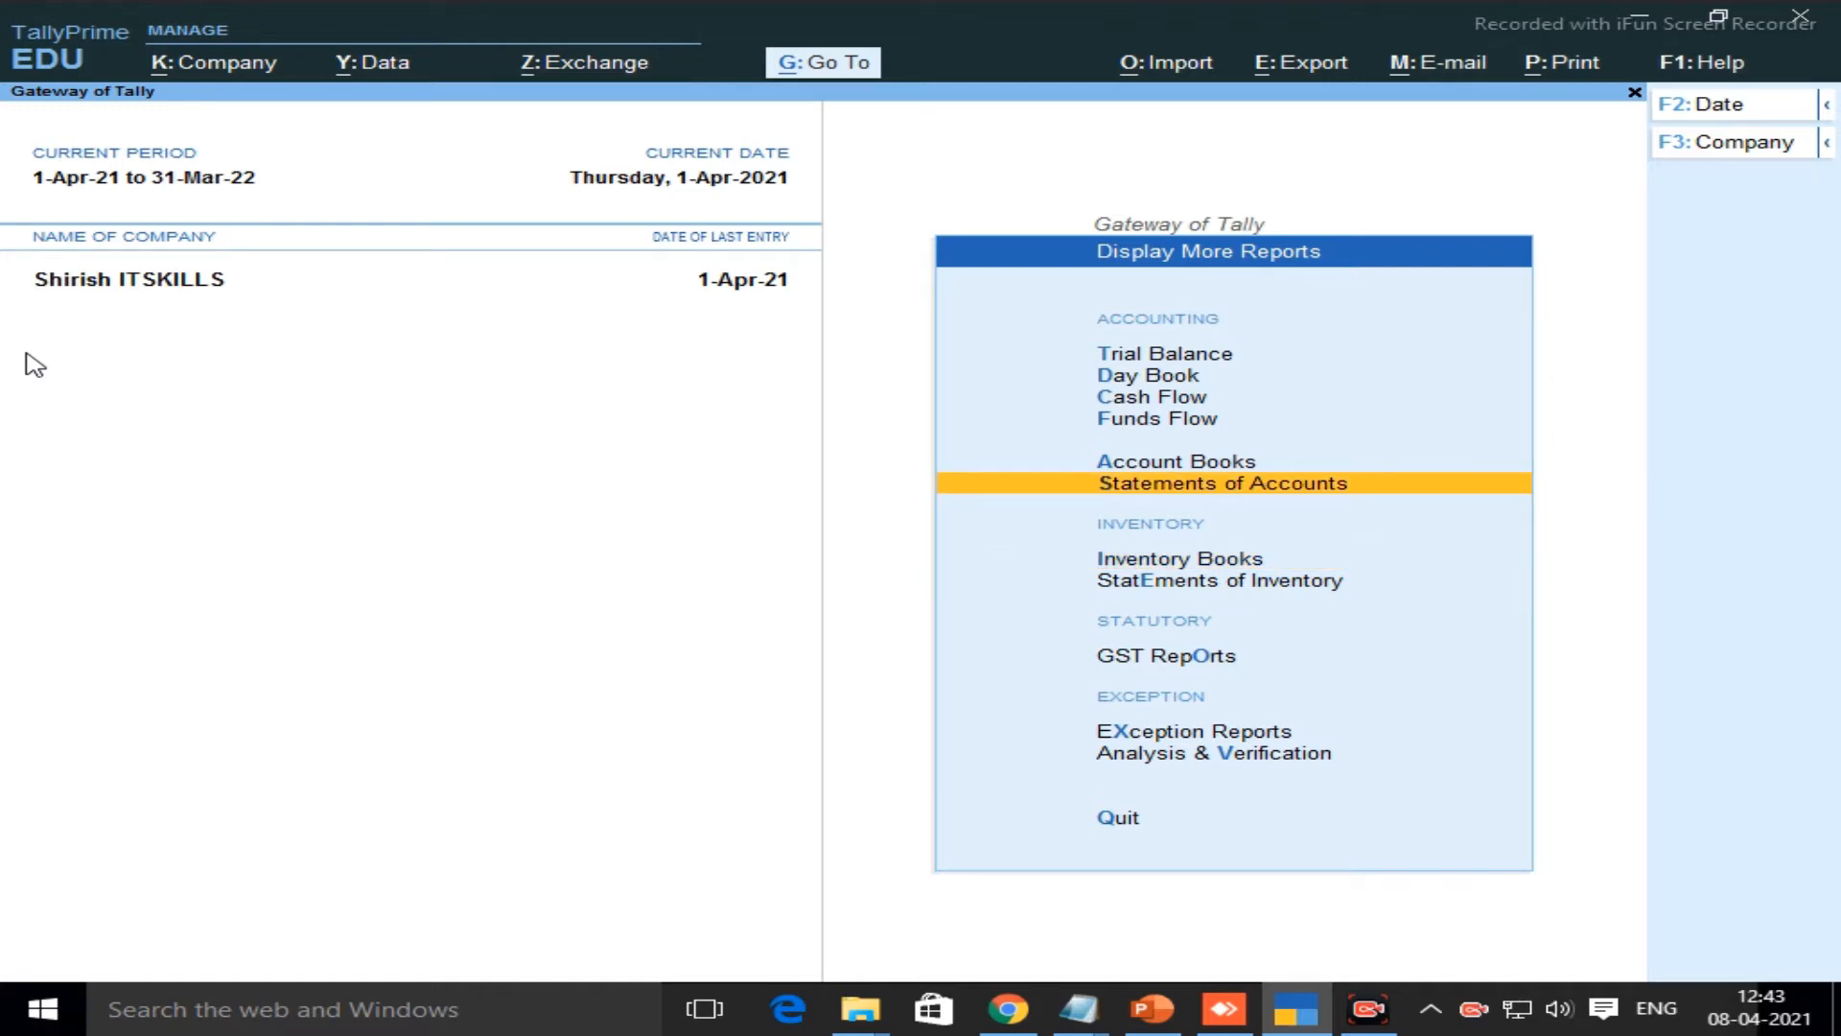
key("Return")
key("Escape")
key("Up")
key("Escape")
key("Up")
key("Up")
key("Up")
key("Up")
key("Up")
key("Up")
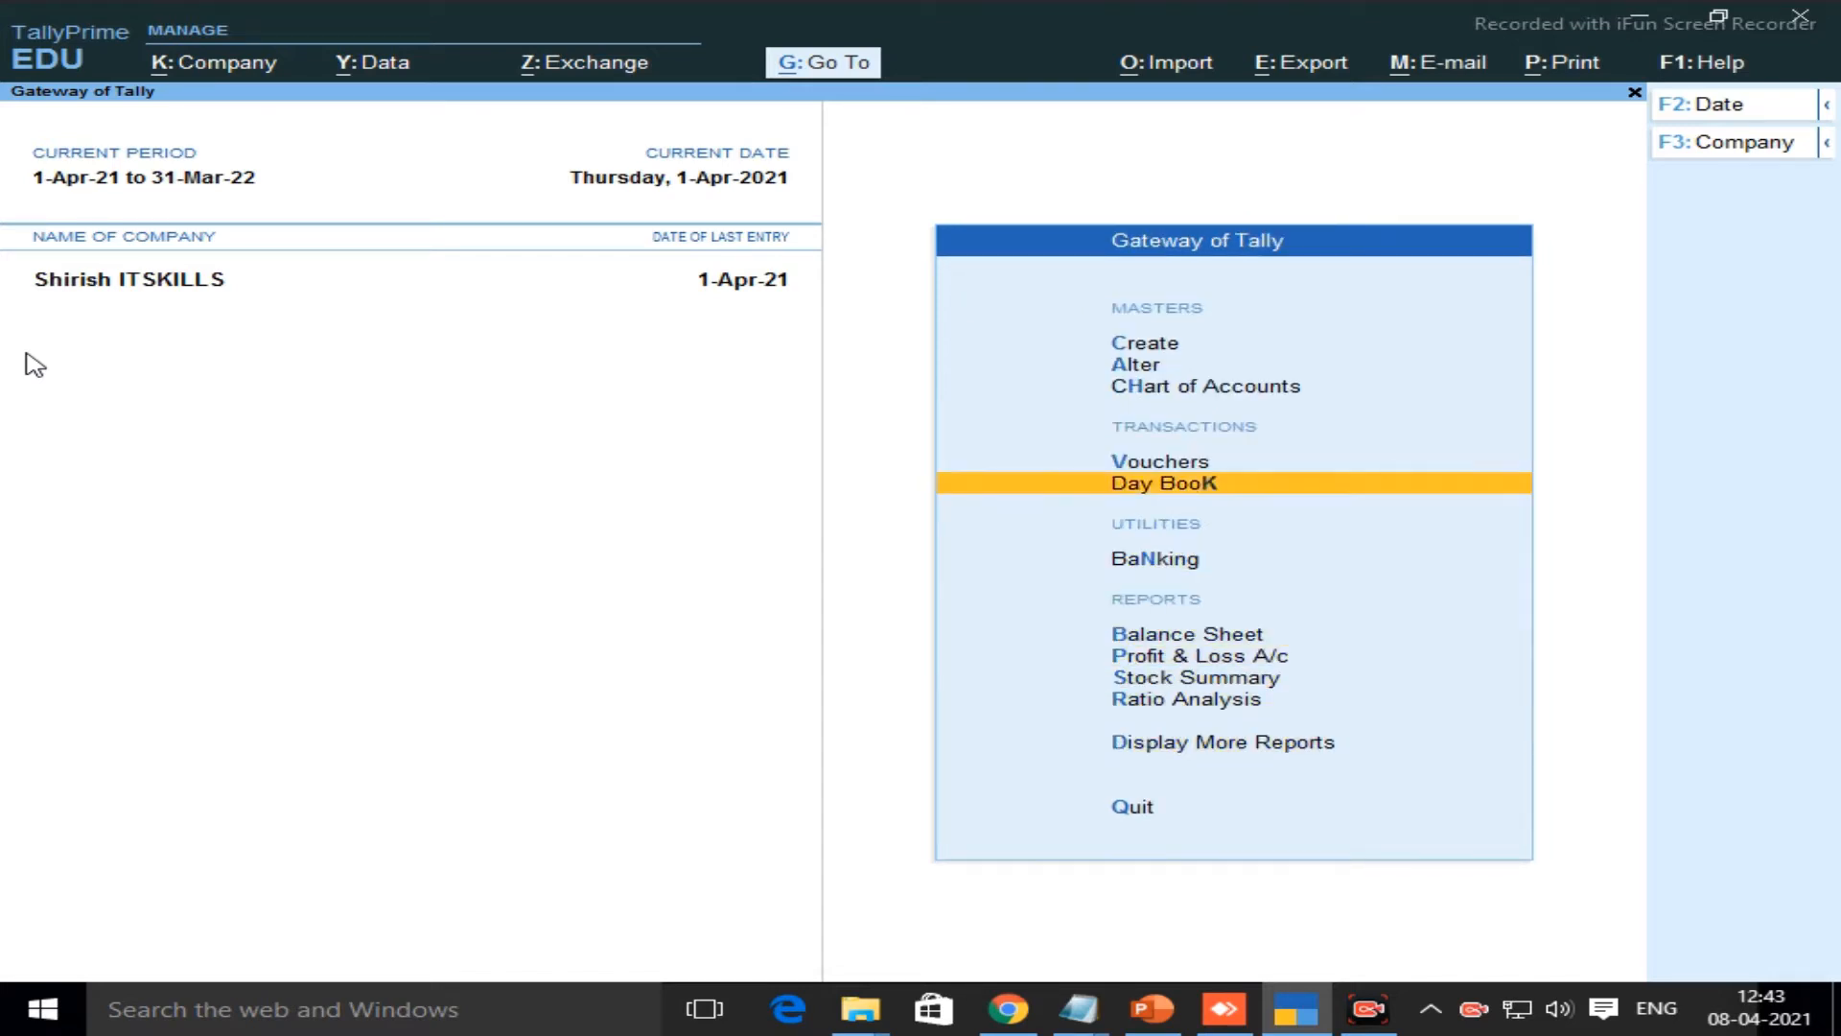
key("Up")
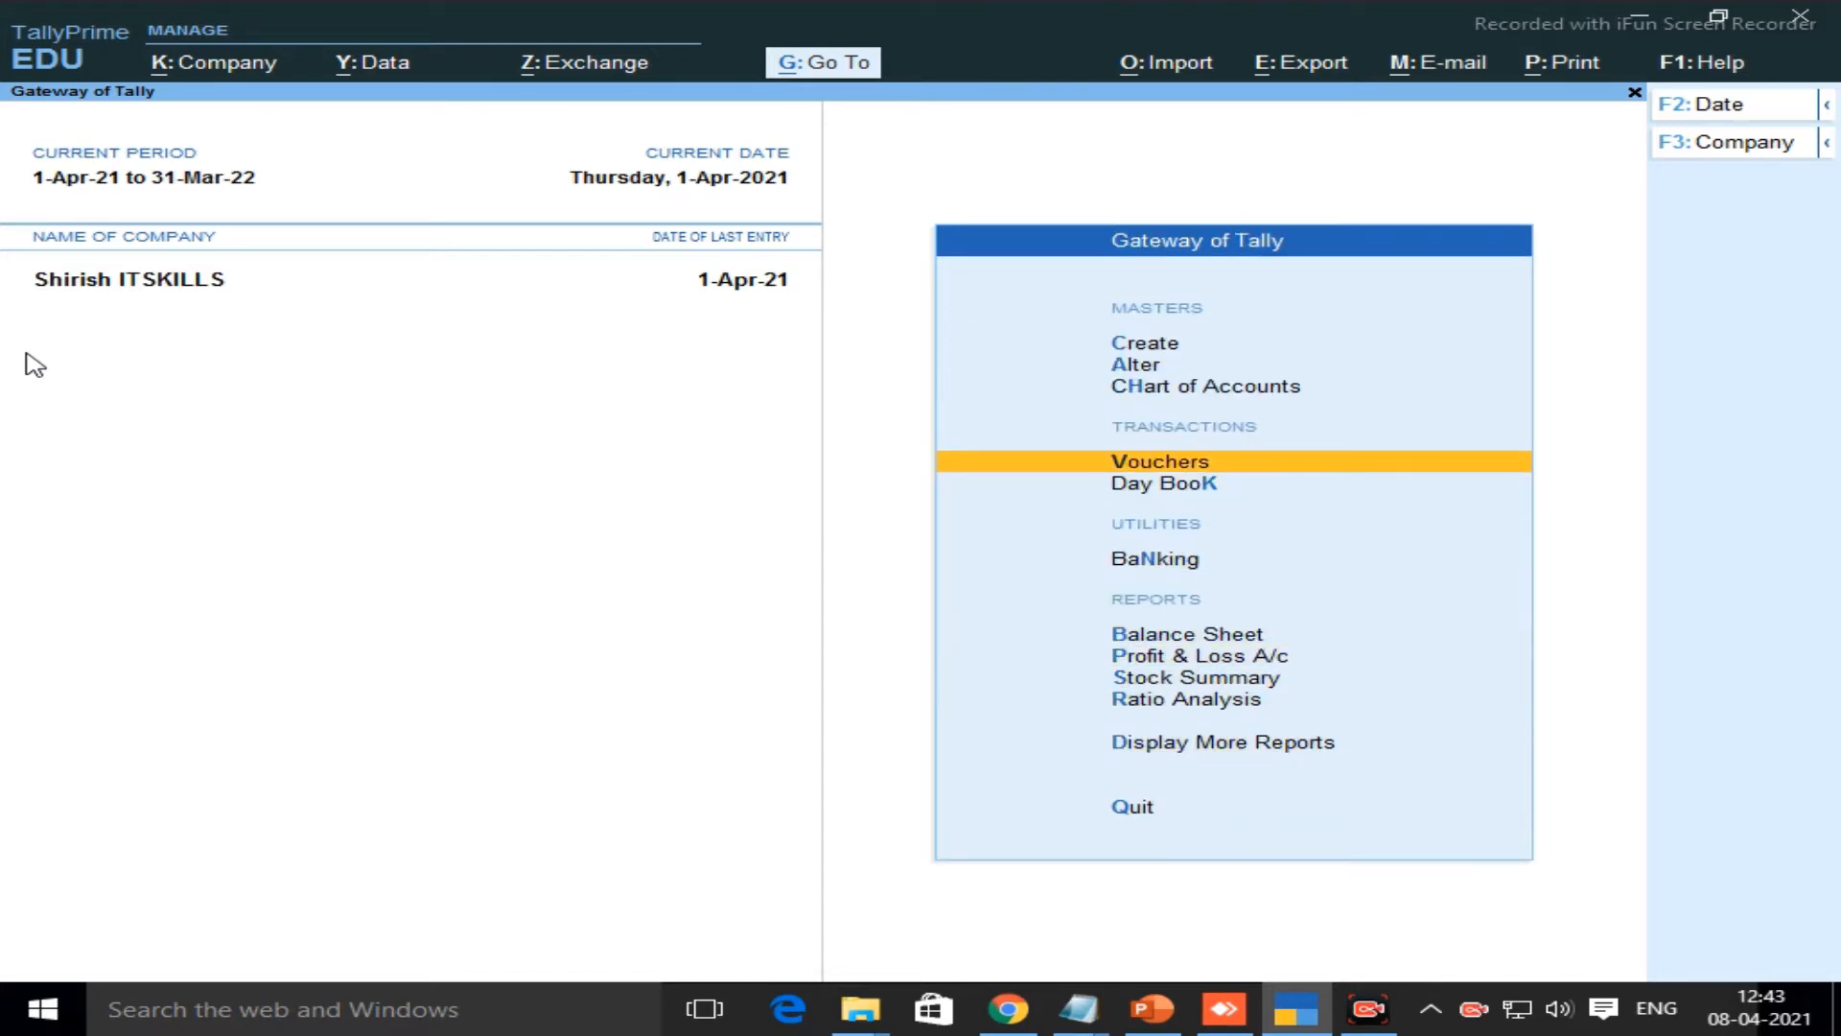
key("Return")
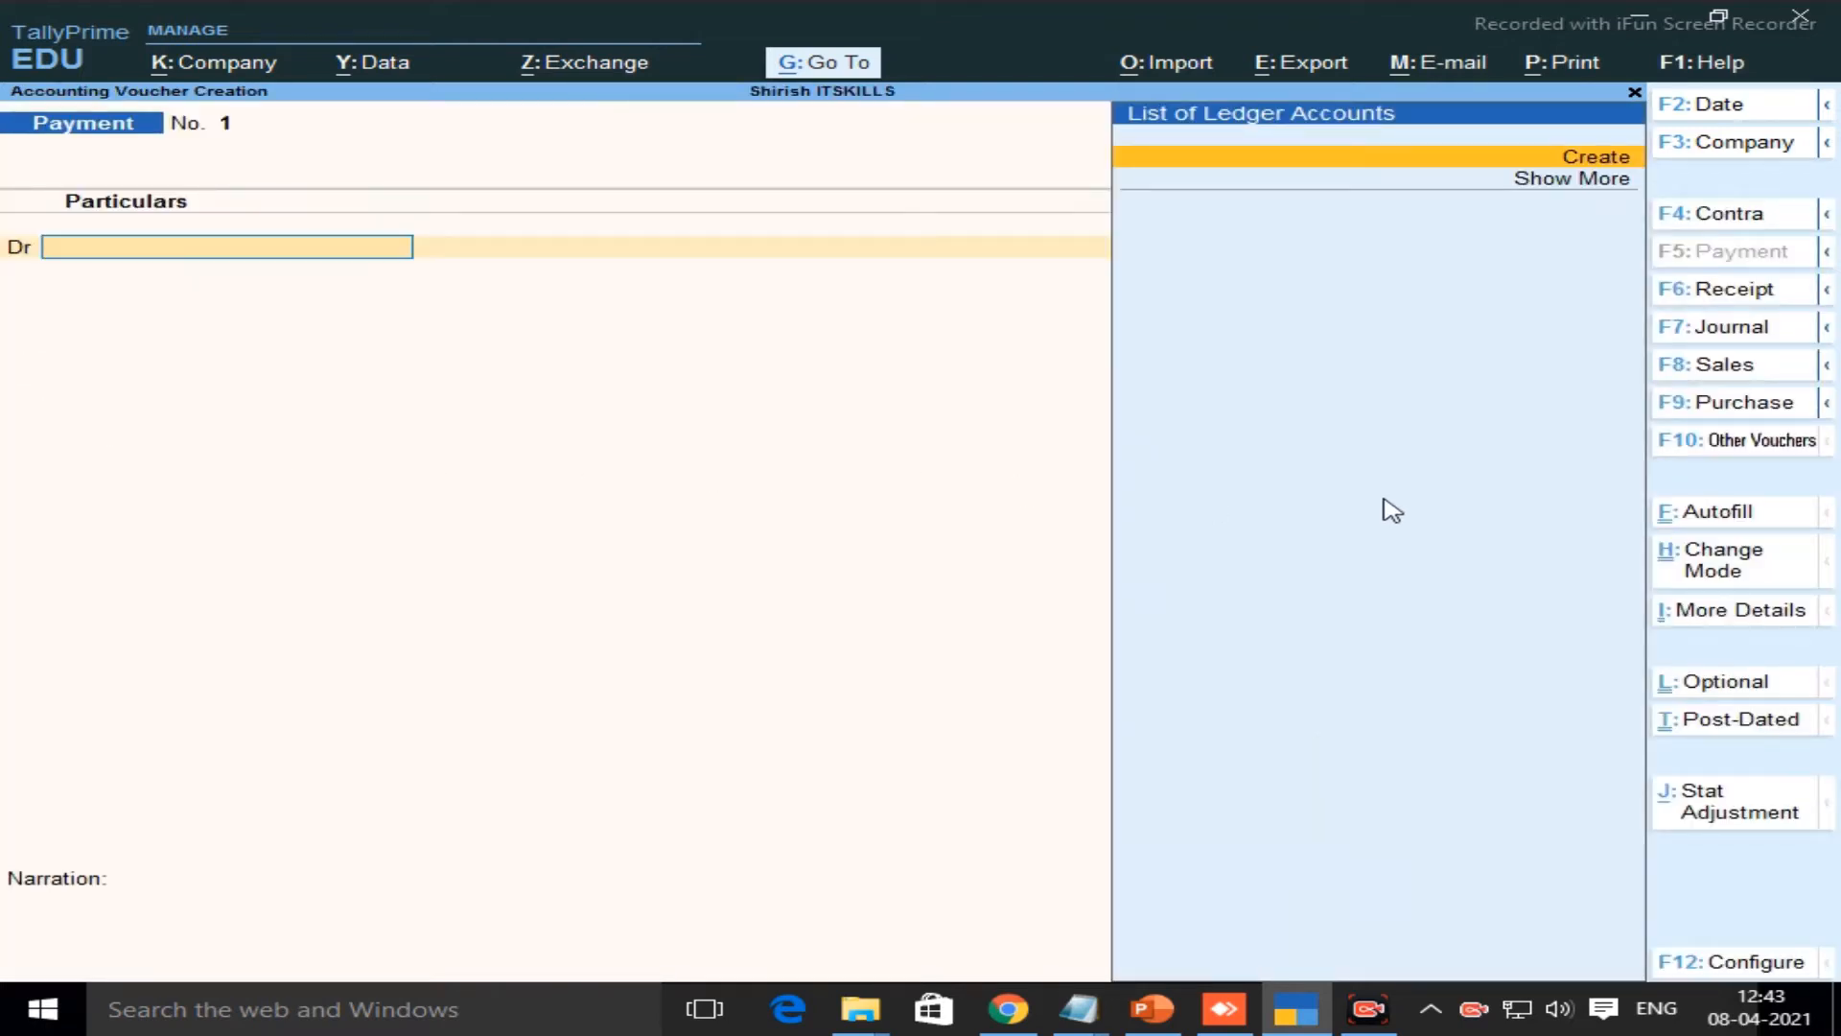
left_click(1726, 443)
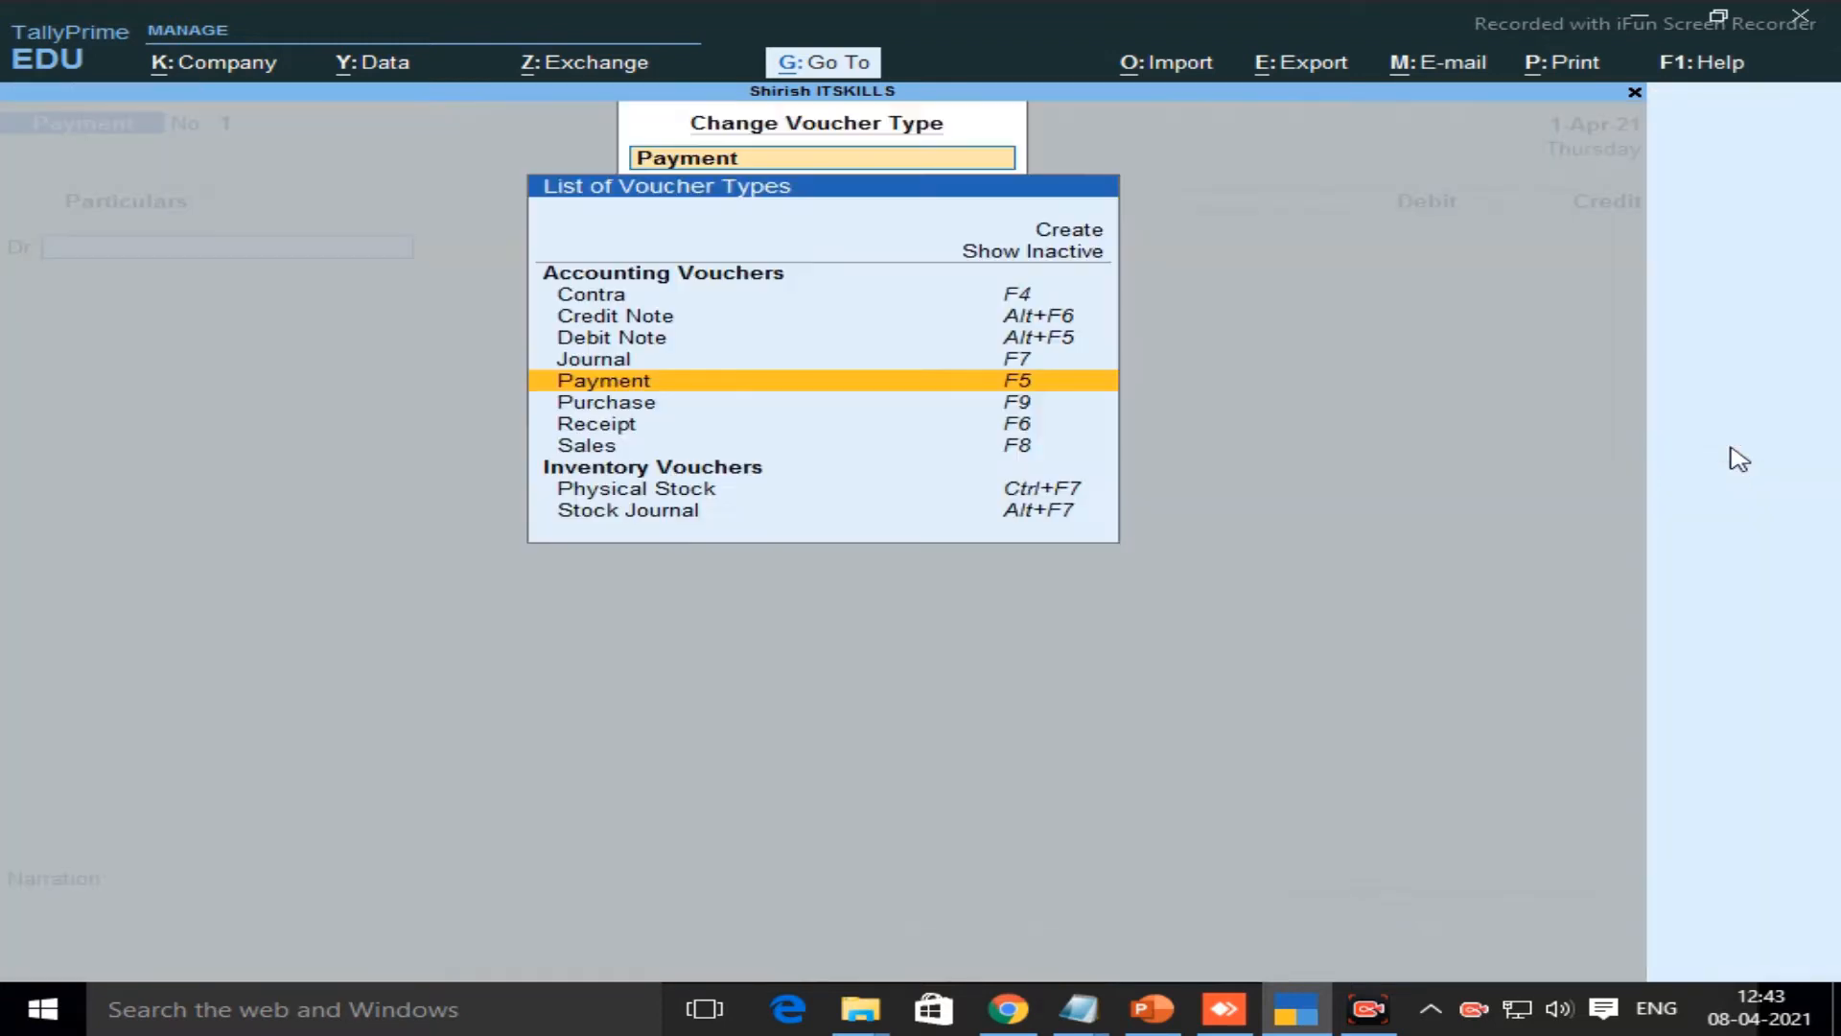
key("Down")
key("Down")
key("Down")
key("Down")
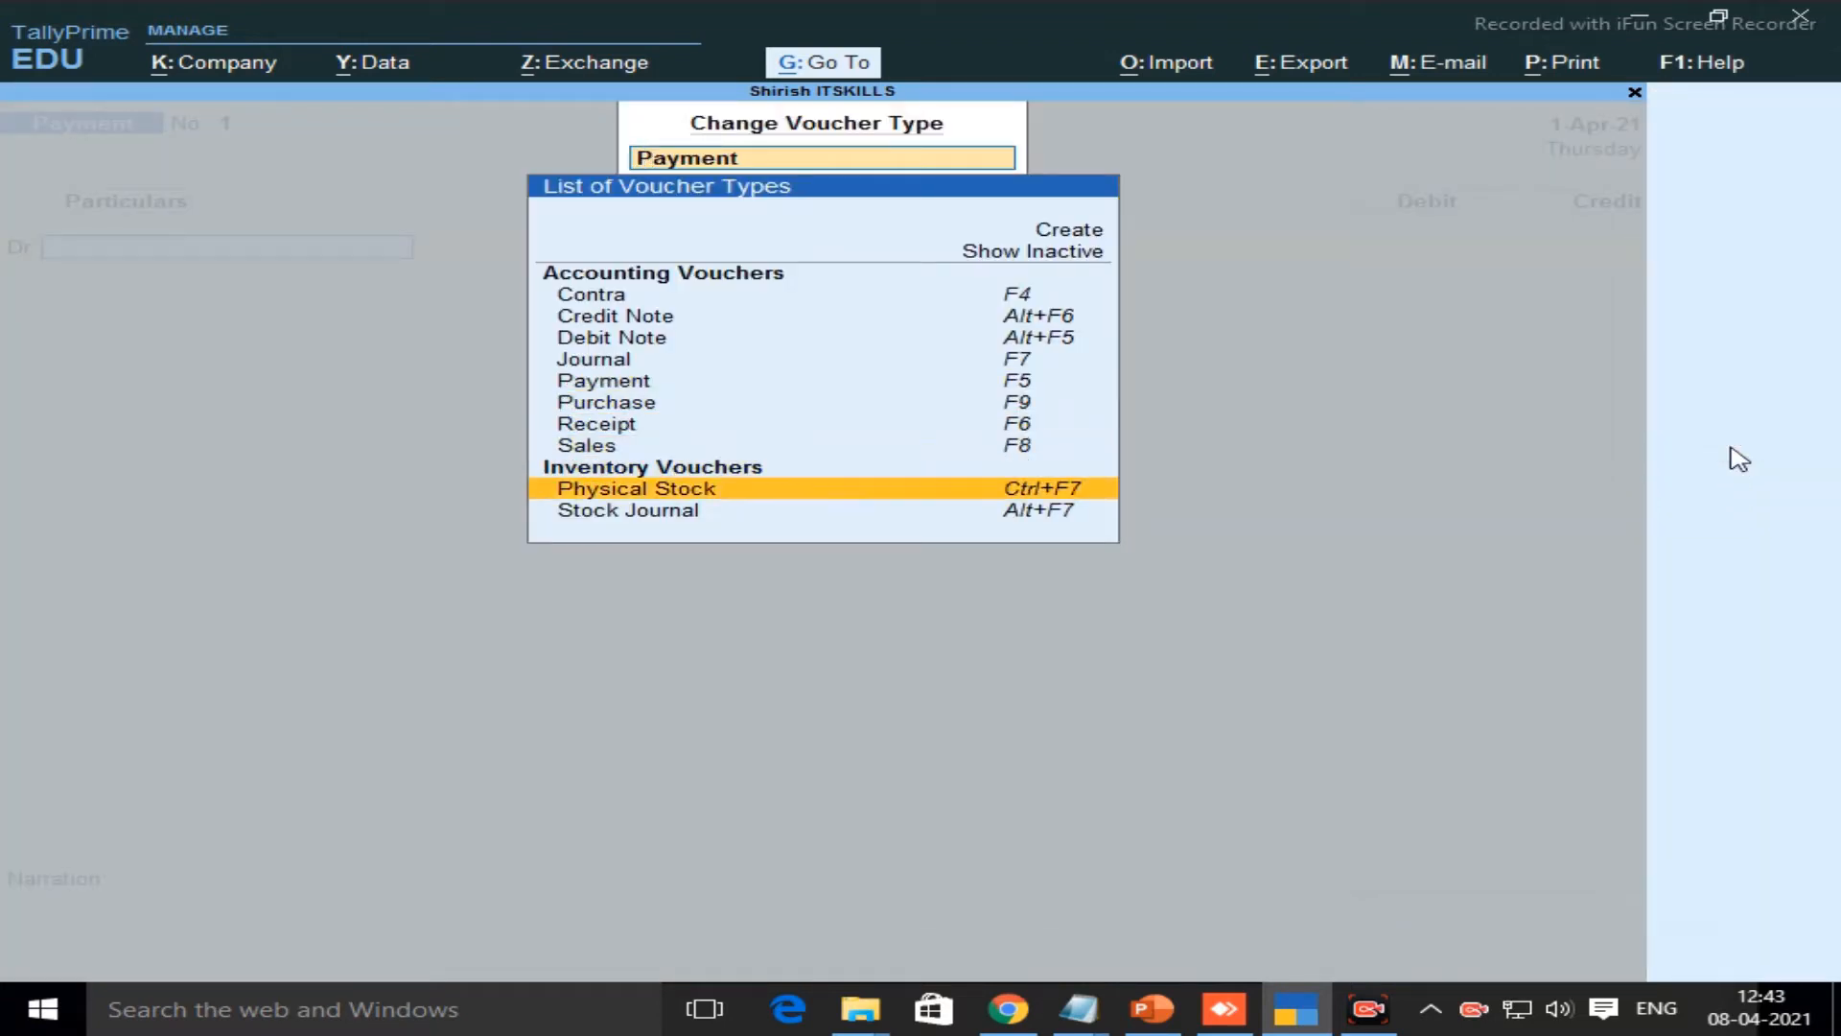
key("Down")
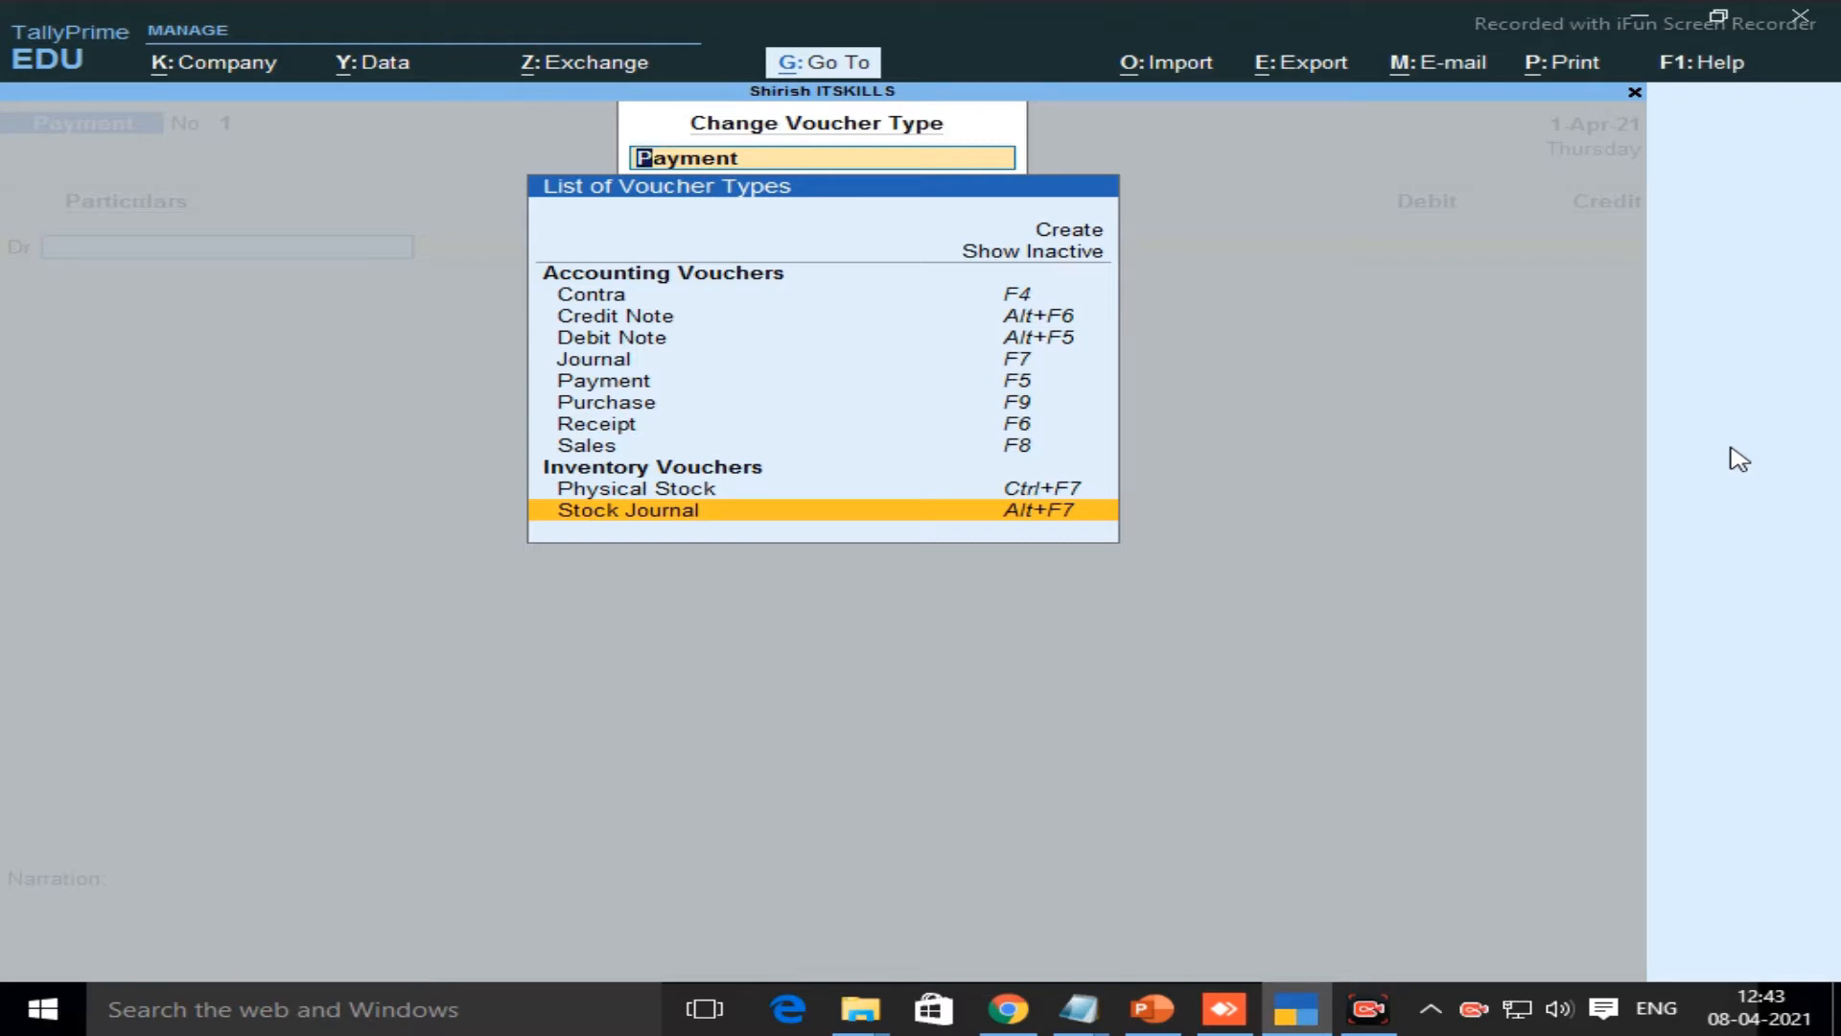
key("Escape")
key("Escape")
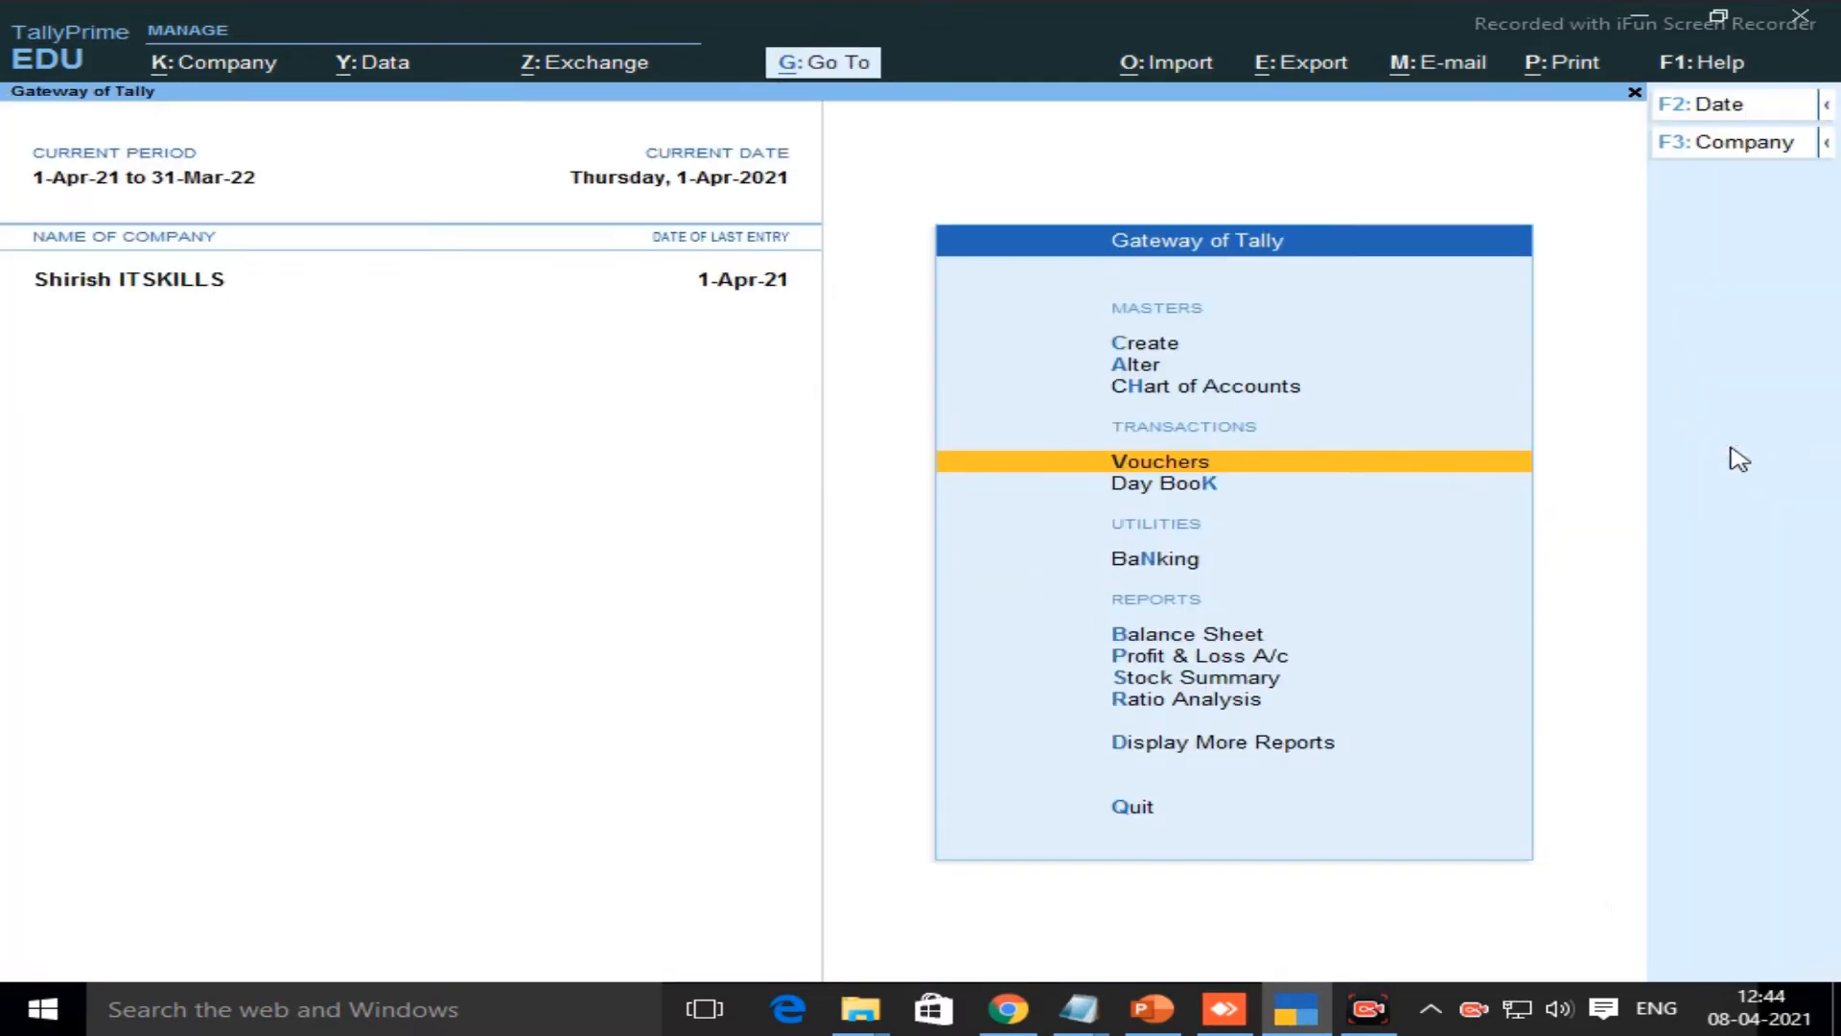
Open voucher entry and change the voucher type to Stock Journal
key("Down")
key("Up")
key("Return")
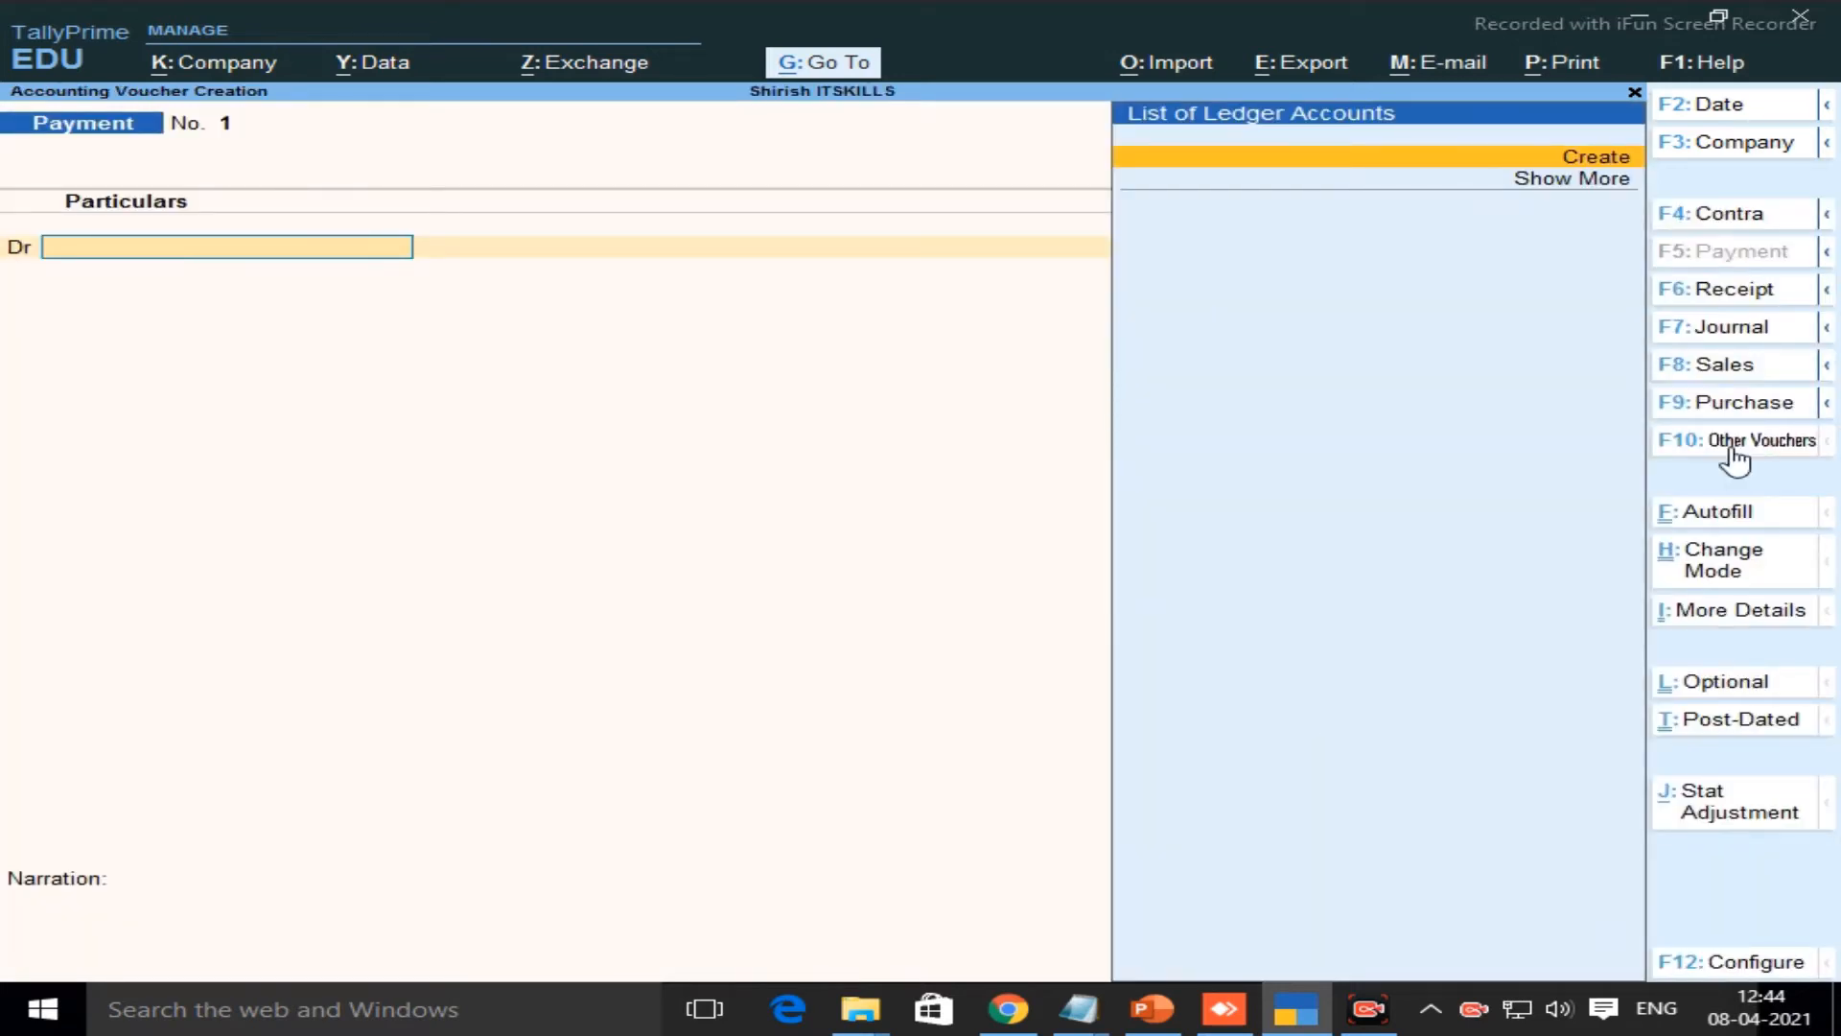
left_click(1726, 449)
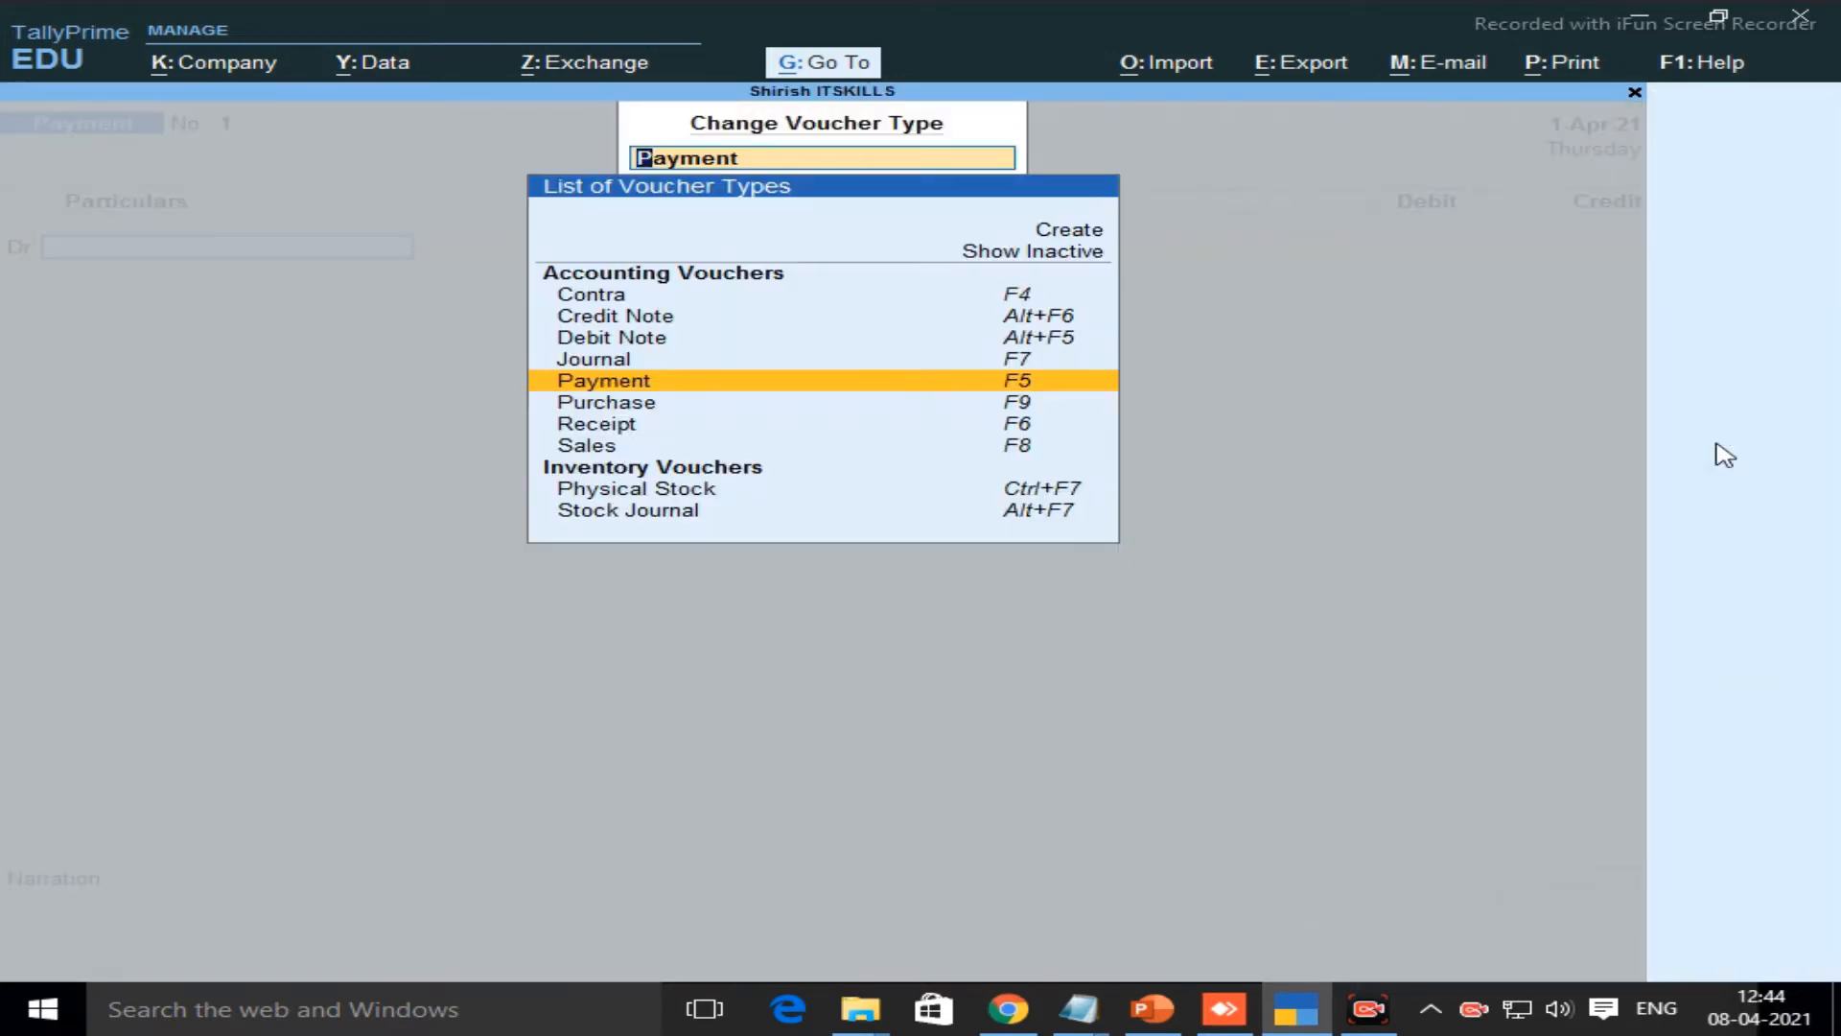
key("Down")
key("Down")
key("Down")
key("Down")
key("Down")
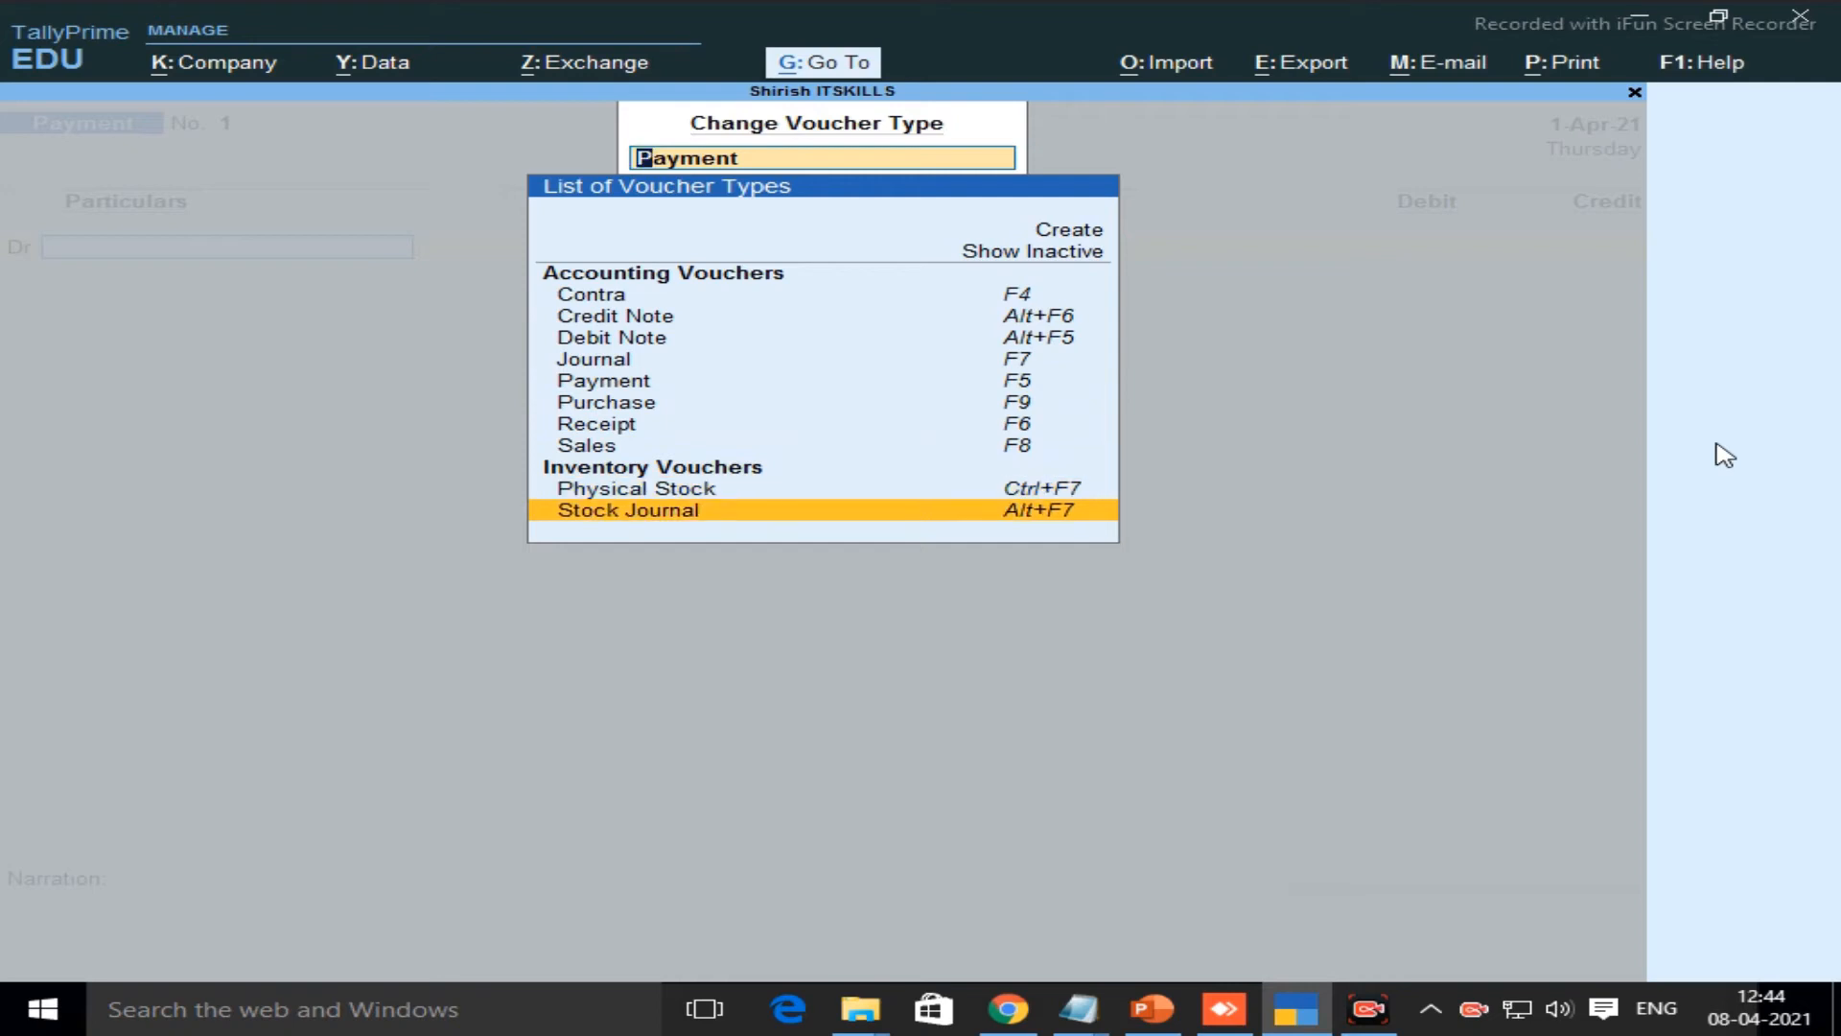
key("Return")
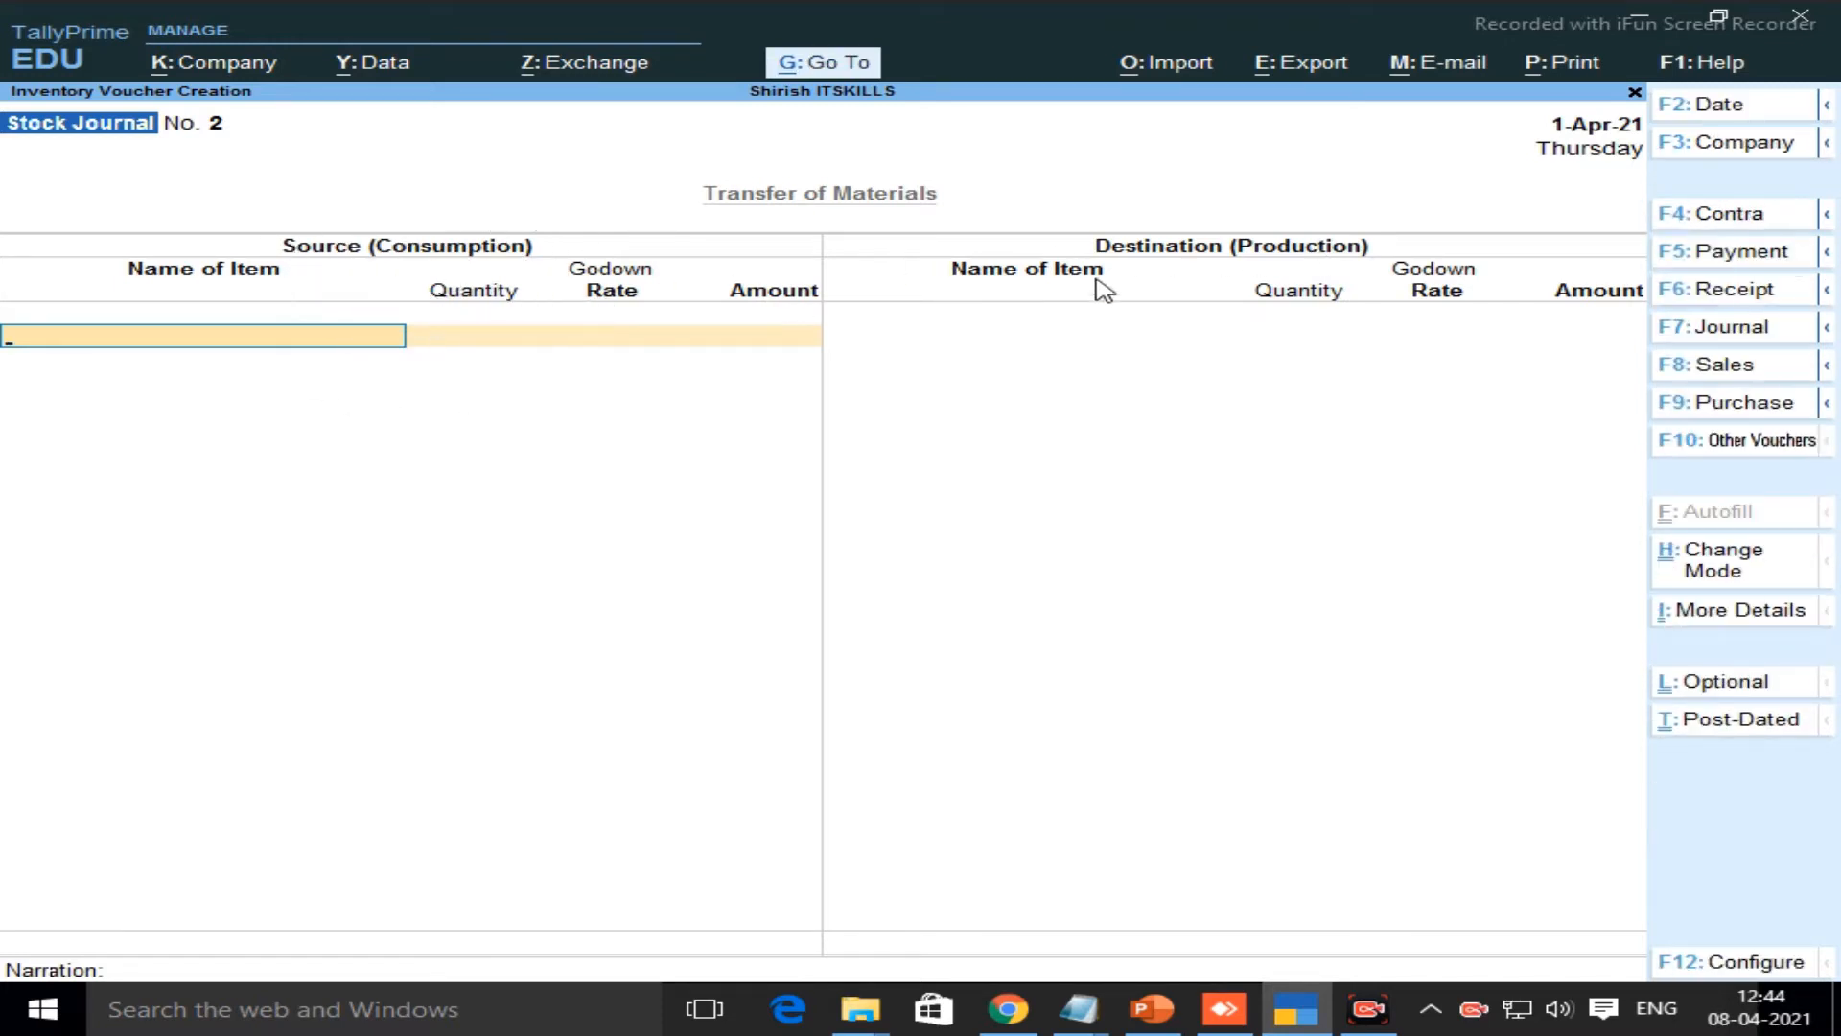
Bring up the Go To list over the Stock Journal voucher and try searching it for CREATE
left_click(1339, 317)
left_click(828, 63)
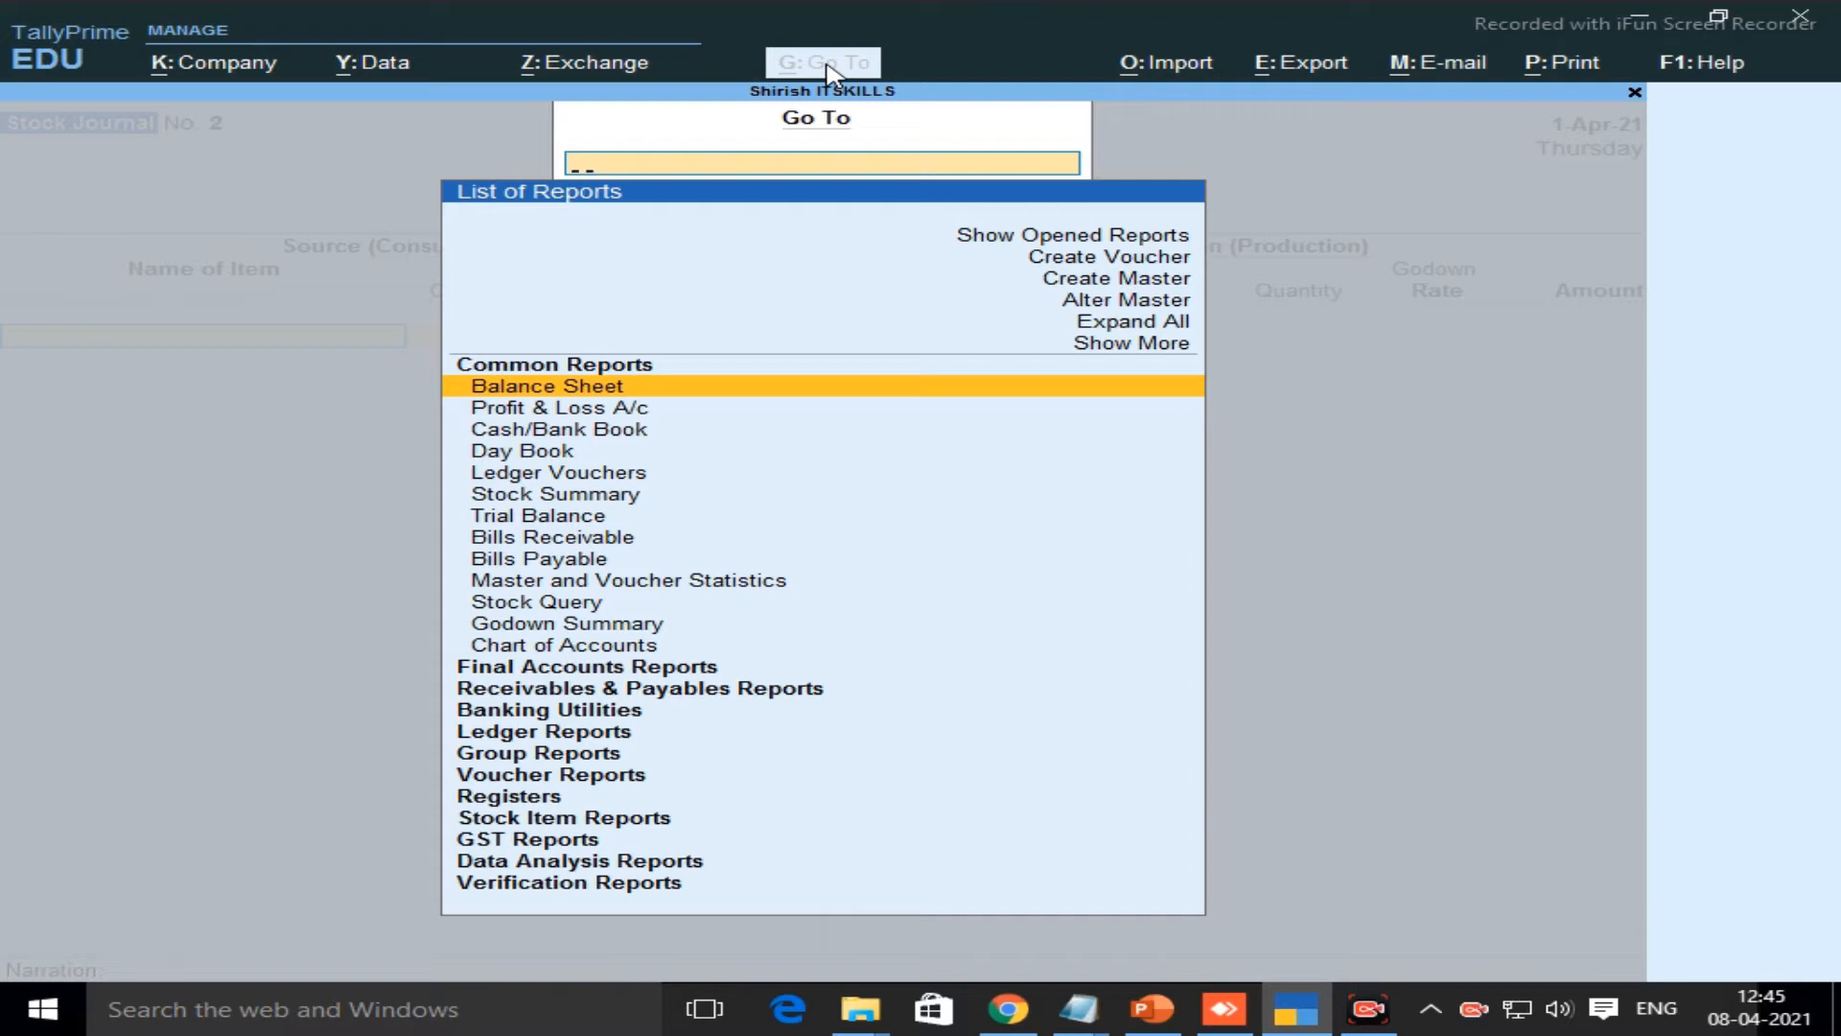
type("LE")
key("BackSpace")
key("BackSpace")
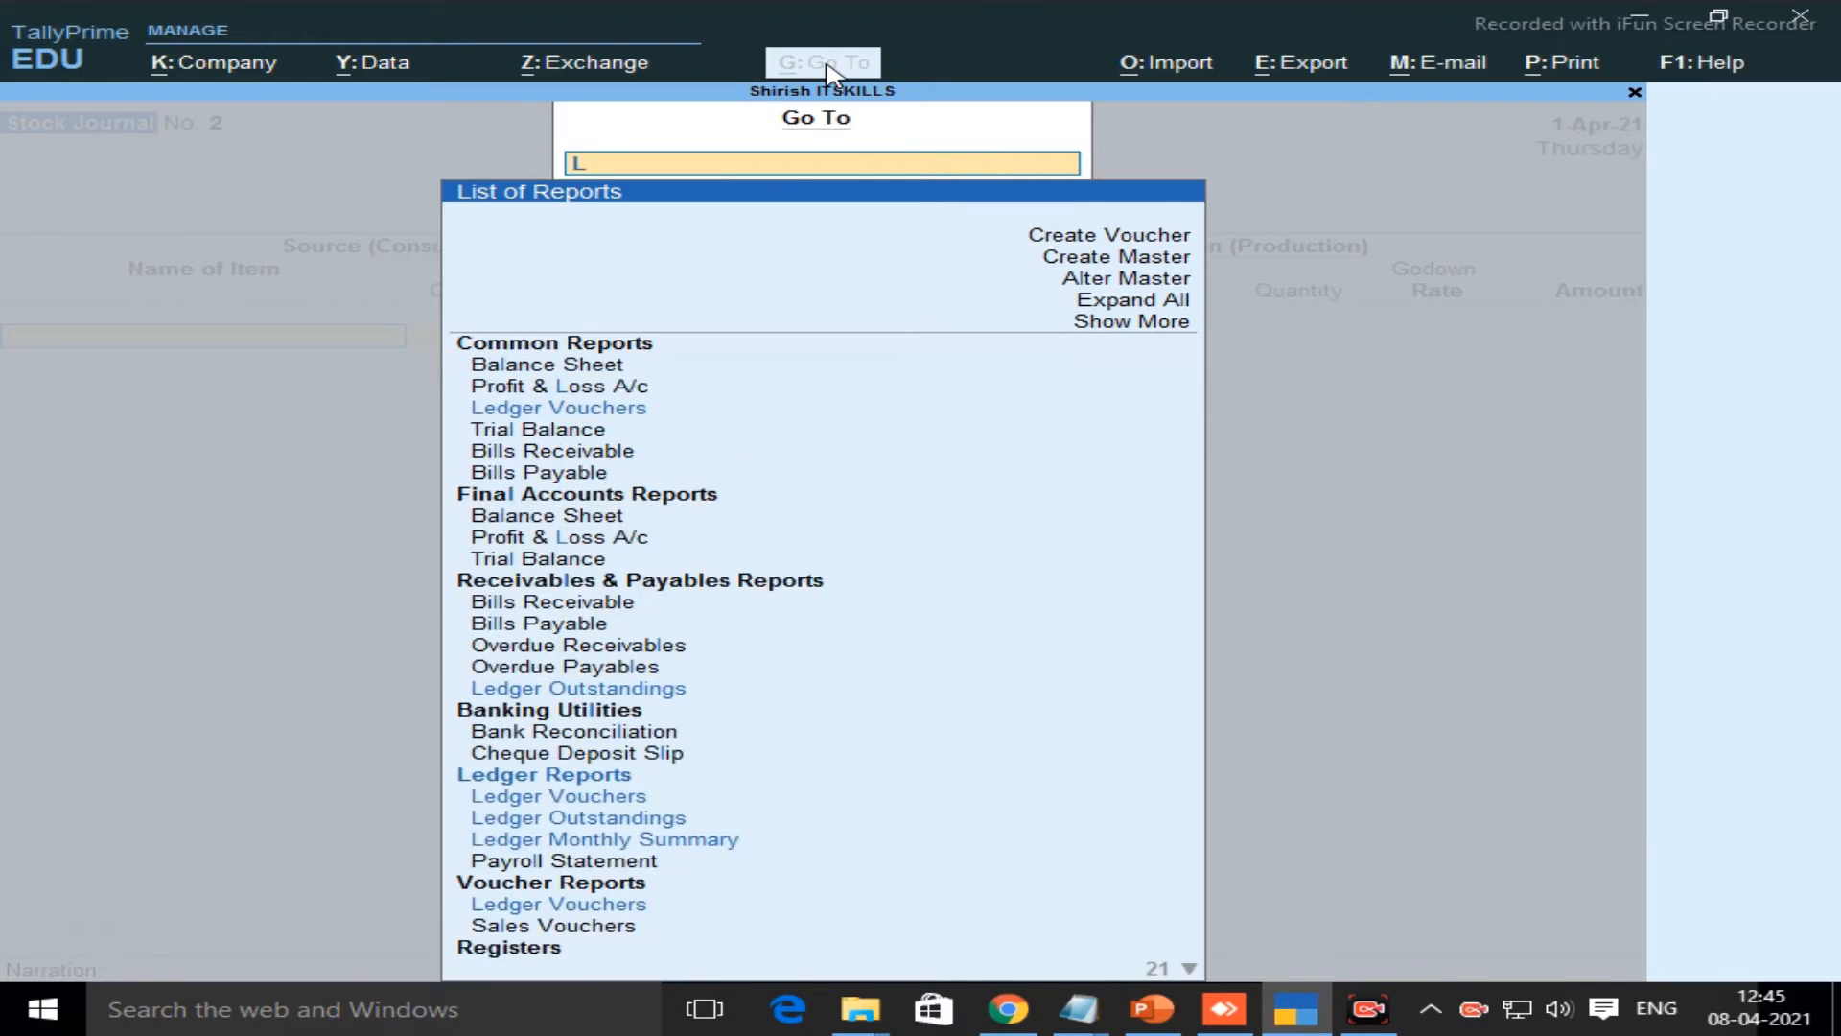
type("CREA")
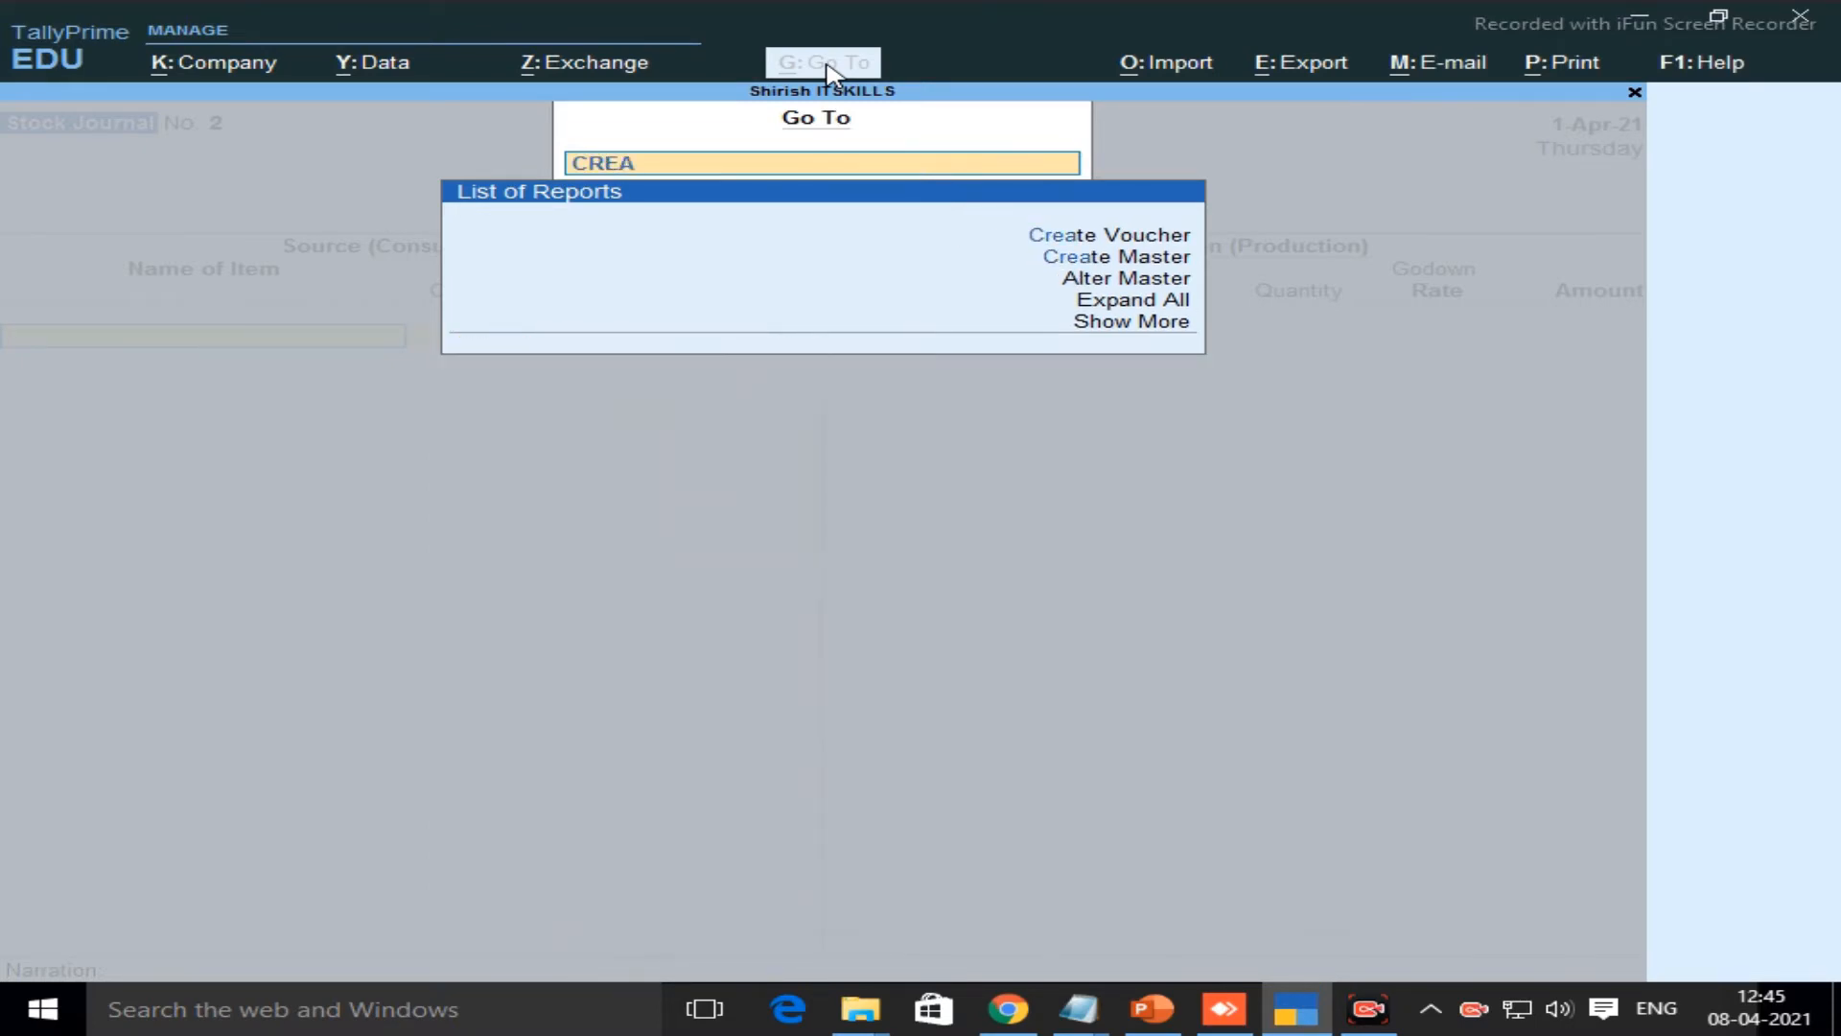
key("BackSpace")
key("BackSpace")
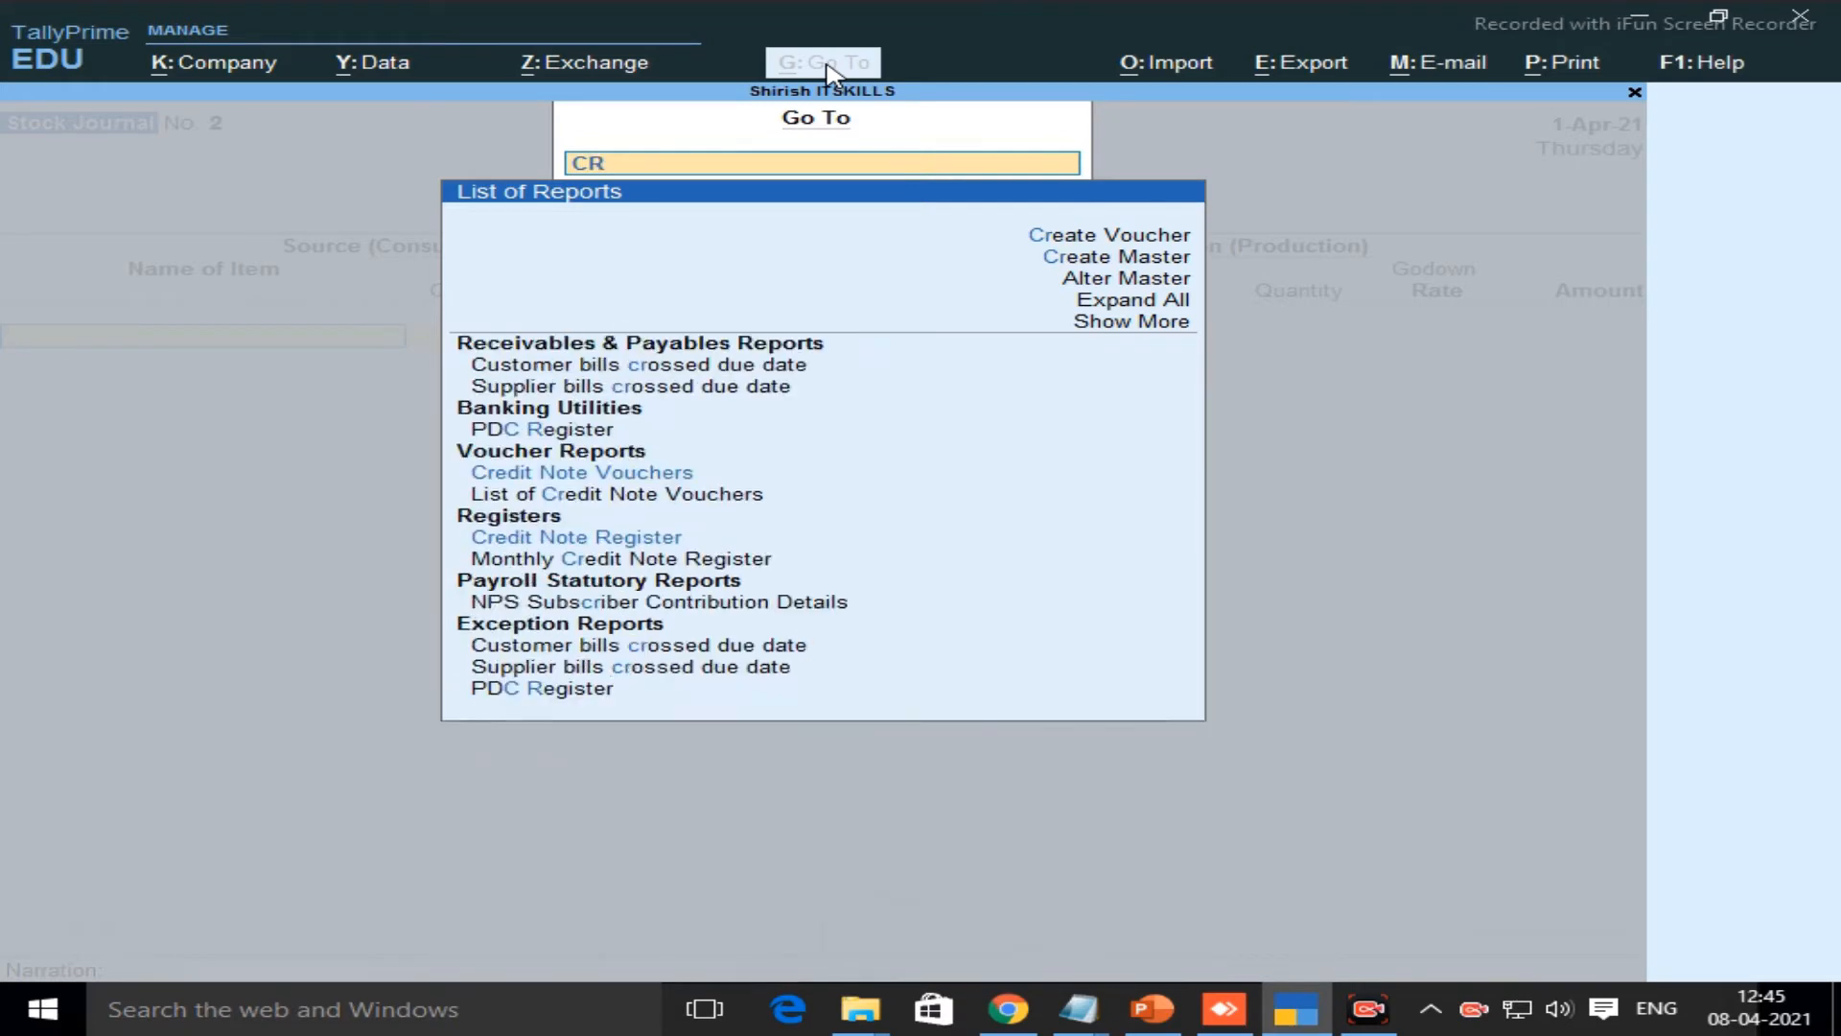
type("EATE")
key("BackSpace")
key("BackSpace")
key("BackSpace")
key("BackSpace")
key("BackSpace")
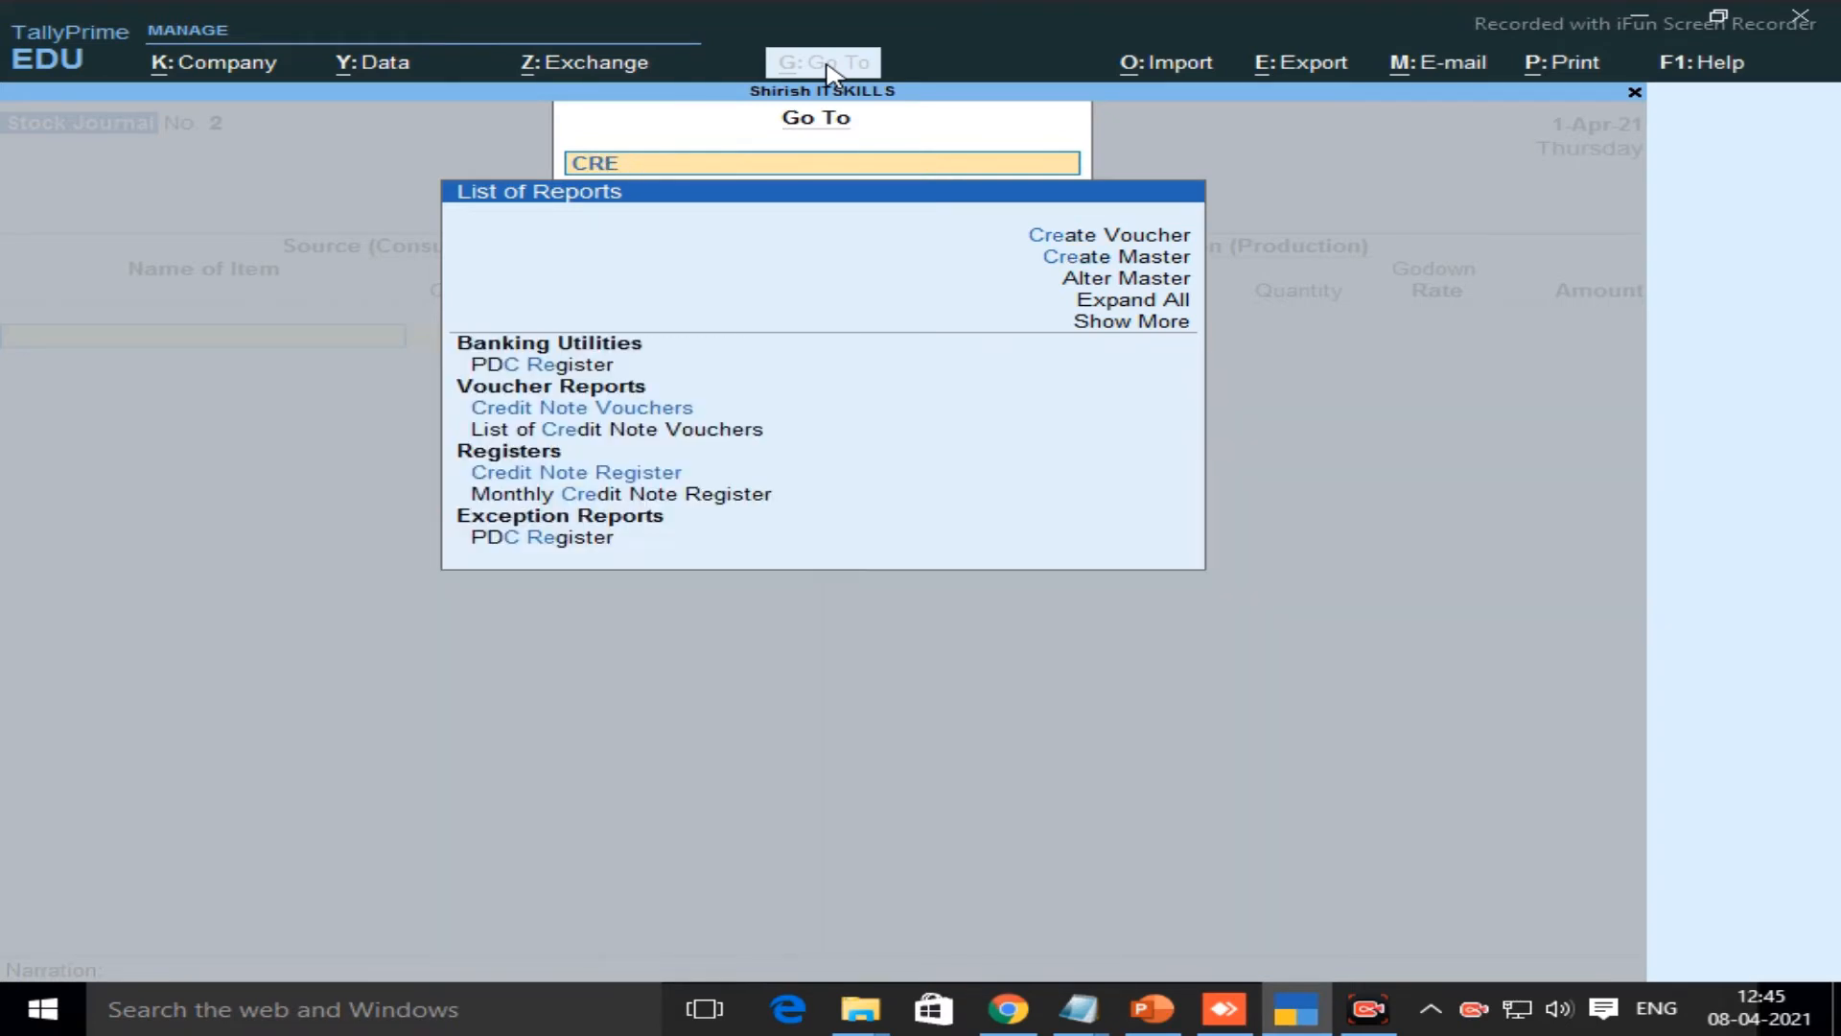
key("BackSpace")
Search the Go To list for LEDG and look through the matching ledger reports
type("LEG")
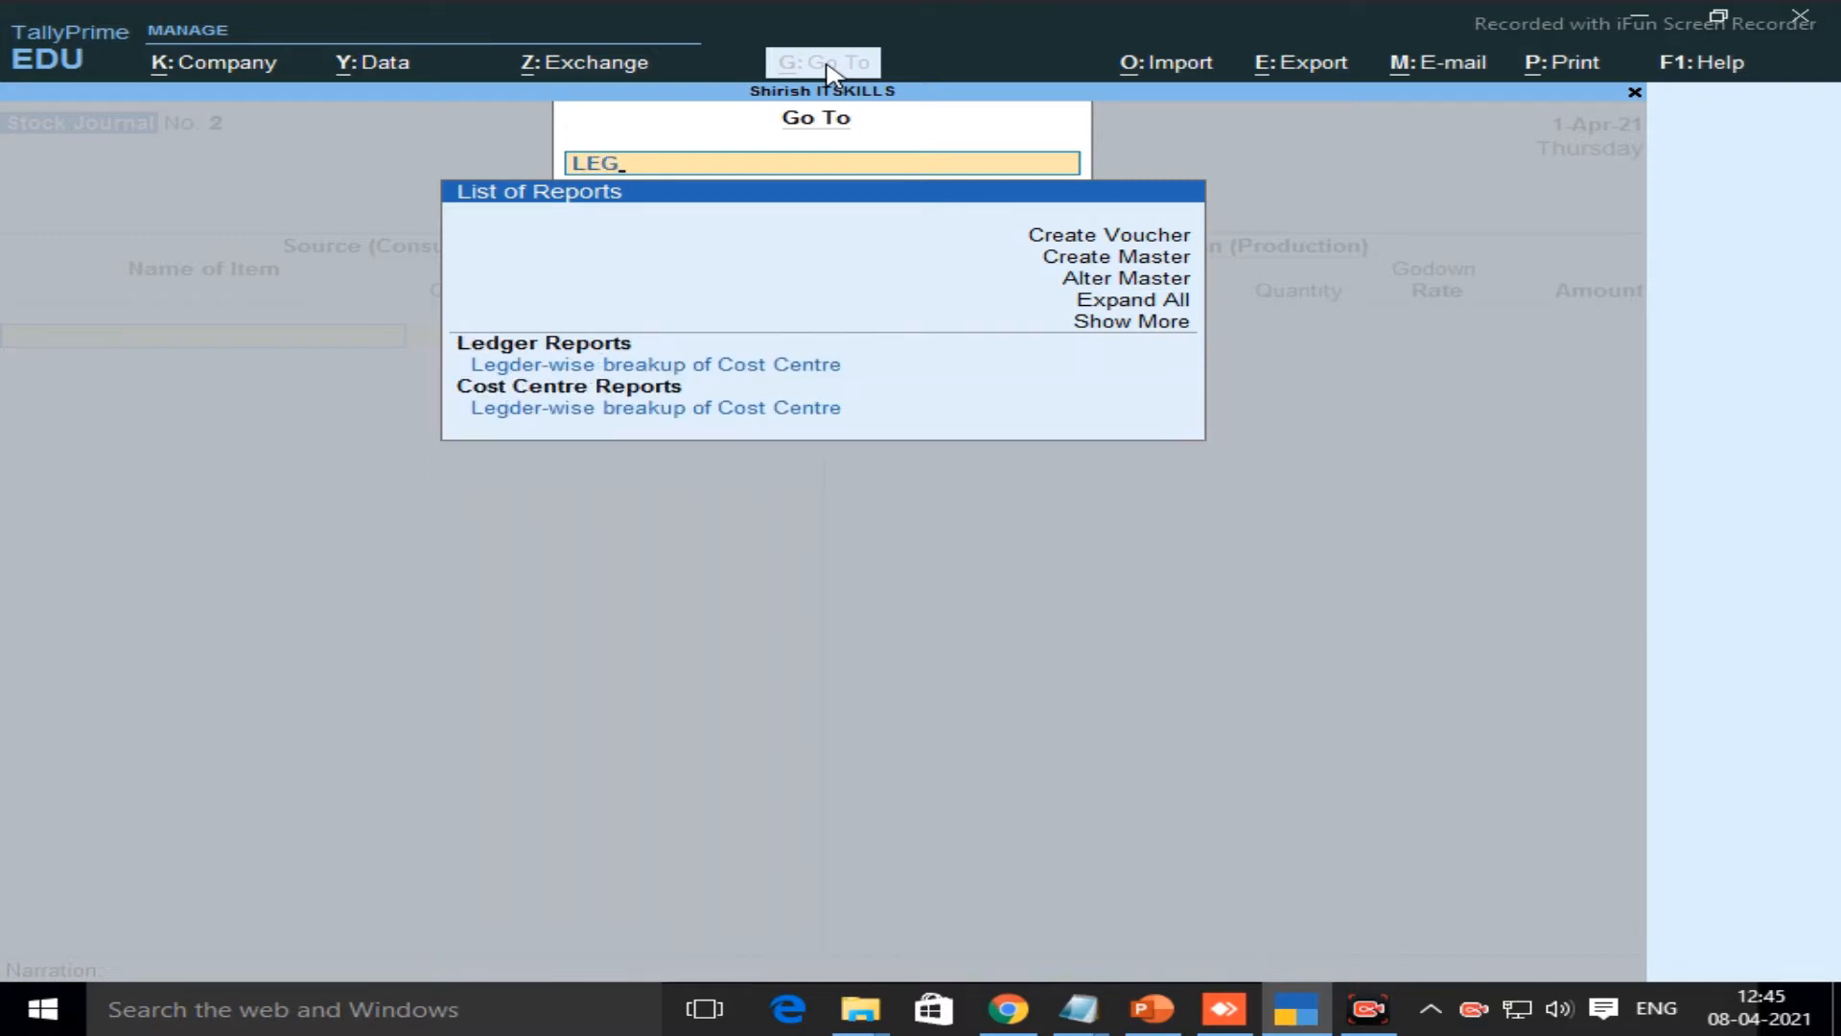
key("BackSpace")
type("DG")
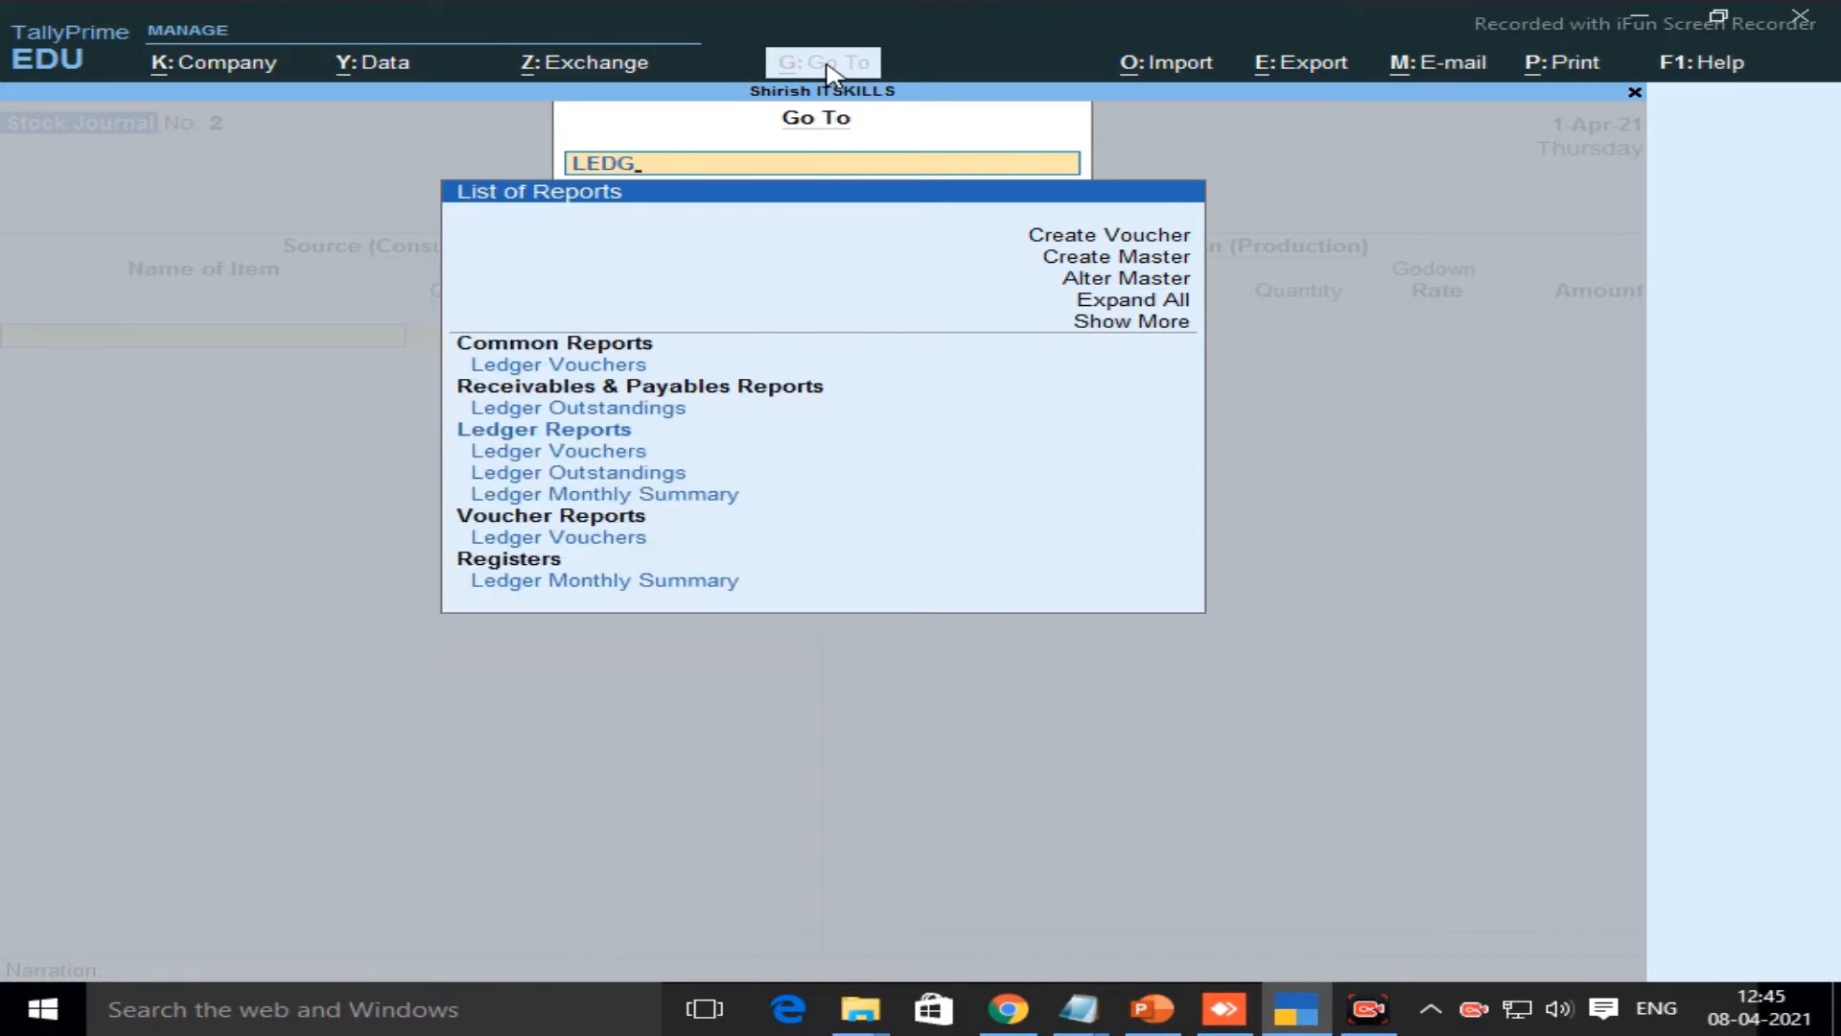
key("Down")
key("Down")
key("Down")
key("Down")
key("Down")
key("Down")
key("Down")
key("Down")
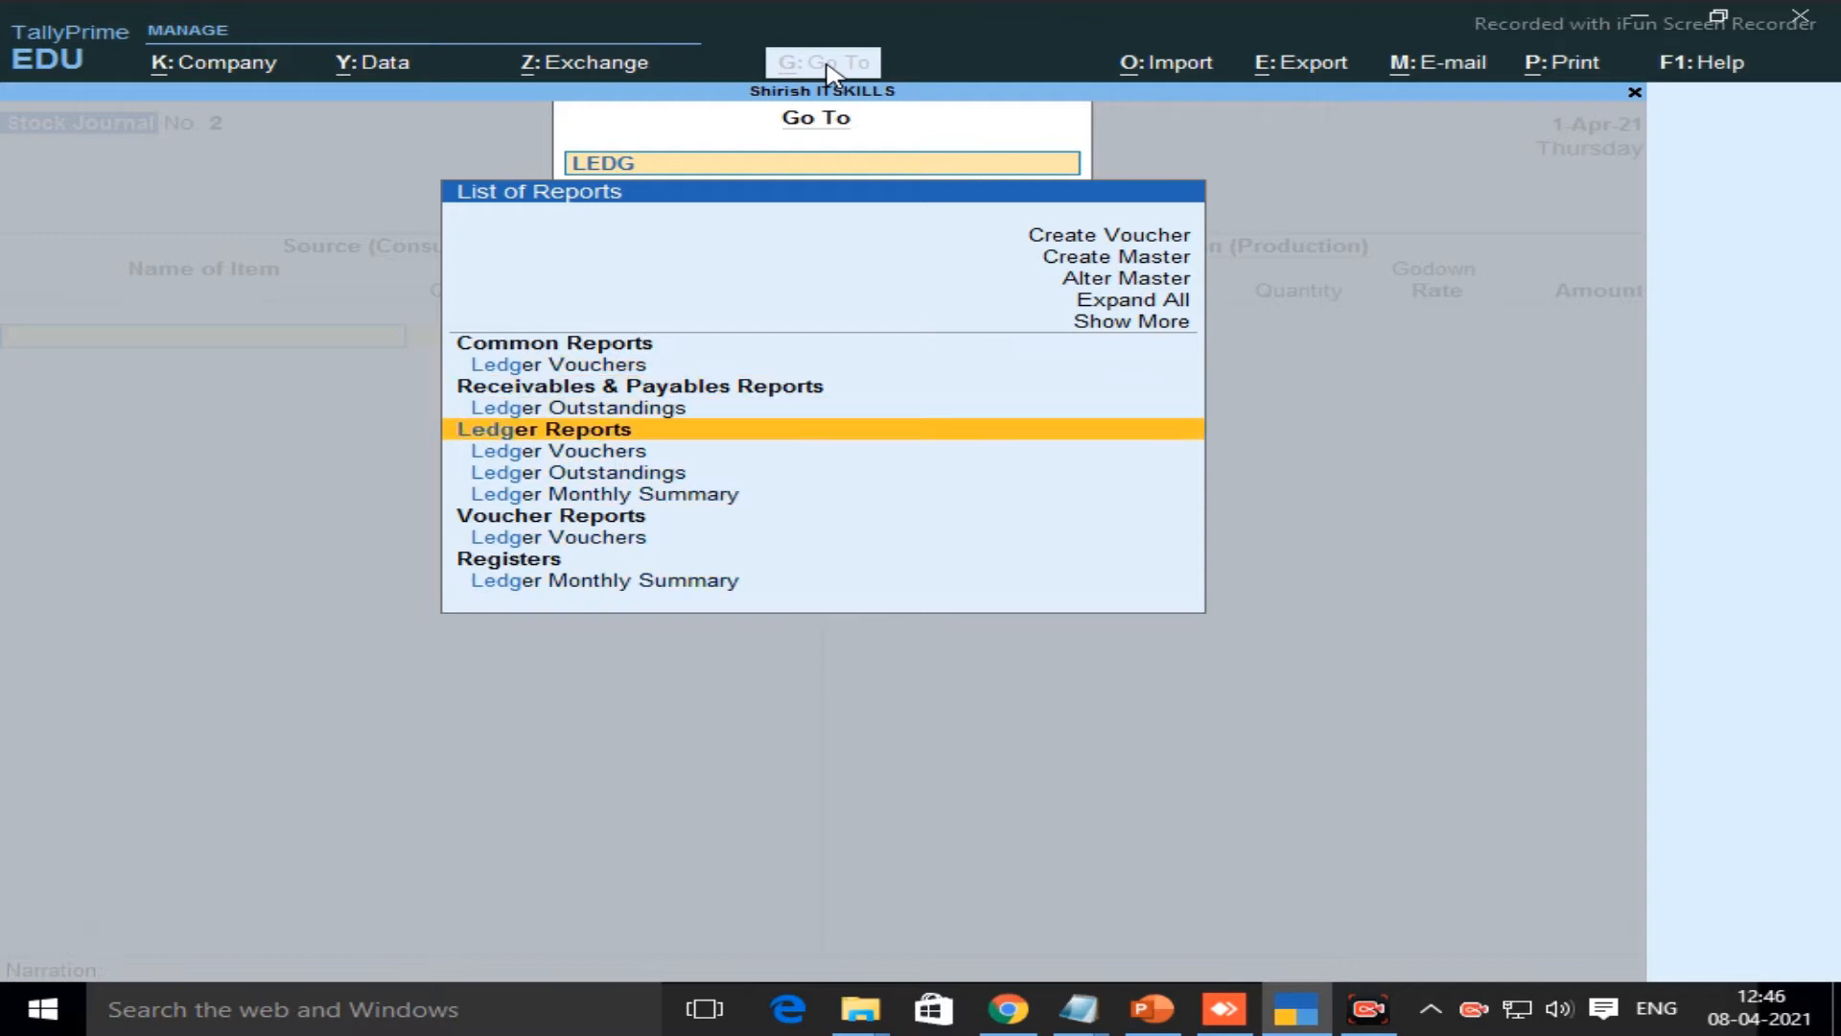
key("Up")
key("Up")
key("Up")
key("Up")
key("Up")
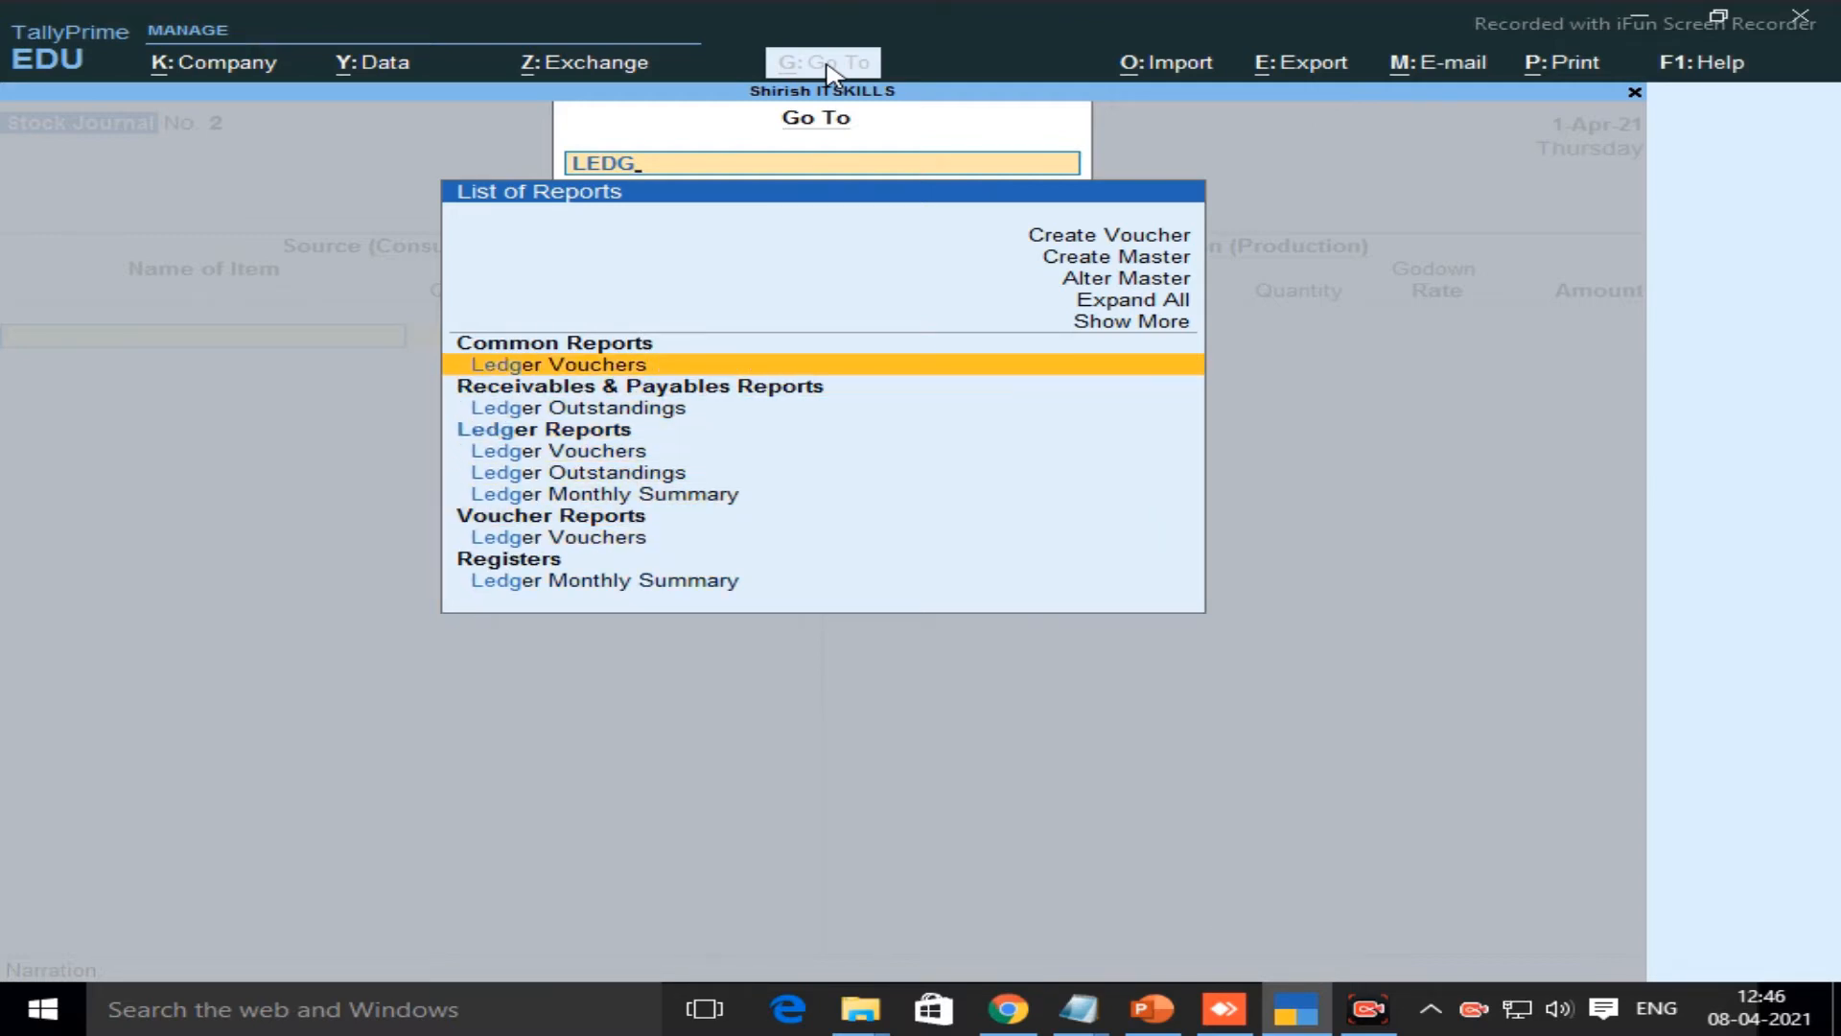
Choose Create Master and open a blank Ledger master for creation
key("Up")
key("Up")
key("Up")
key("Up")
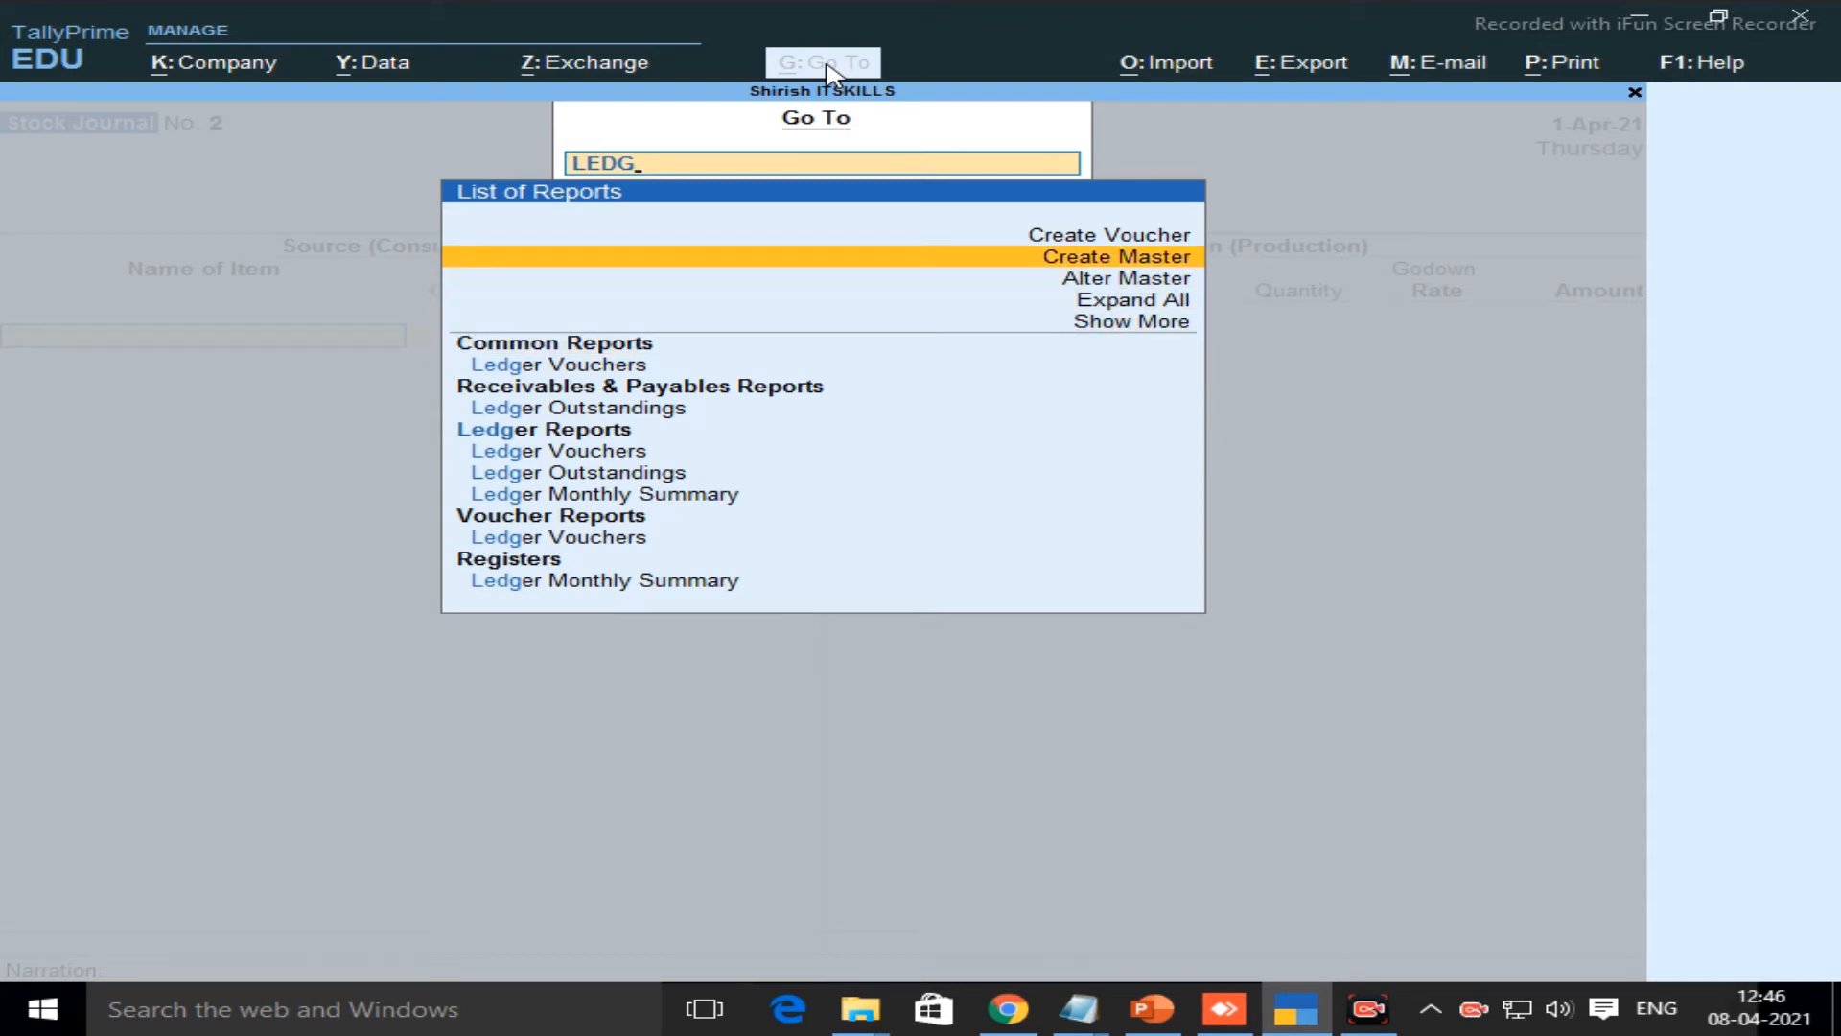
key("Return")
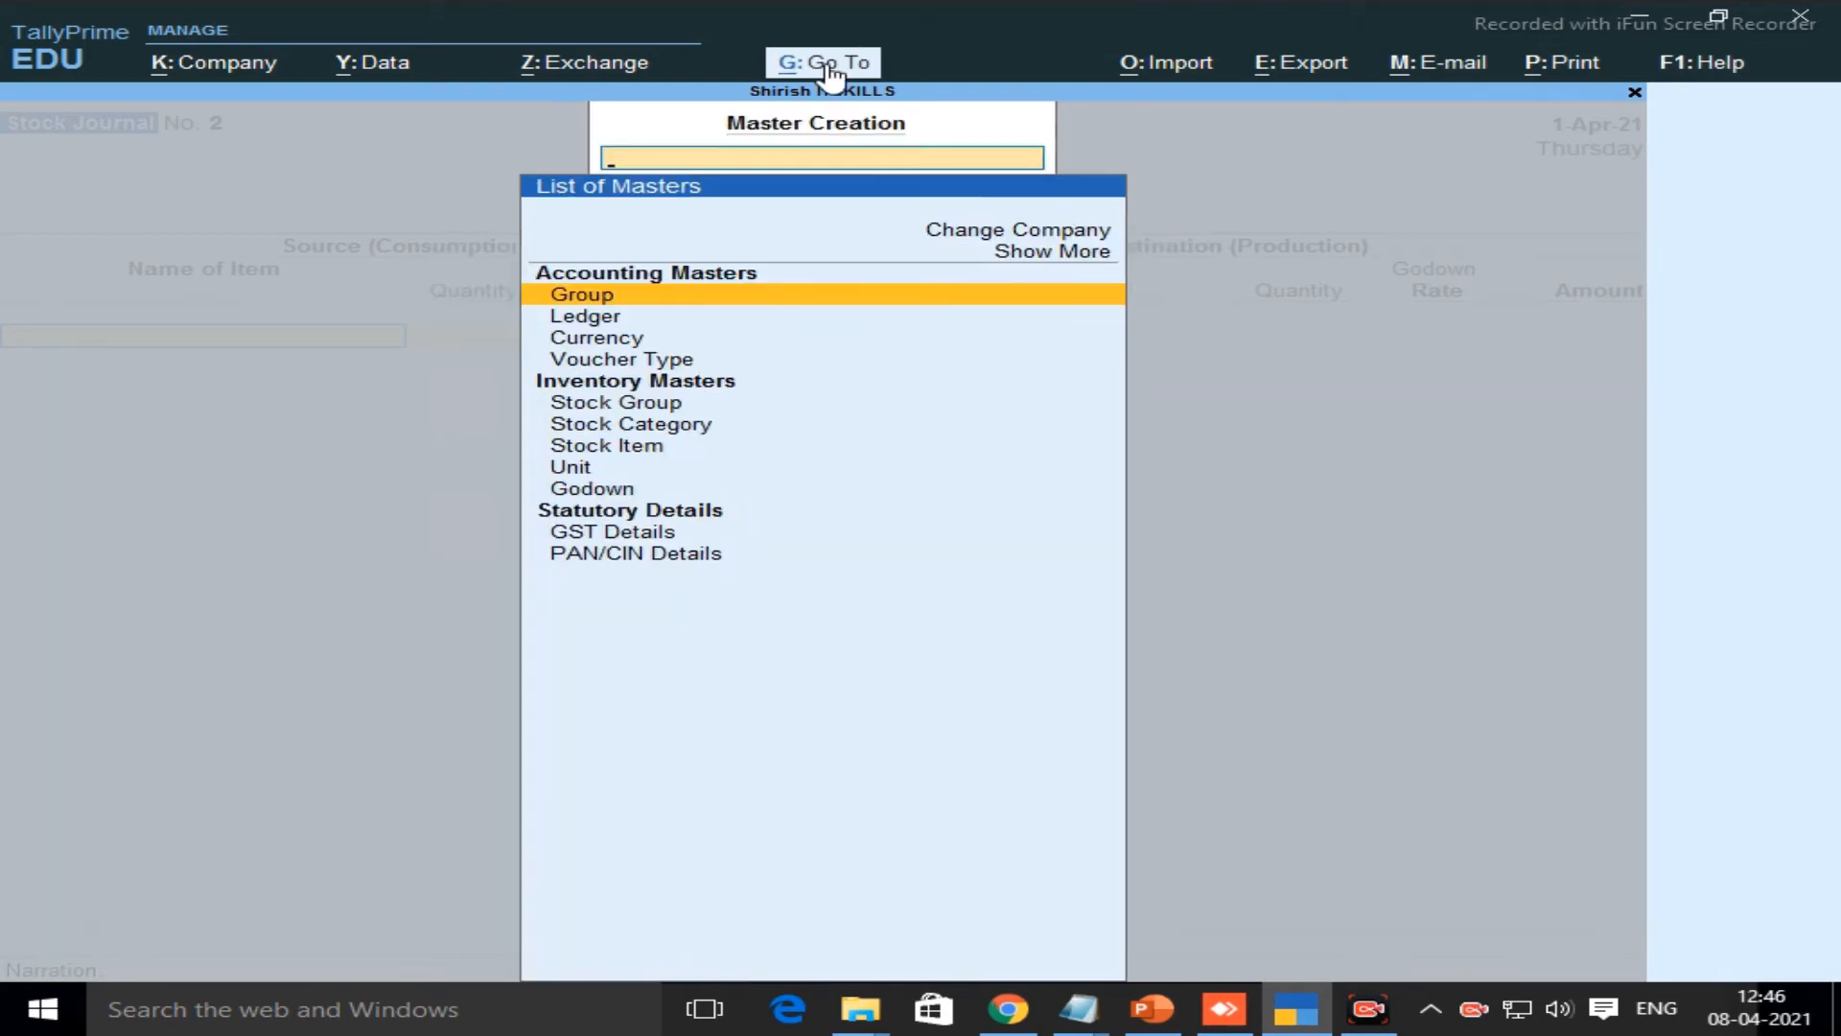
key("Down")
key("Return")
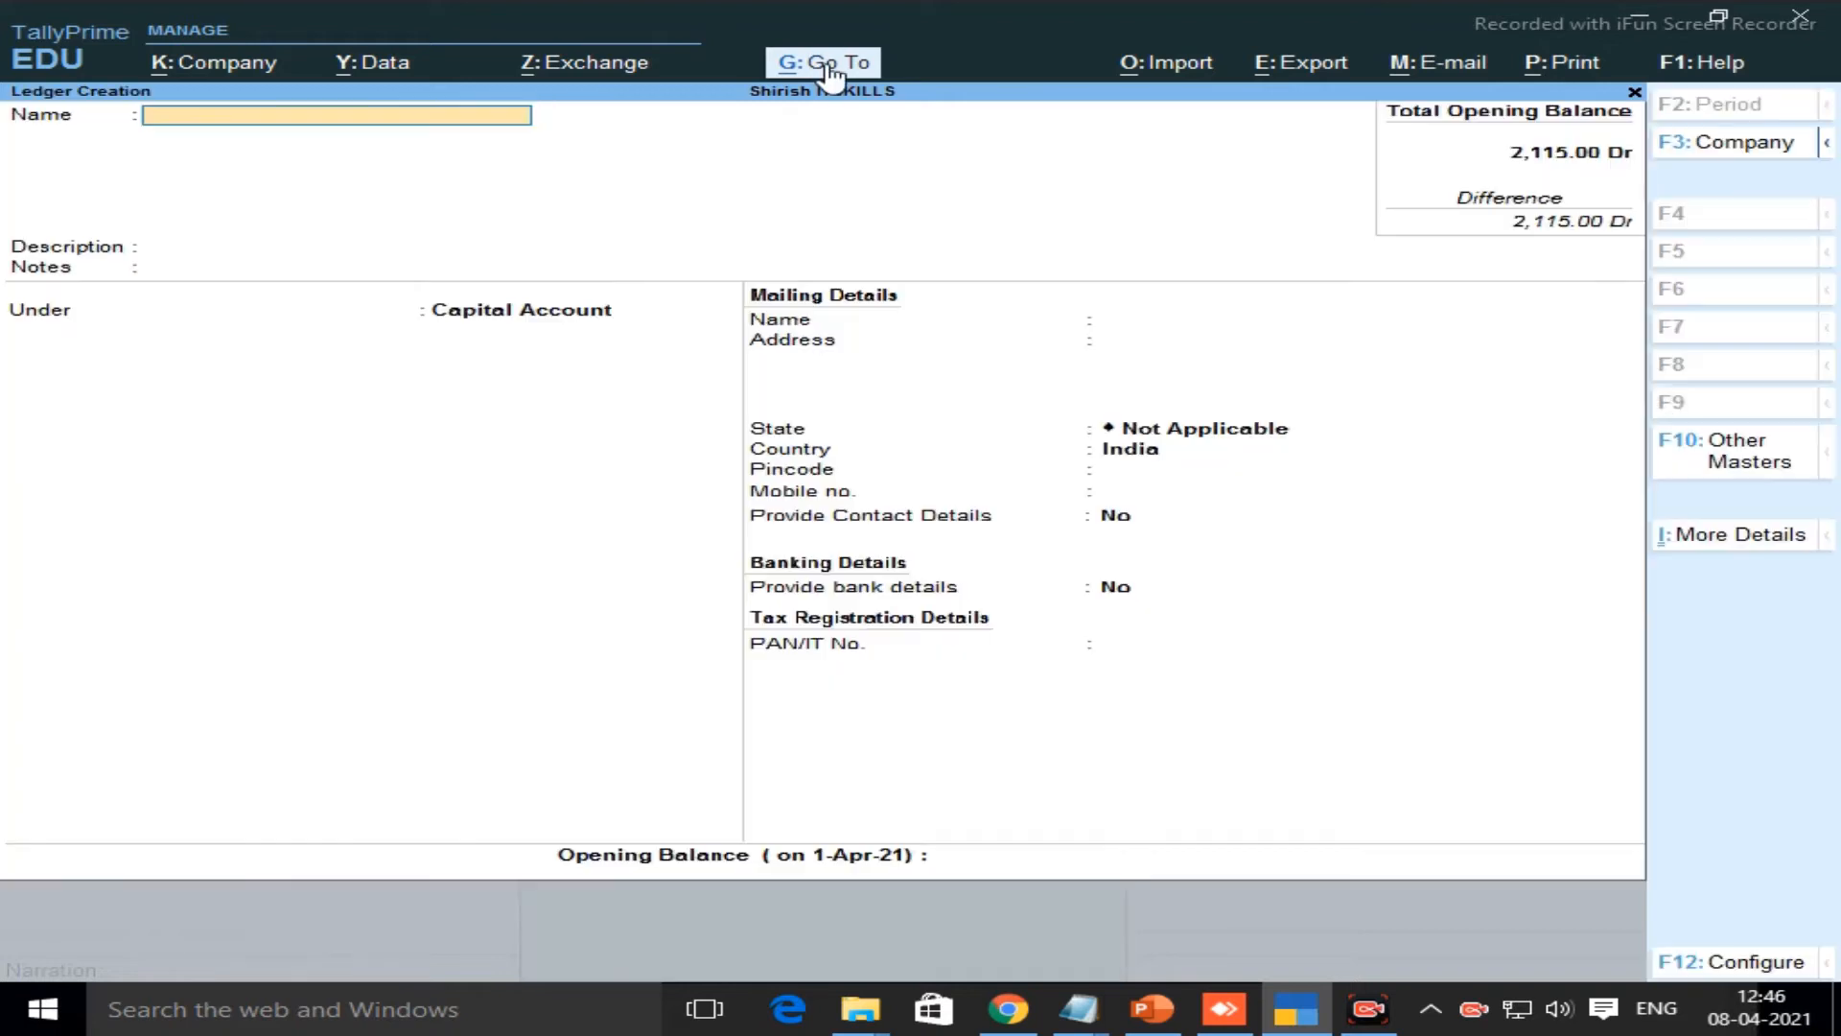
Name the new ledger Transport Charges and leave its description blank
type("TRANSPORT")
key("Return")
type("CR")
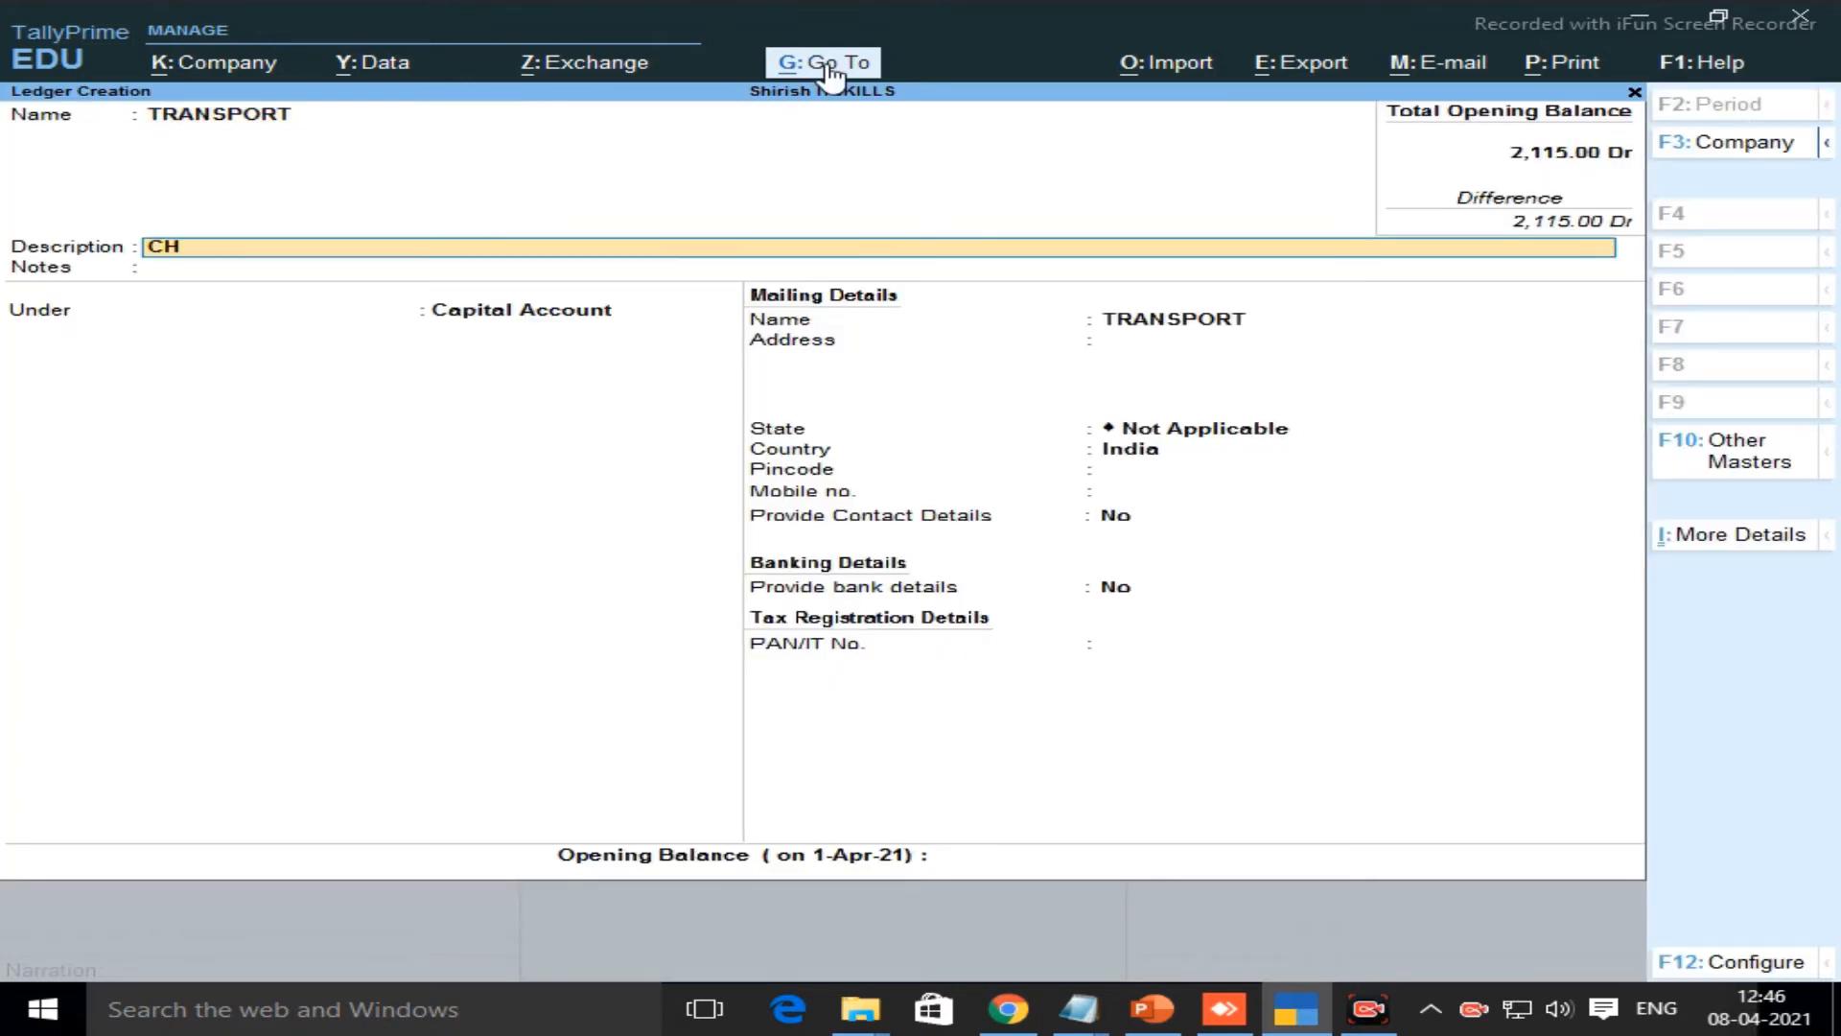
key("BackSpace")
key("BackSpace")
key("BackSpace")
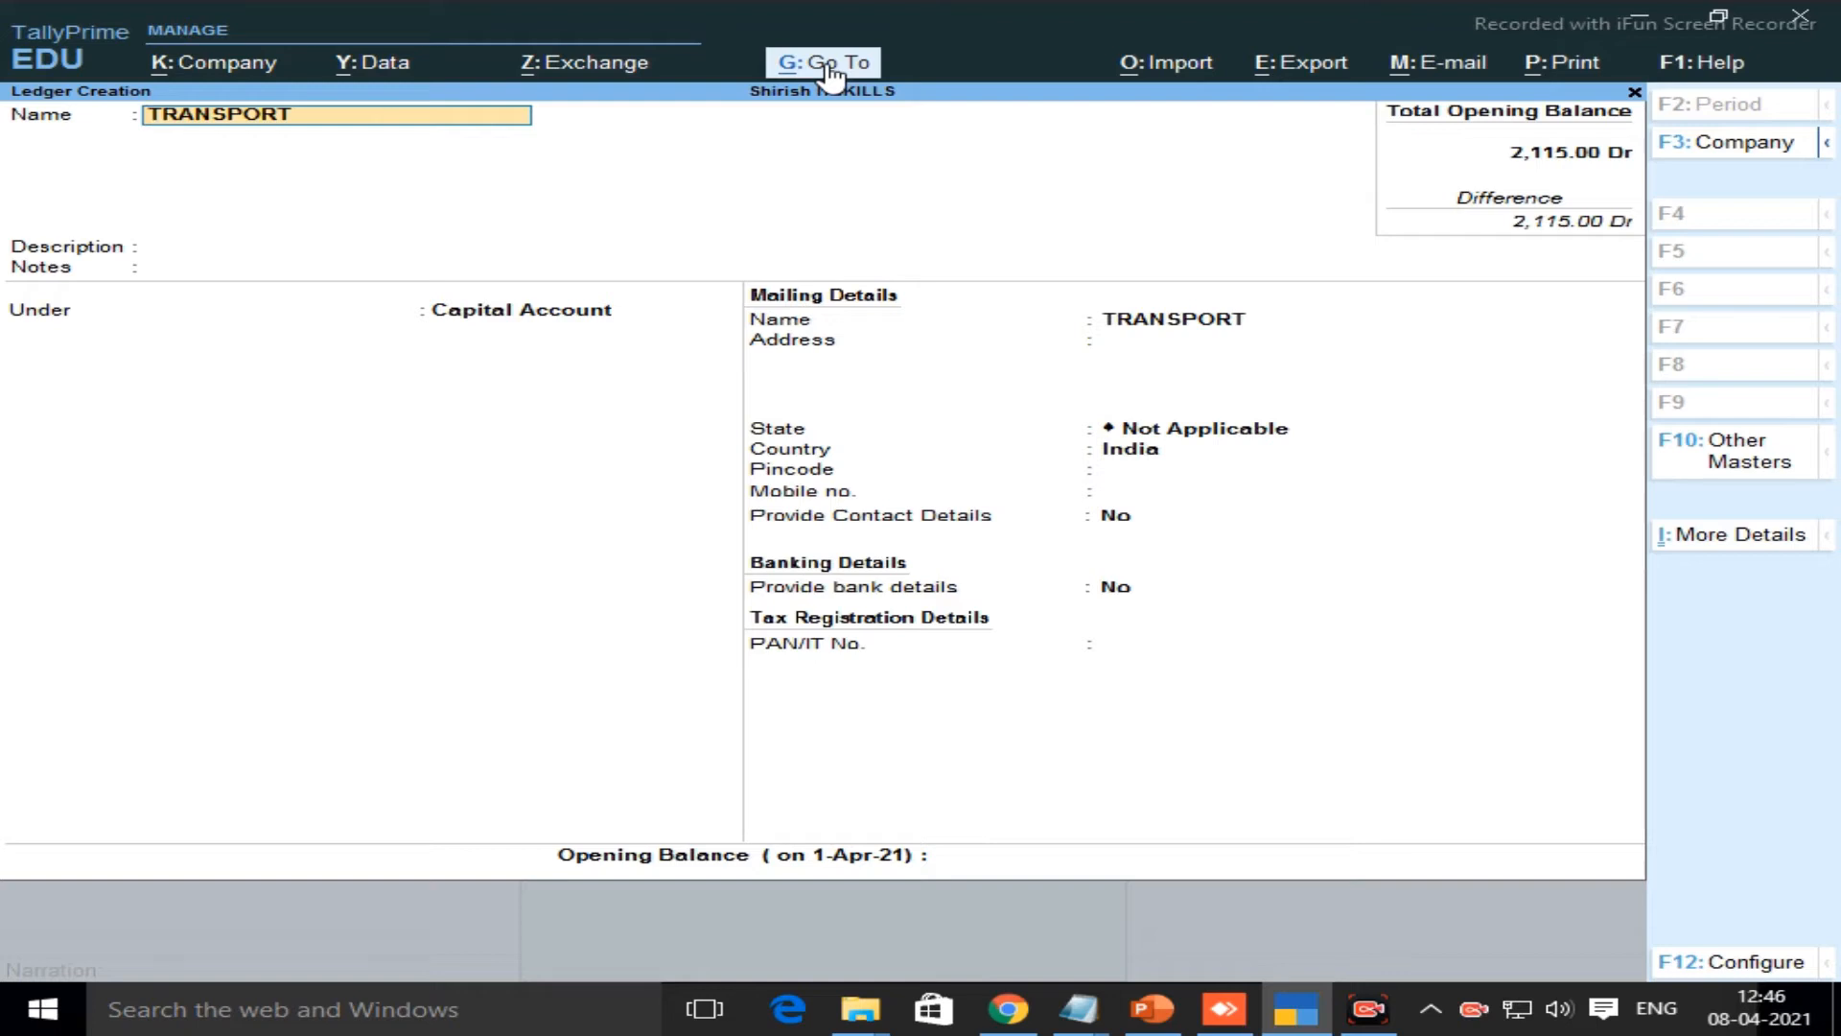
type("Transport Charges")
key("Return")
key("Return")
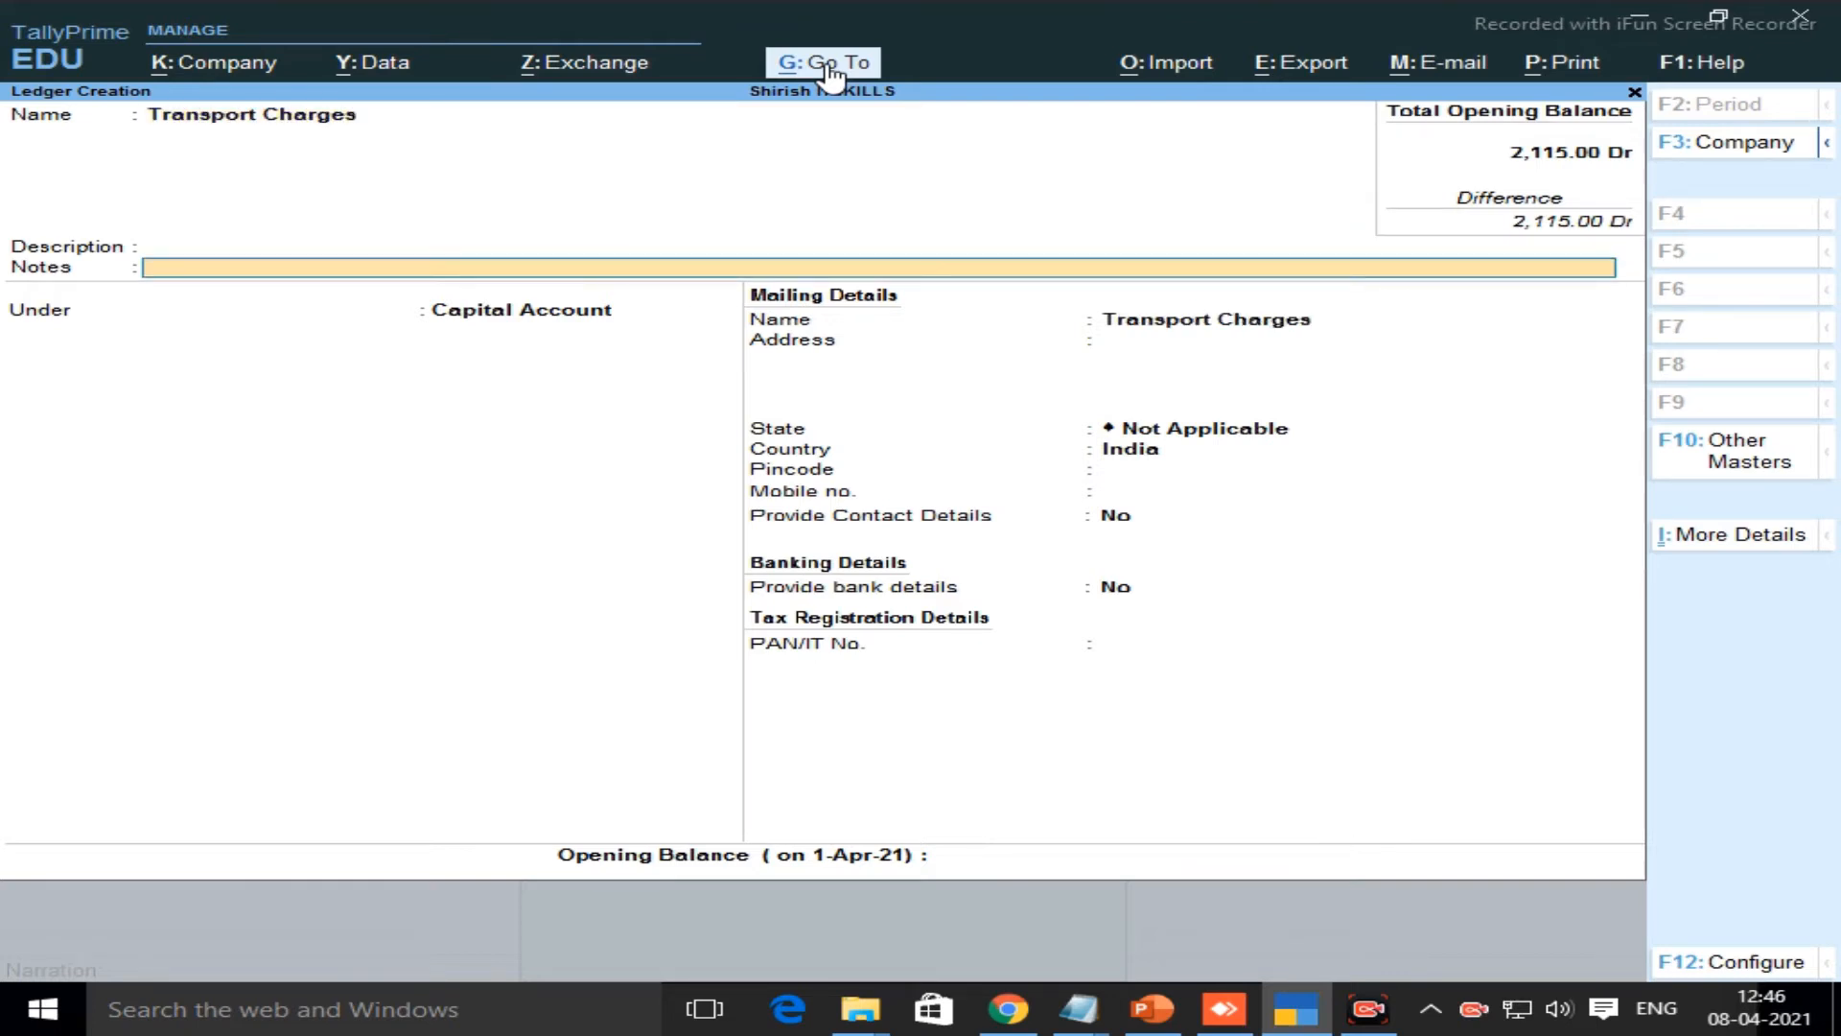
Place the ledger under Indirect Expenses with ledger type Not Applicable and no opening balance, and save it
key("Return")
type("Ind")
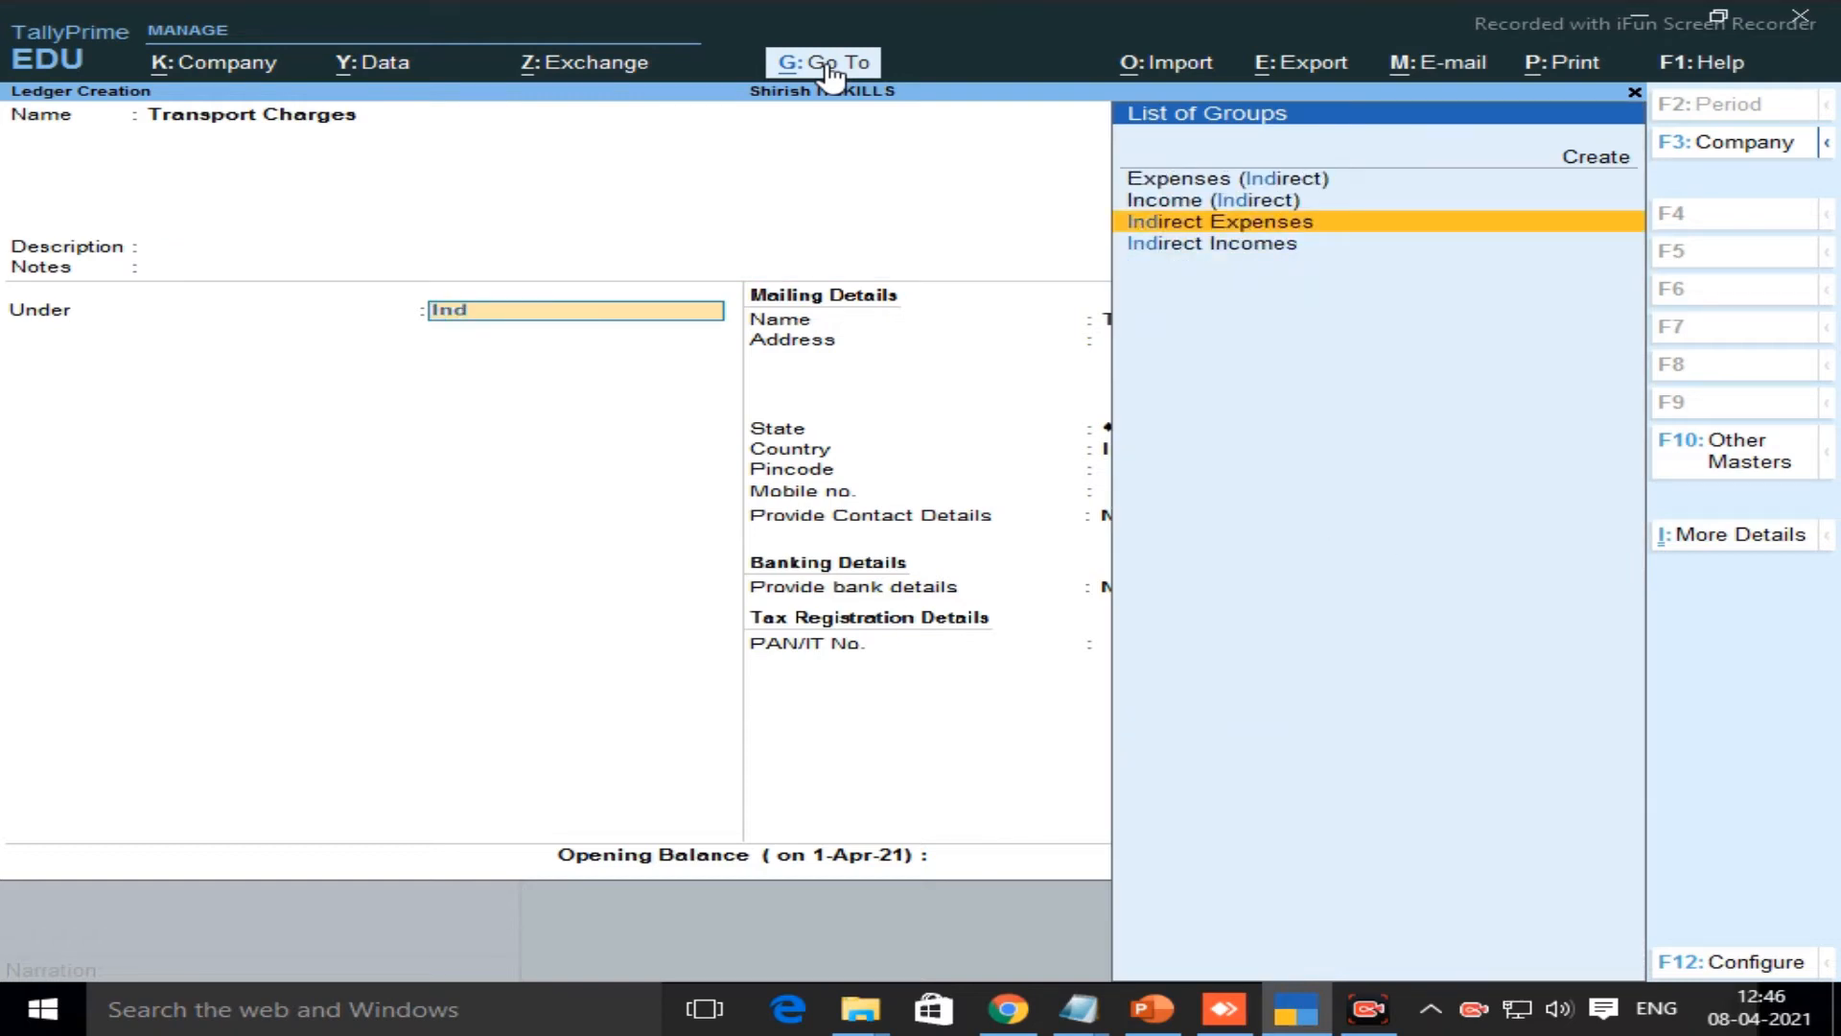
key("Return")
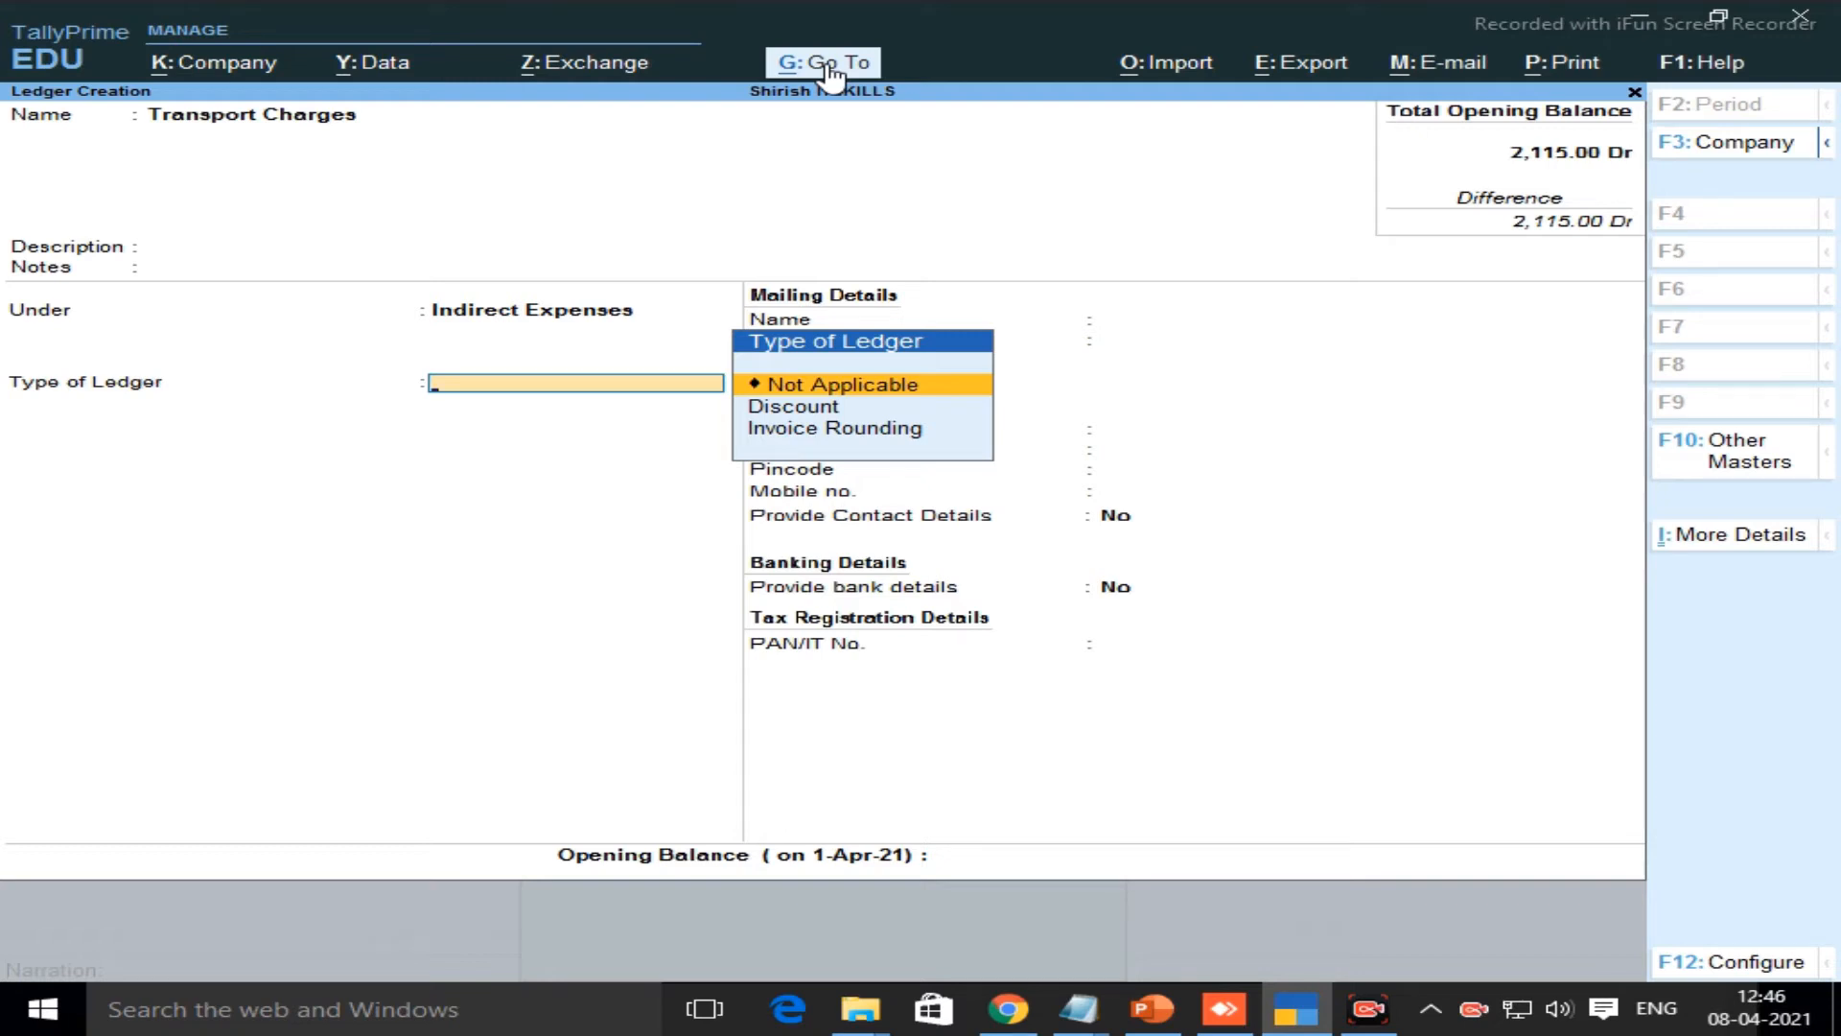
key("Return")
key("Return")
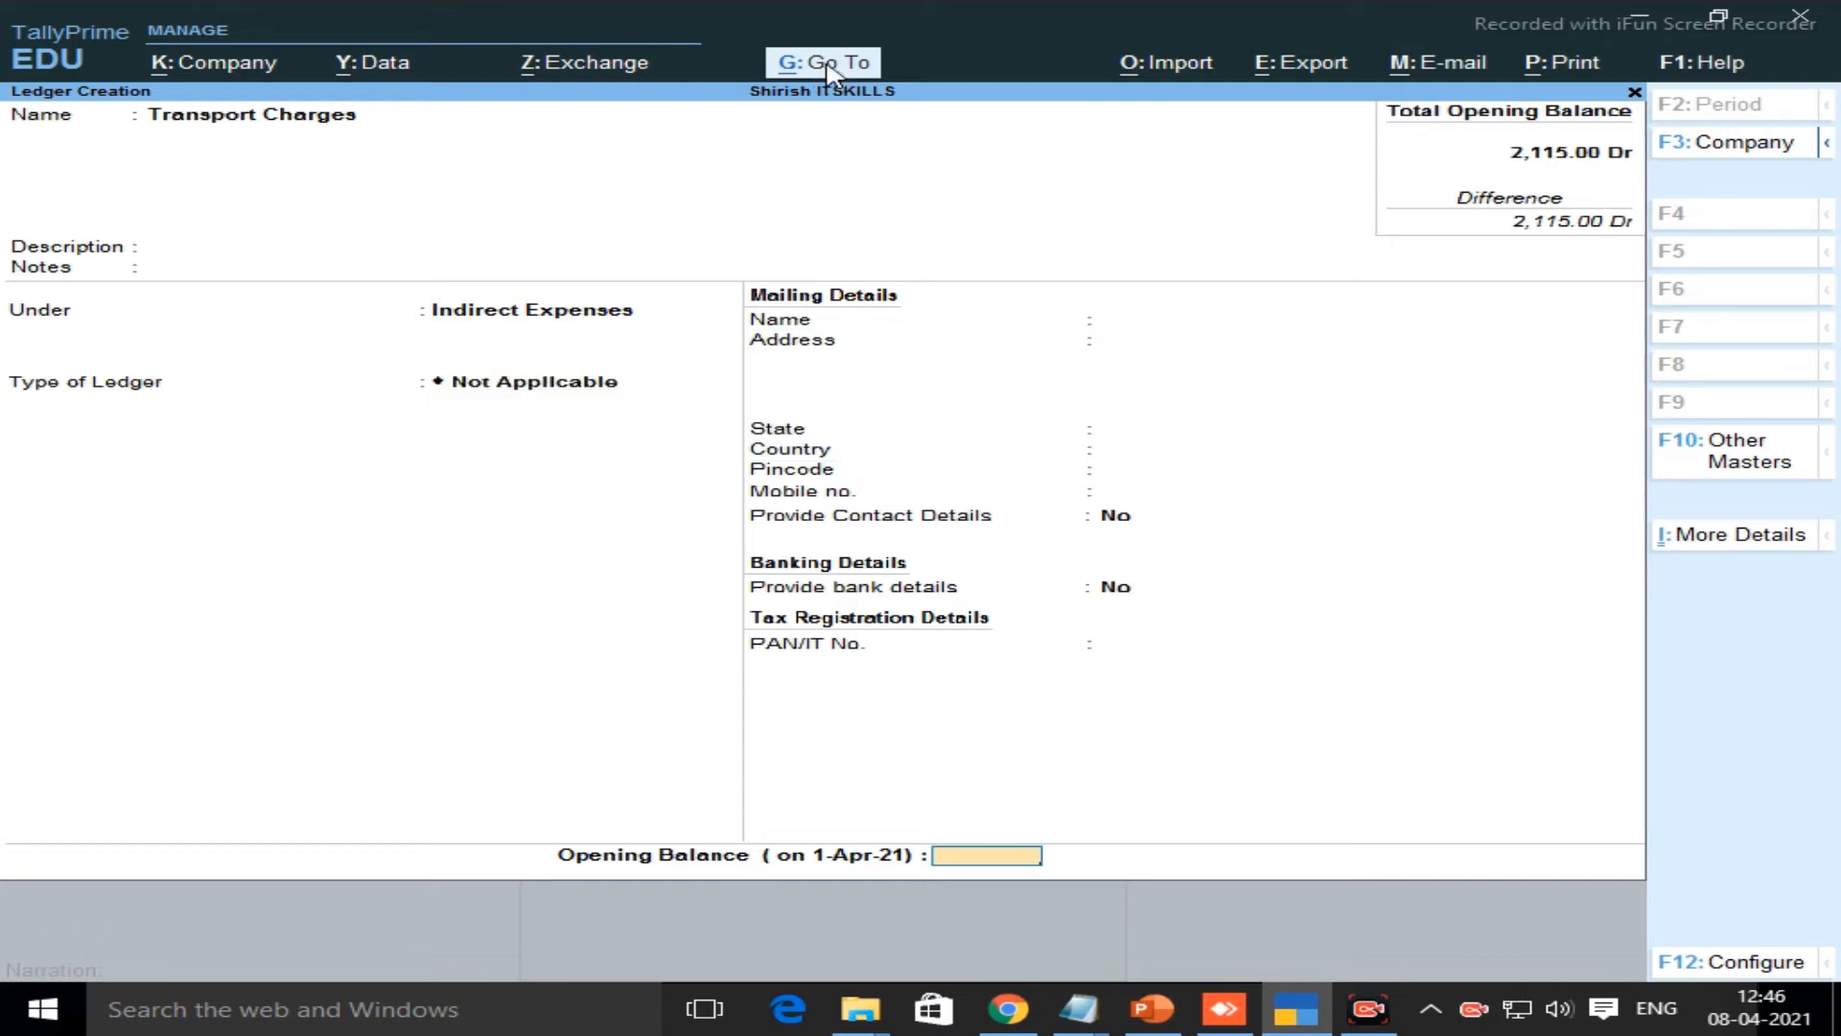
key("Return")
key("Return")
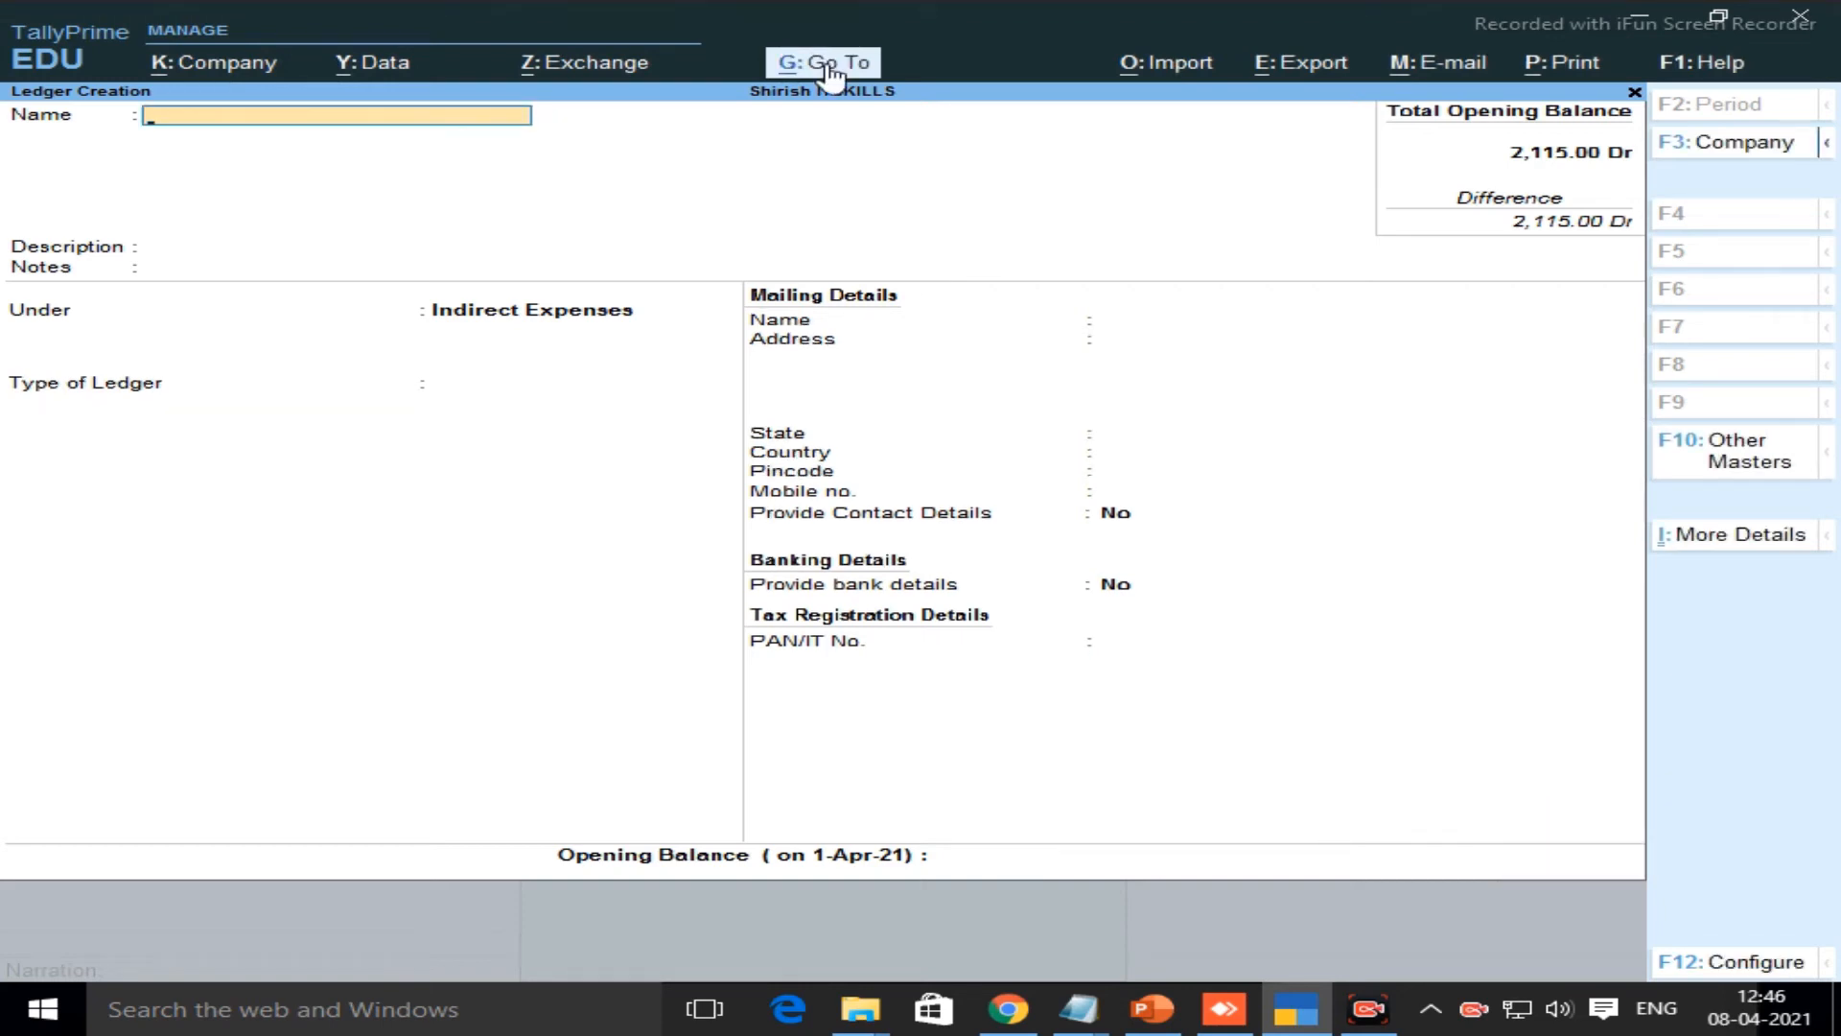
Close ledger creation and the list of masters to return to the Stock Journal voucher
key("Escape")
key("Return")
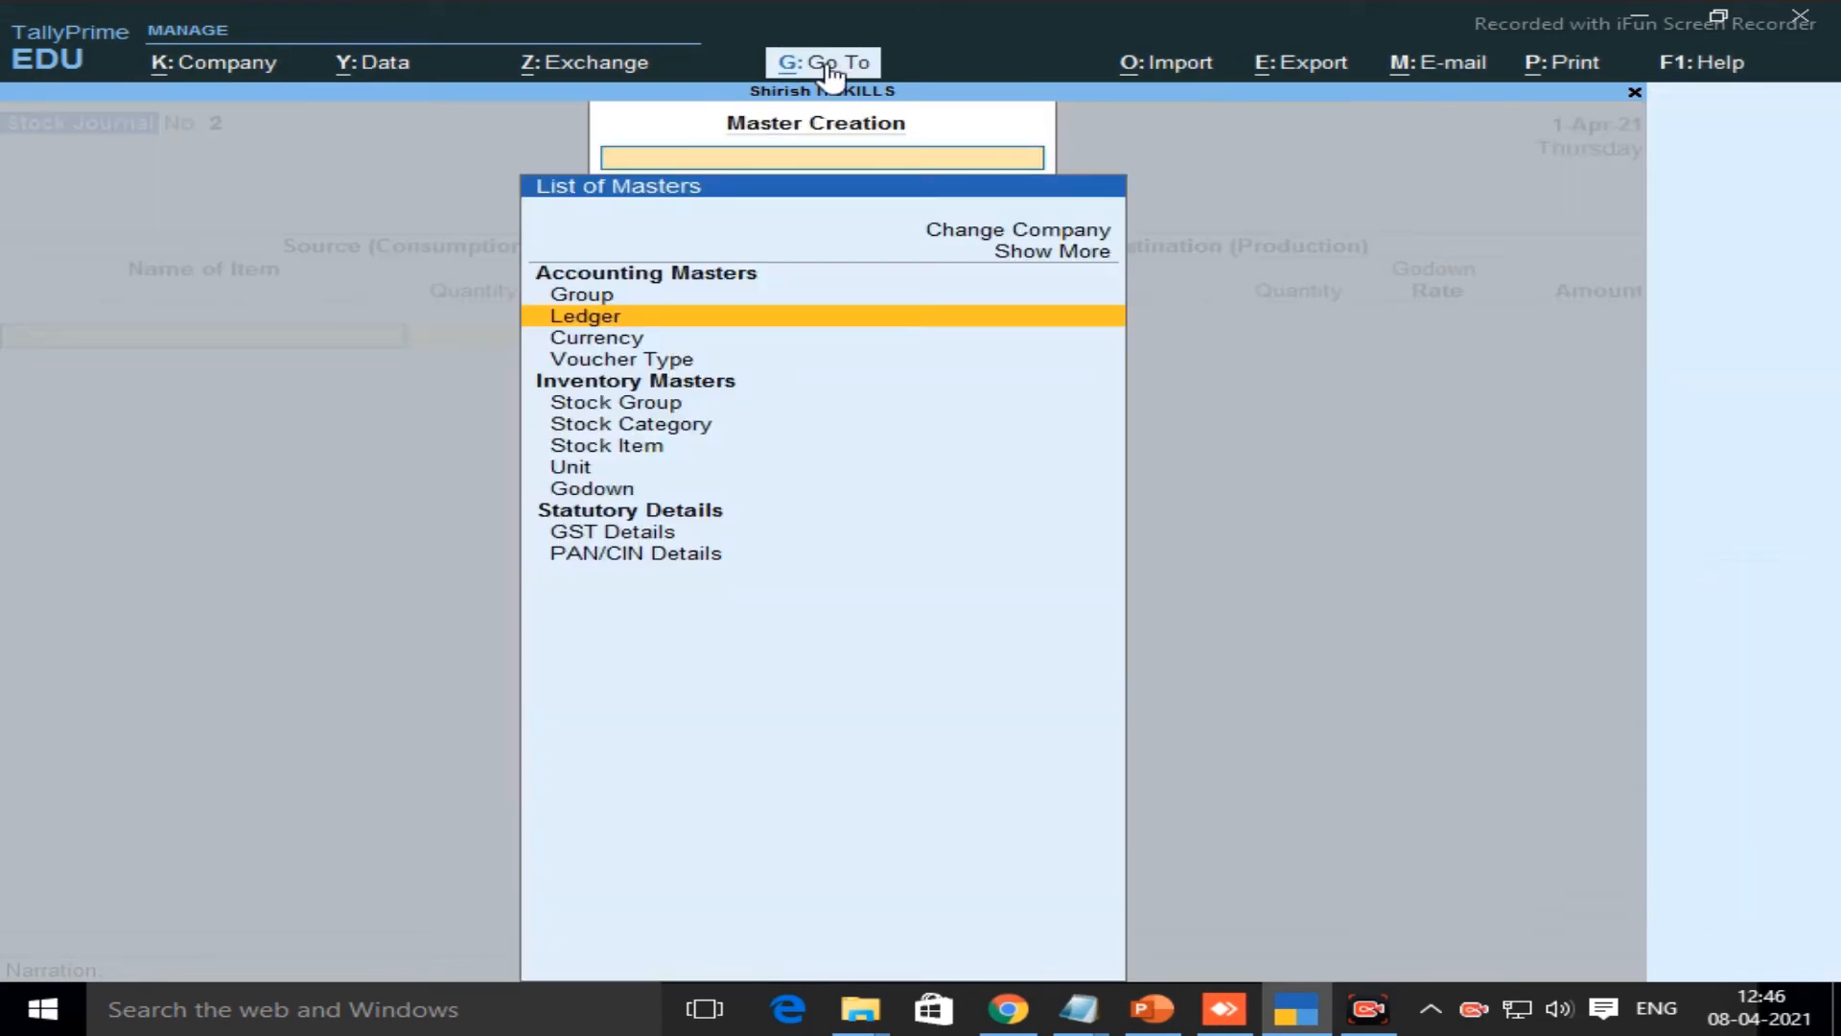
key("Escape")
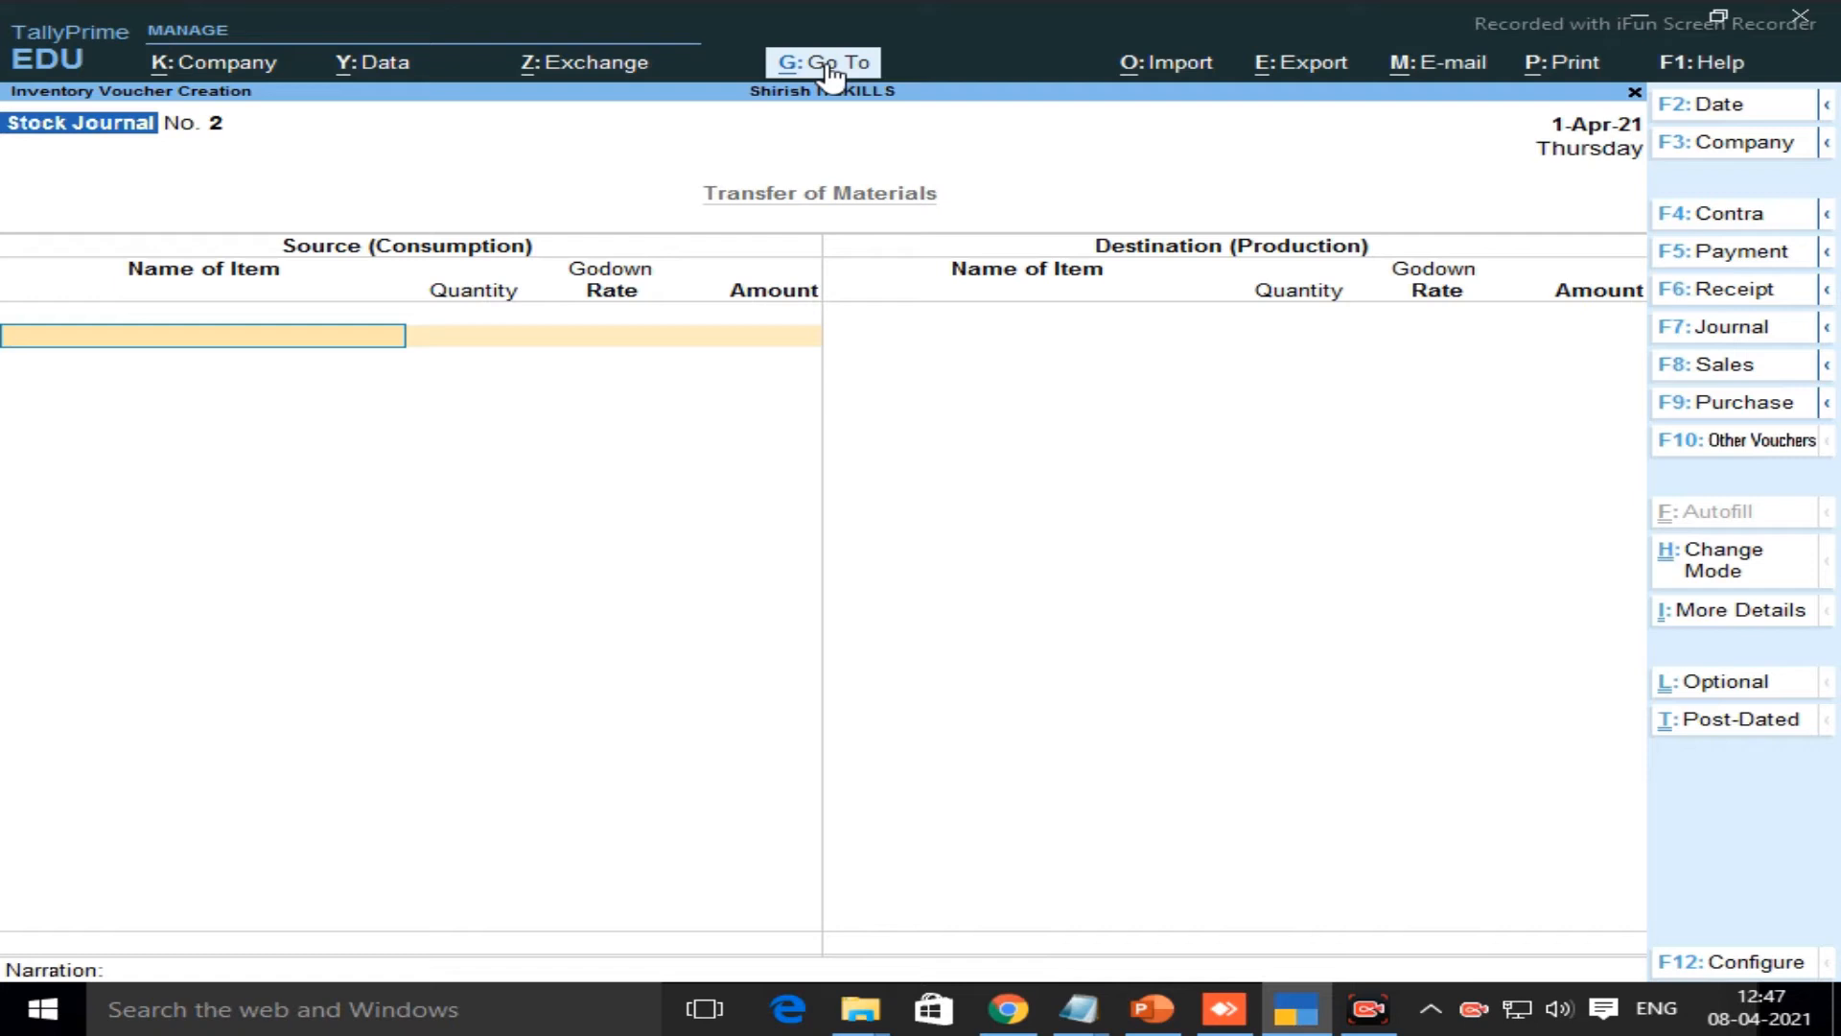
Open the company features for alteration
left_click(205, 69)
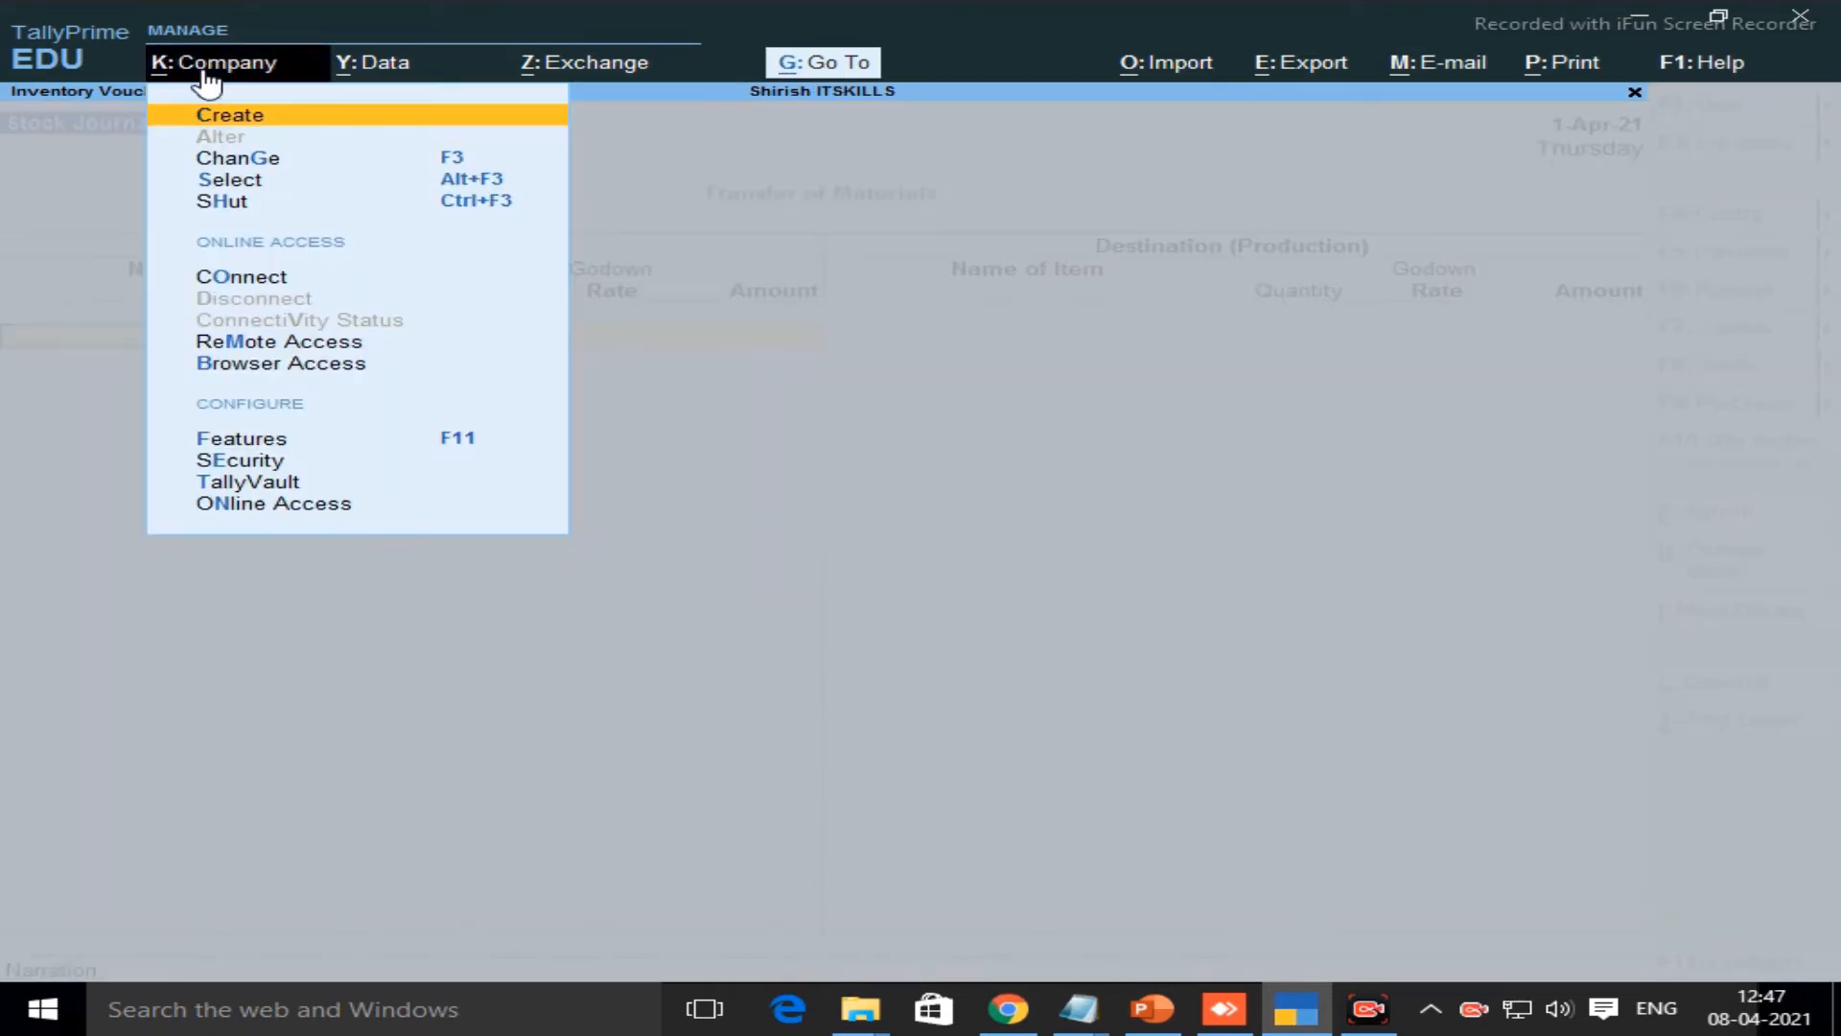
key("Down")
key("Down")
key("Down")
key("Down")
key("Down")
key("Down")
key("Down")
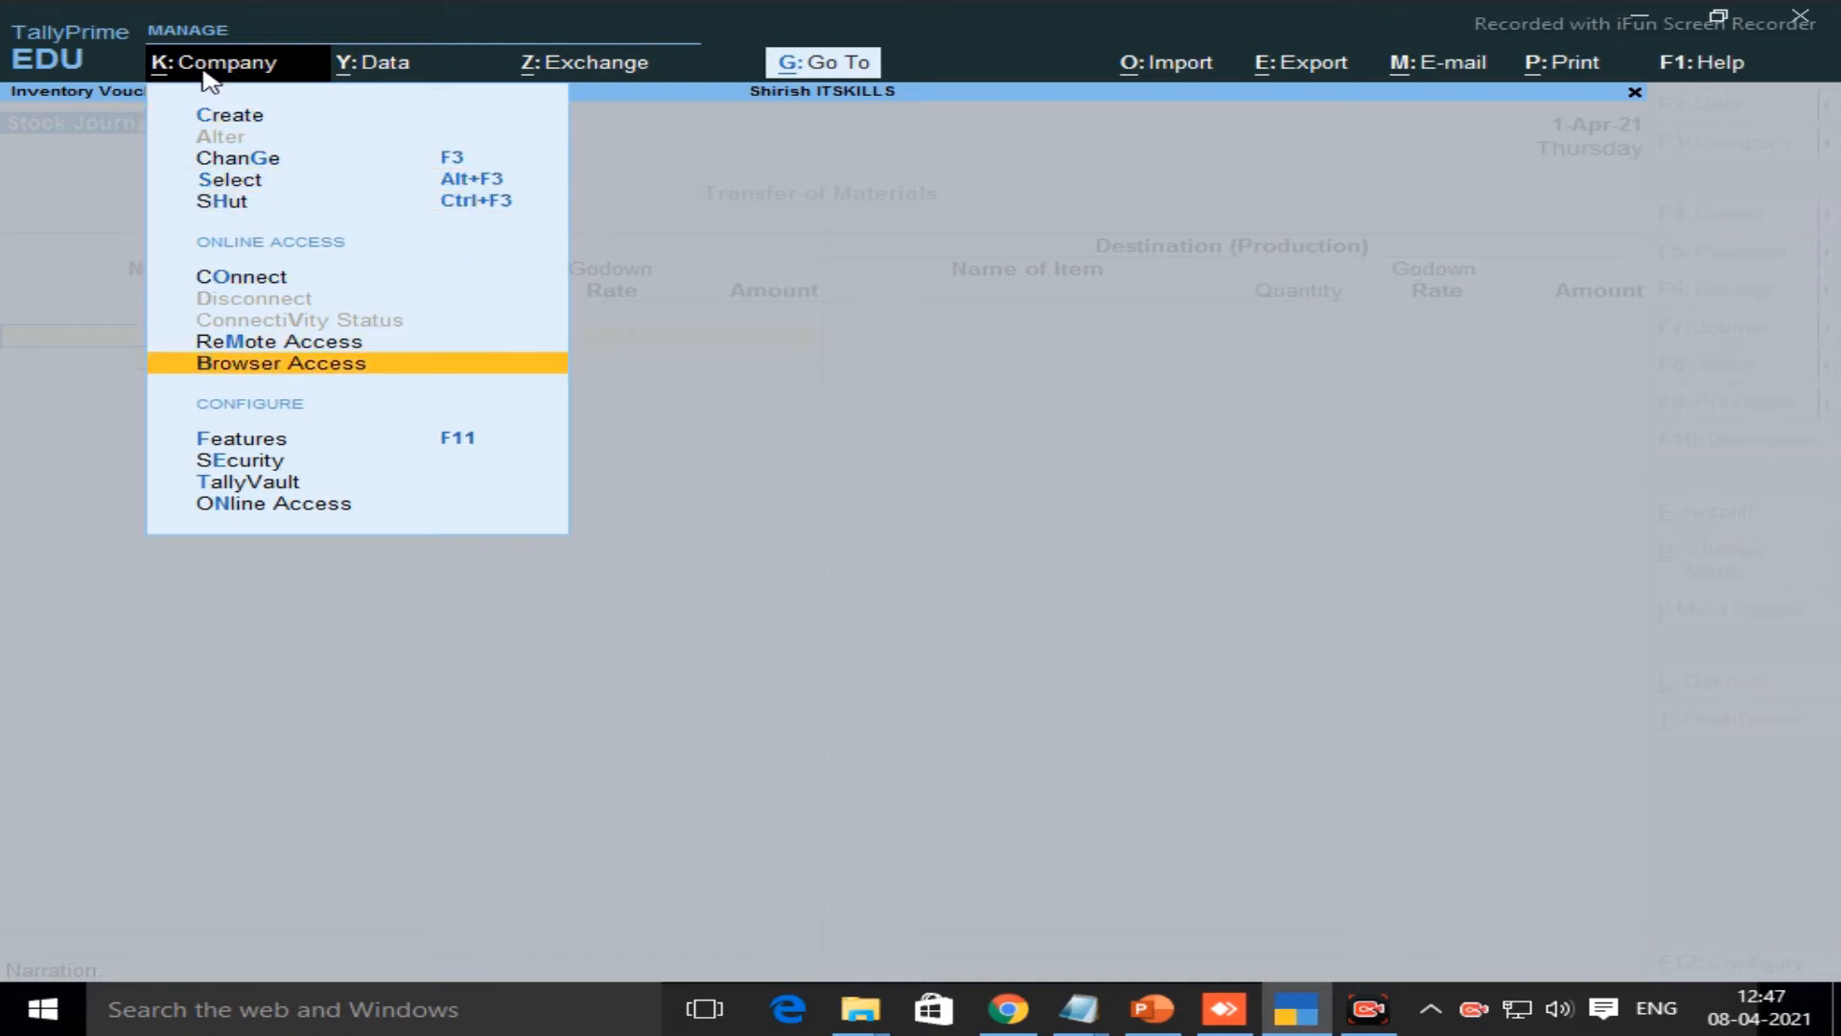
key("Return")
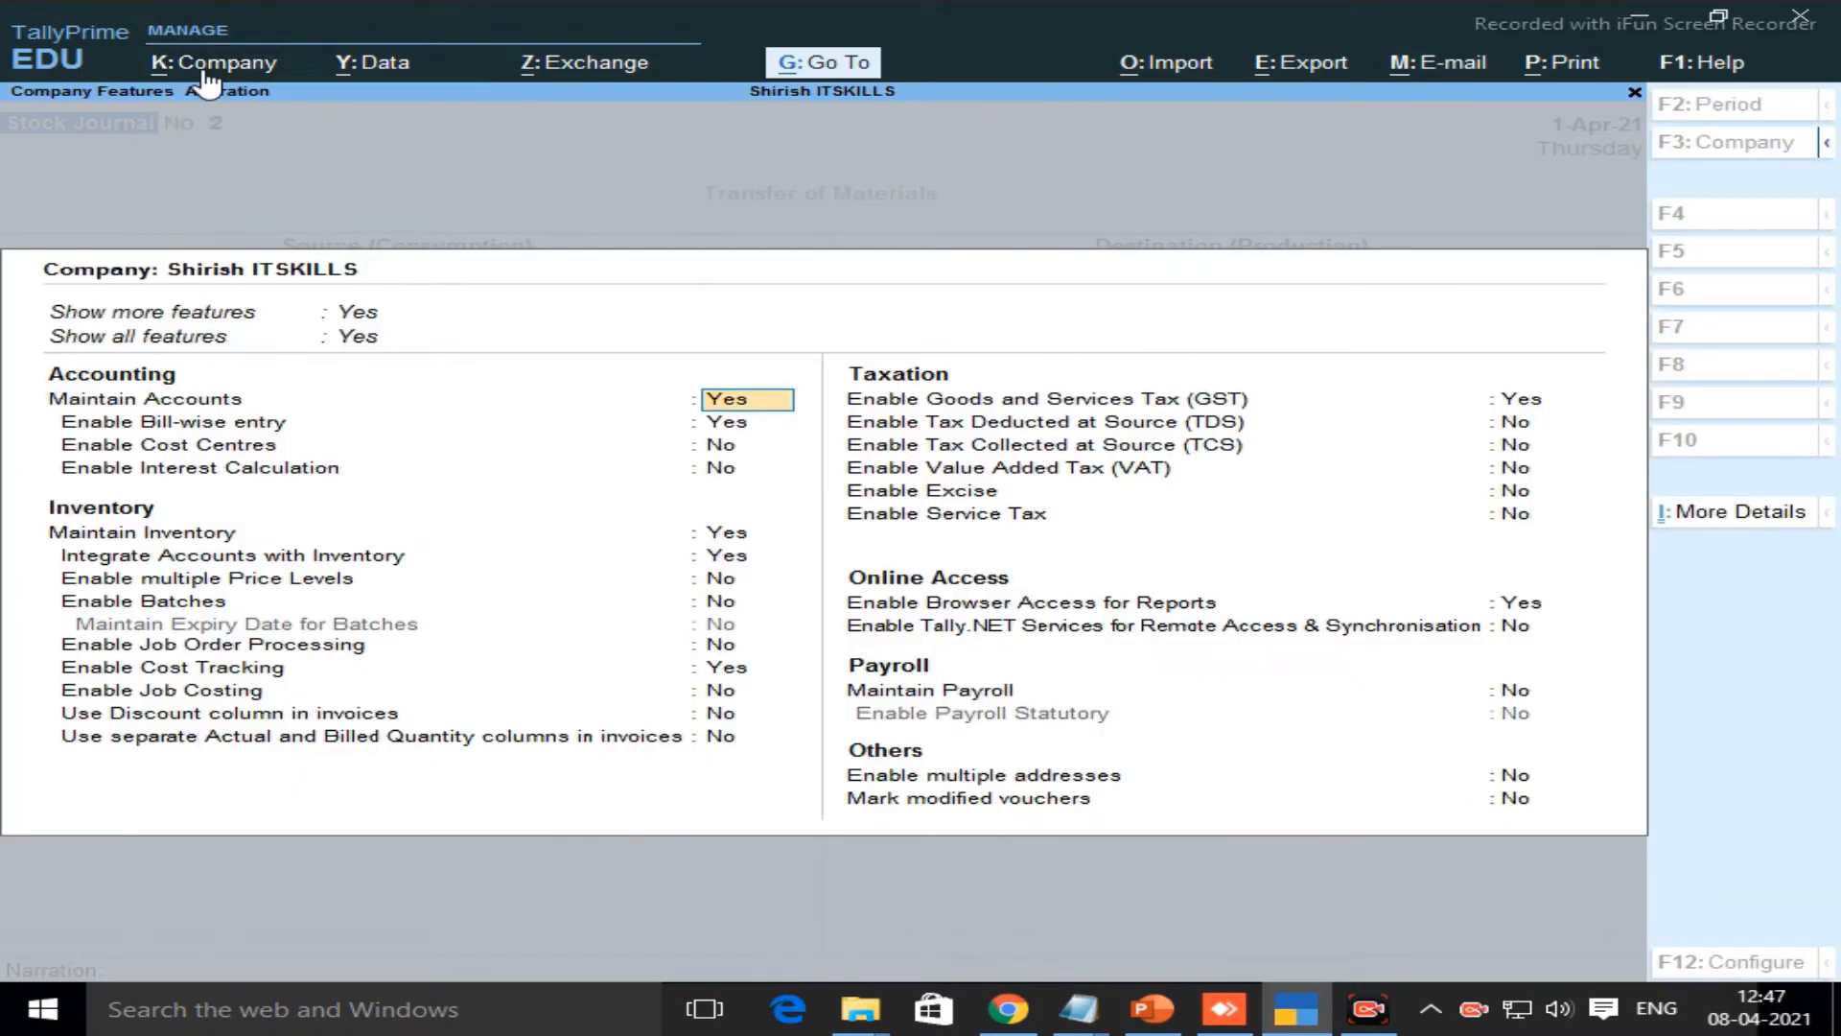
Keep Enable Cost Tracking set to Yes under the inventory features and save the company features
key("Return")
key("Return")
key("Return")
key("Return")
key("Return")
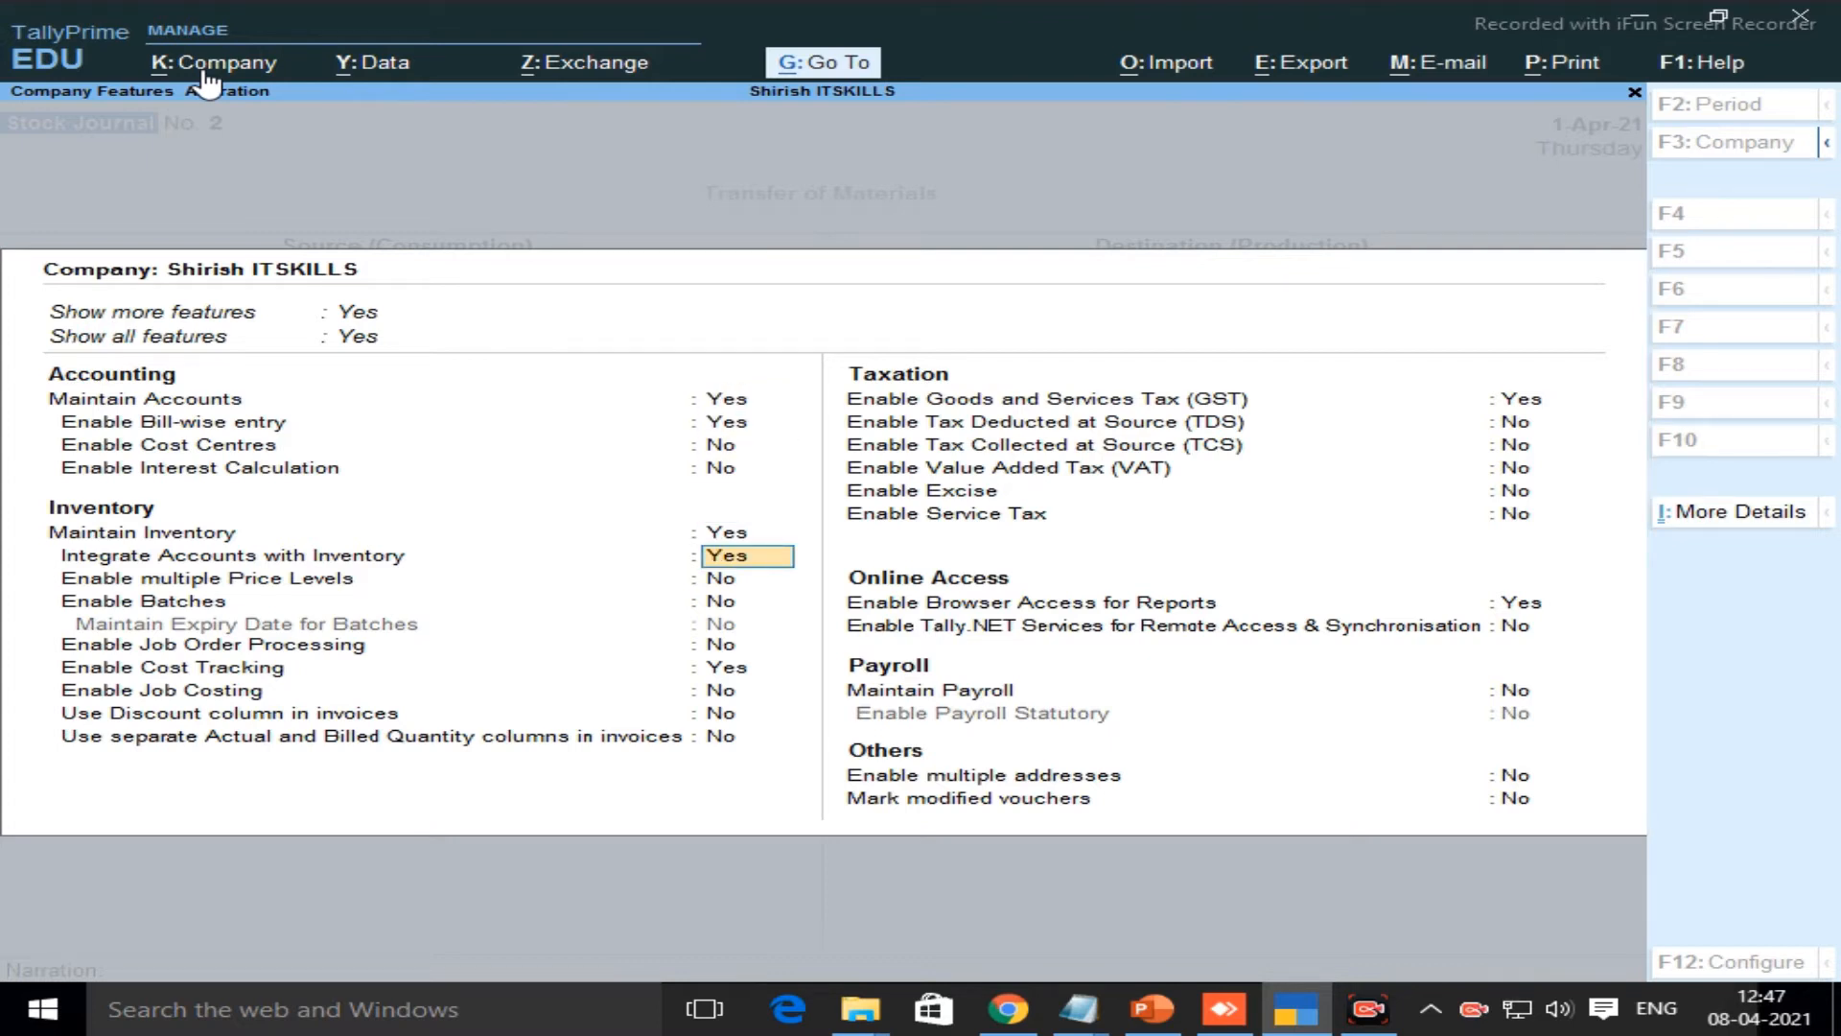
key("Return")
key("Return")
key("Return")
key("Return")
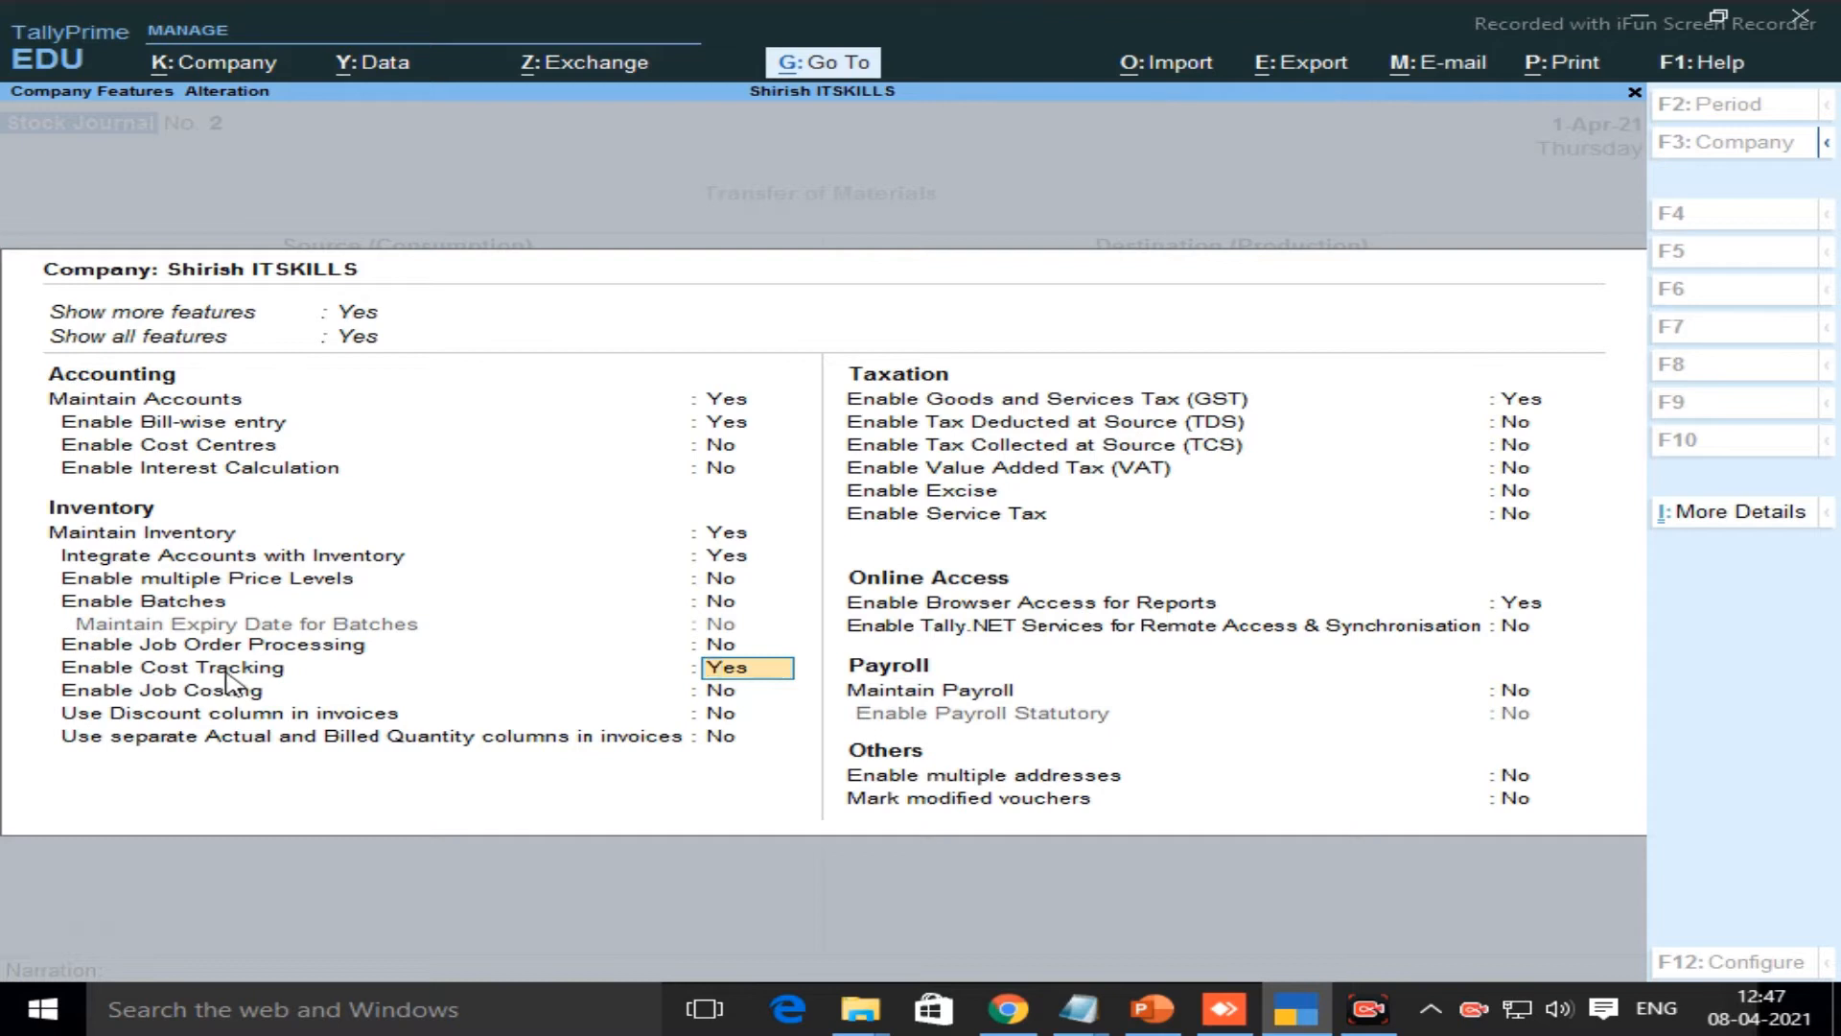
key("ctrl")
key("ctrl")
key("ctrl")
key("ctrl")
key("ctrl")
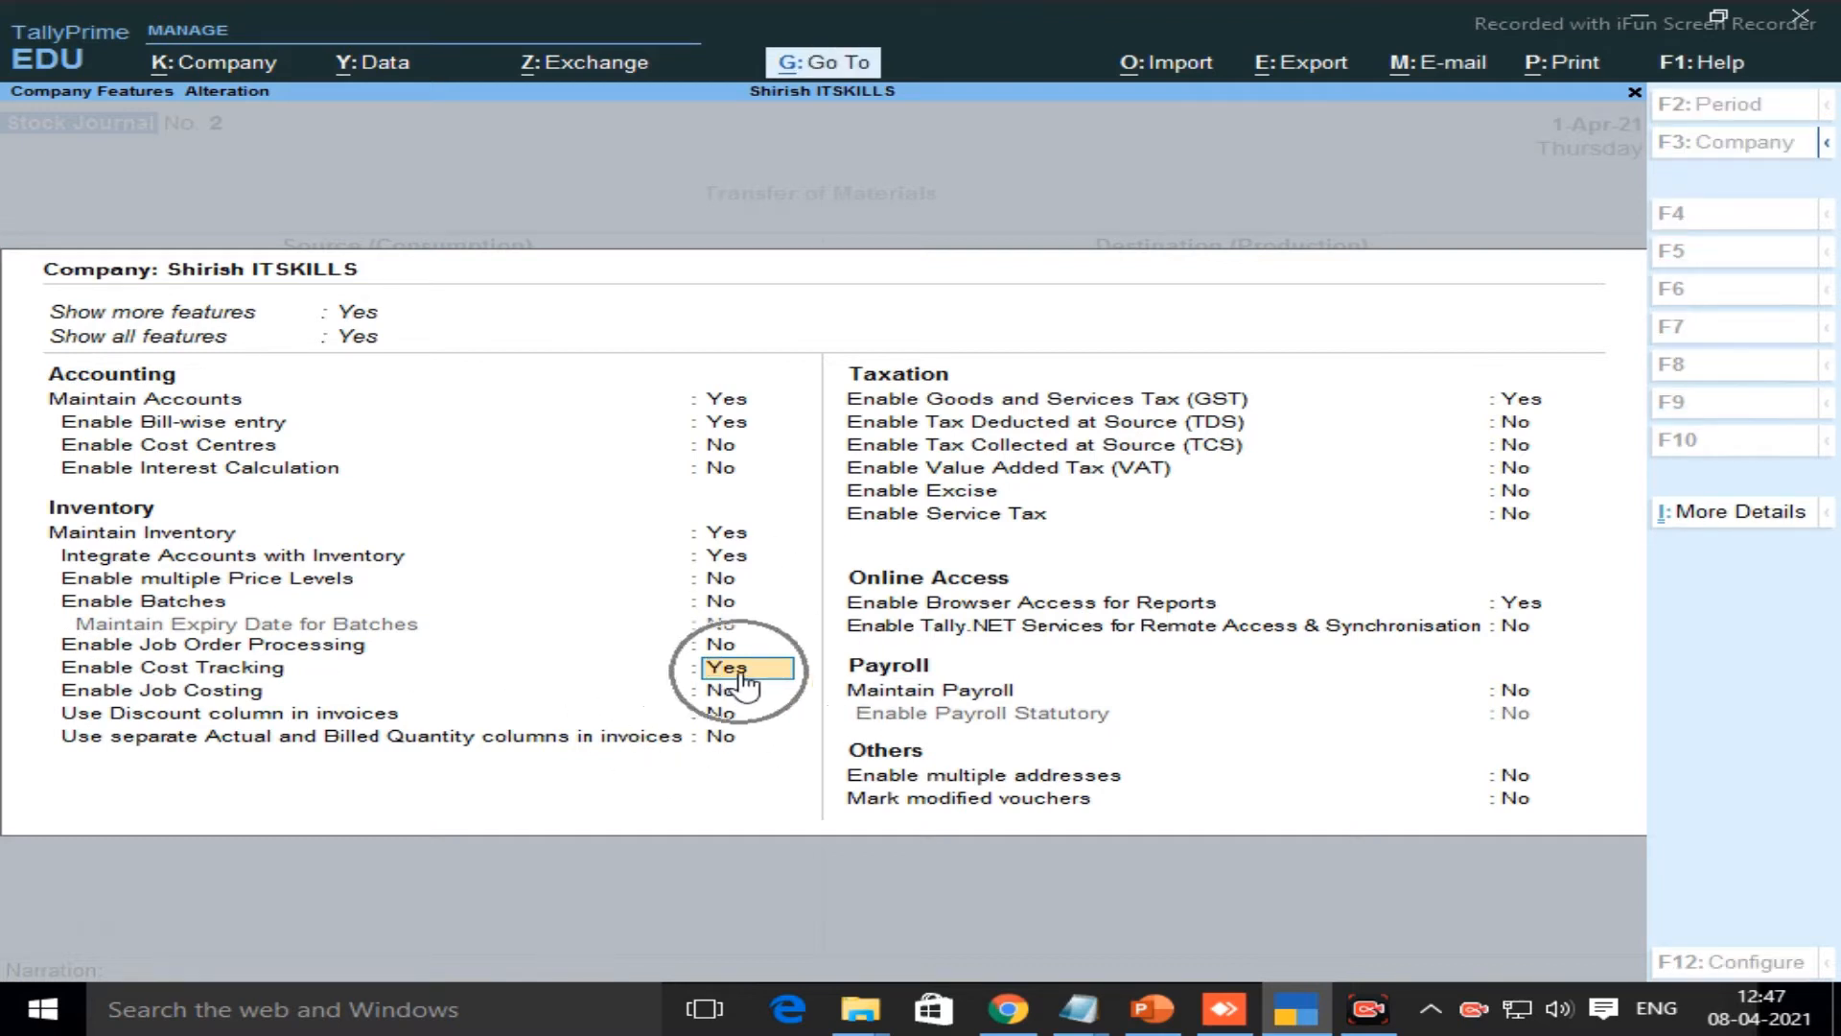
key("ctrl")
key("ctrl")
key("ctrl")
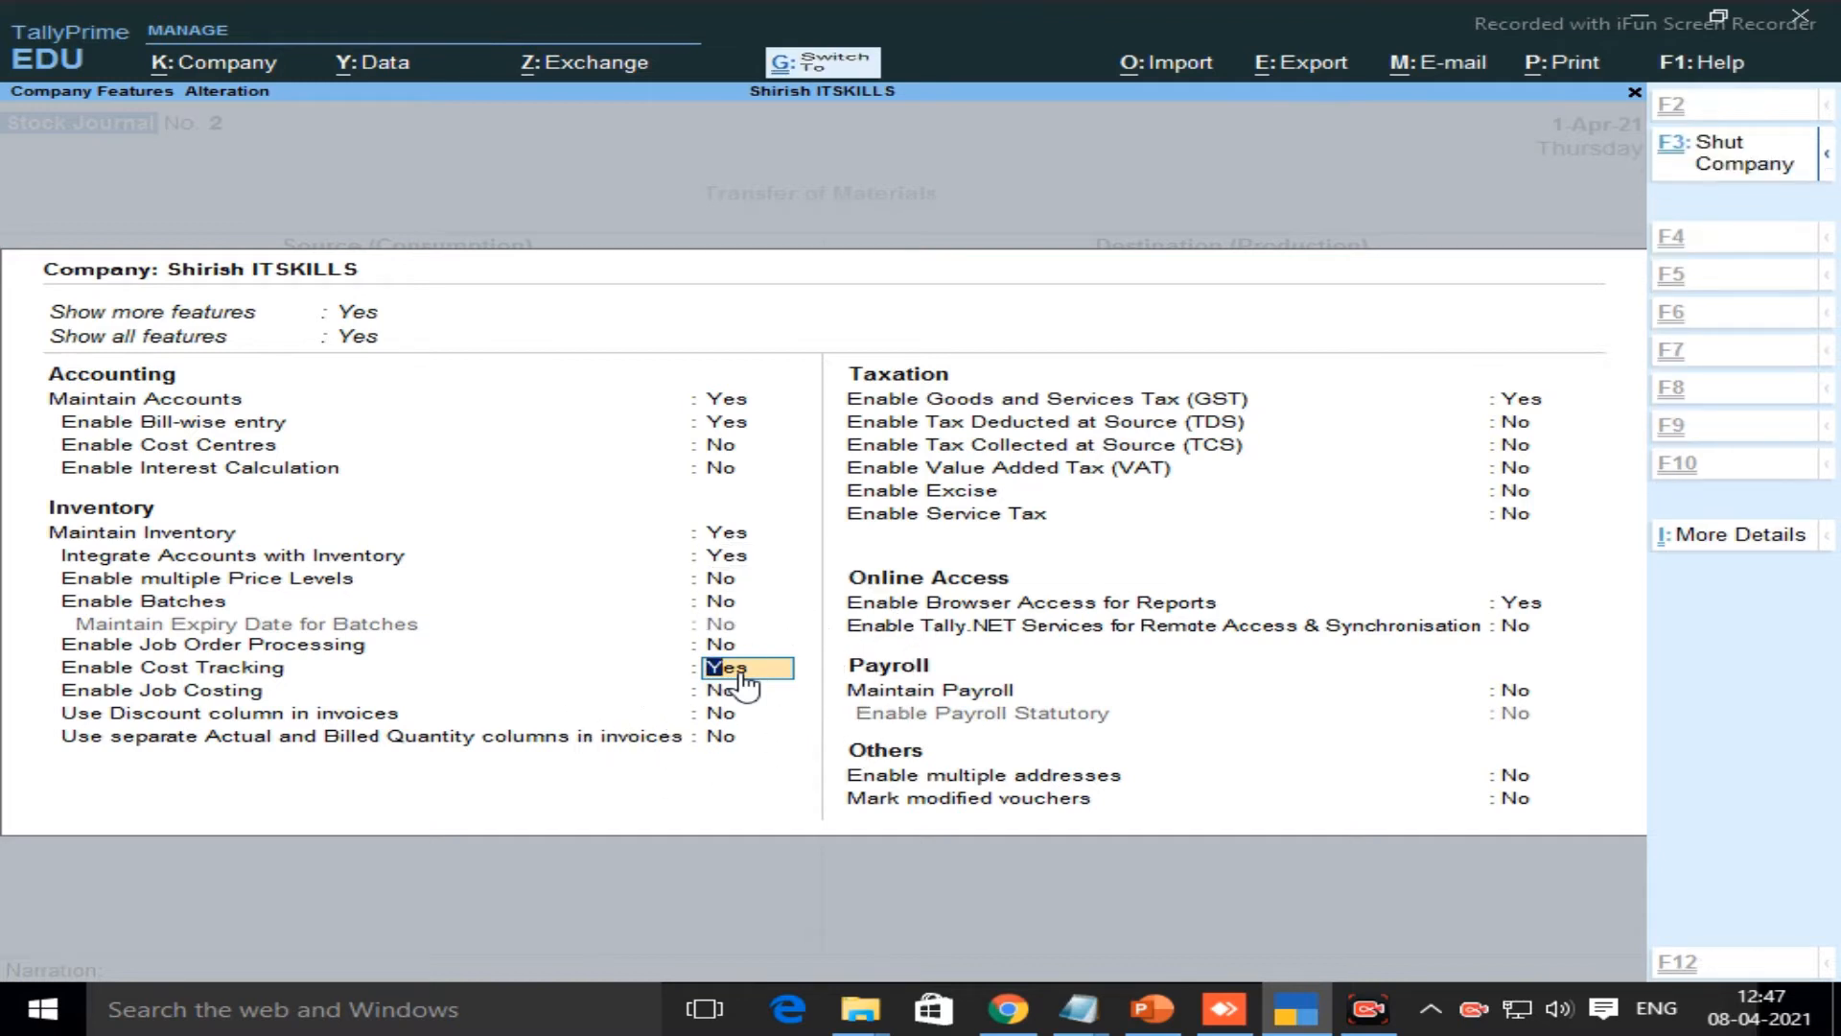
key("ctrl+a")
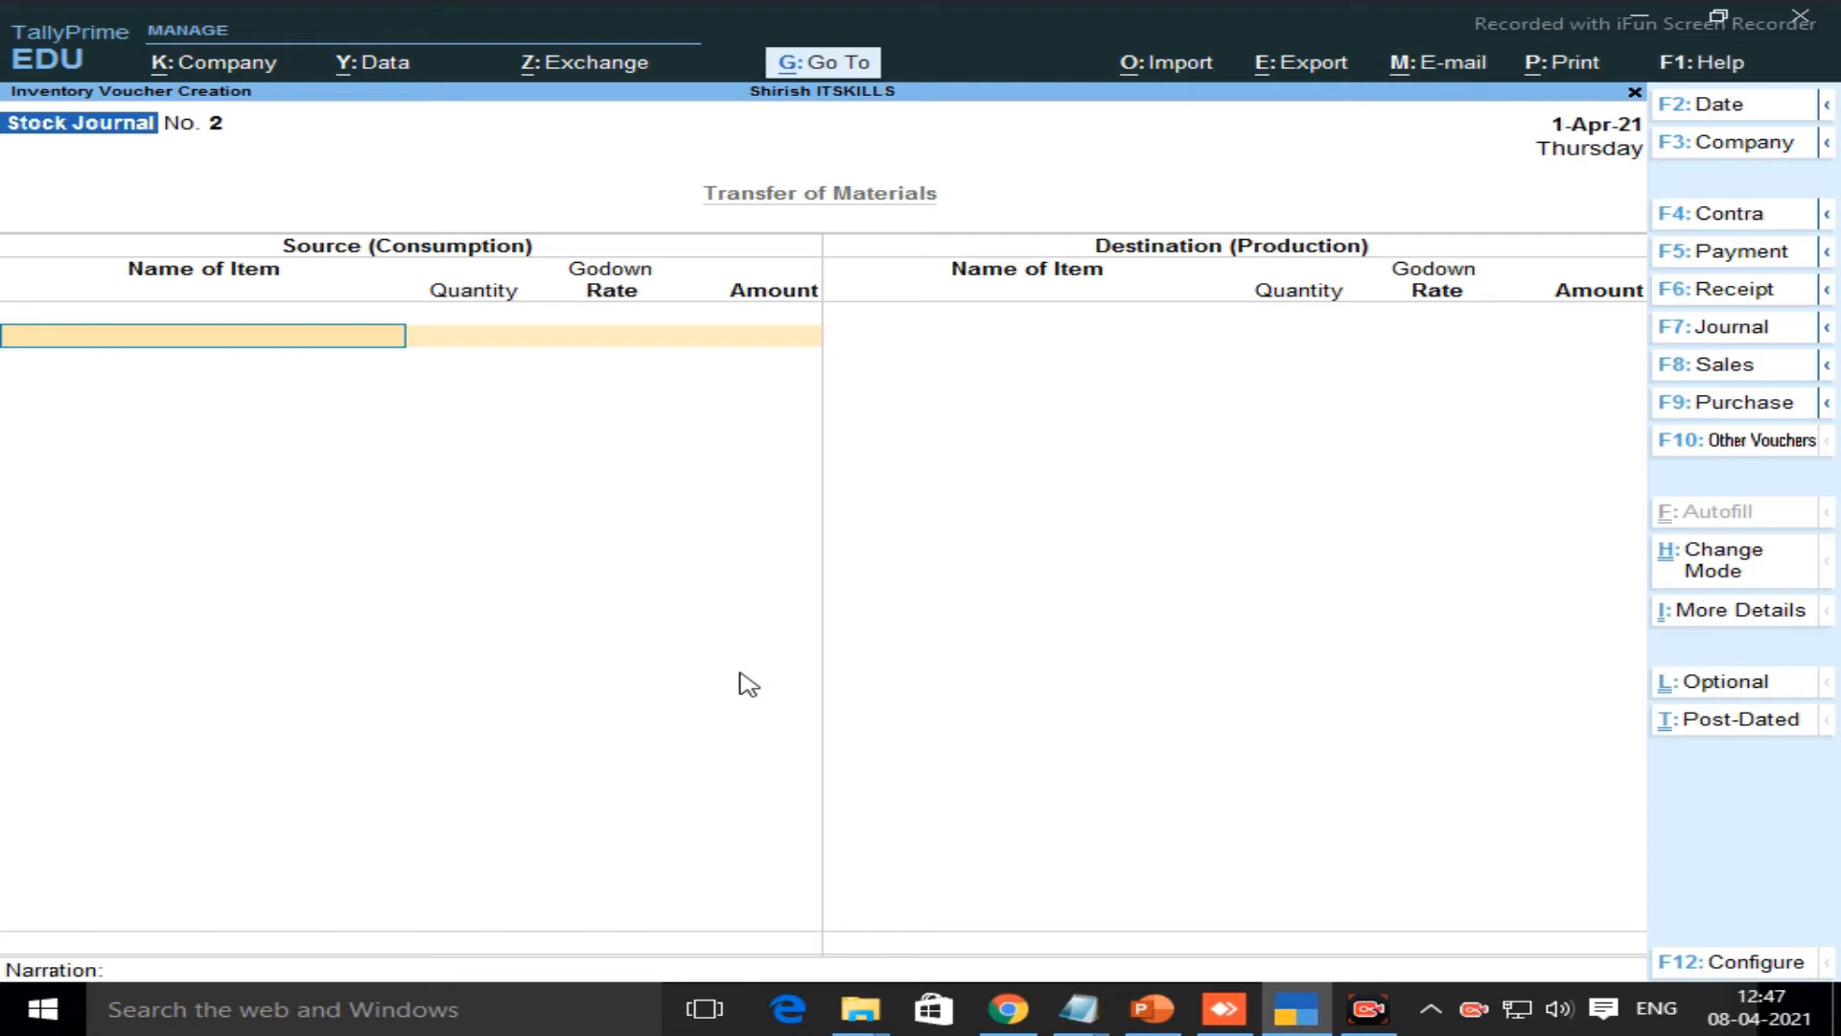
Switch the Stock Journal voucher to Use for Inter-Godown Transfers mode and set the destination godown to Viar Storage
left_click(1716, 572)
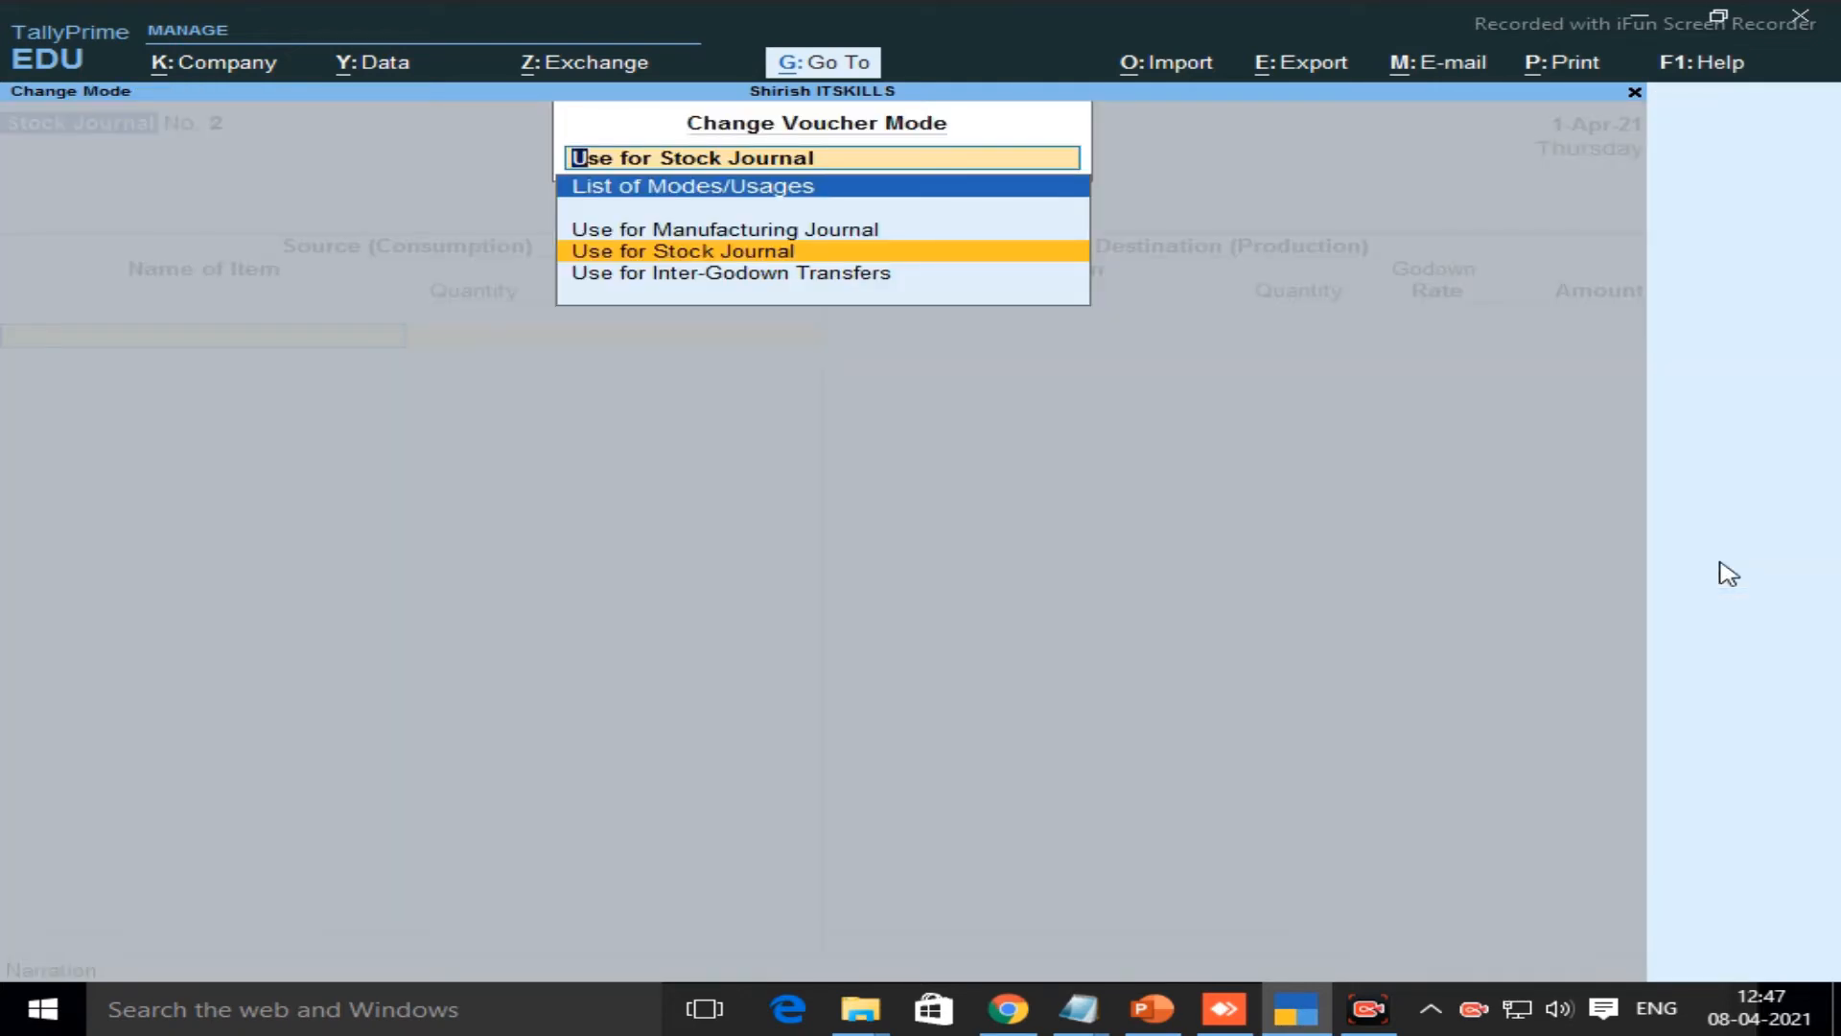
key("Up")
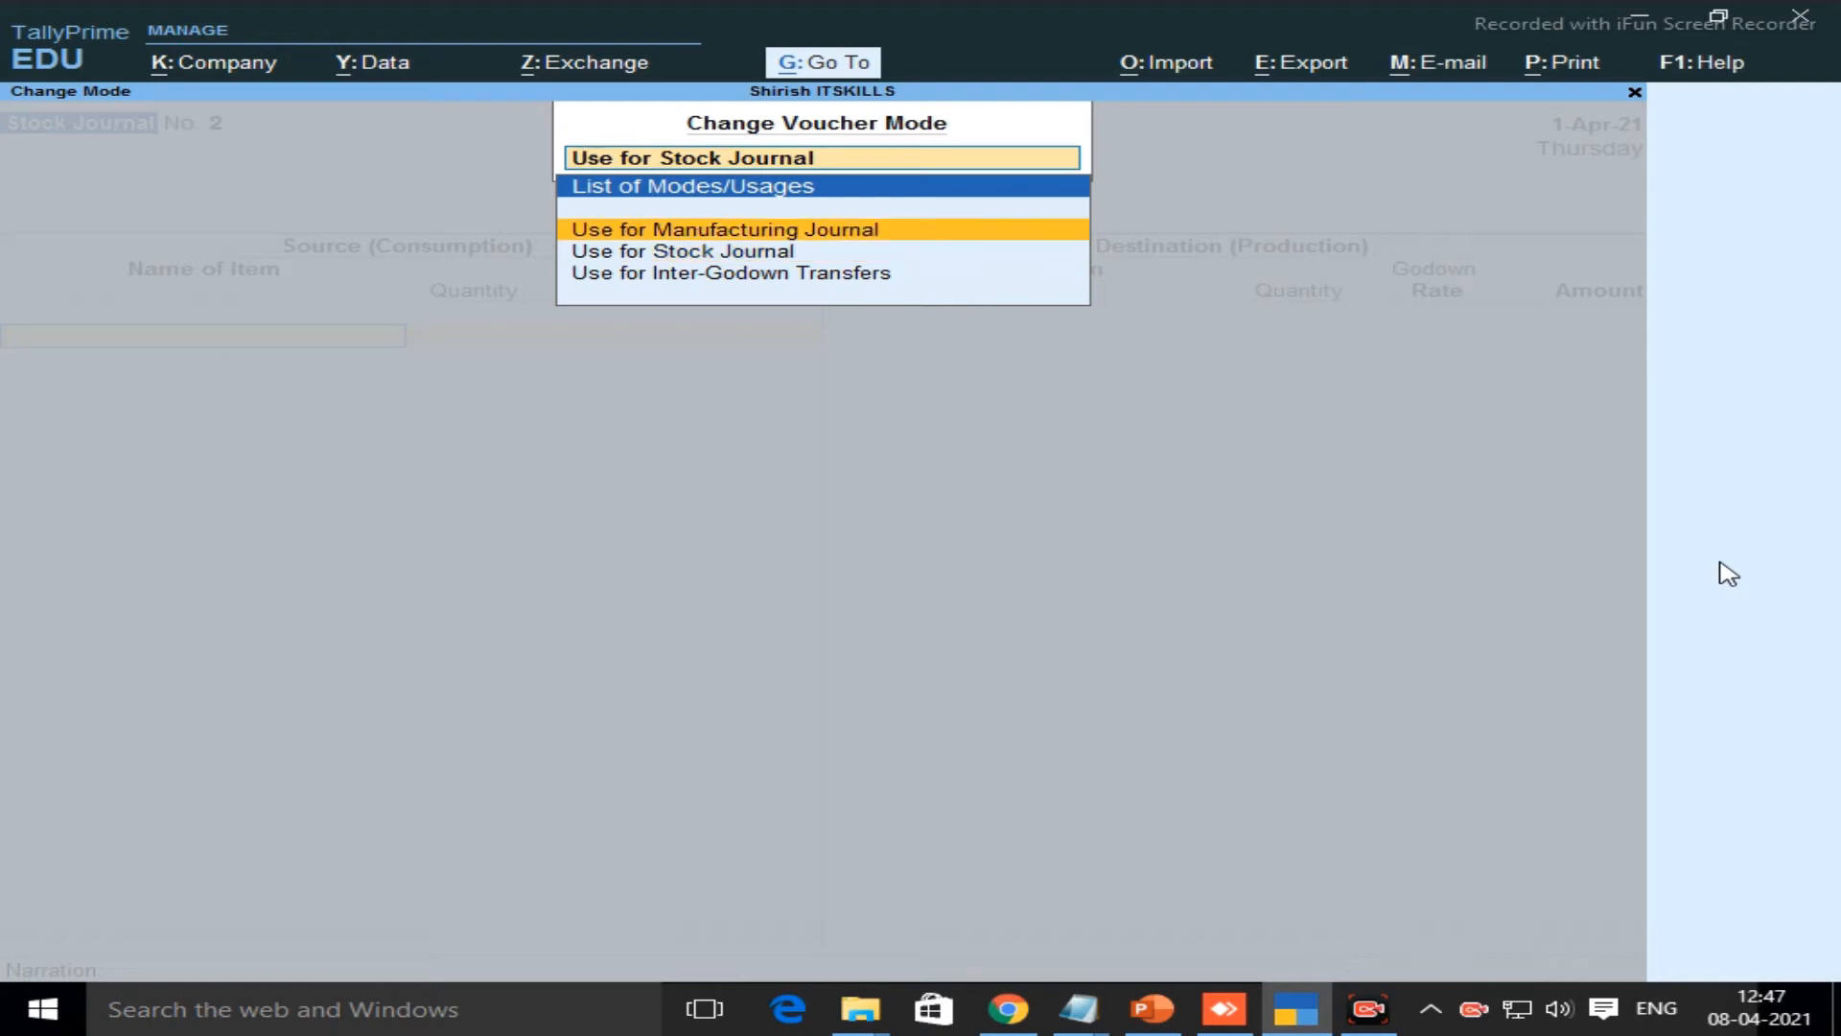
key("Down")
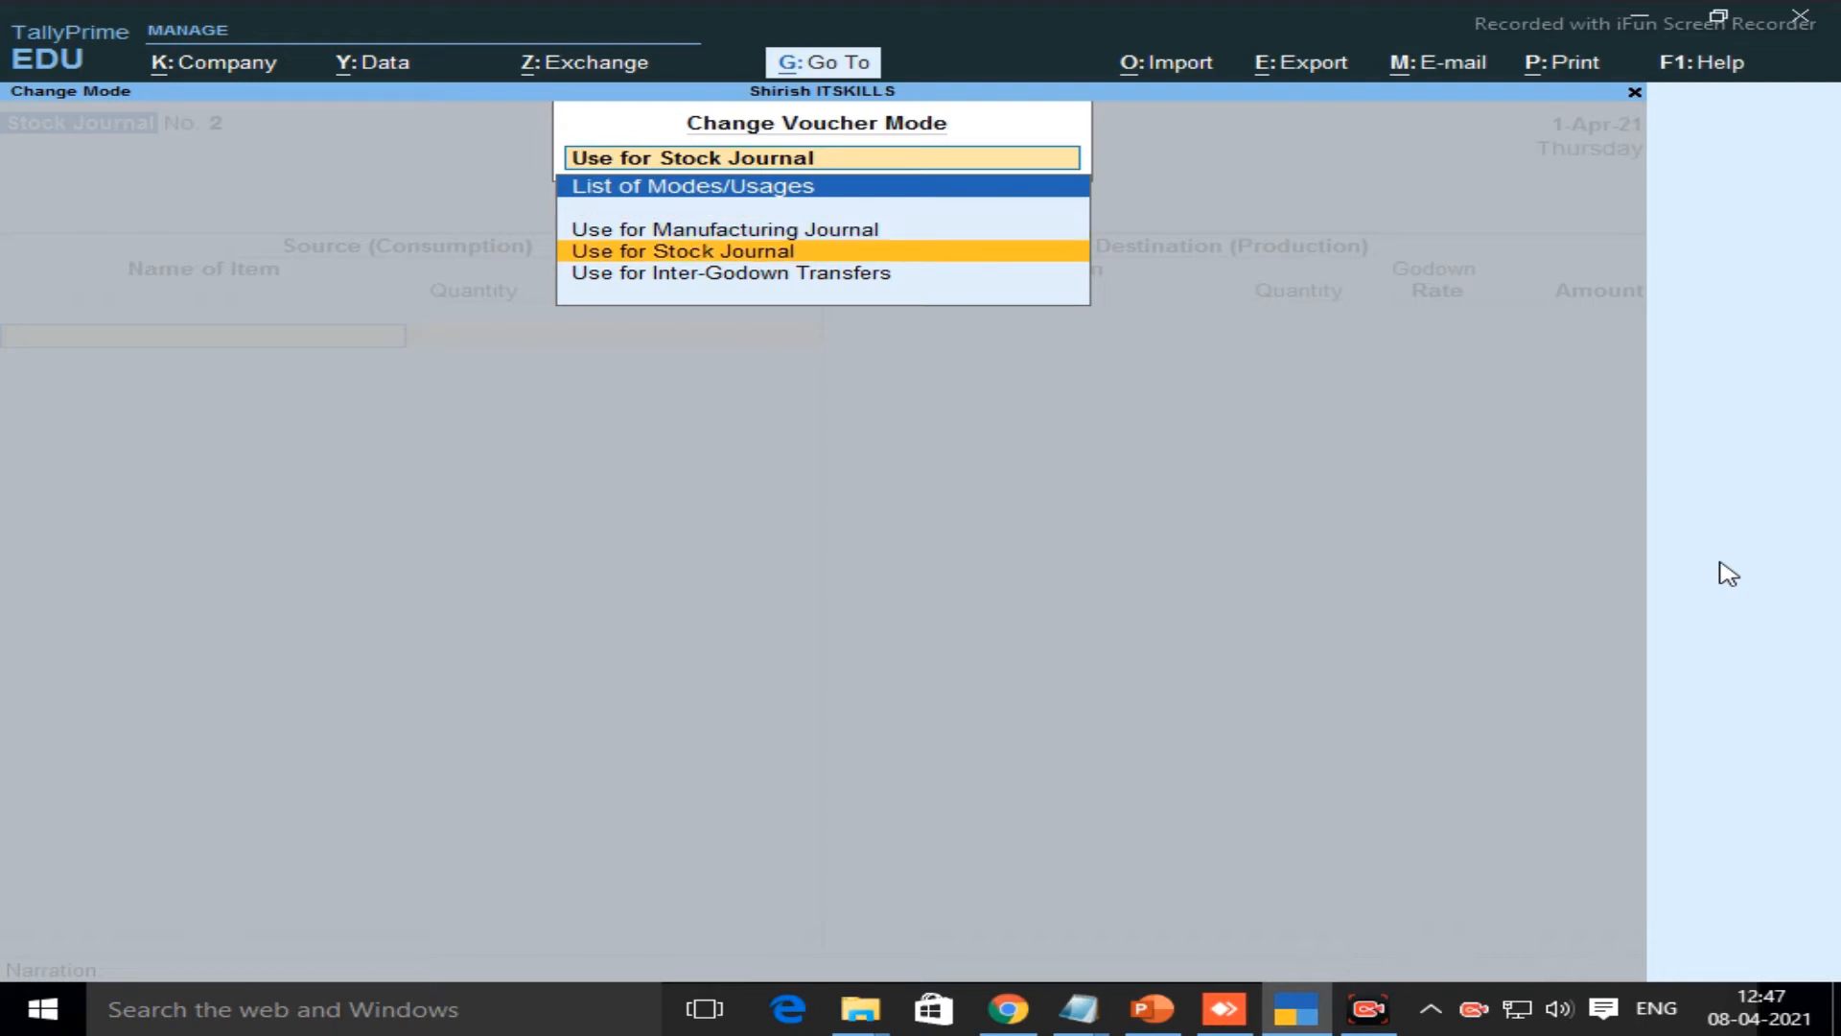
key("Down")
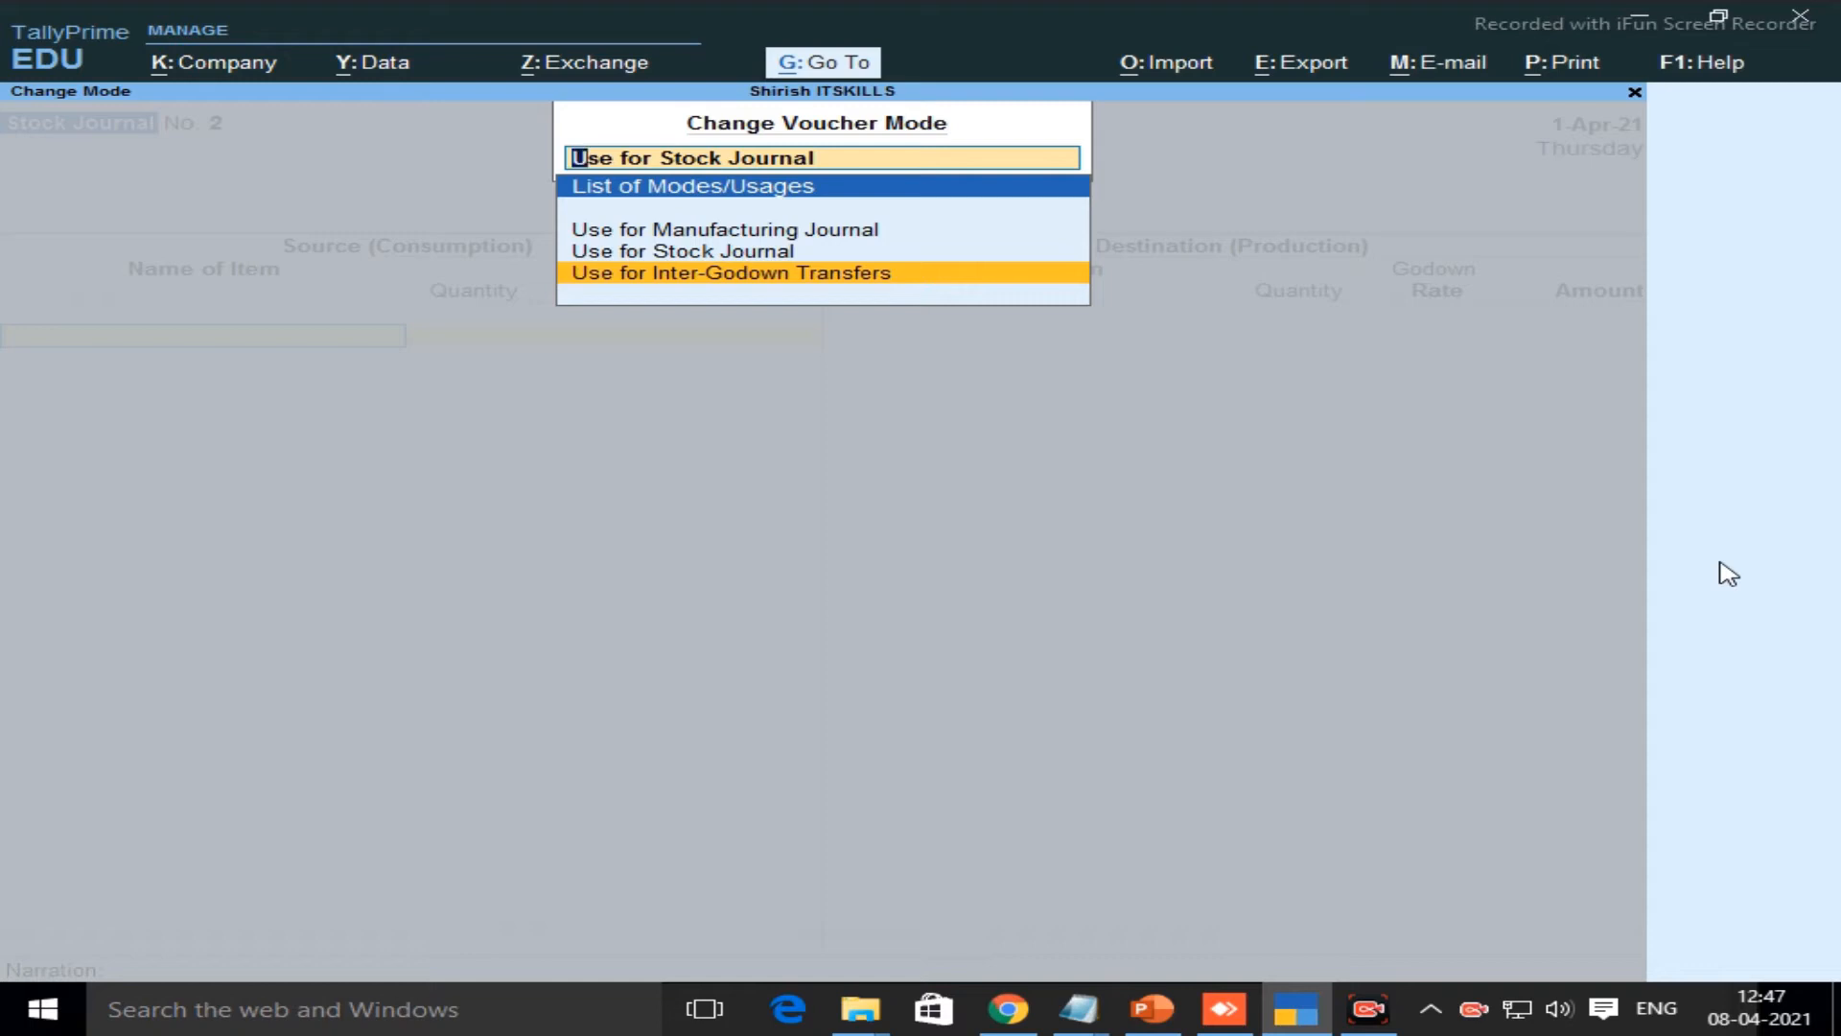
key("Up")
key("Down")
key("Up")
key("Down")
key("Up")
key("Down")
key("Return")
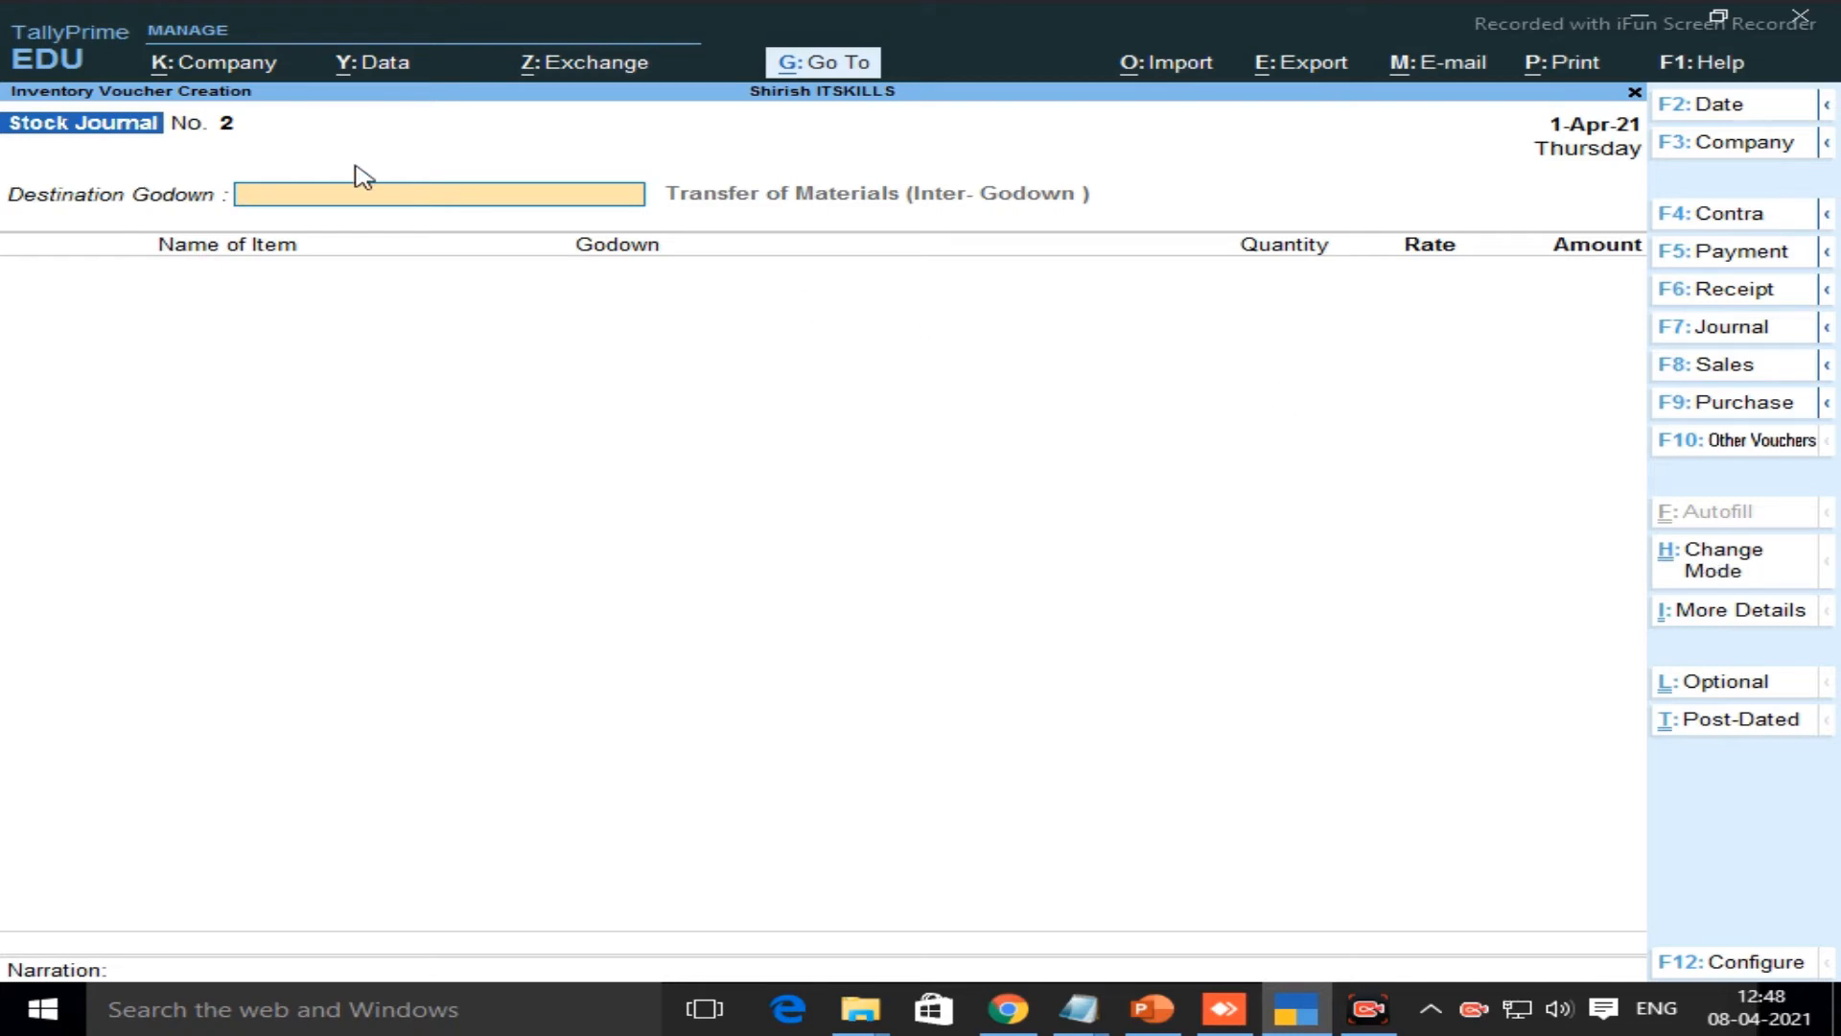
type("Vi")
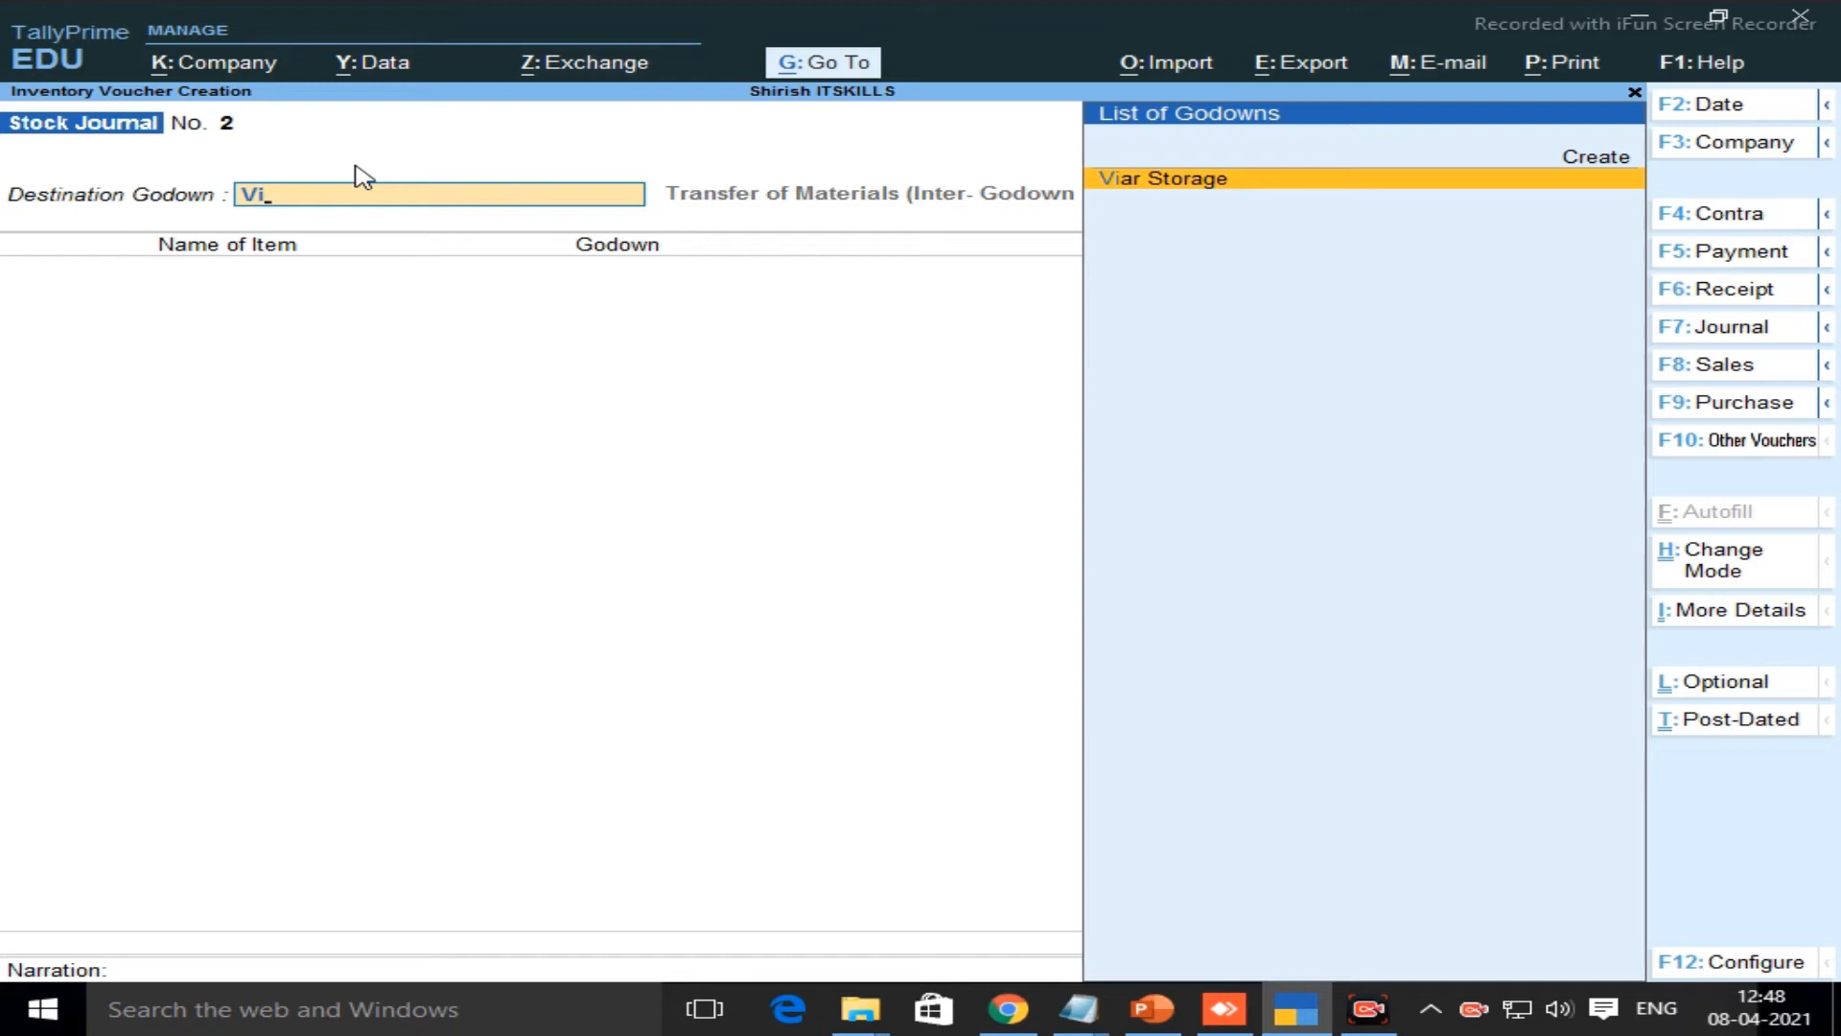
key("Return")
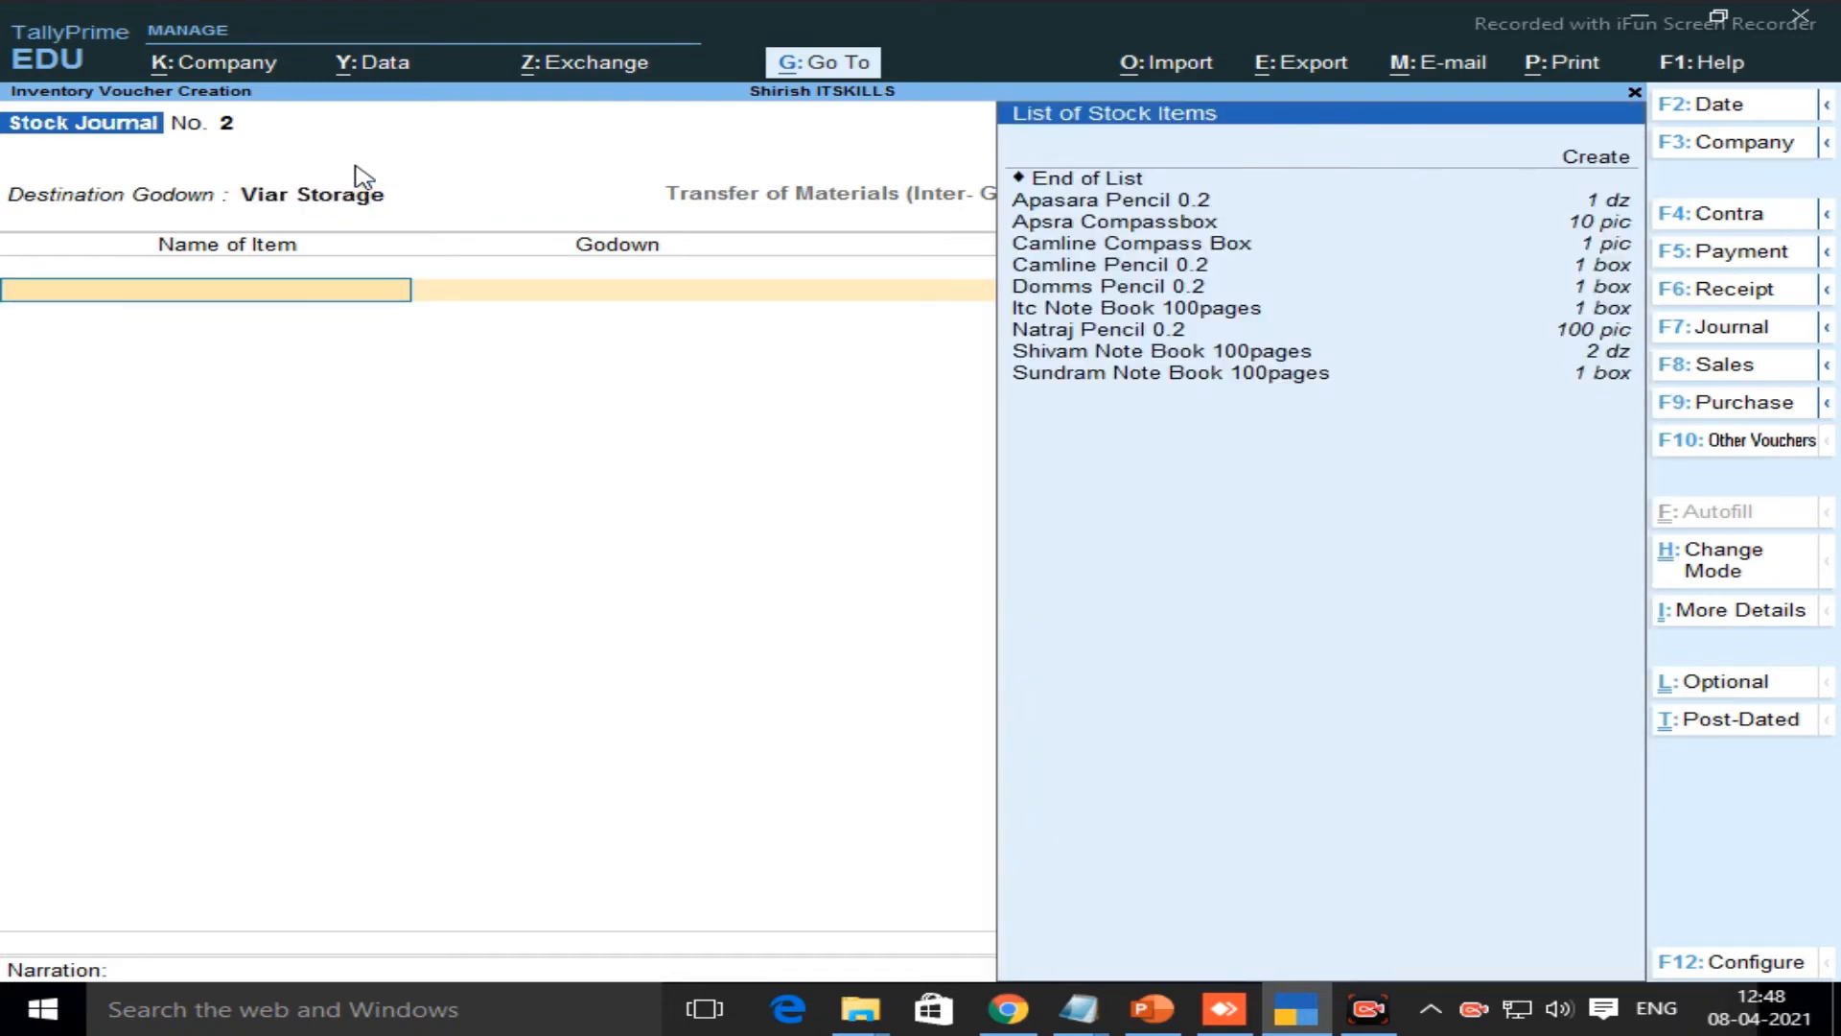
Choose Apasara Pencil 0.2 as the stock item on the first transfer line
key("Down")
key("Down")
key("Down")
key("Down")
key("Down")
key("Down")
key("Down")
key("Down")
key("Down")
key("Down")
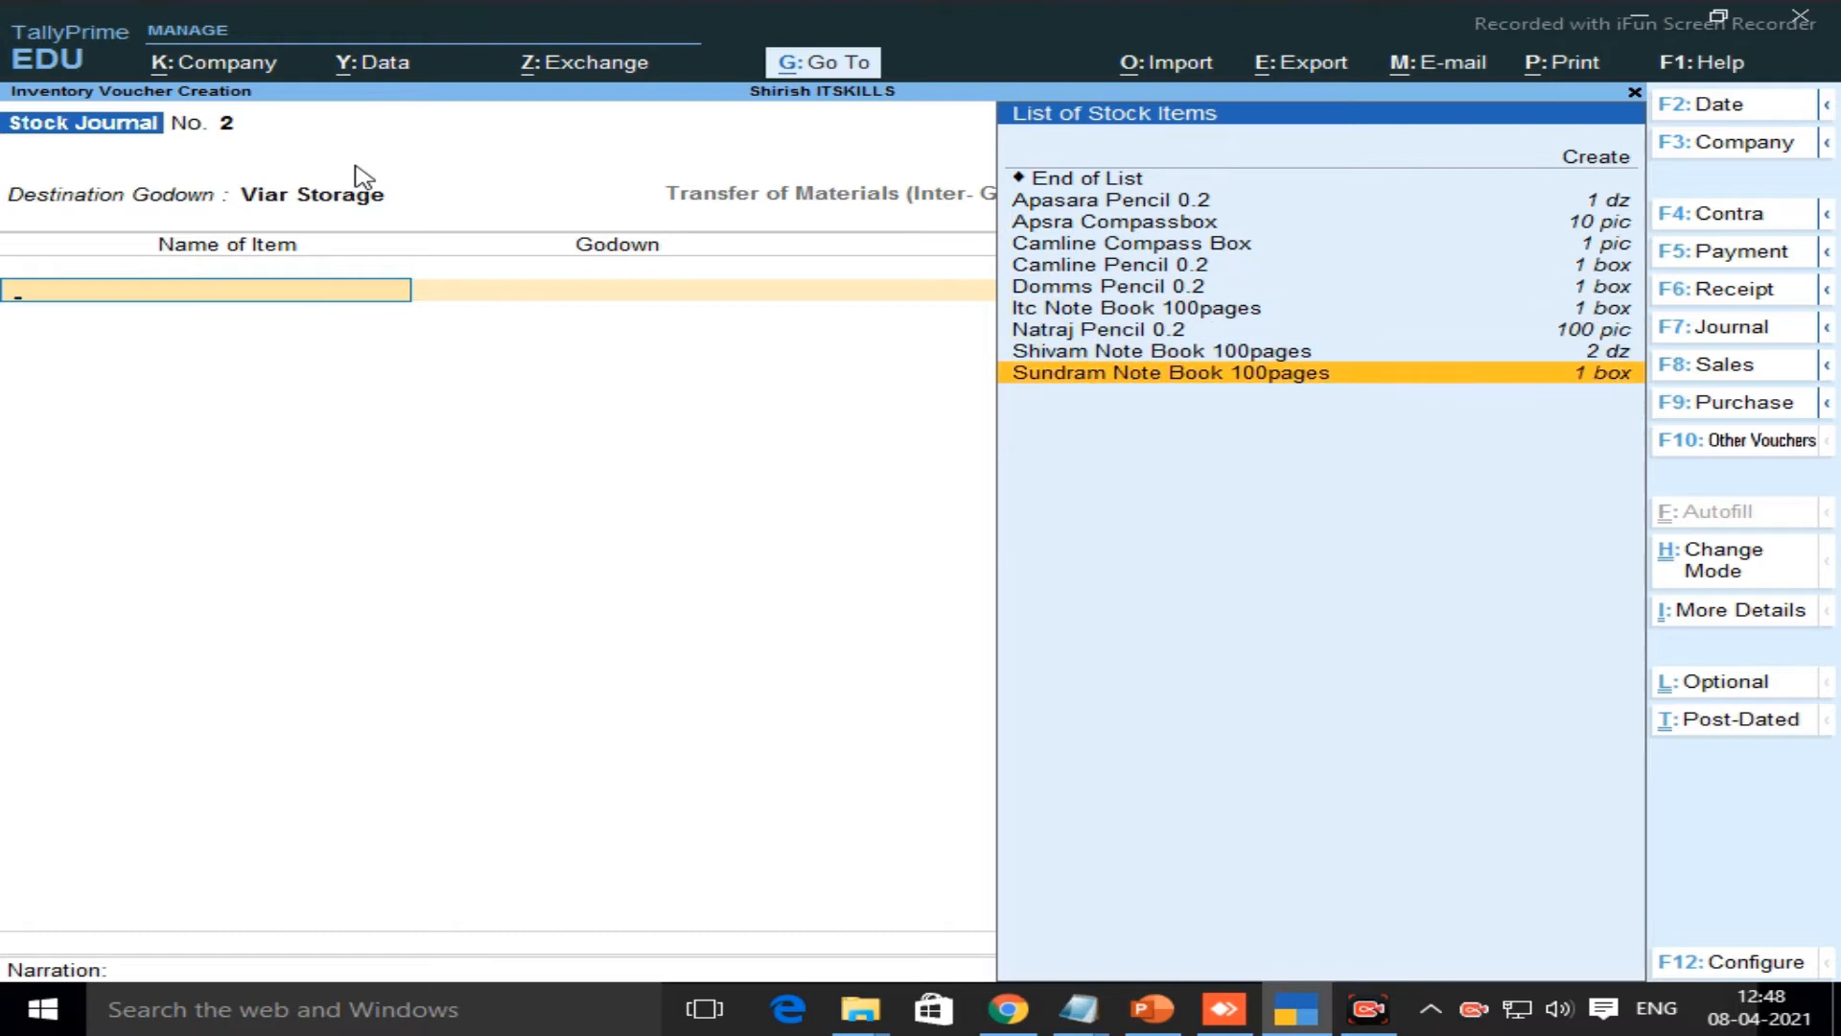
key("Up")
key("Up")
key("Up")
key("Up")
key("Up")
key("Up")
key("Up")
key("Up")
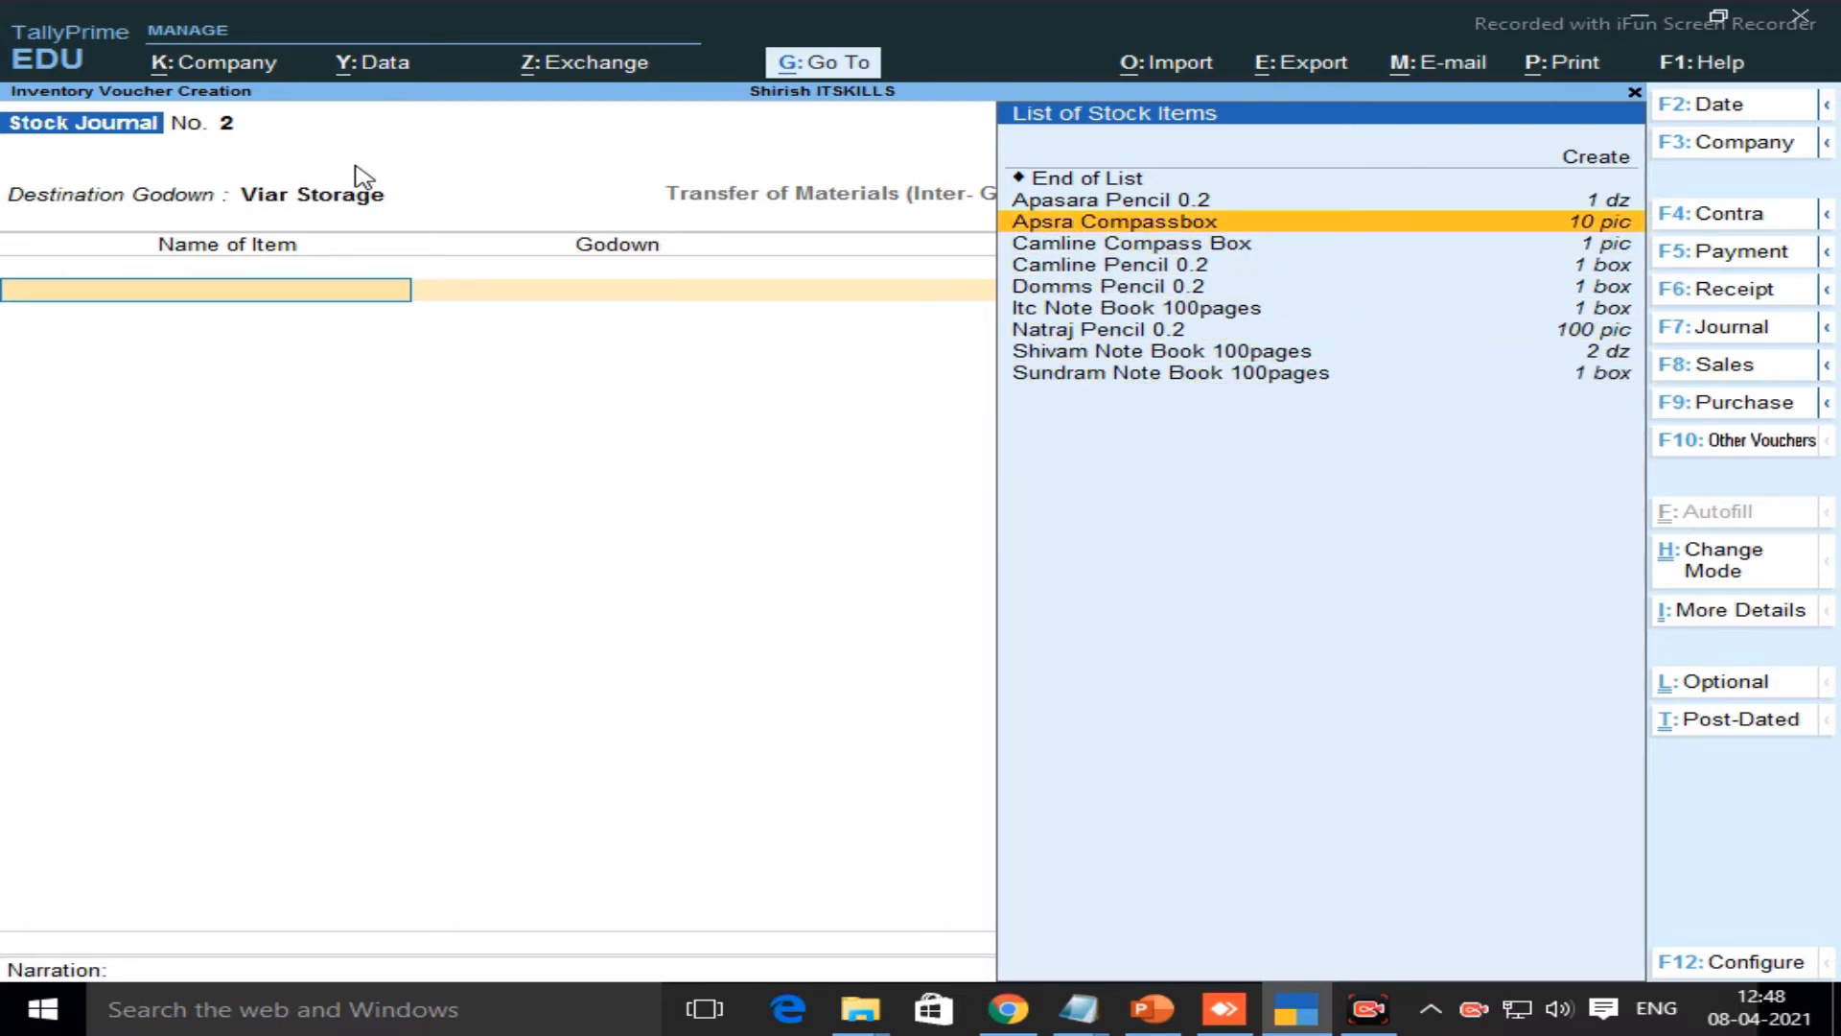
key("Return")
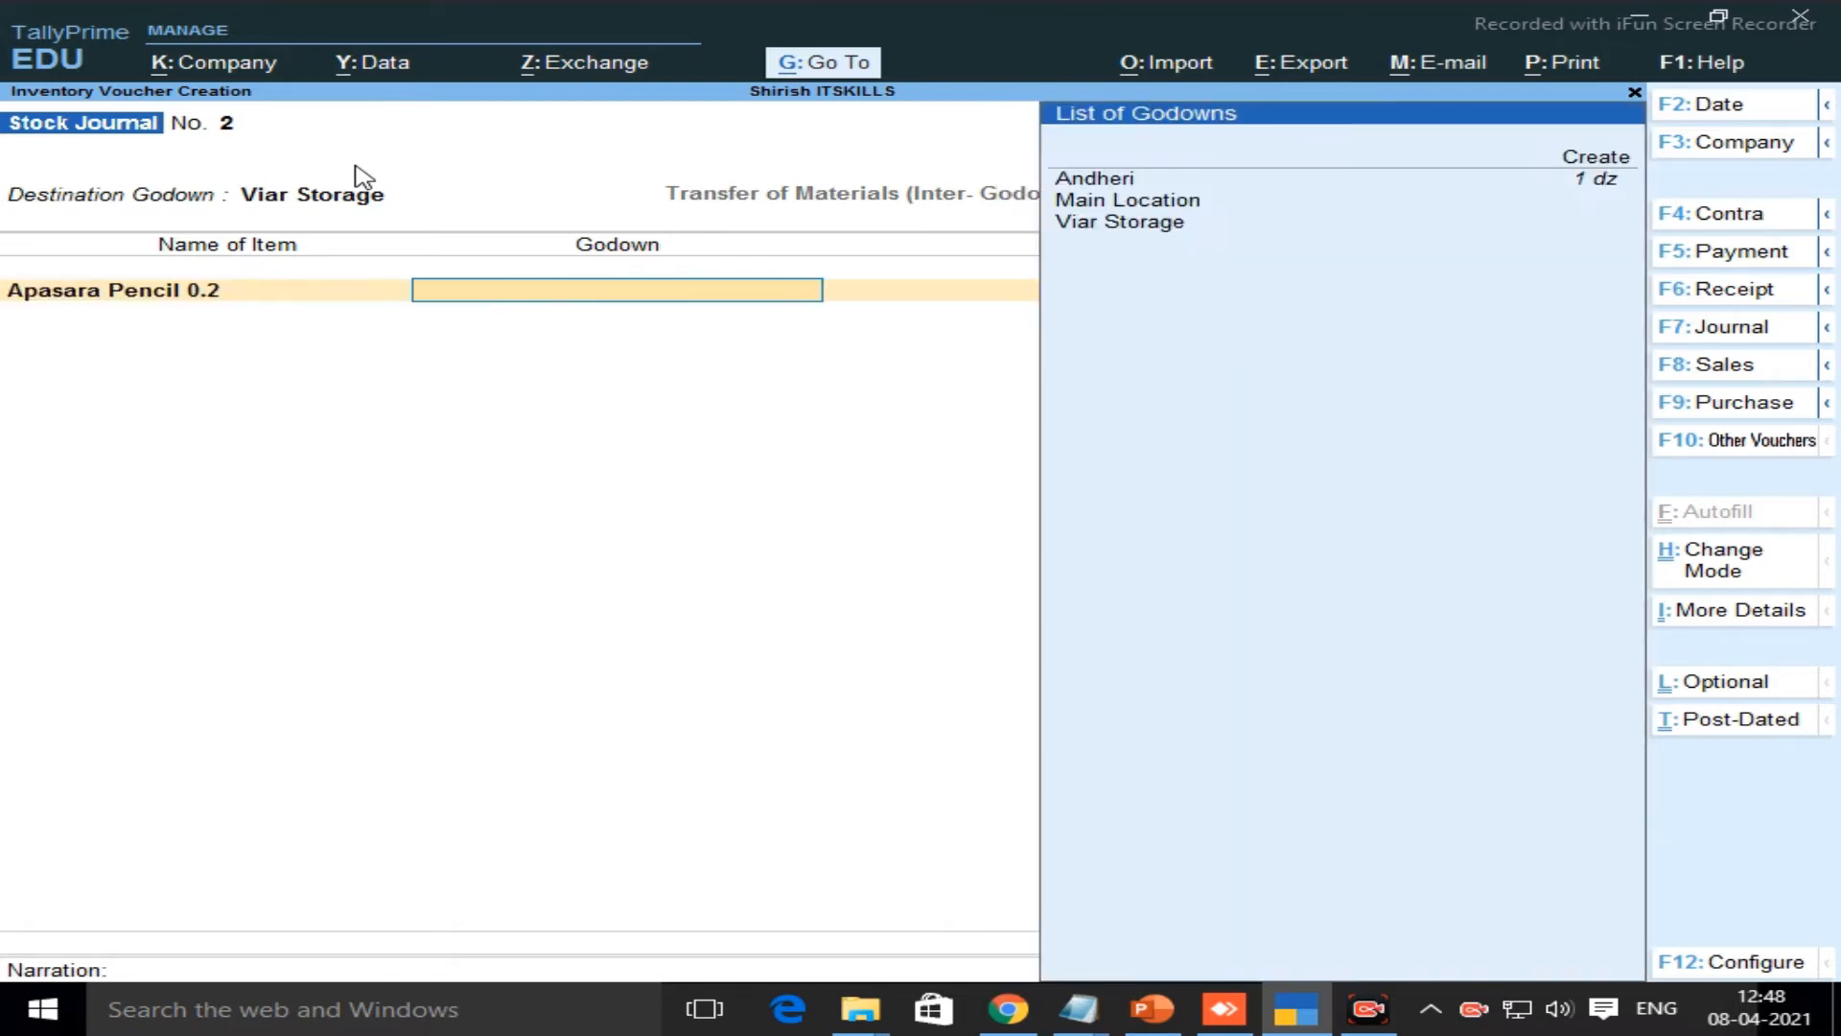
Set the pencil's source godown to Andheri and its quantity to 1 dz, accept the default rate and amount, and end the item list
key("Down")
key("Return")
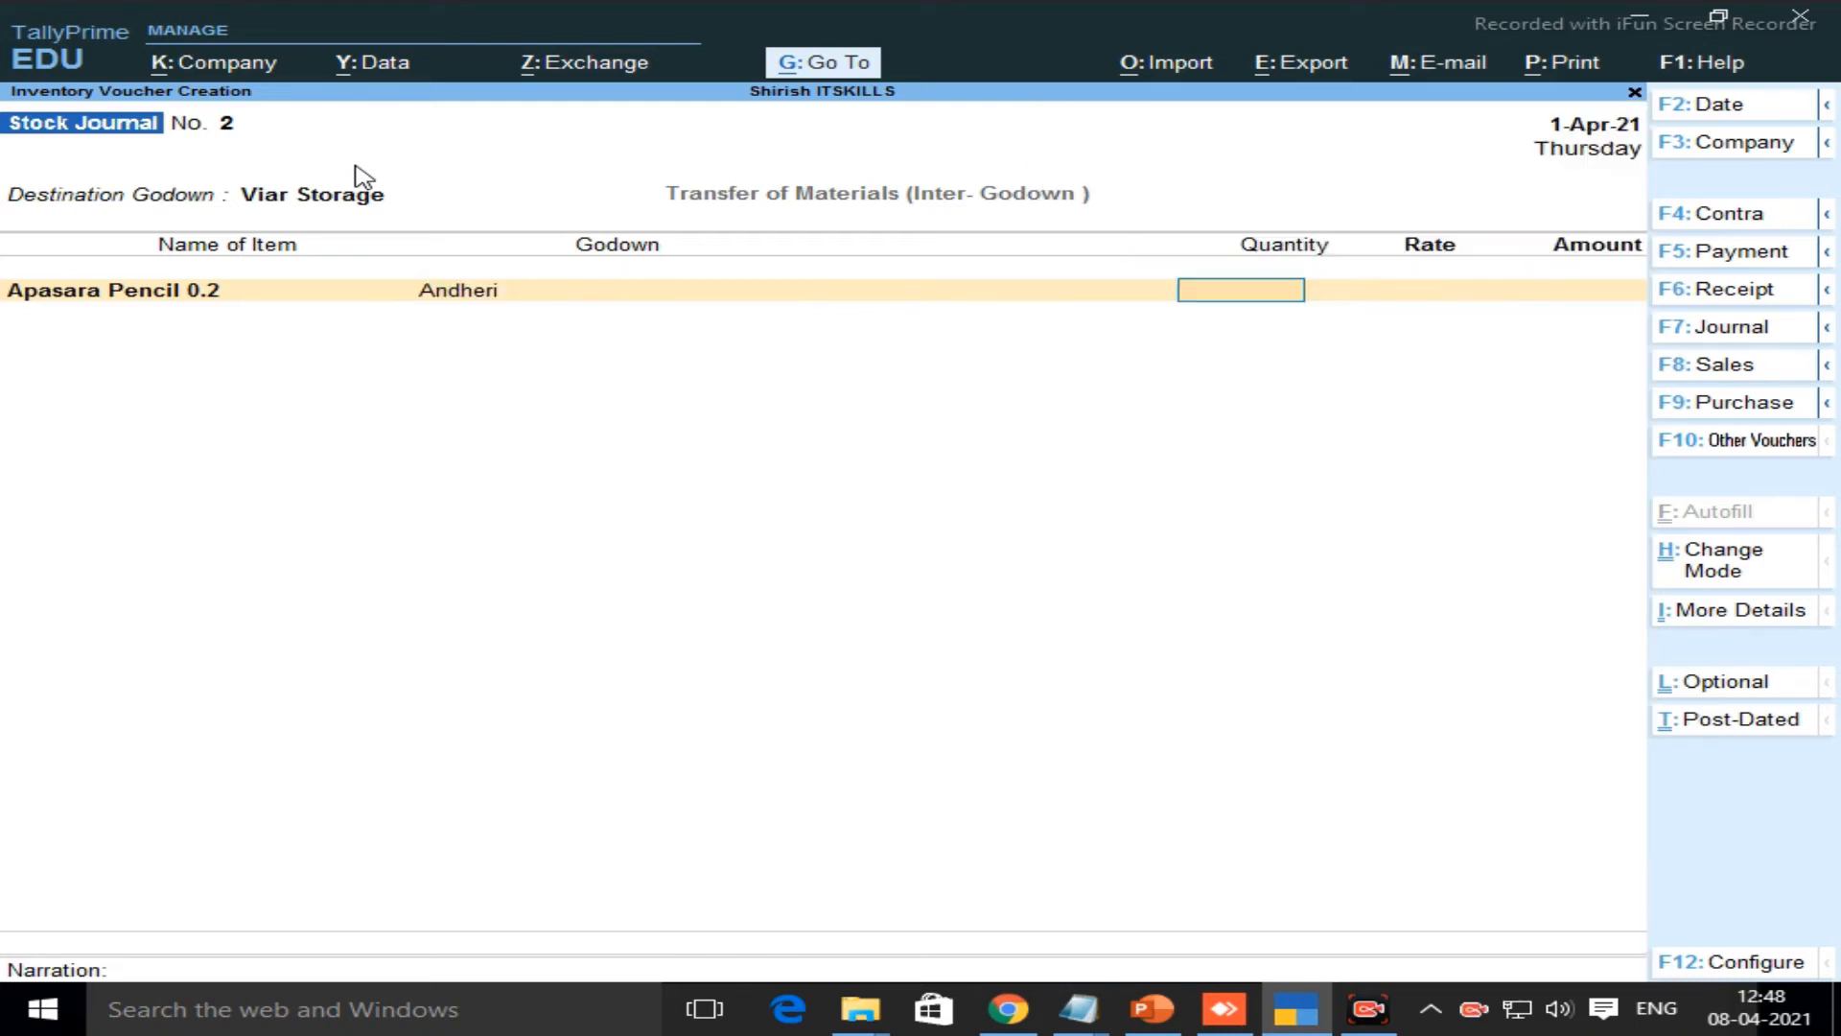
type("1")
key("Return")
key("Return")
key("Return")
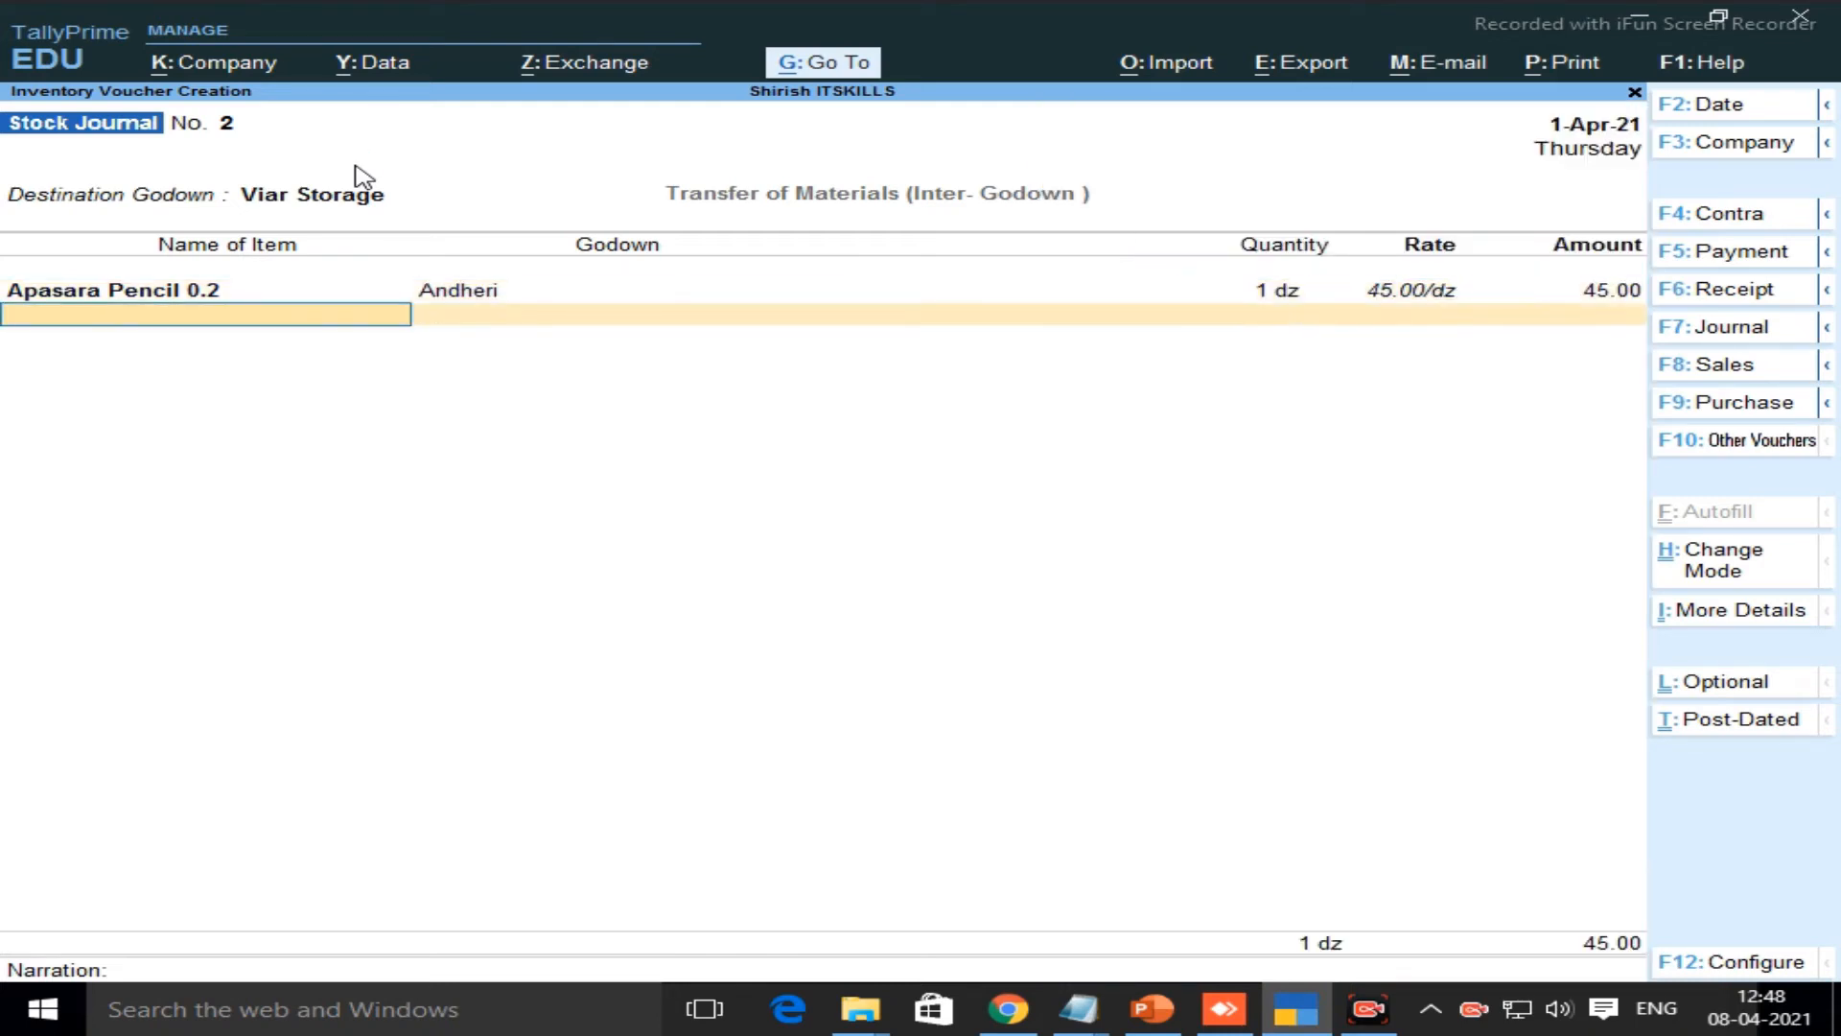
key("Return")
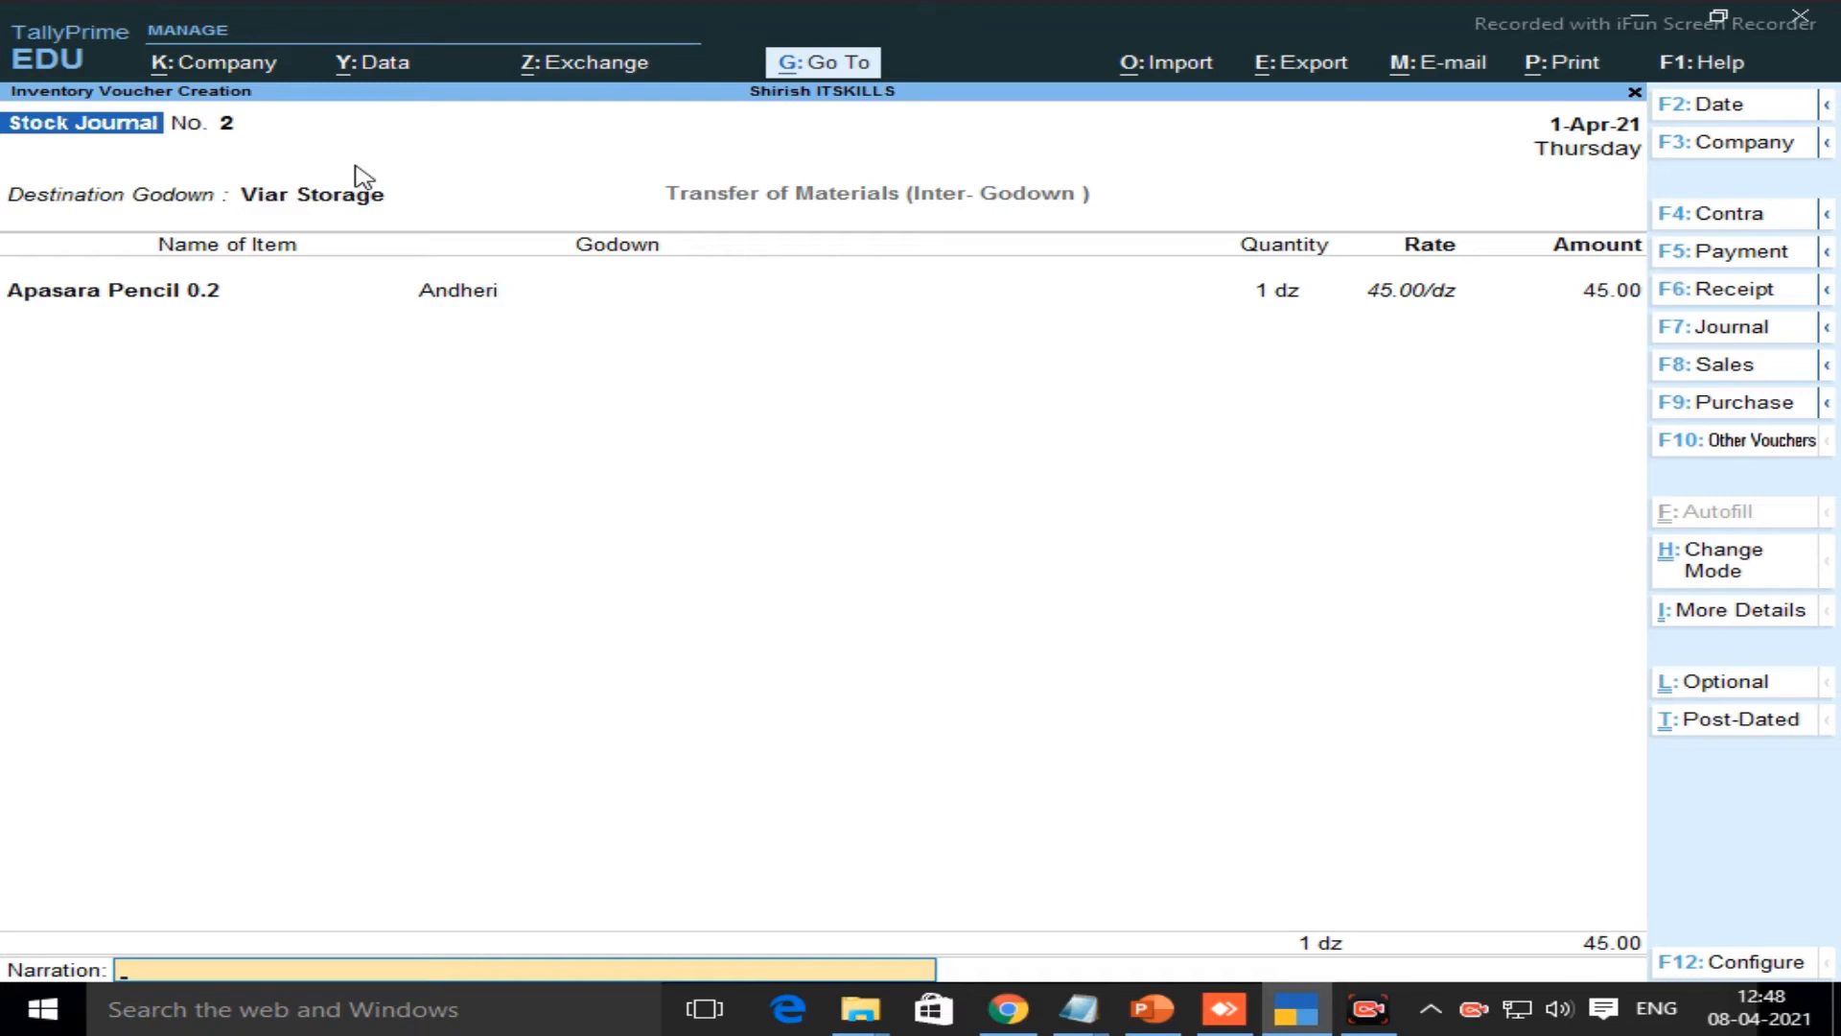
Switch the voucher mode to Use for Stock Journal with the pencil transfer entered
key("BackSpace")
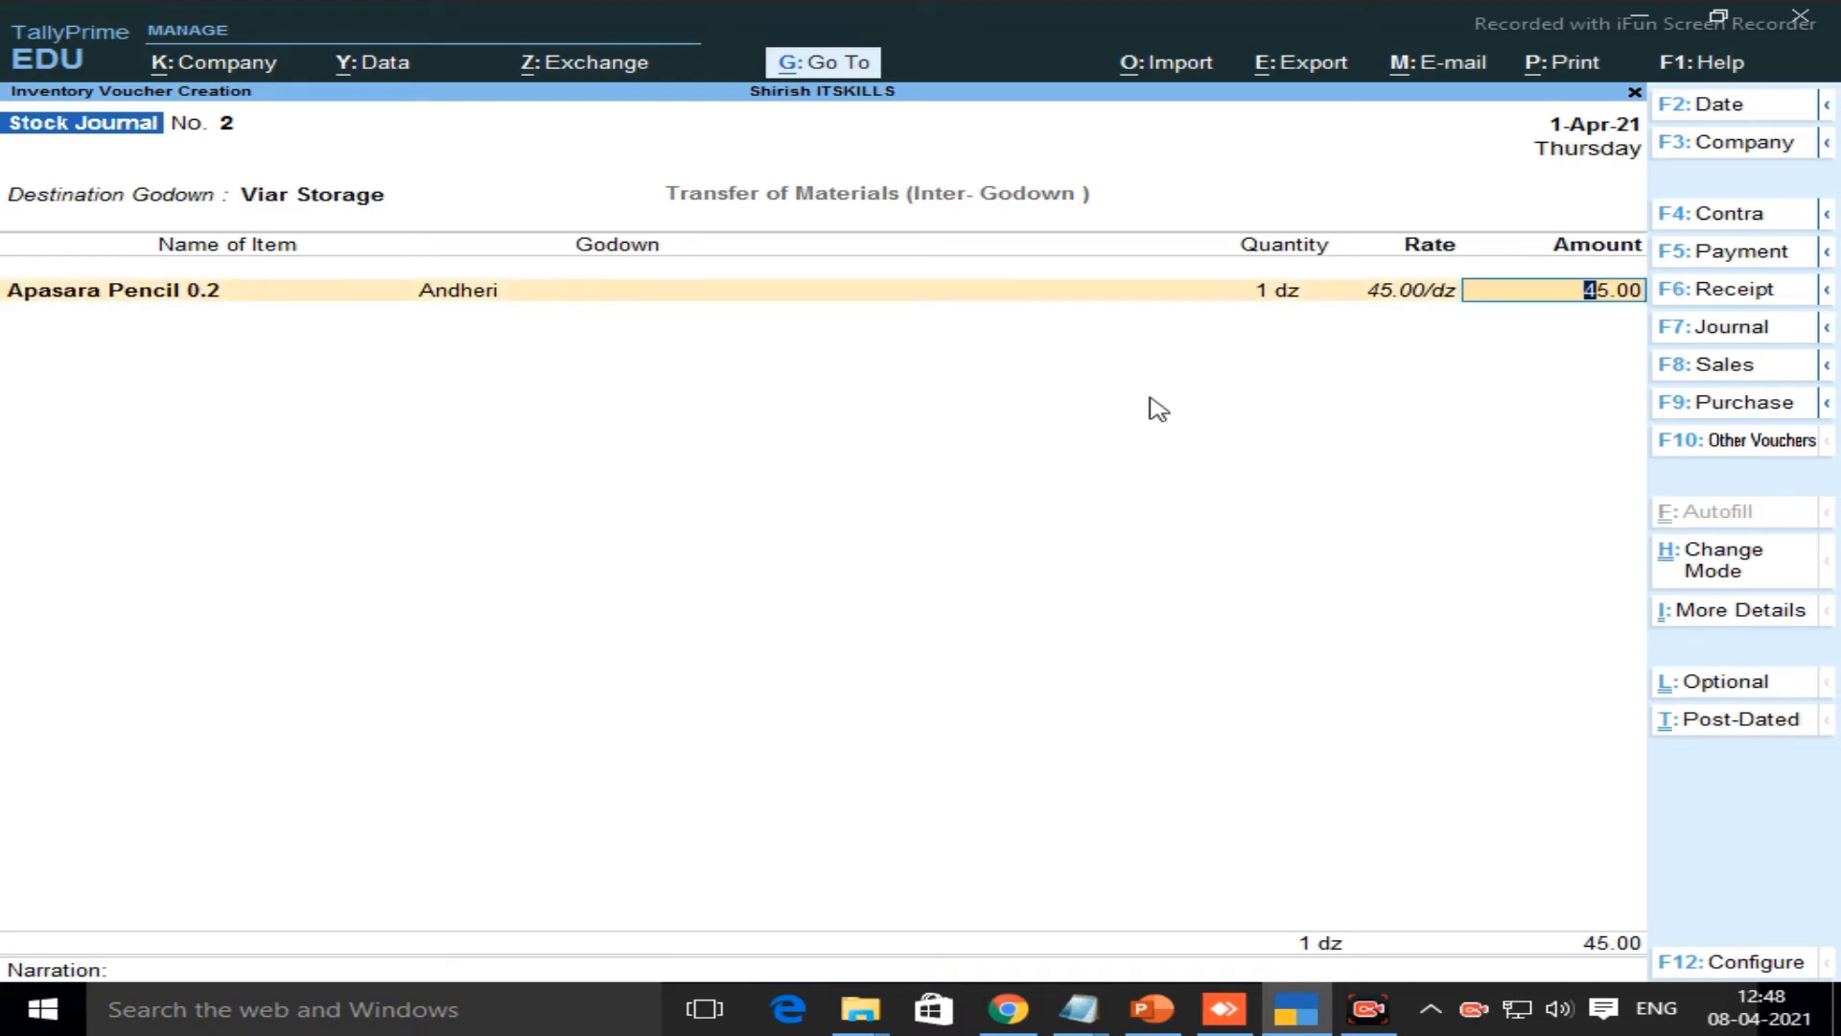
left_click(1725, 572)
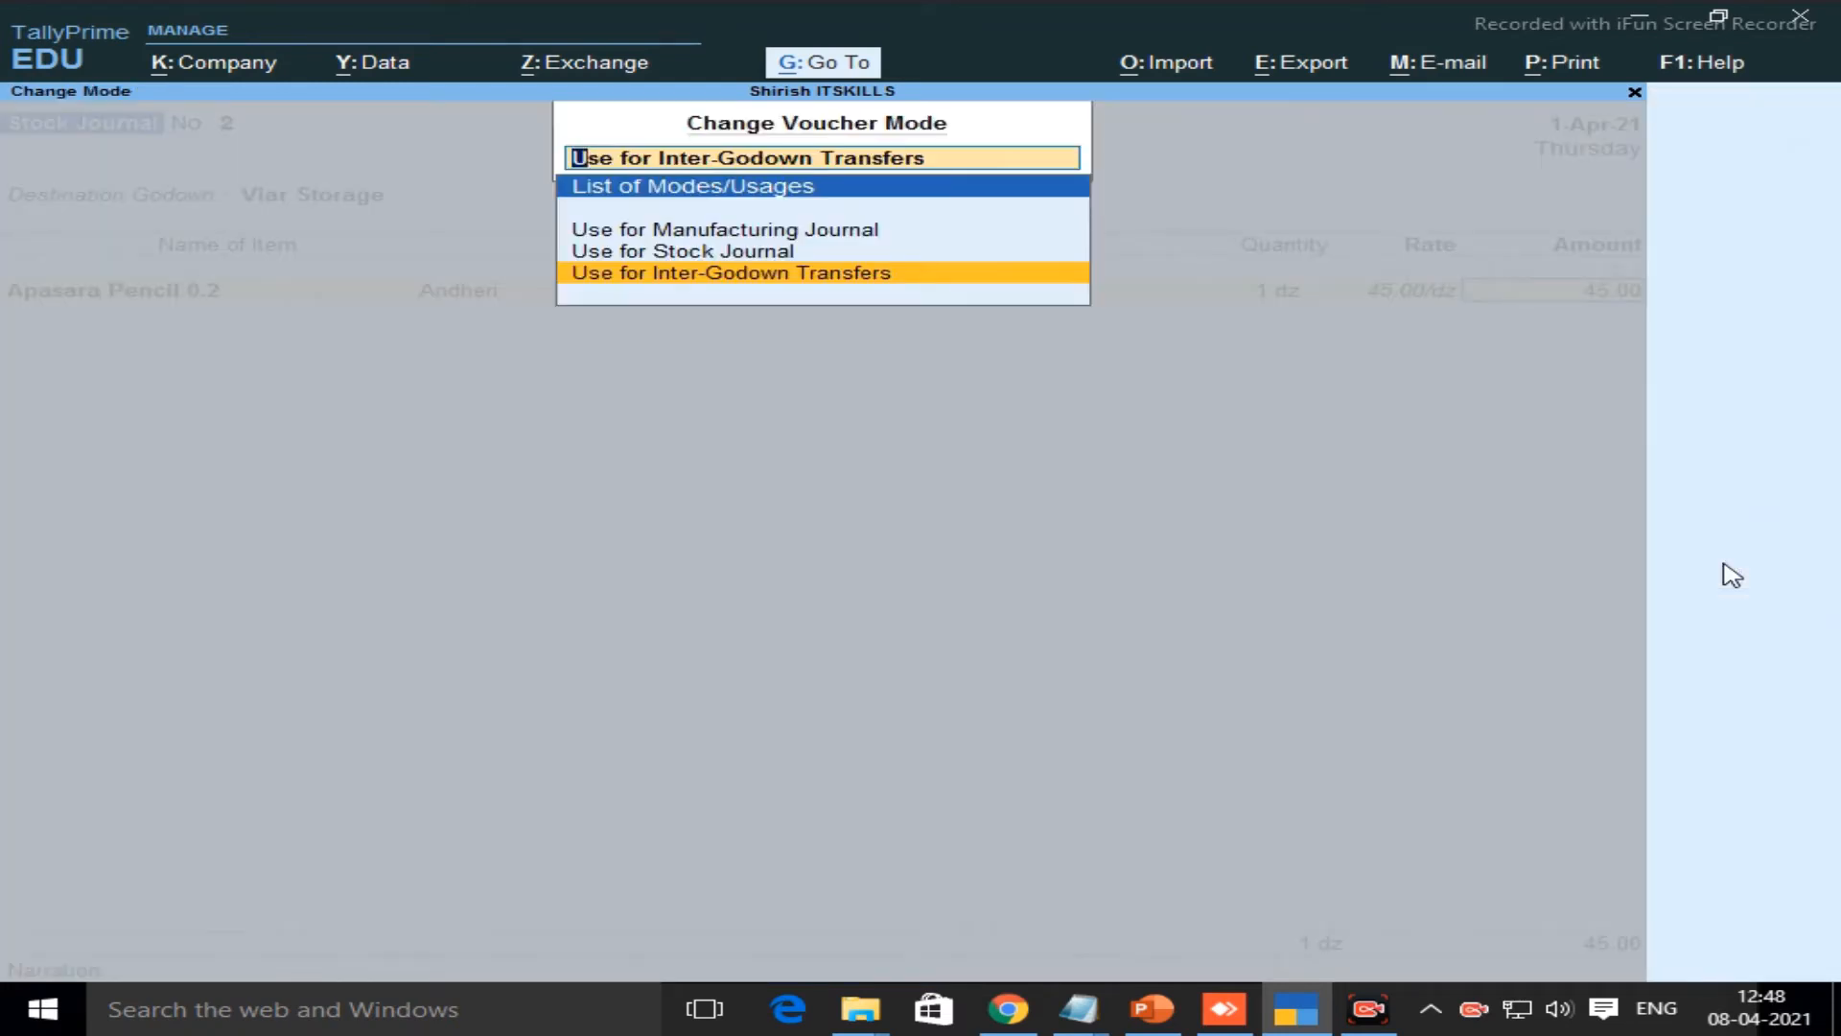
key("Up")
key("Return")
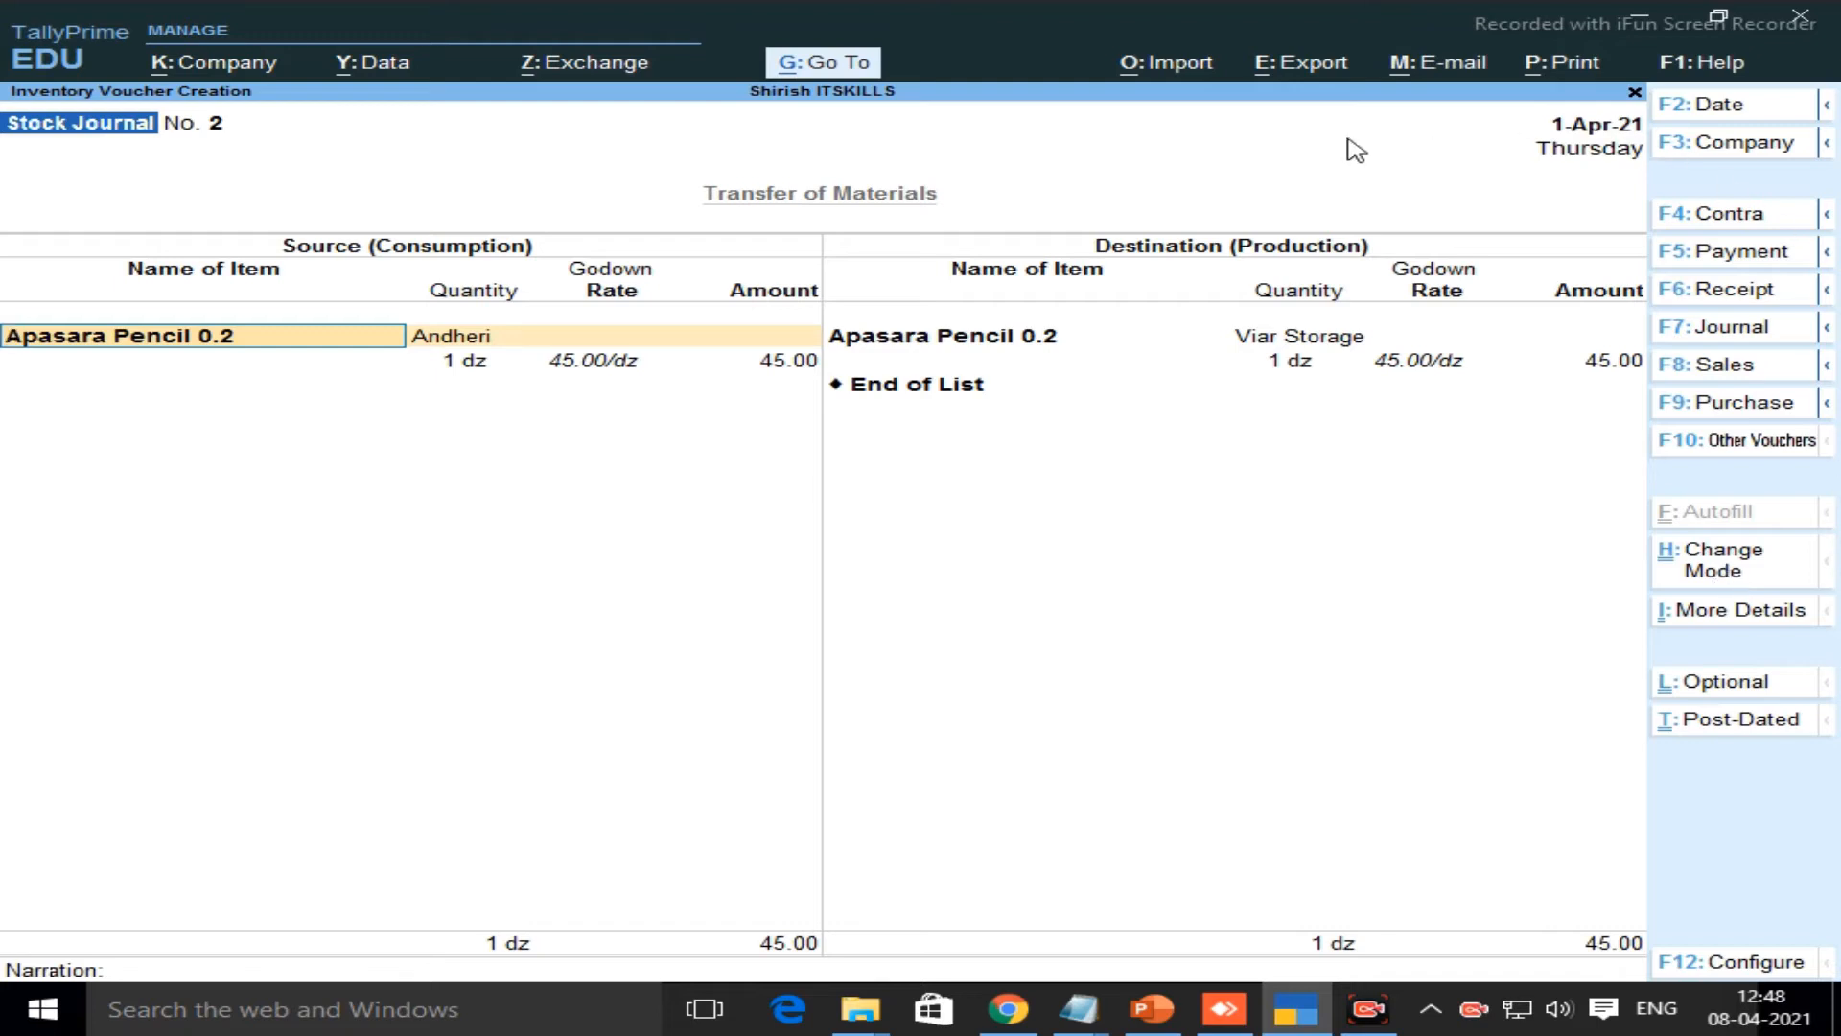
Search the list of reports for Stock, then narrow the search to Stock Jou
left_click(833, 68)
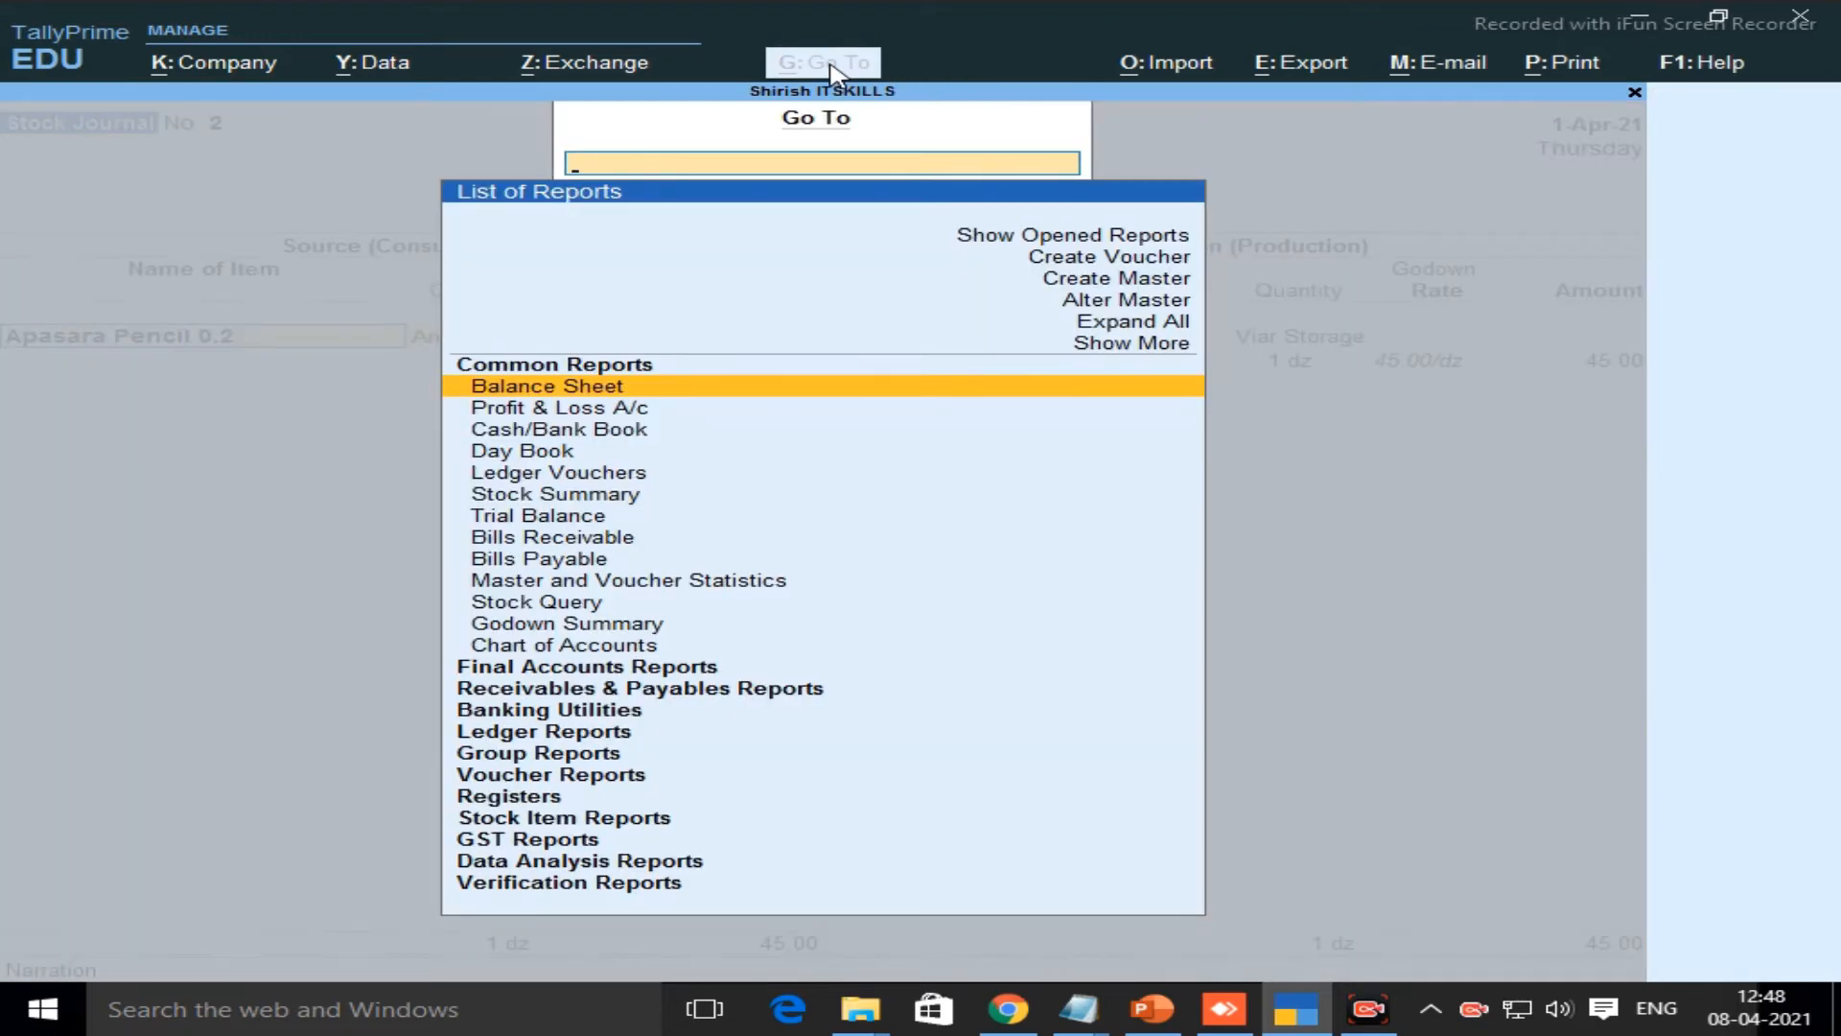
type("Stock")
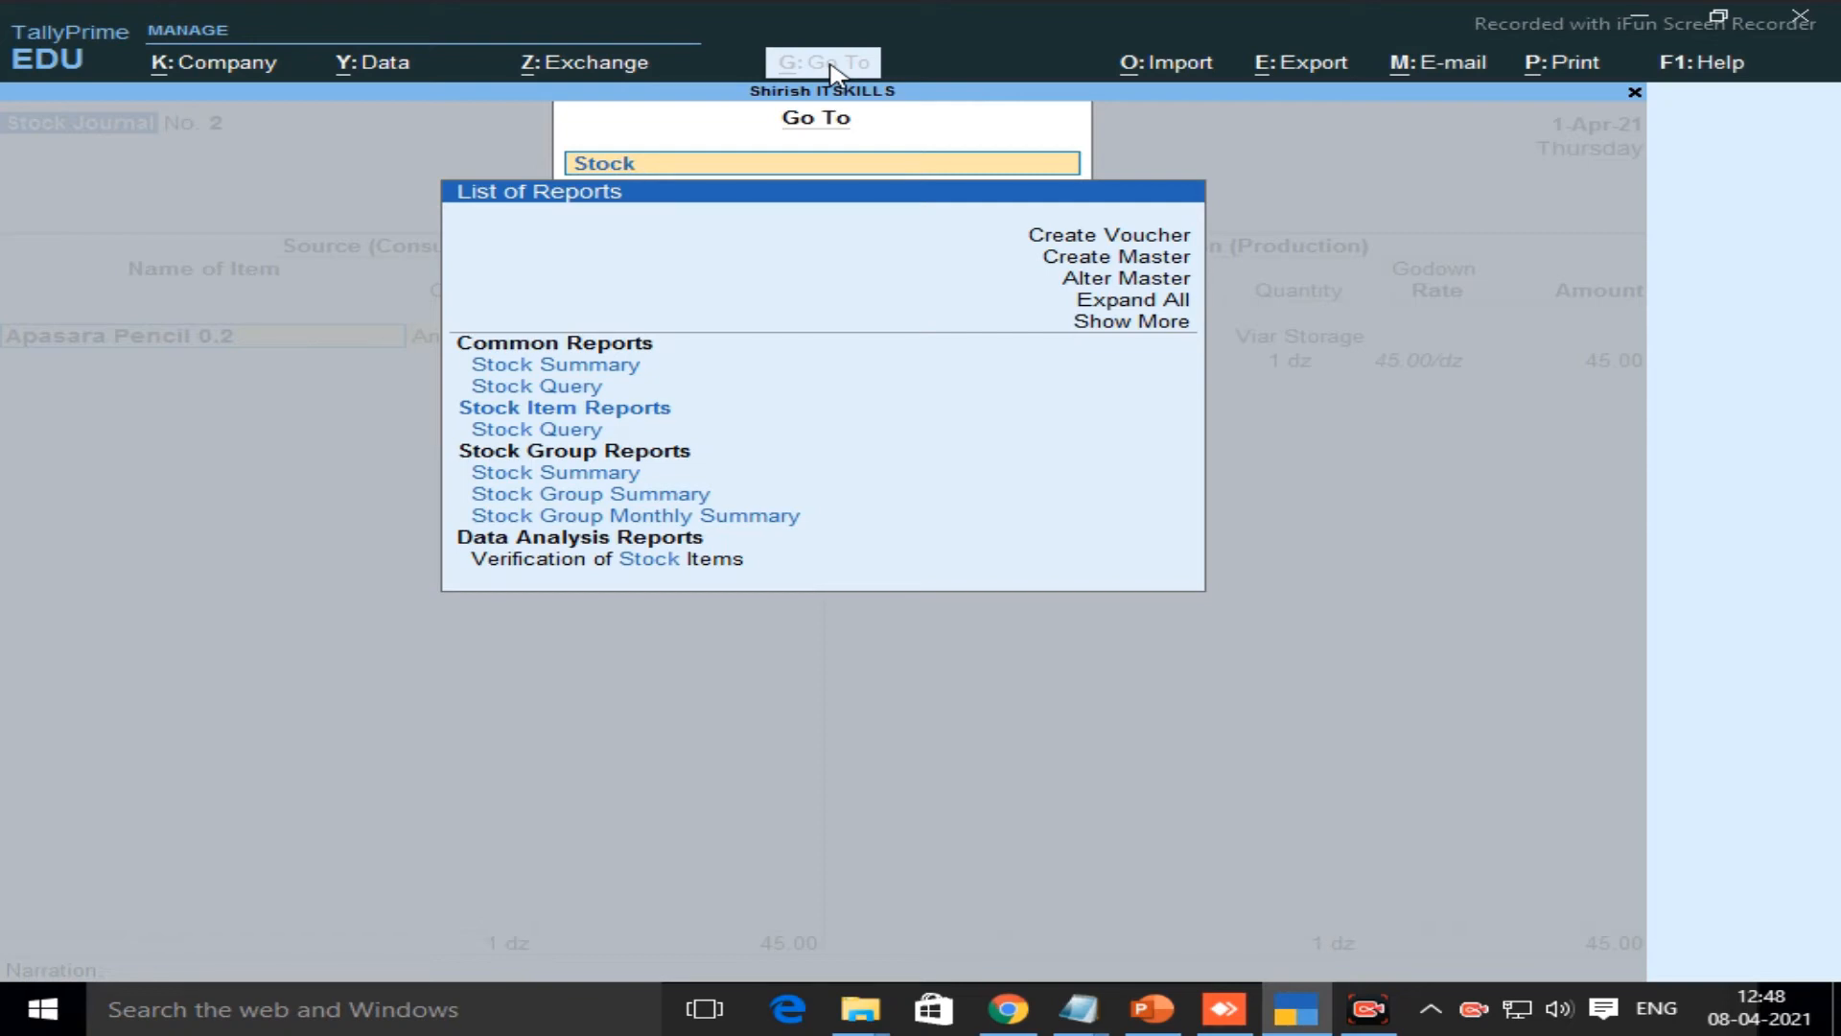
key("Down")
key("Down")
key("Down")
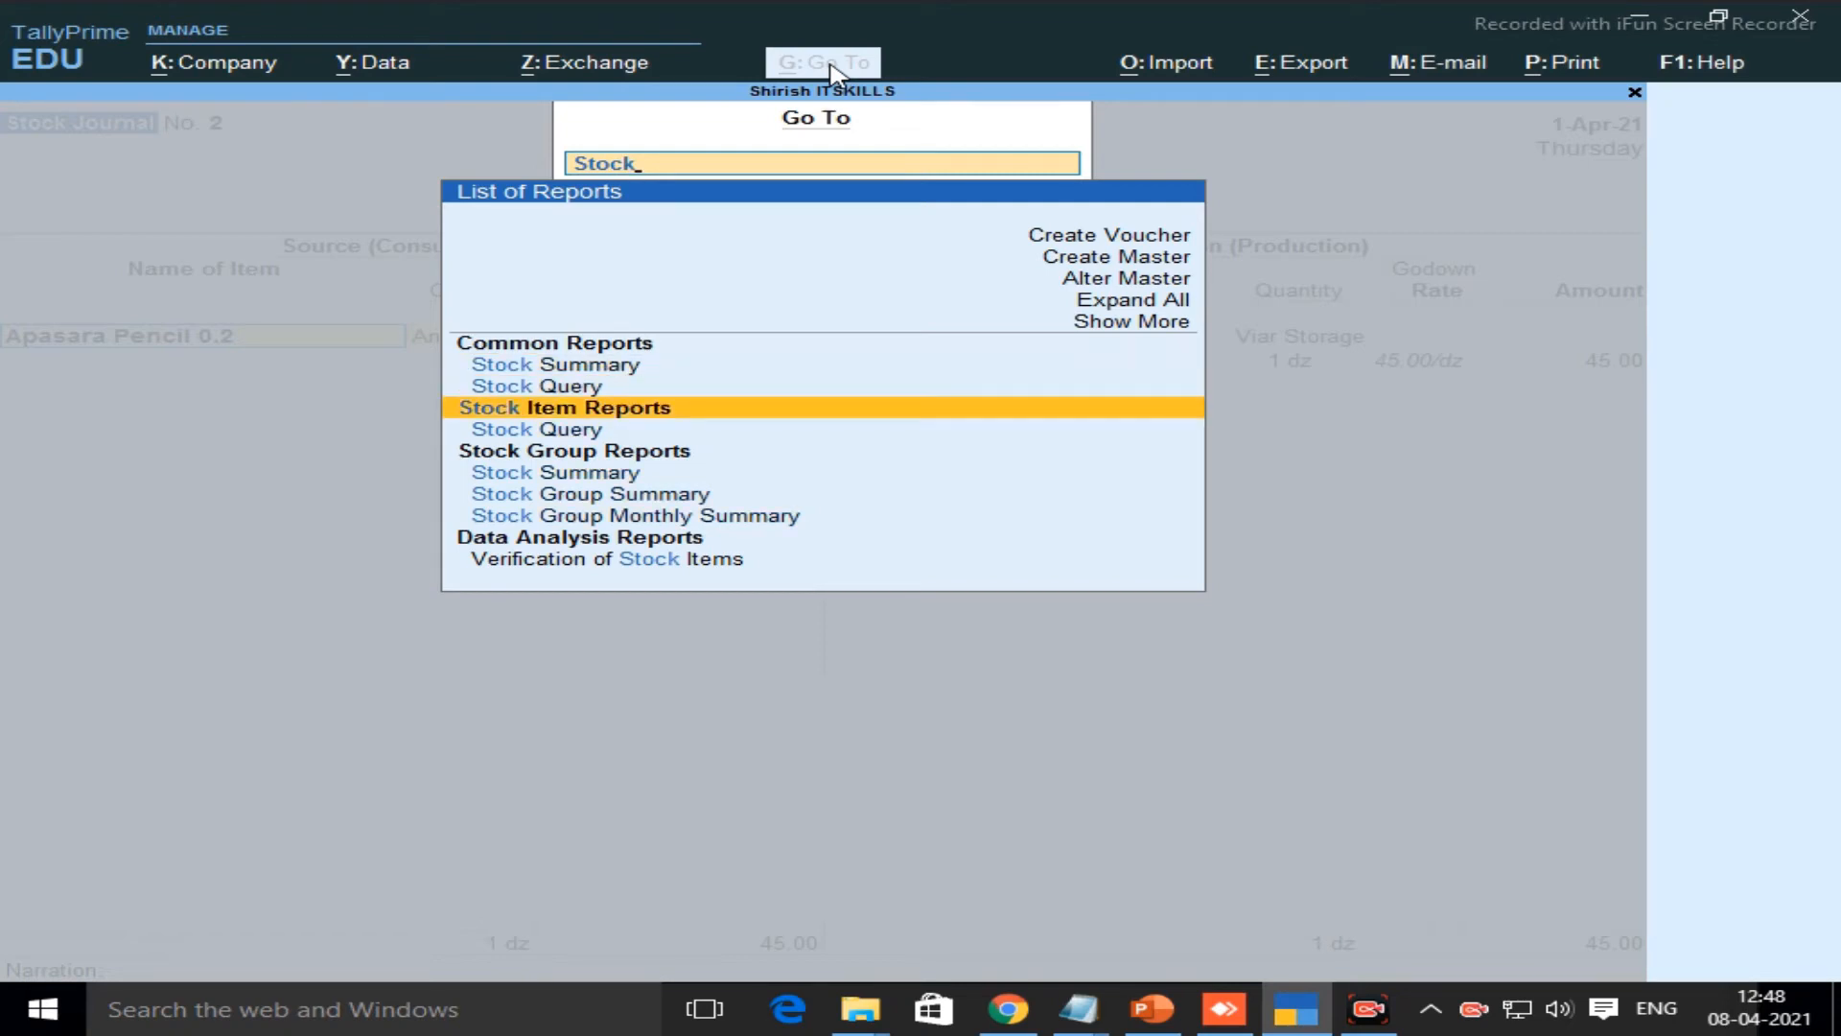
key("Up")
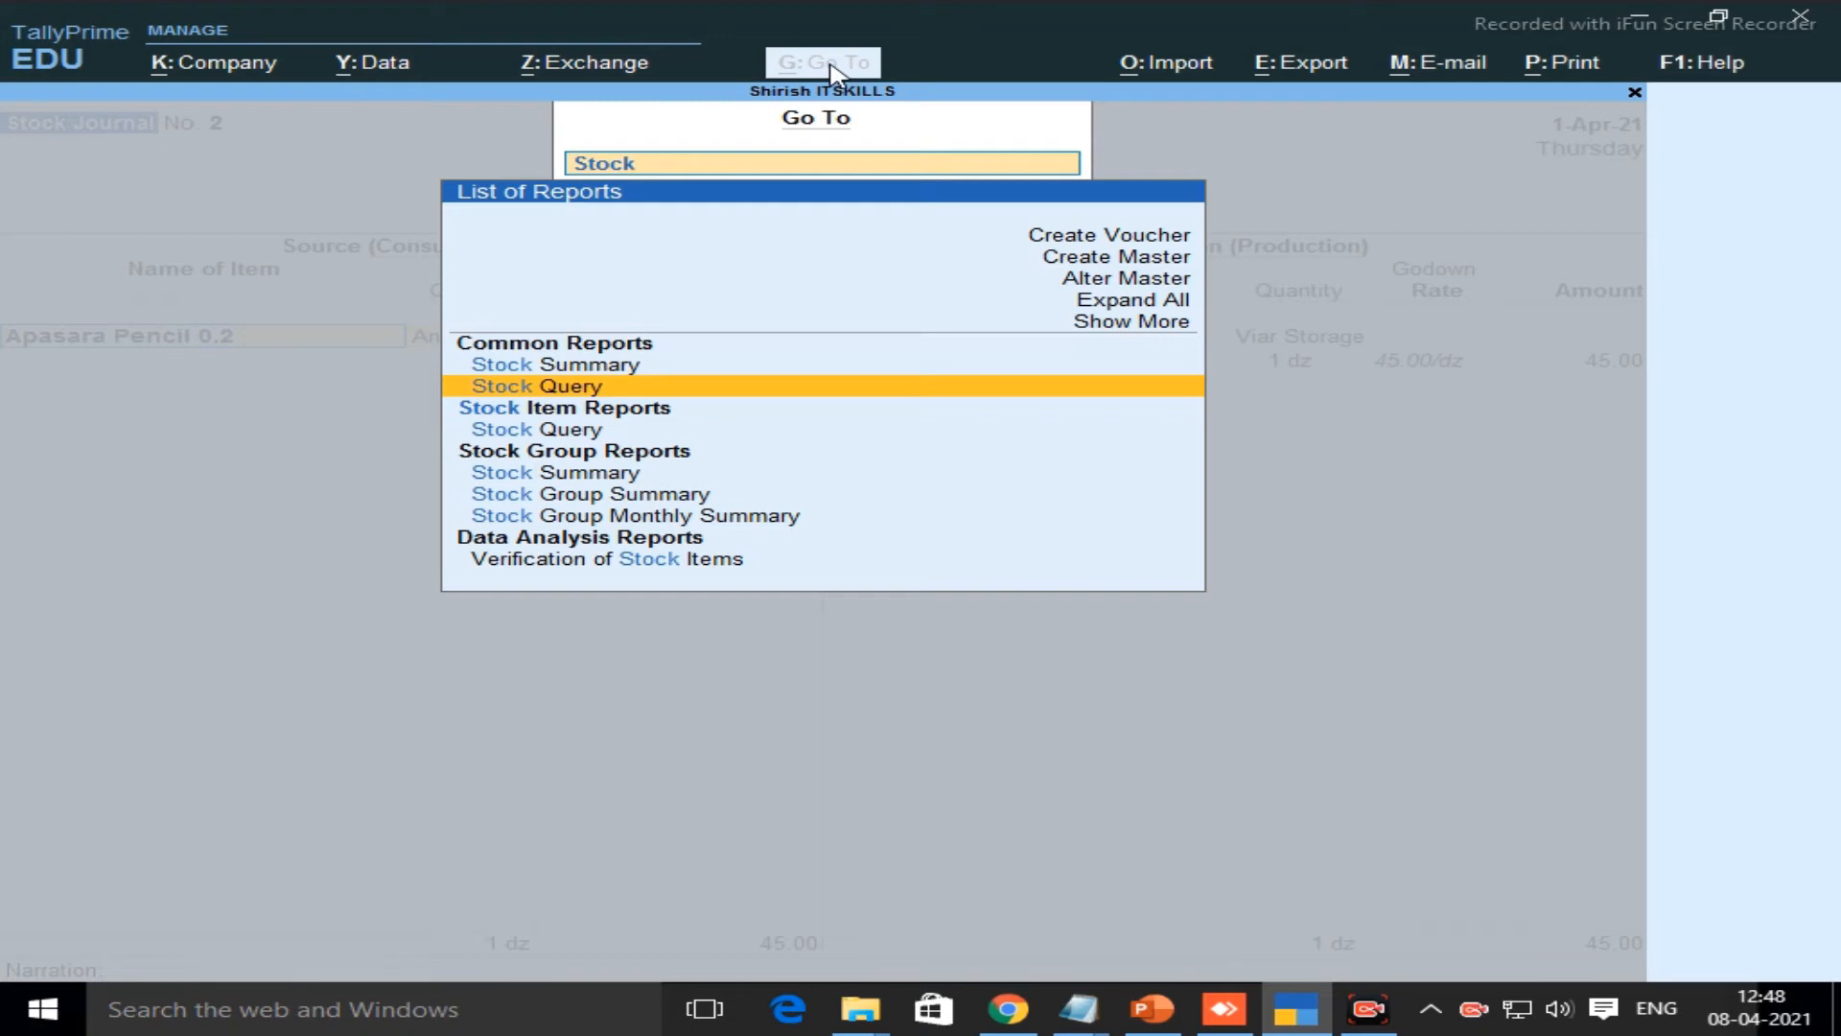
key("BackSpace")
key("BackSpace")
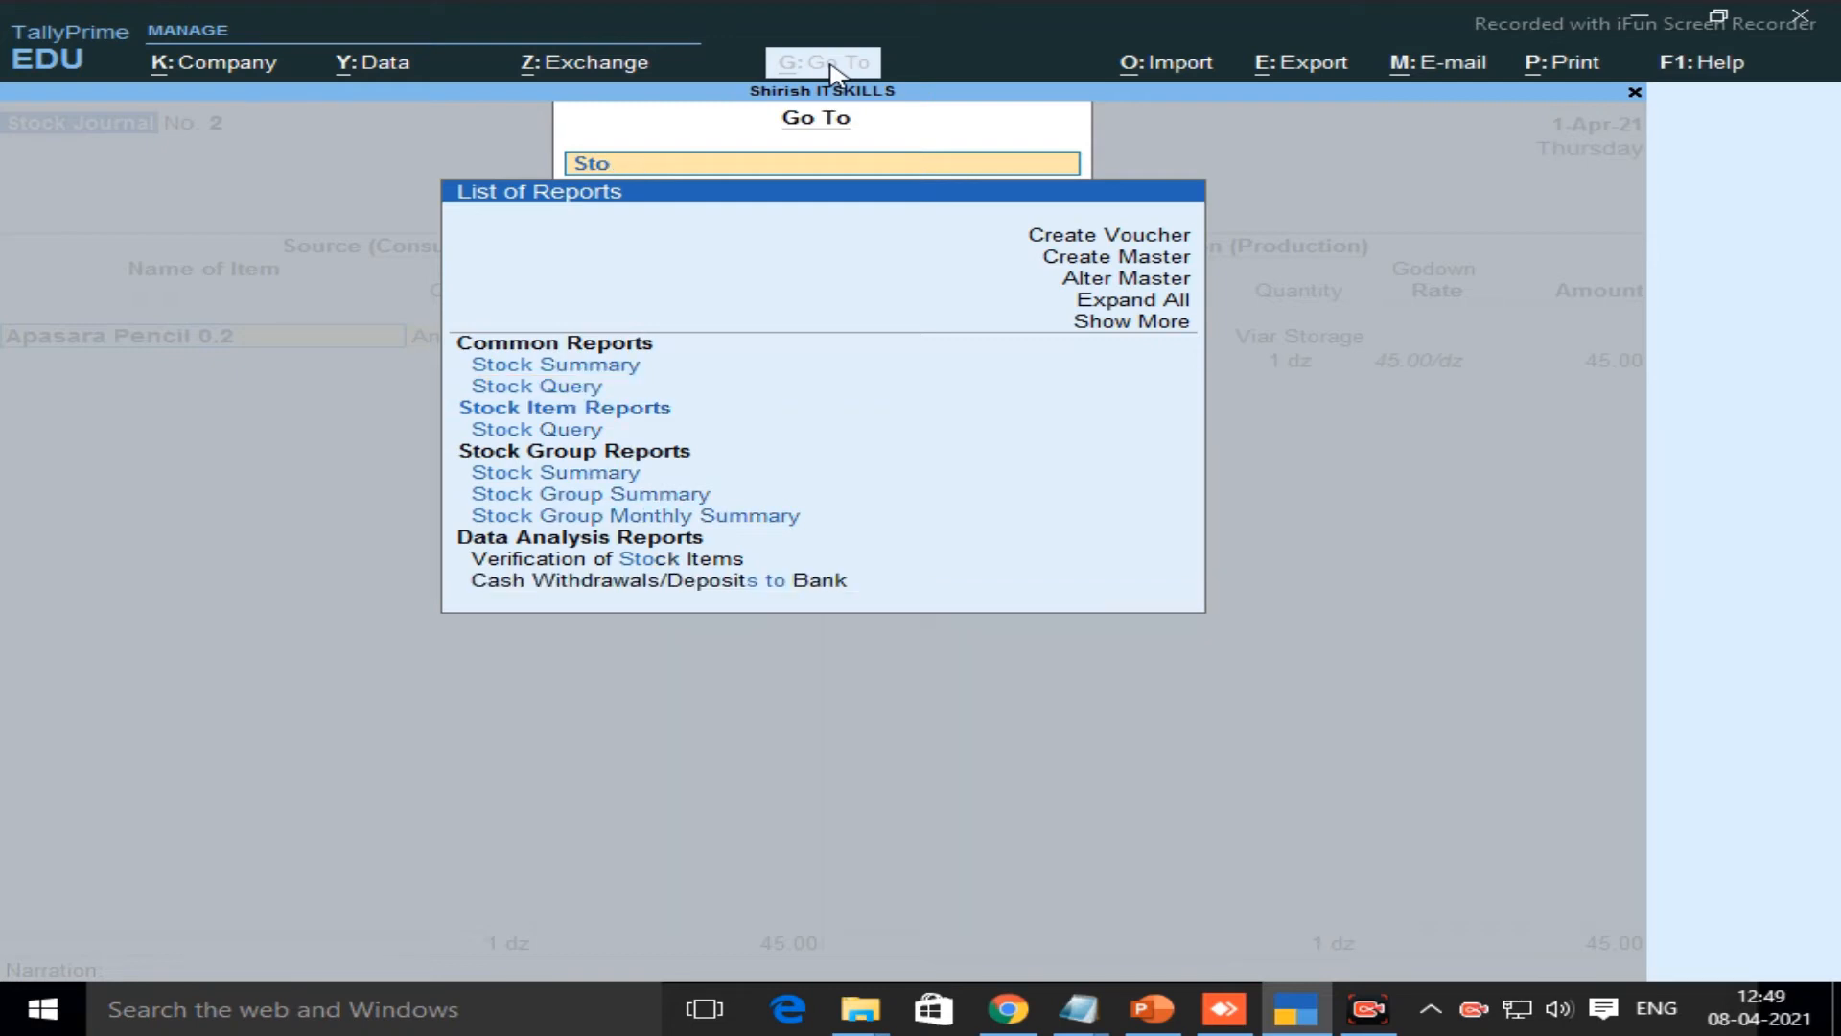
key("BackSpace")
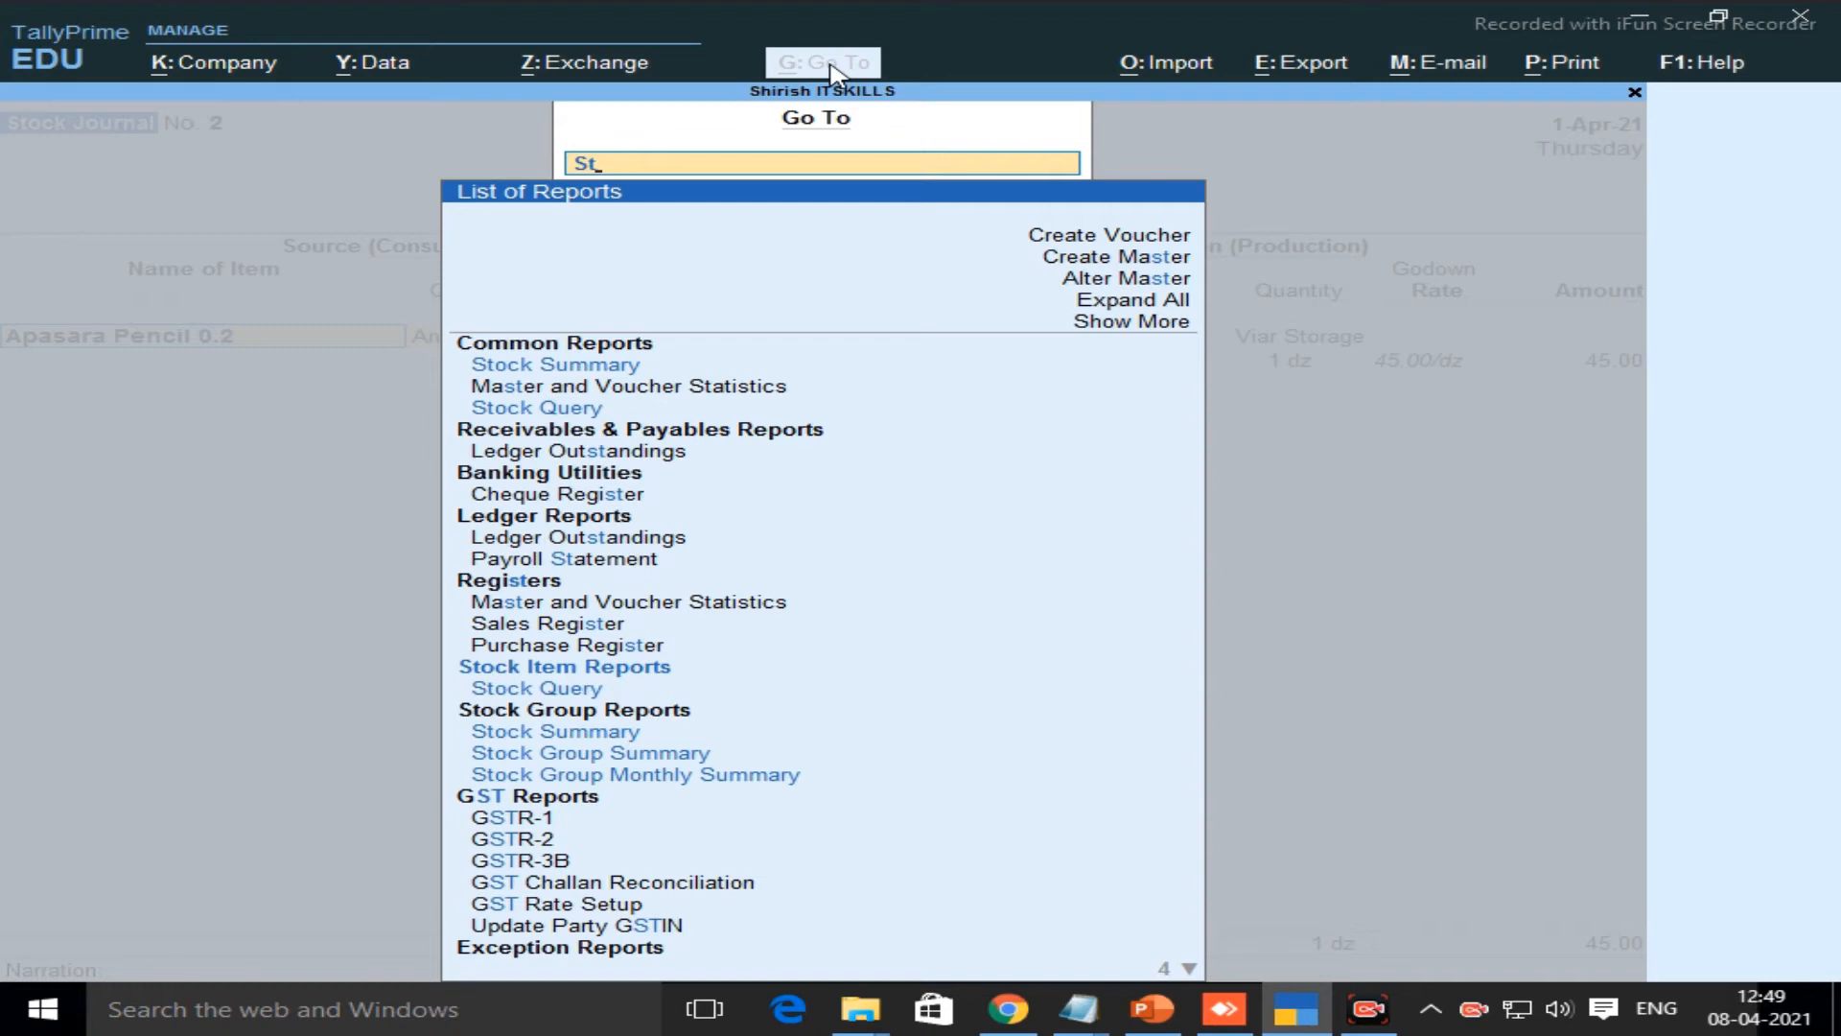
type("ock")
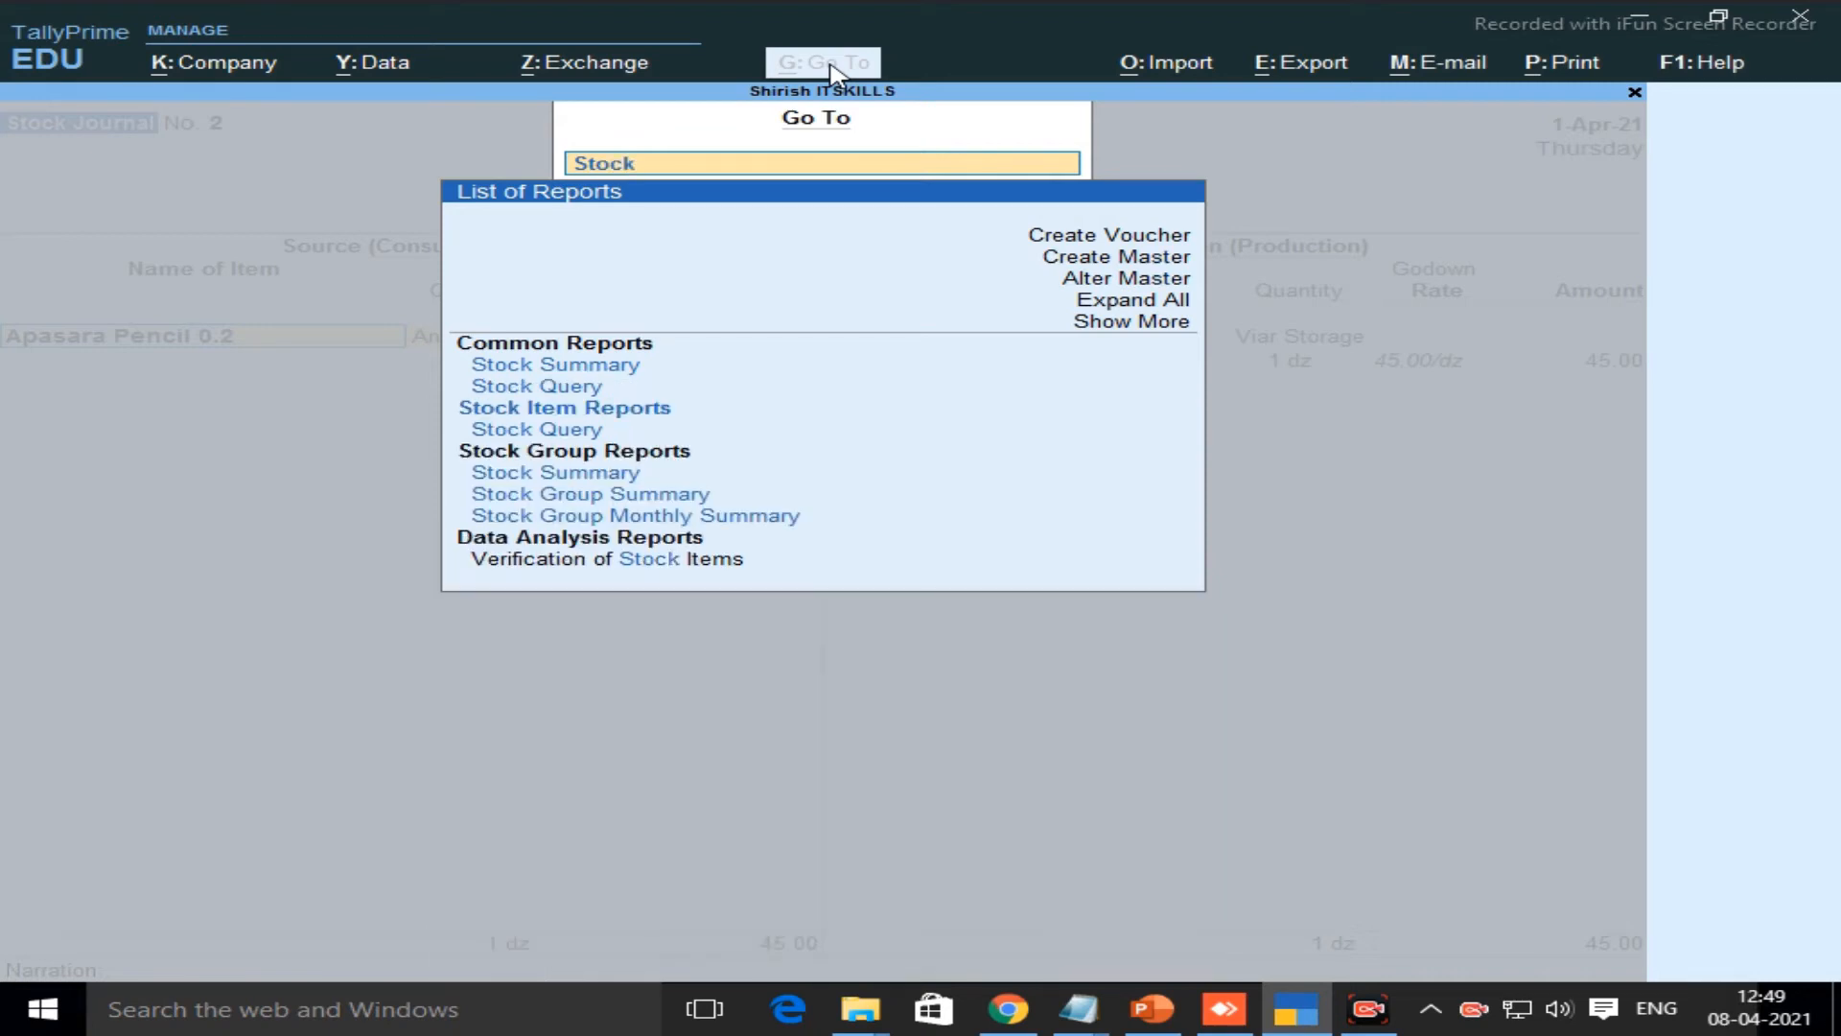
type("j")
key("BackSpace")
type("Jou")
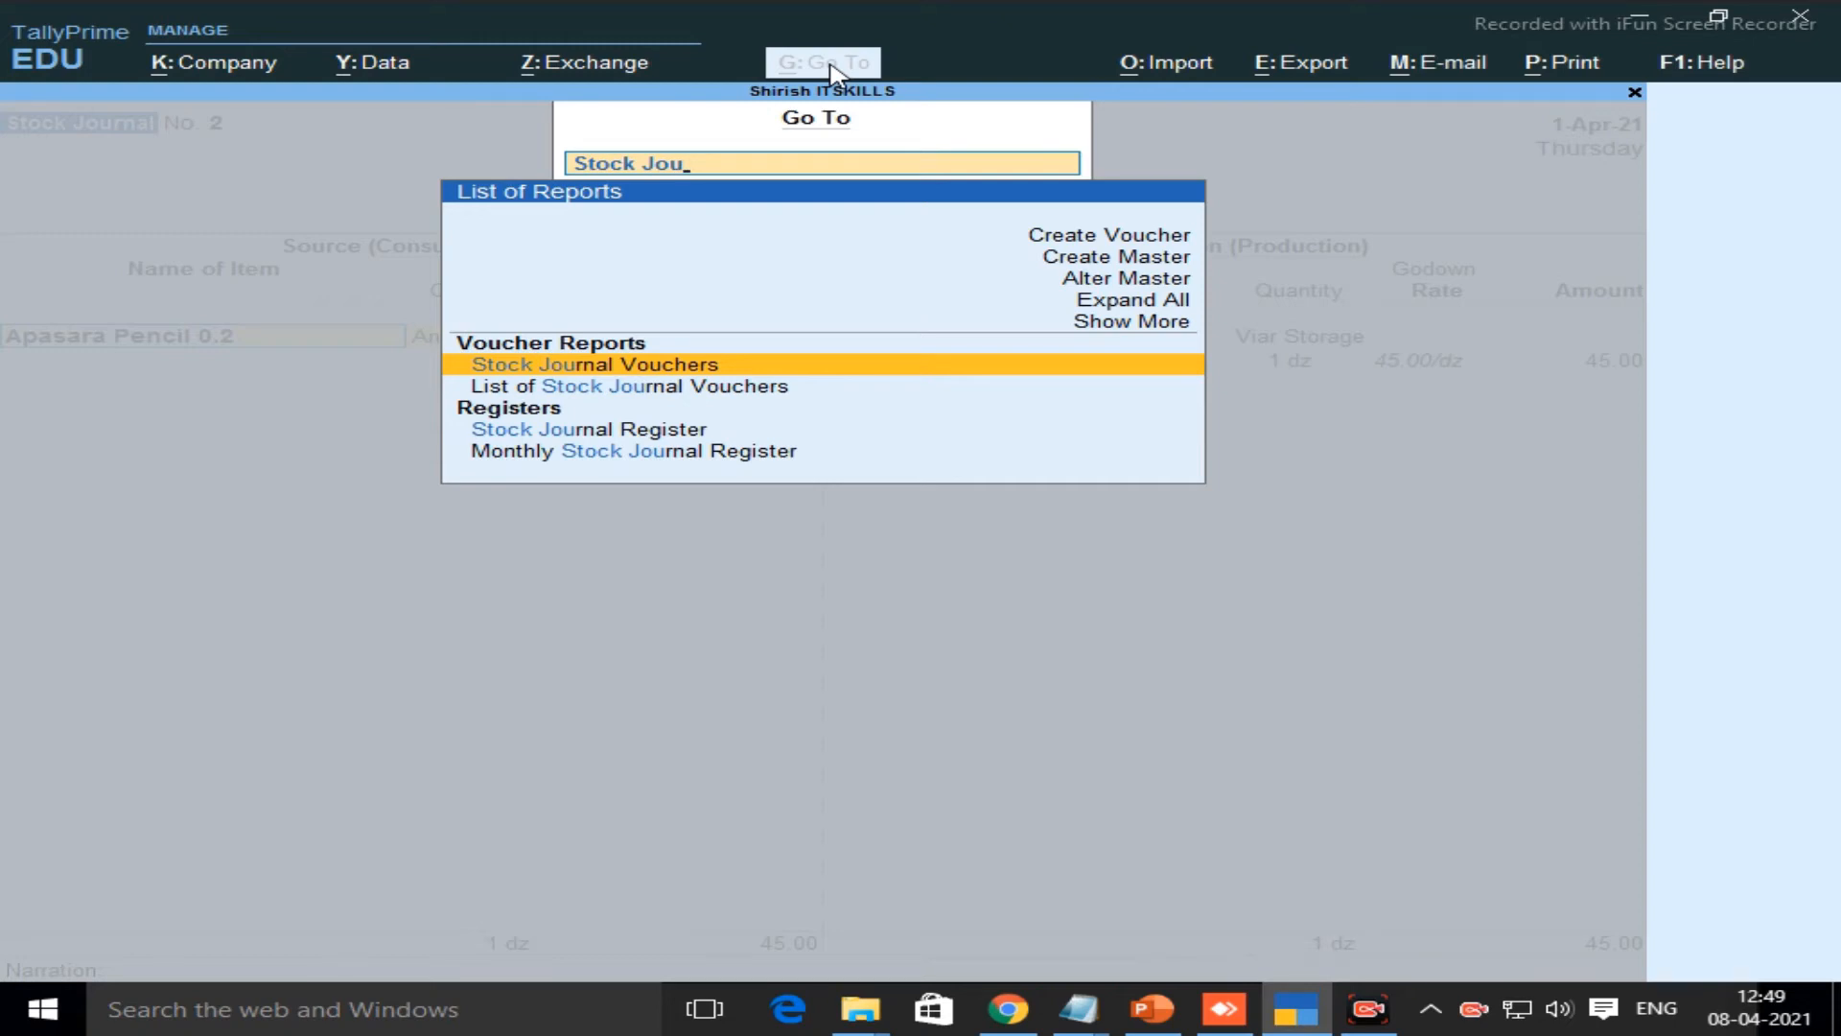
Open the Stock Journal Vouchers report, view voucher No. 1 for Camline Compass Box, and return to the Gateway of Tally
key("Return")
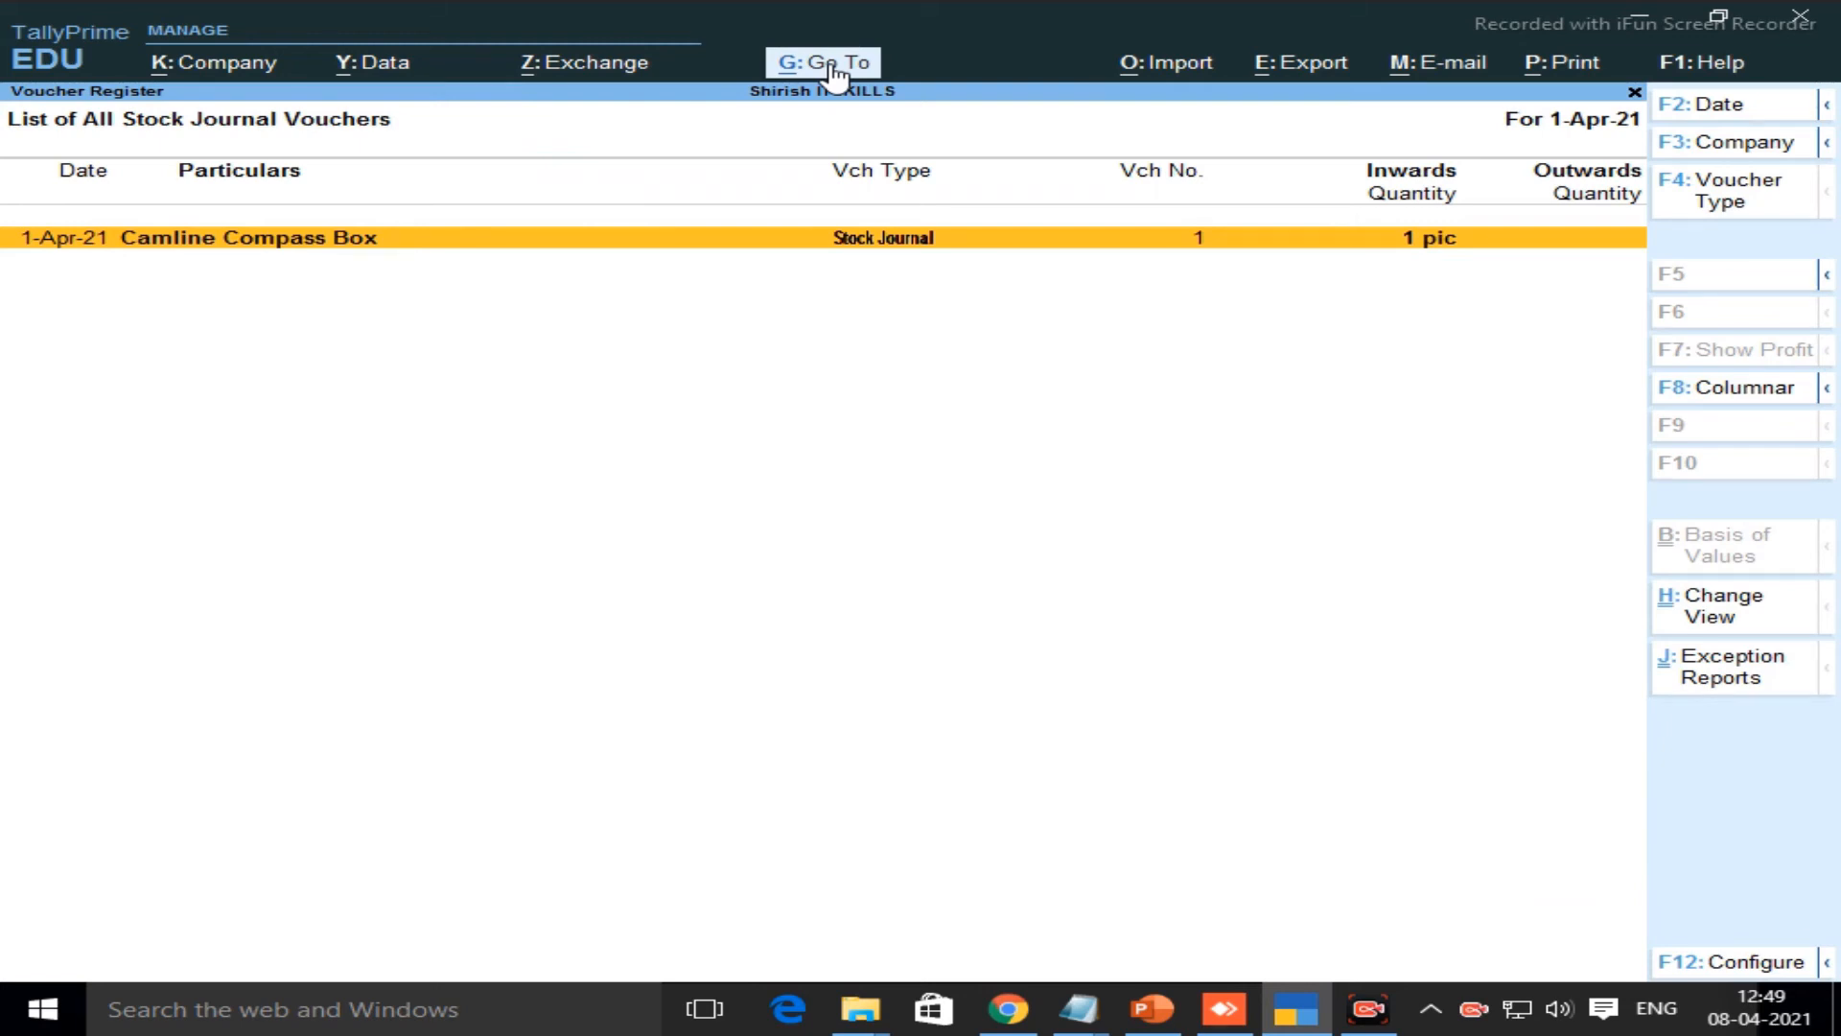
key("Return")
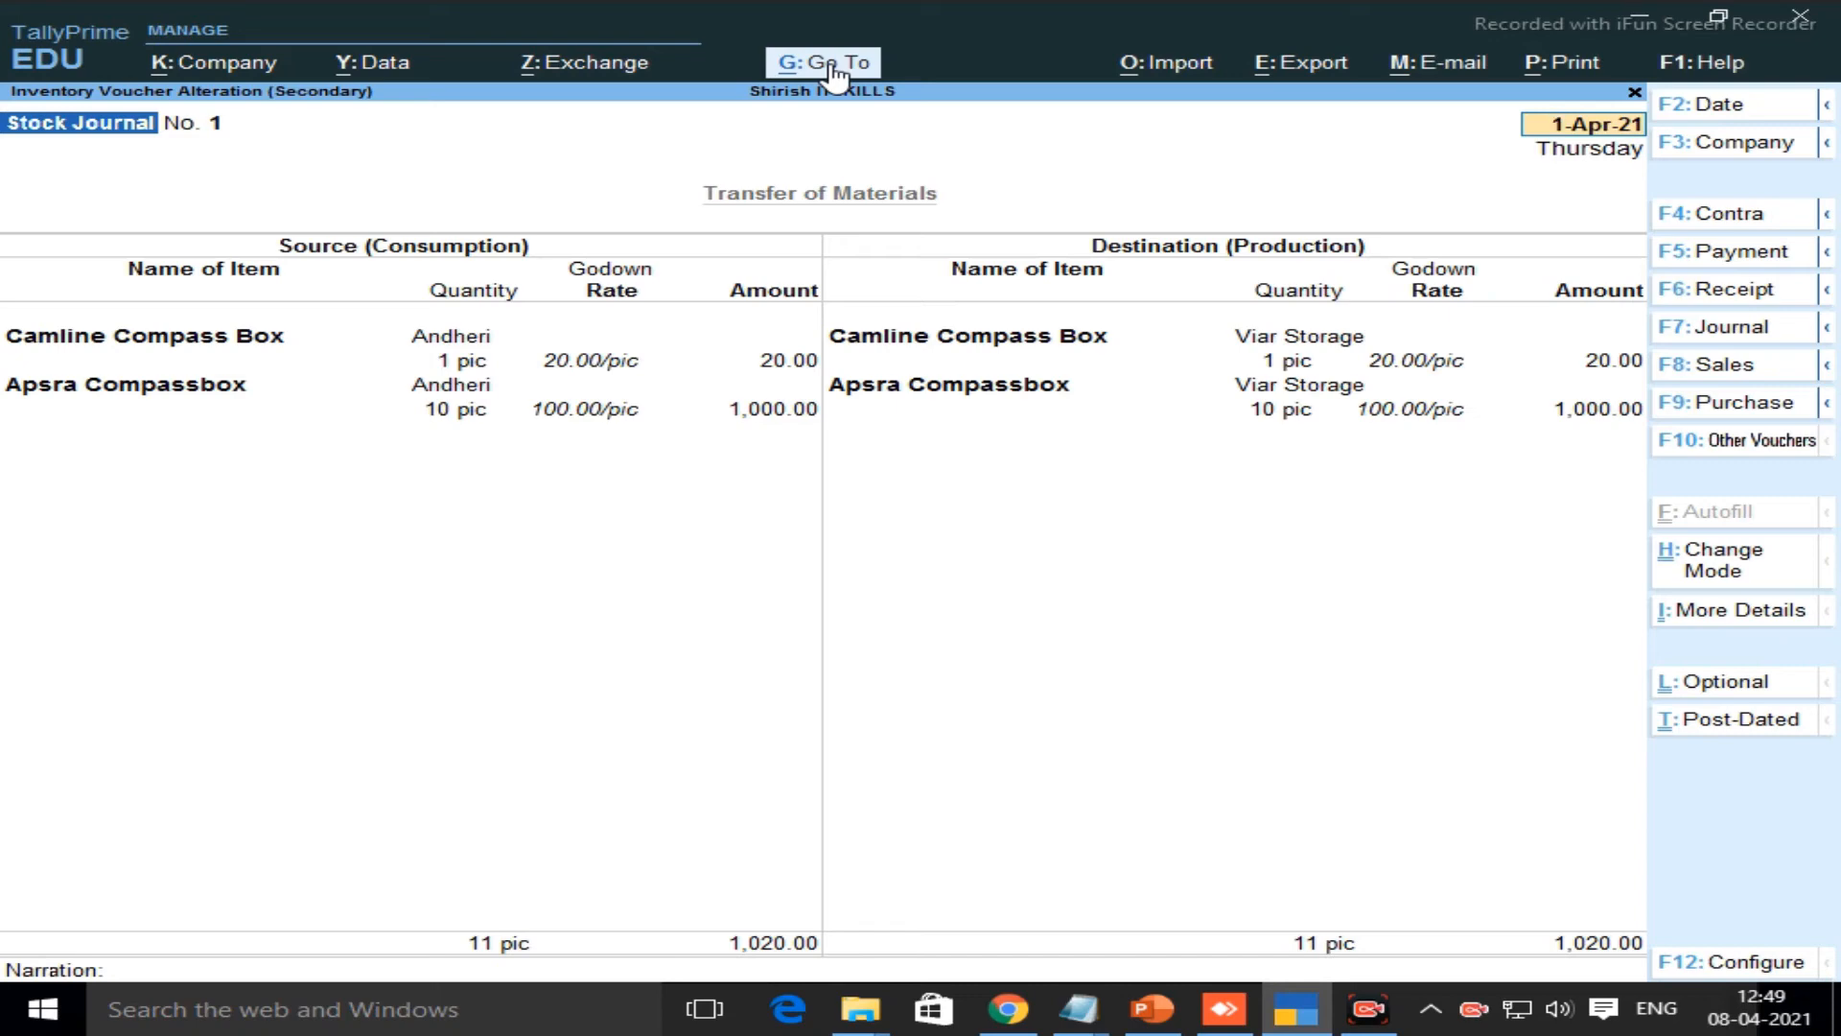
key("Escape")
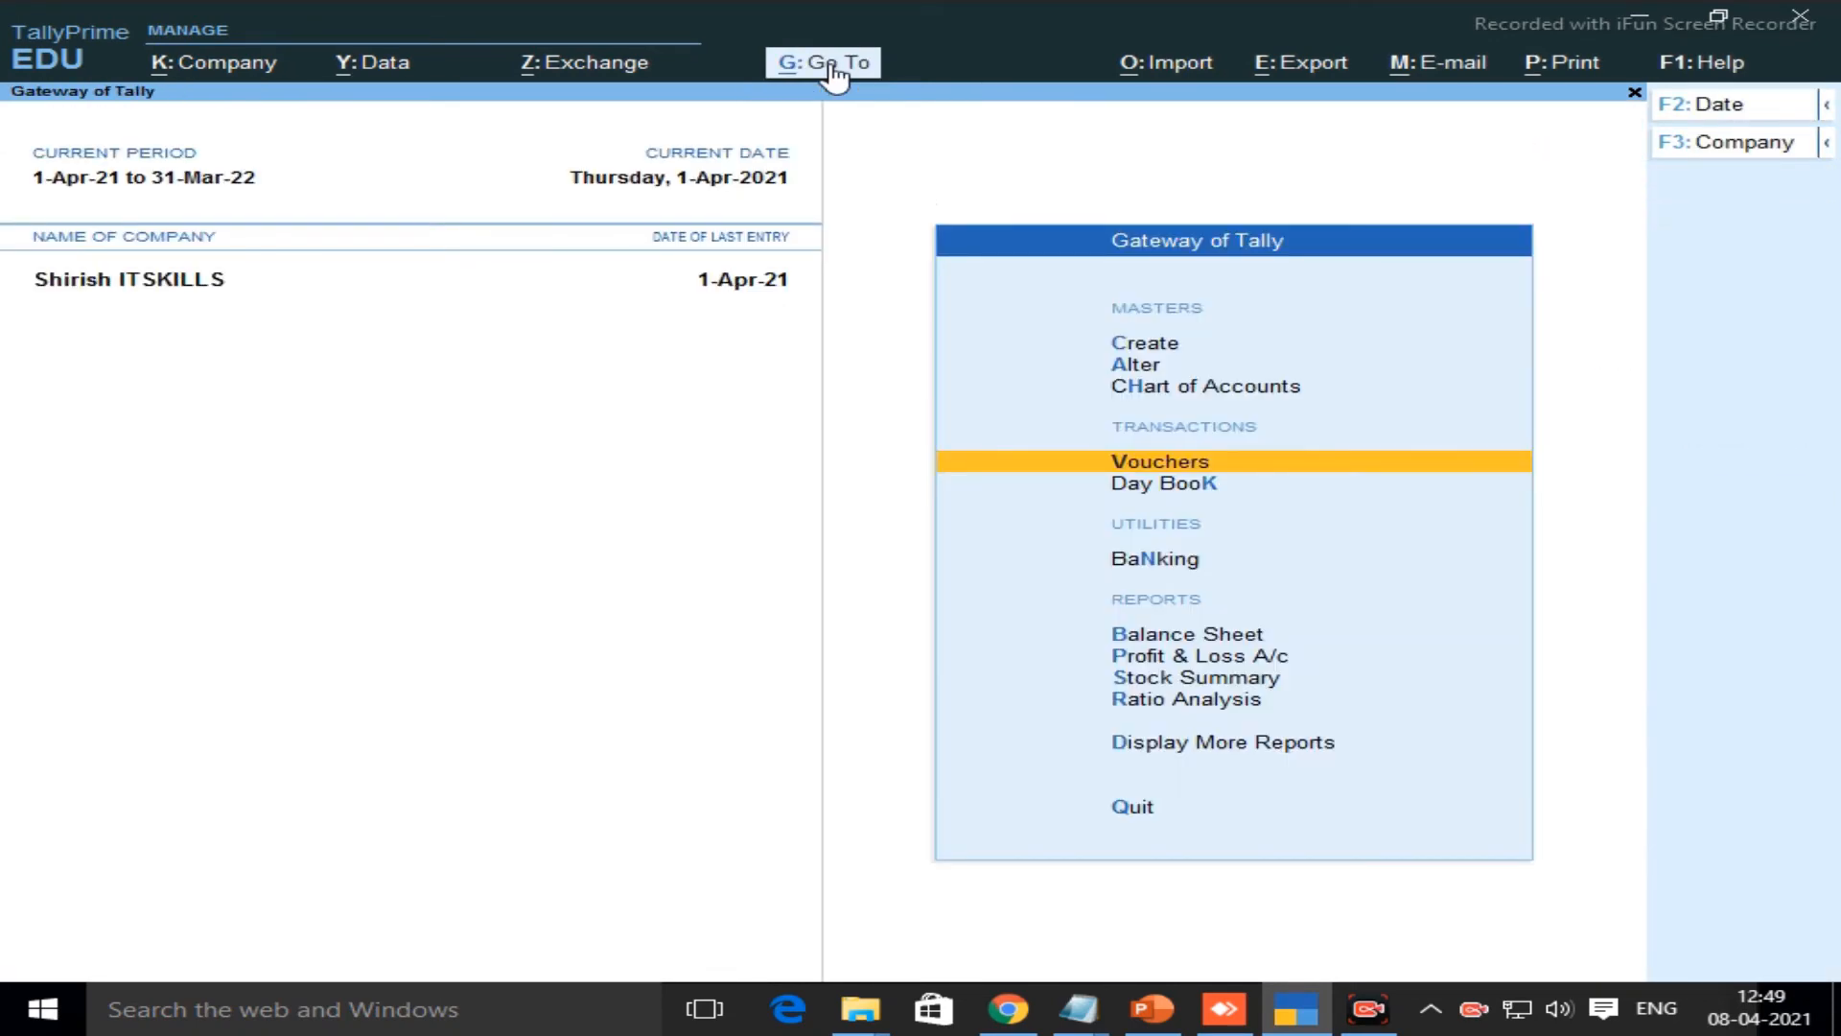
Open the Stock Journal voucher type for alteration from the list of masters
key("Up")
key("Up")
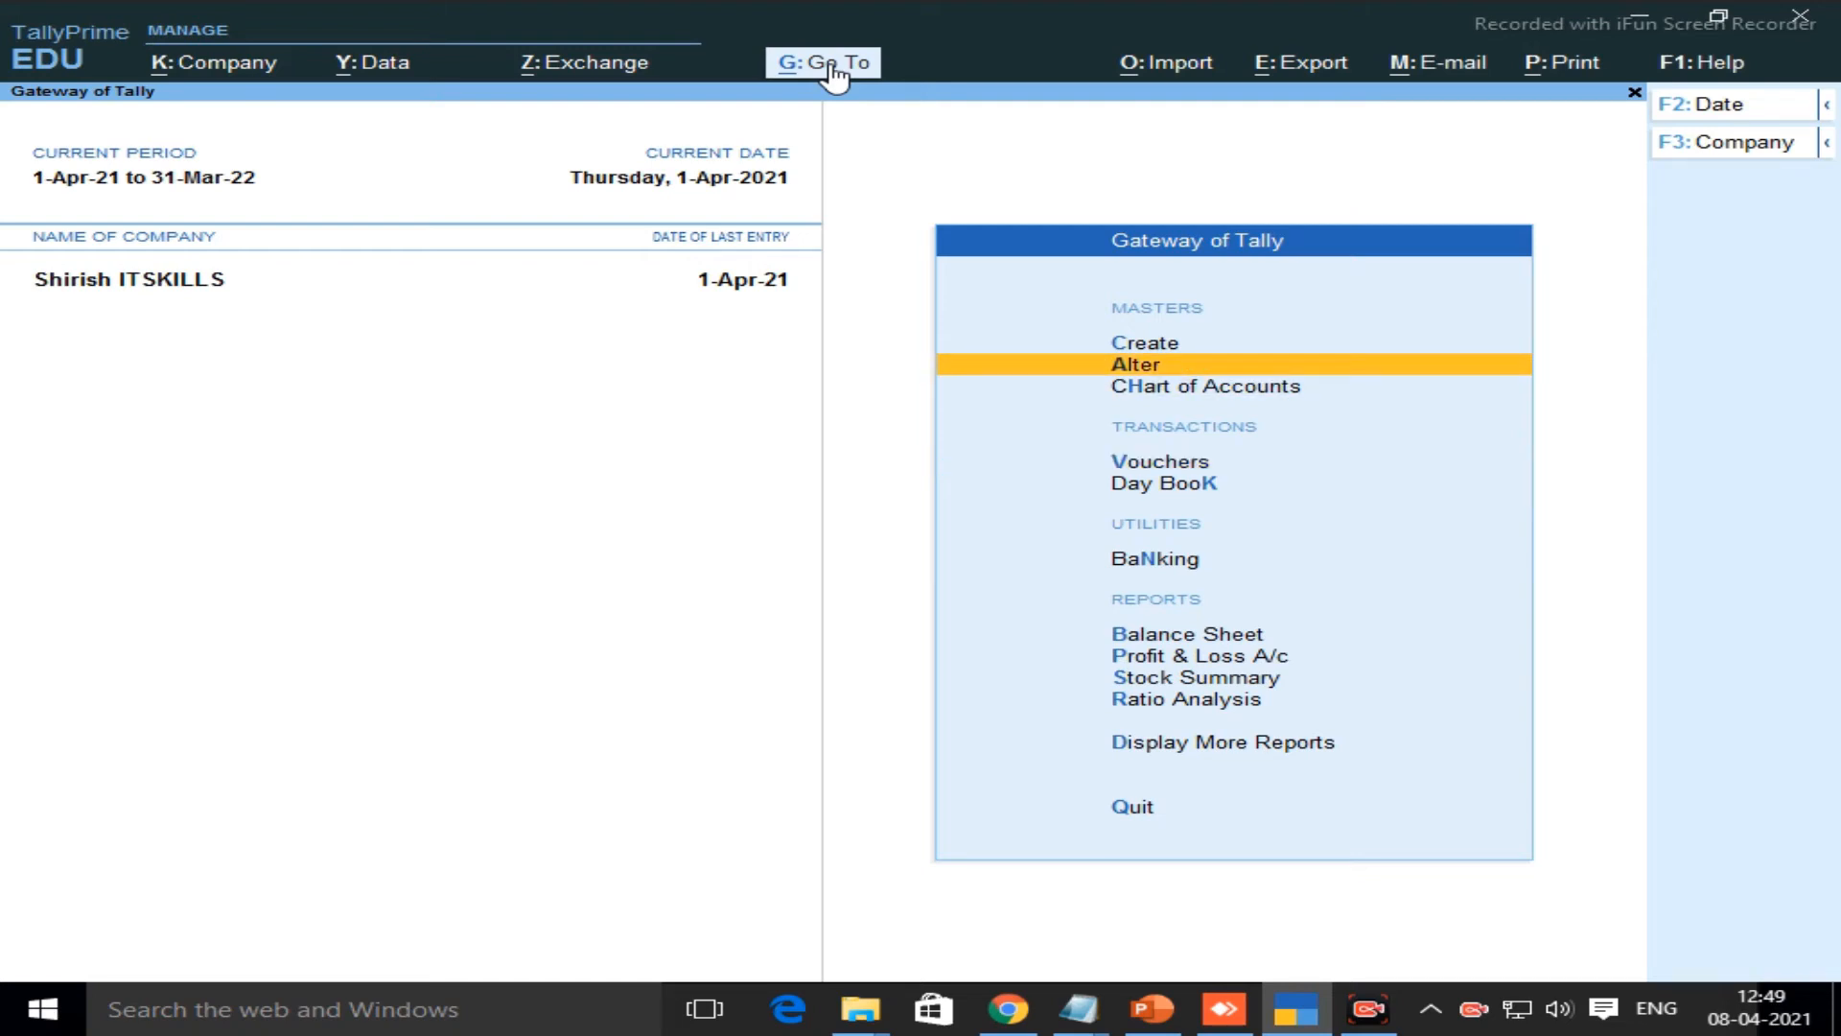
key("Return")
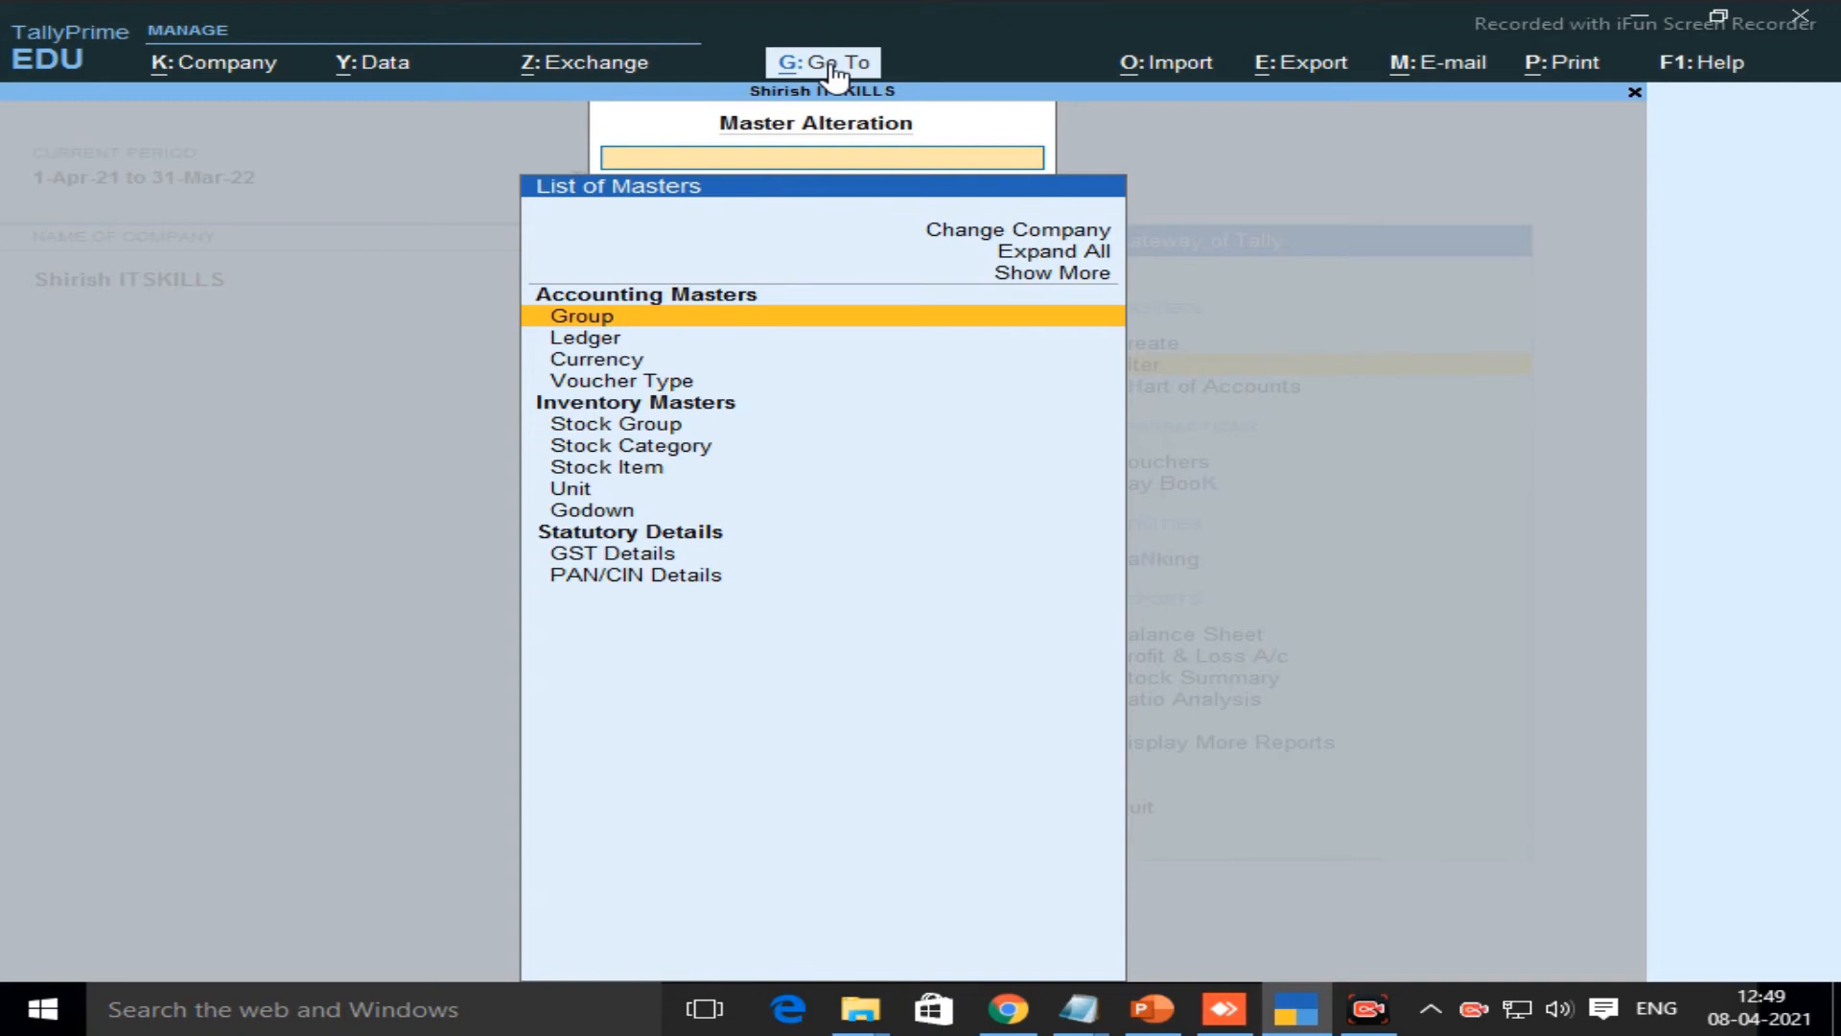
key("Down")
key("Down")
key("Down")
key("Down")
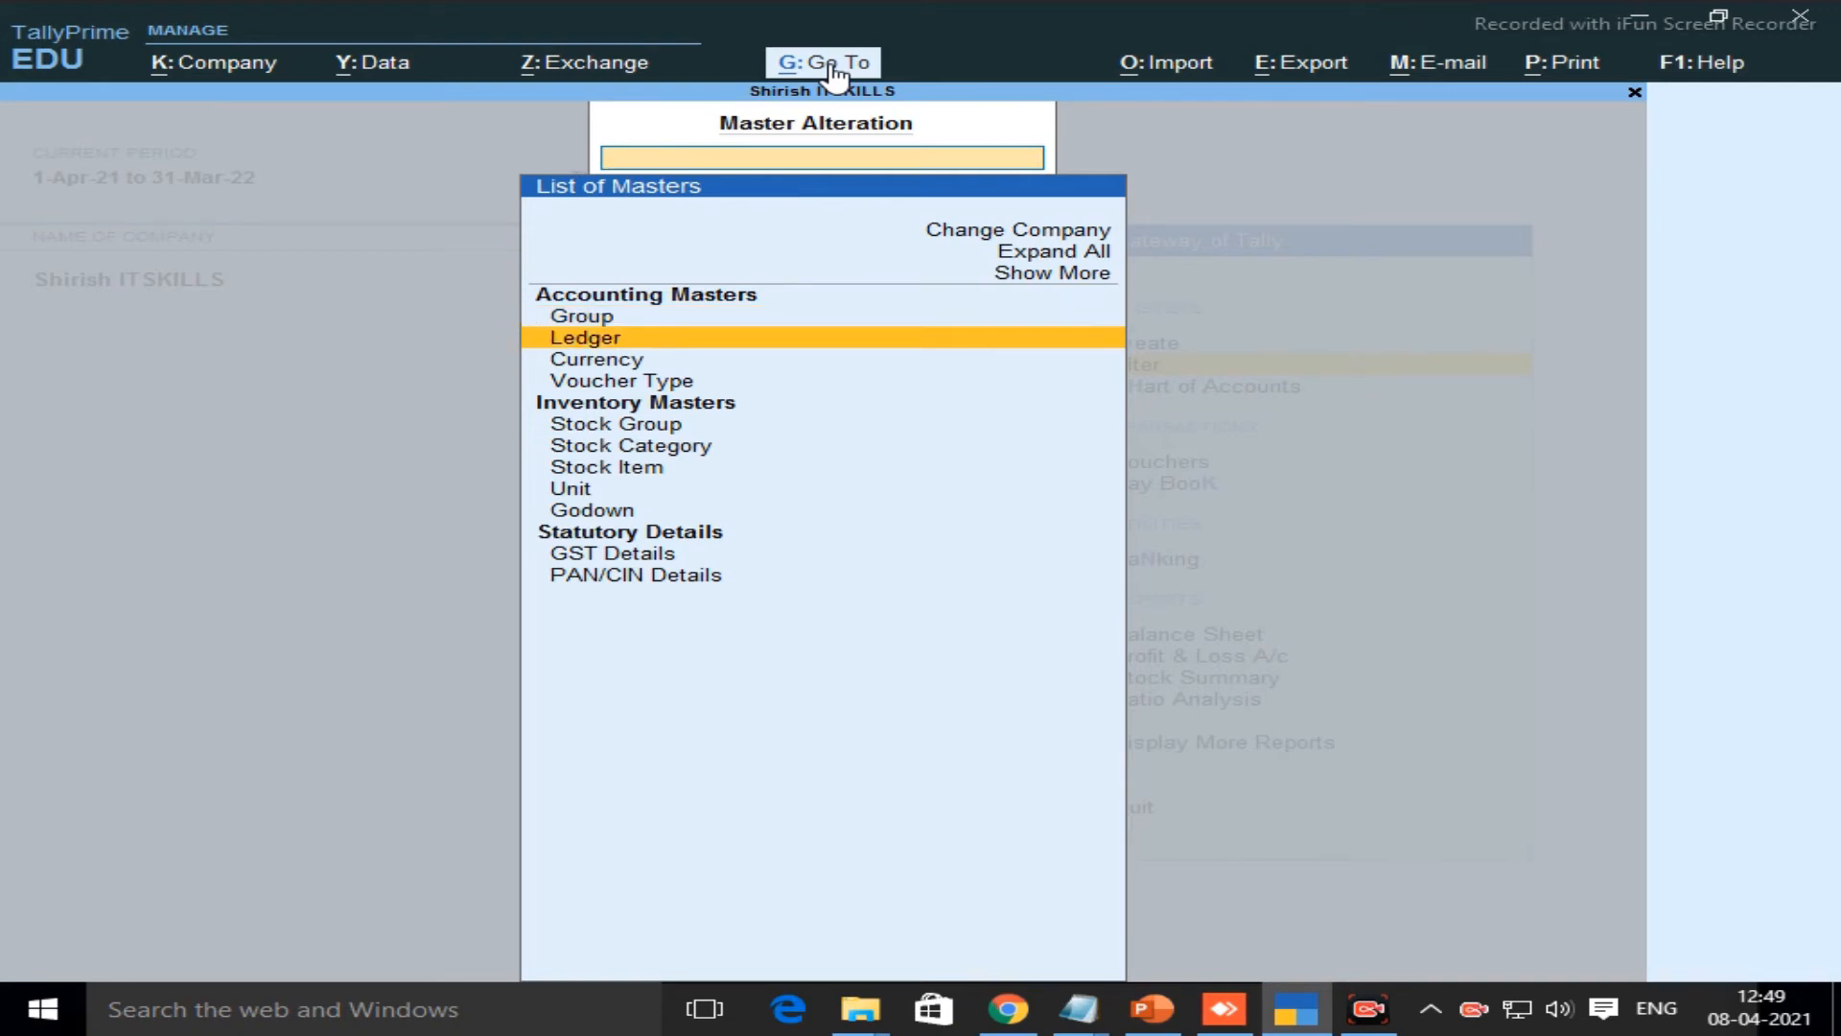
key("Up")
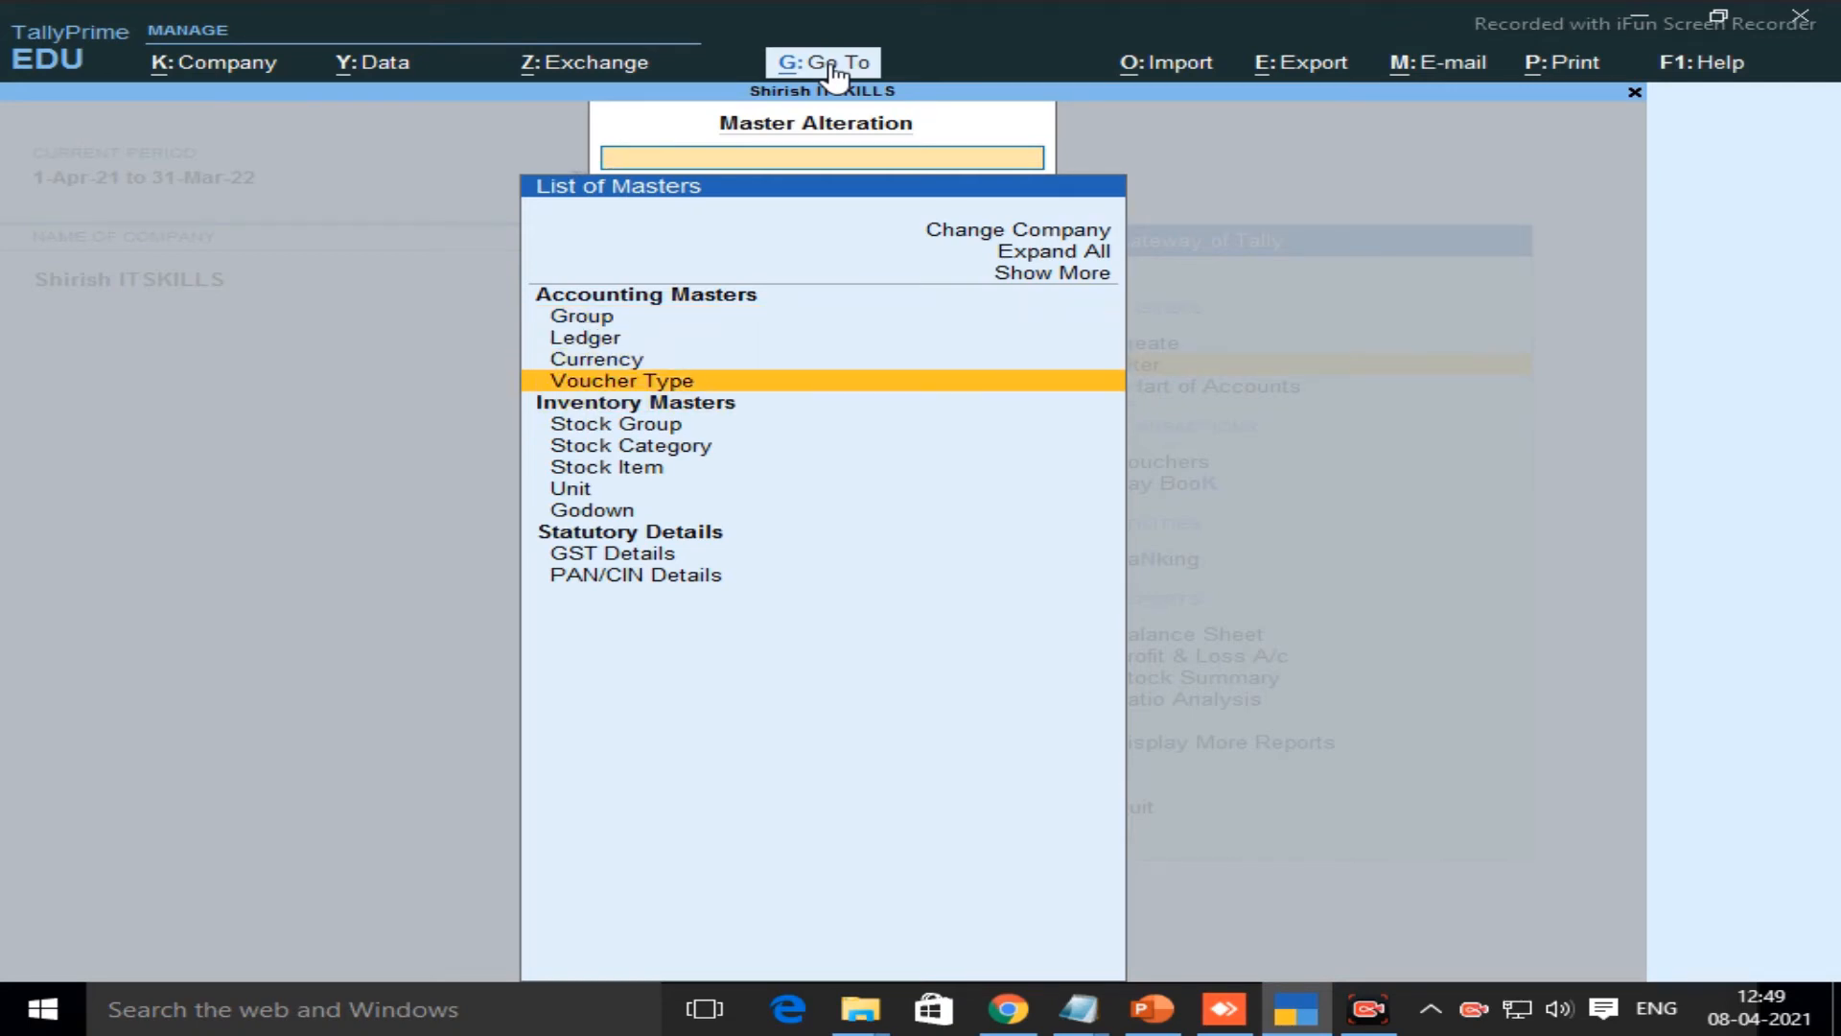
key("Return")
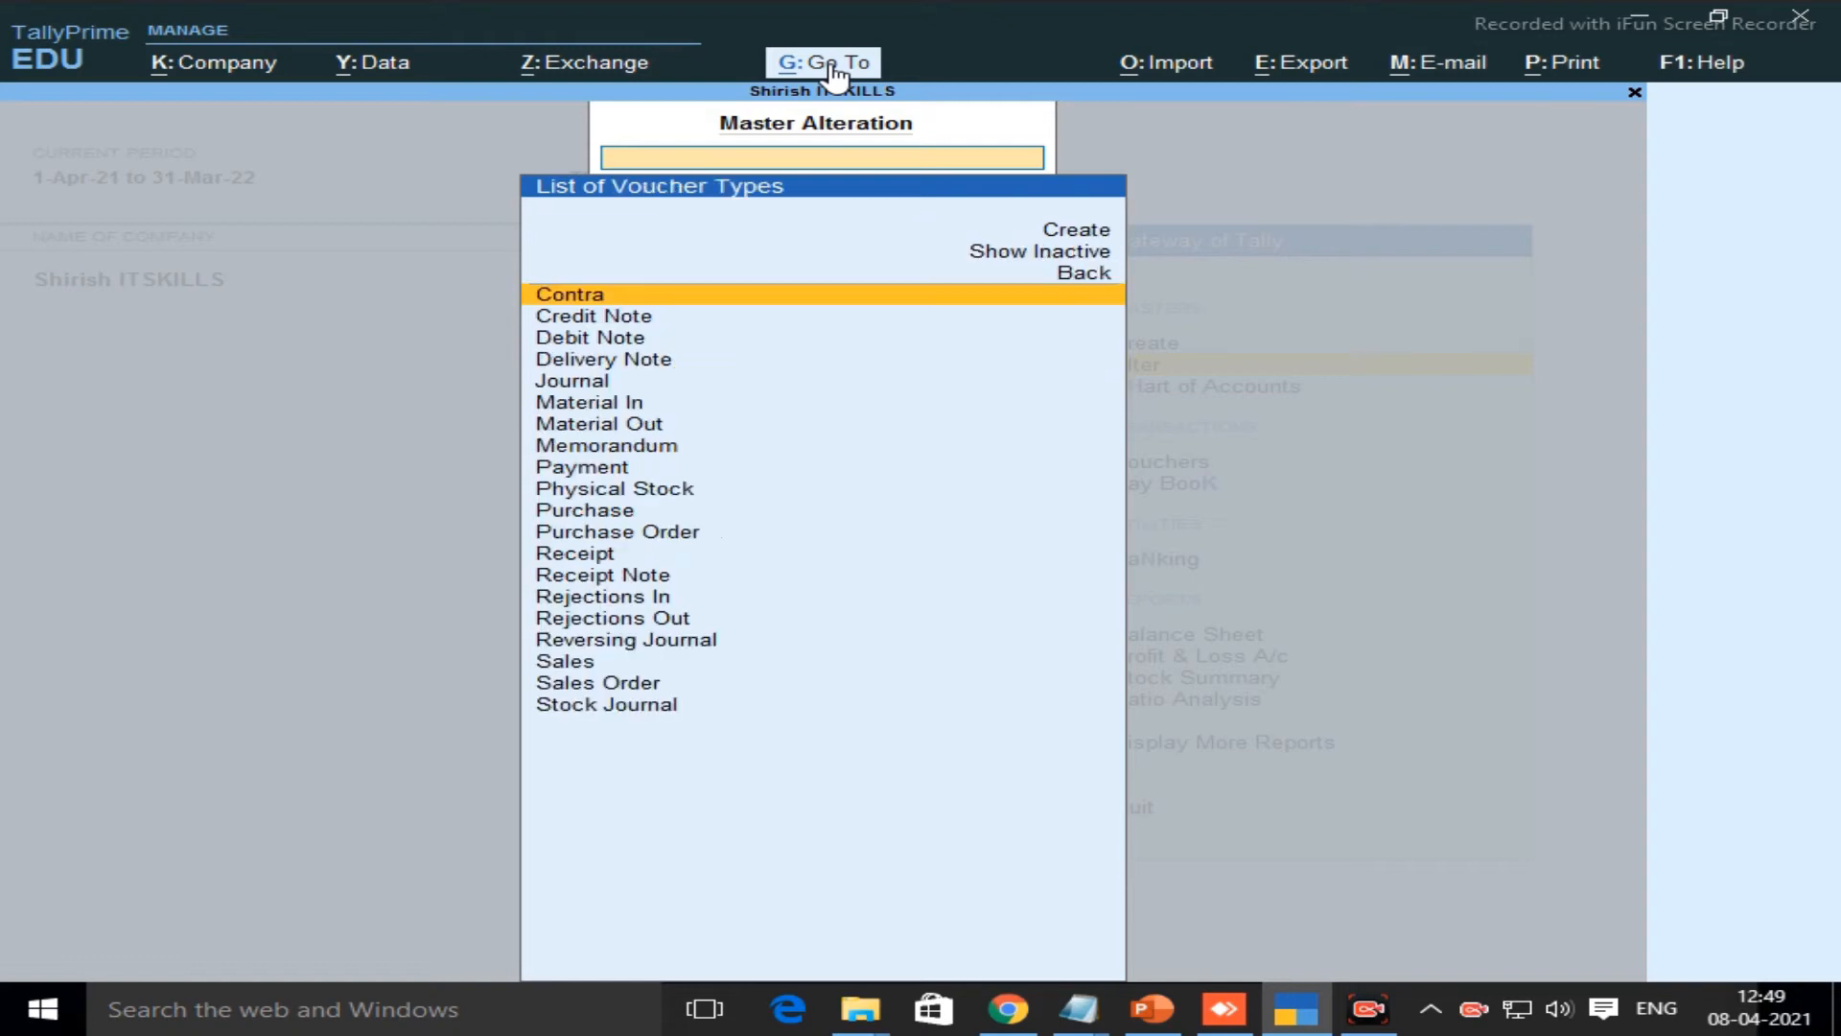
type("Sto")
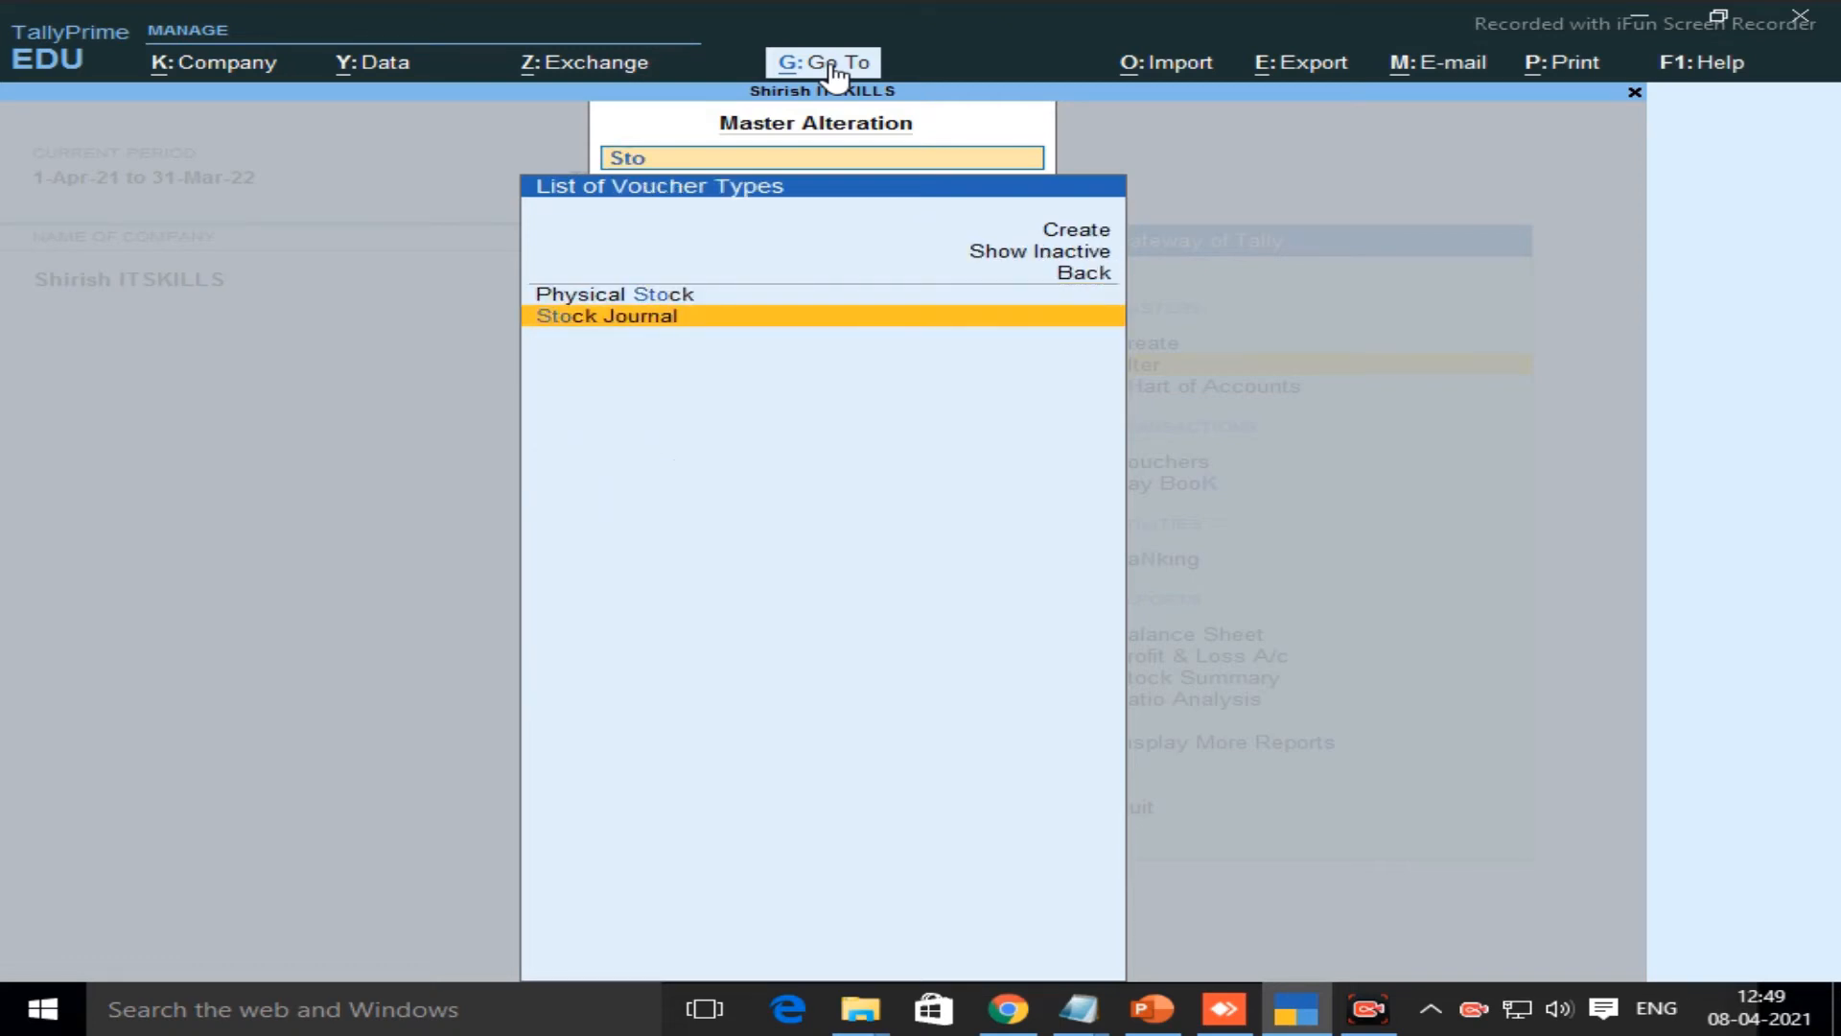
key("Return")
key("Return")
key("Return")
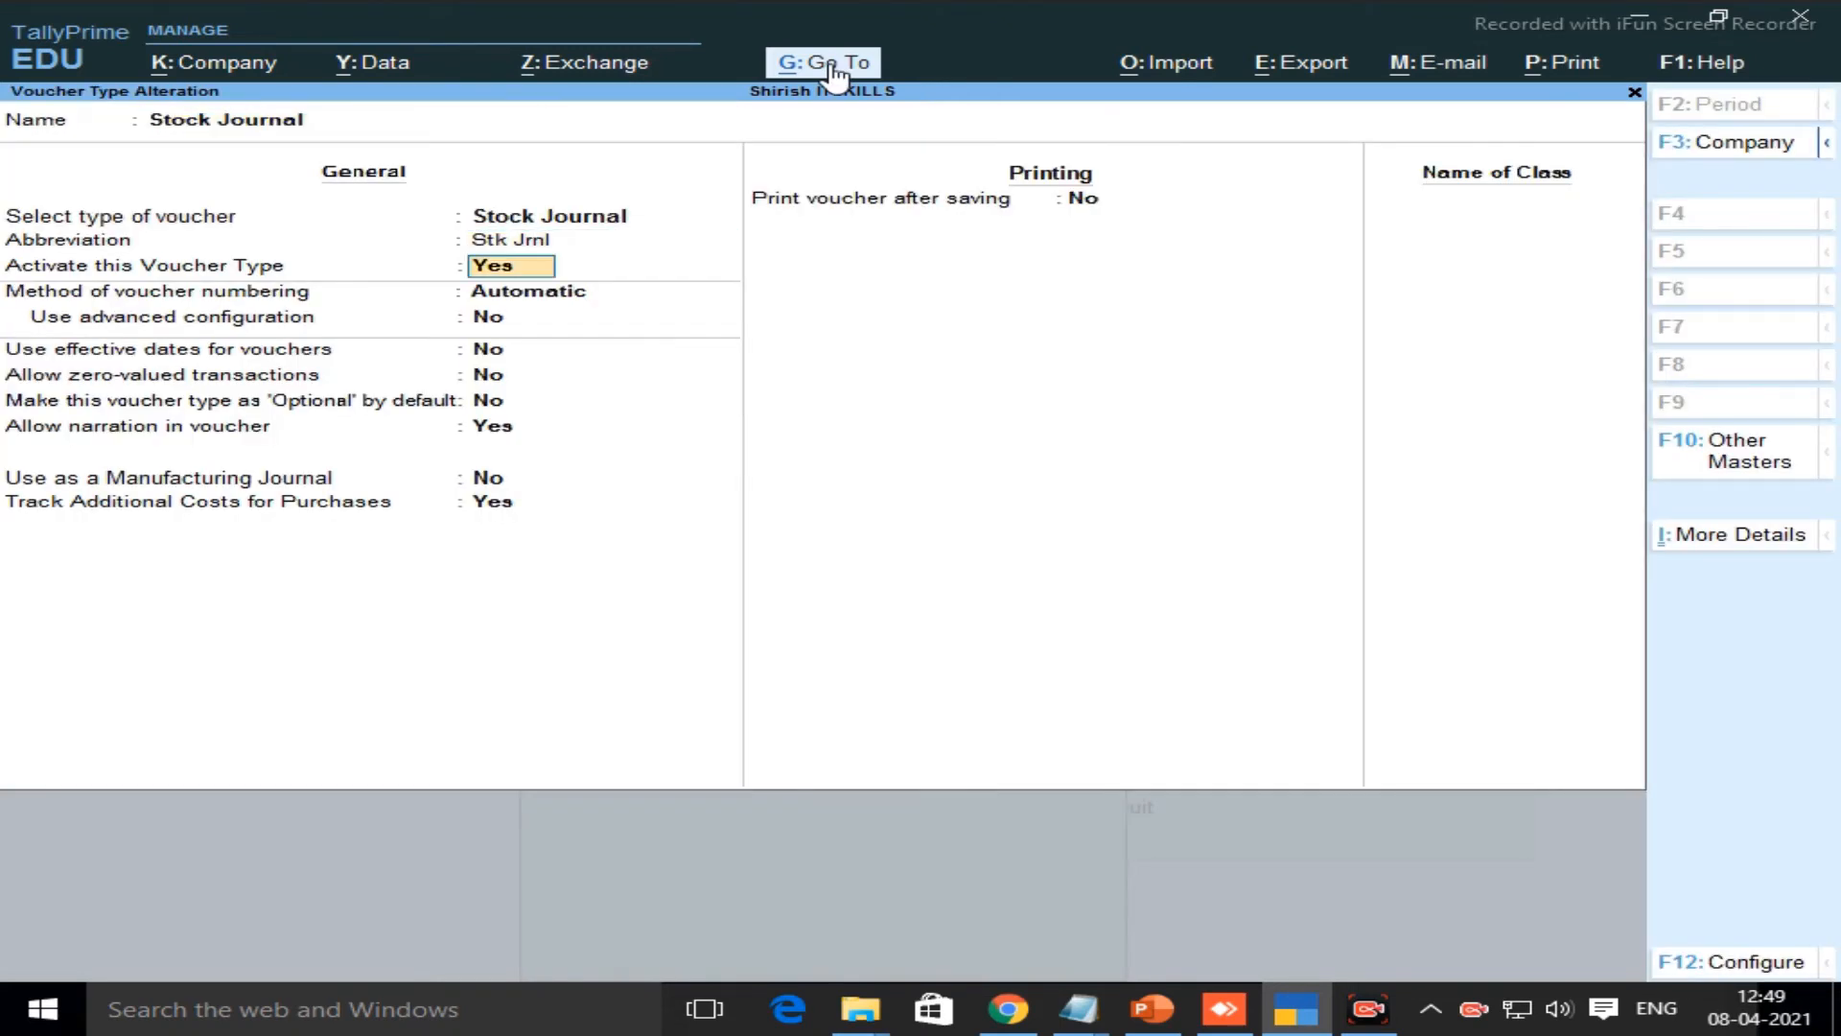
Review the Stock Journal settings, including Track Additional Costs for Purchases, accept them as they are and return to the Gateway of Tally
key("Return")
key("Return")
key("Return")
key("Return")
key("Return")
key("Return")
key("Return")
key("Return")
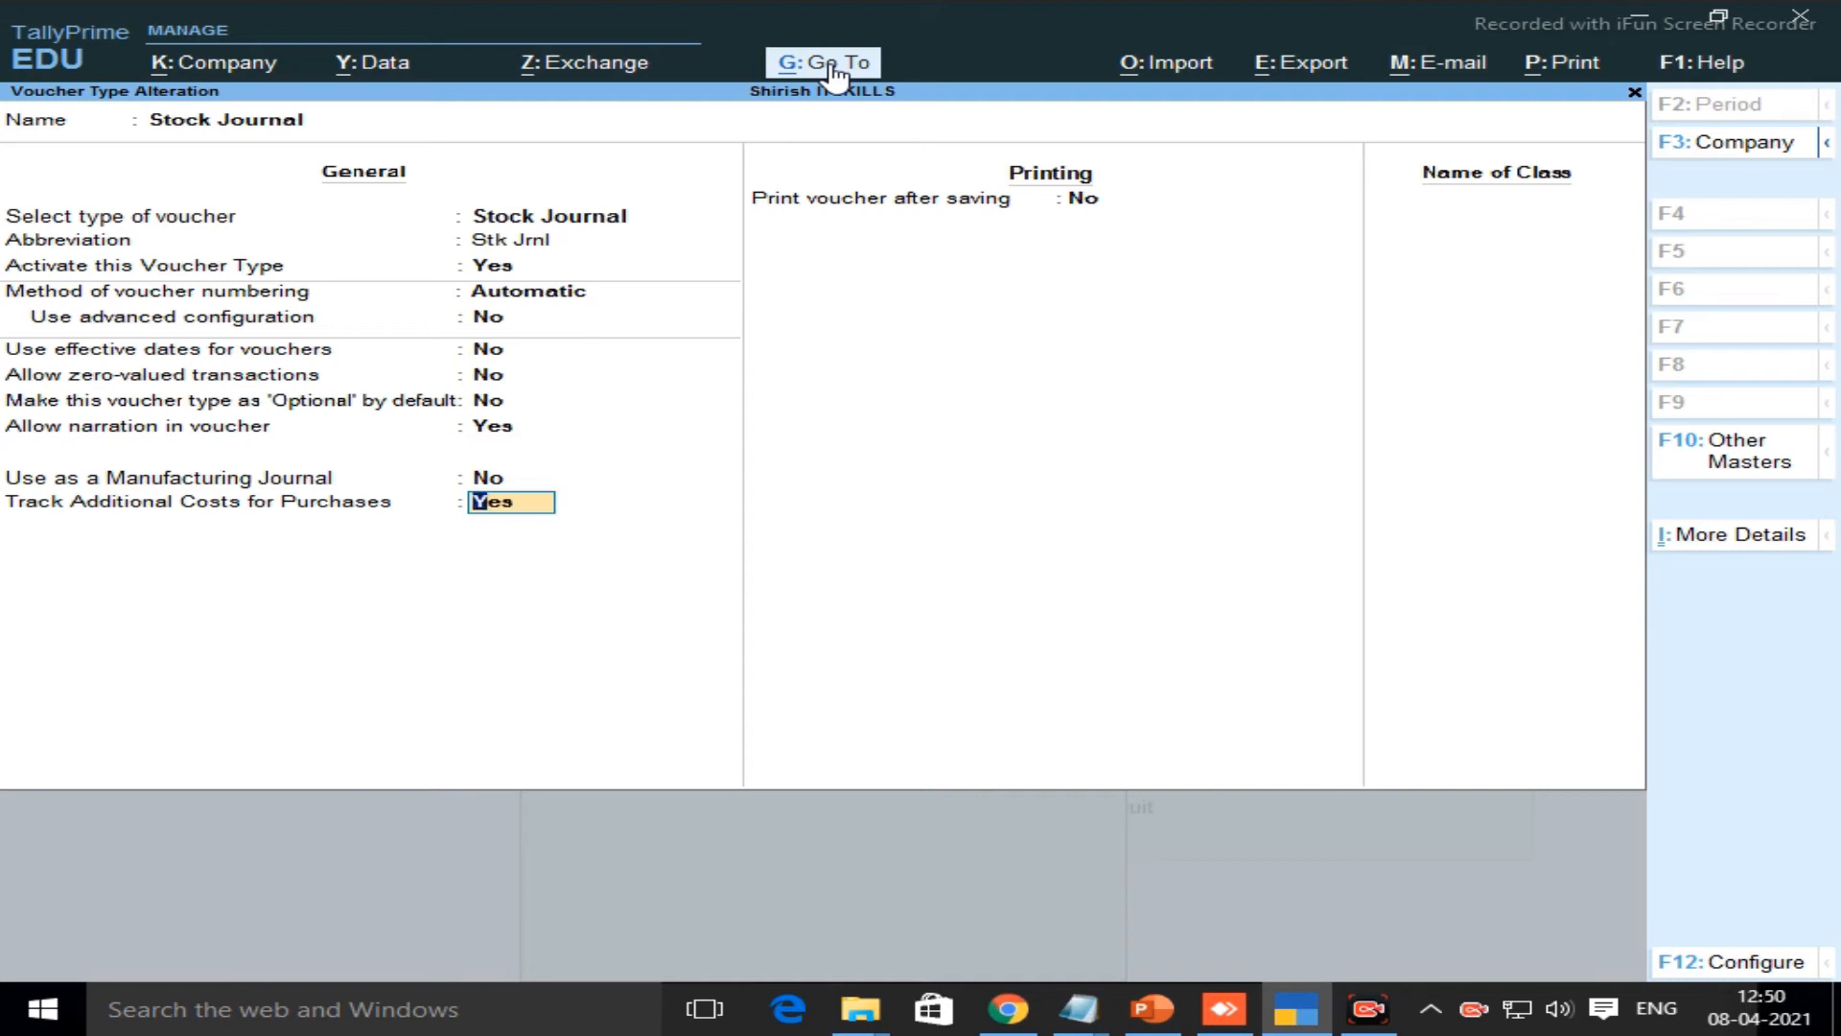
key("Return")
key("Return")
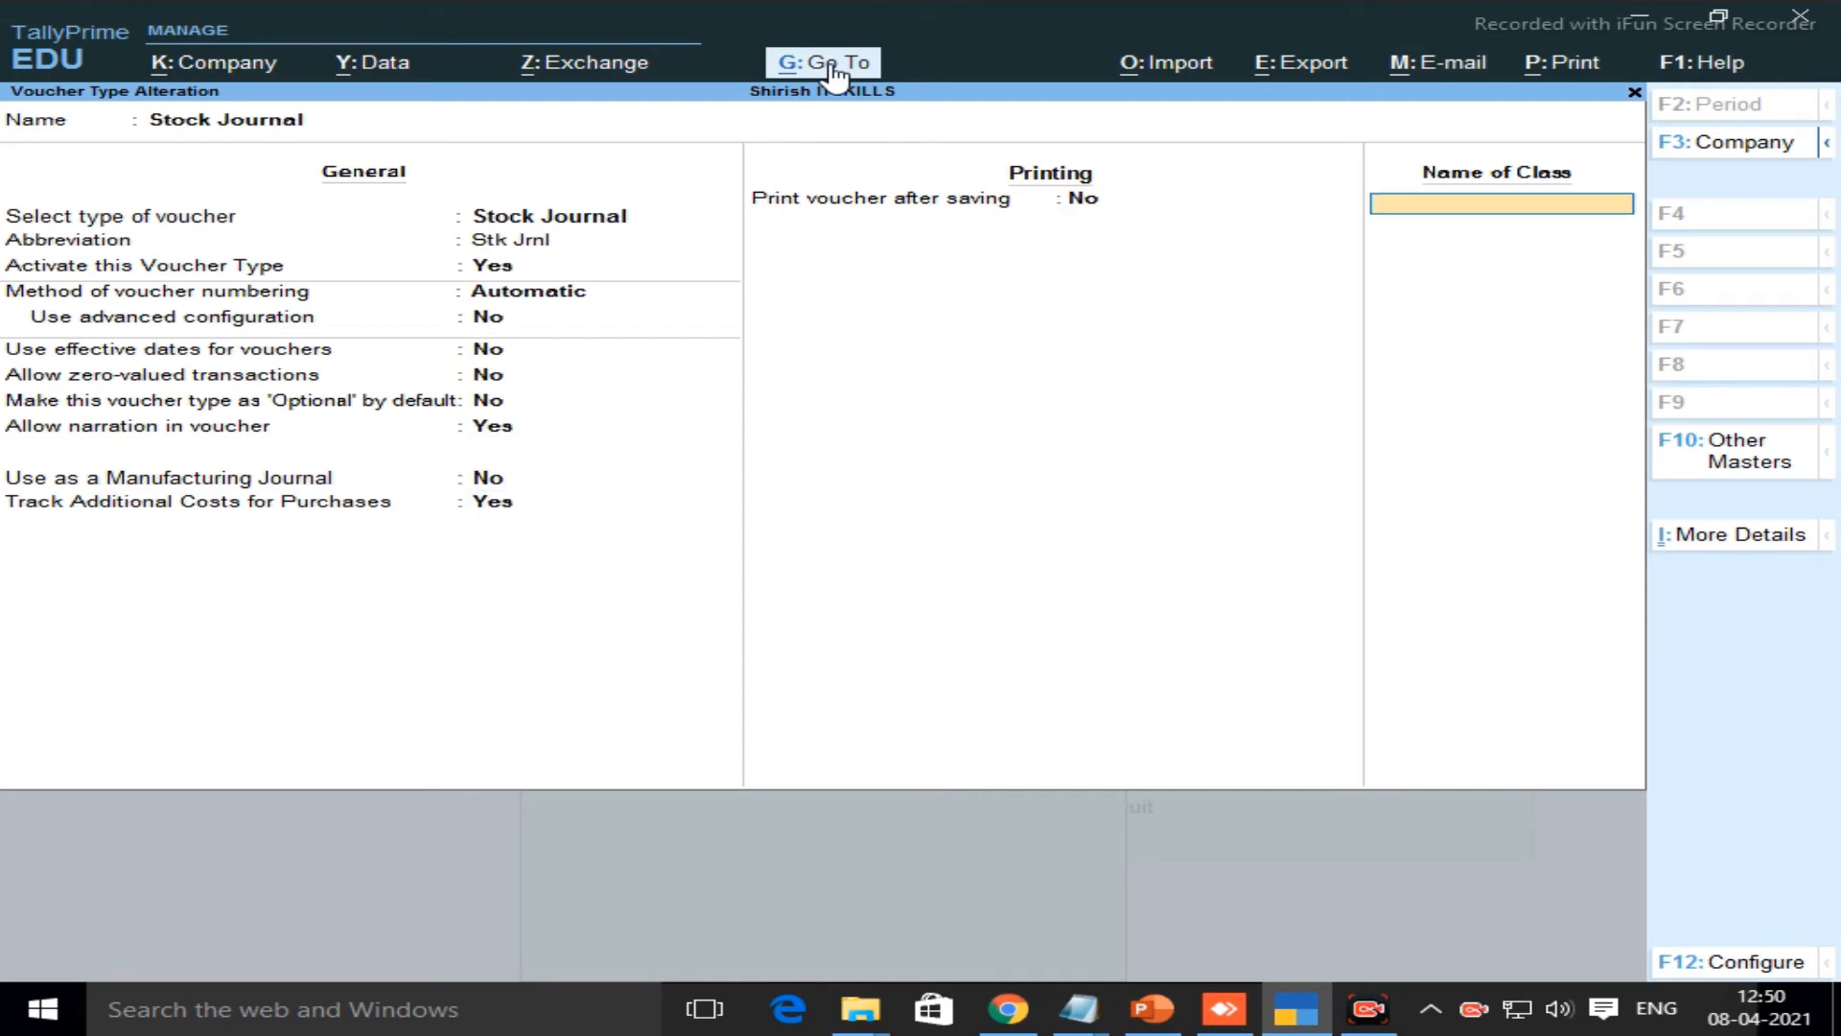
key("Return")
key("Return")
key("Escape")
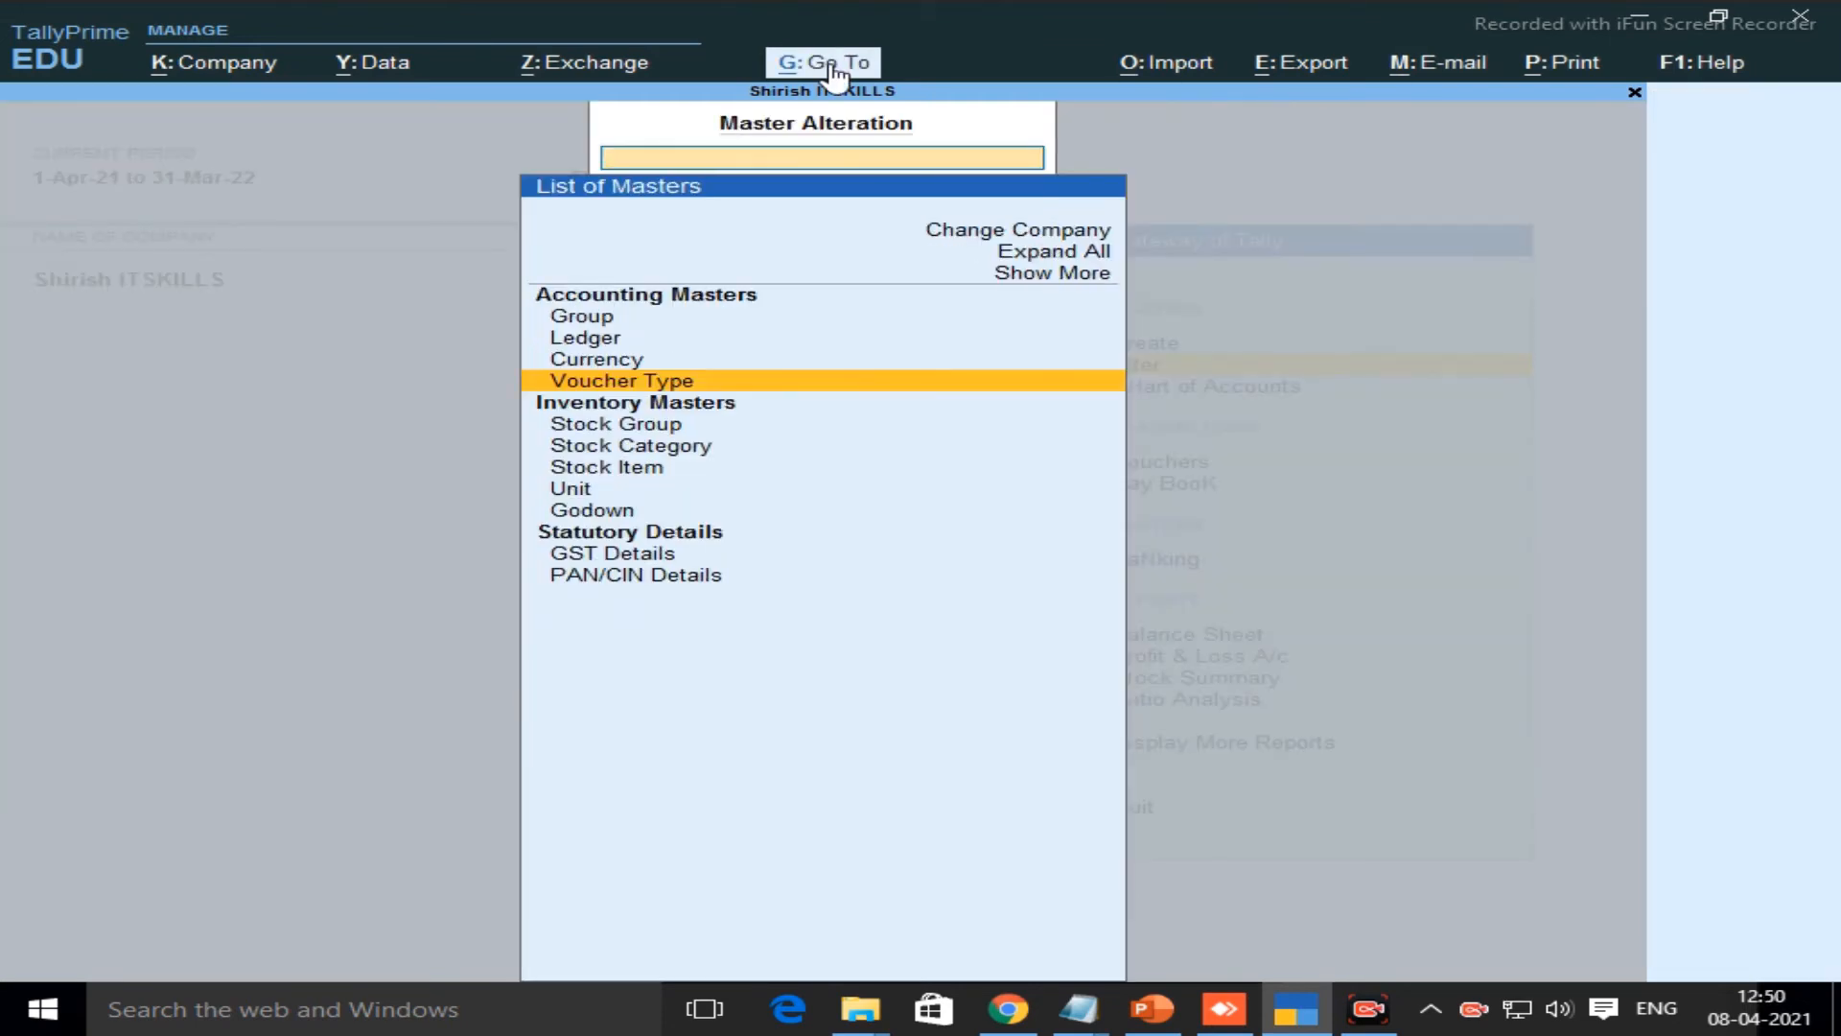
key("Escape")
key("Escape")
key("Escape")
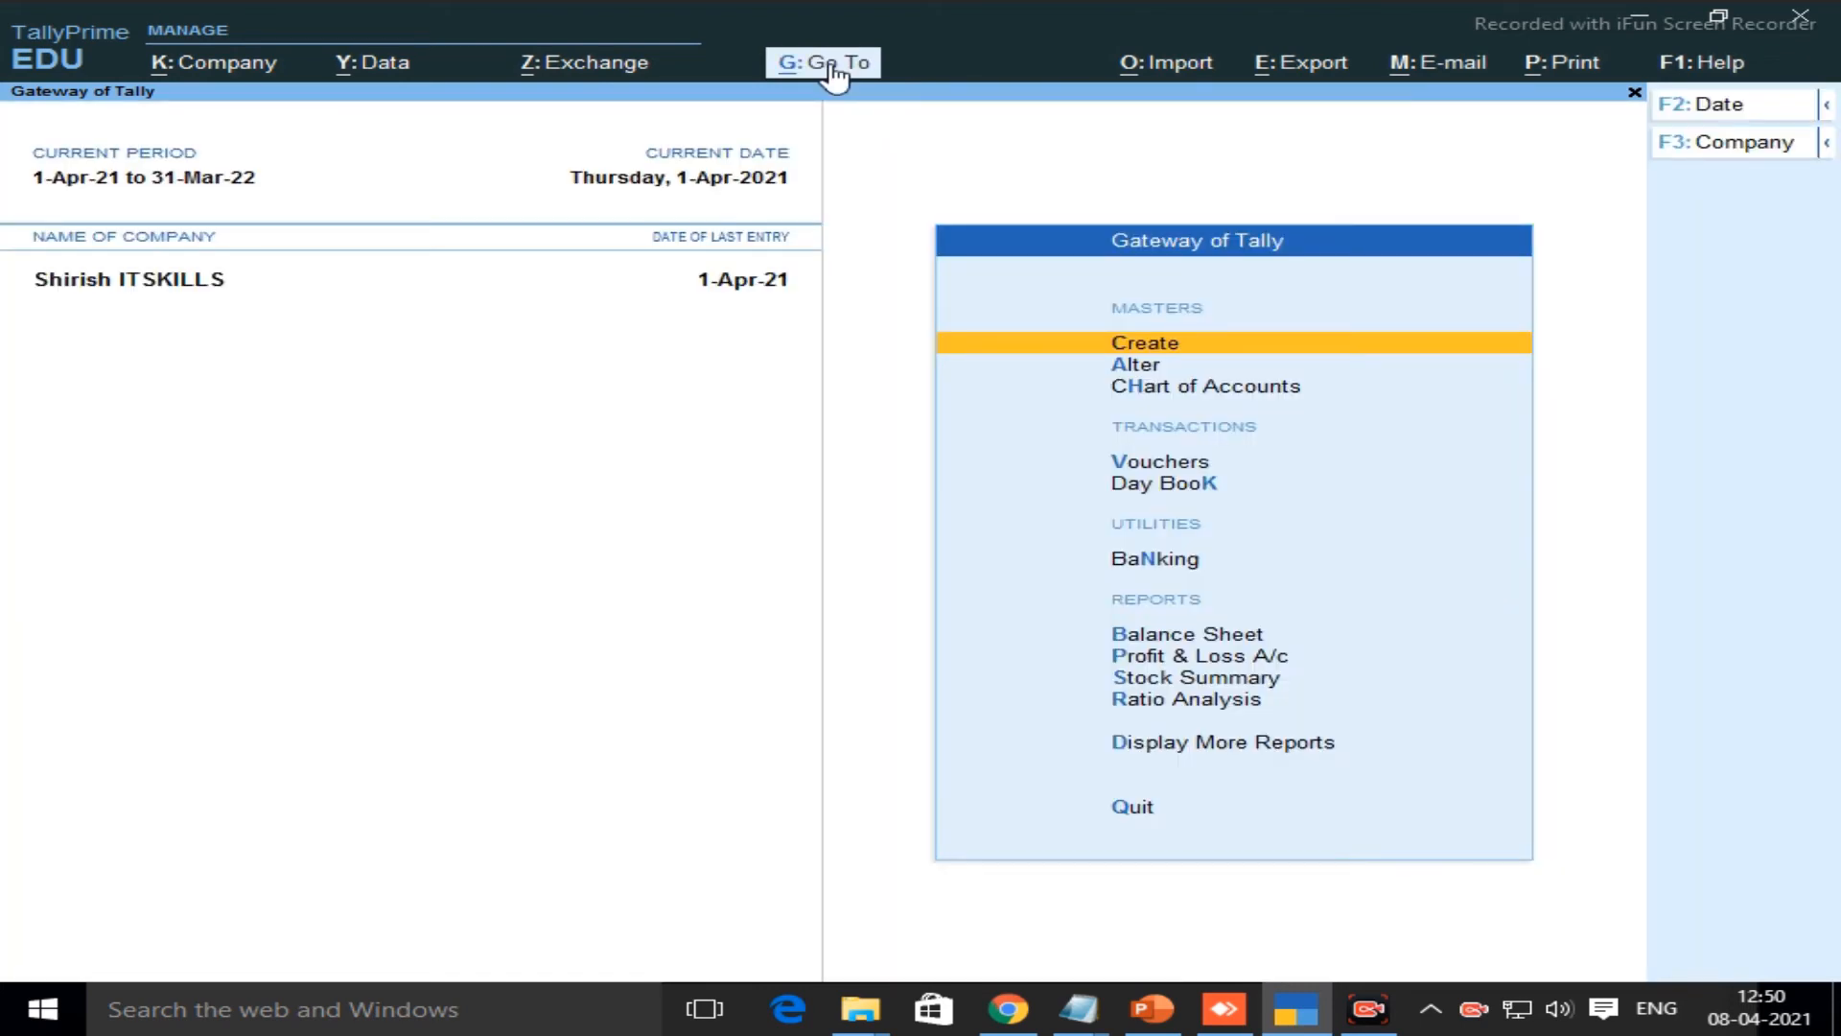
Reopen the Stock Journal voucher type for alteration
key("Down")
key("Return")
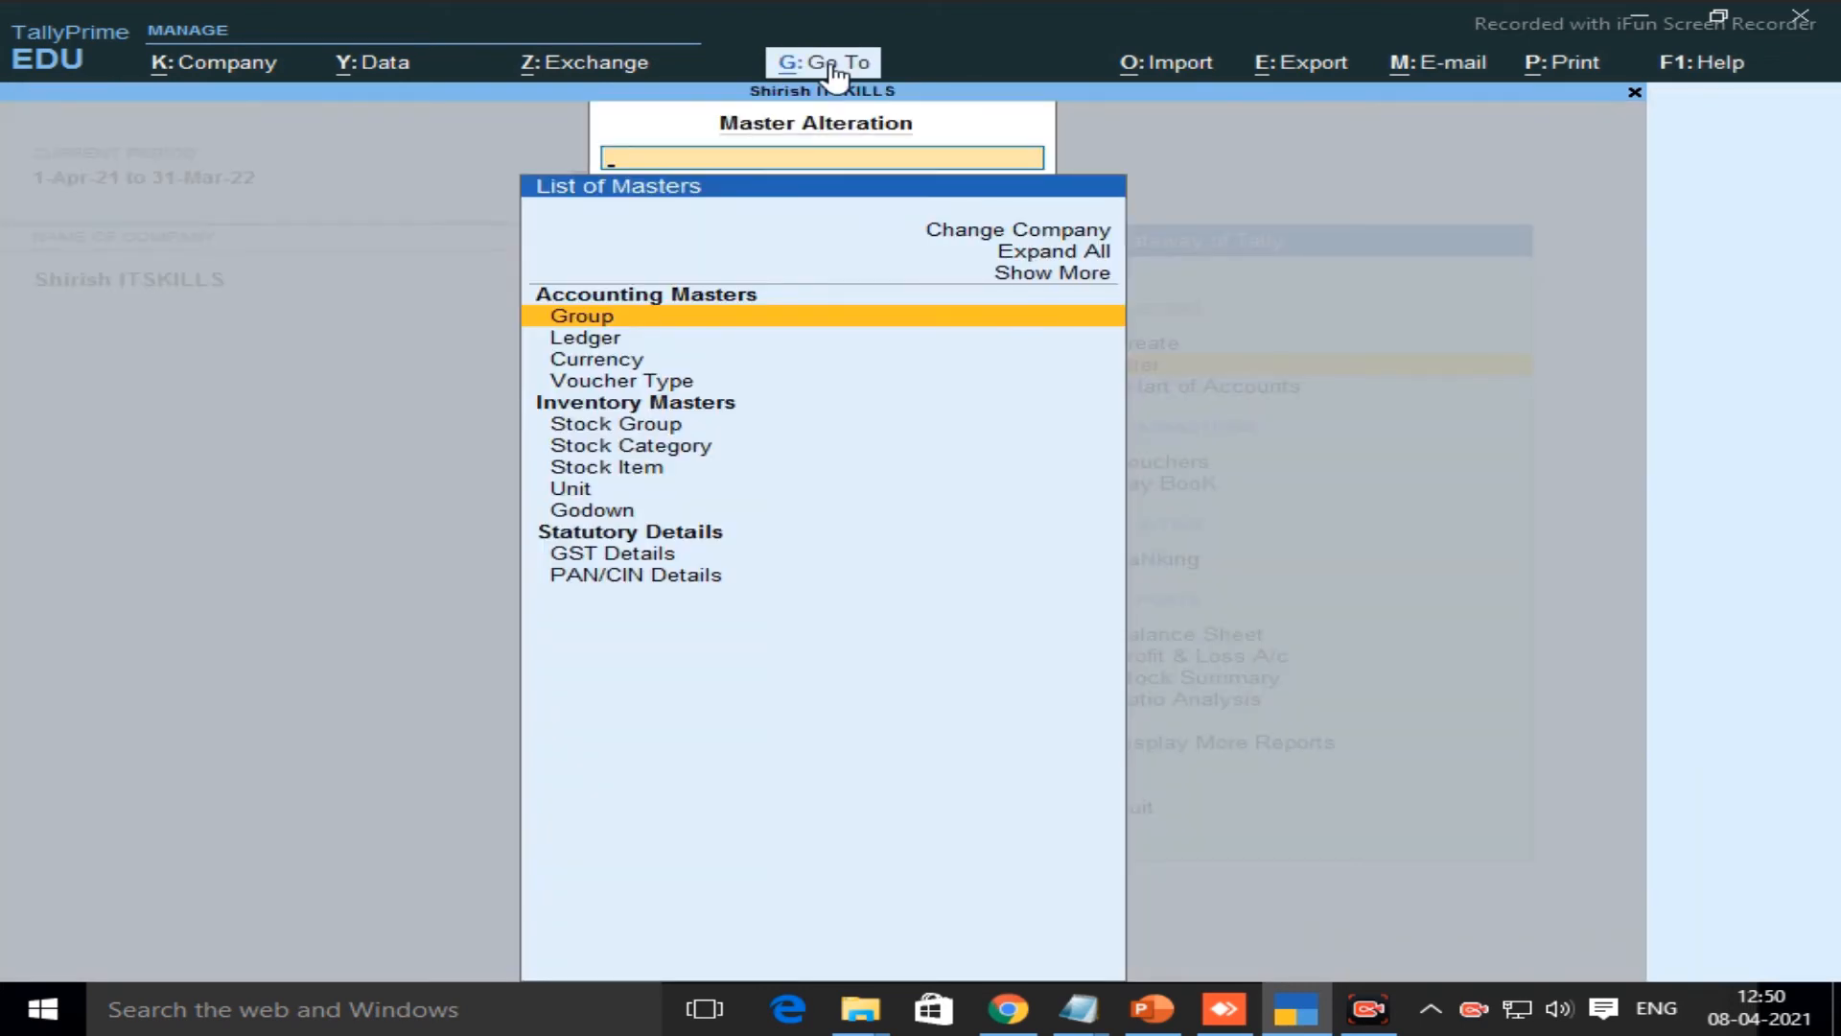
key("Down")
key("Down")
key("Down")
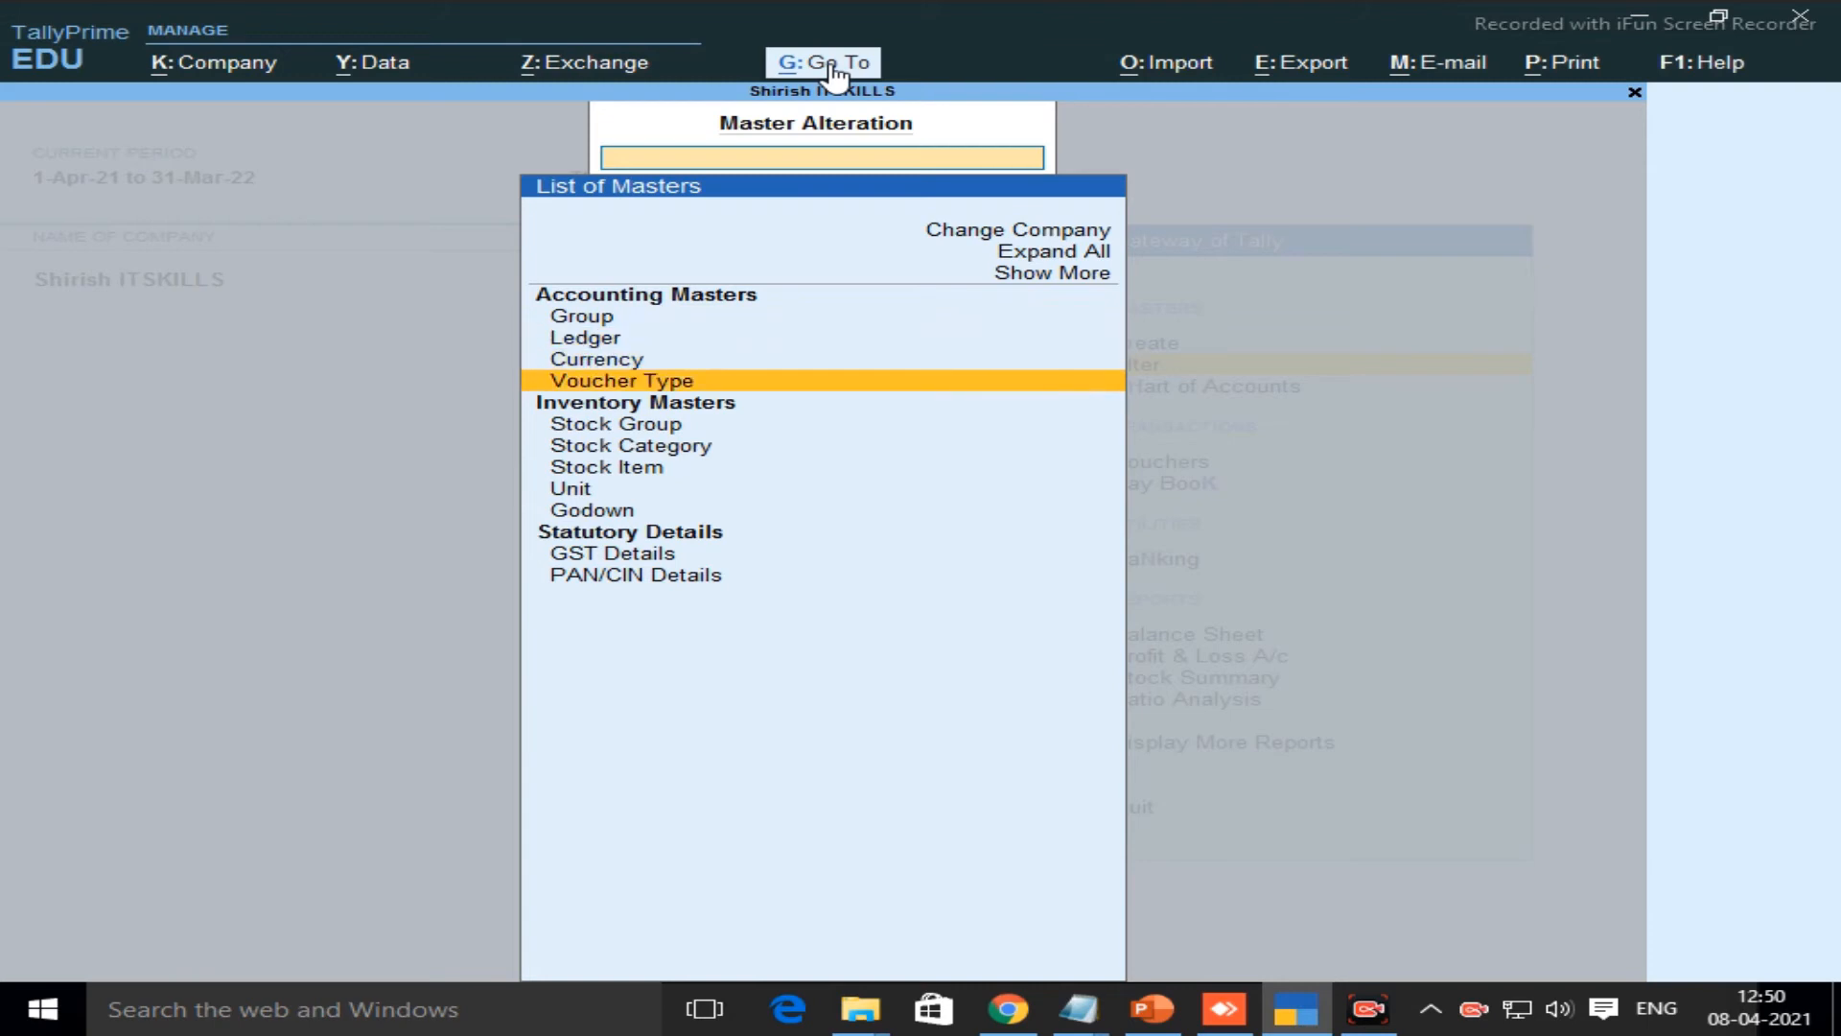
key("Return")
type("Sto")
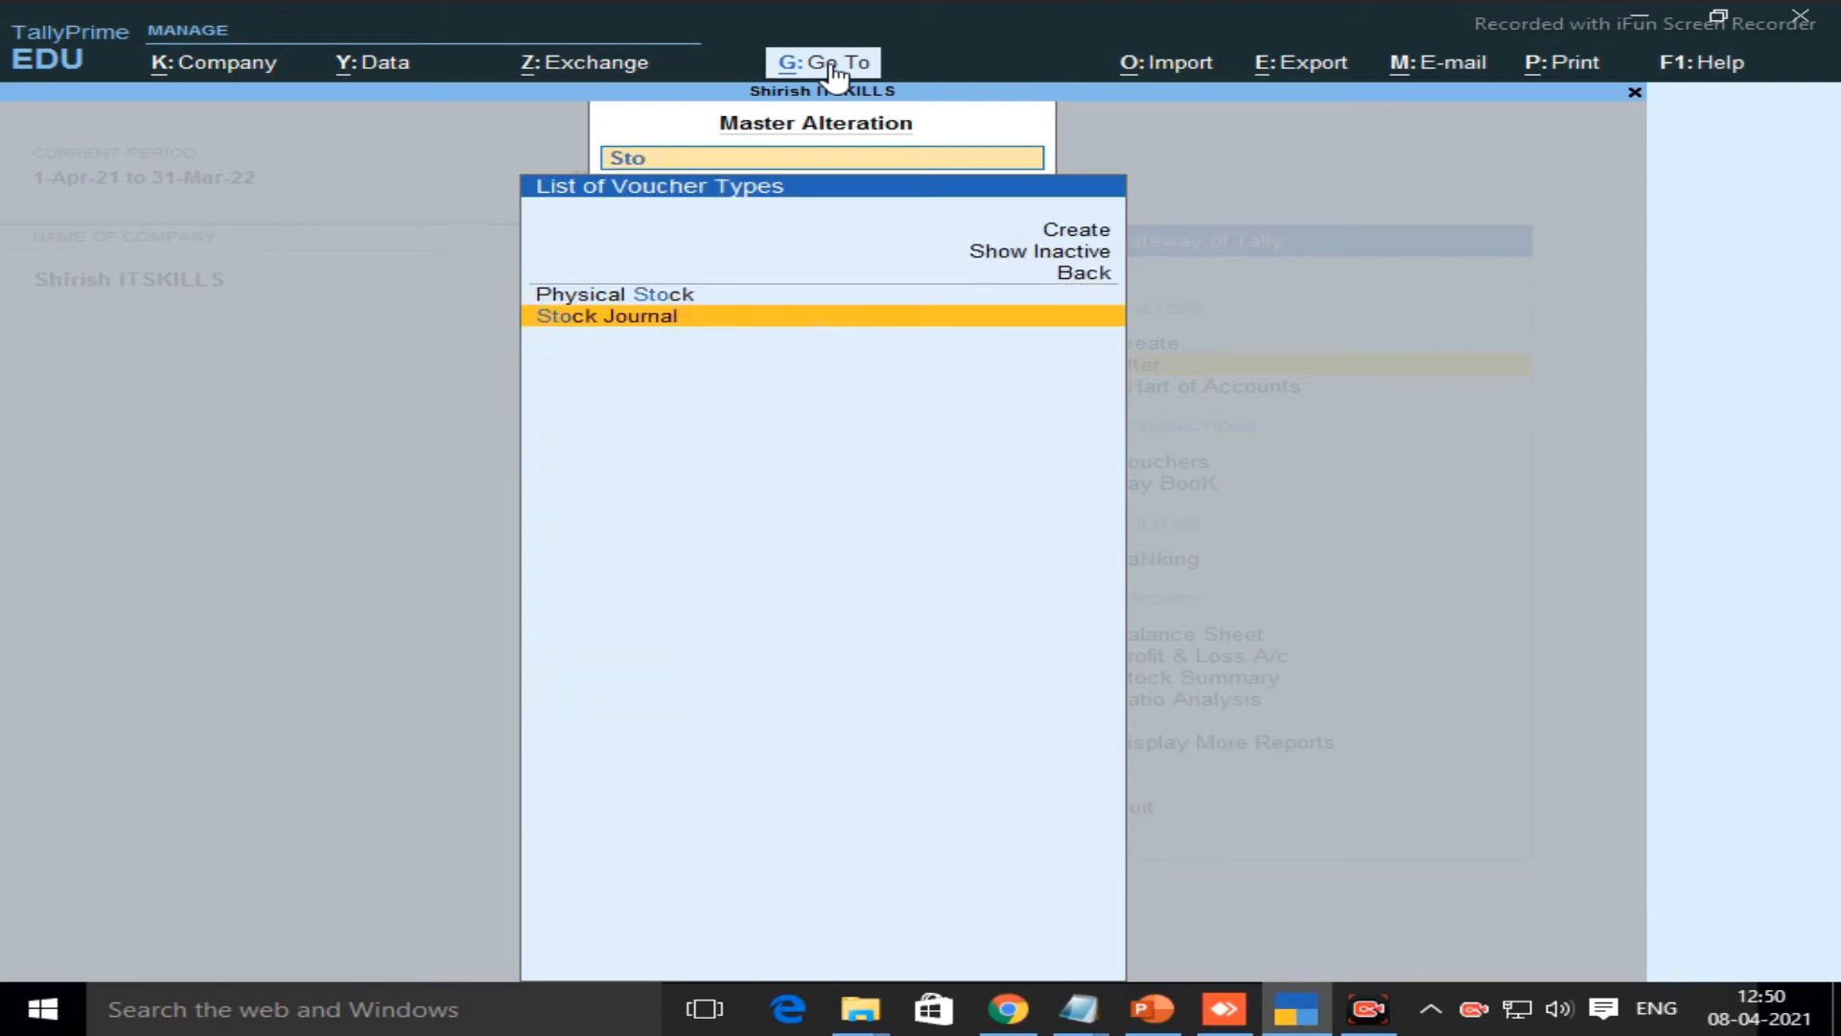
key("Return")
key("Return")
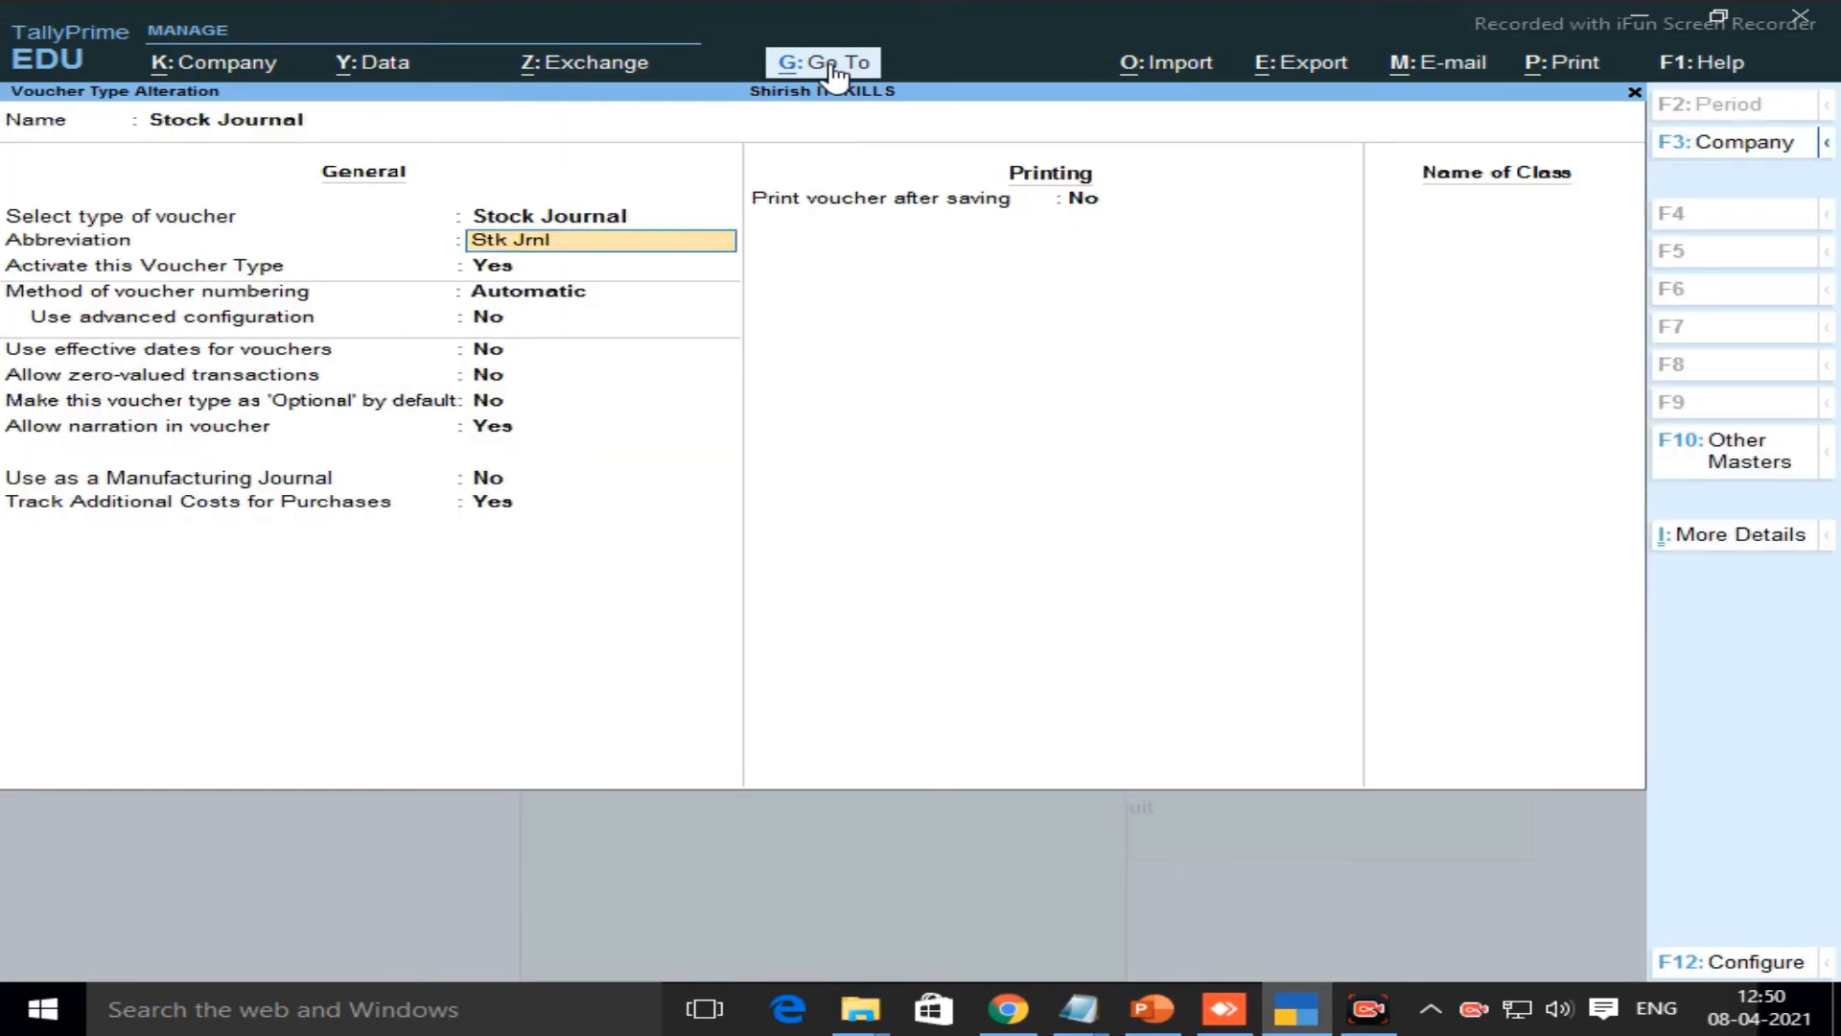
Check the general and printing settings of the Stock Journal voucher type again, keep them and return to the Gateway of Tally
key("Return")
key("Return")
key("Return")
key("Return")
key("Return")
key("Return")
key("Return")
key("Return")
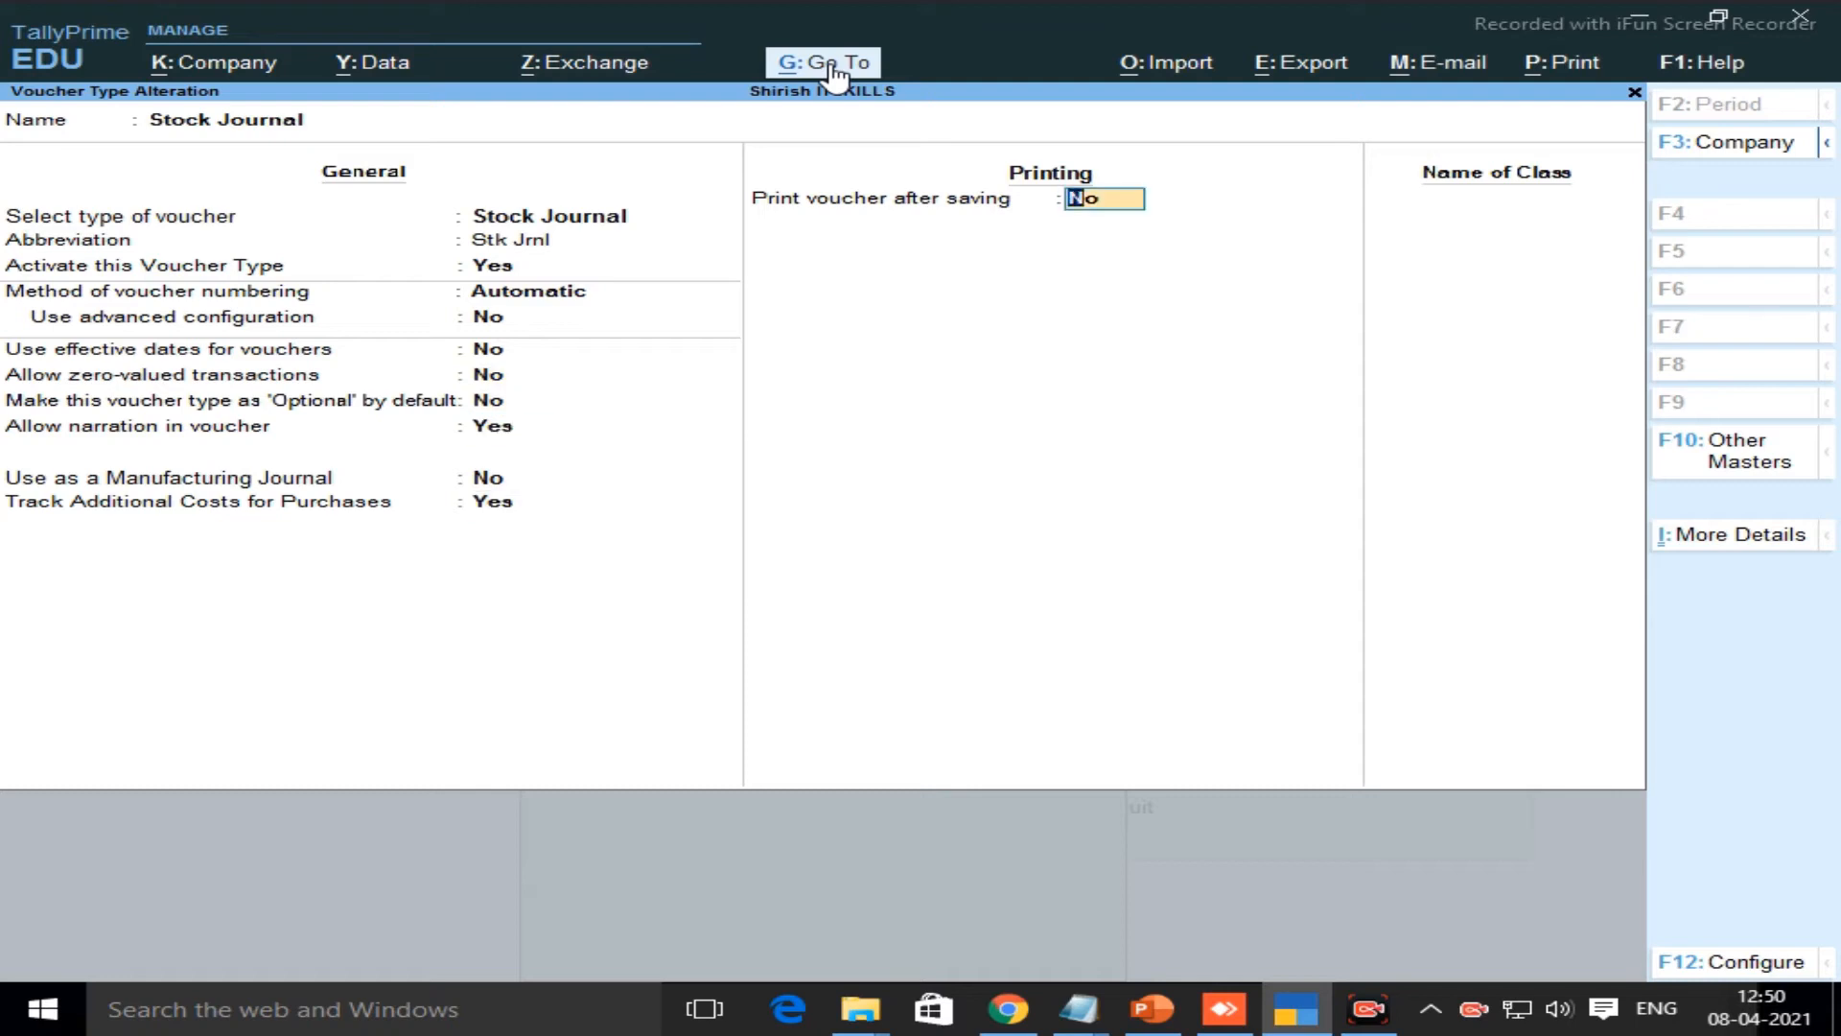
key("Return")
key("Escape")
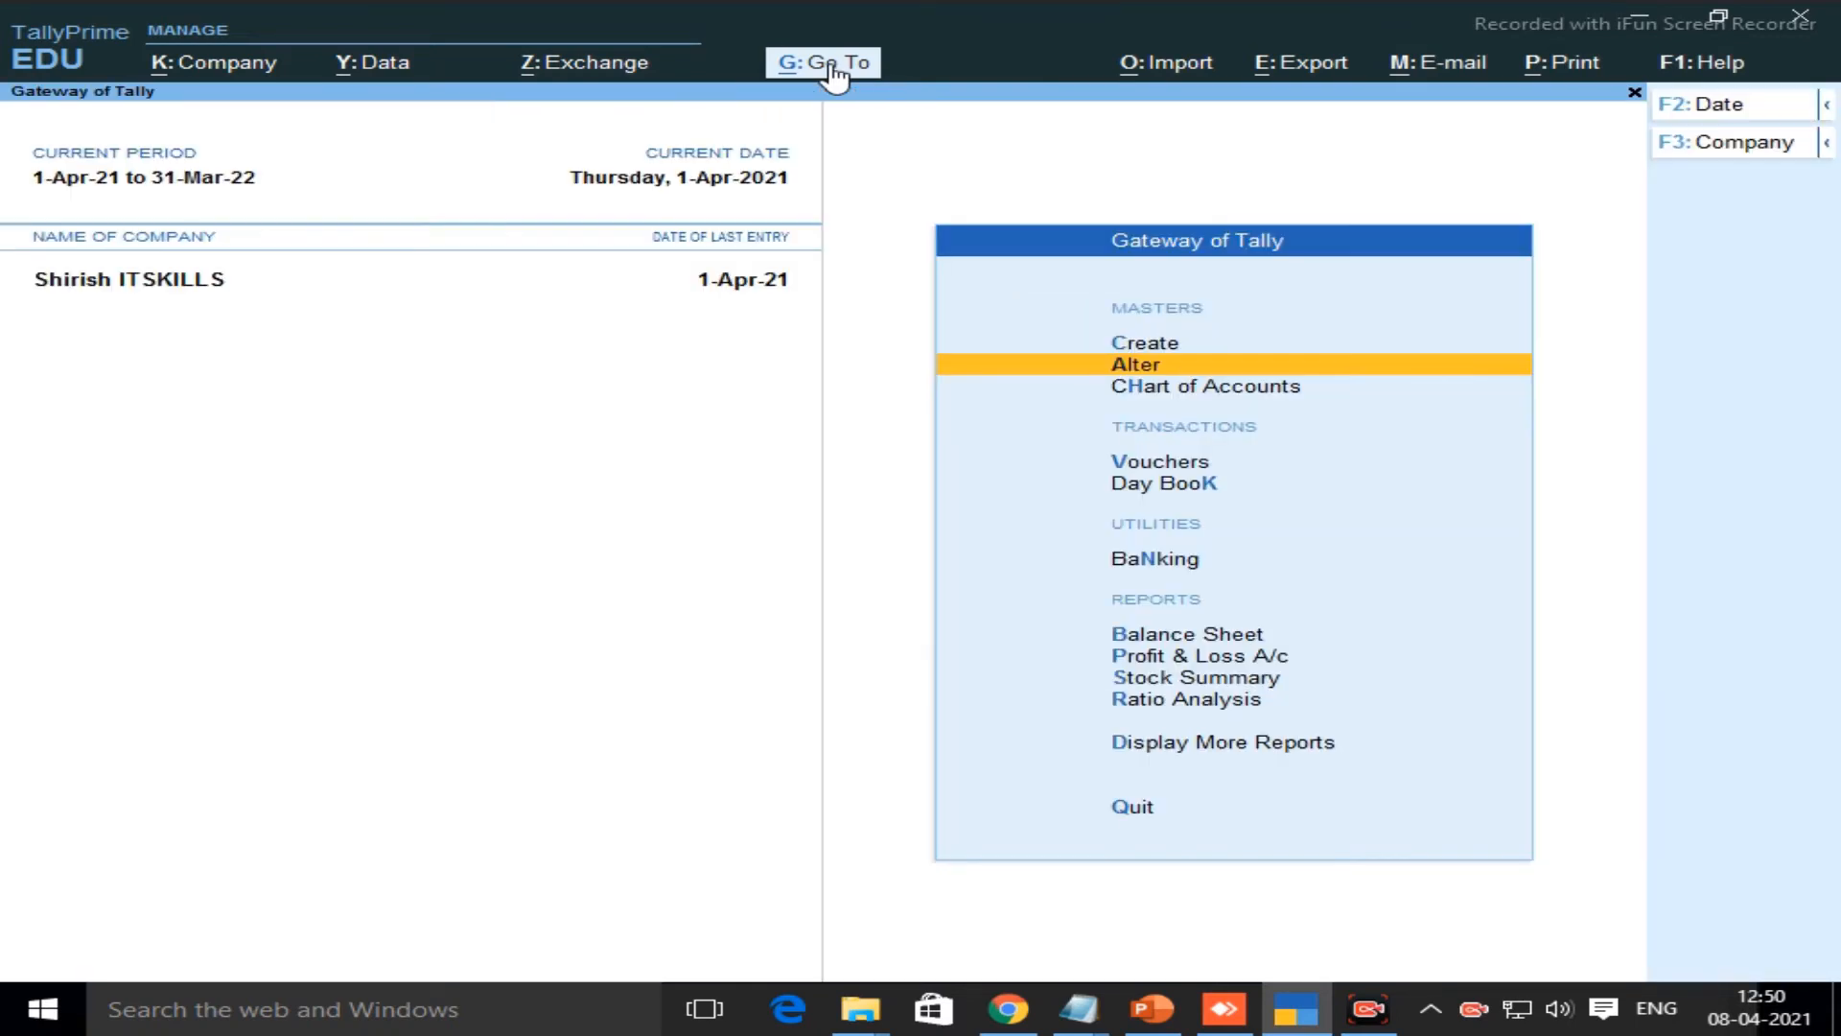
Open voucher entry with a new Stock Journal voucher
key("Down")
key("Down")
key("Down")
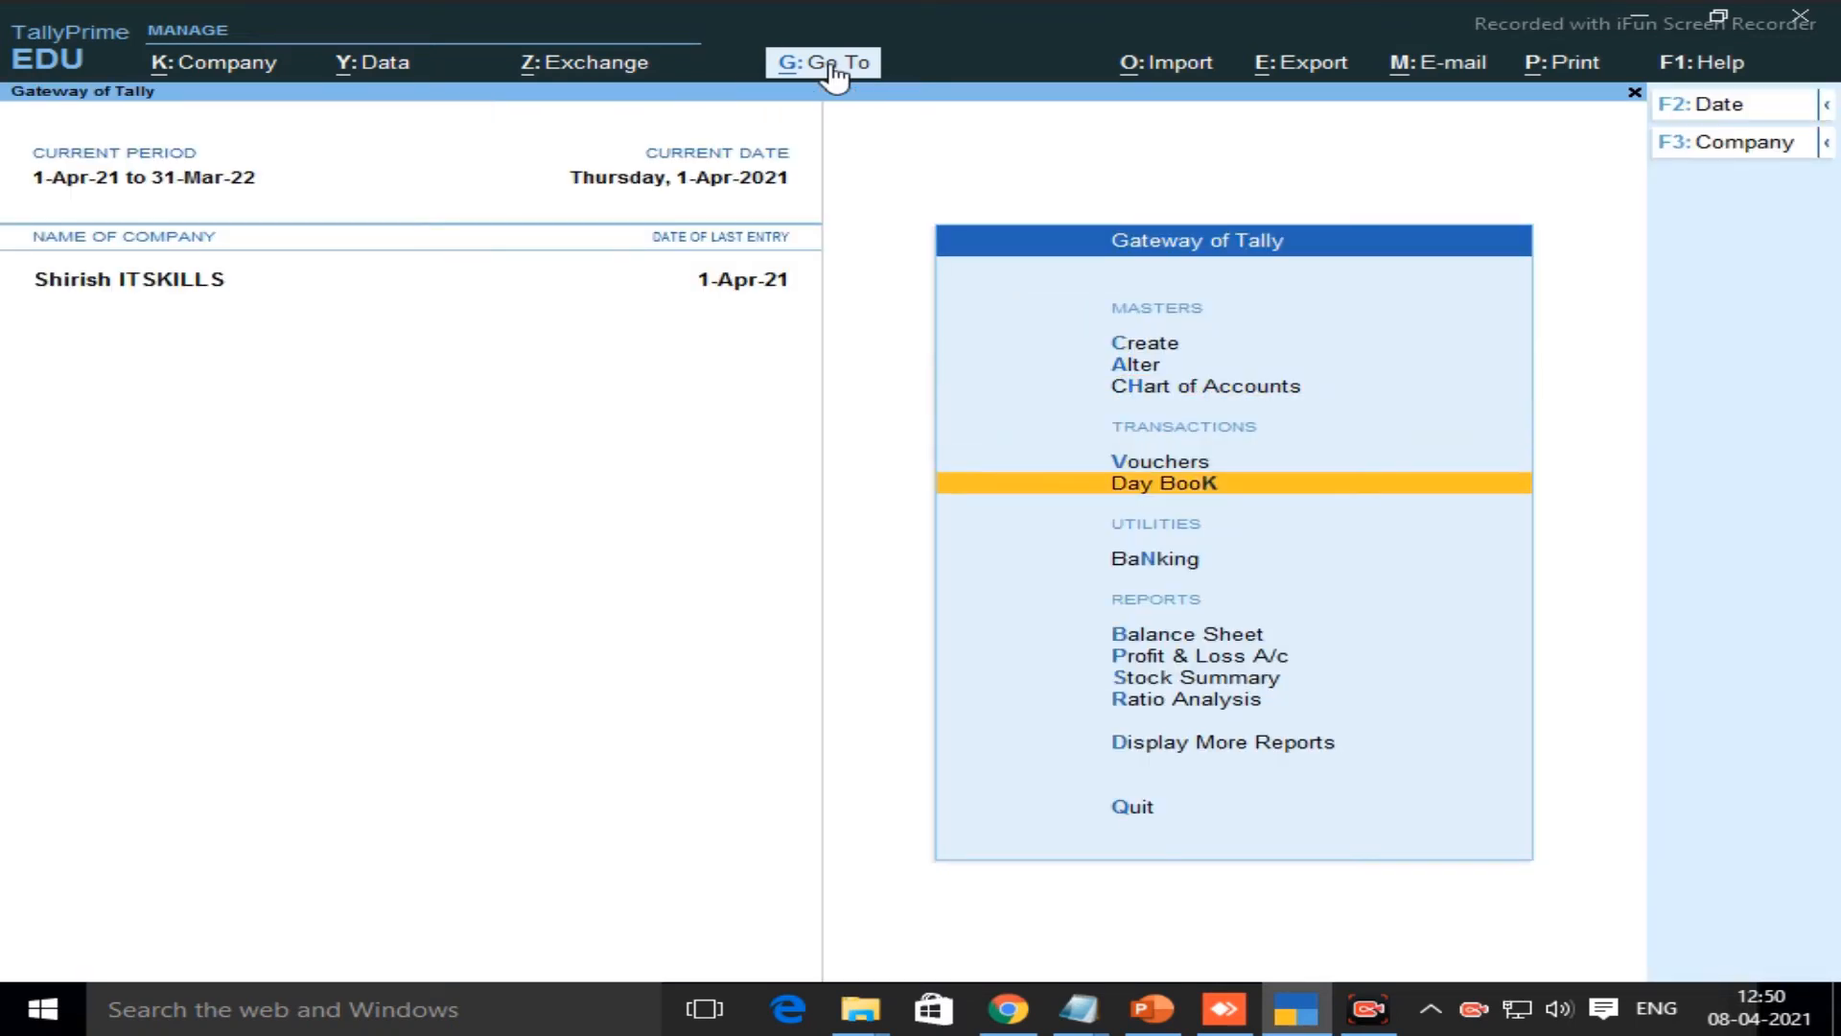
key("Up")
key("Return")
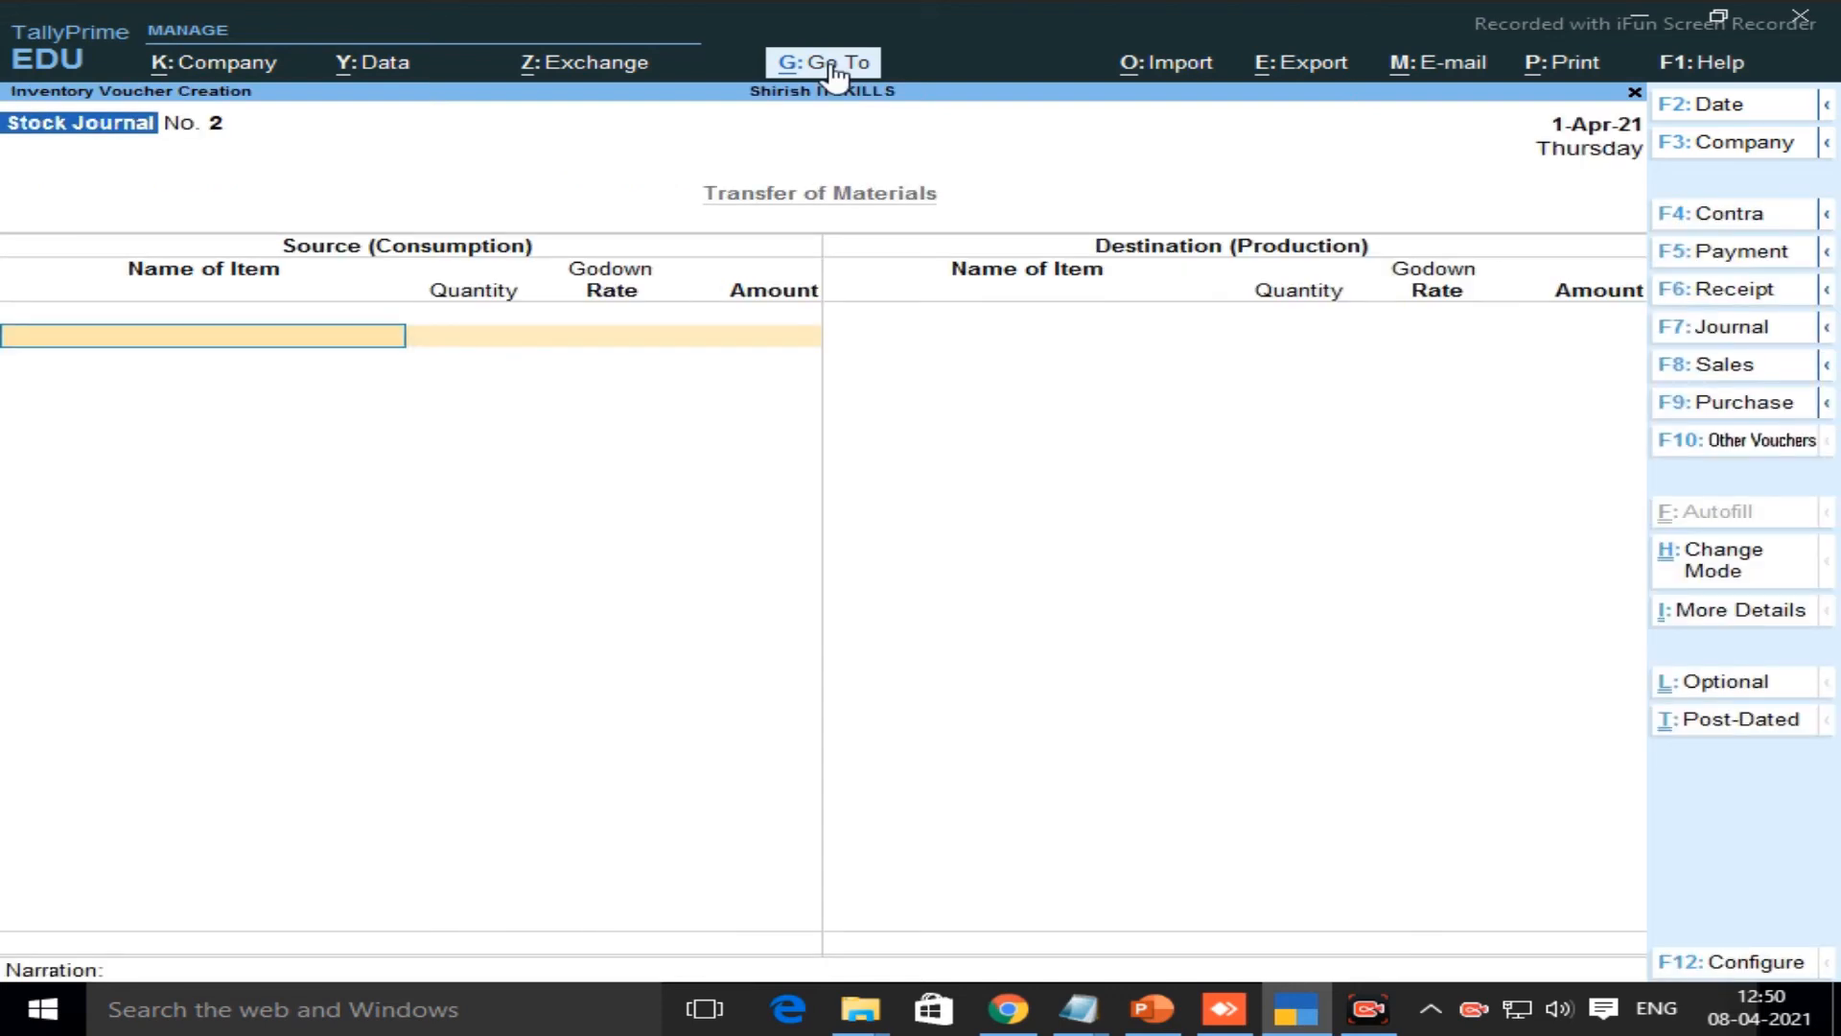
Search the reports for stock jou and open the List of Stock Journal Vouchers
left_click(833, 66)
type("sto")
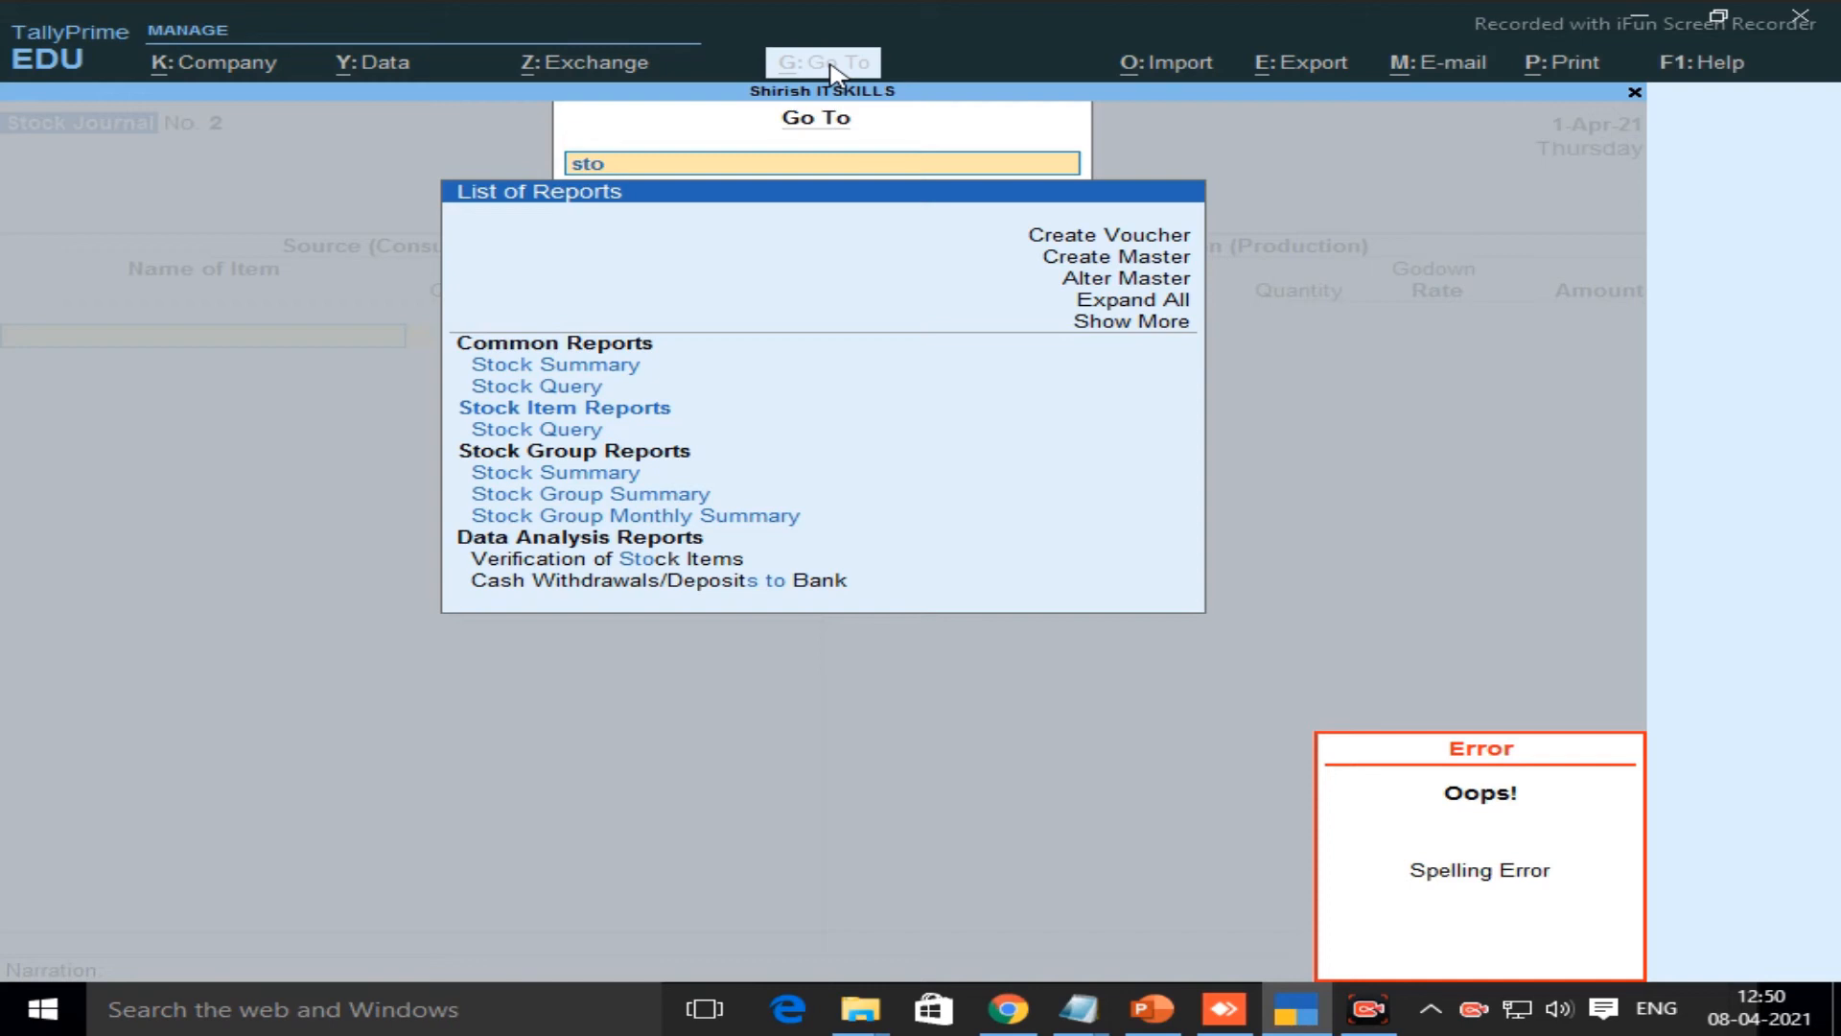
type("ck")
key("BackSpace")
key("BackSpace")
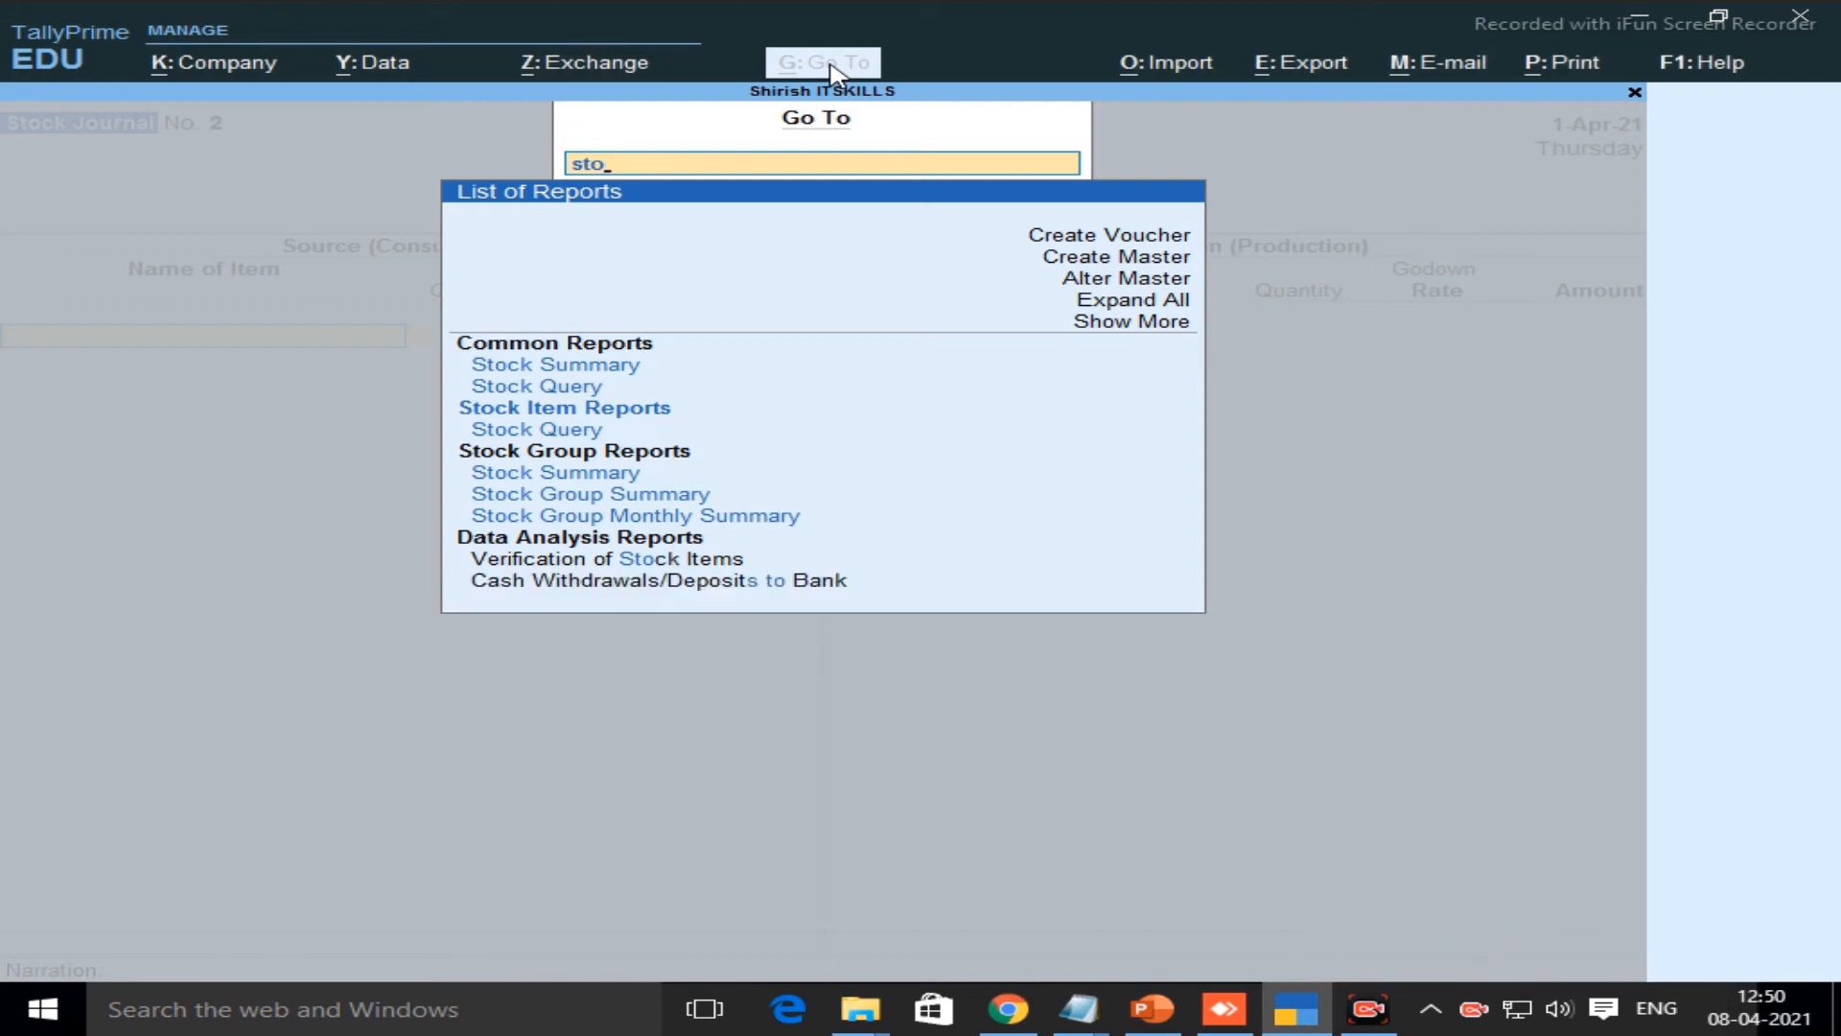
type("ck jou")
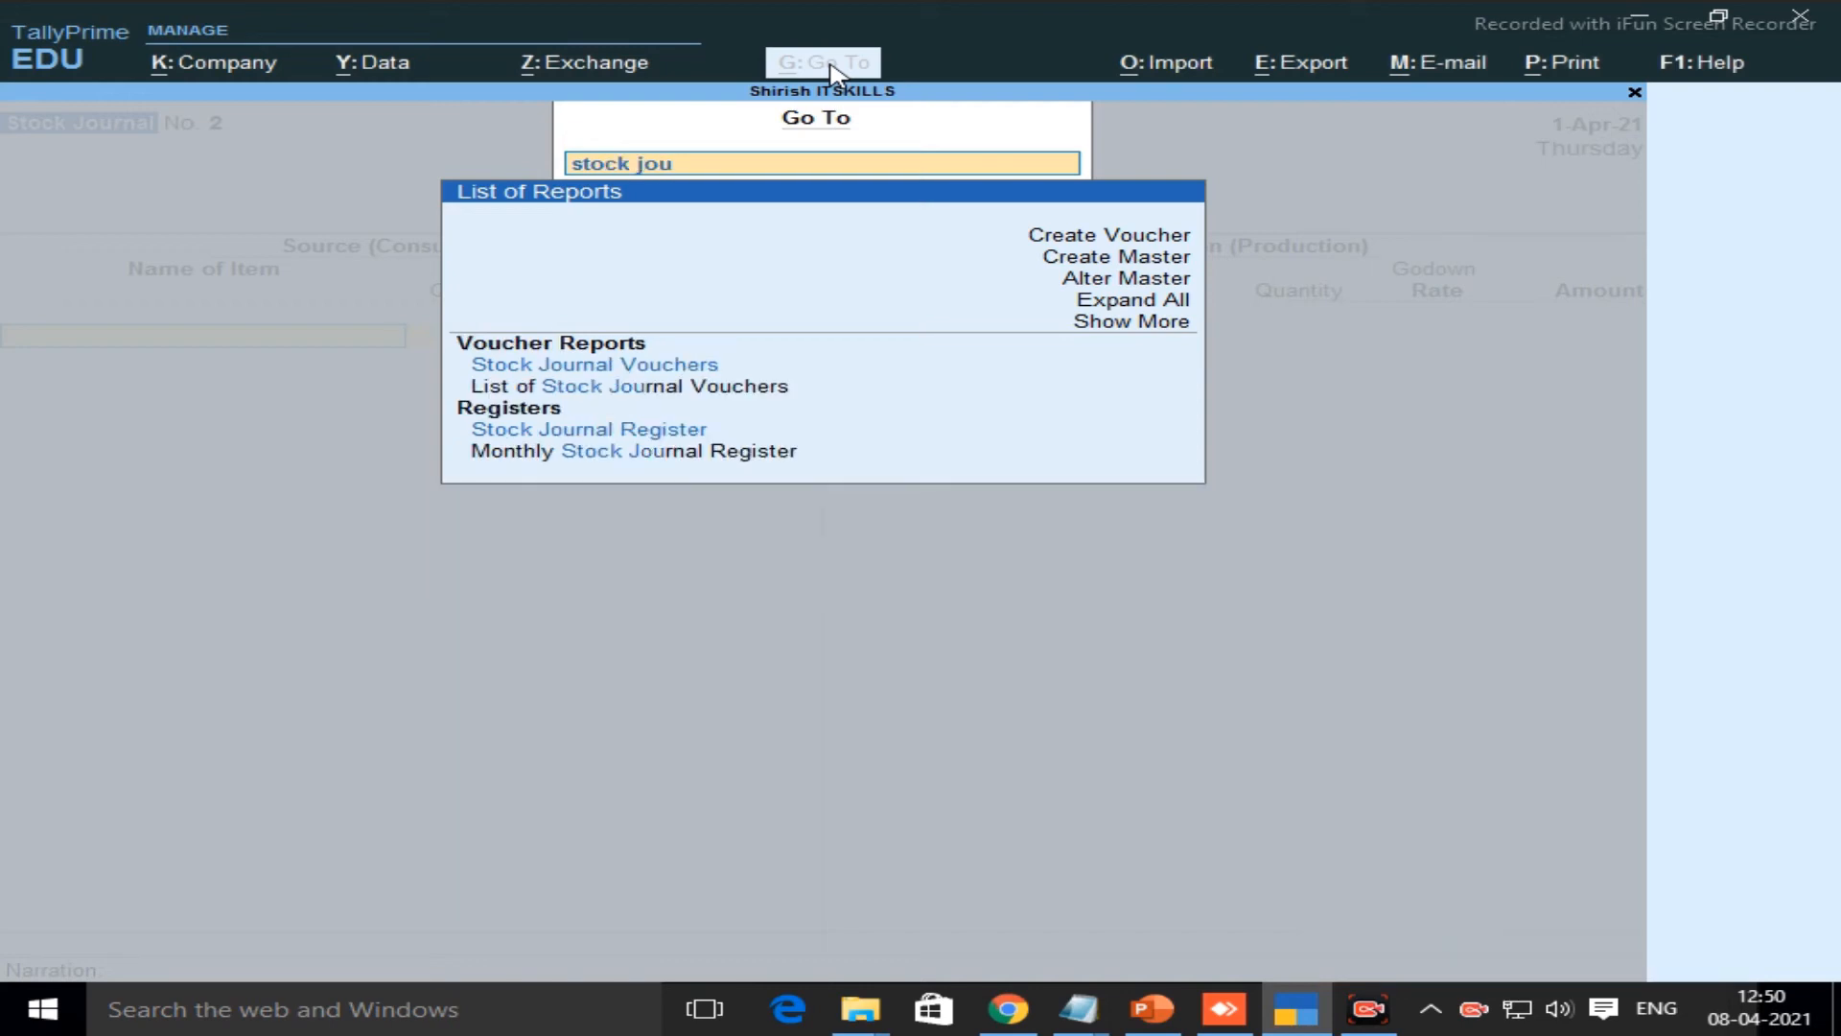
key("Down")
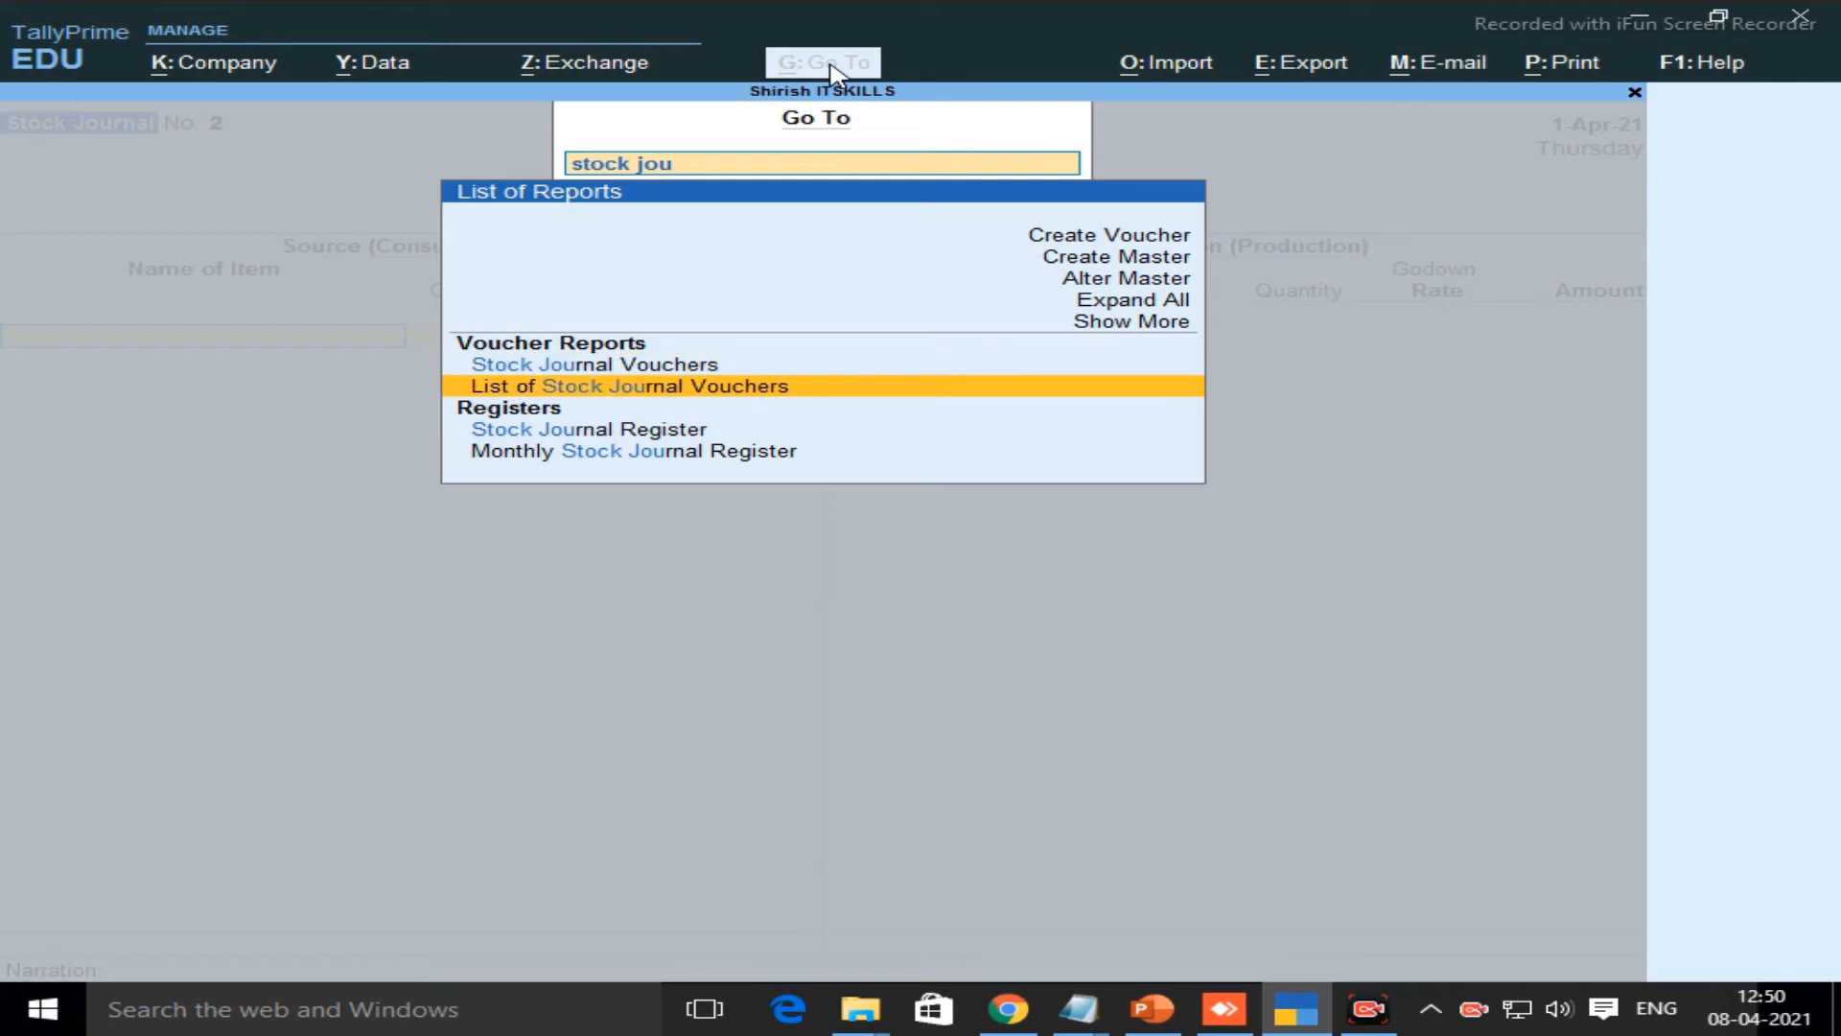
key("Return")
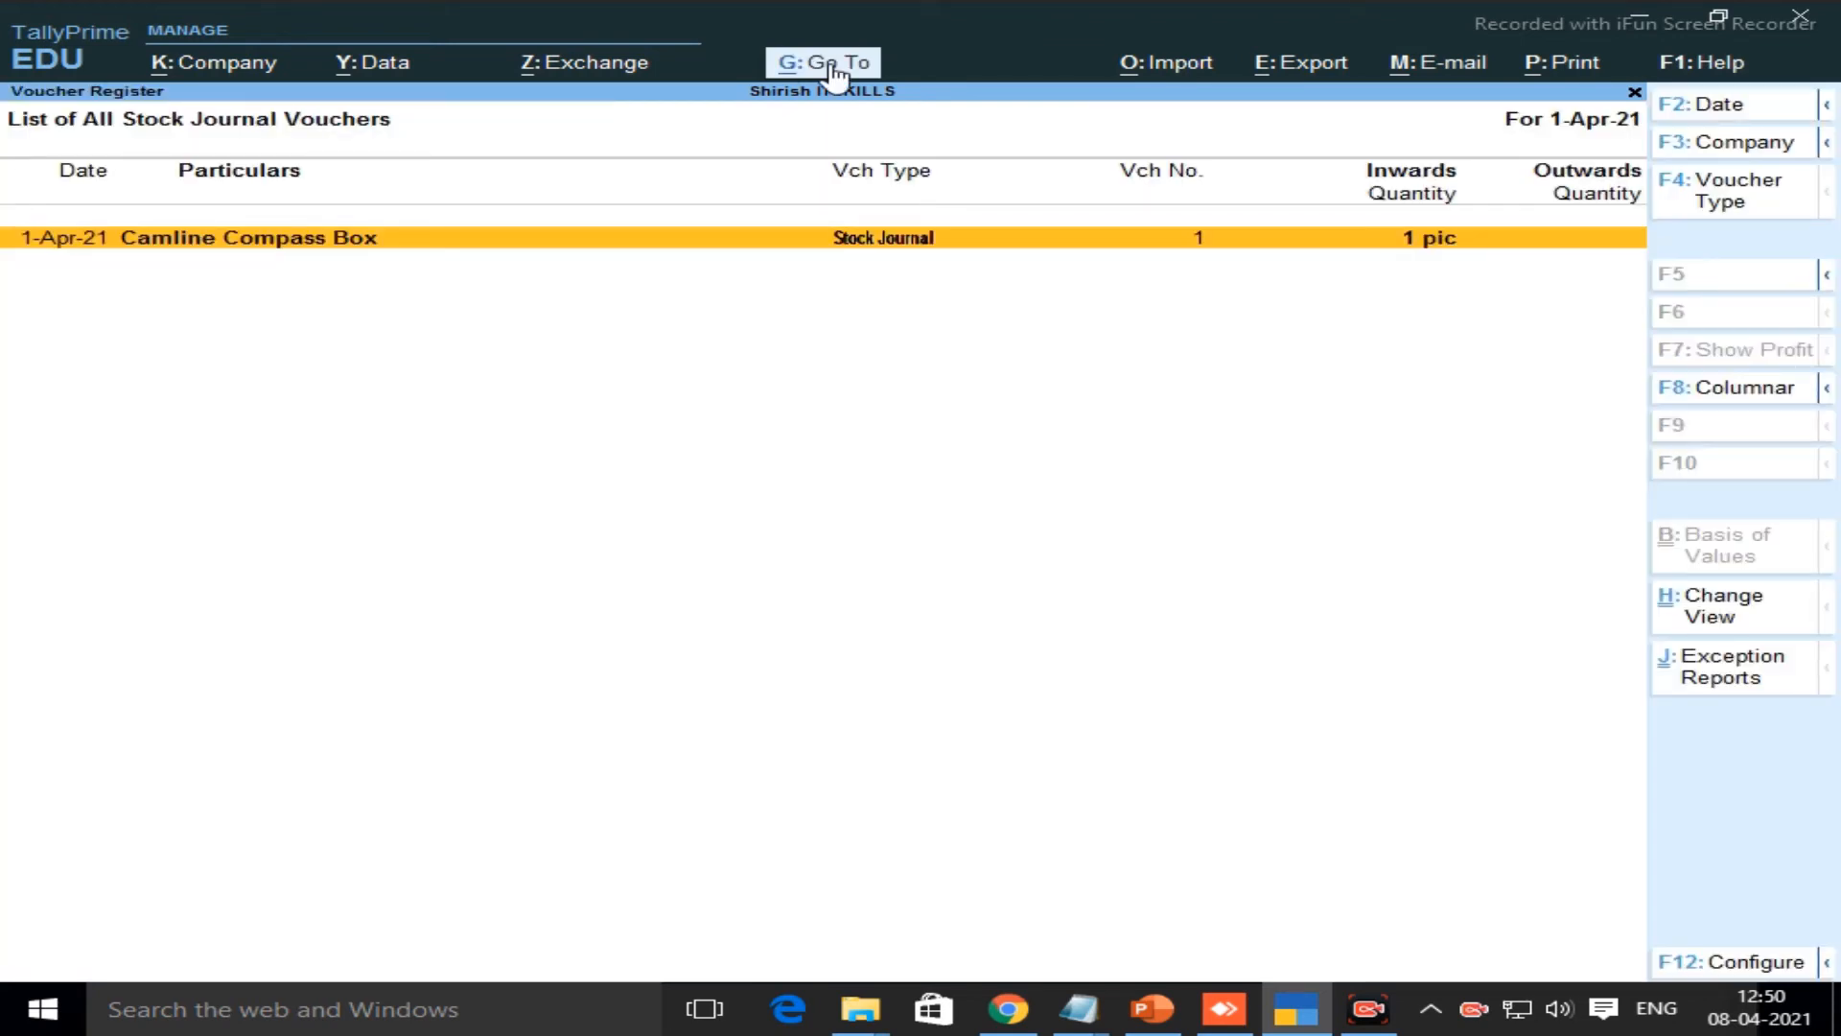
View Stock Journal voucher No. 1 for Camline Compass Box, accept it and return to the new Stock Journal voucher
key("Return")
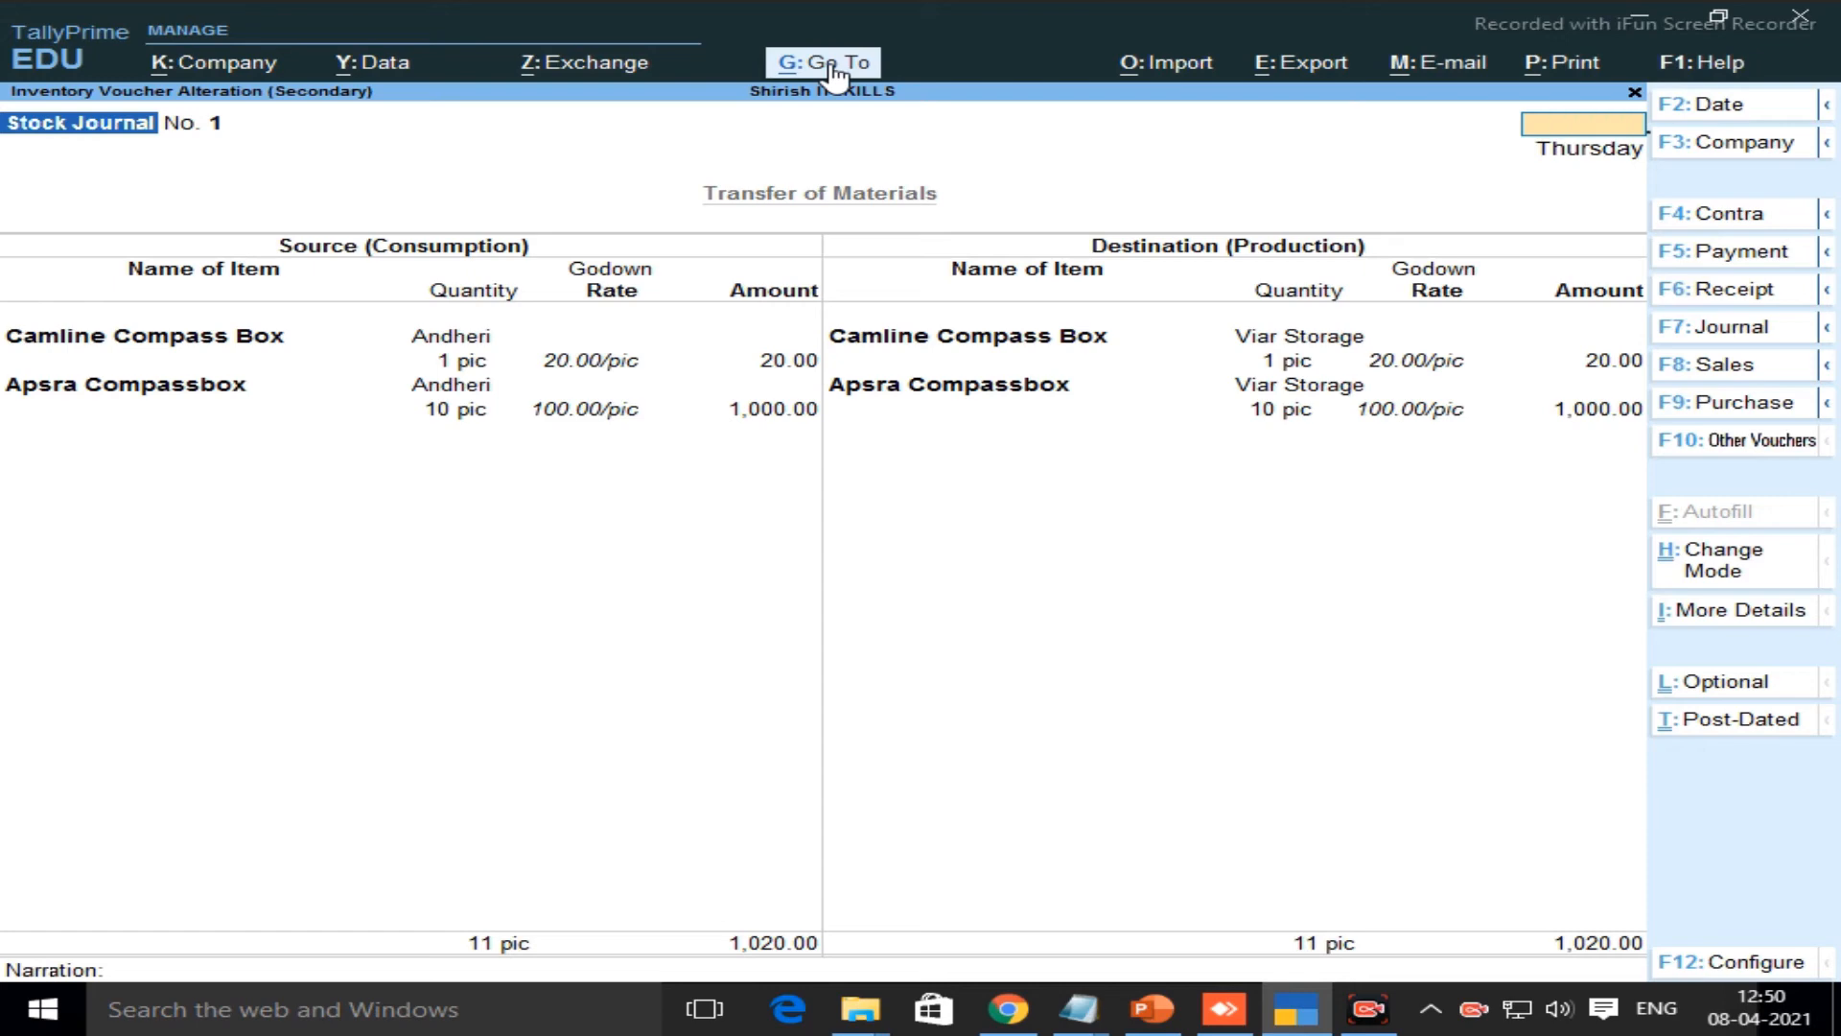
key("ctrl+a")
key("alt+a")
key("Escape")
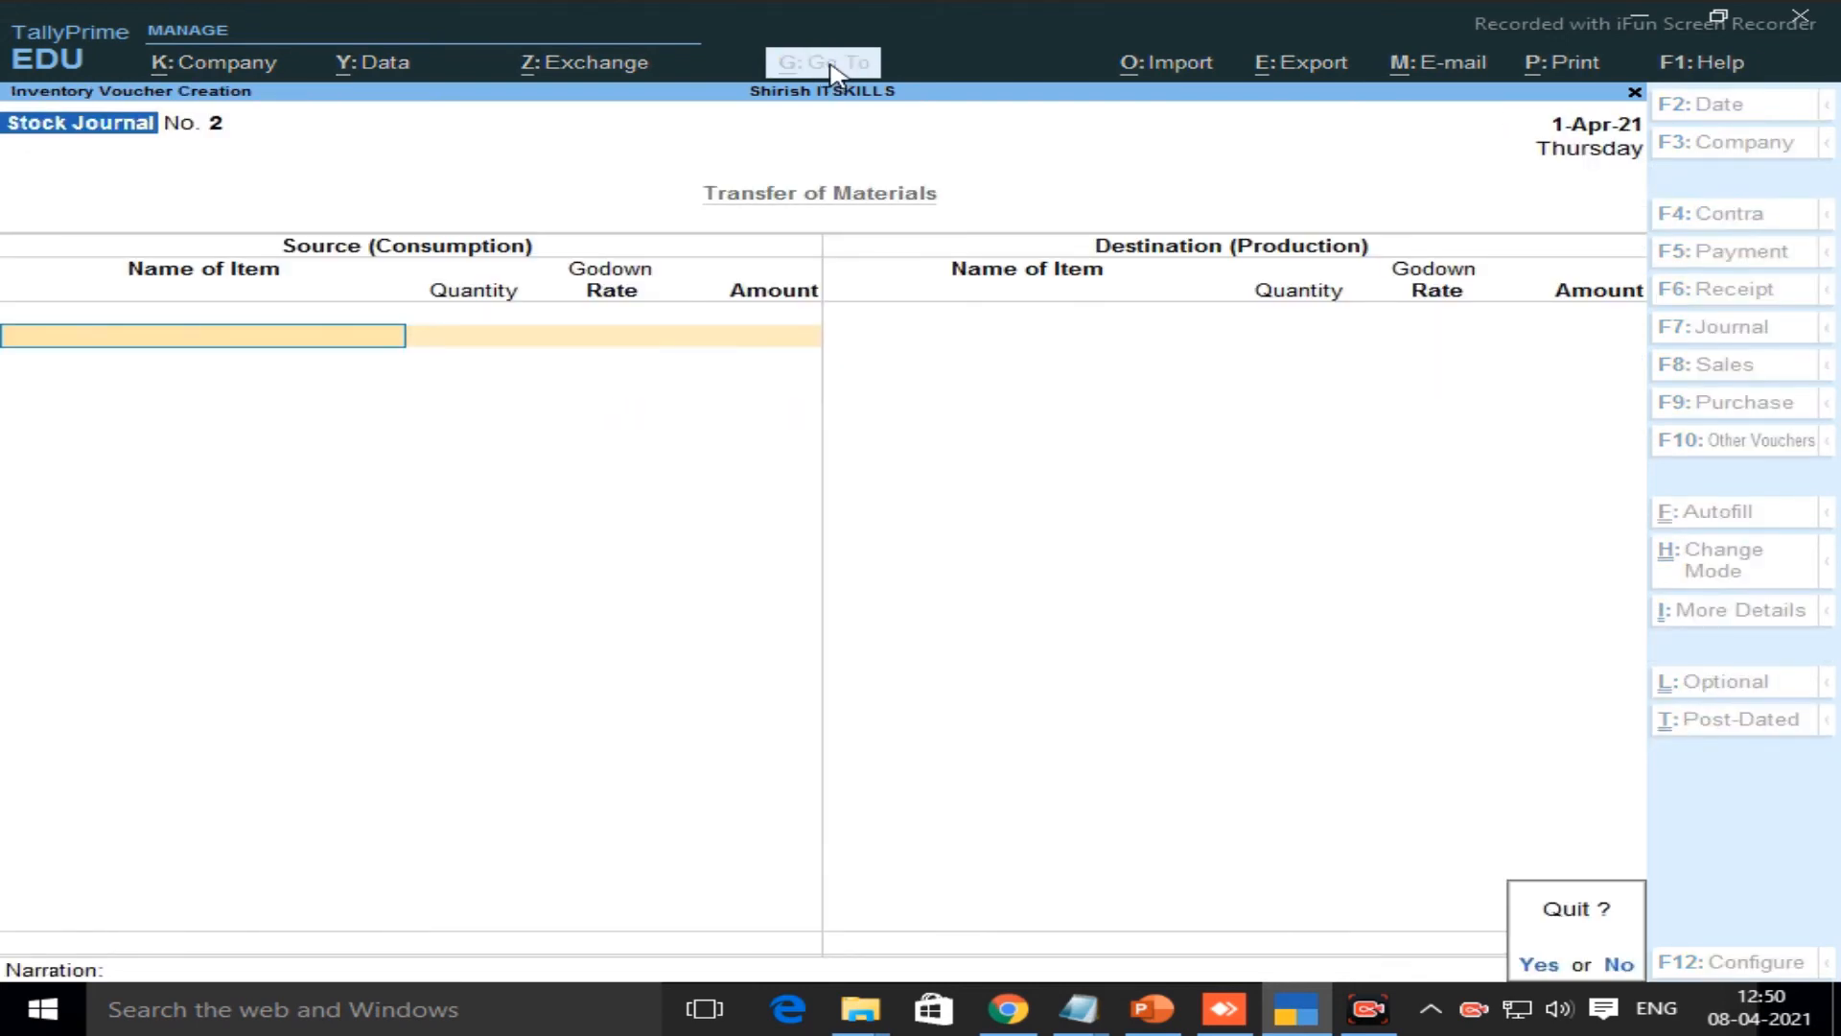
key("Return")
key("Return")
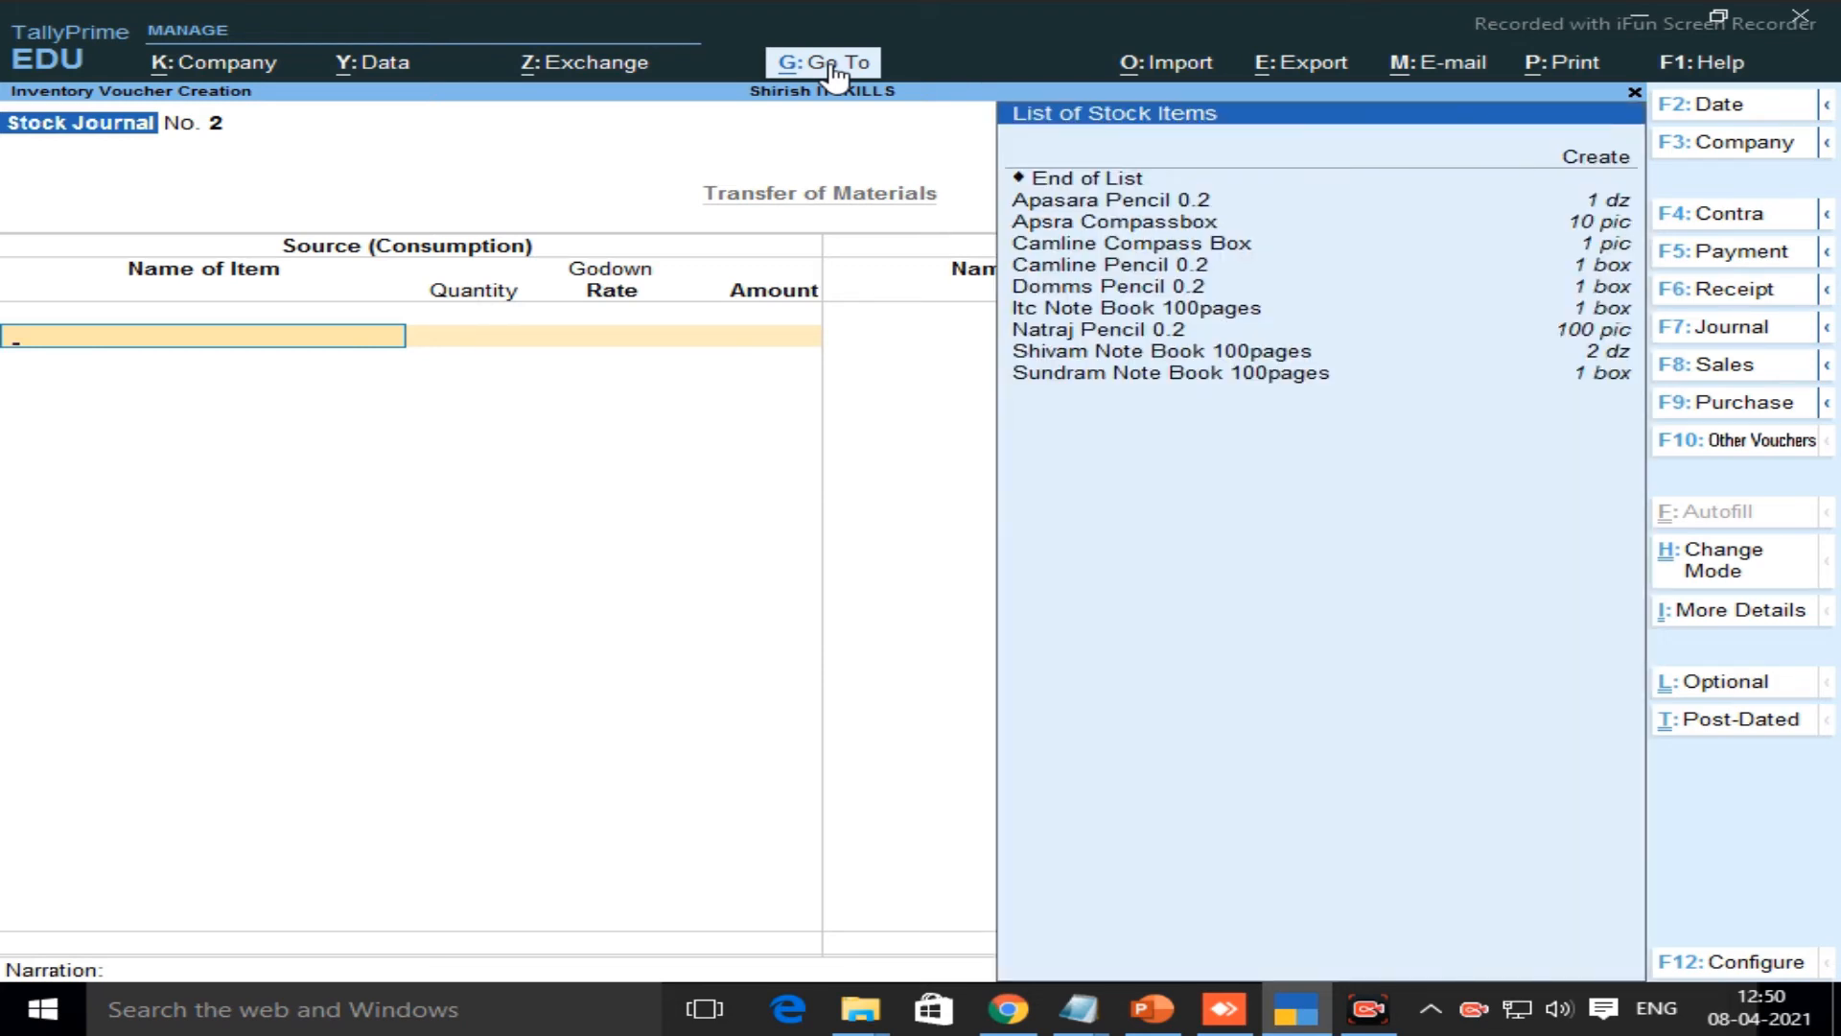
Add Apasara Pencil 0.2 as a source item from godown Andheri with quantity 1 dz, accepting the default rate and amount
key("Down")
key("Down")
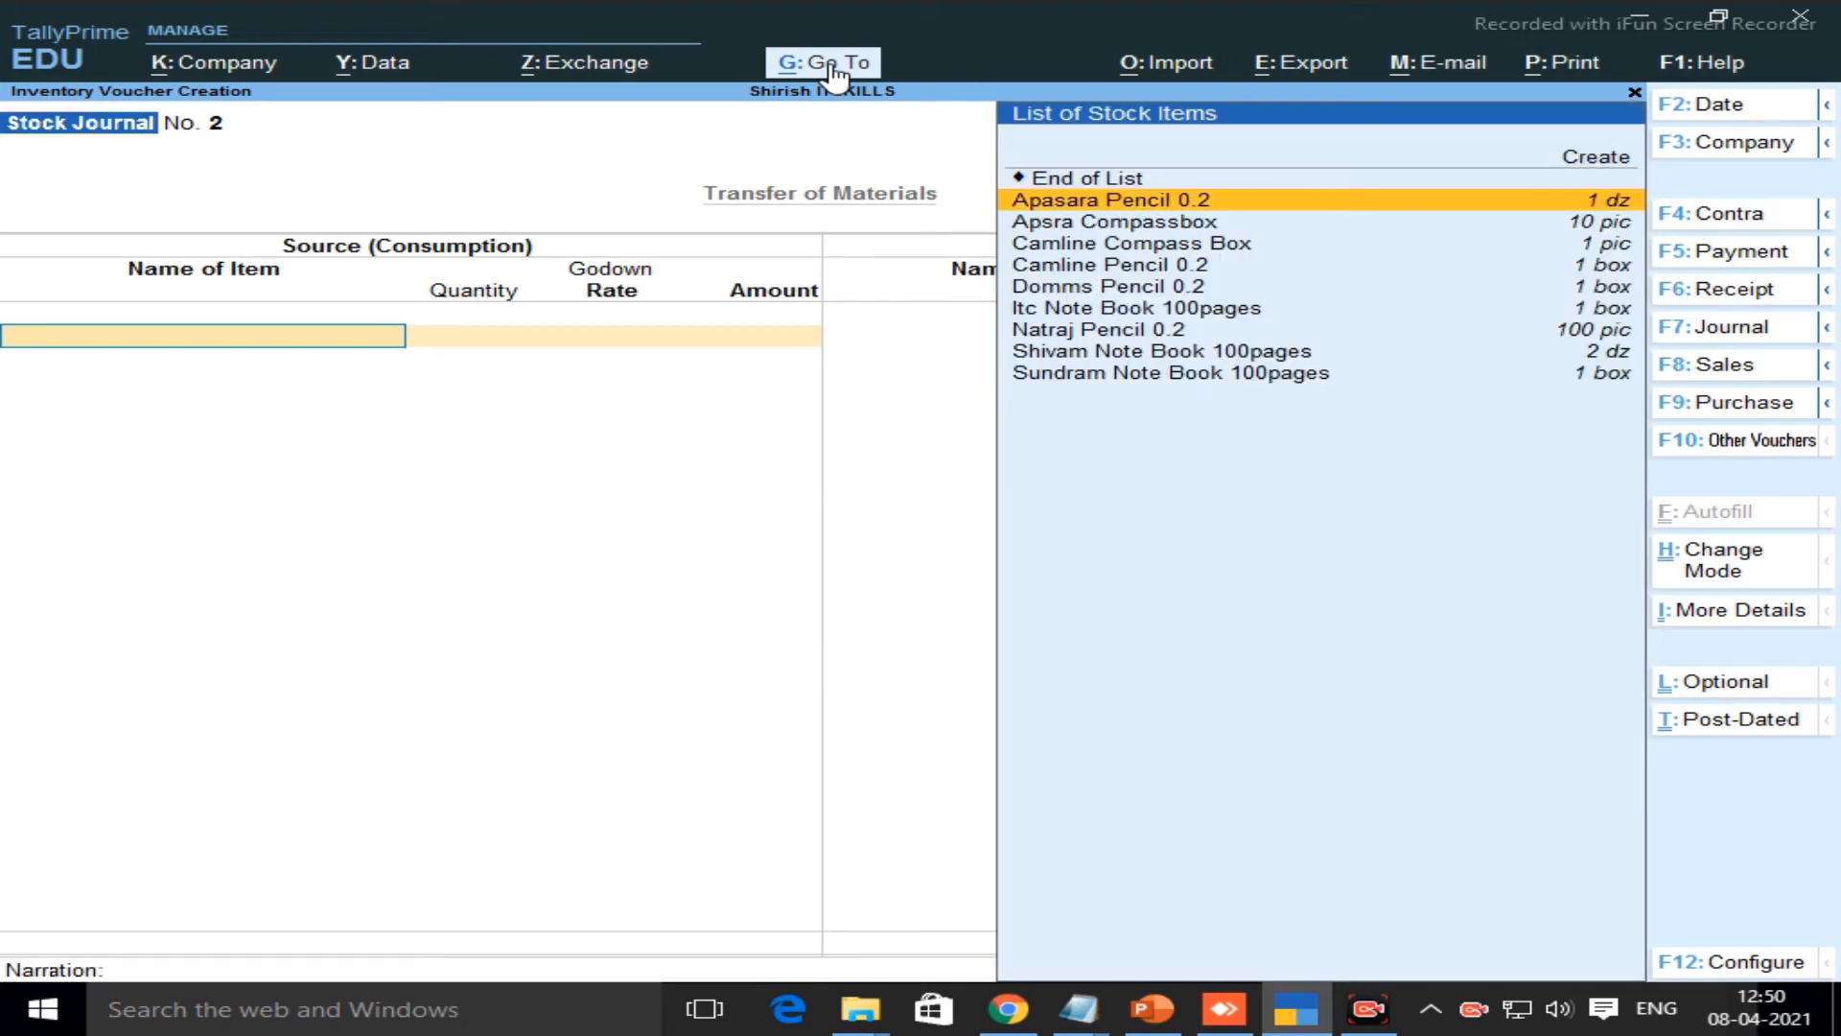
key("Return")
key("Down")
key("Return")
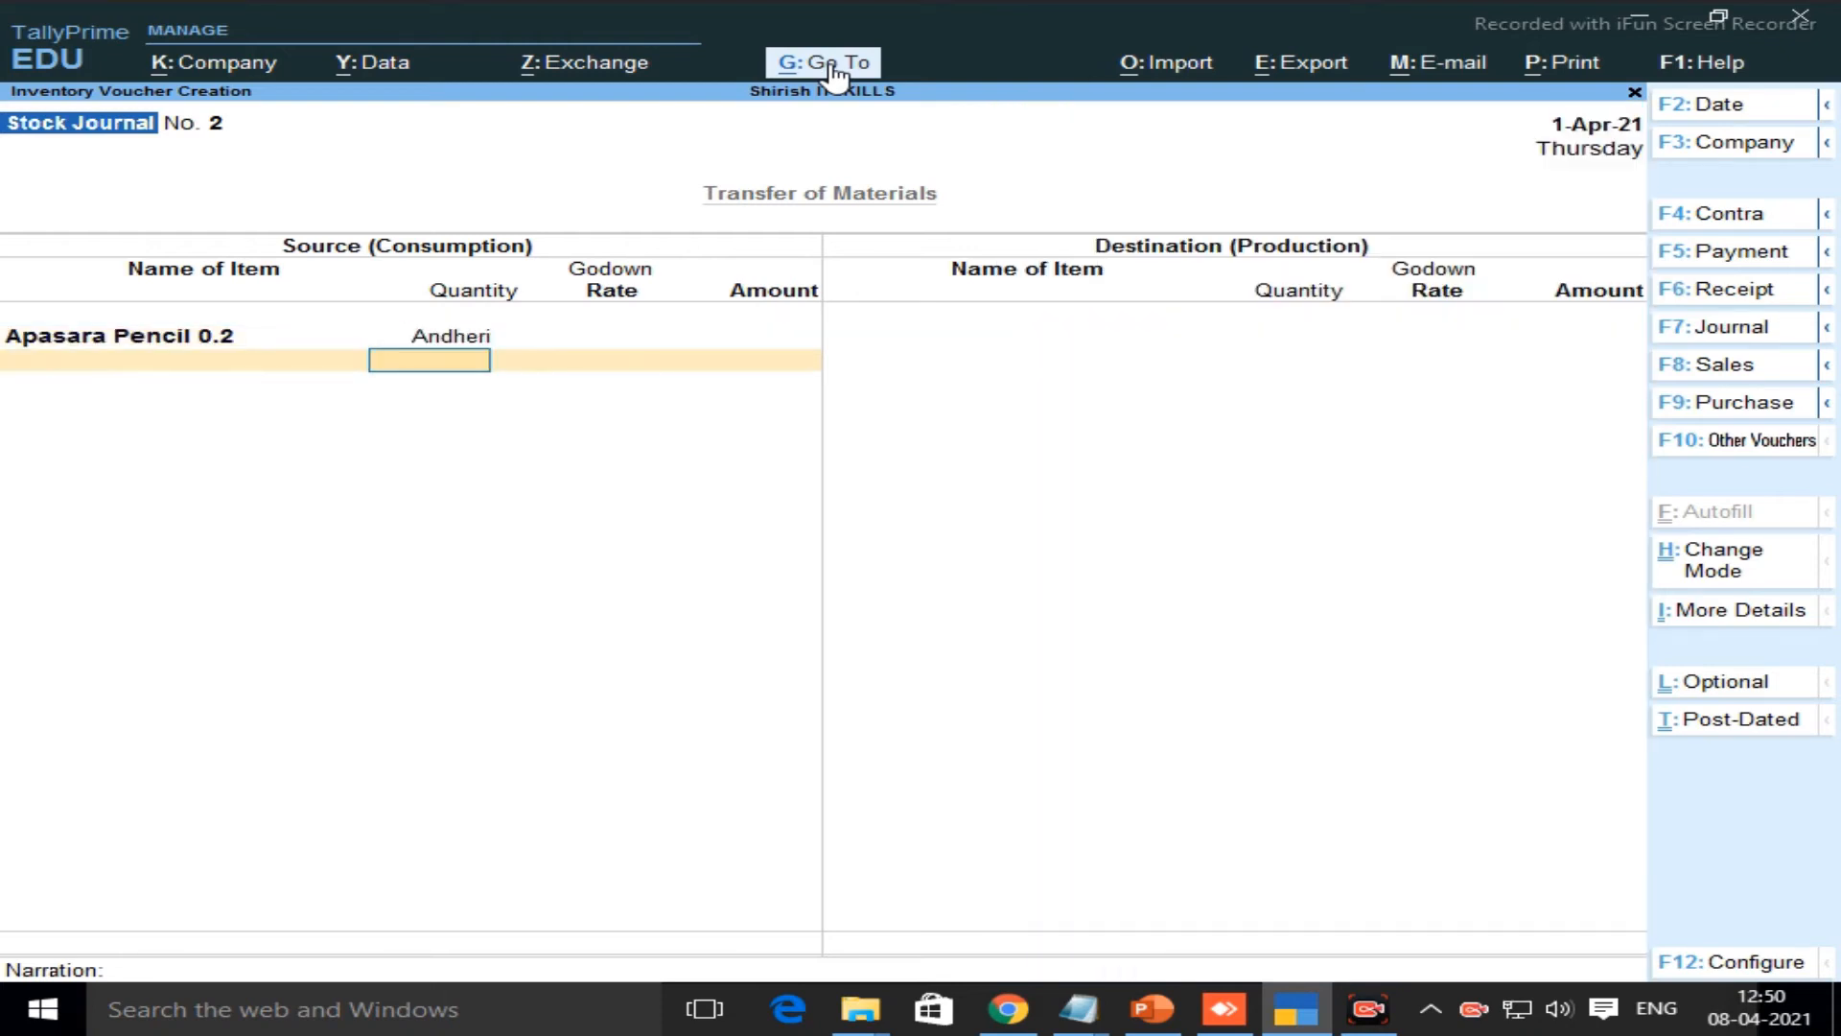
type("1")
key("Return")
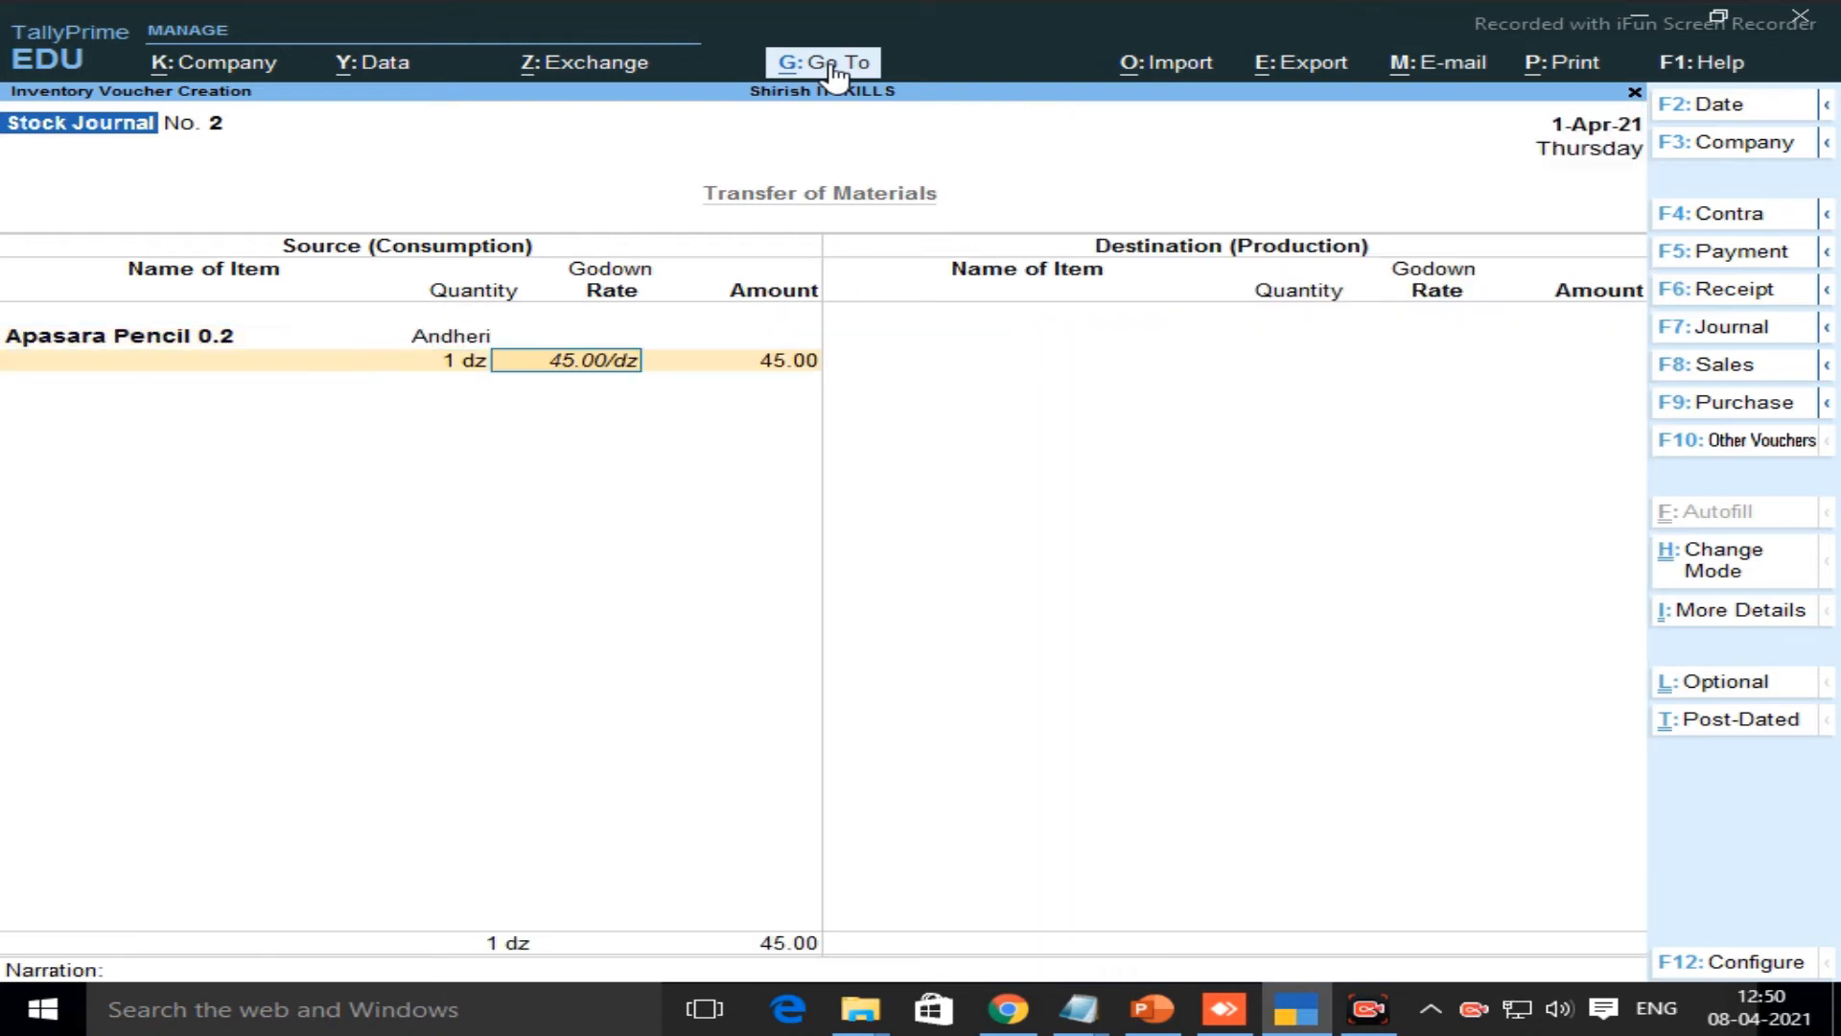
key("Return")
key("Return")
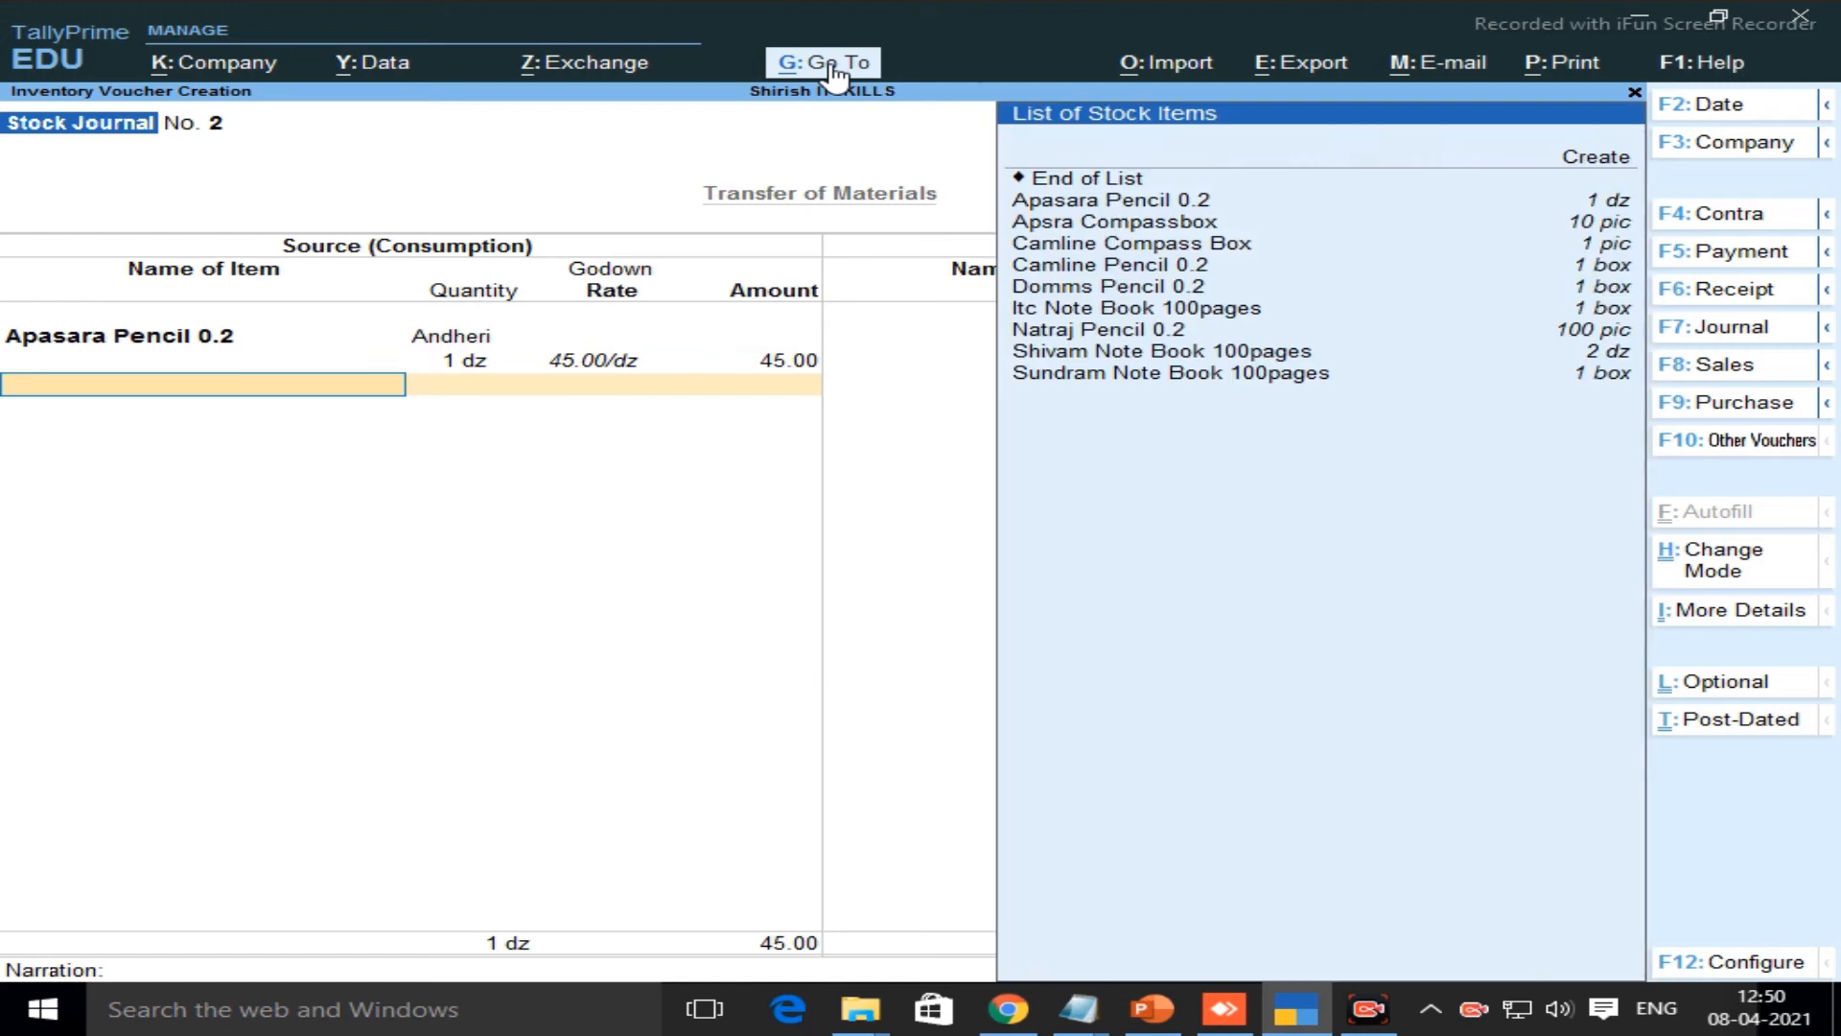
Add Camline Pencil 0.2 as a source item from godown Andheri with quantity 1 box, accepting the default rate and amount
key("Down")
key("Down")
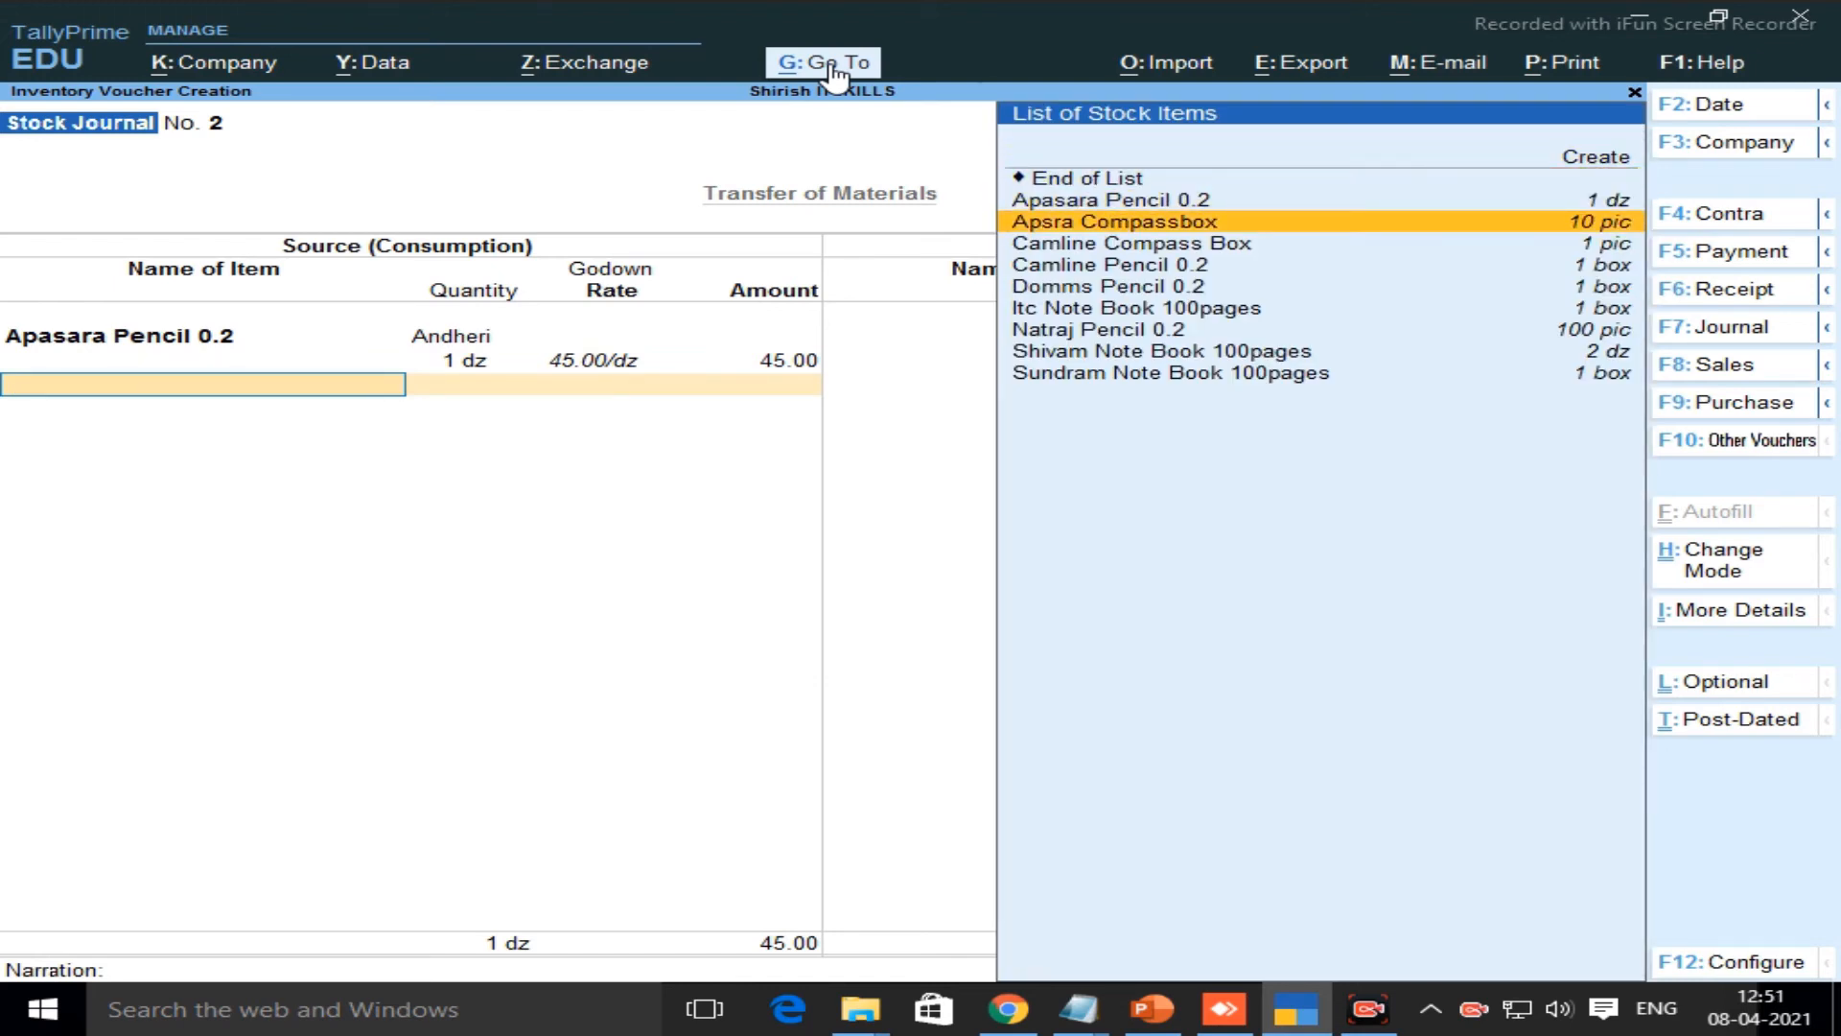
key("Down")
key("Down")
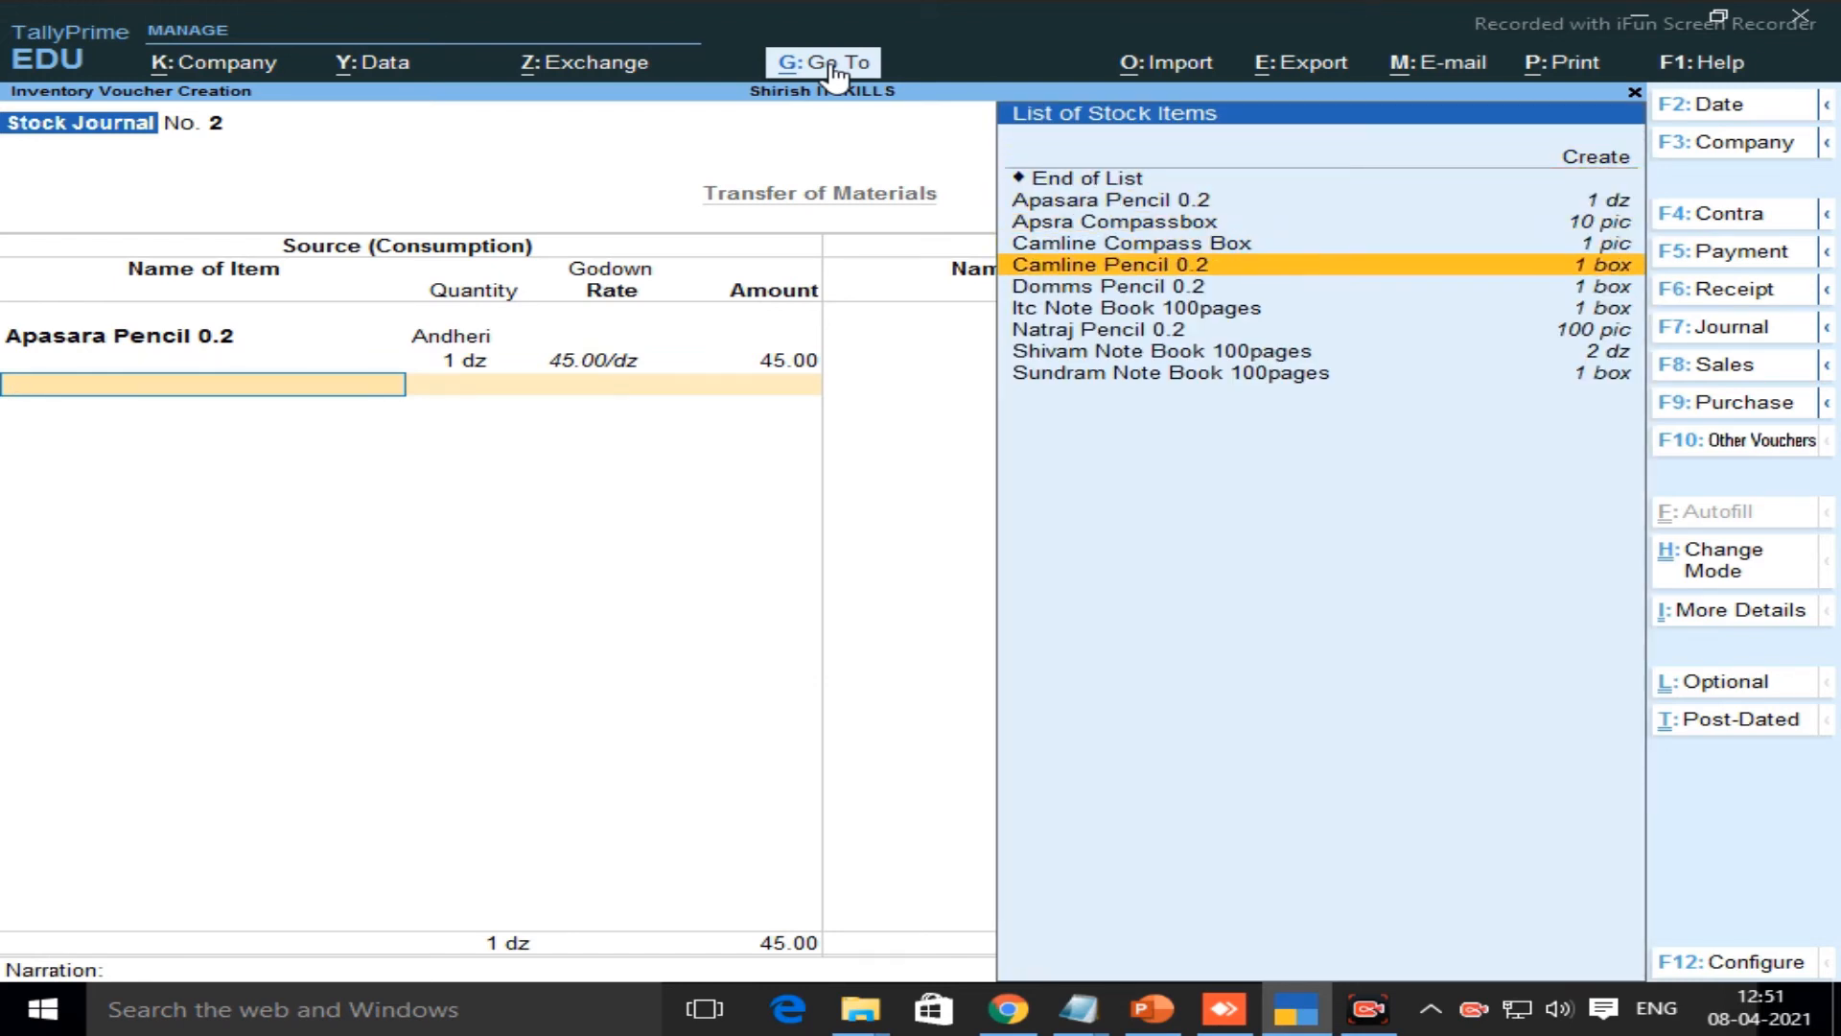
key("Return")
type("A")
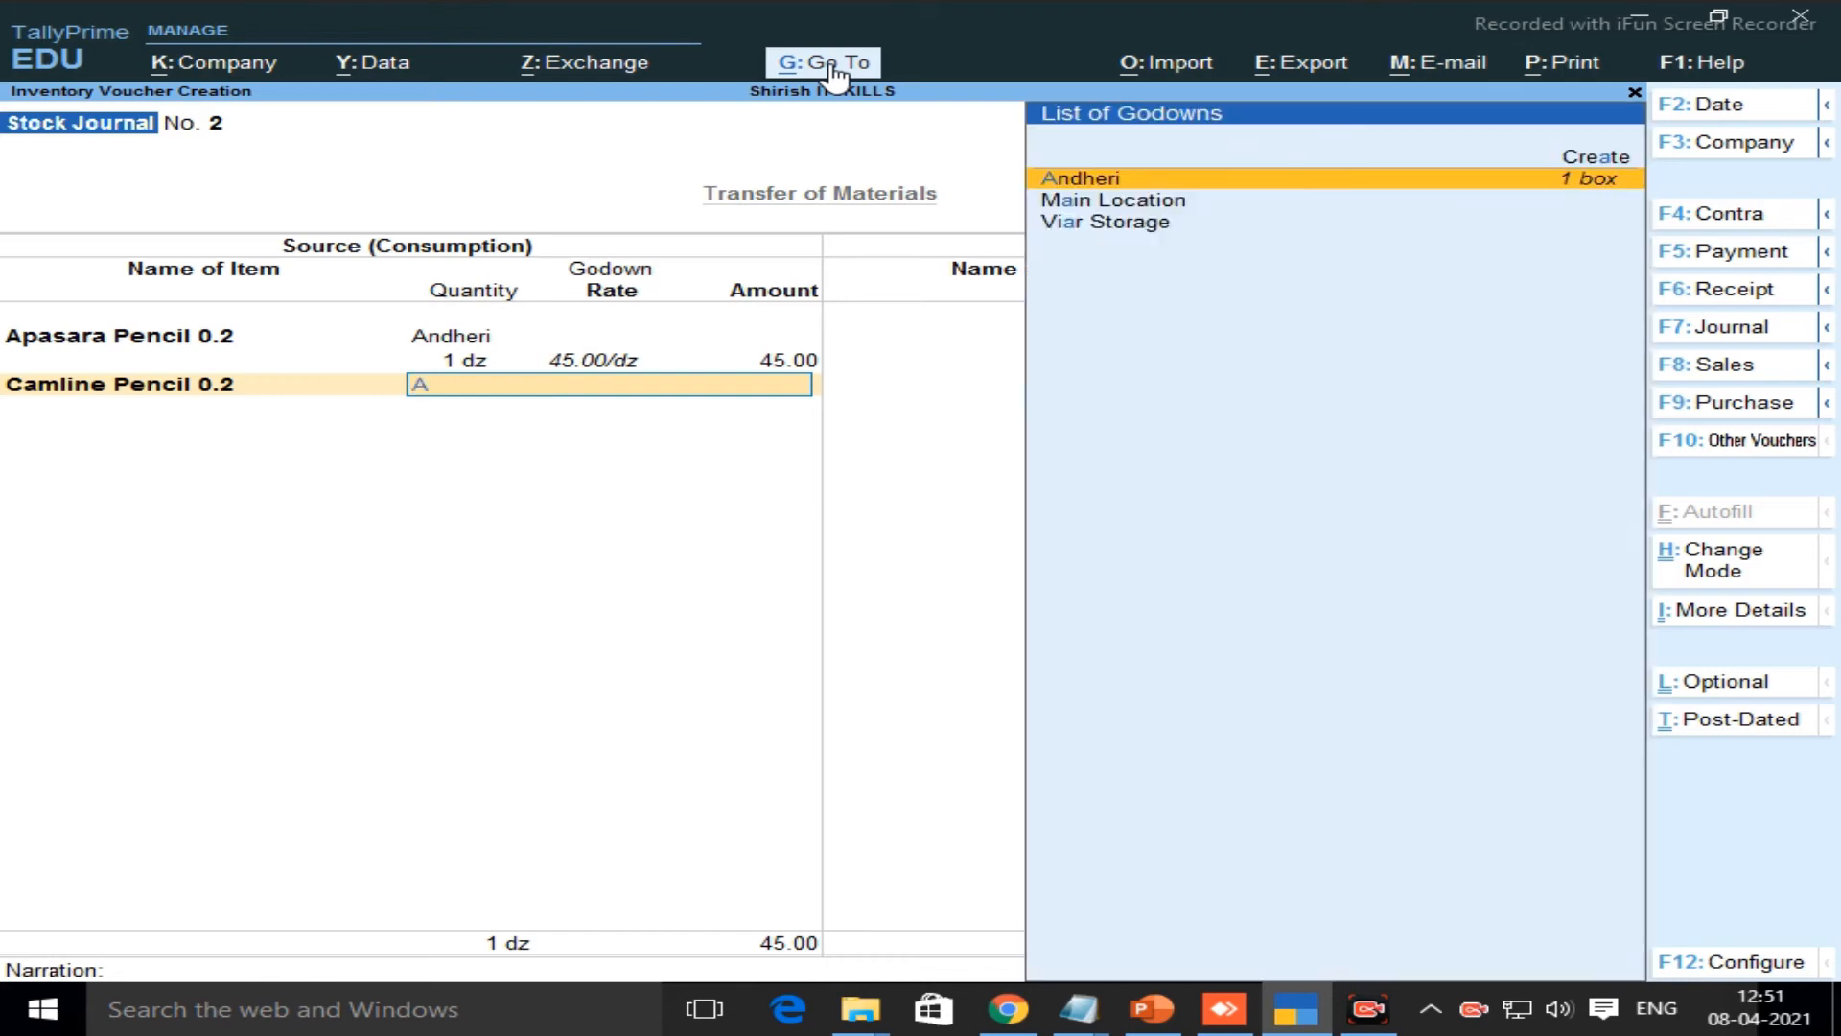
key("Return")
key("Return")
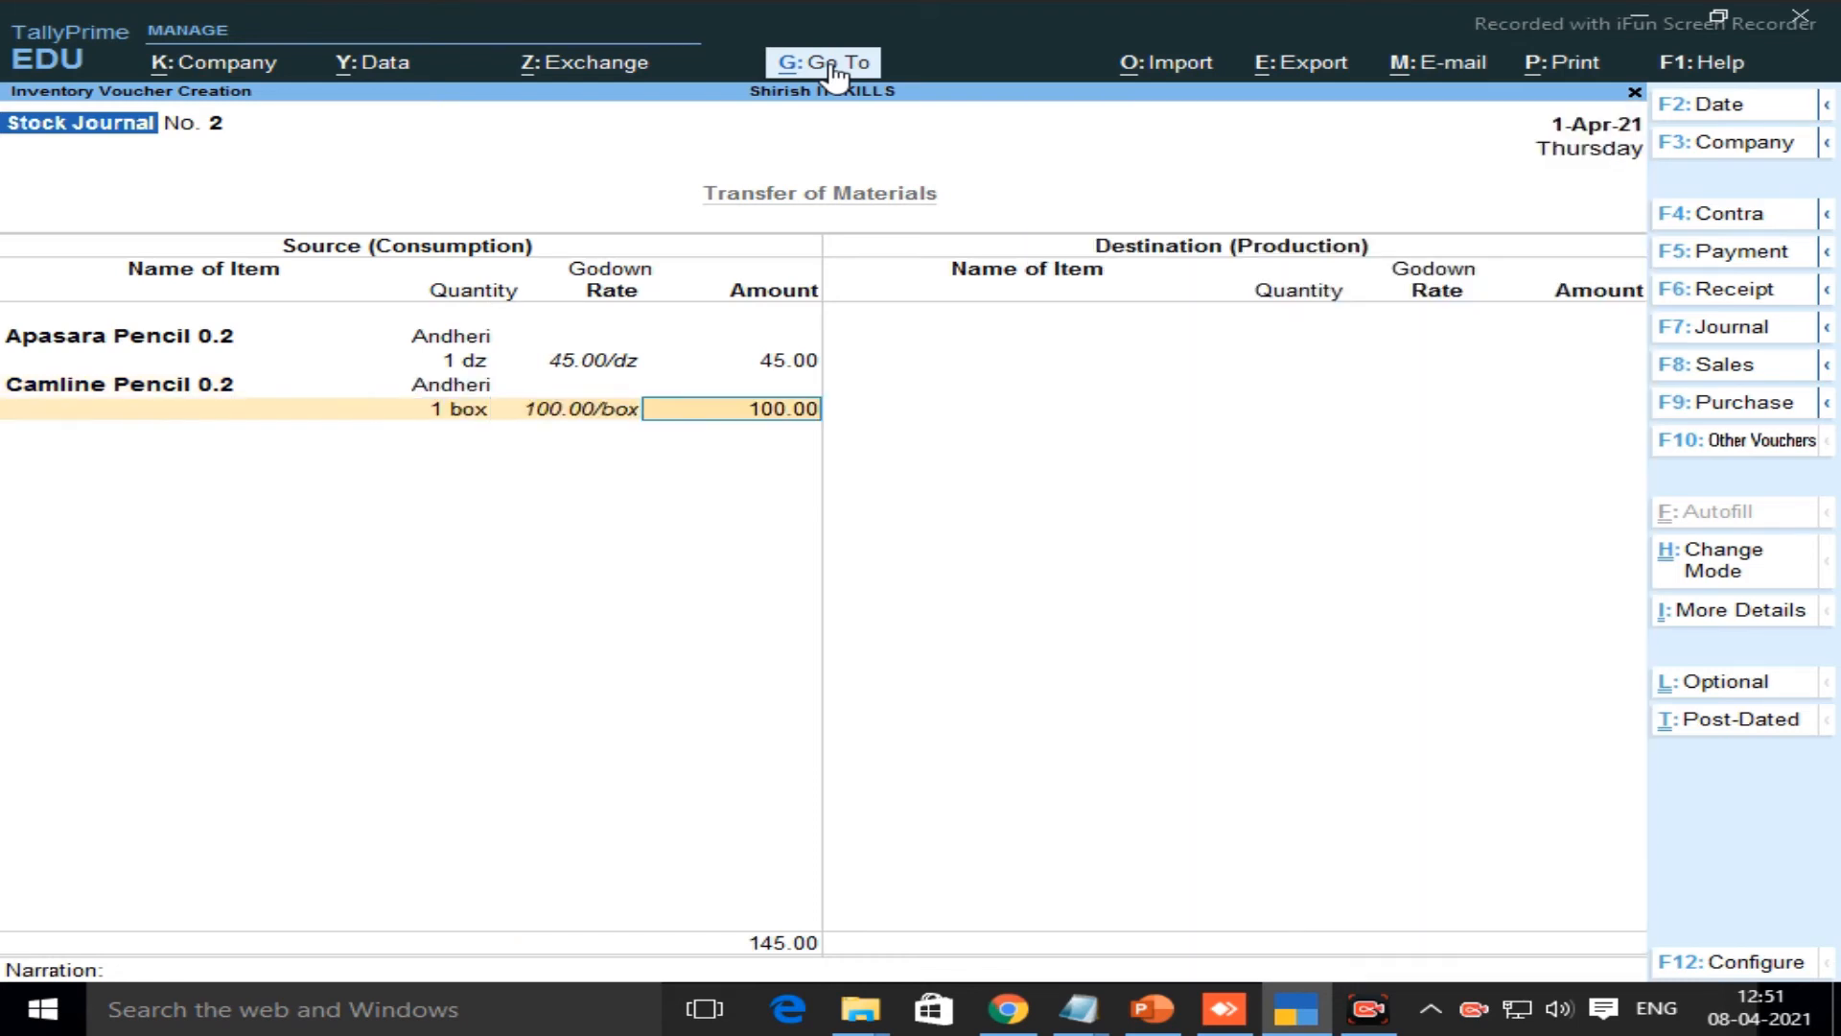
key("Return")
Add Domms Pencil 0.2 as a source item from godown Andheri with quantity 1 box at the default rate and amount
key("Down")
key("Down")
key("Down")
key("Down")
key("Down")
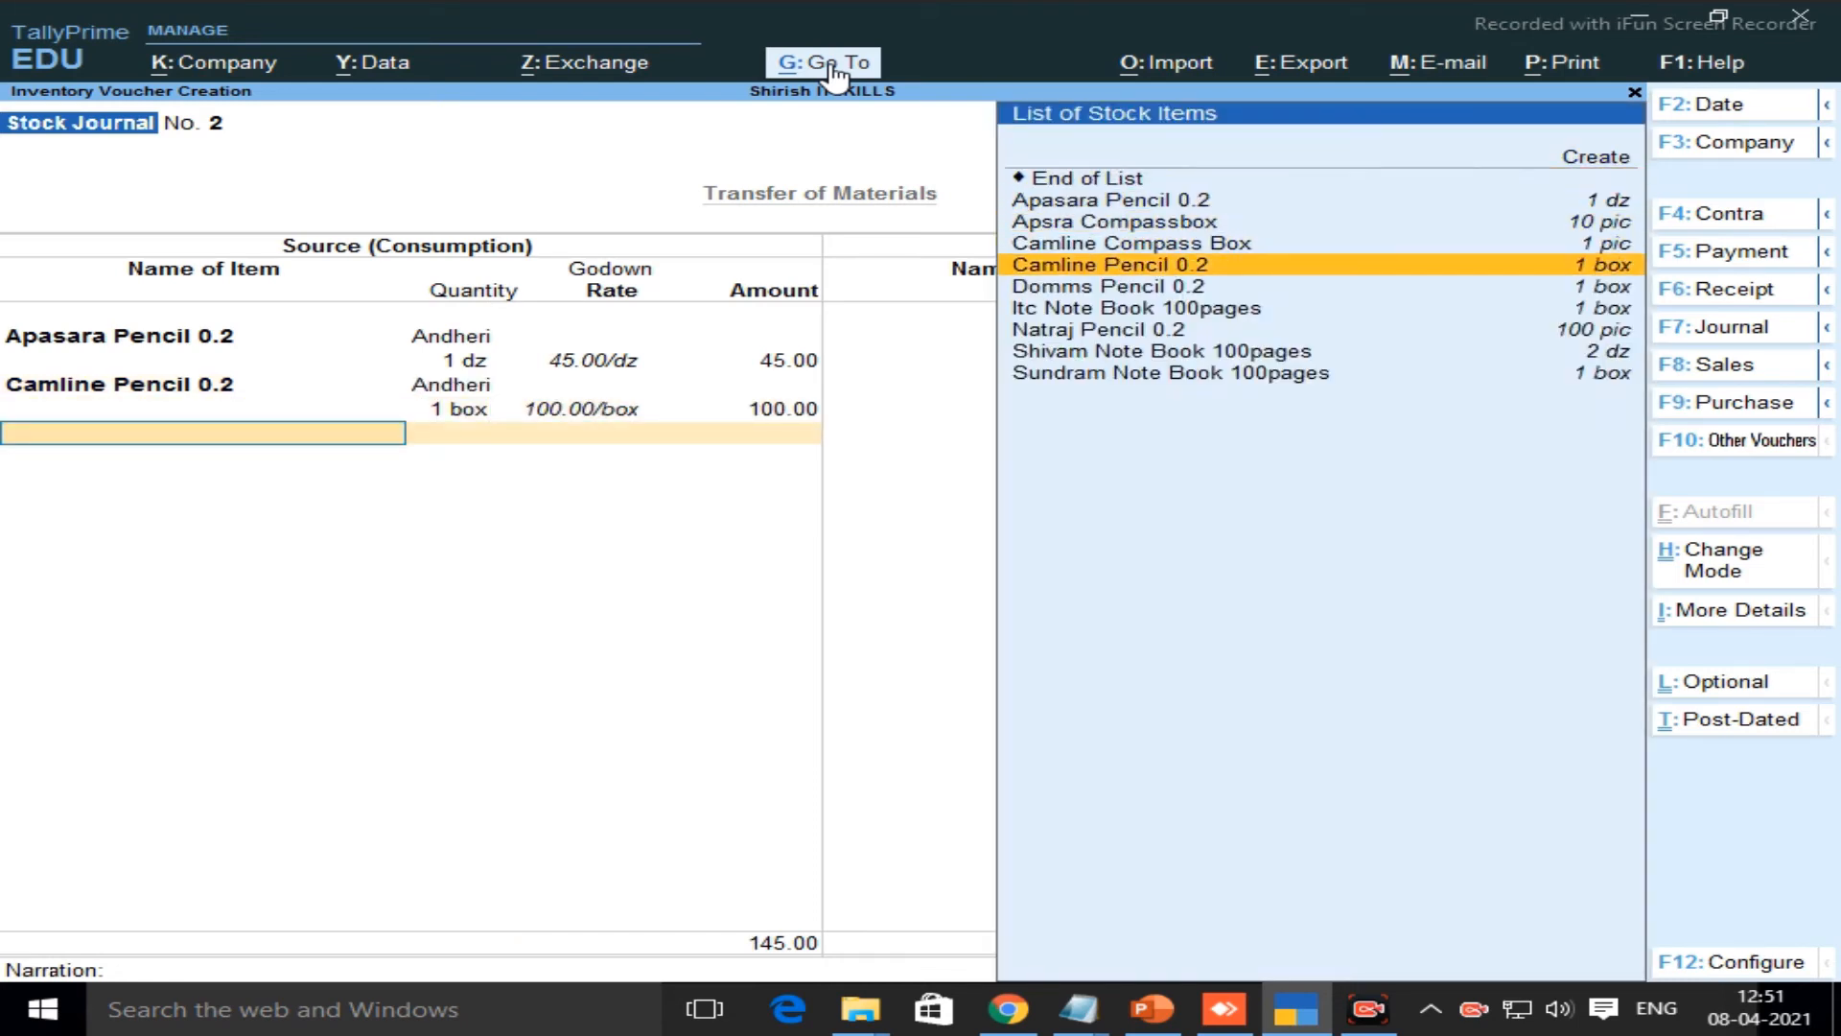
key("Return")
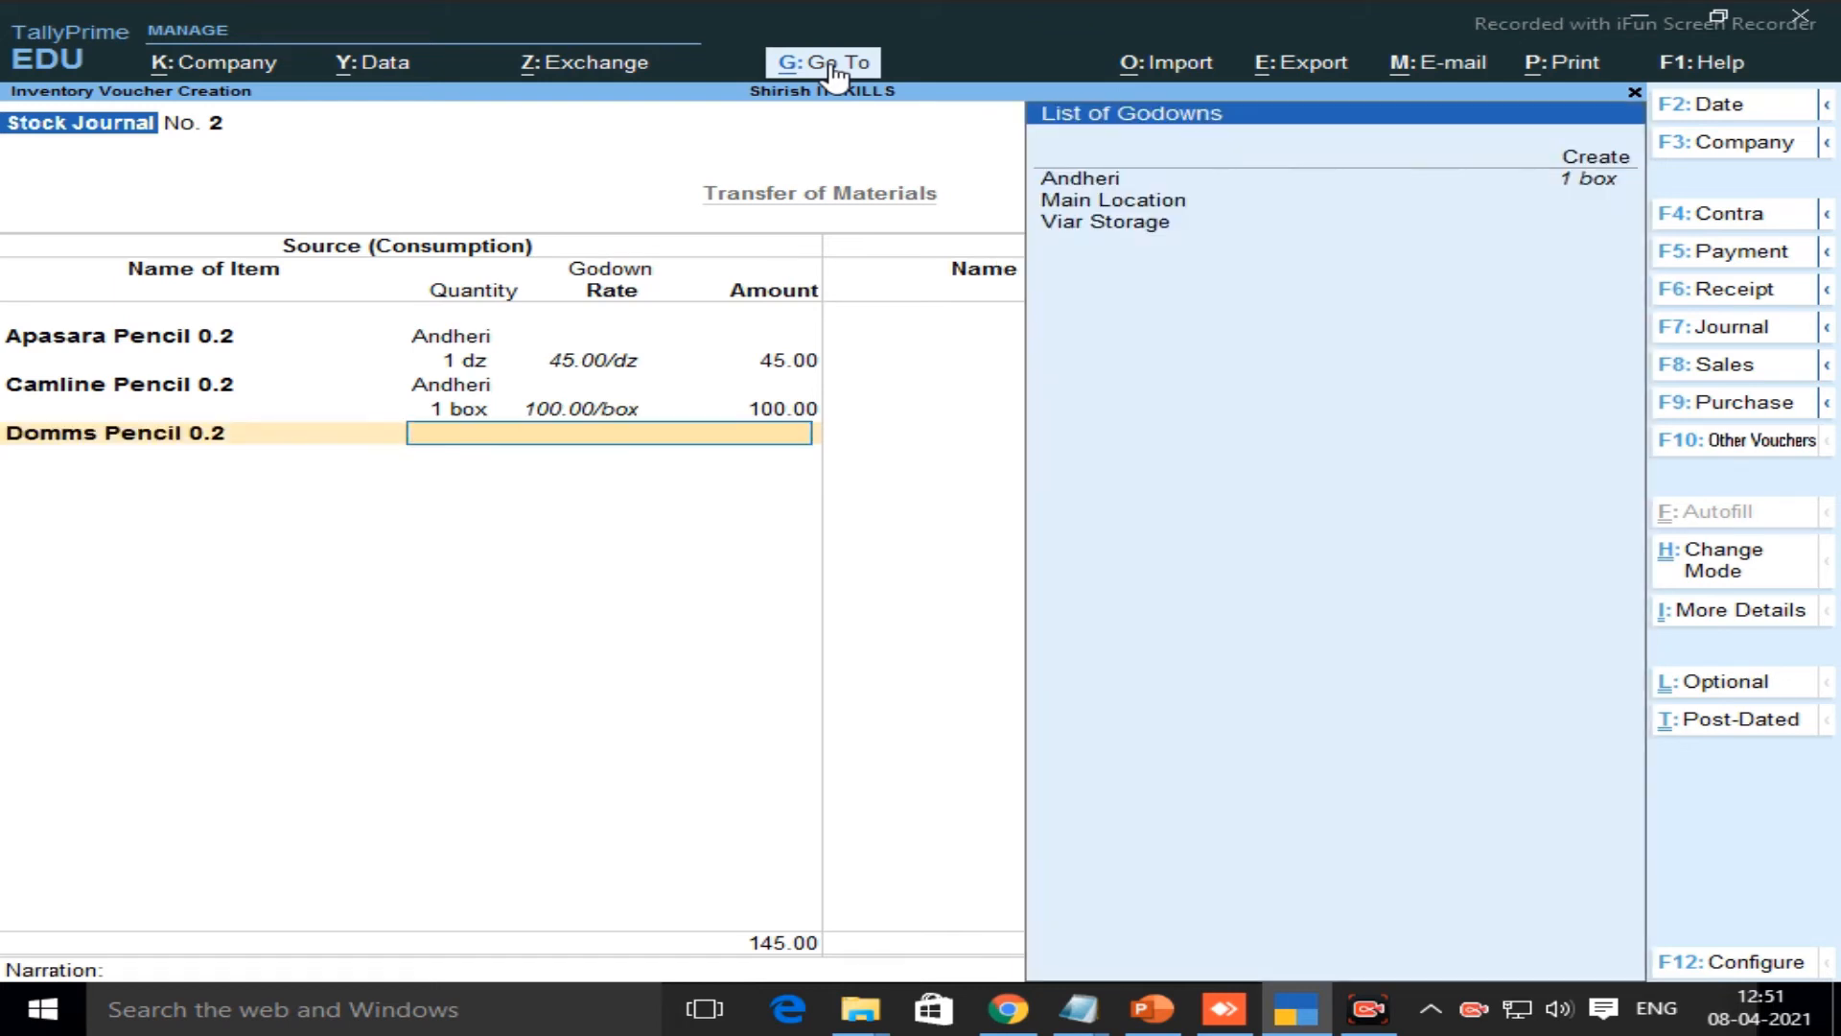
key("Down")
key("Return")
type("1")
key("Return")
key("Return")
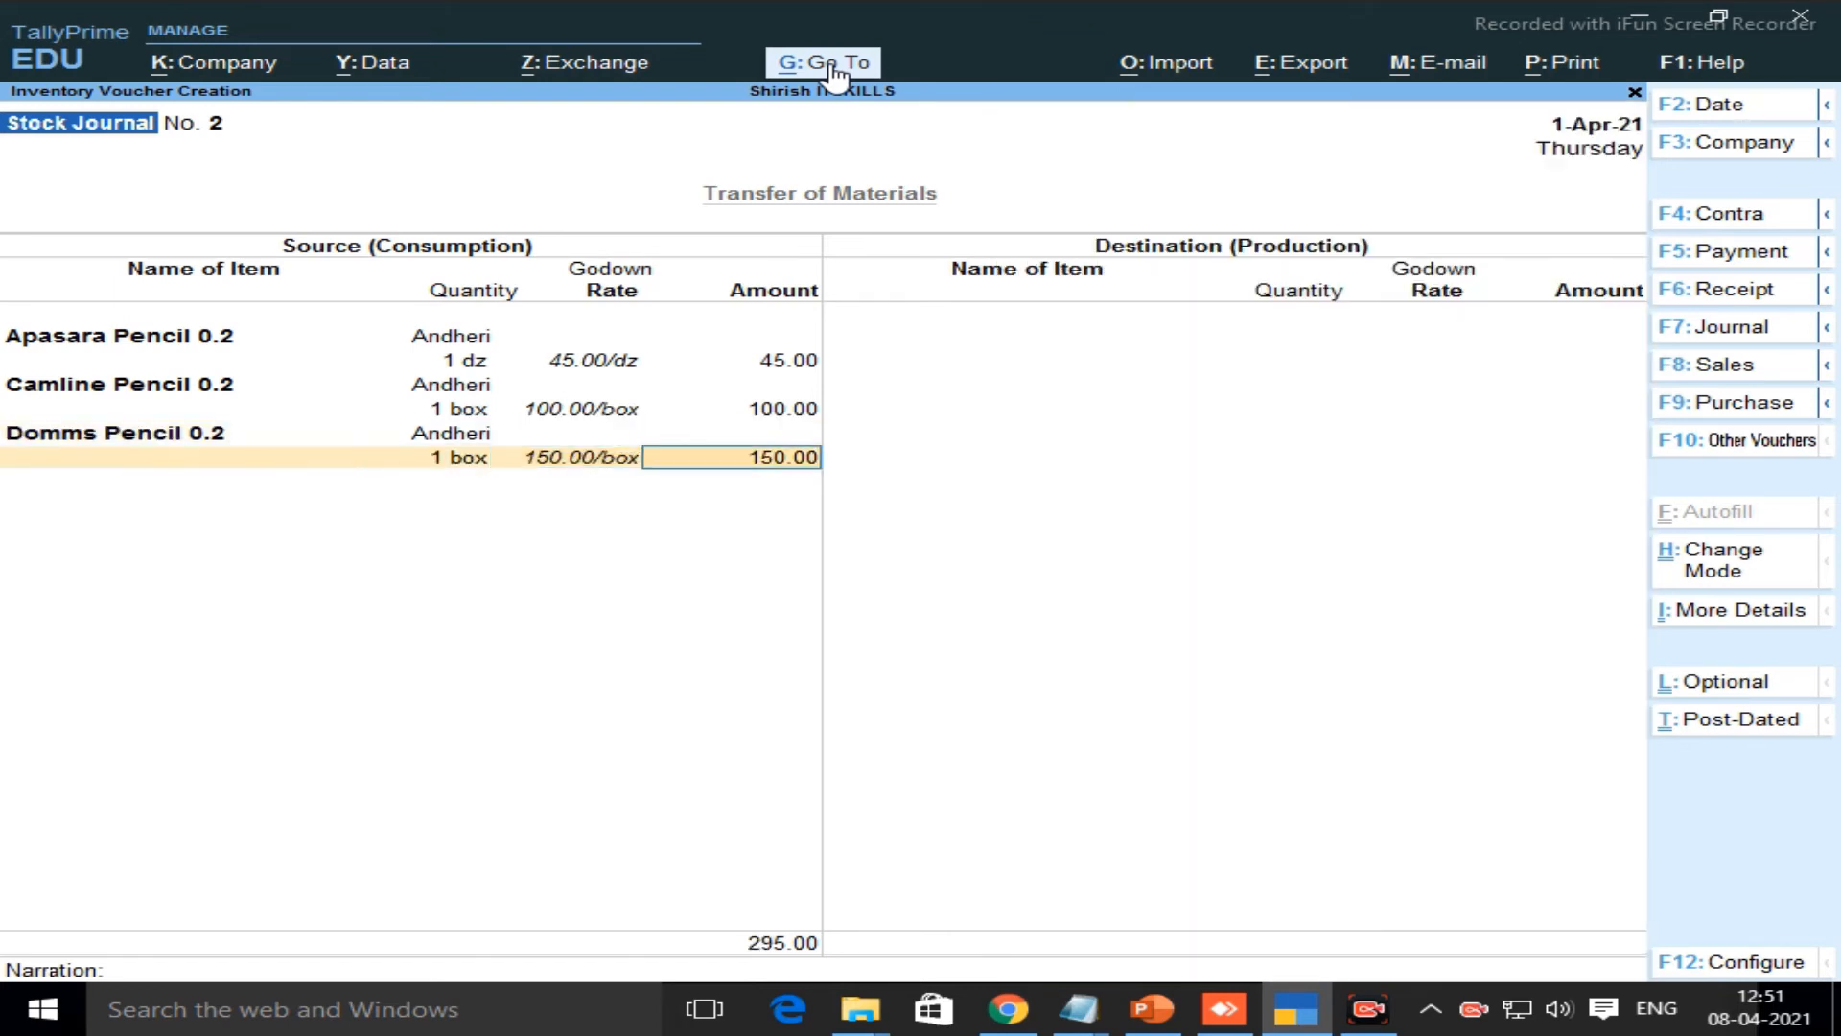
key("Return")
Add Natraj Pencil 0.2 as a source item from godown Andheri with quantity 100 pic at the default rate, and end the source list
key("Down")
key("Down")
key("Down")
key("Down")
key("Down")
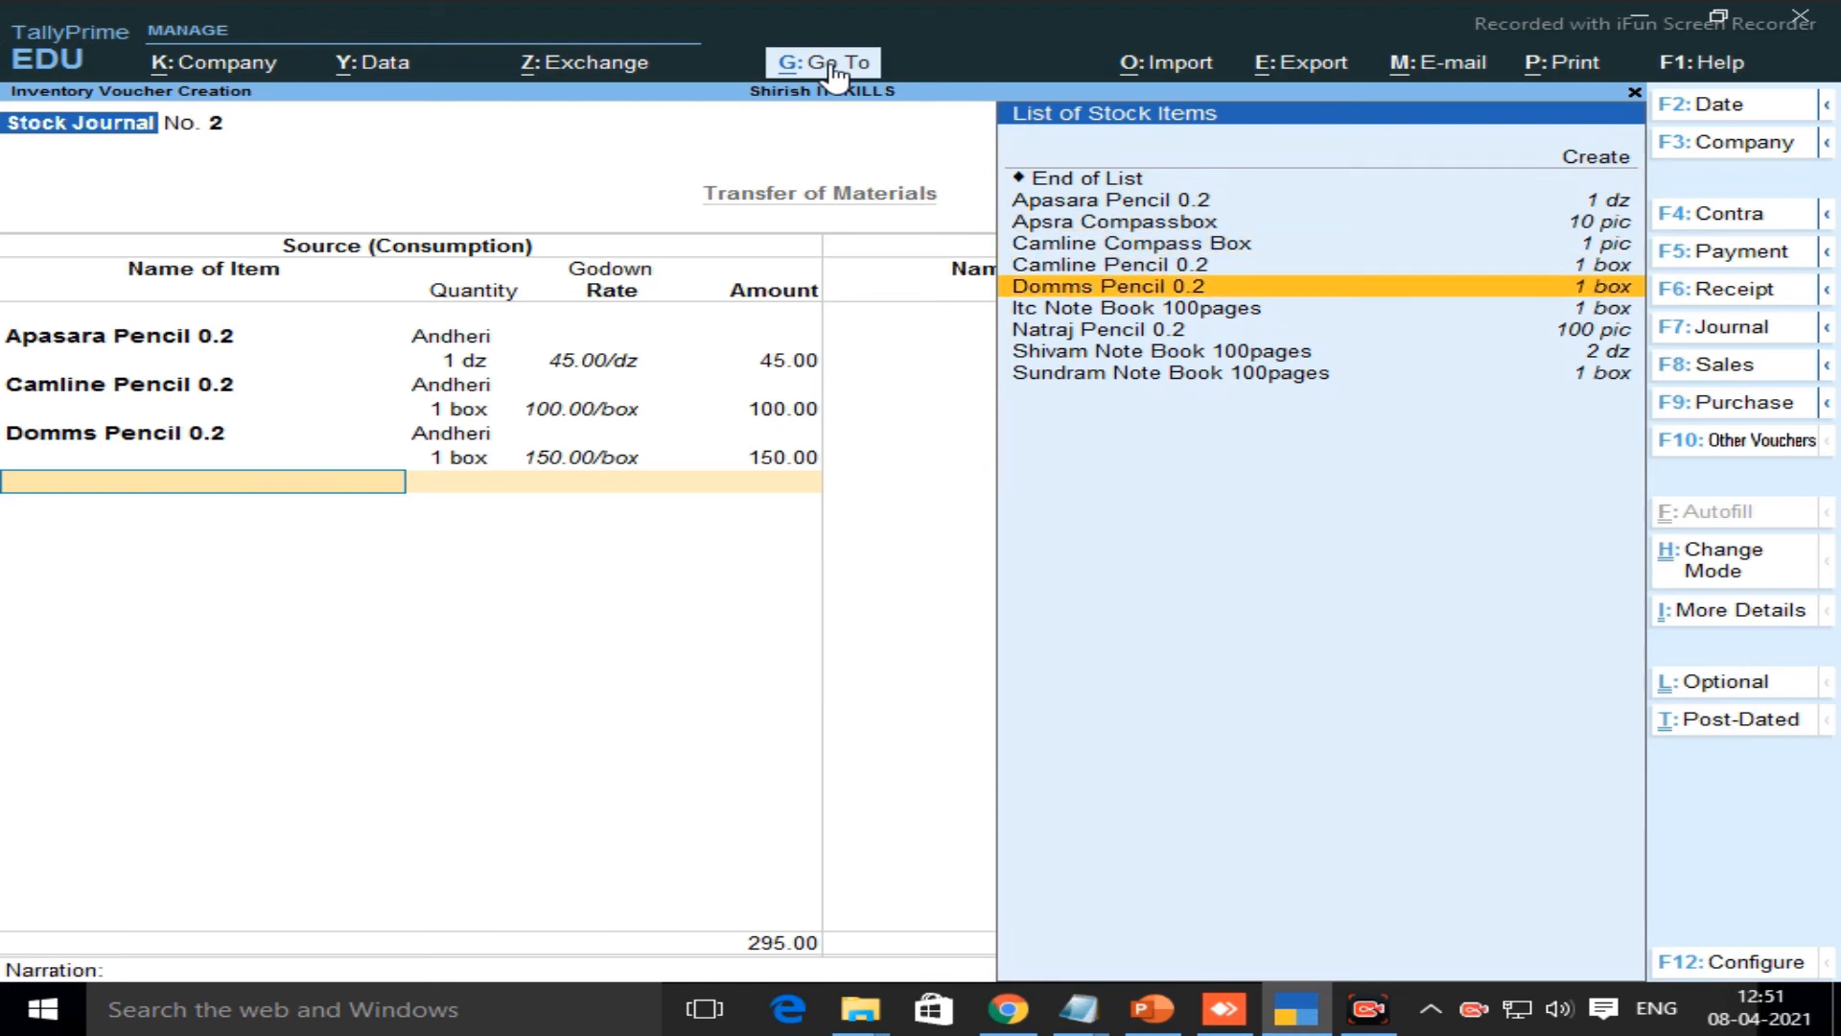
key("Down")
key("Down")
key("Down")
key("Up")
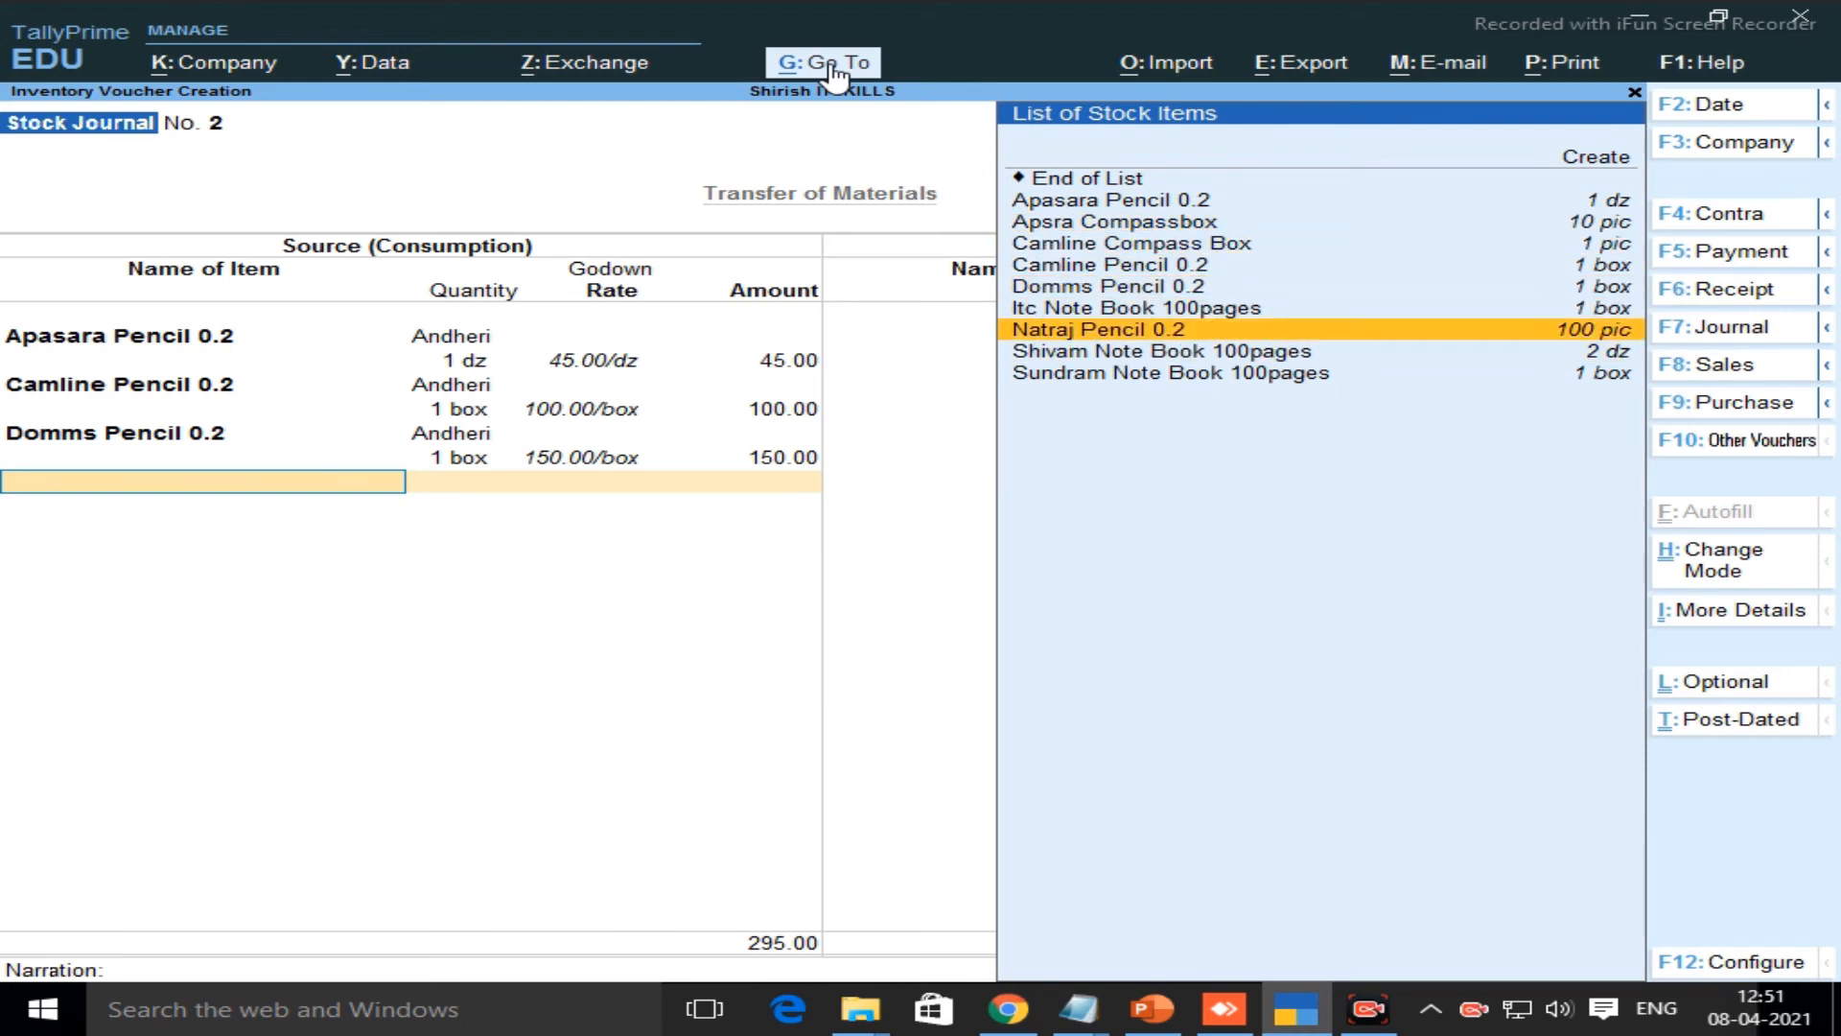
key("Return")
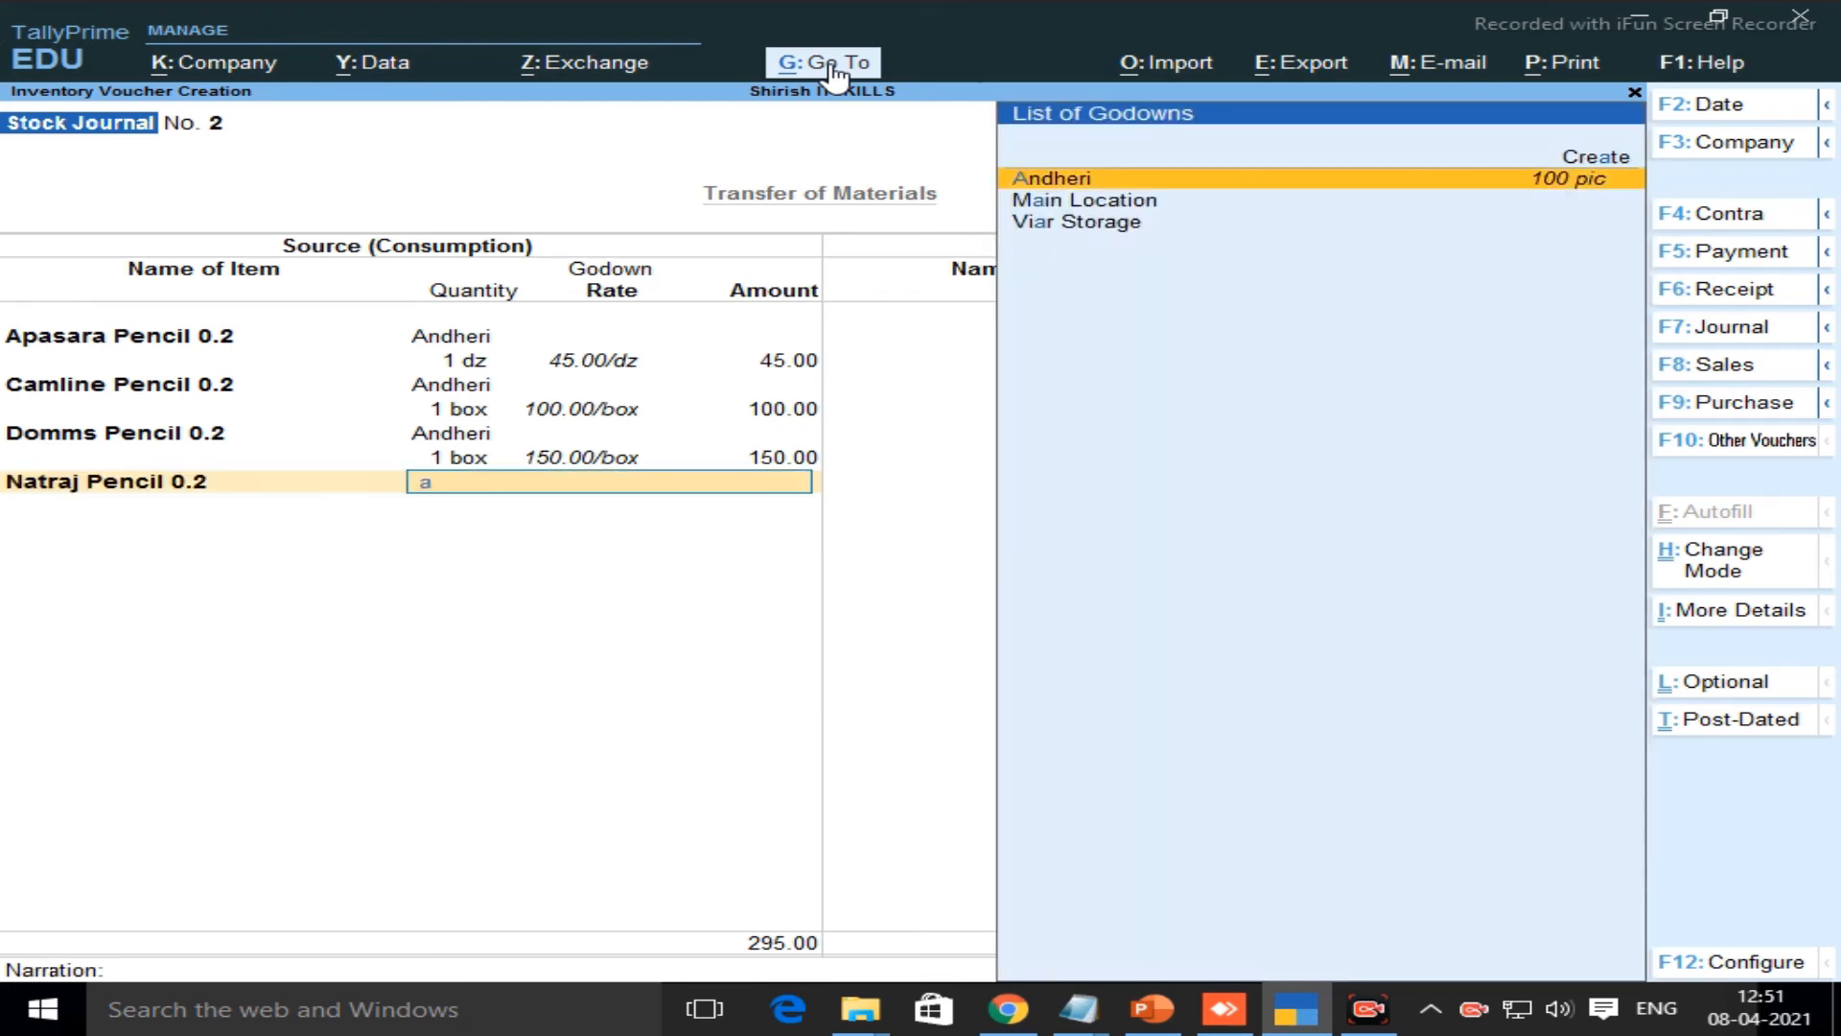
key("Return")
type("100")
key("Return")
key("Return")
key("Return")
key("Return")
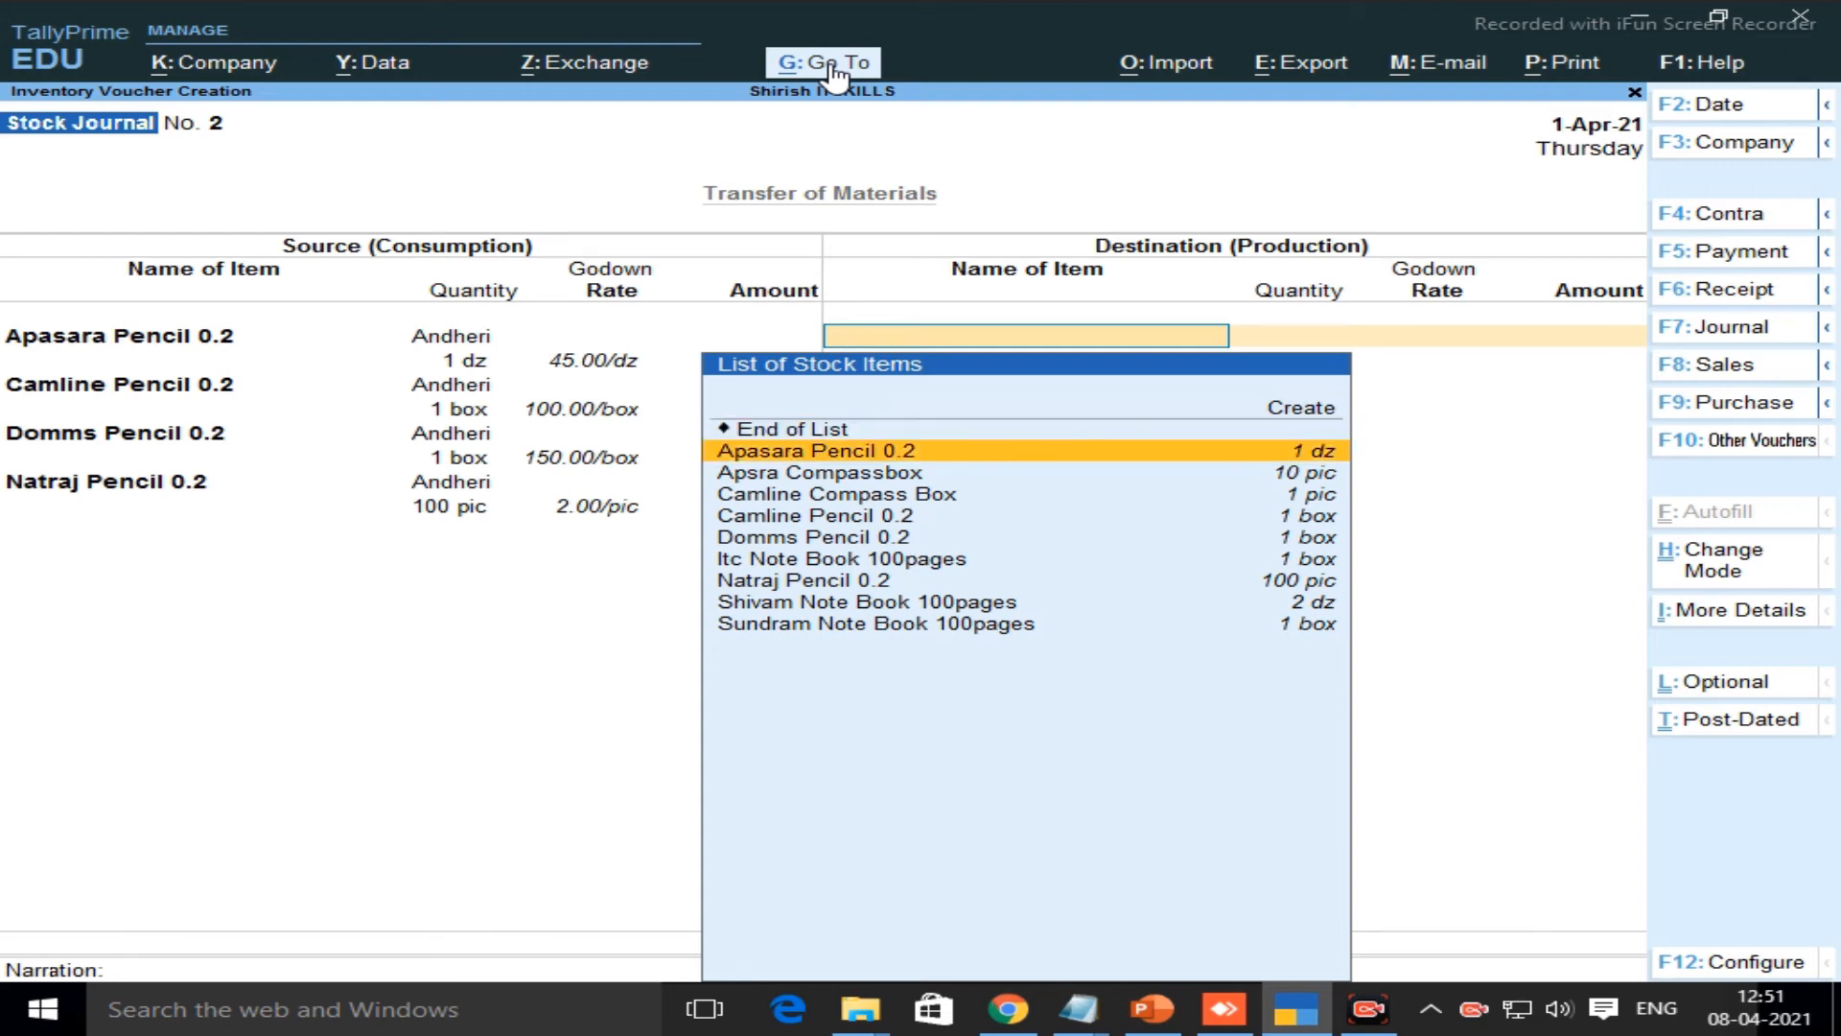
Add Apasara Pencil 0.2 as a destination item in godown Viar Storage with quantity 1 dz, accepting the default rate and amount
key("Return")
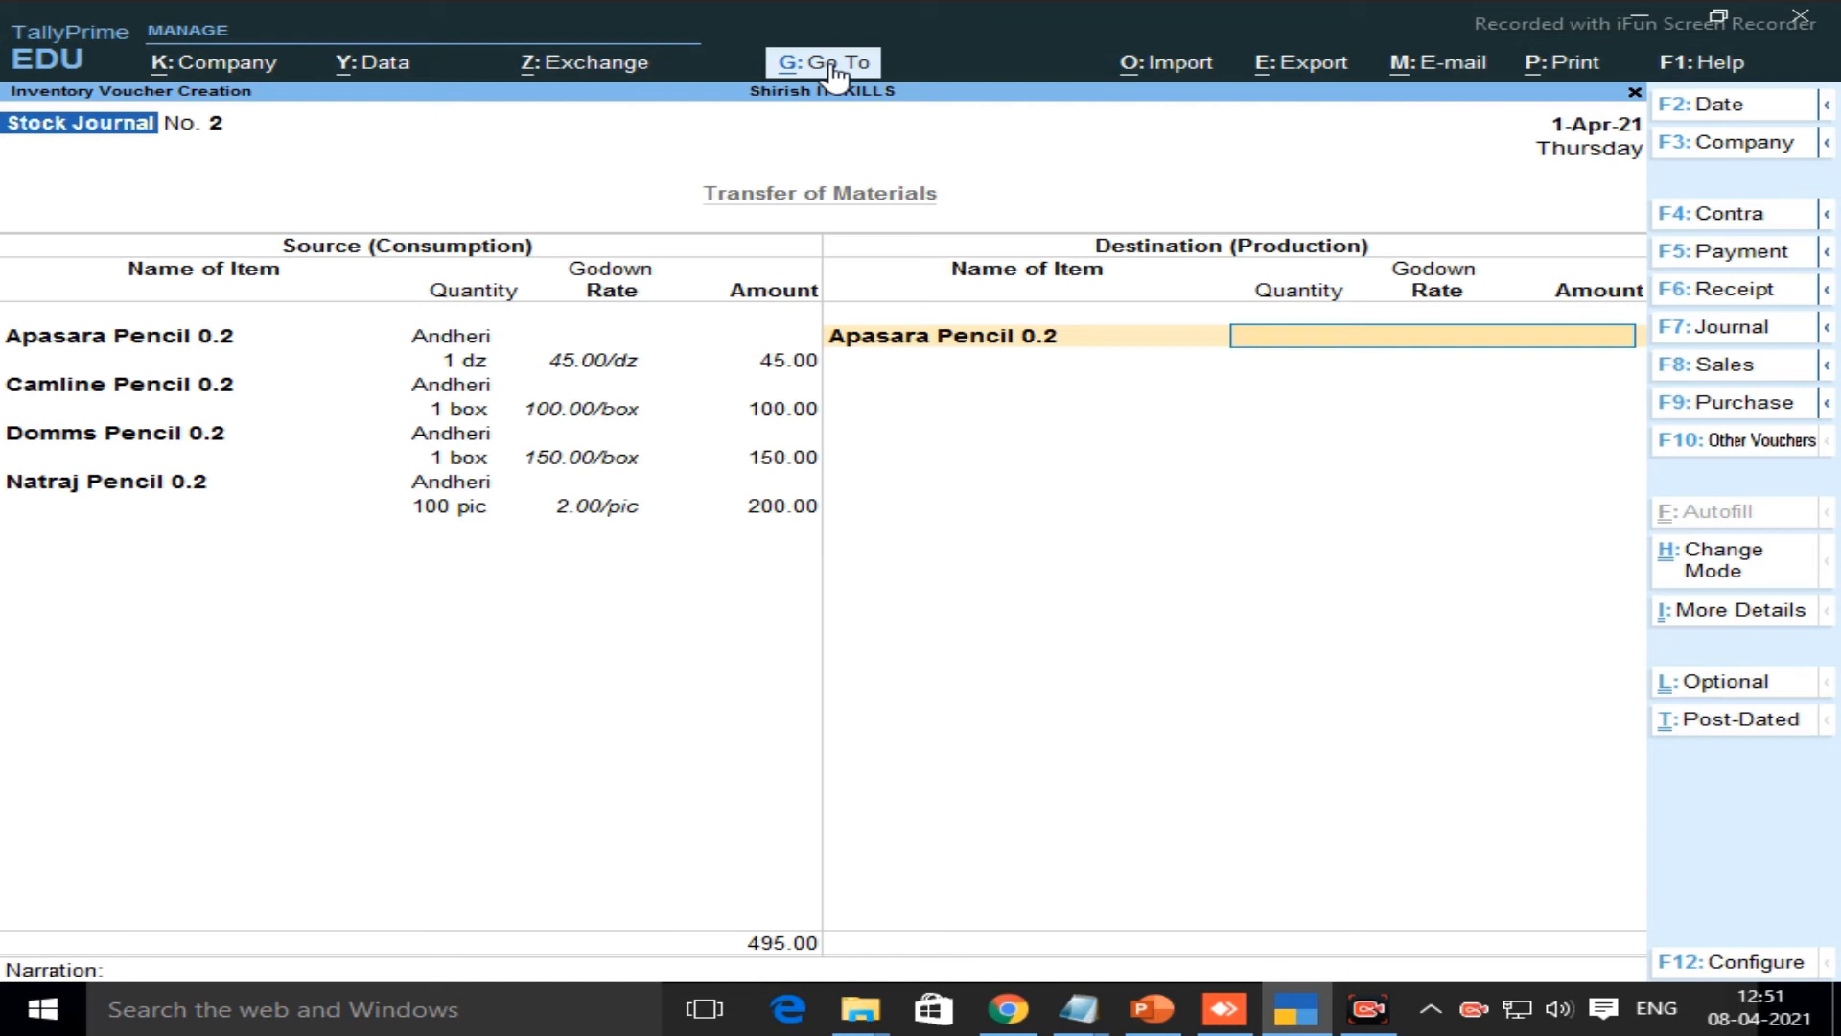
type("V")
key("Return")
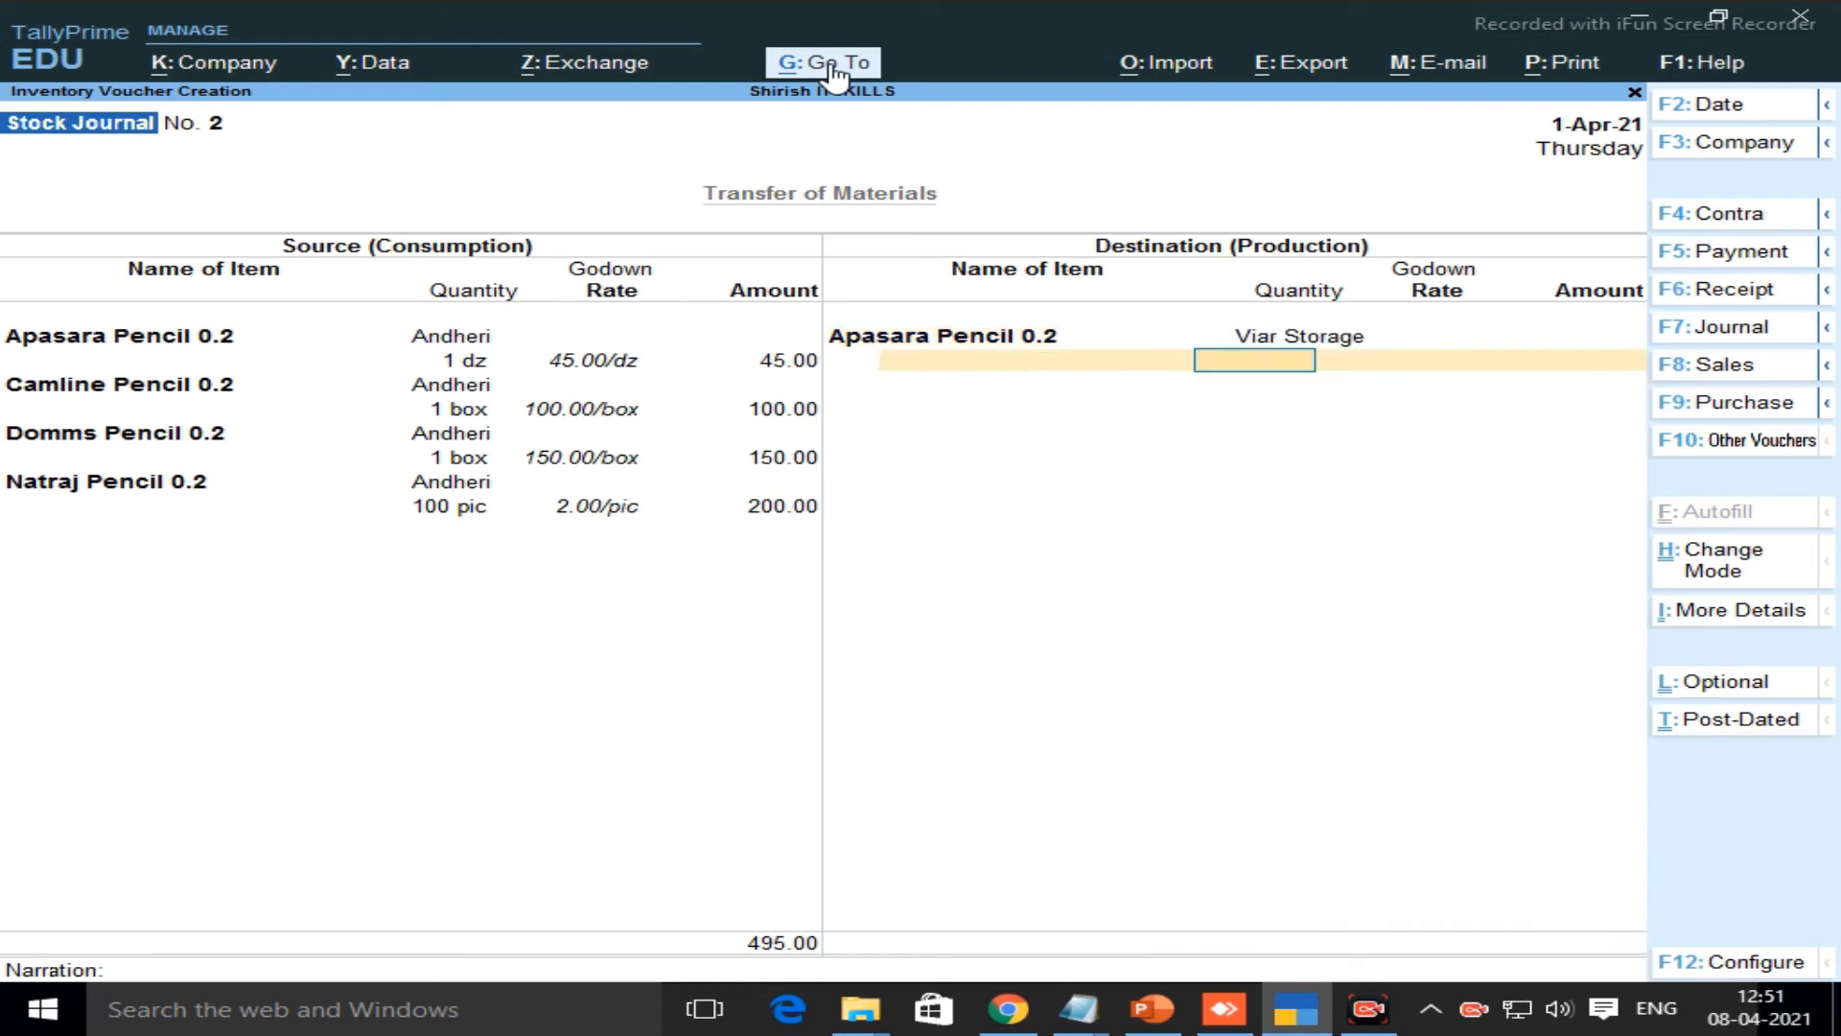
type("1")
key("Return")
key("Return")
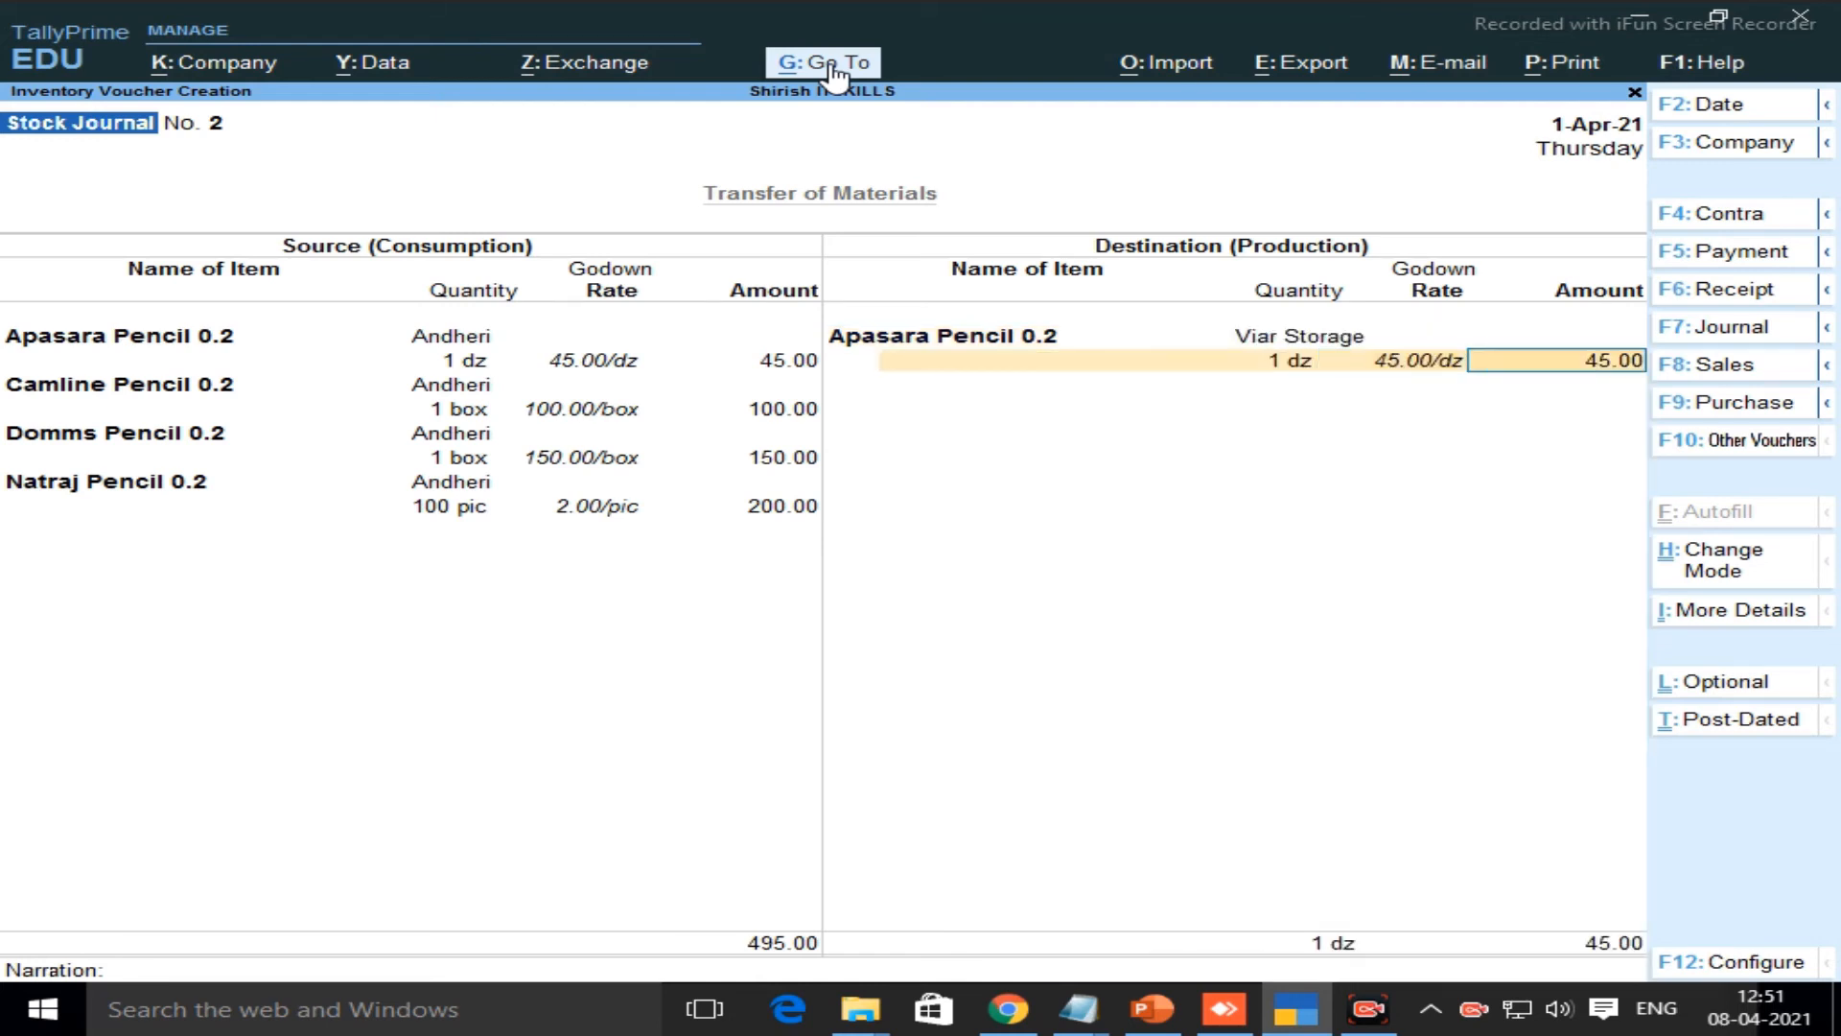
key("Return")
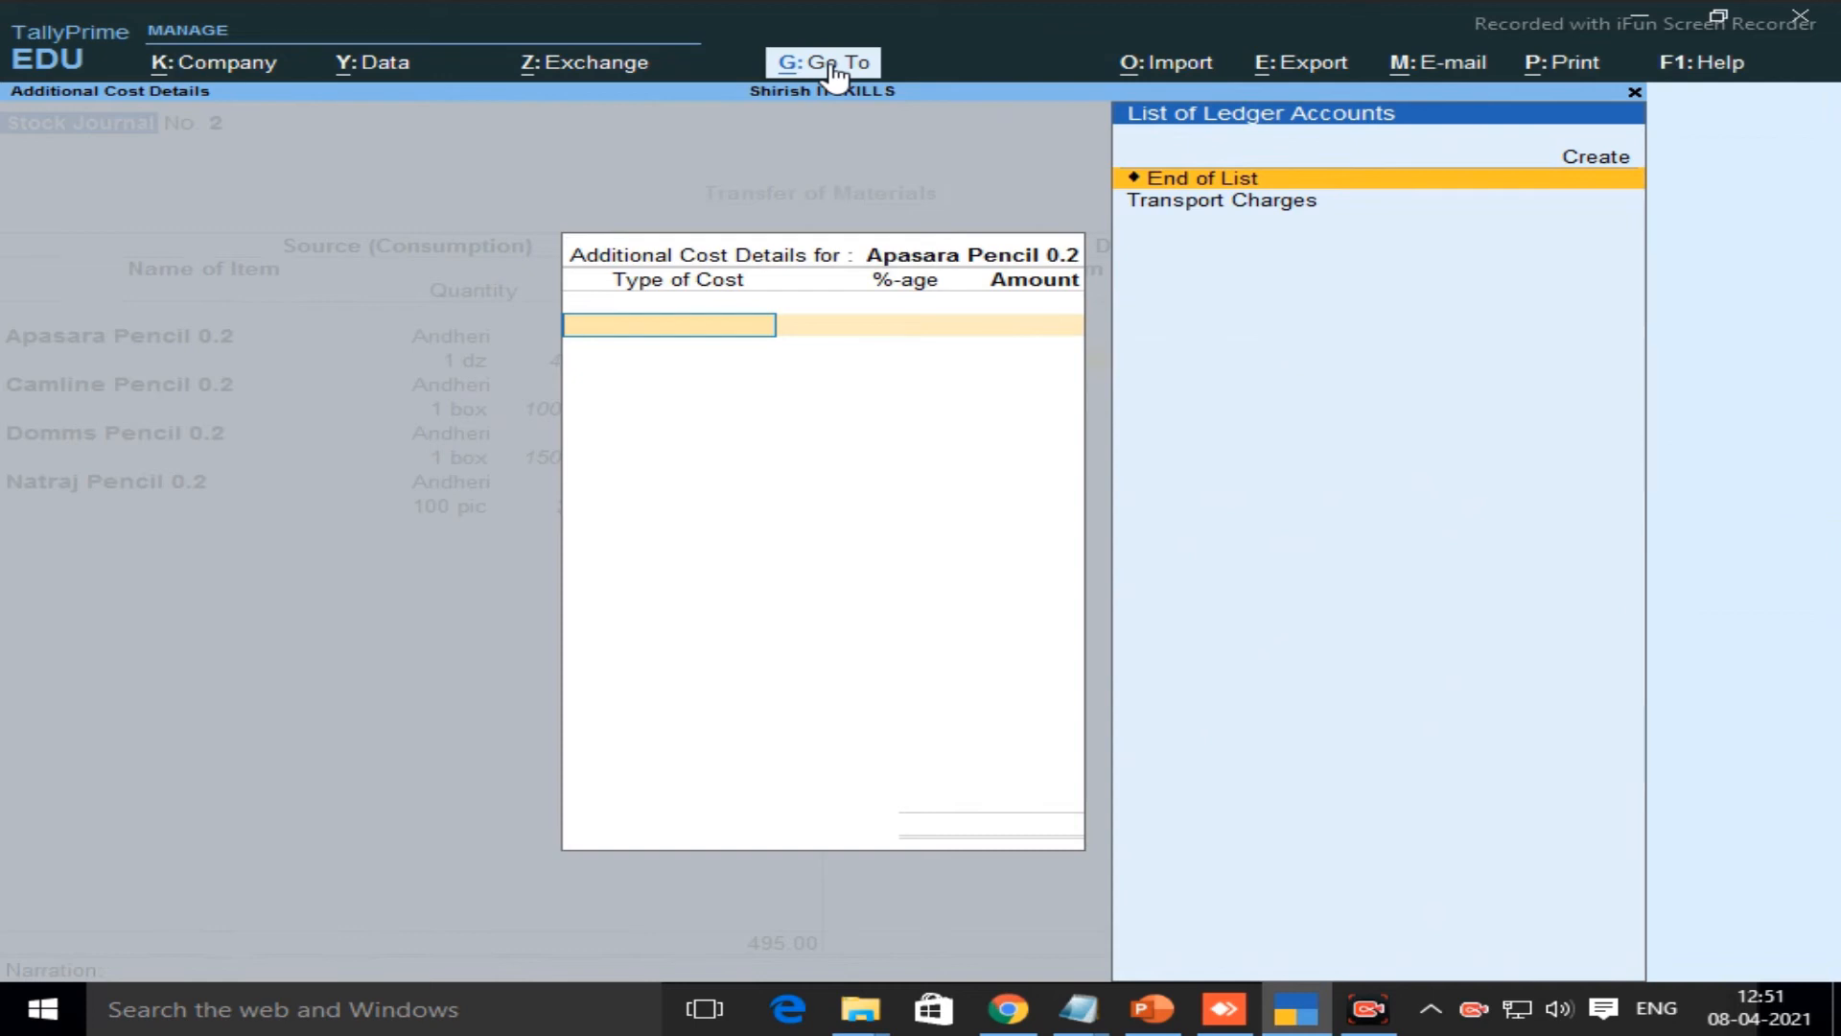
Add Transport Charges of 2% as the additional cost for the destination Apasara Pencil 0.2
key("Down")
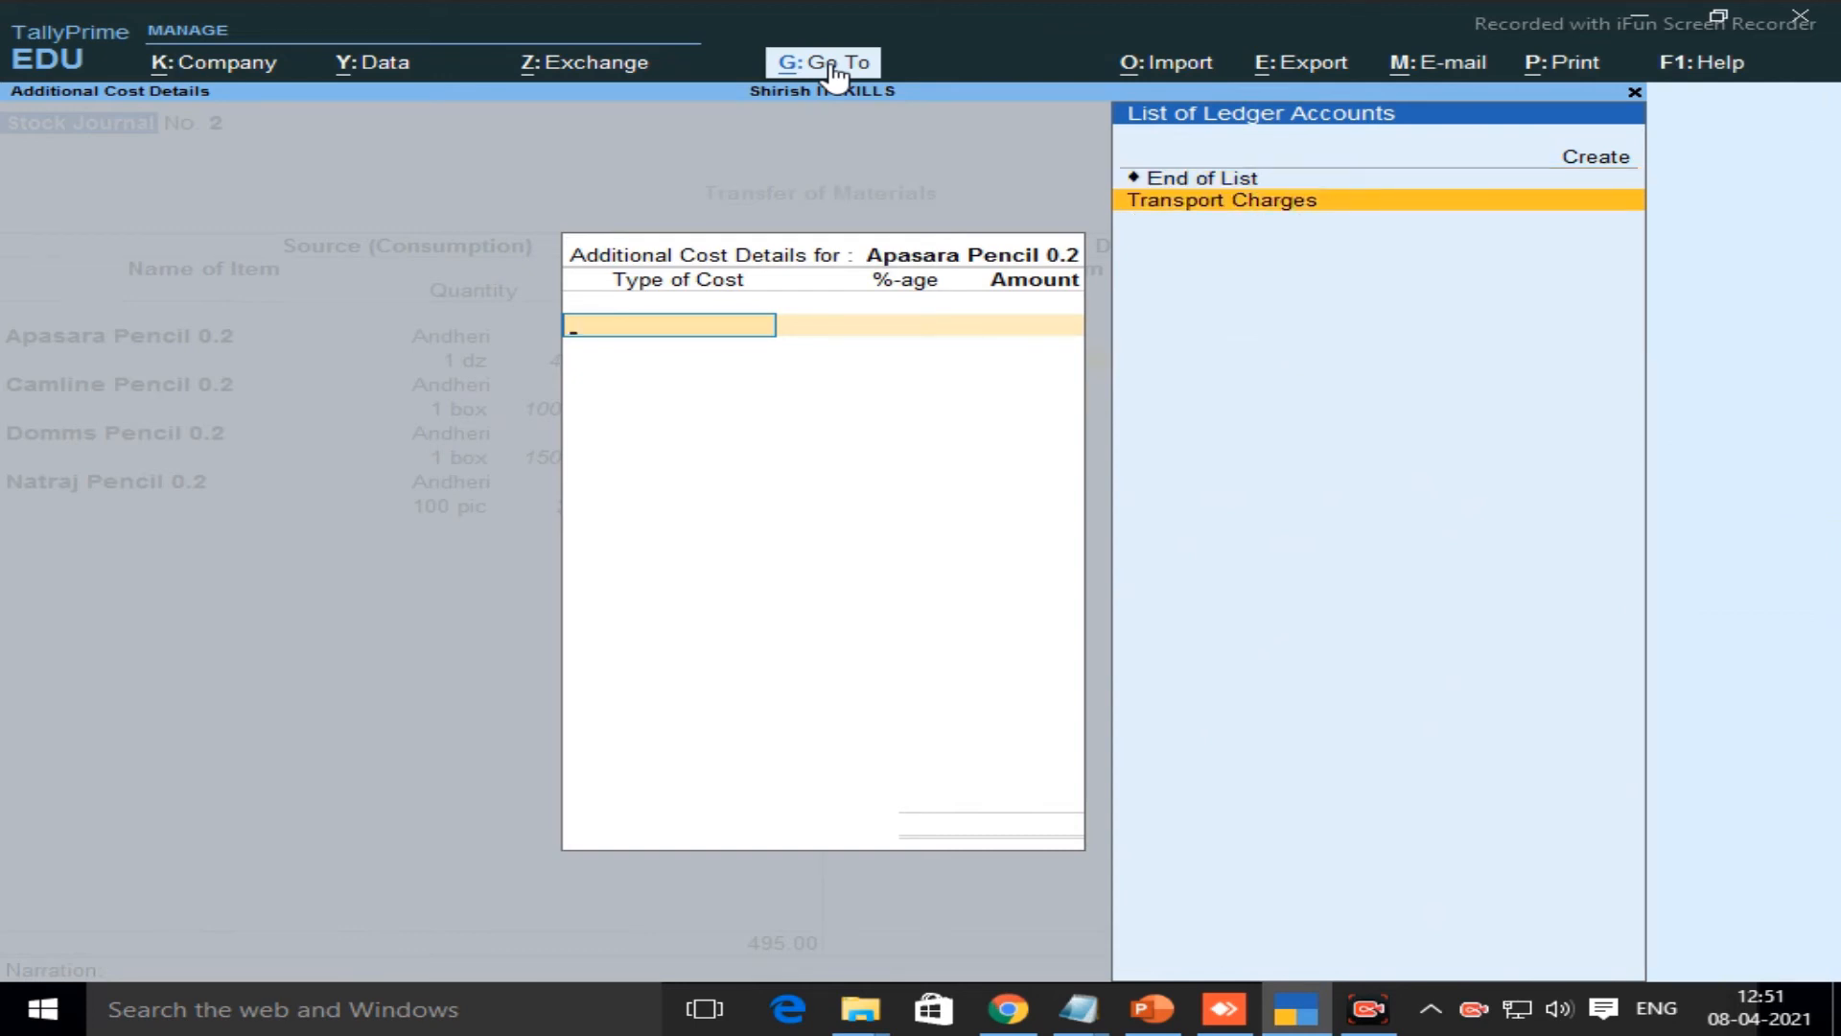
key("Return")
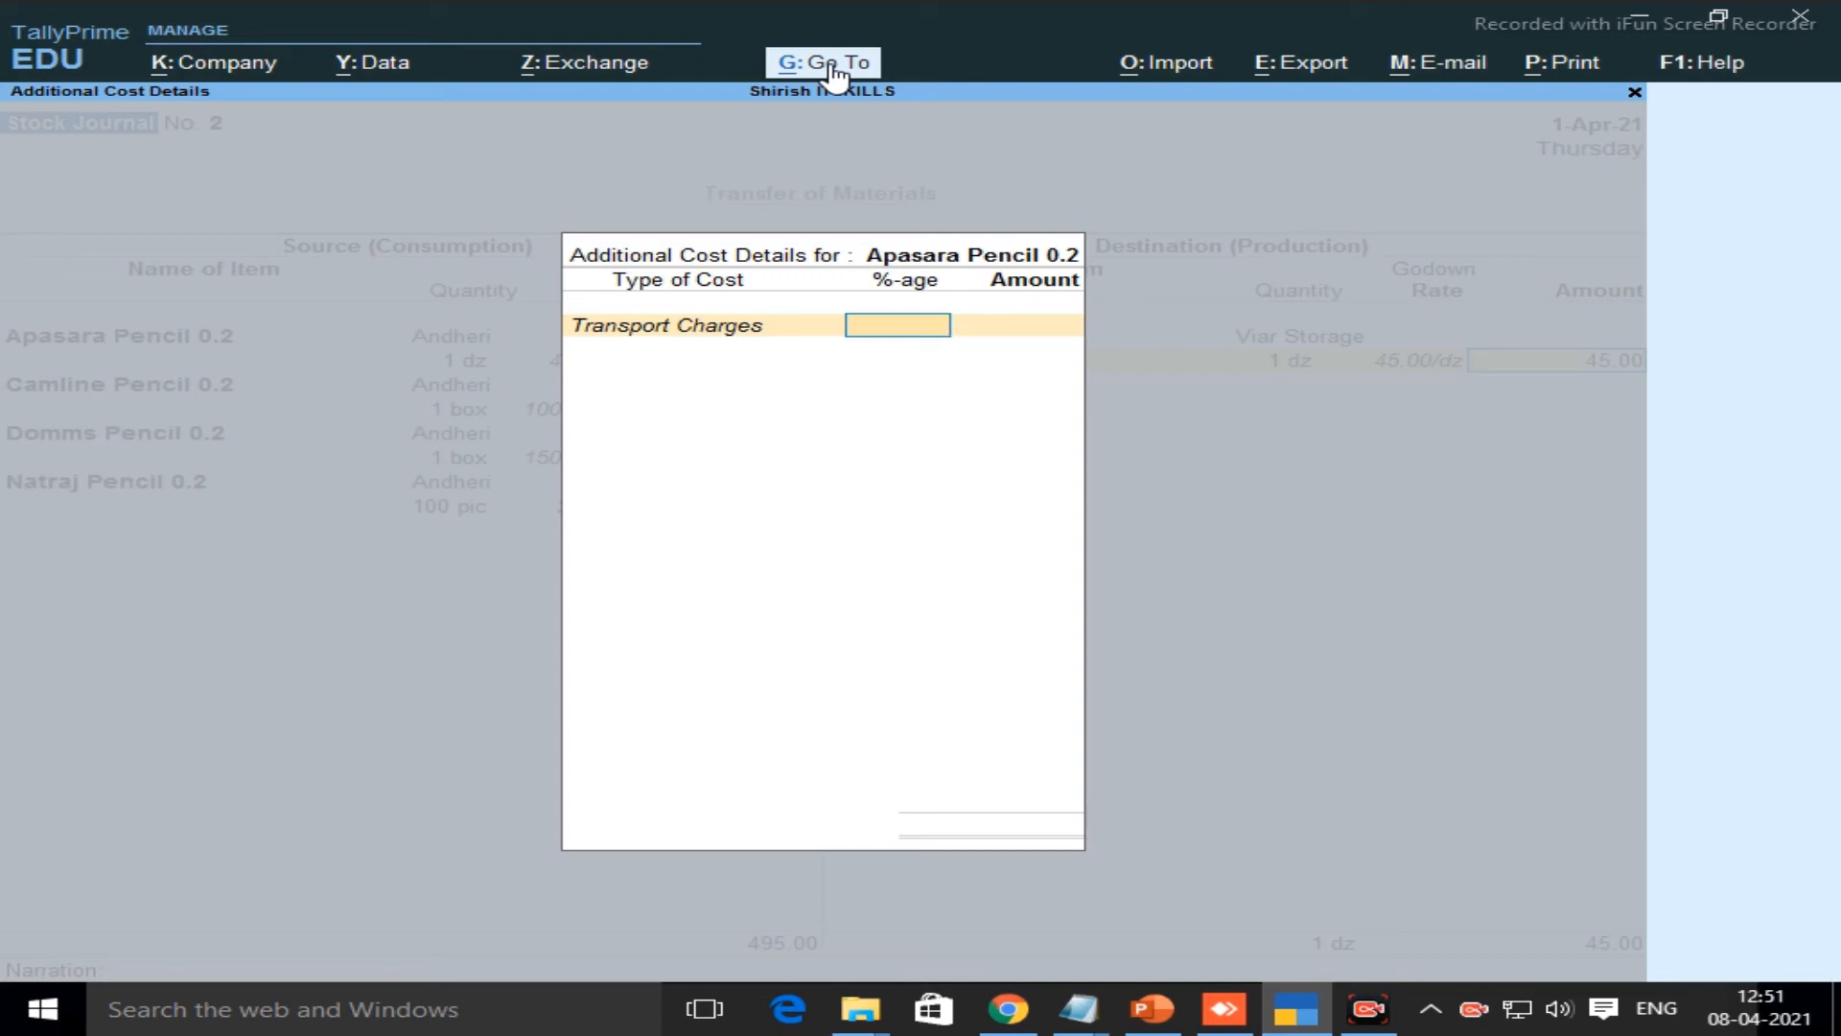
type("2")
key("Return")
key("Return")
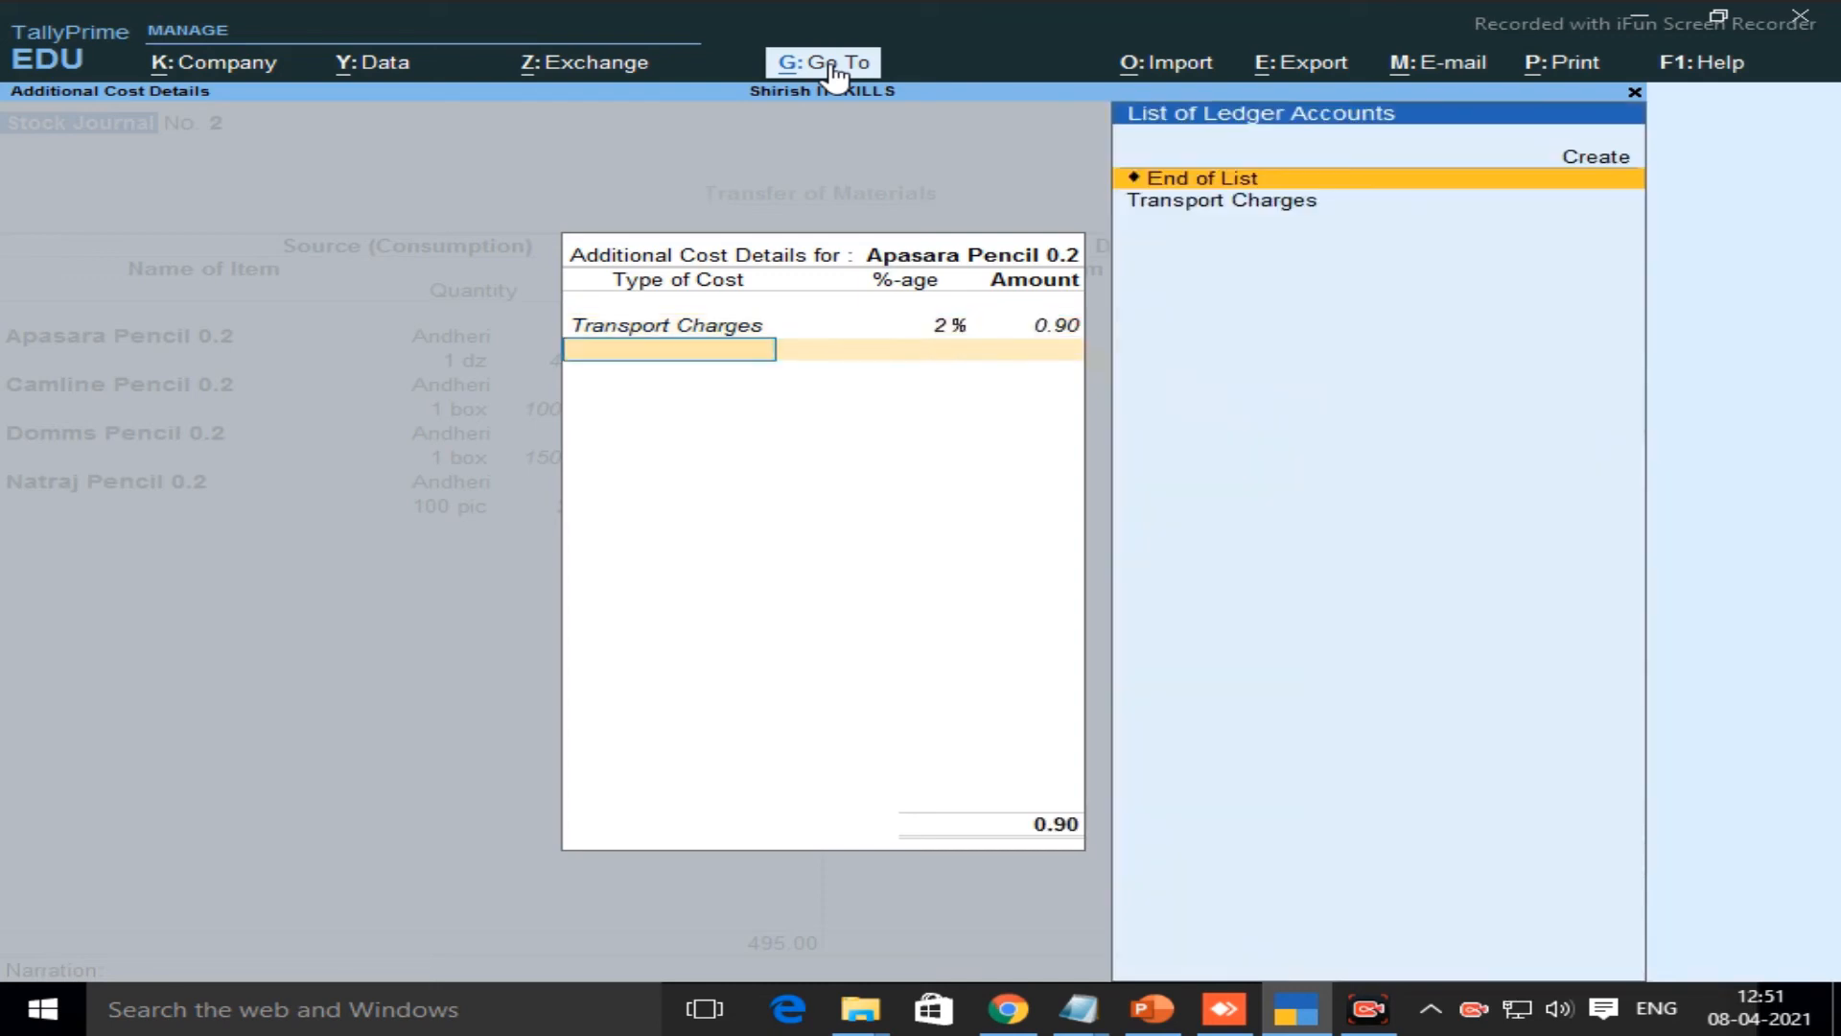
key("Return")
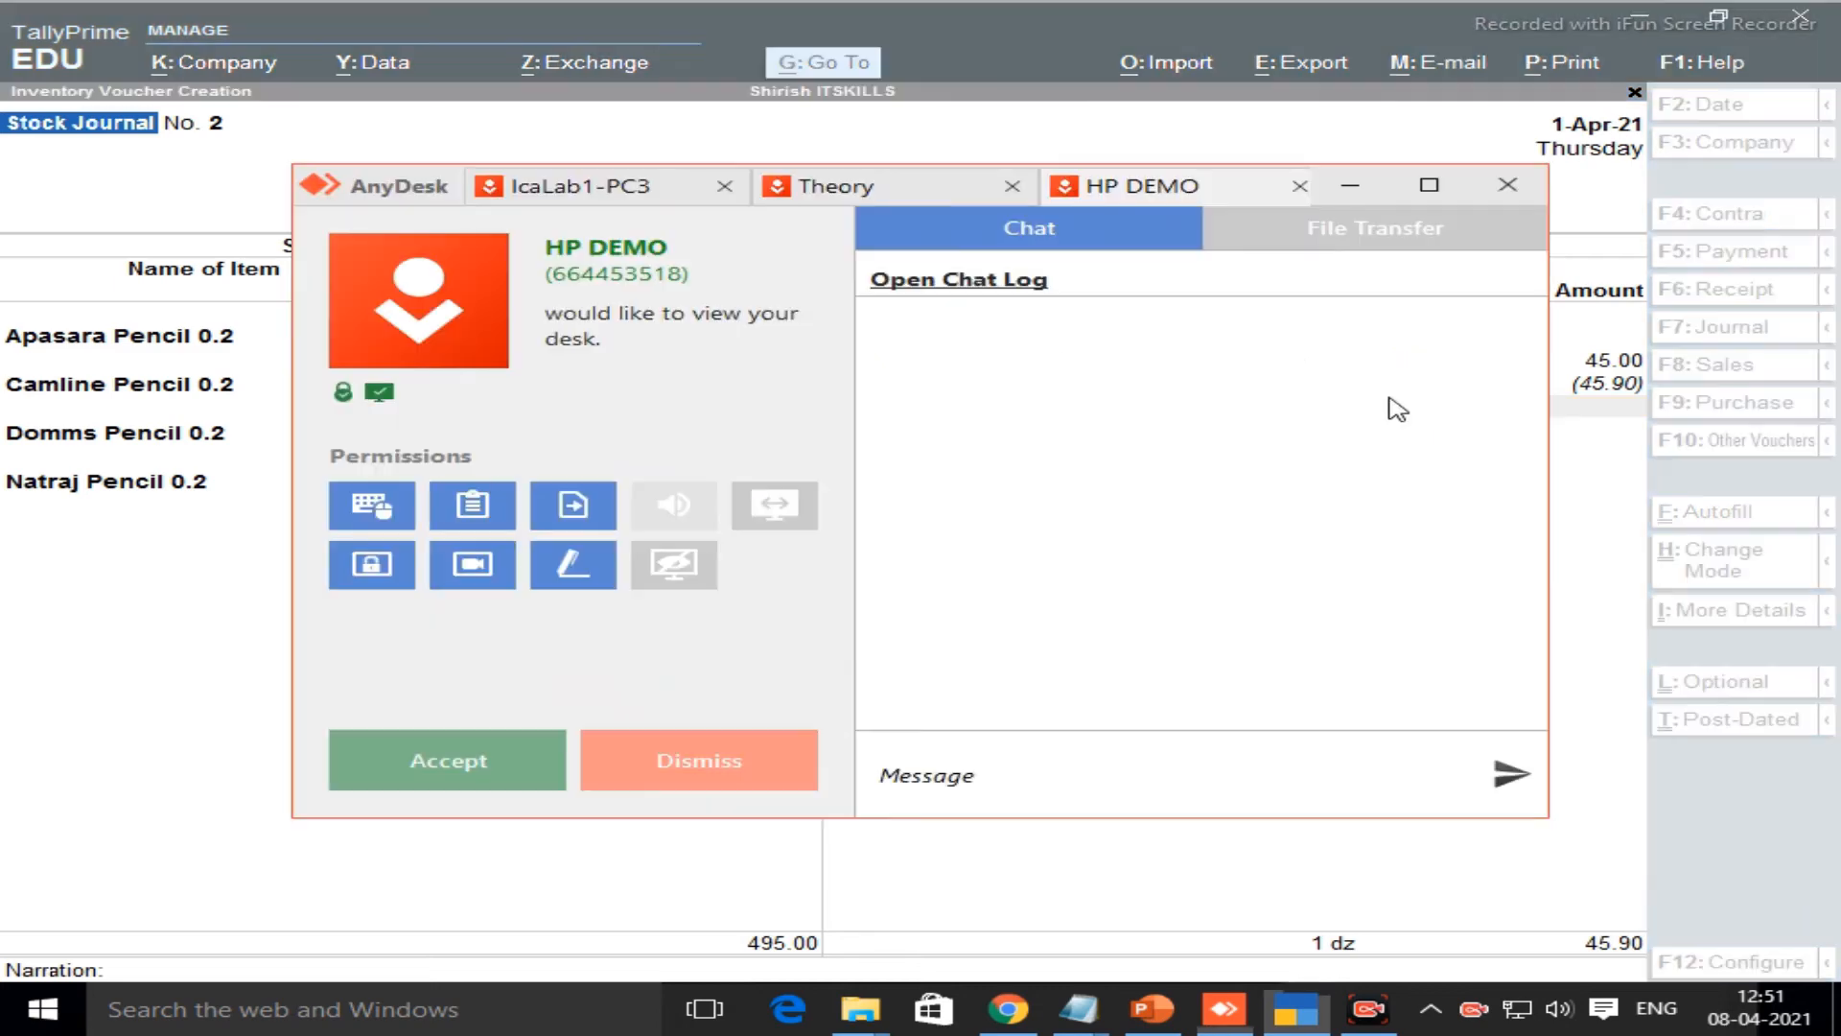
Accept the HP DEMO session request in AnyDesk and return to the empty destination item field of the TallyPrime voucher
left_click(510, 765)
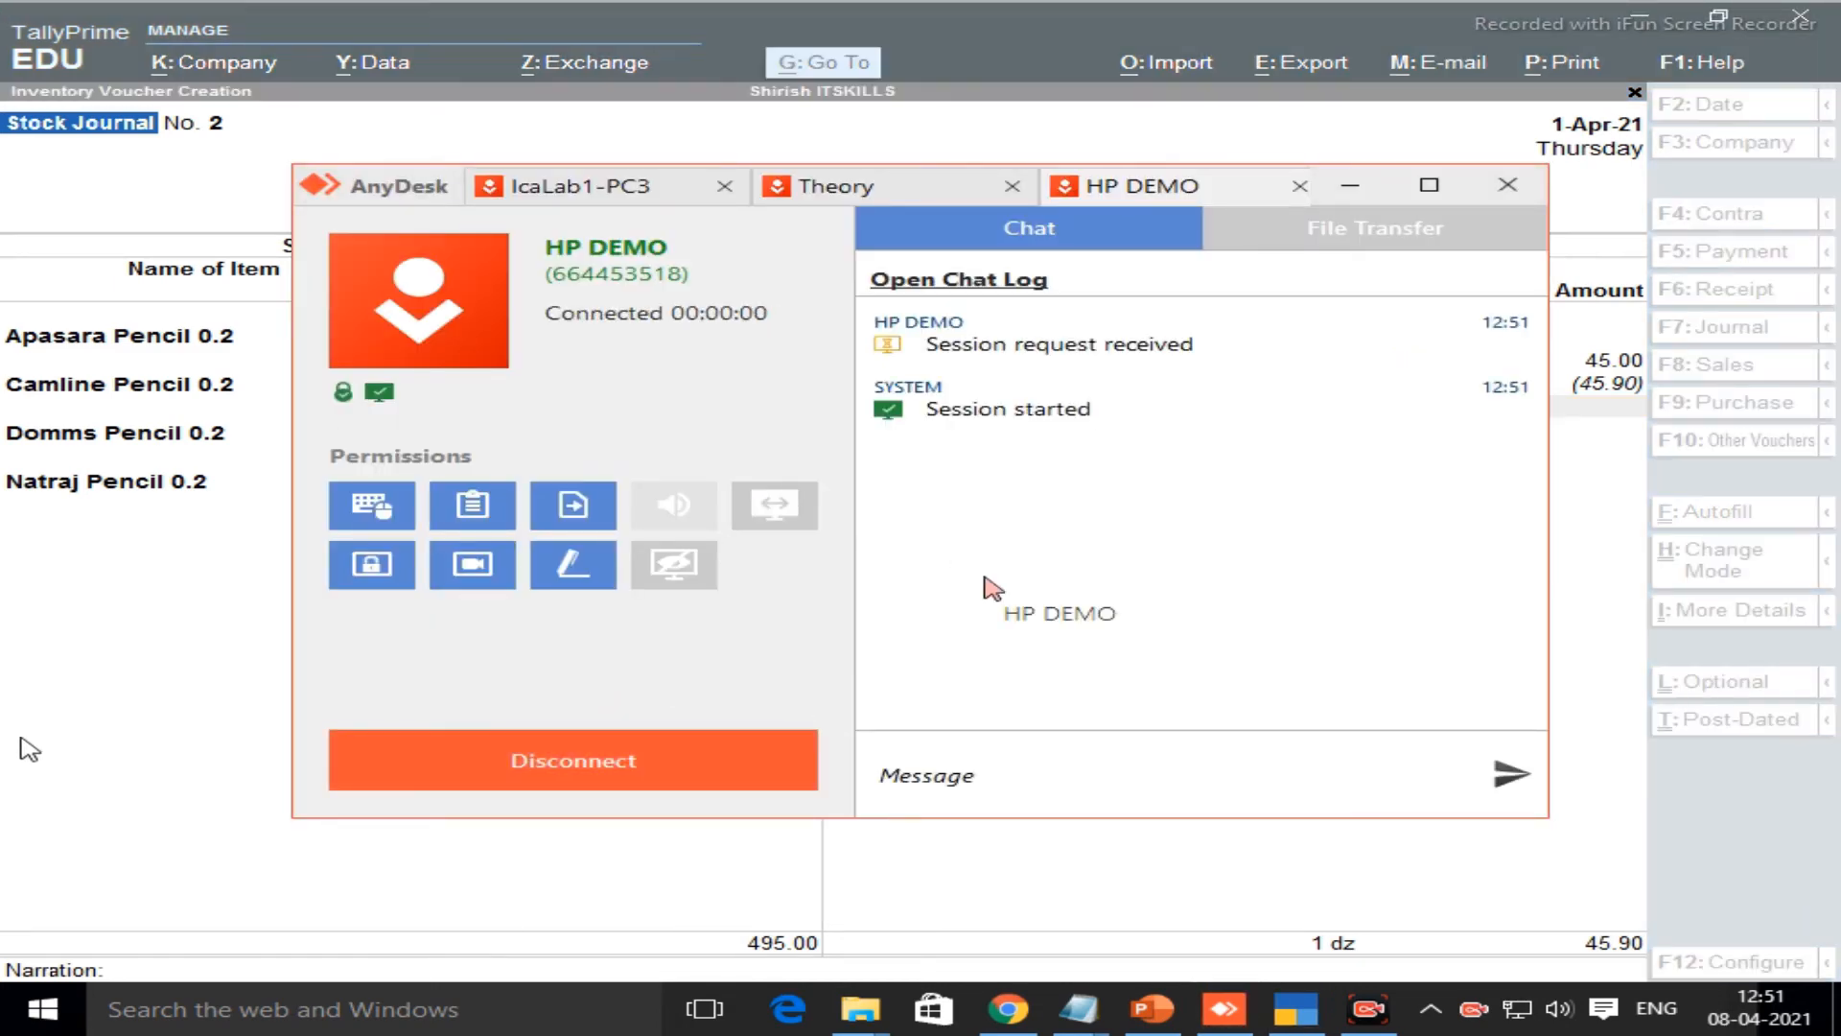
left_click(22, 740)
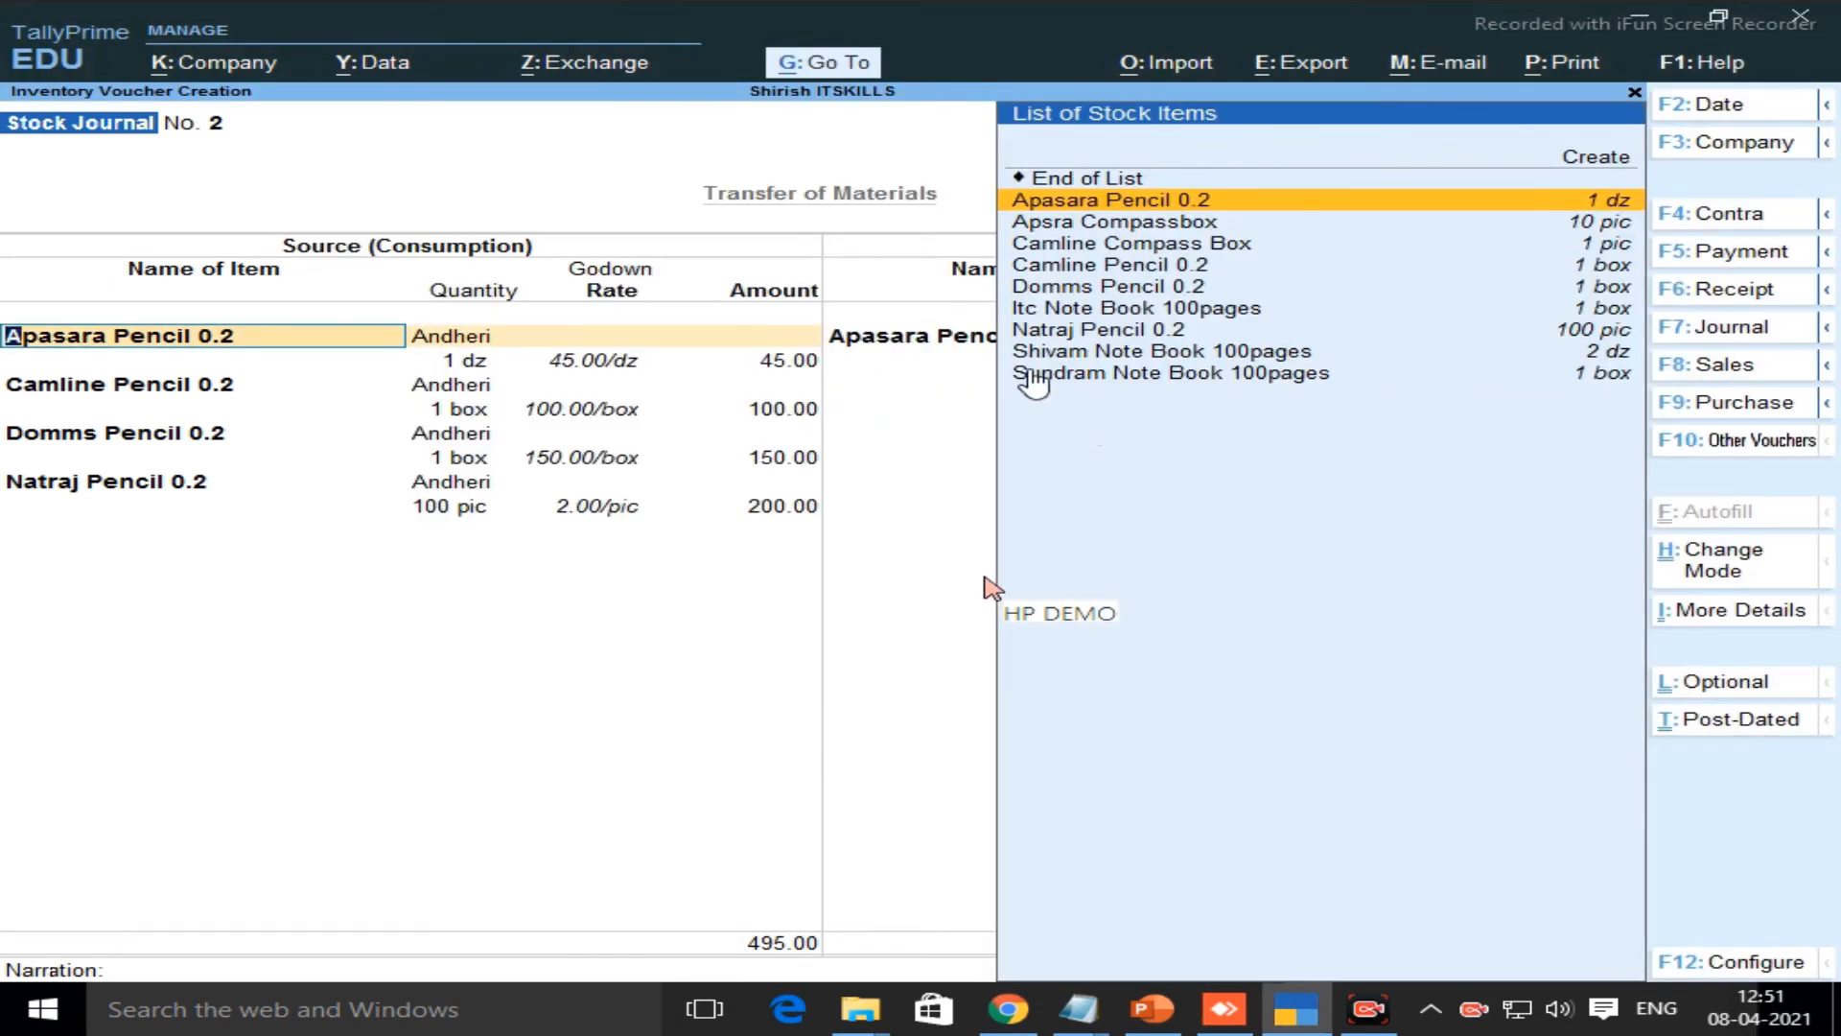
left_click(954, 420)
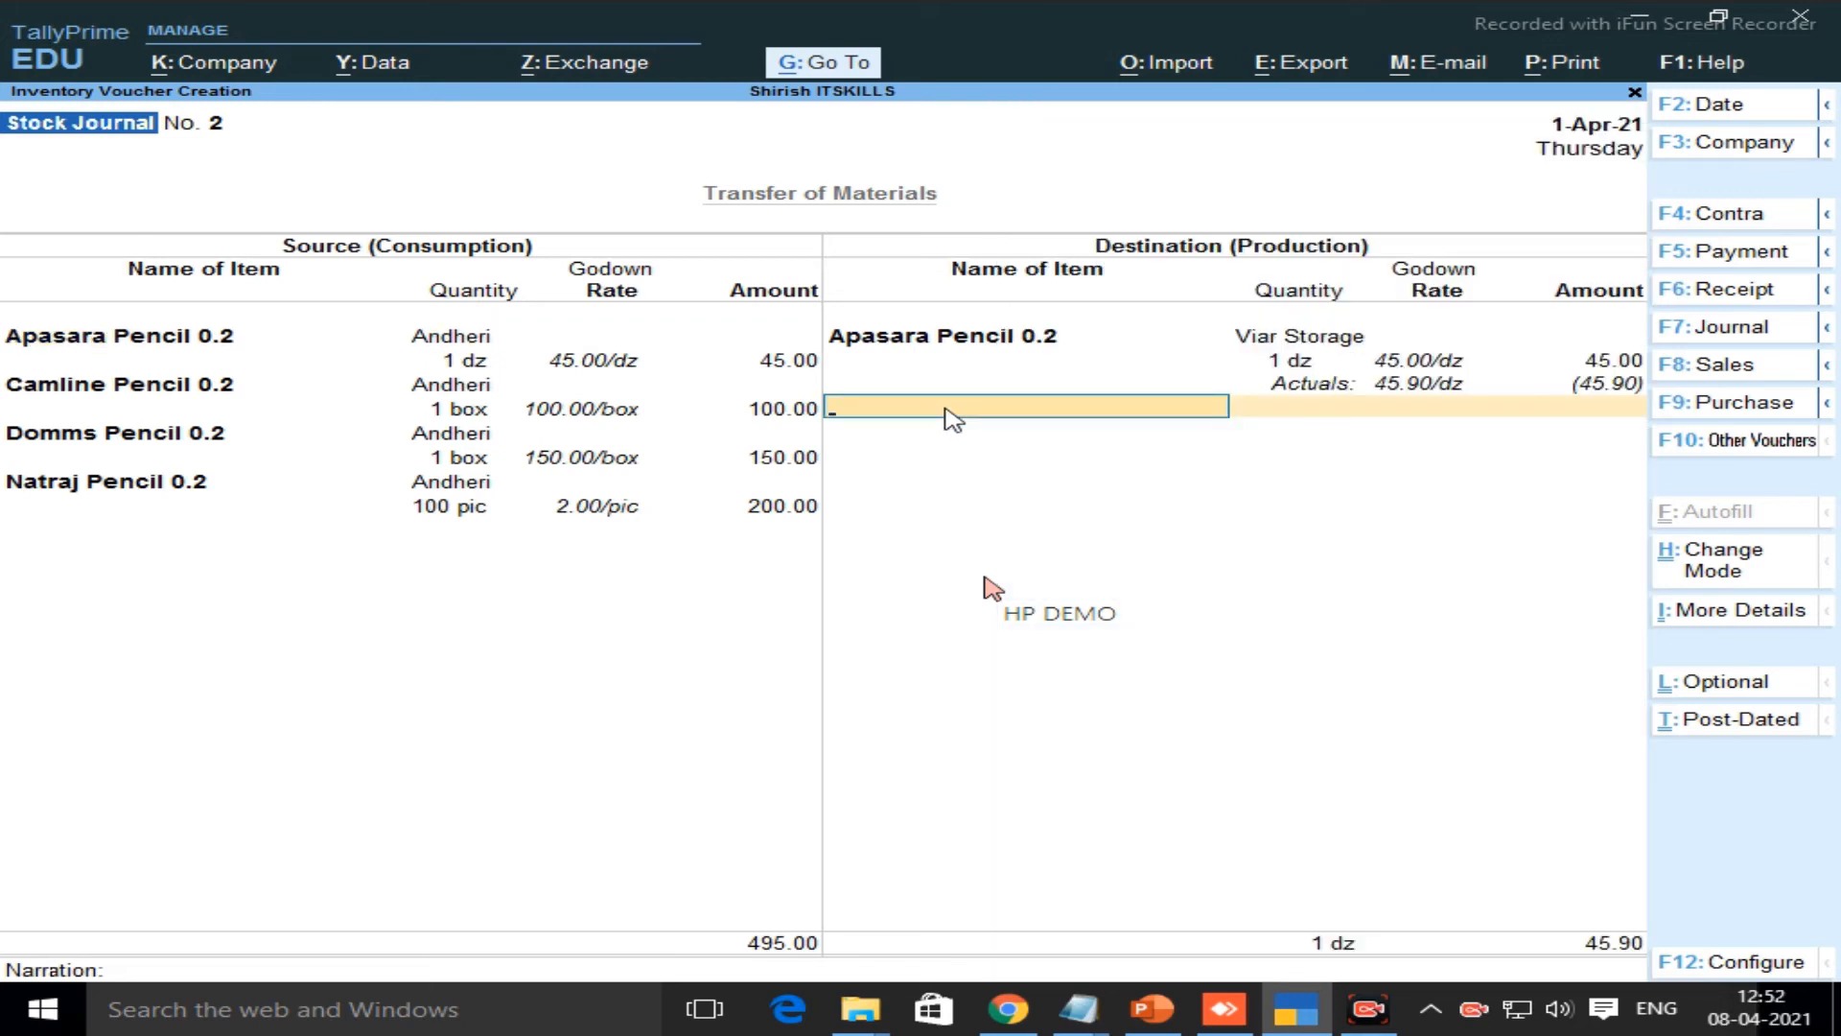
Add Camline Pencil 0.2 as a destination item in godown Viar Storage with quantity 1 box, accepting the default rate and amount
type("Cam")
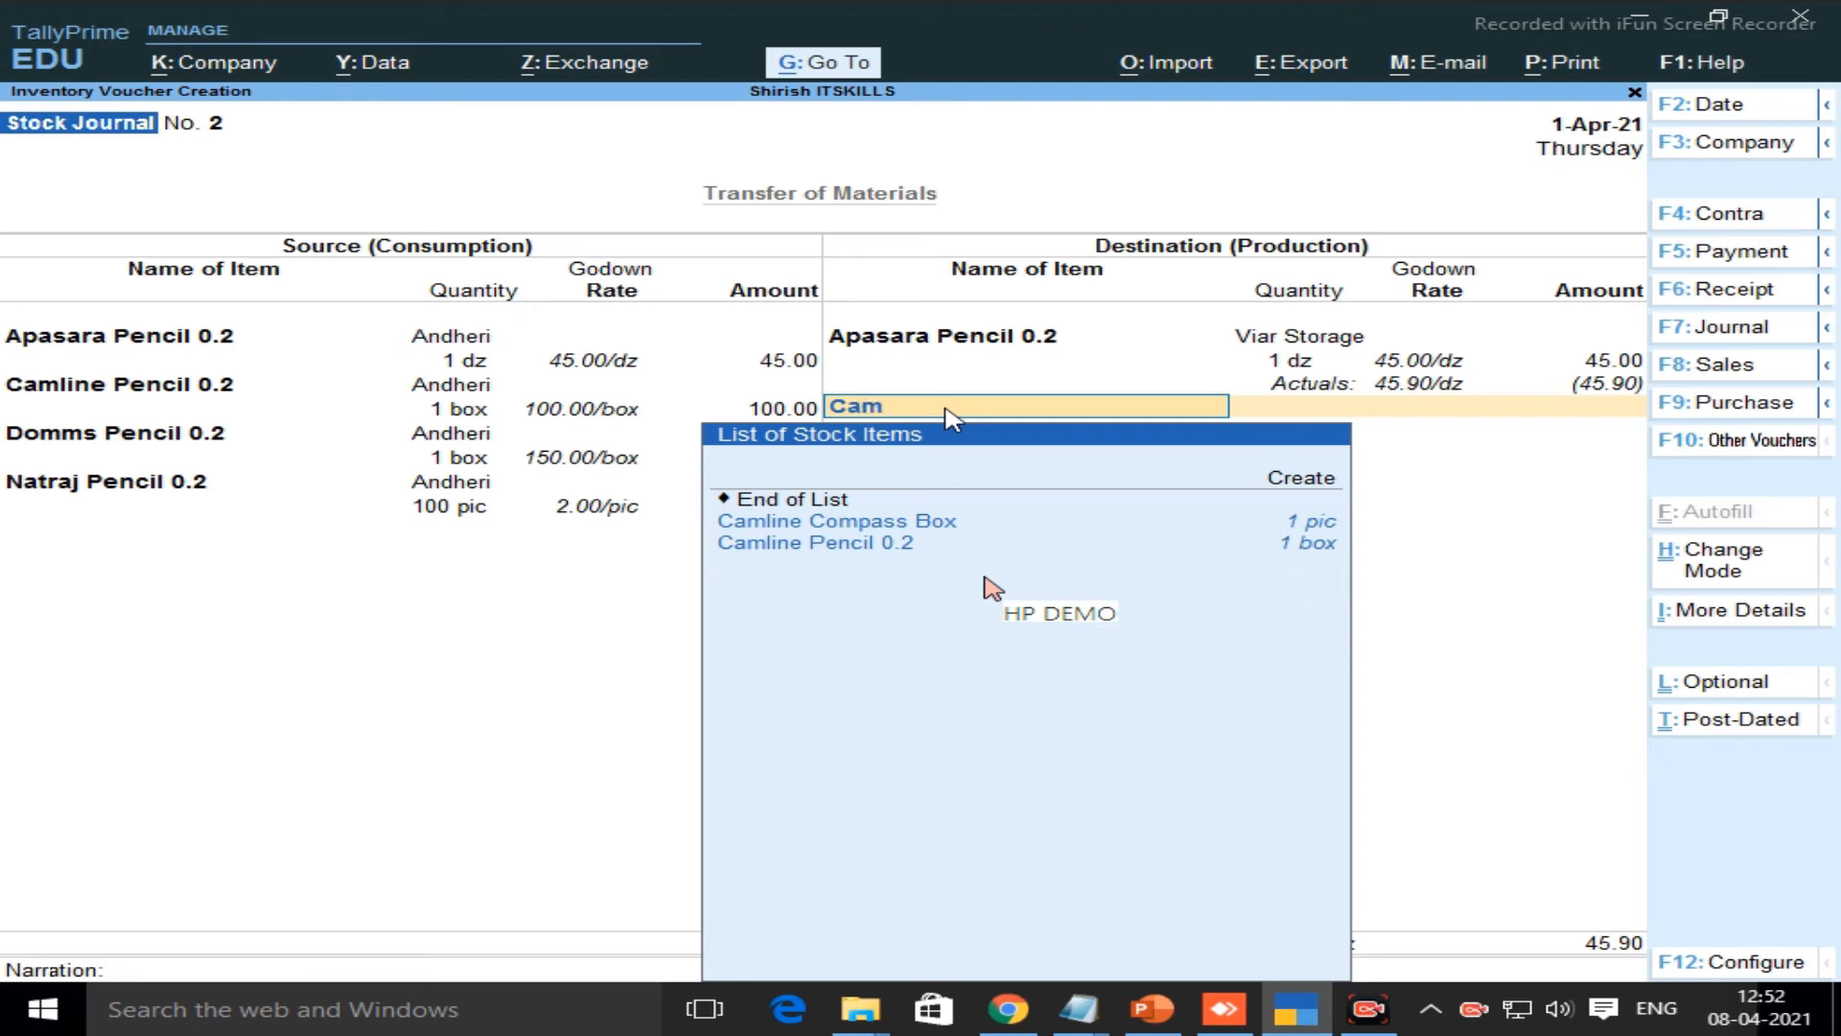
key("Down")
key("Return")
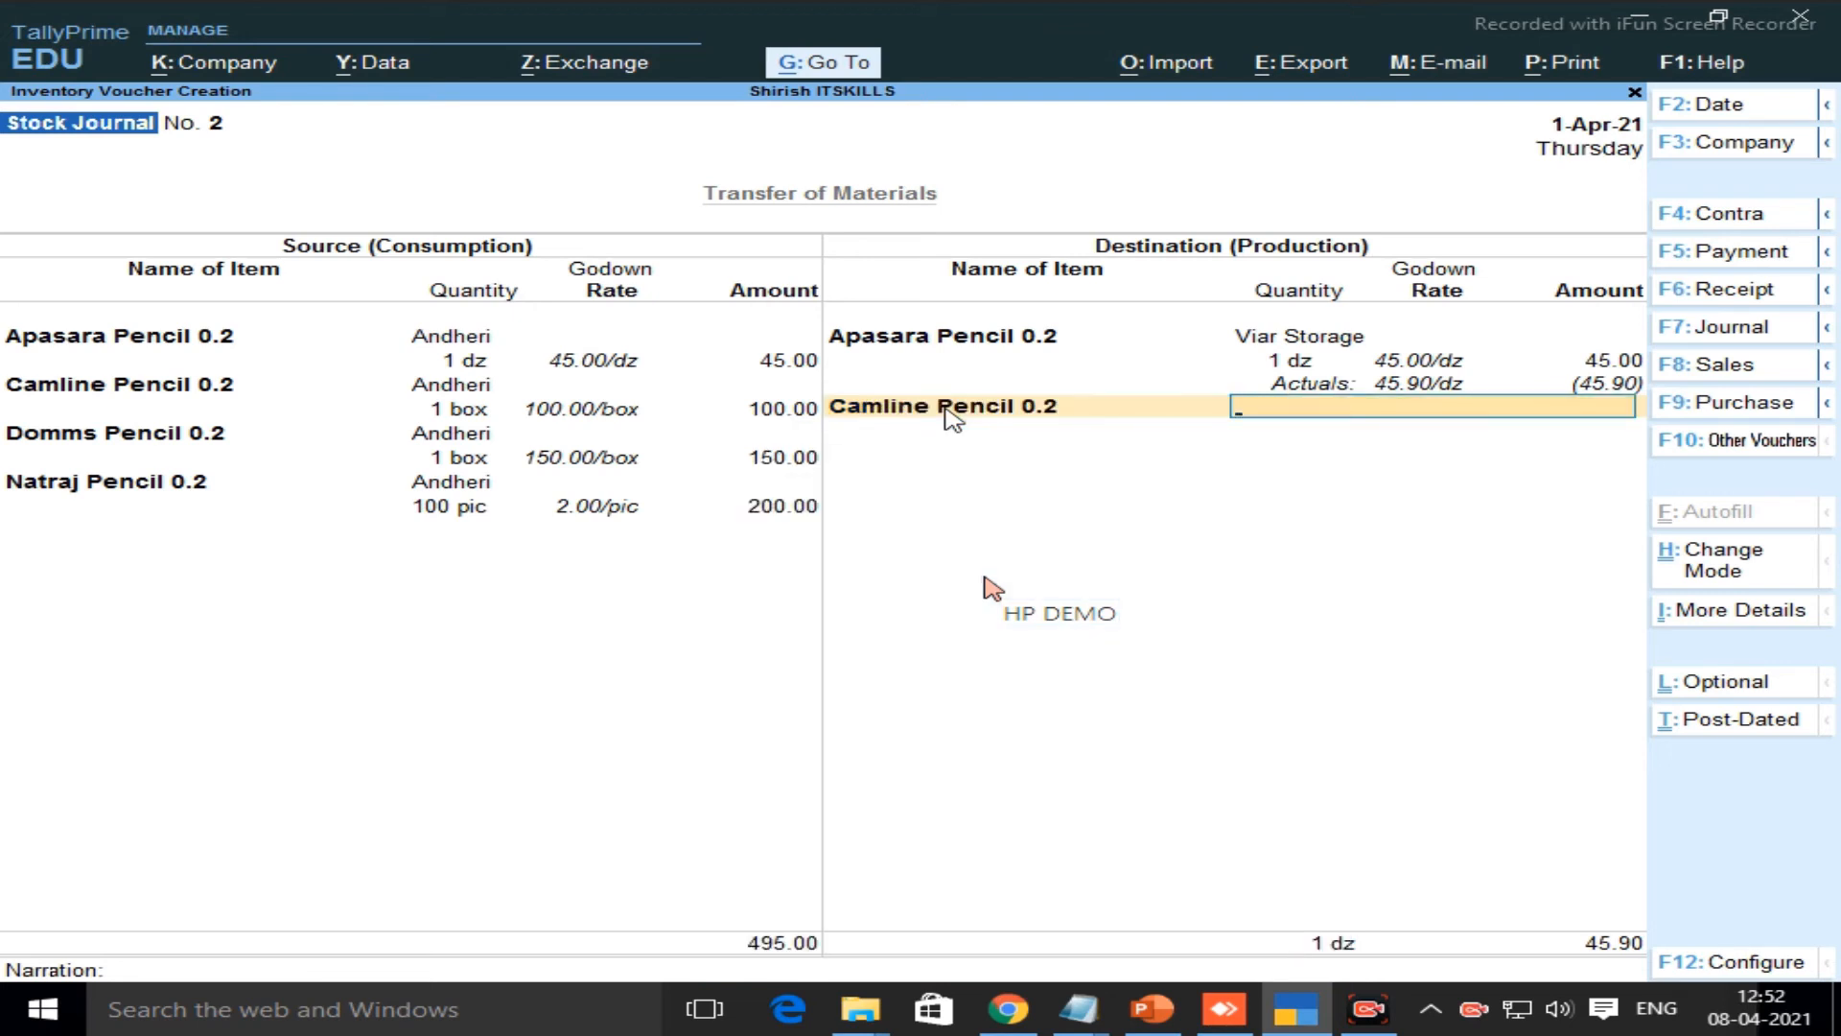
type("c")
key("BackSpace")
type("V")
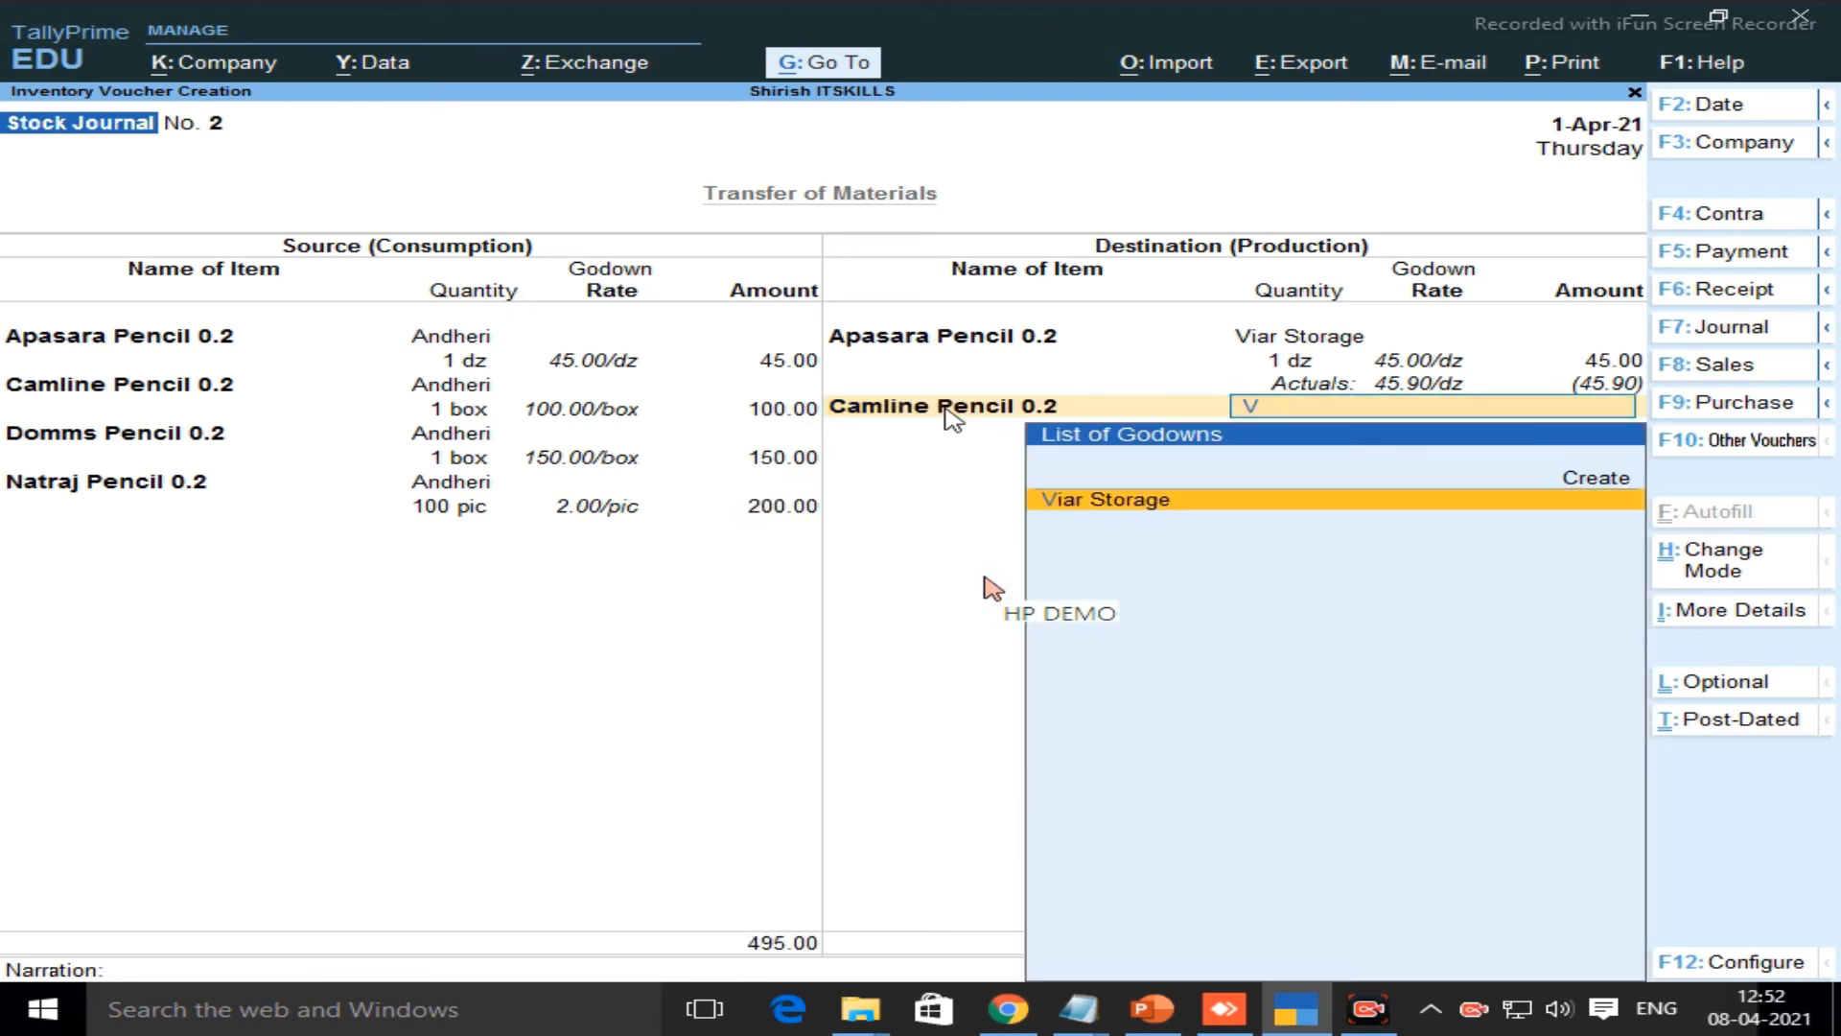
key("Return")
type("1")
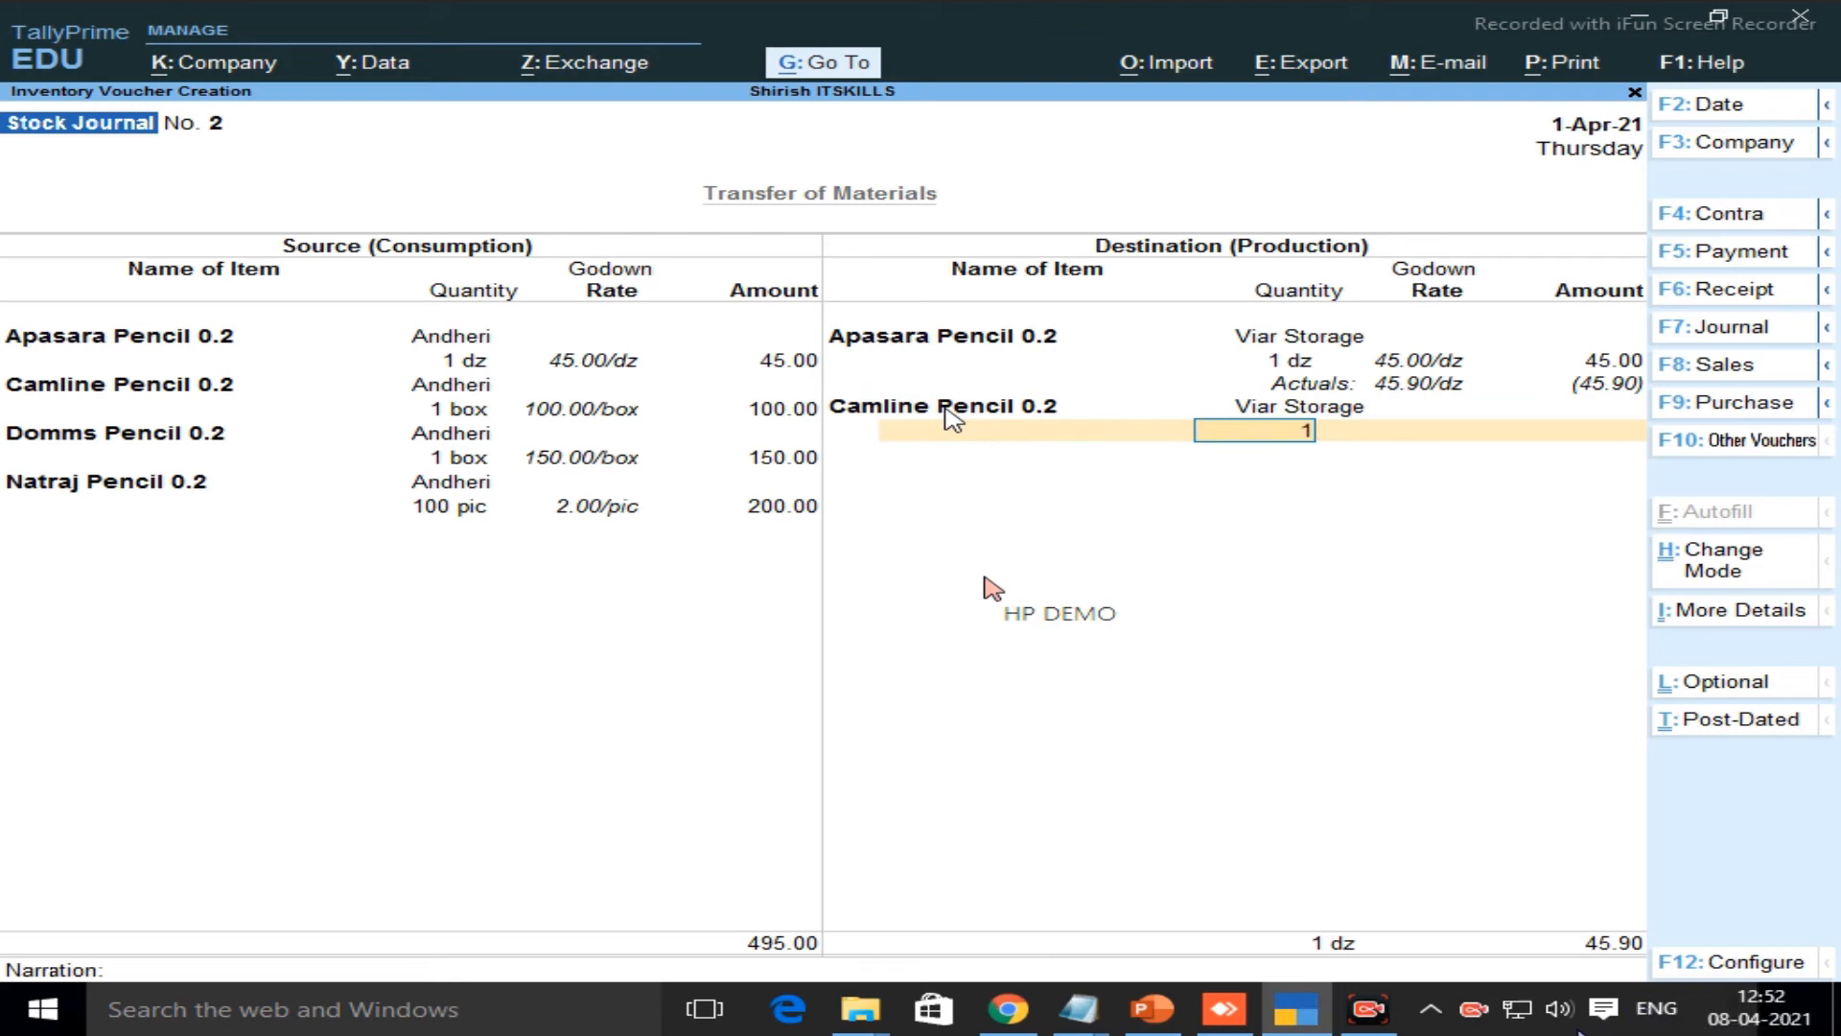
key("Return")
key("Return")
key("Return")
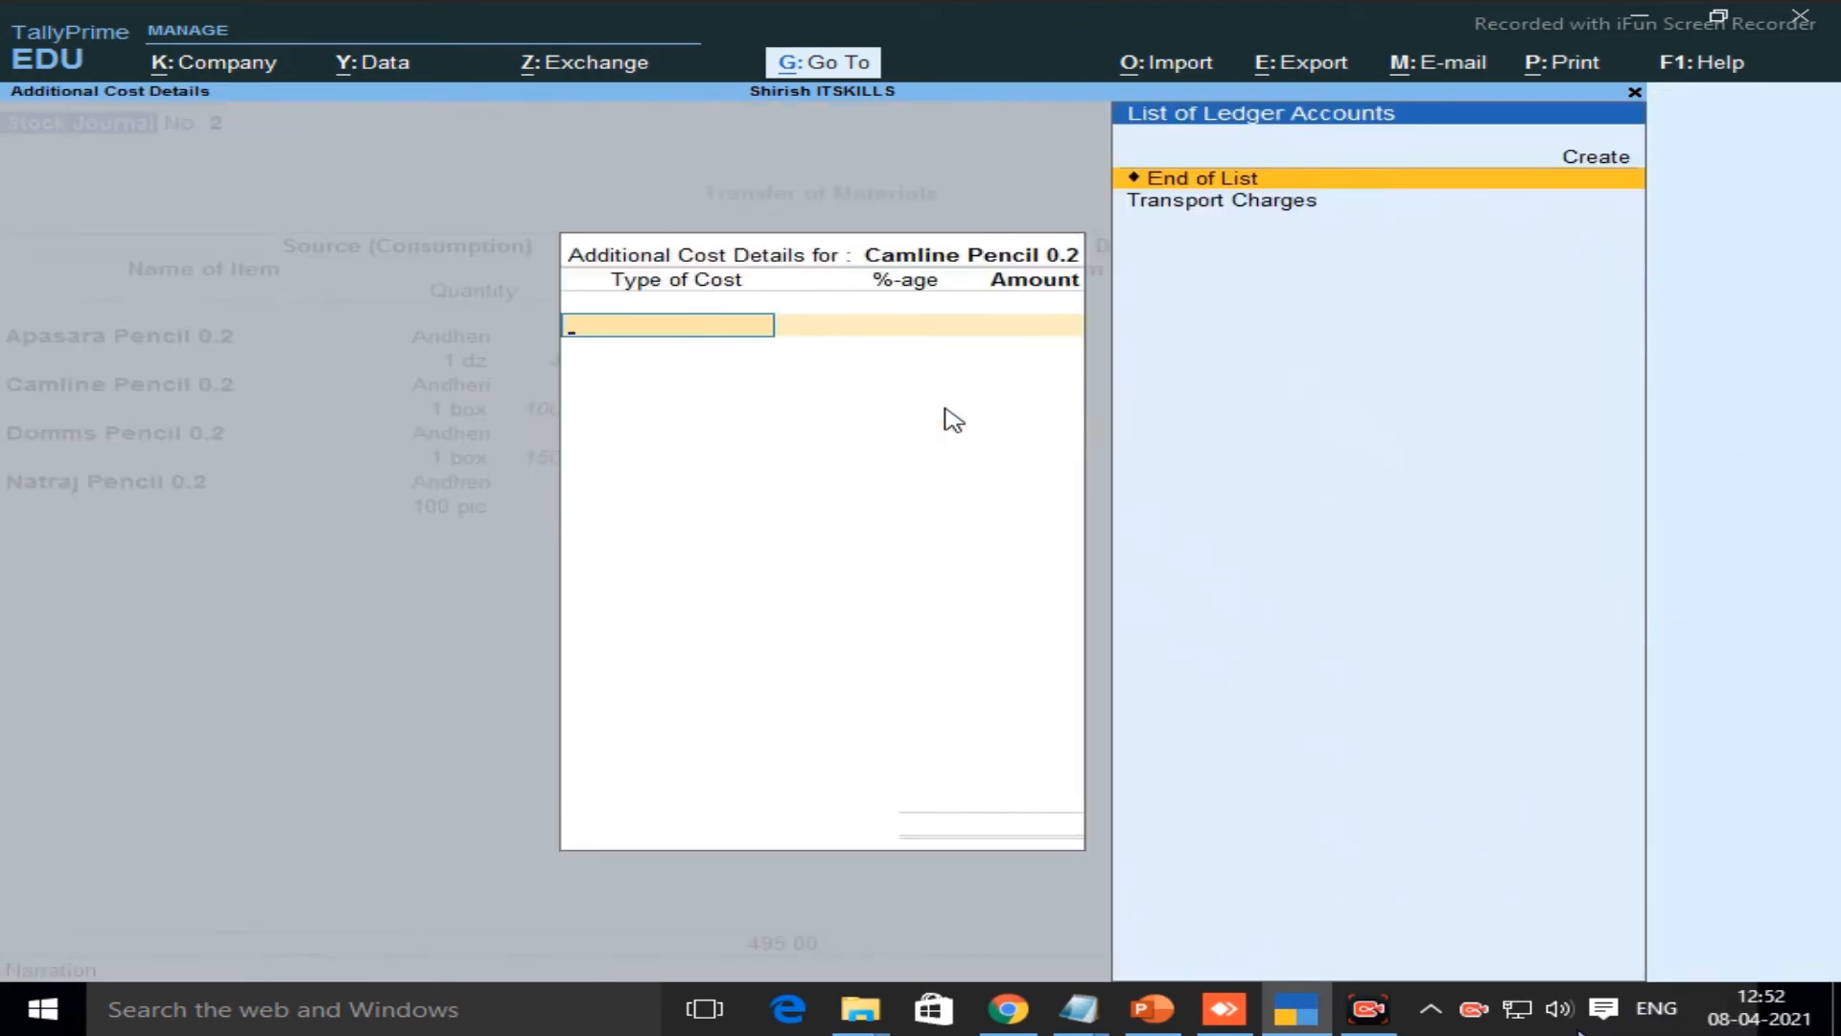
Add Transport Charges of 2% as the additional cost for the destination Camline Pencil 0.2
key("Down")
key("Return")
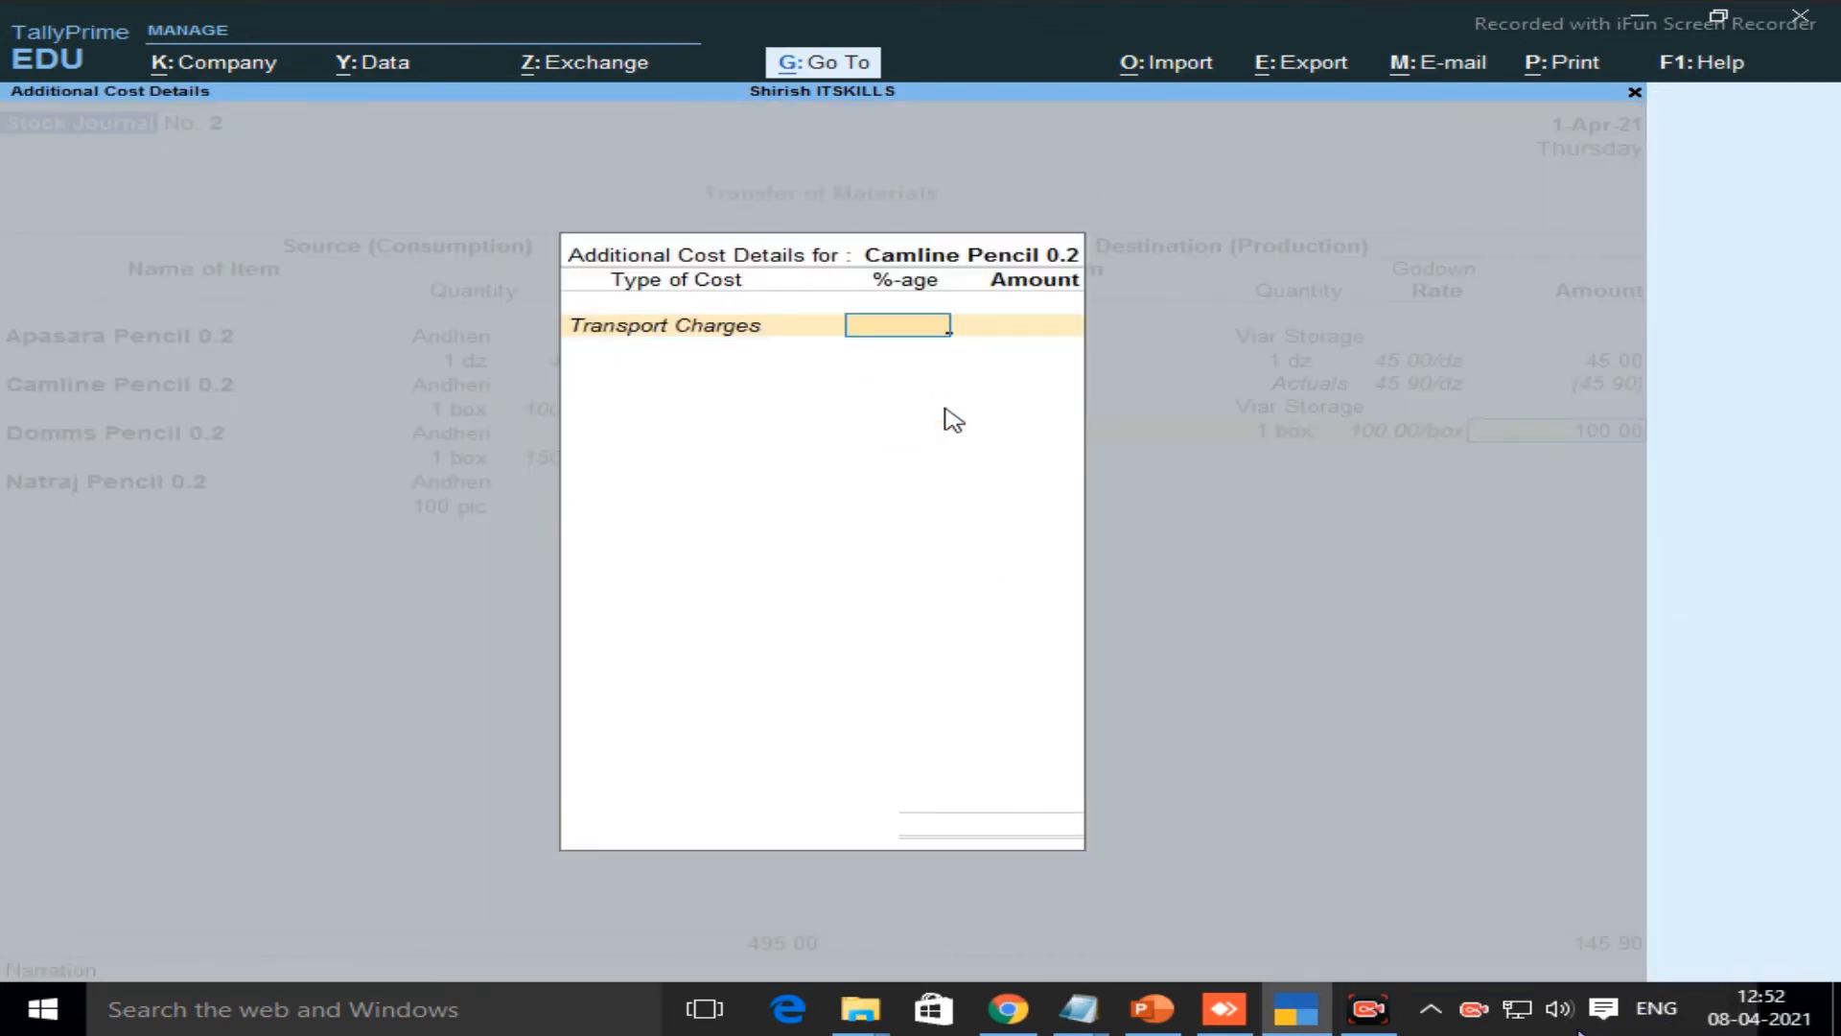
type("2")
key("Return")
key("Return")
key("Return")
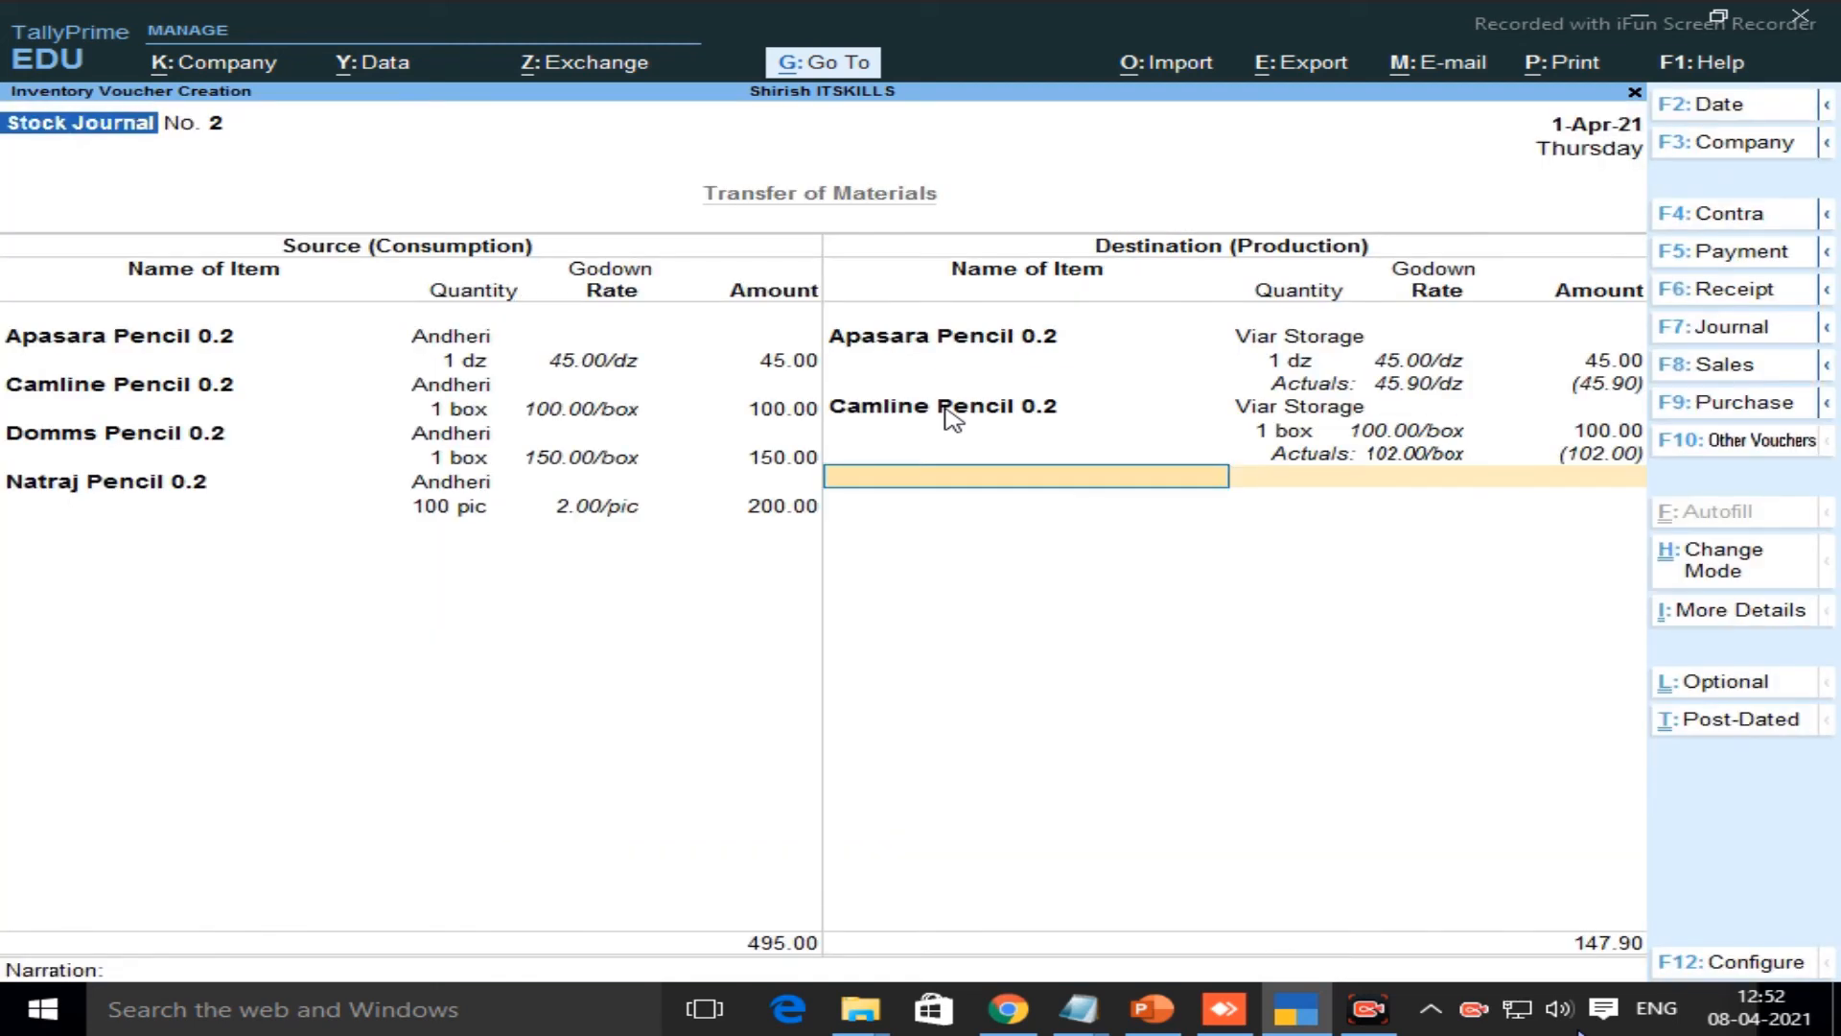
Add Domms Pencil 0.2 as a destination item in godown Viar Storage with quantity 1 box, accepting the default rate and amount
type("Do")
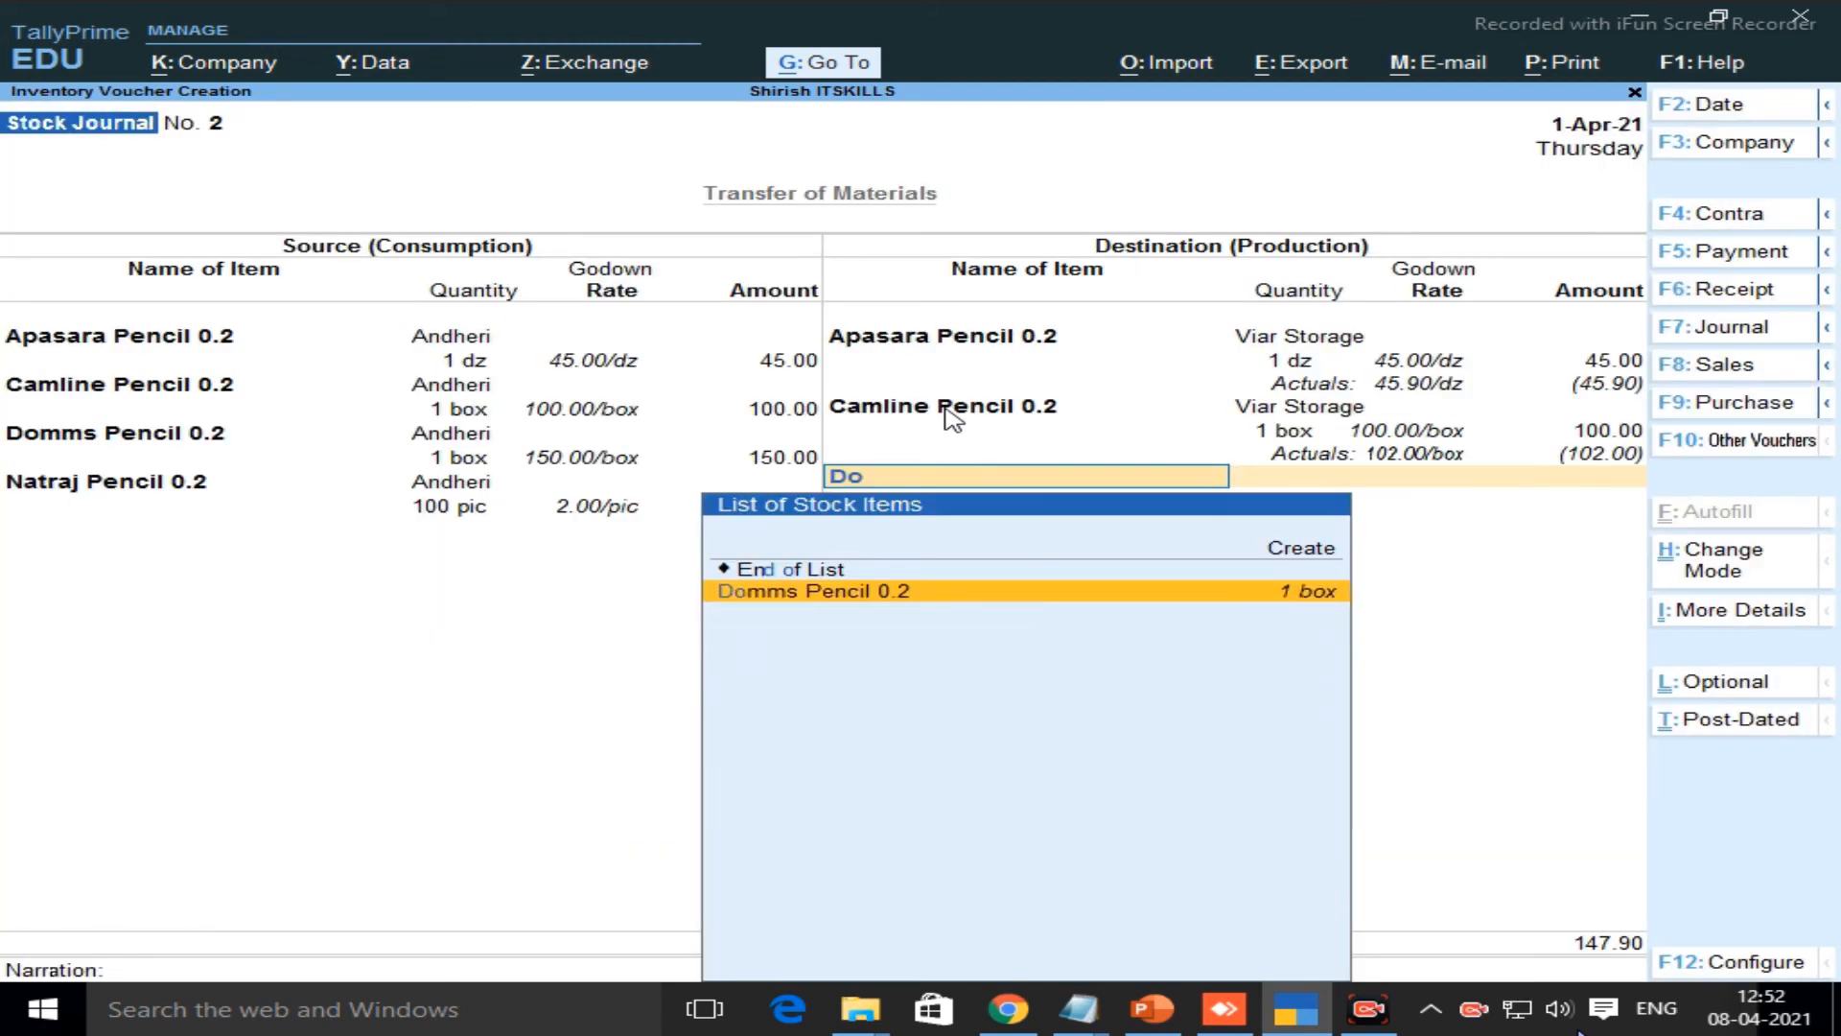
key("Return")
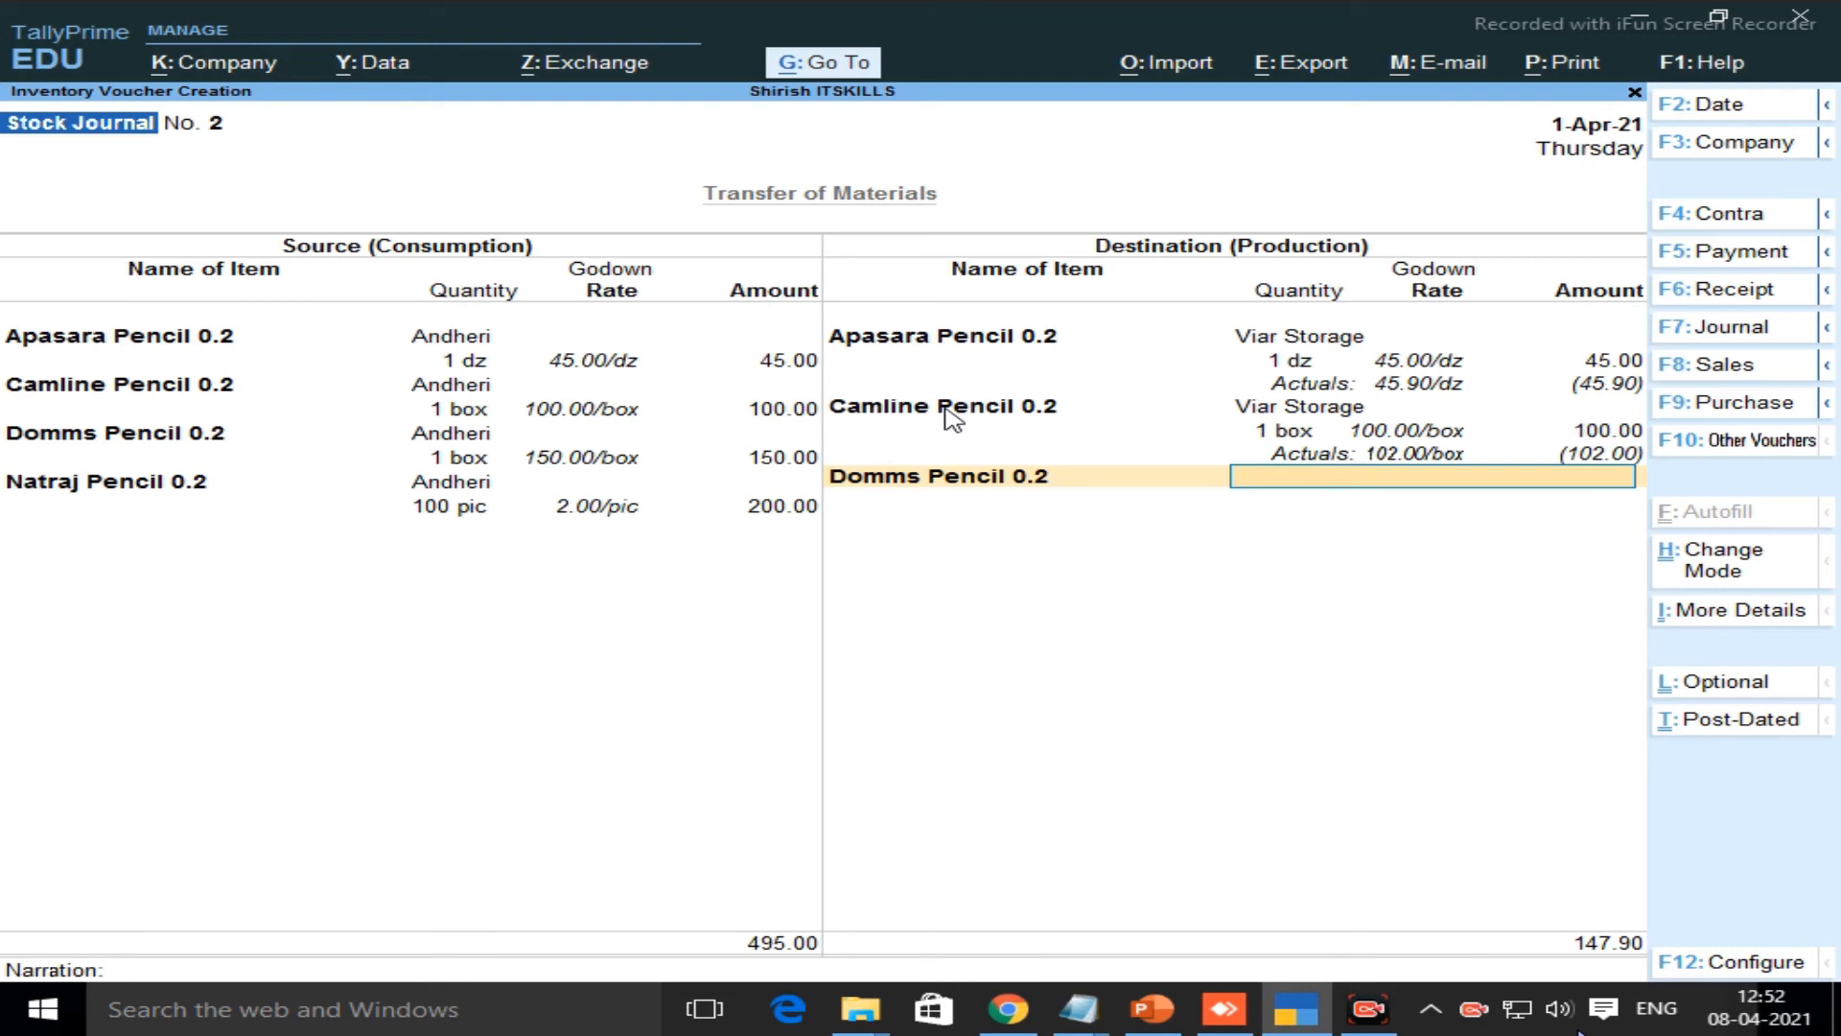
type("Vi")
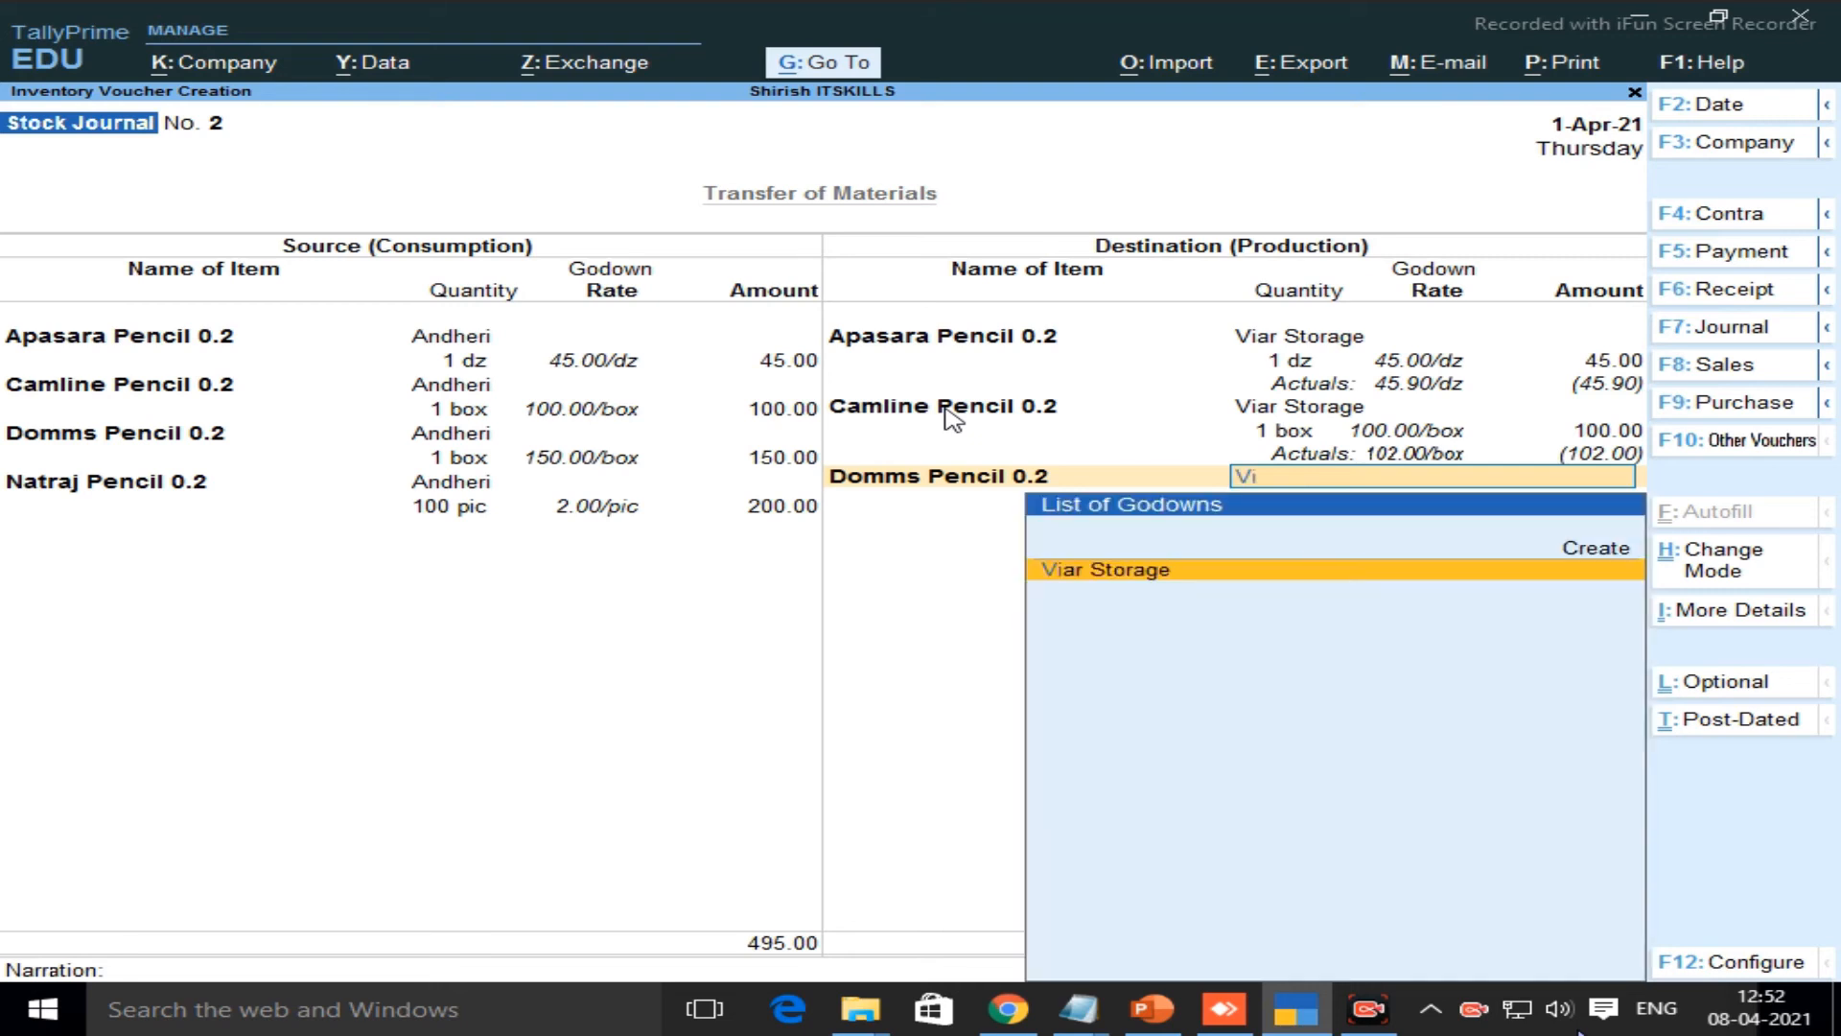
key("Return")
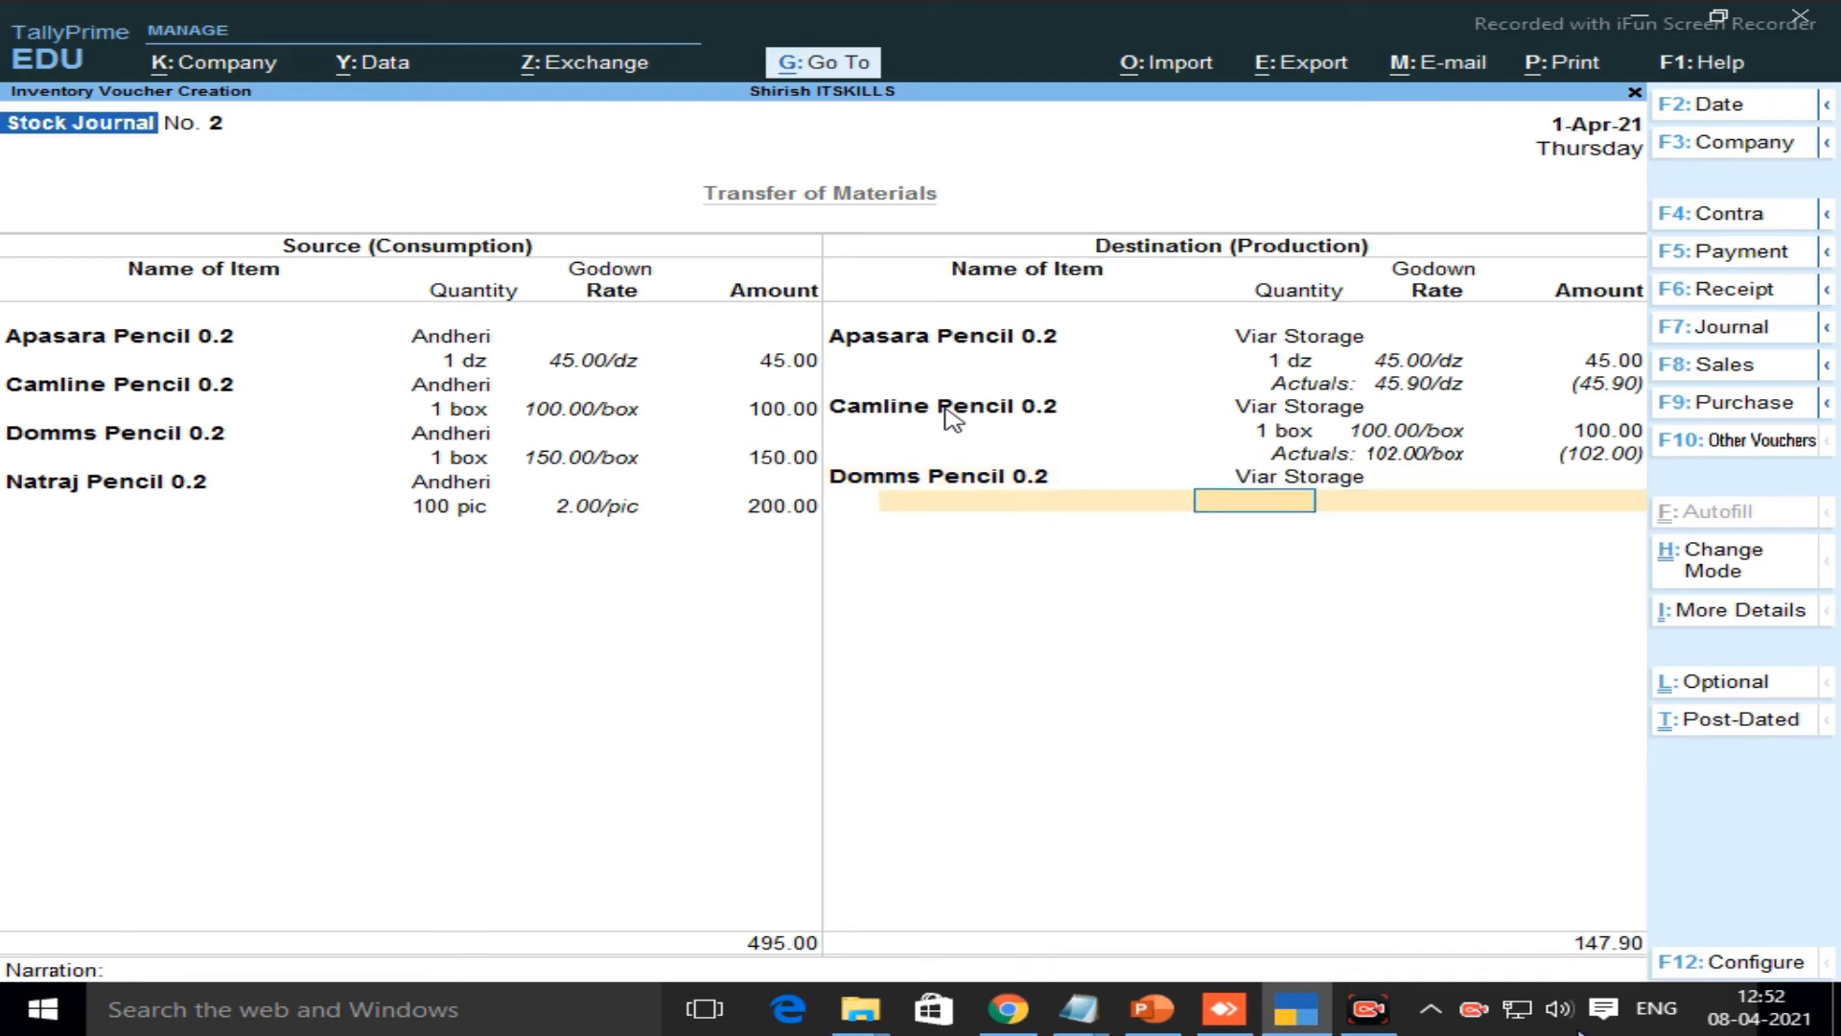
type("1")
key("Return")
key("Return")
key("Return")
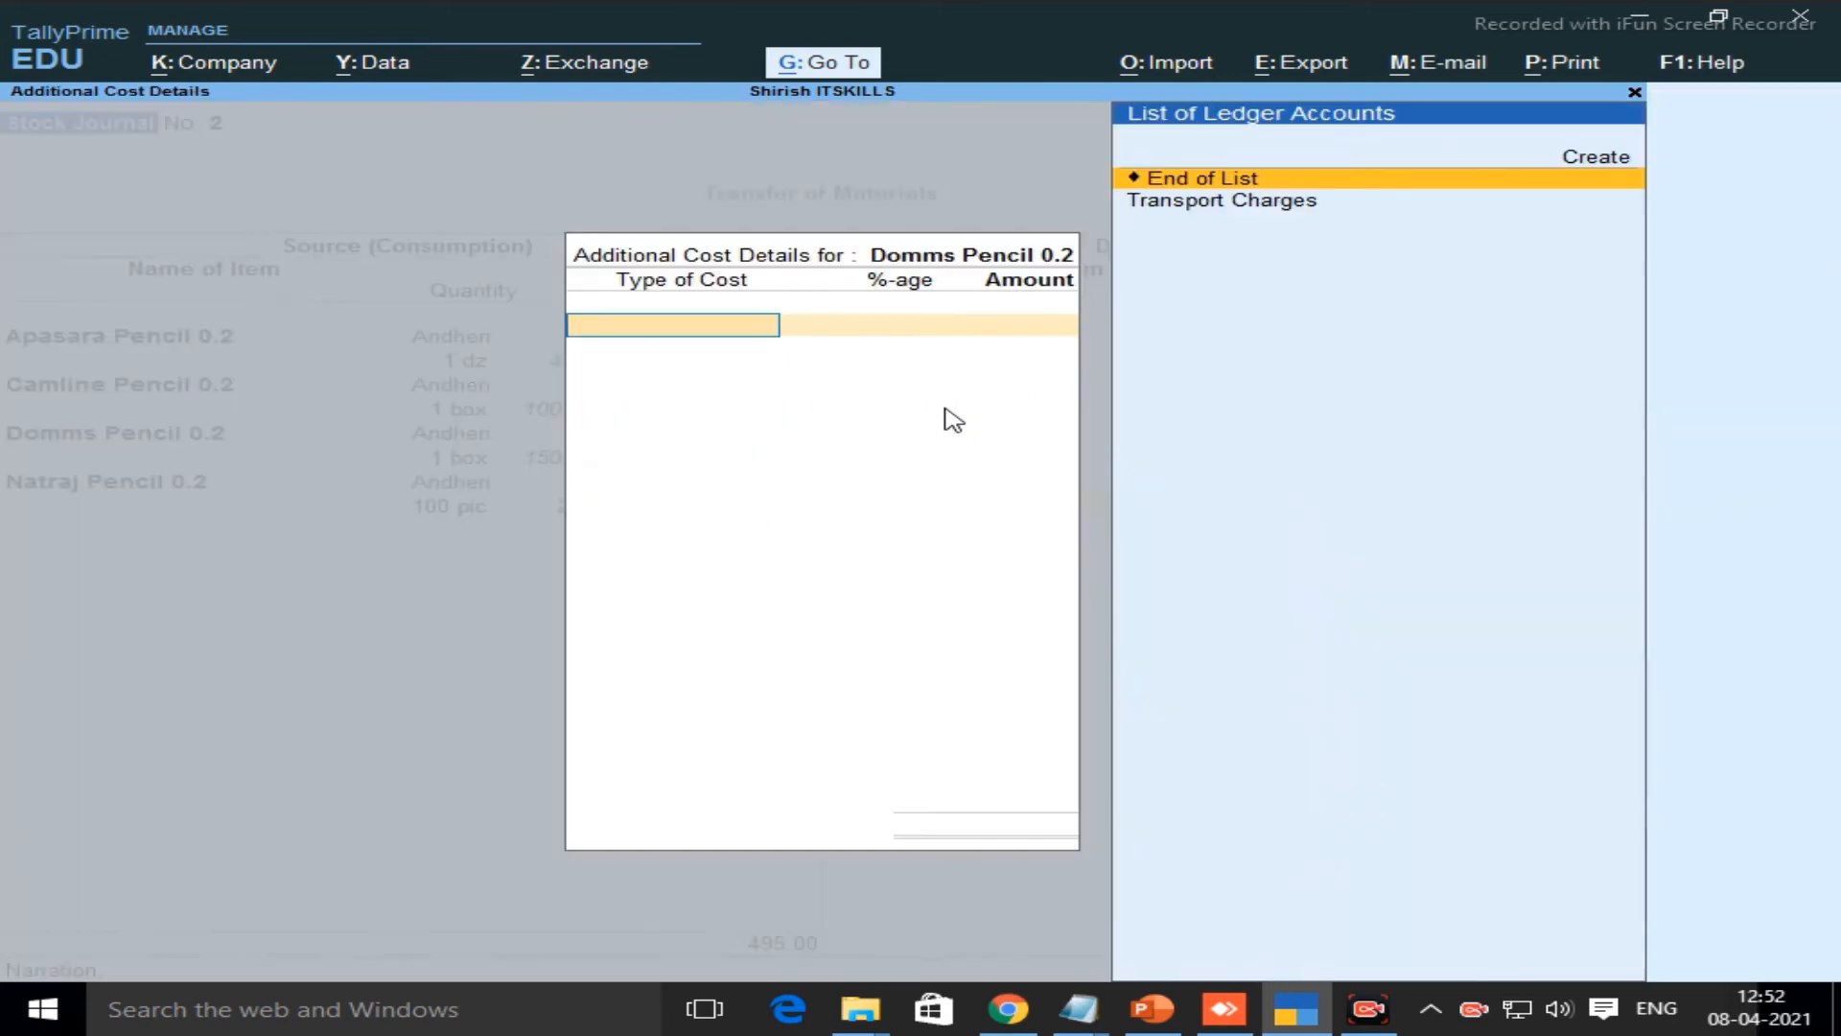
Add Transport Charges of 2% as the additional cost for the destination Domms Pencil 0.2
key("Down")
key("Return")
type("2")
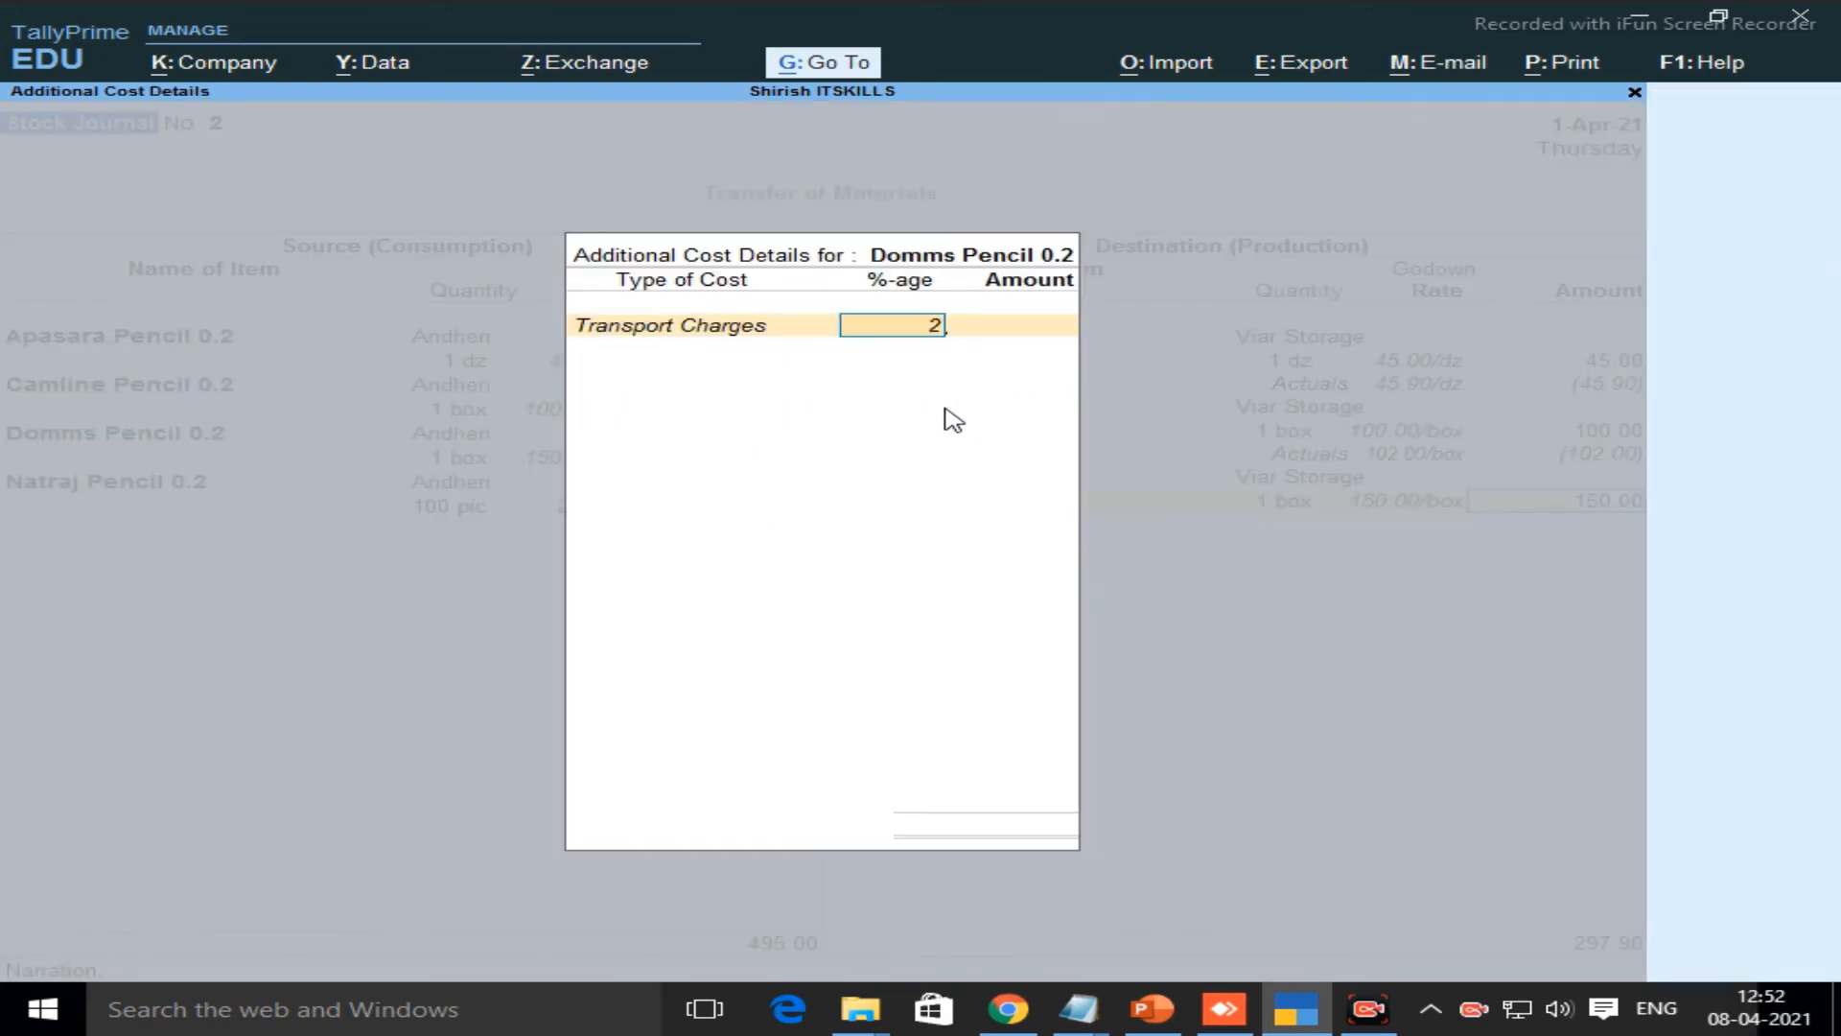
key("Return")
key("Return")
key("Return")
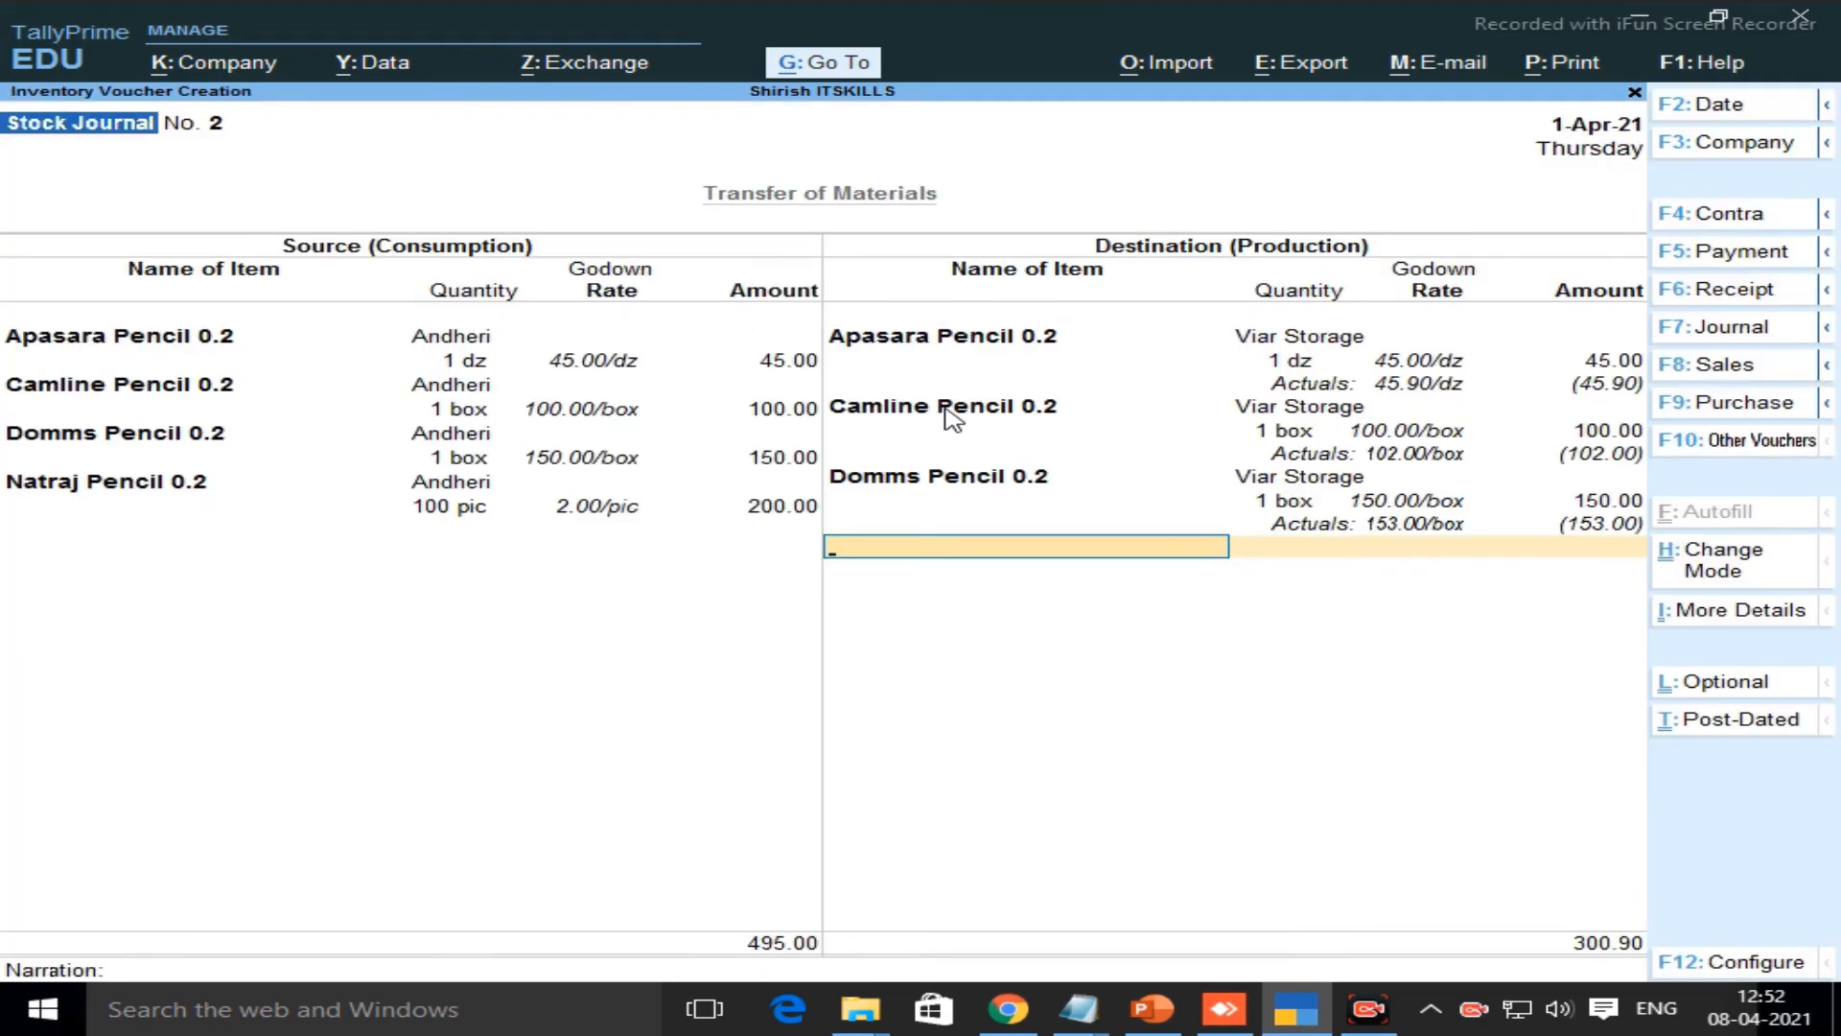
Add Natraj Pencil 0.2 as a destination item in godown Viar Storage with quantity 100 pic, accepting the default rate and amount
type("Na")
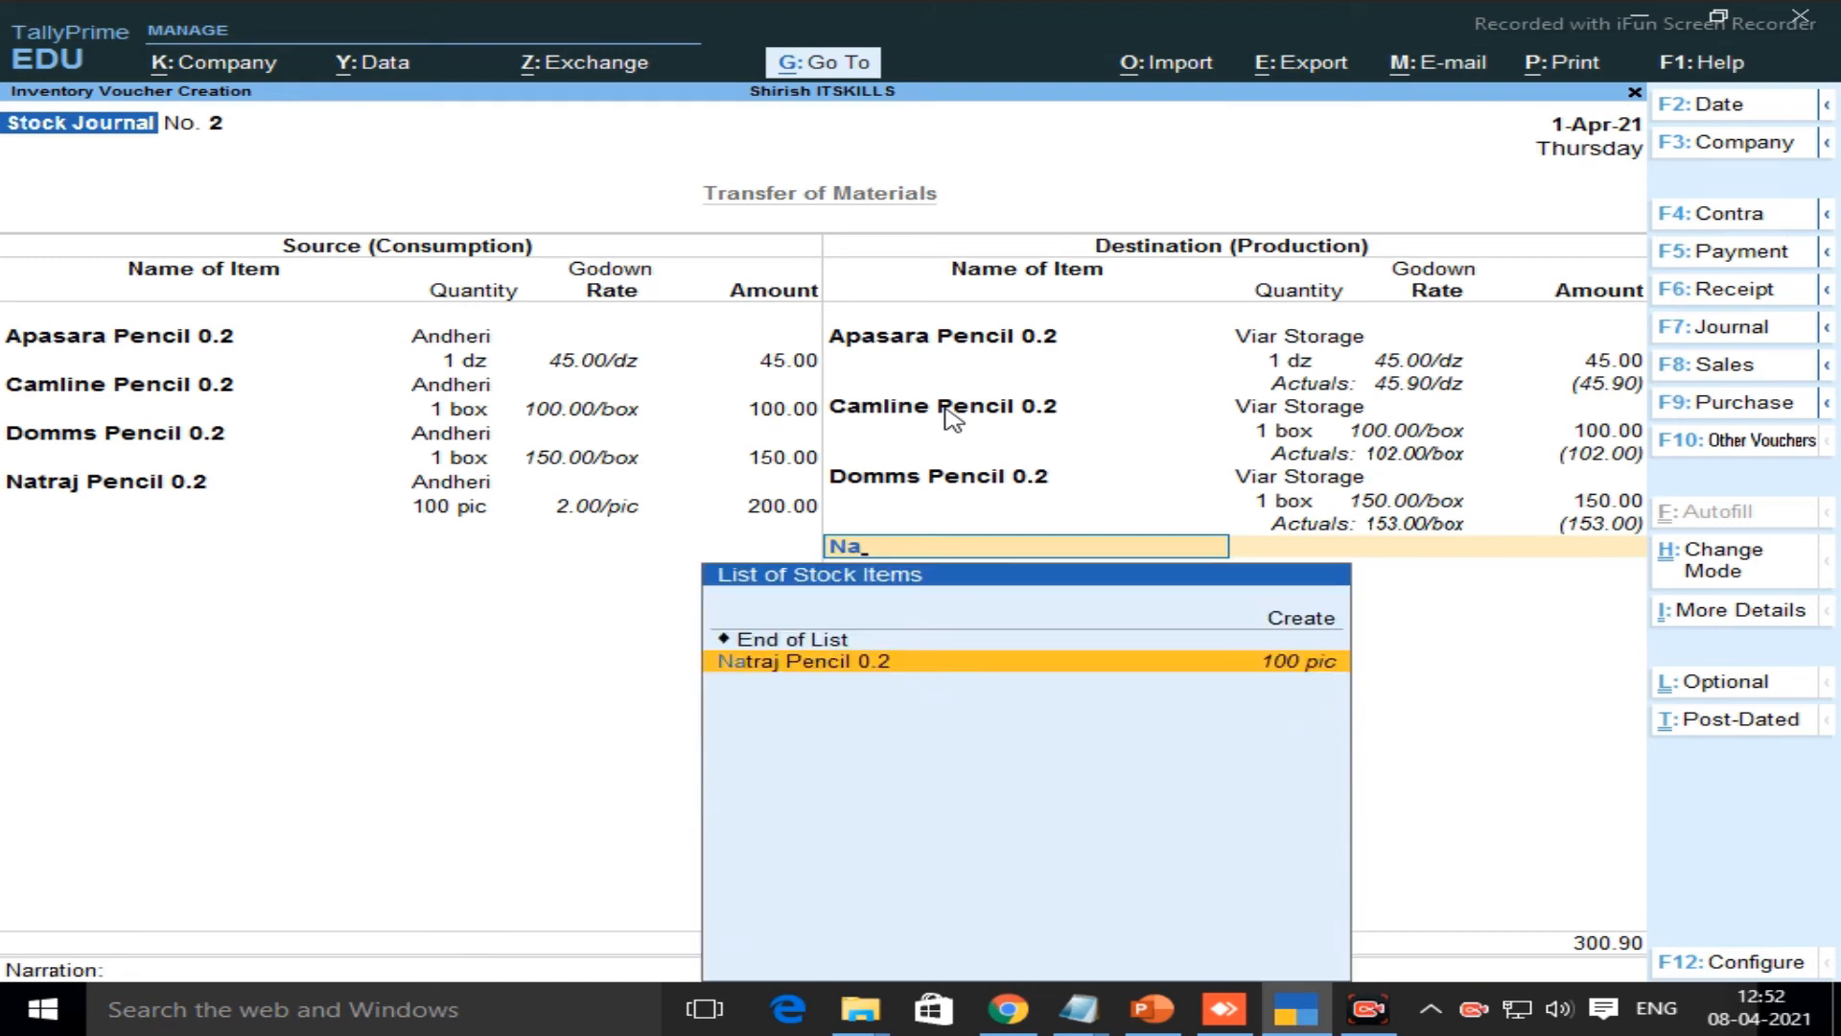
key("Return")
type("V")
key("Return")
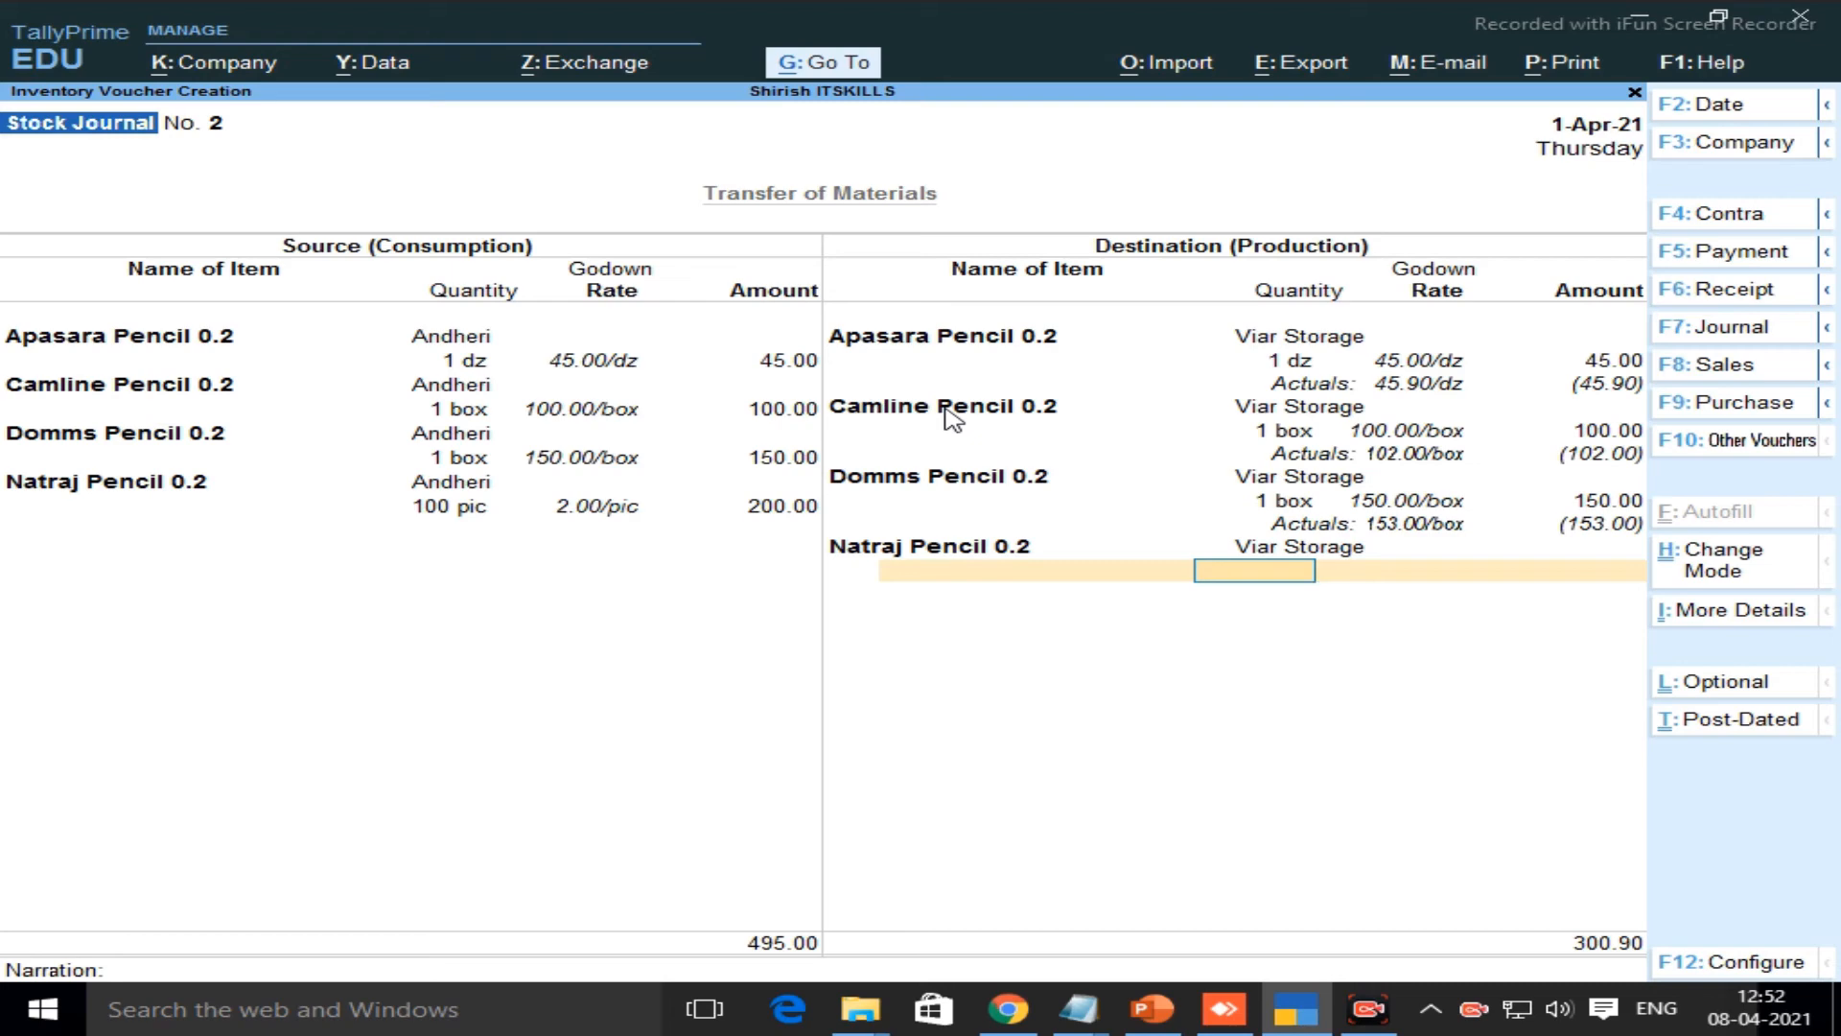
type("100")
key("Return")
key("Return")
key("Return")
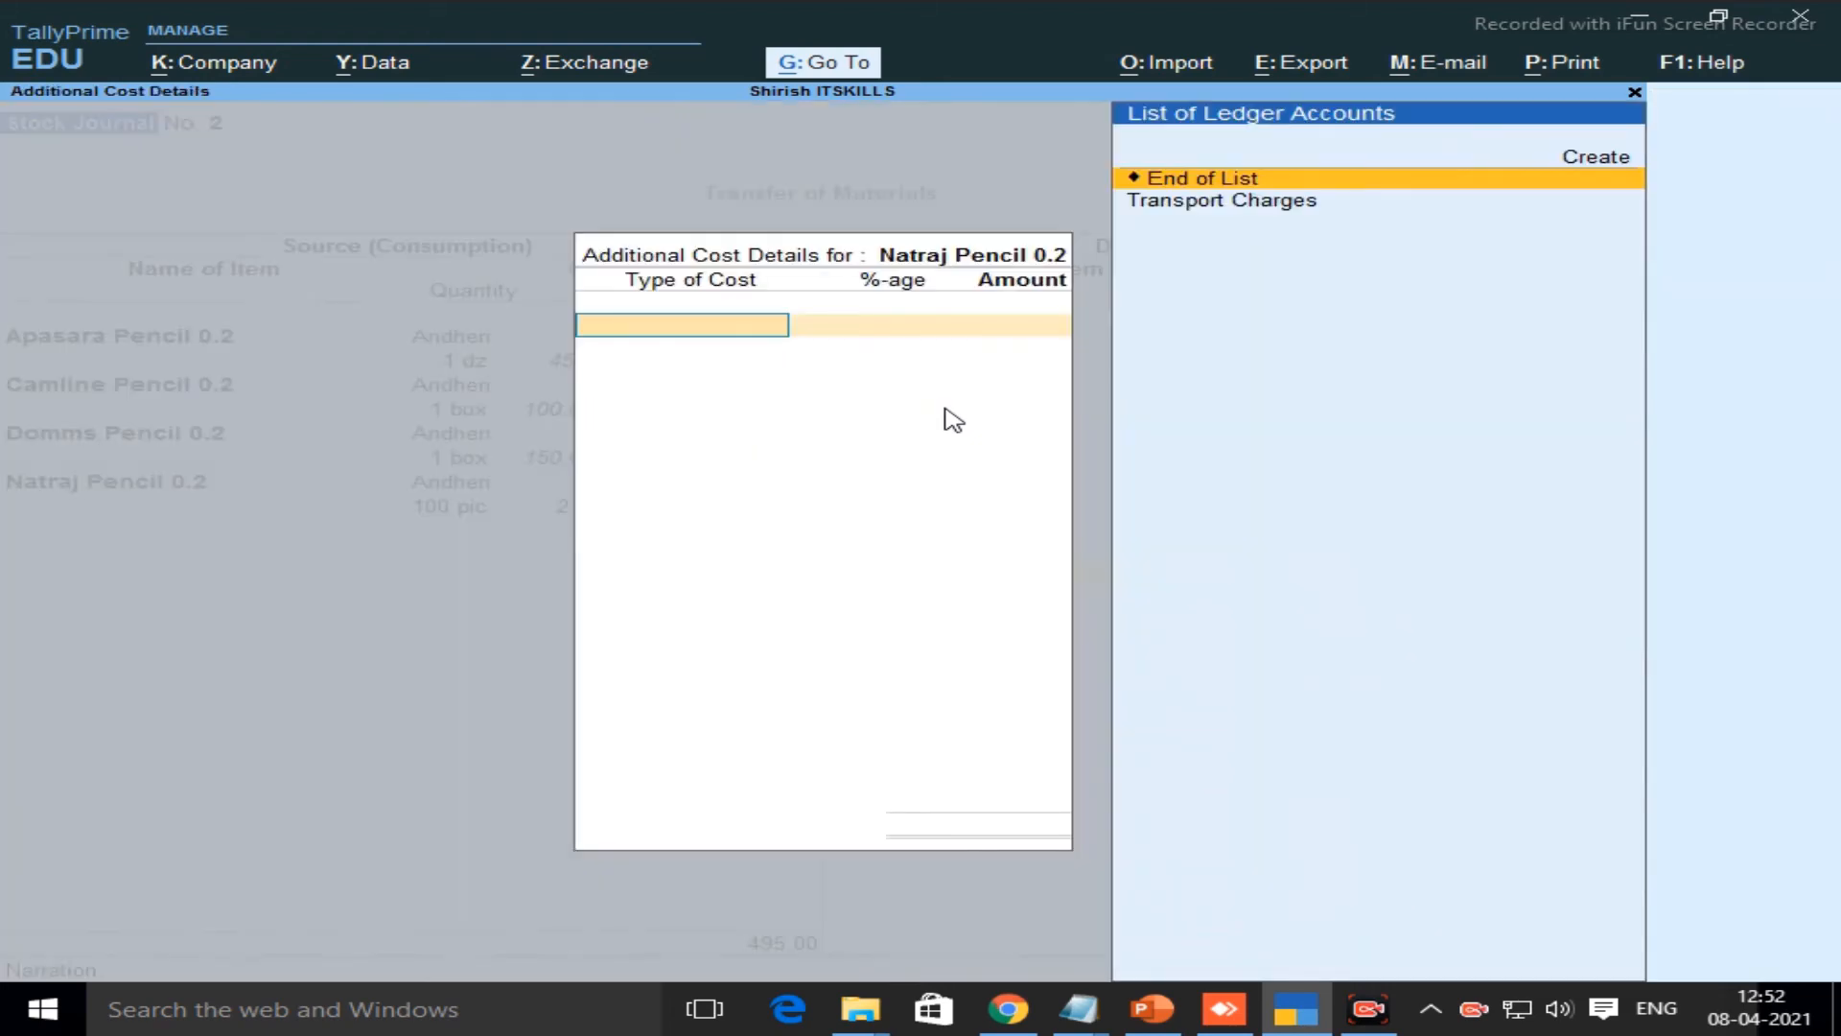
Add Transport Charges of 2% as the additional cost for the destination Natraj Pencil 0.2
key("Down")
key("Return")
type("2")
key("Return")
key("Return")
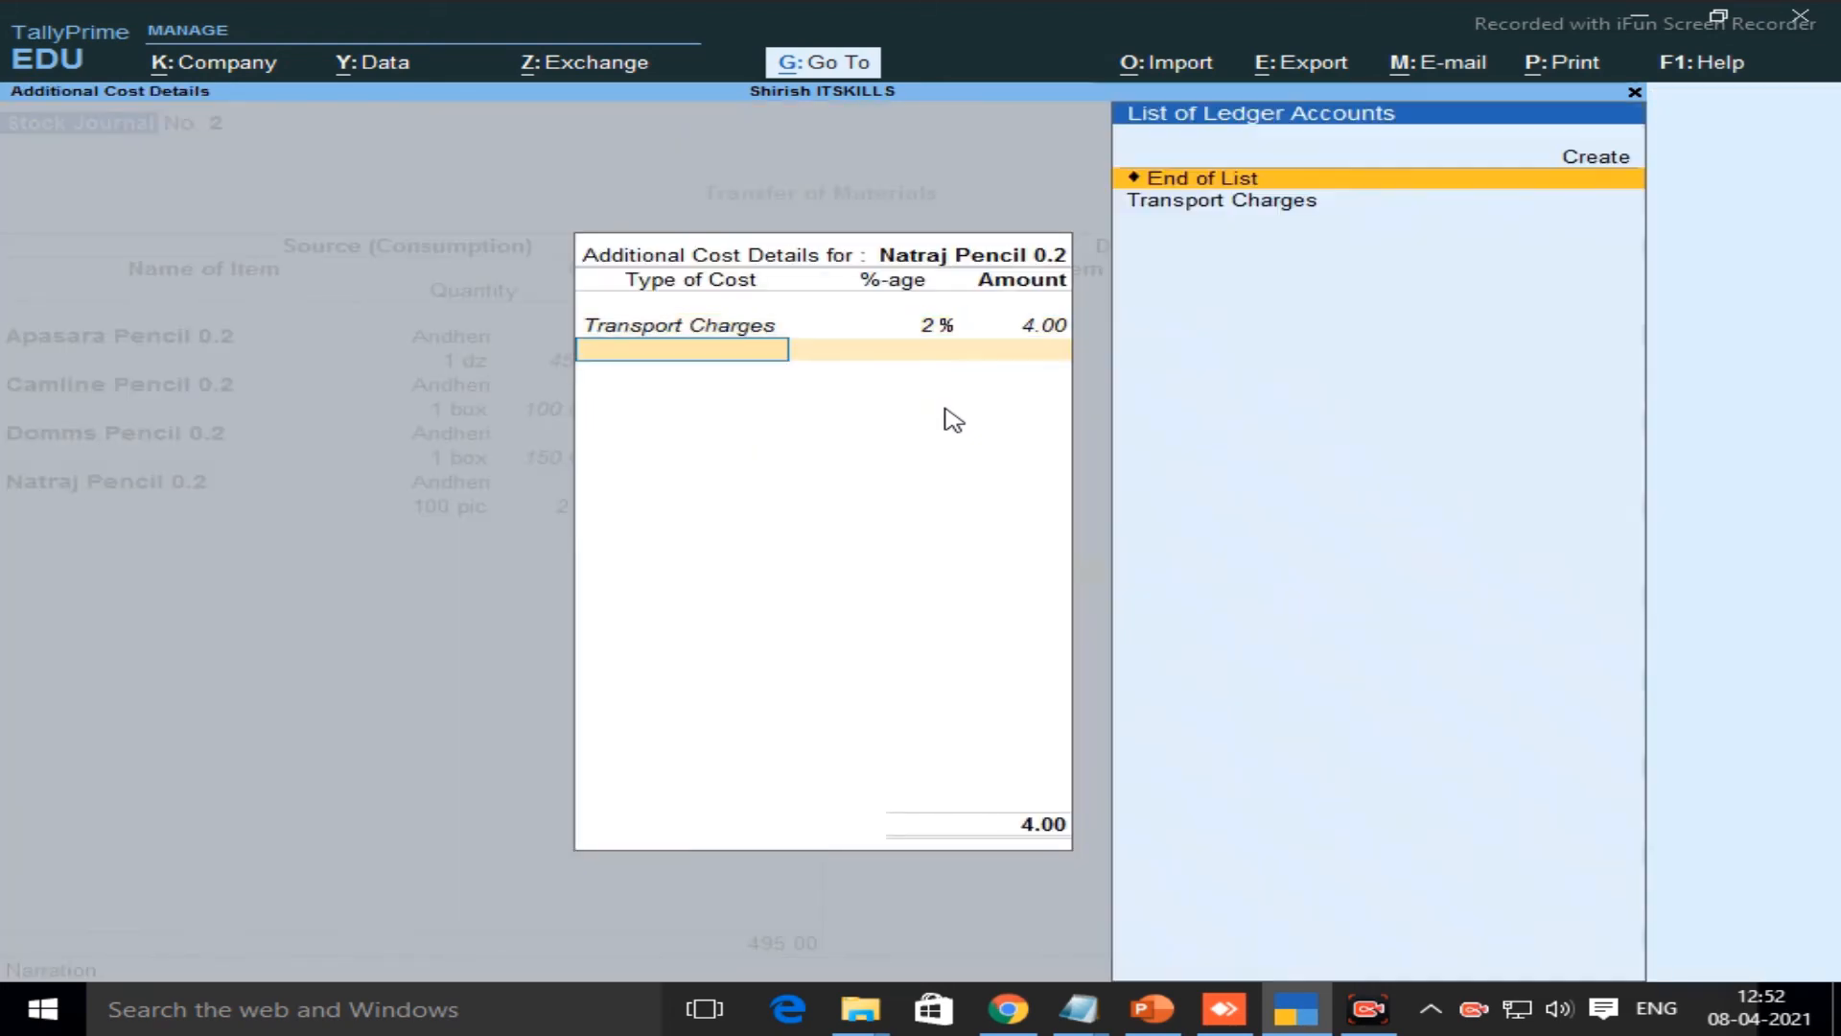
key("Return")
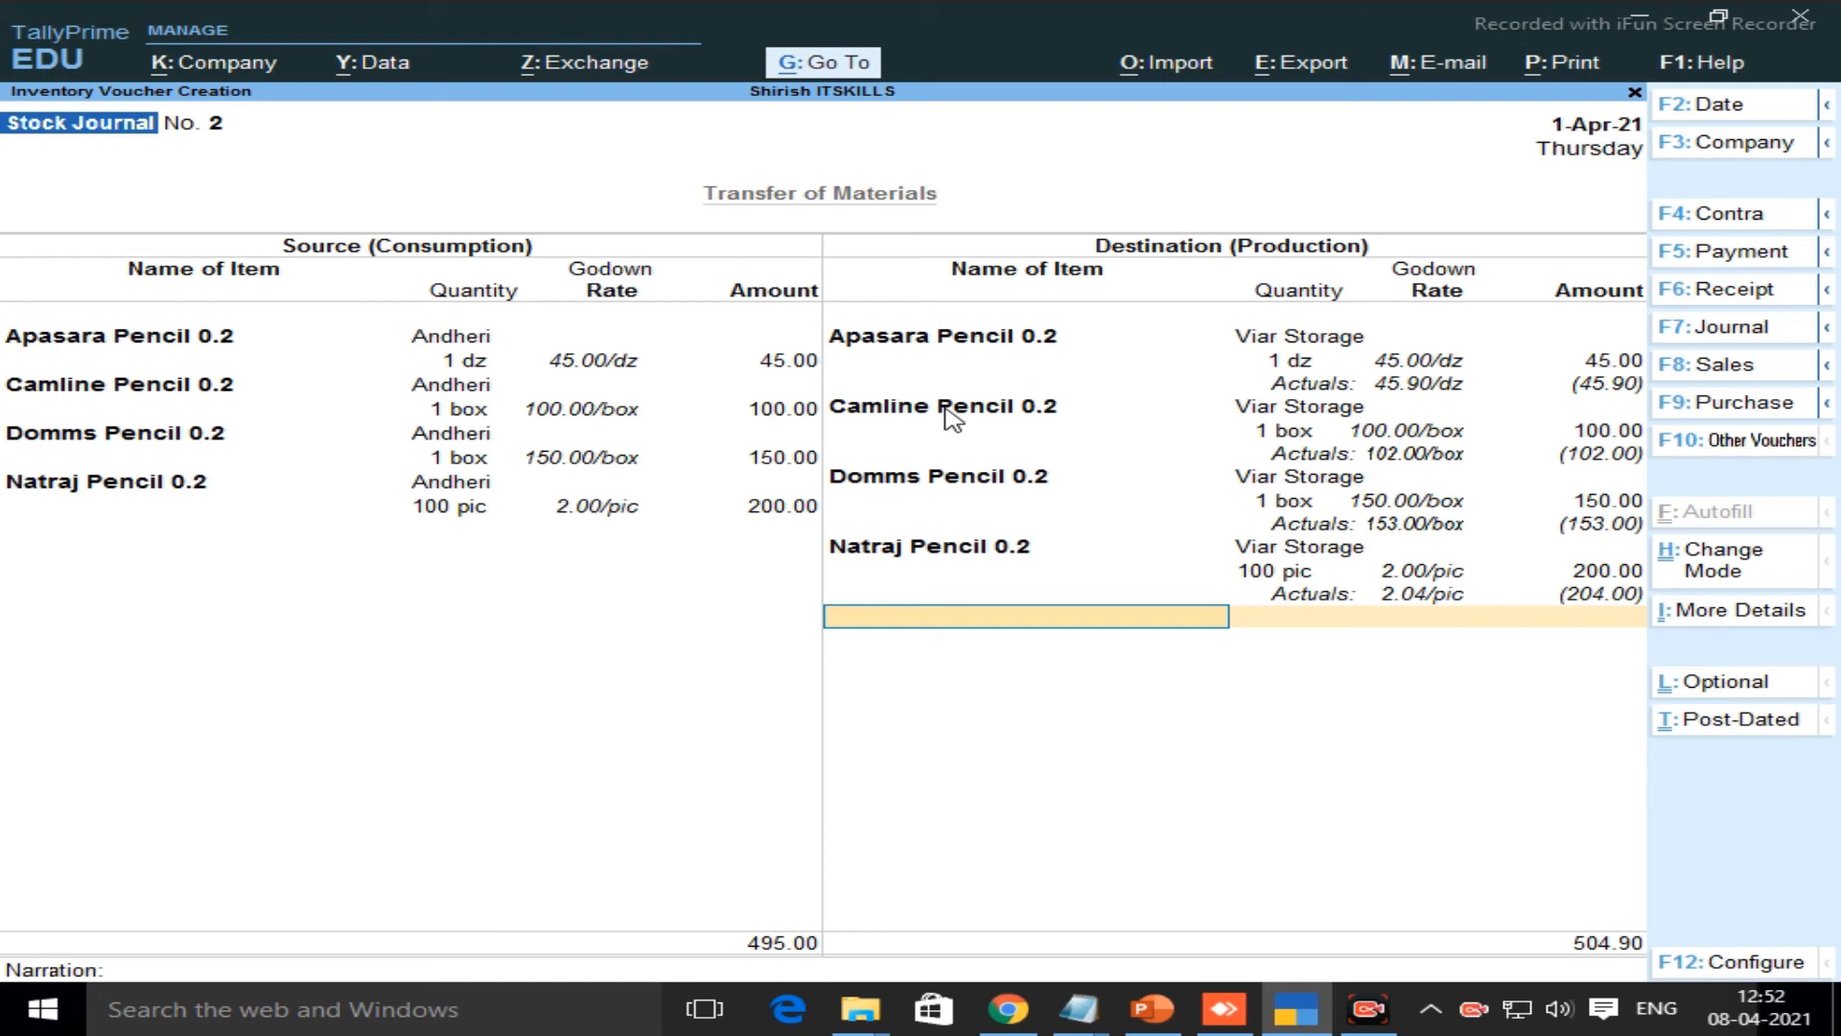
Finish the destination list, enter the narration "being goods transfer from andheri to virar godwon" and accept the Stock Journal voucher
key("Return")
type("bei")
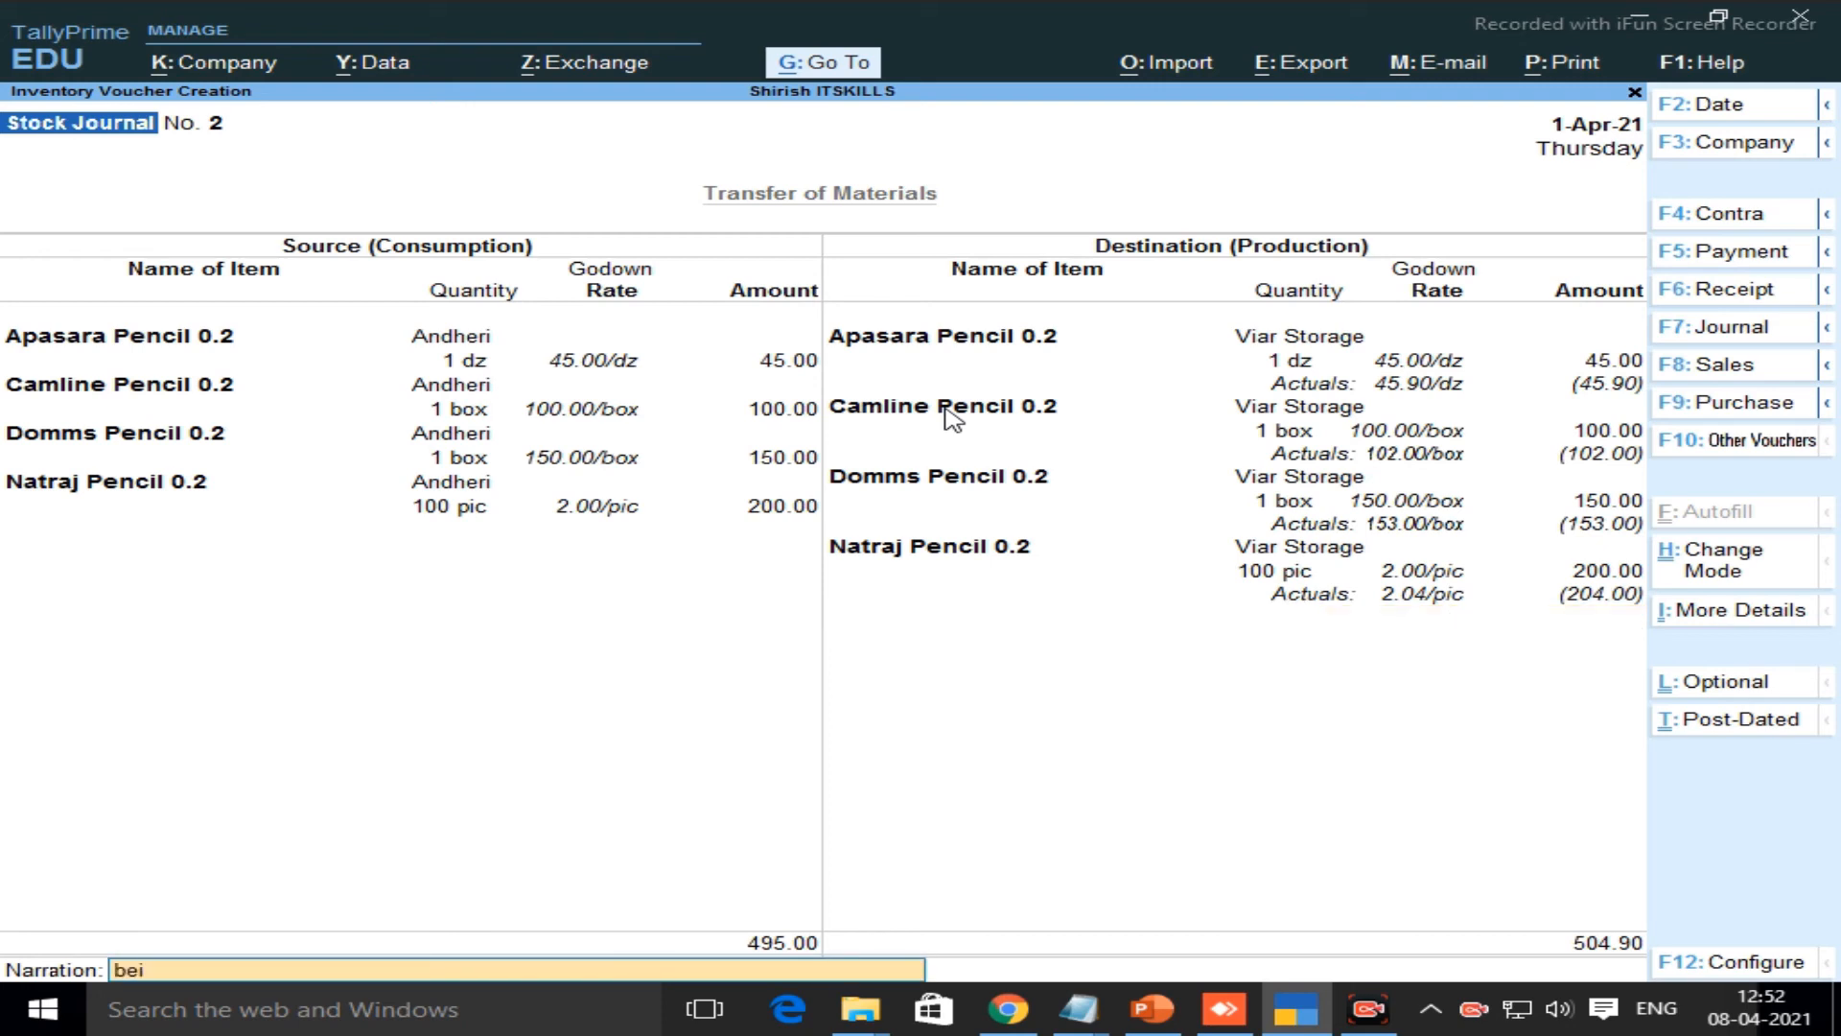
type("ng goods transfer")
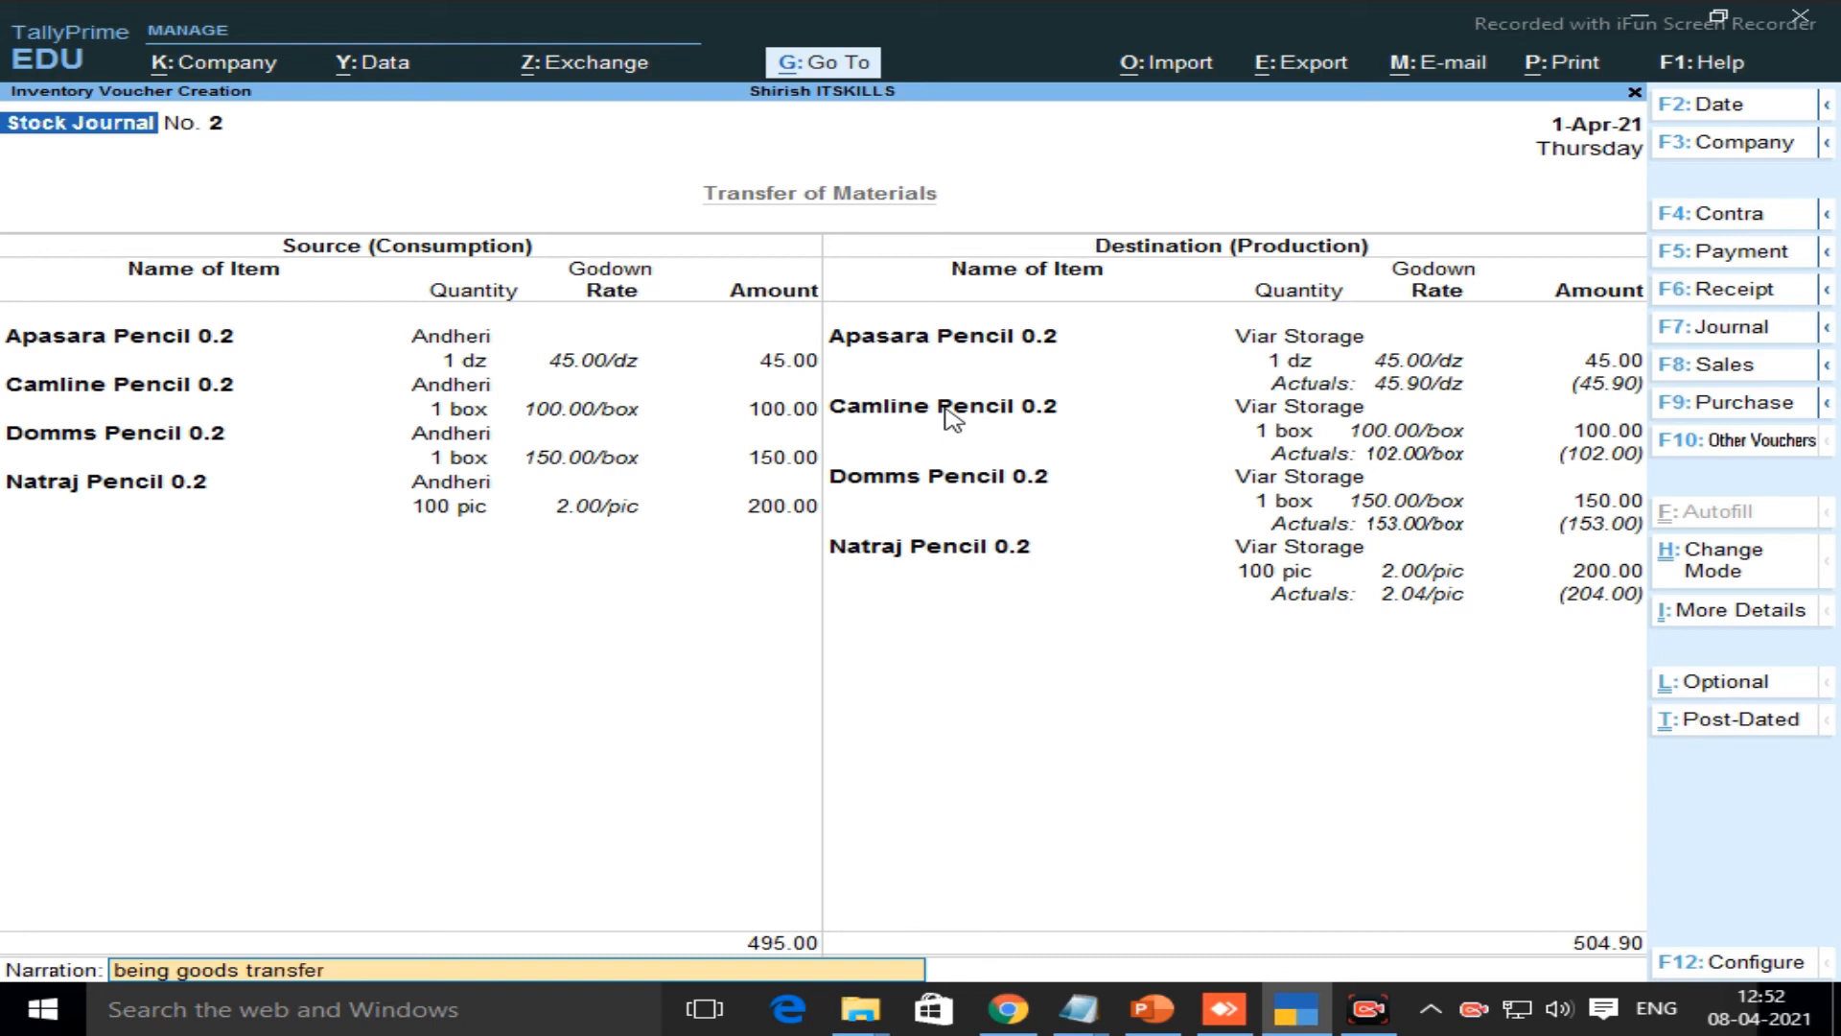
type(" from andheri to virar godwon")
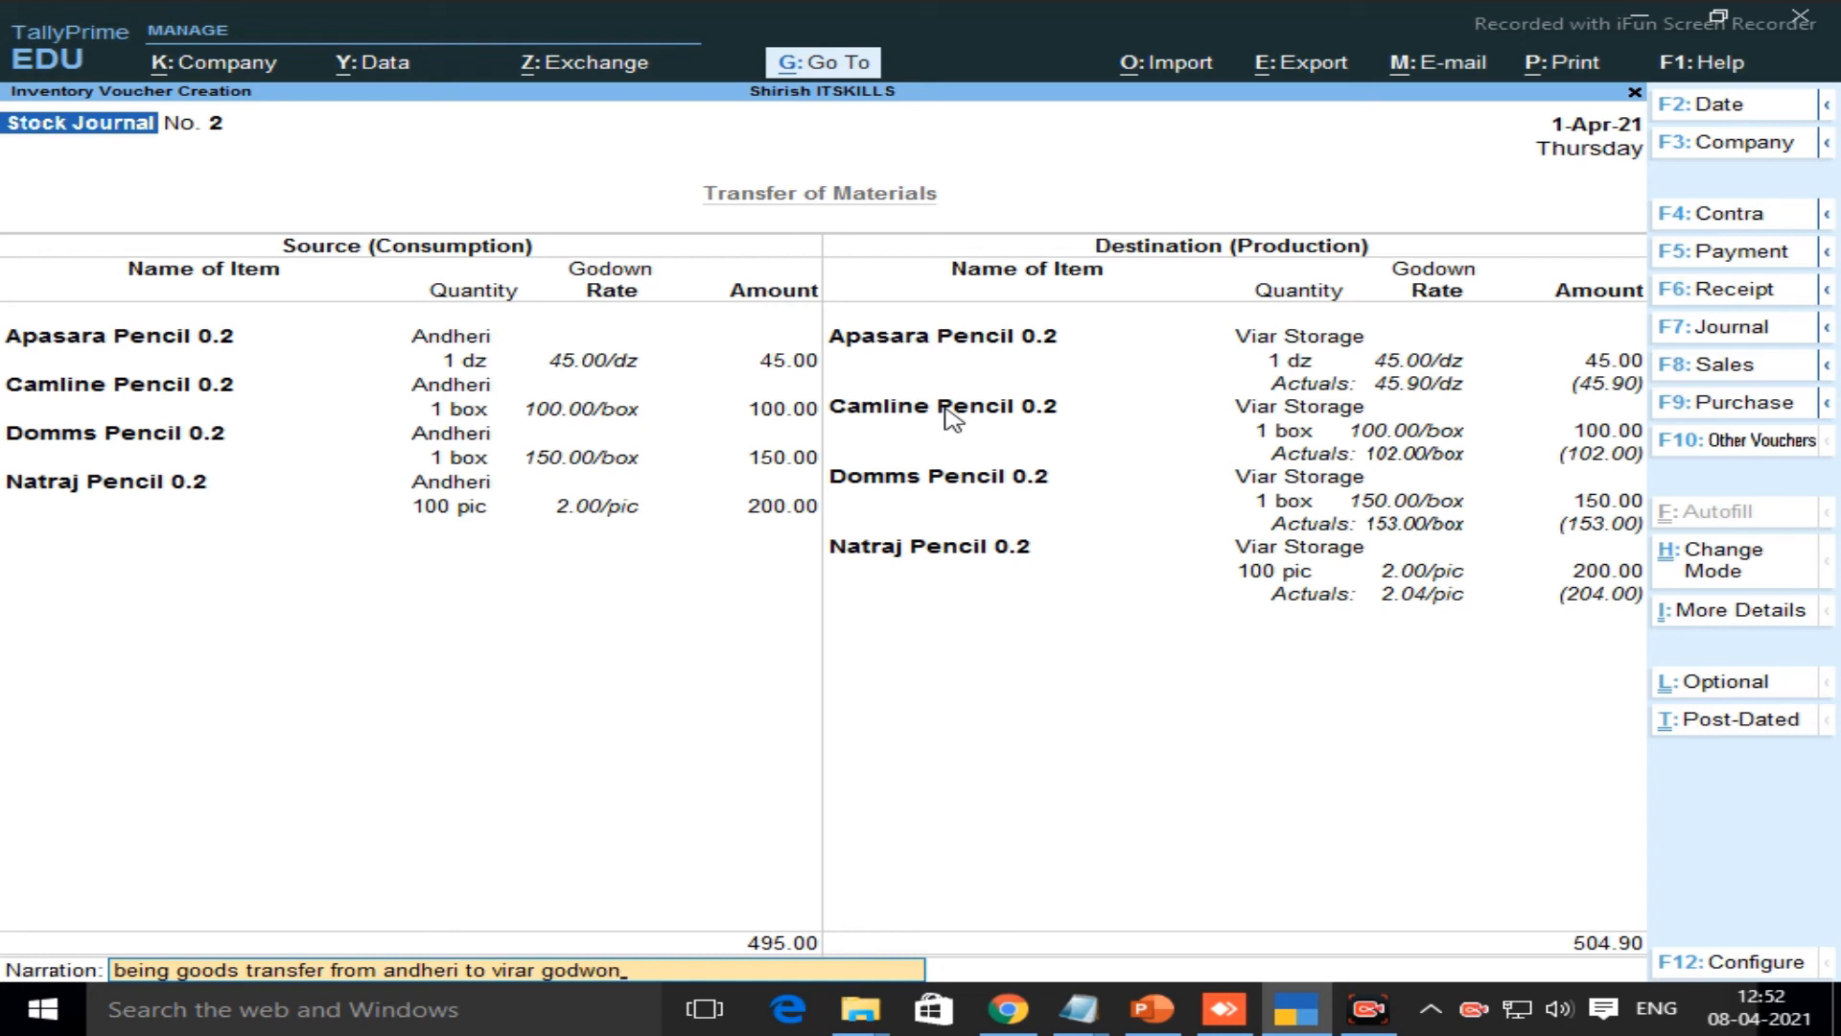
key("Return")
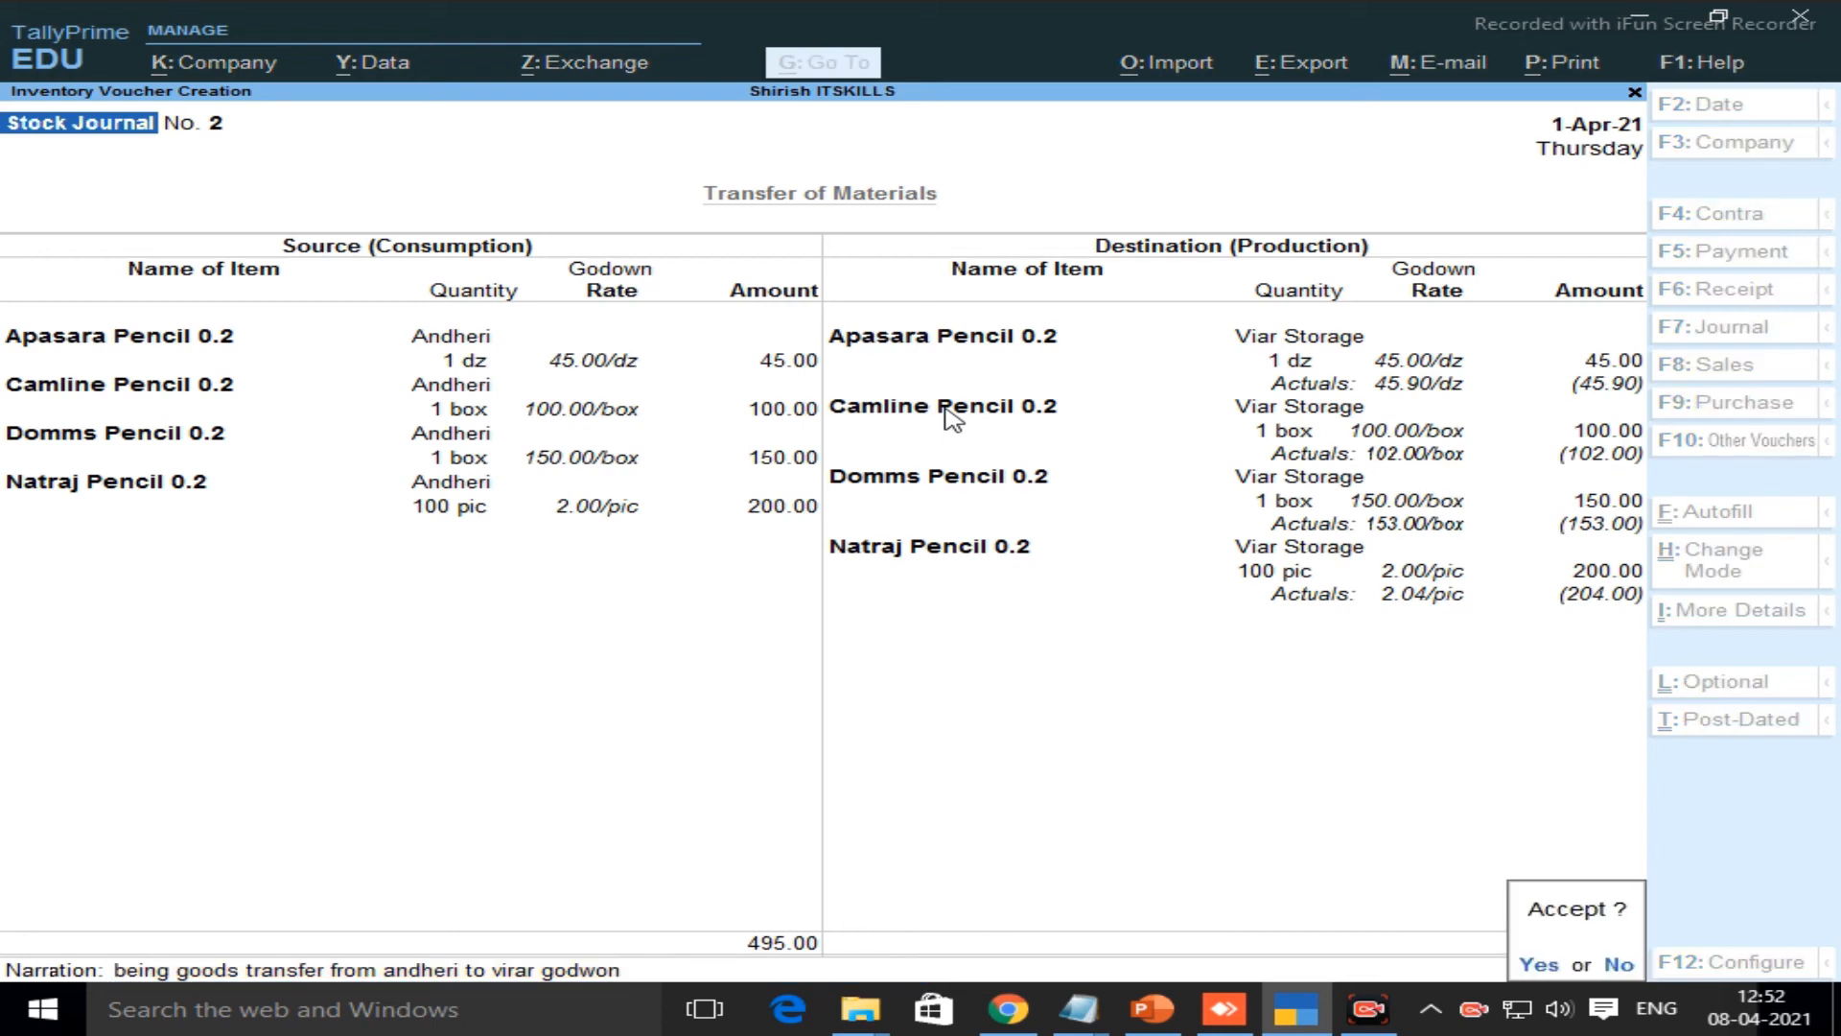
key("Return")
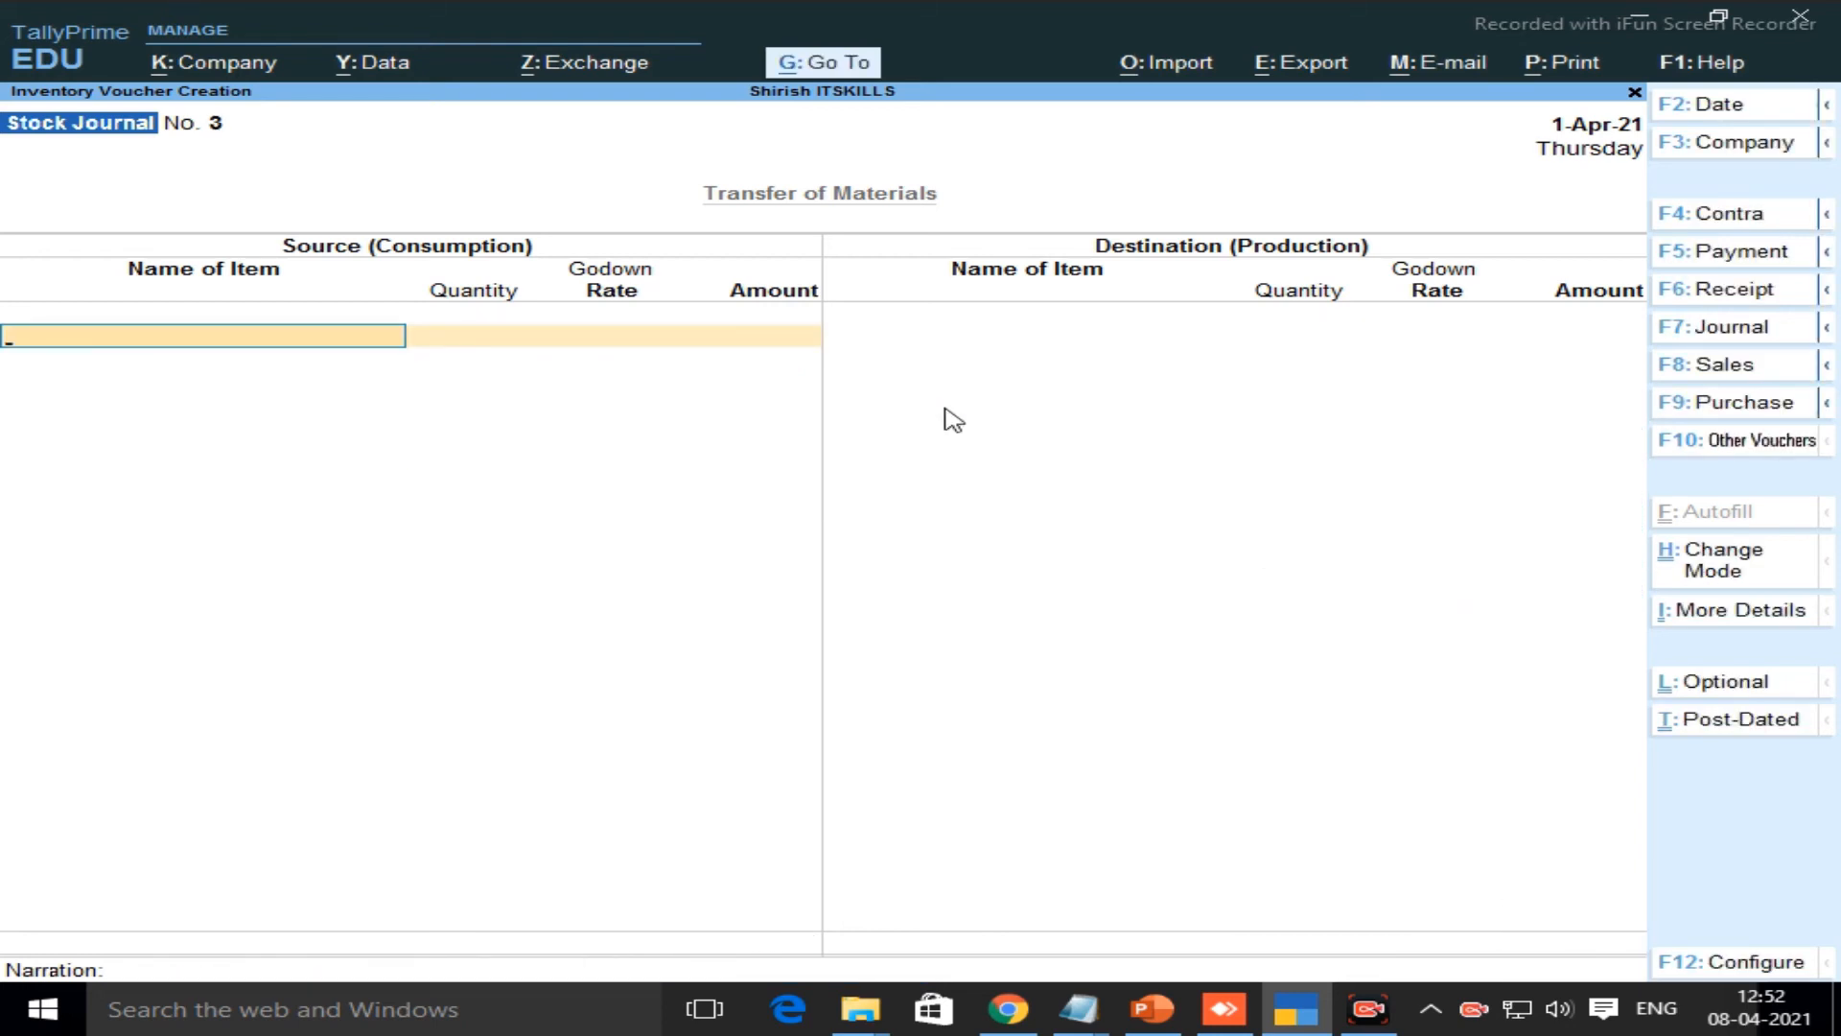
Leave voucher entry and examine the stock groups of Stationary Shop in the Stock Summary report
key("Escape")
key("Down")
key("Down")
key("Down")
key("Down")
key("Down")
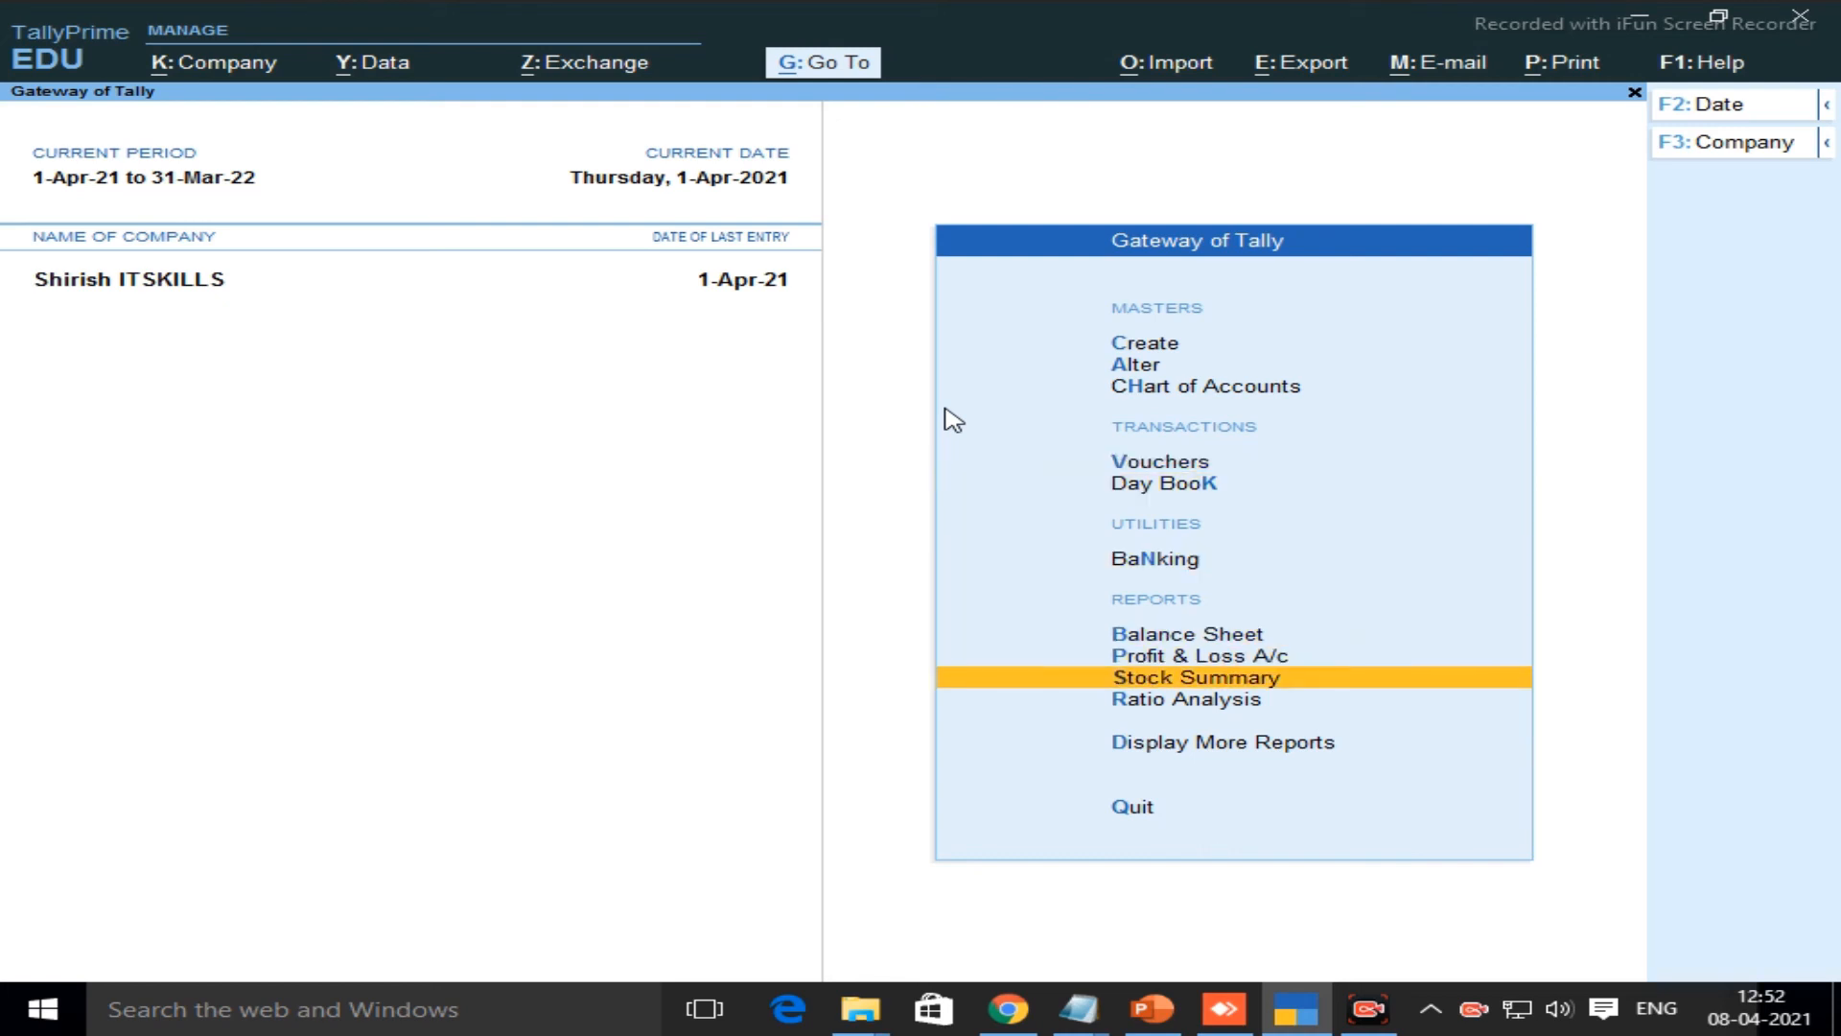
key("Return")
key("Return")
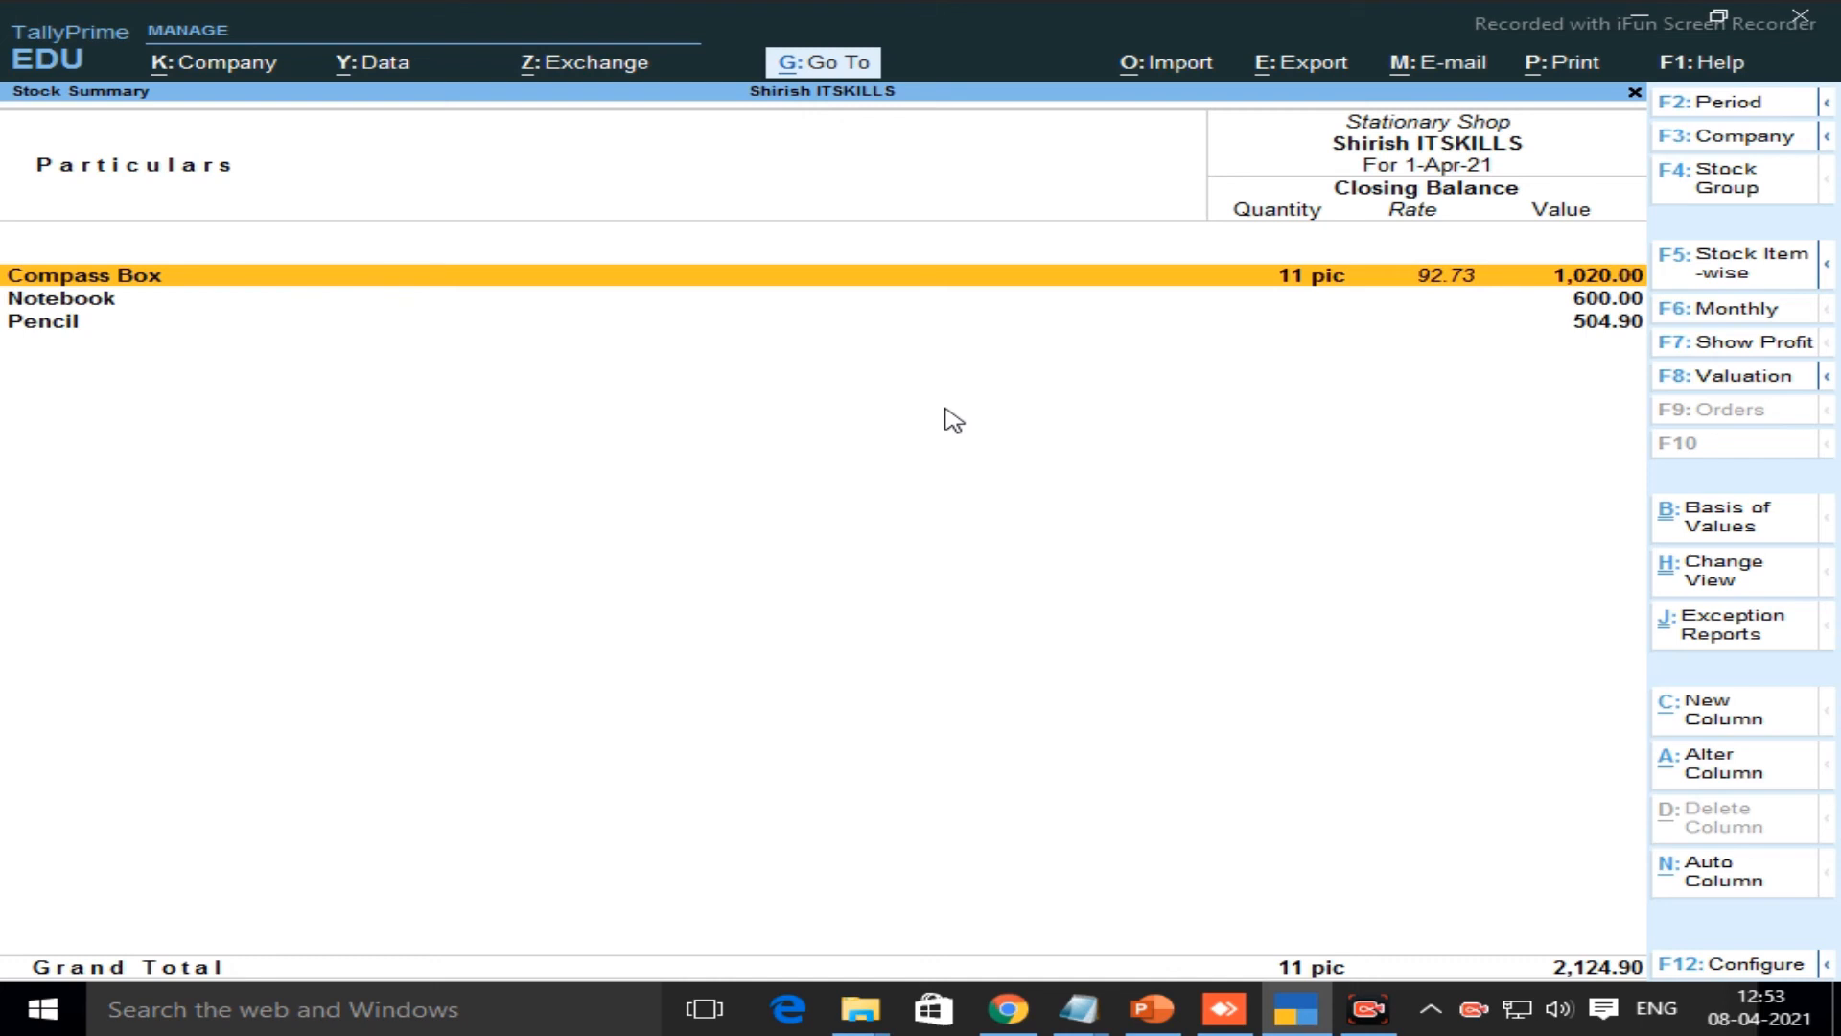
key("Down")
key("Down")
key("Escape")
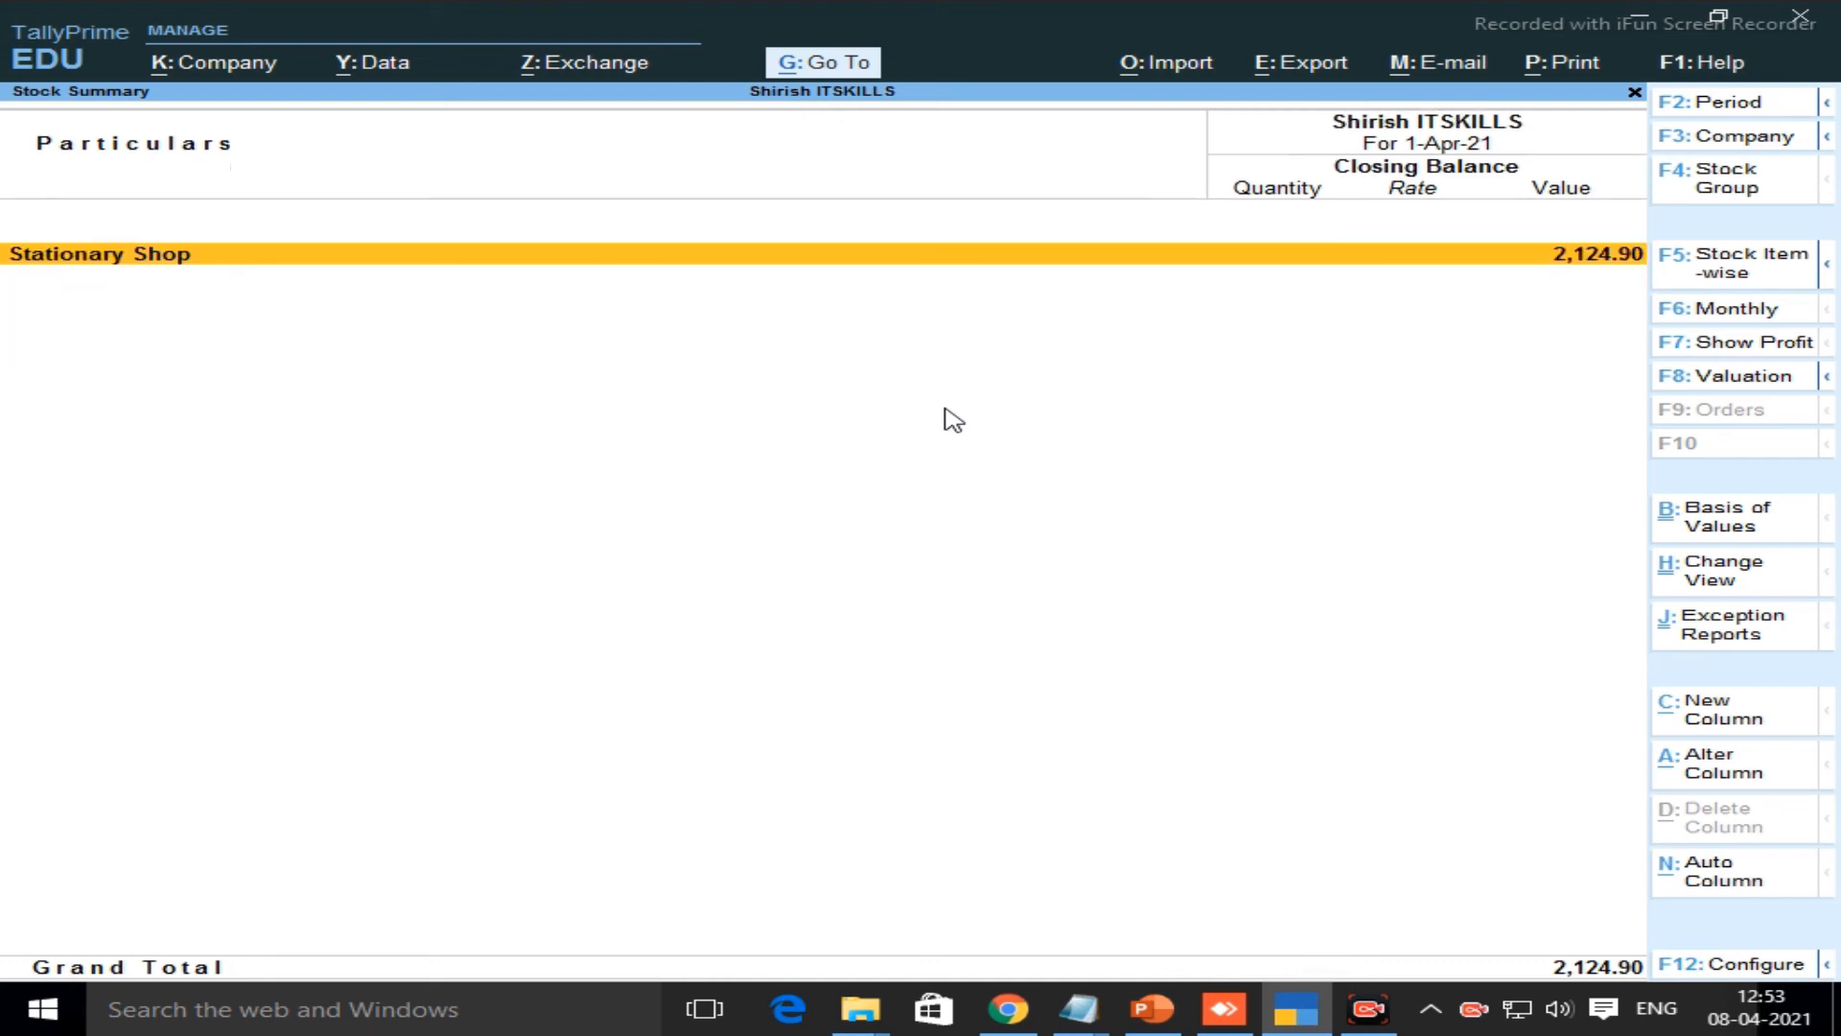
key("Escape")
Open the Godowns summary from the Inventory Books reports
key("Down")
key("Down")
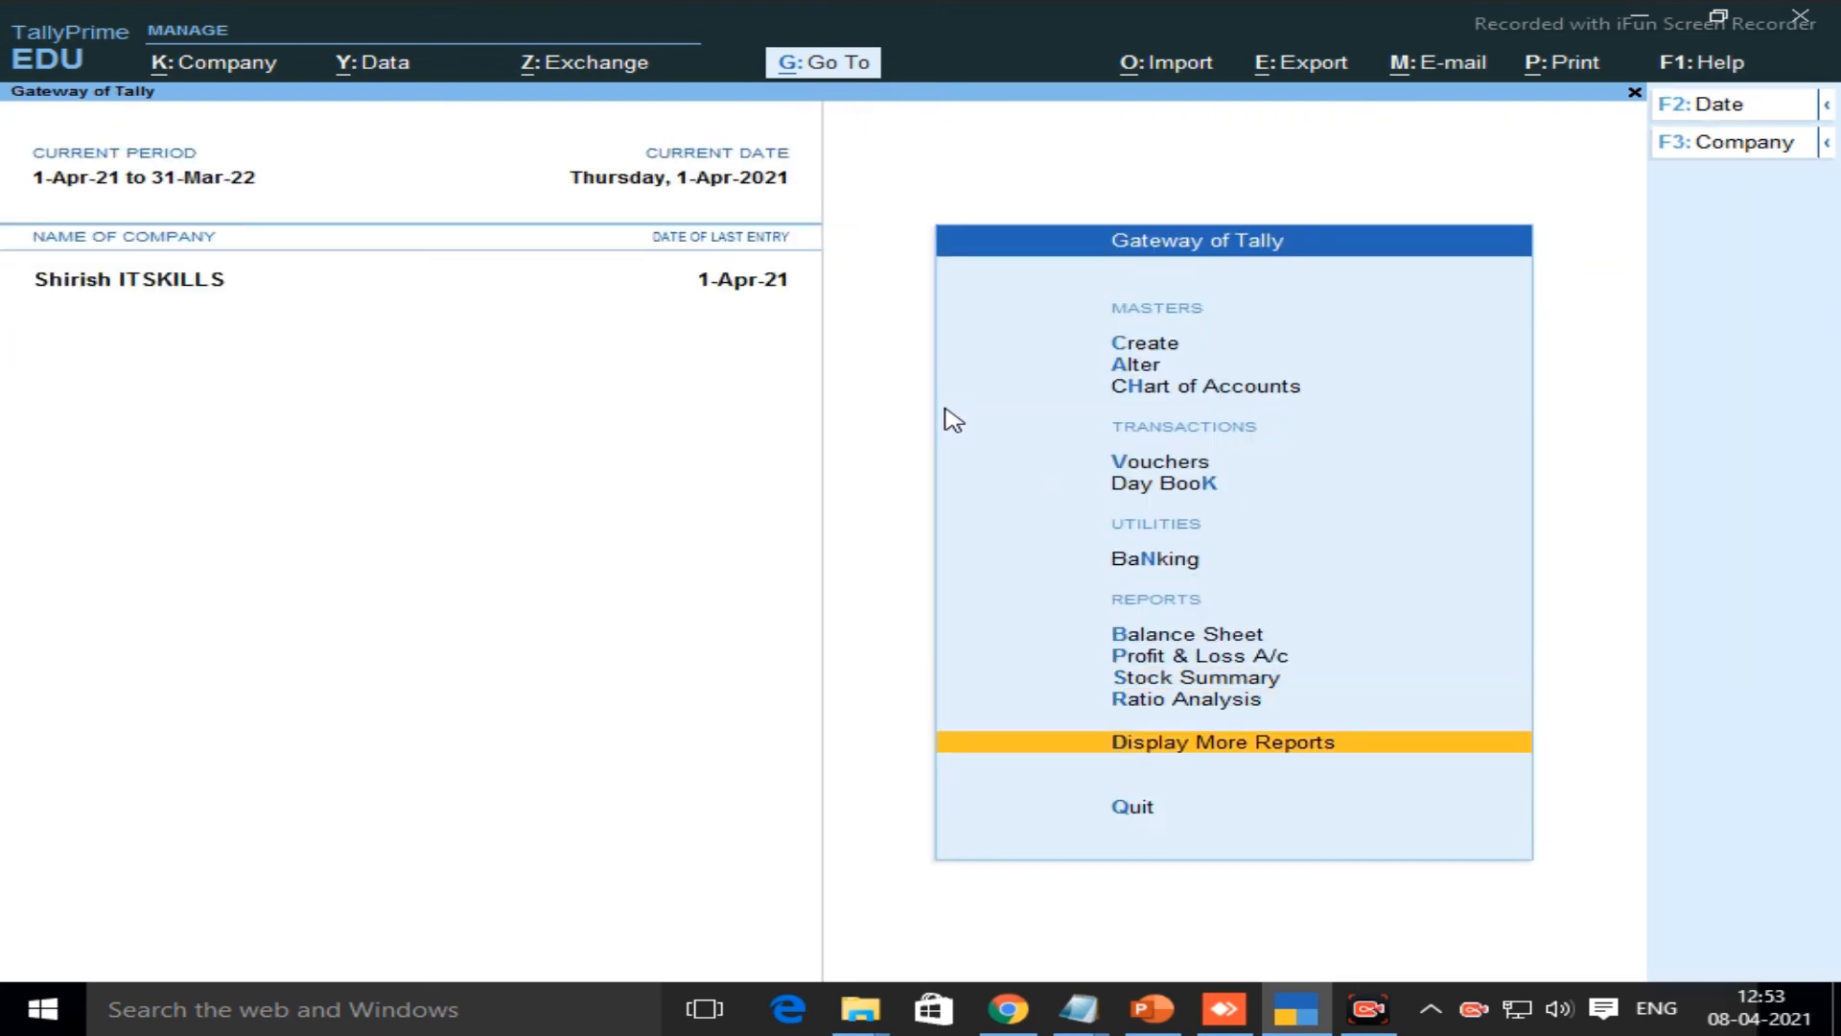
key("Return")
key("Down")
key("Down")
key("Down")
key("Down")
key("Down")
key("Down")
key("Down")
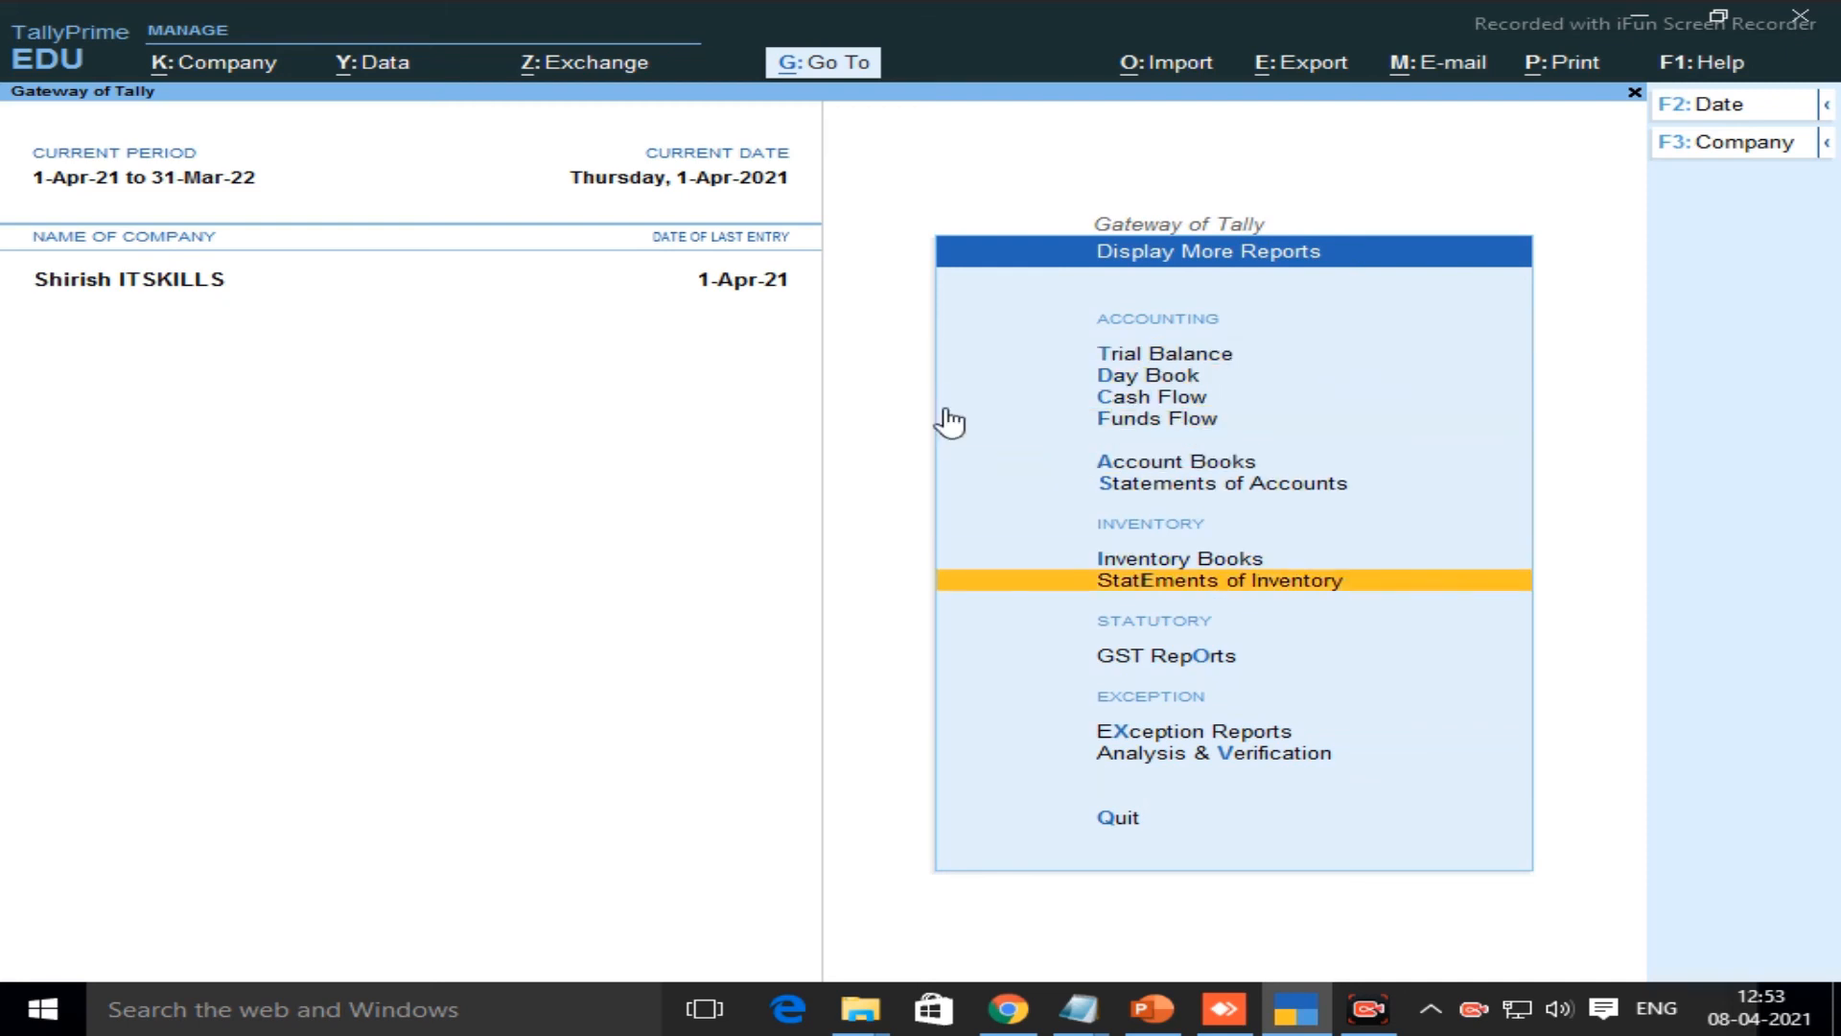
key("Up")
key("Return")
key("Down")
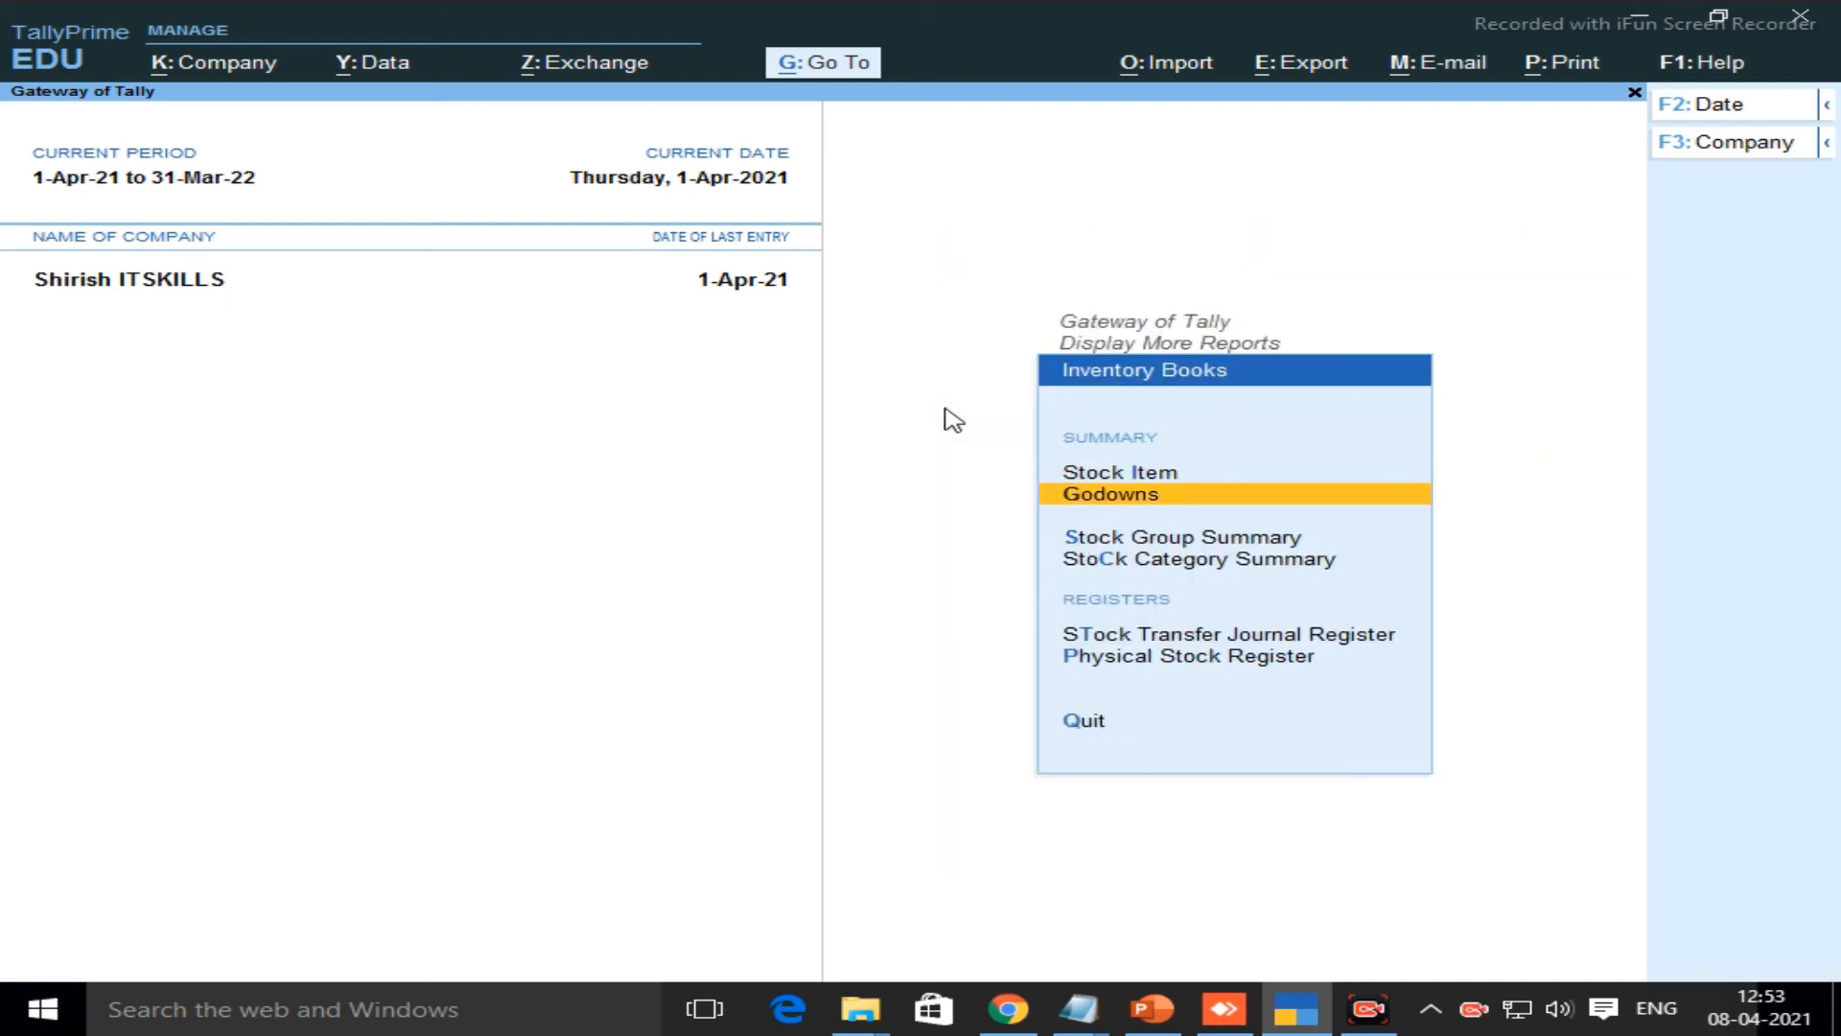
key("Return")
View the Stationary Shop stock held in the Andheri godown and return to the godown selection
key("Down")
key("Return")
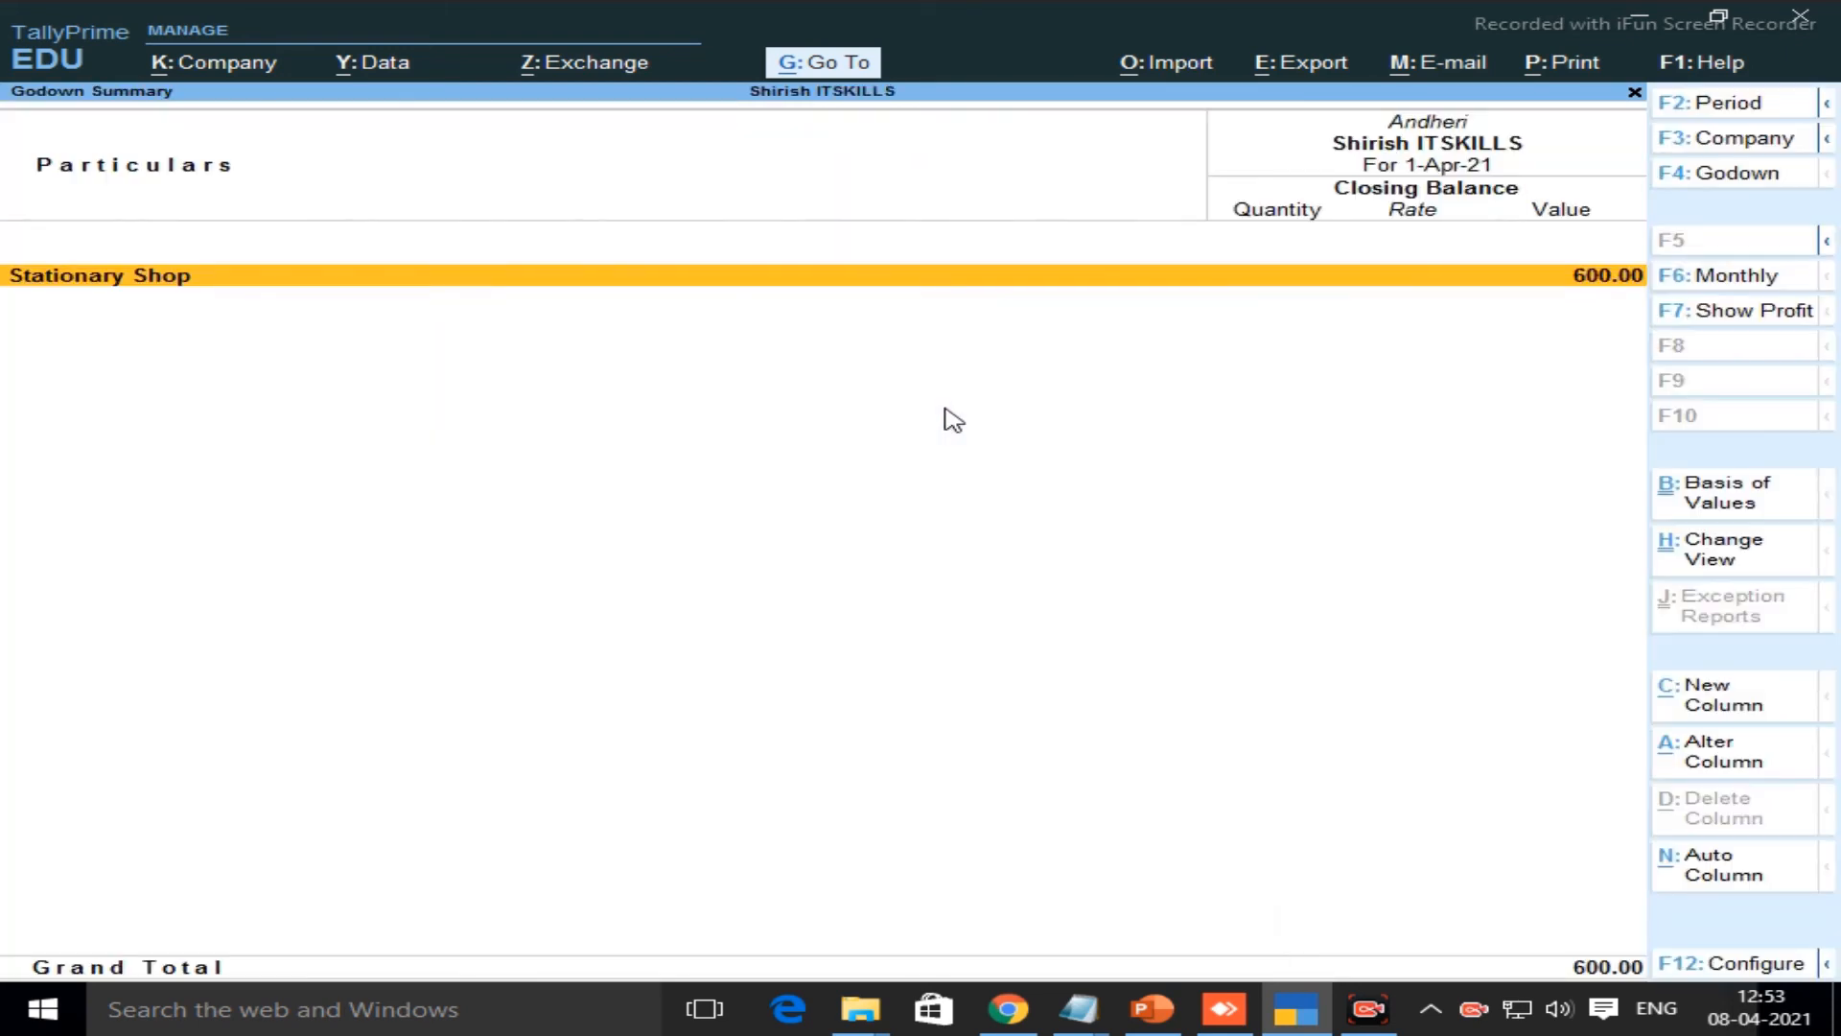
key("Return")
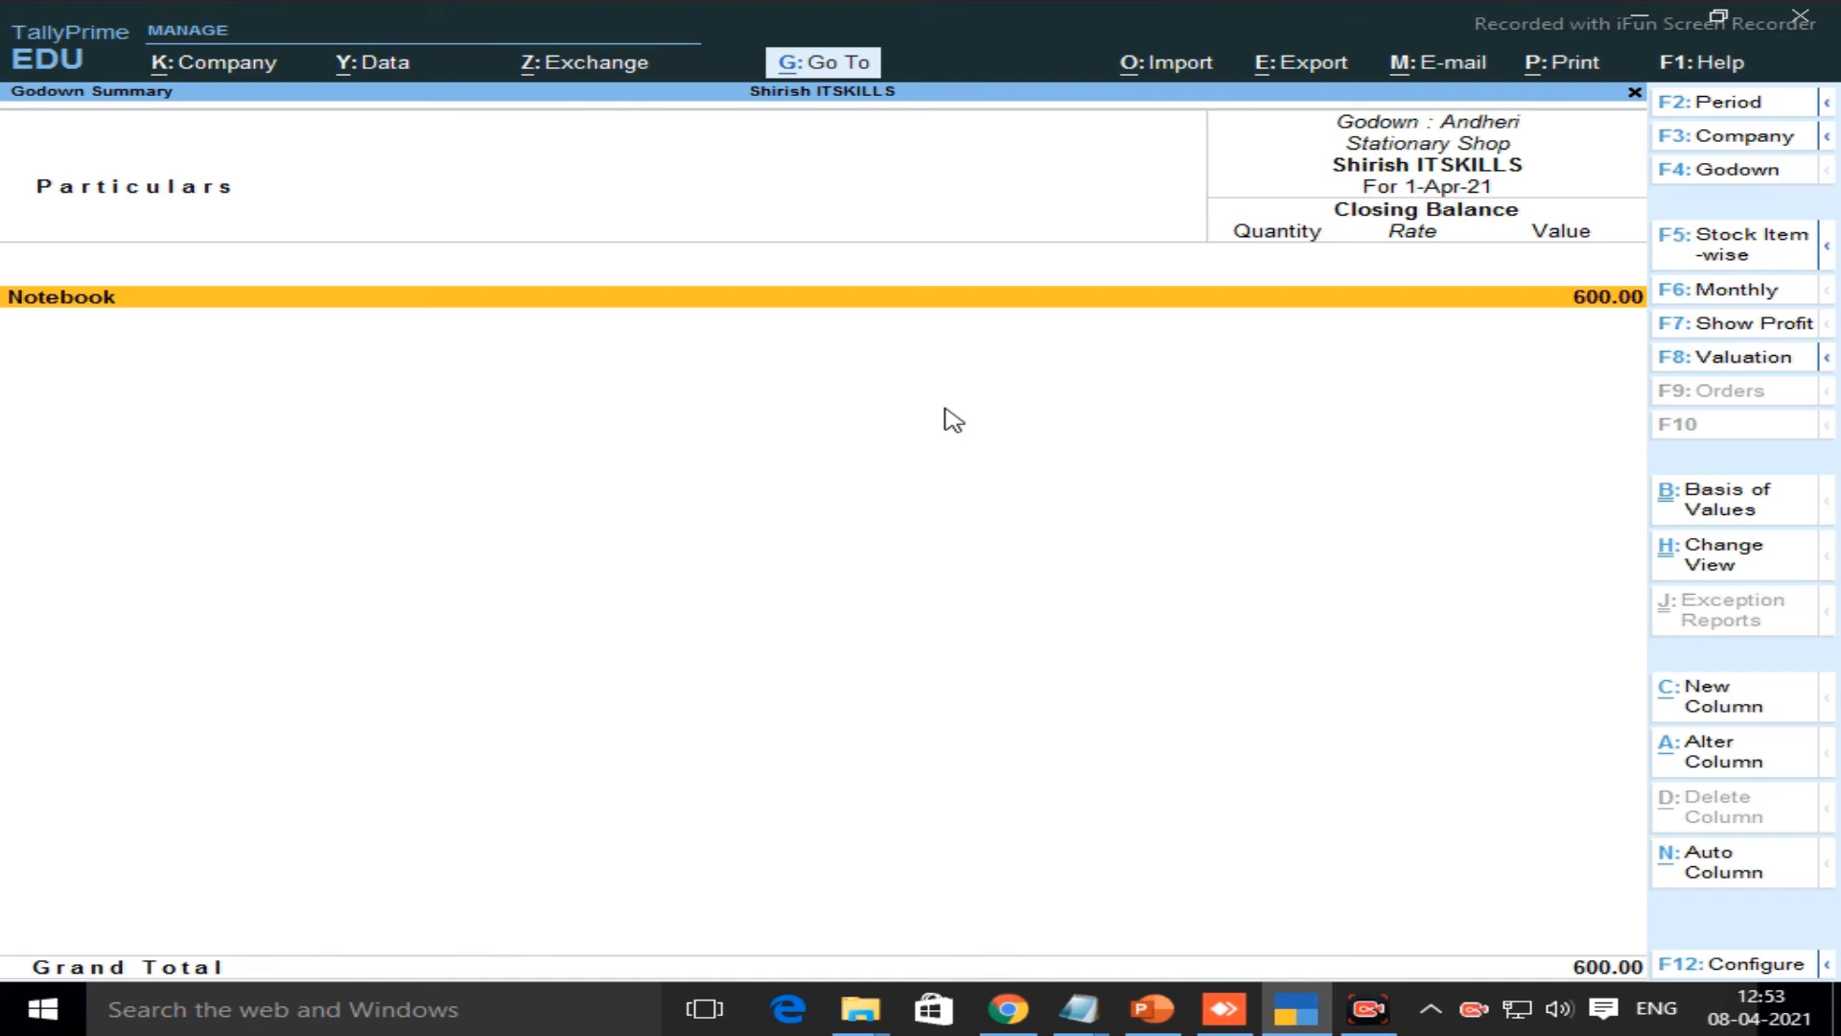
key("Escape")
key("Escape")
Open the Viar Storage godown summary and expand Stationary Shop into its stock groups
key("Down")
key("Down")
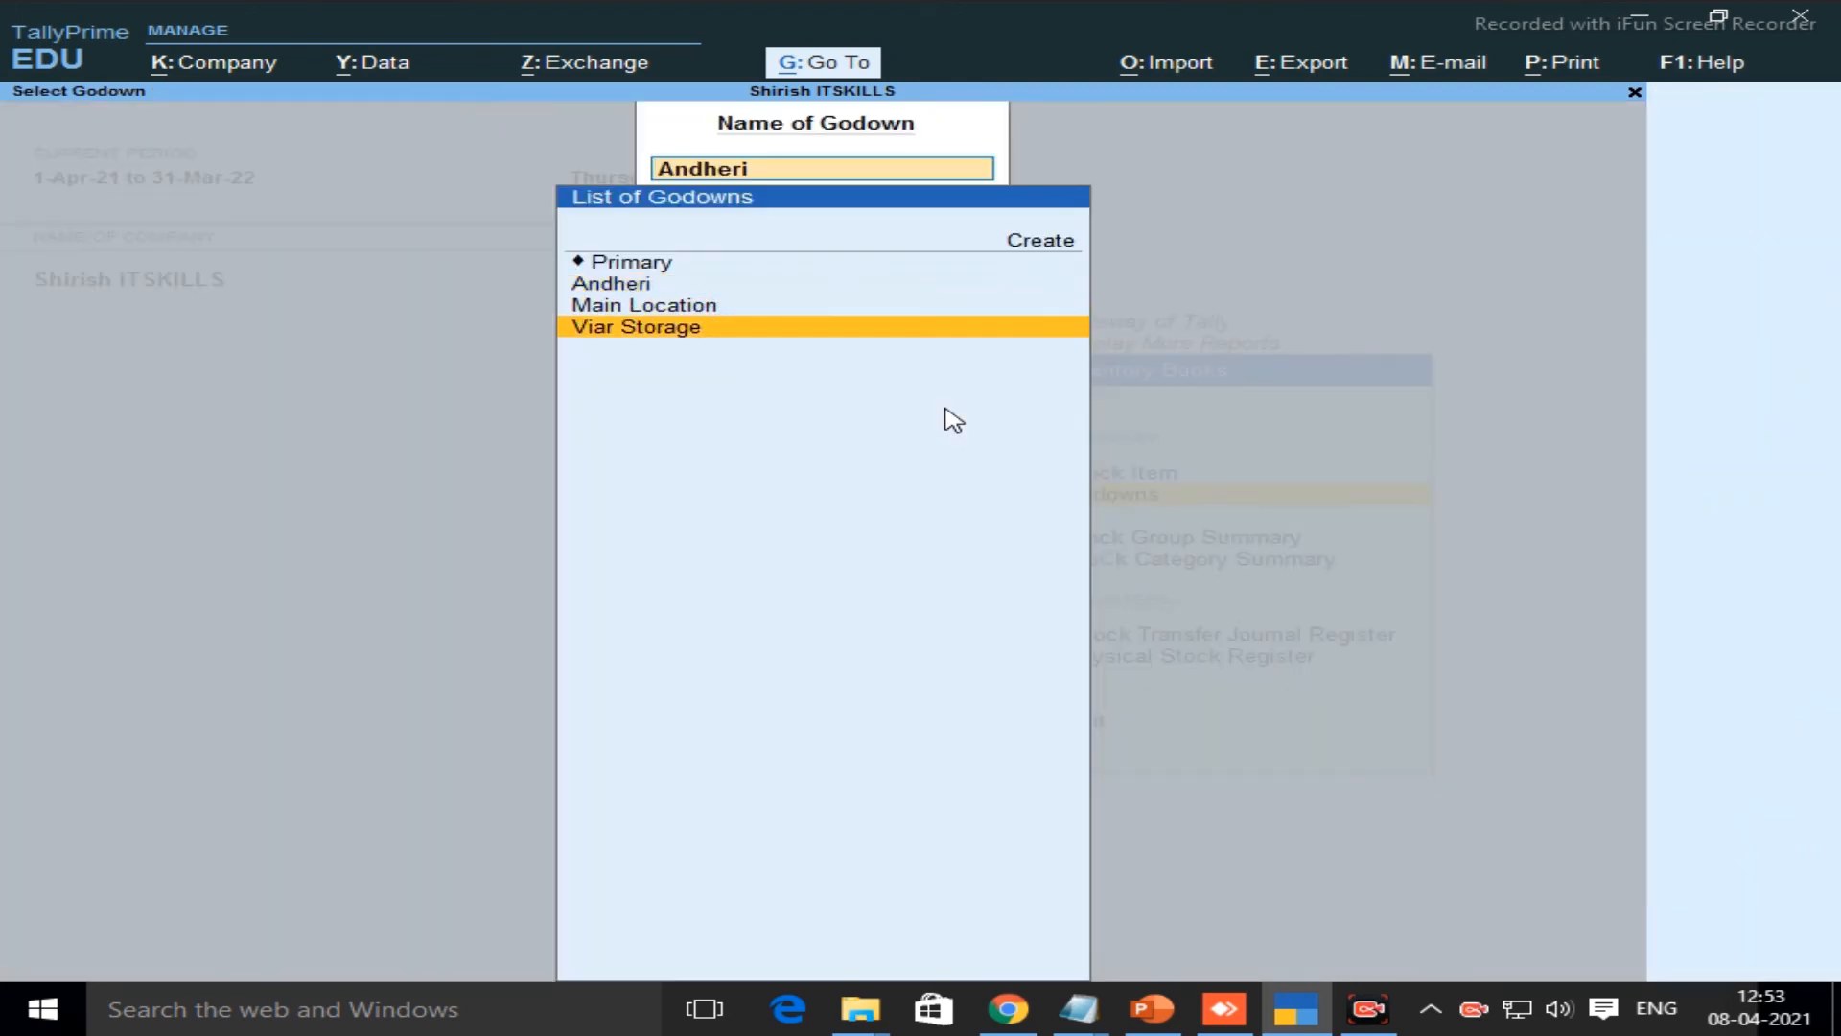
key("Return")
key("Return")
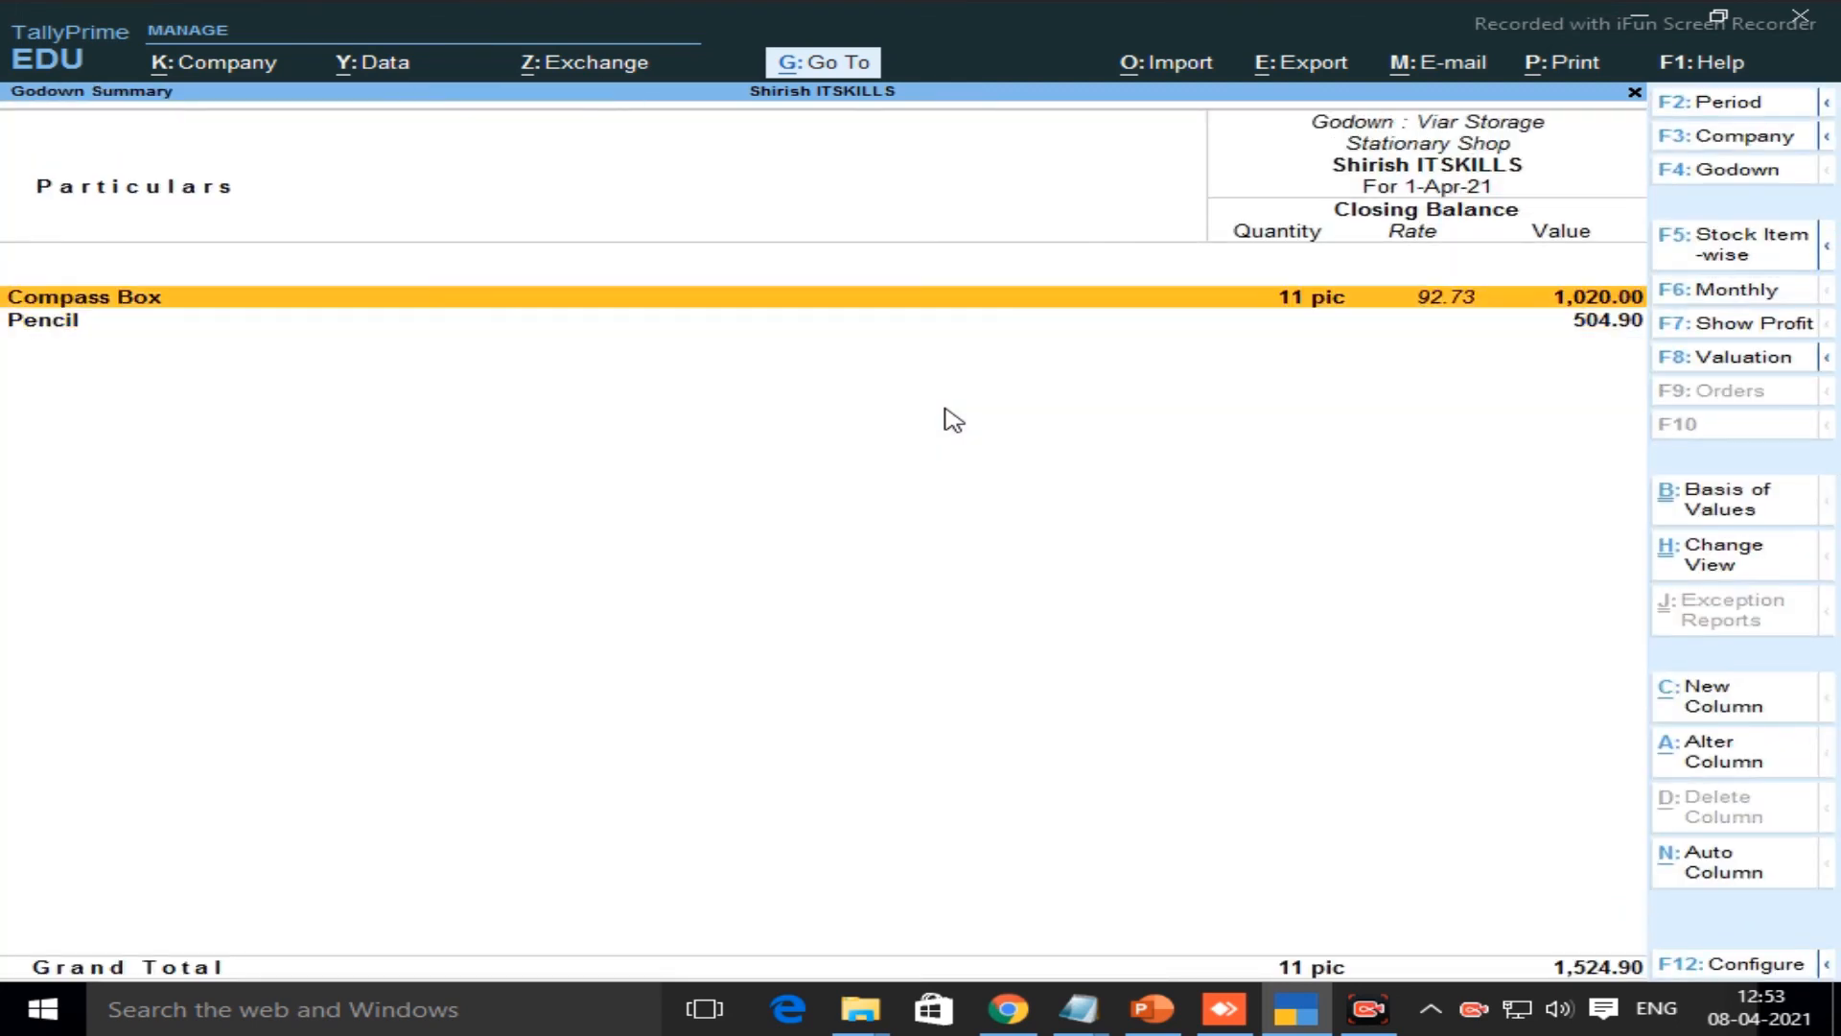
Examine the closing balances of the Compass Box and Pencil groups in Viar Storage
key("Down")
key("Up")
key("Down")
key("Up")
key("Down")
key("Up")
key("Down")
key("Up")
key("Down")
key("Up")
key("Down")
key("Up")
key("Down")
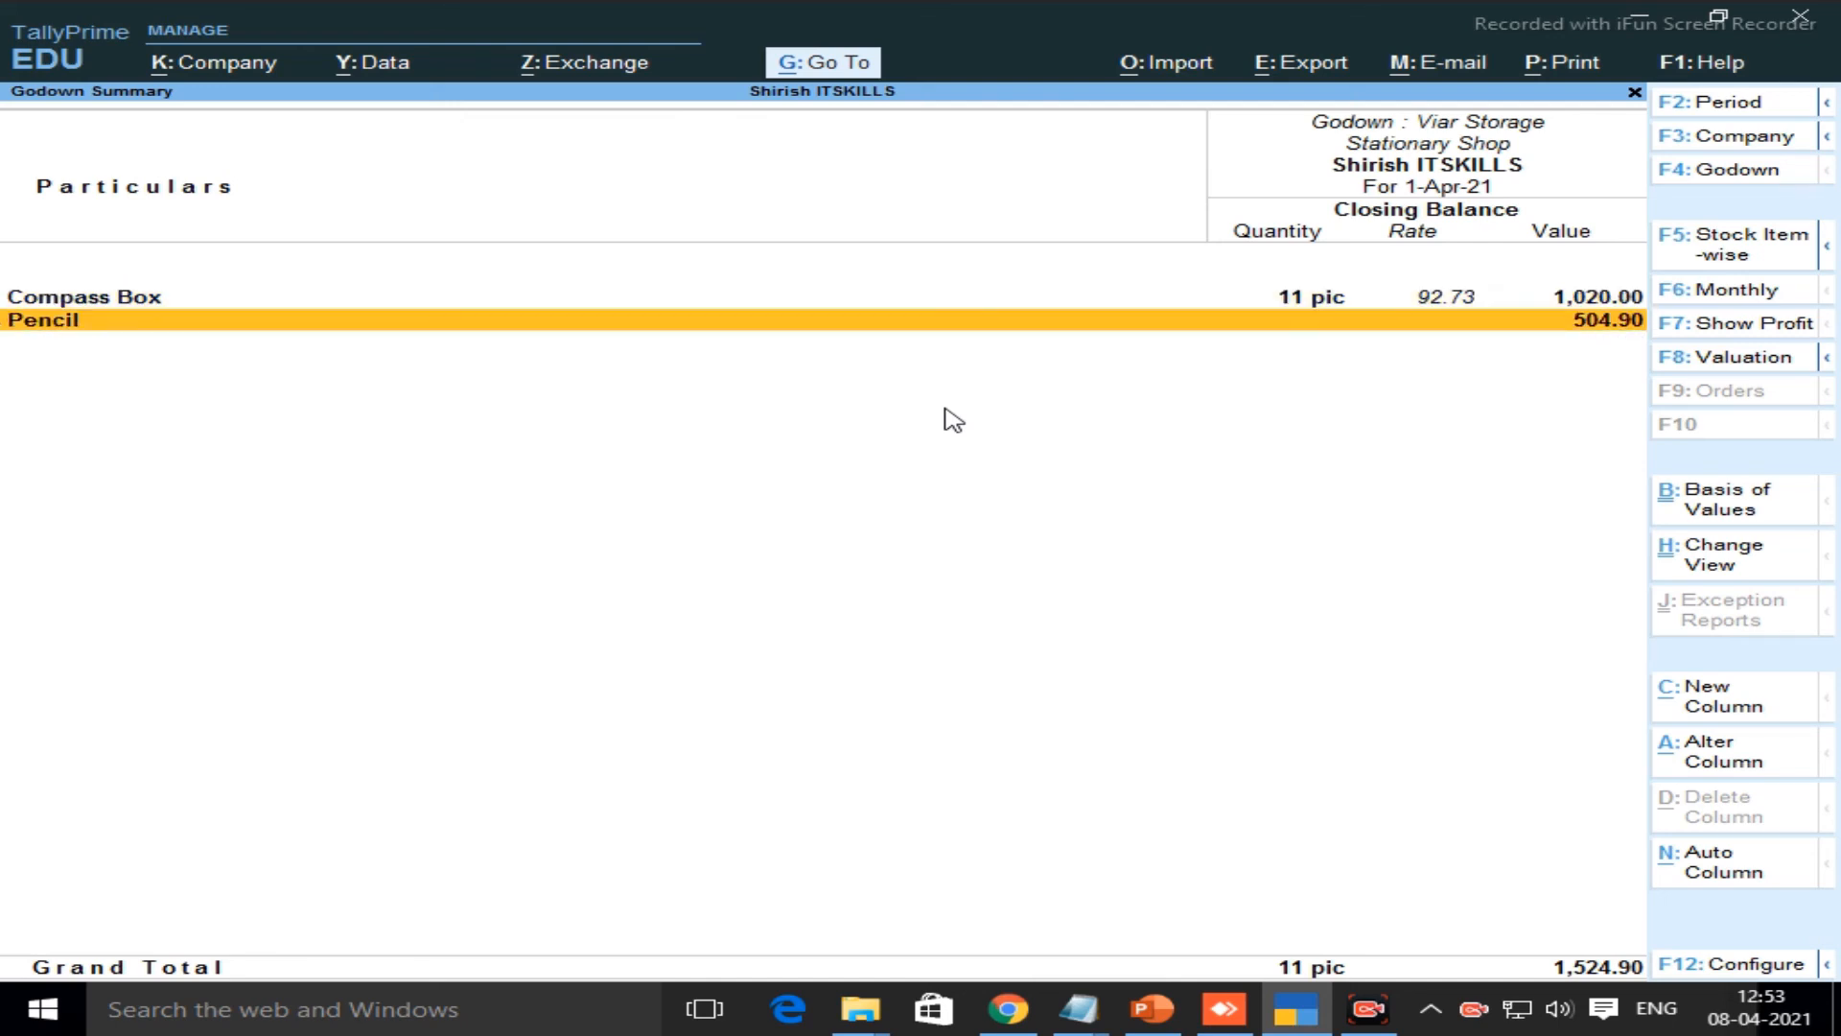
Open the Pencil group in Viar Storage and examine each pencil item's closing quantity, rate and value
key("Return")
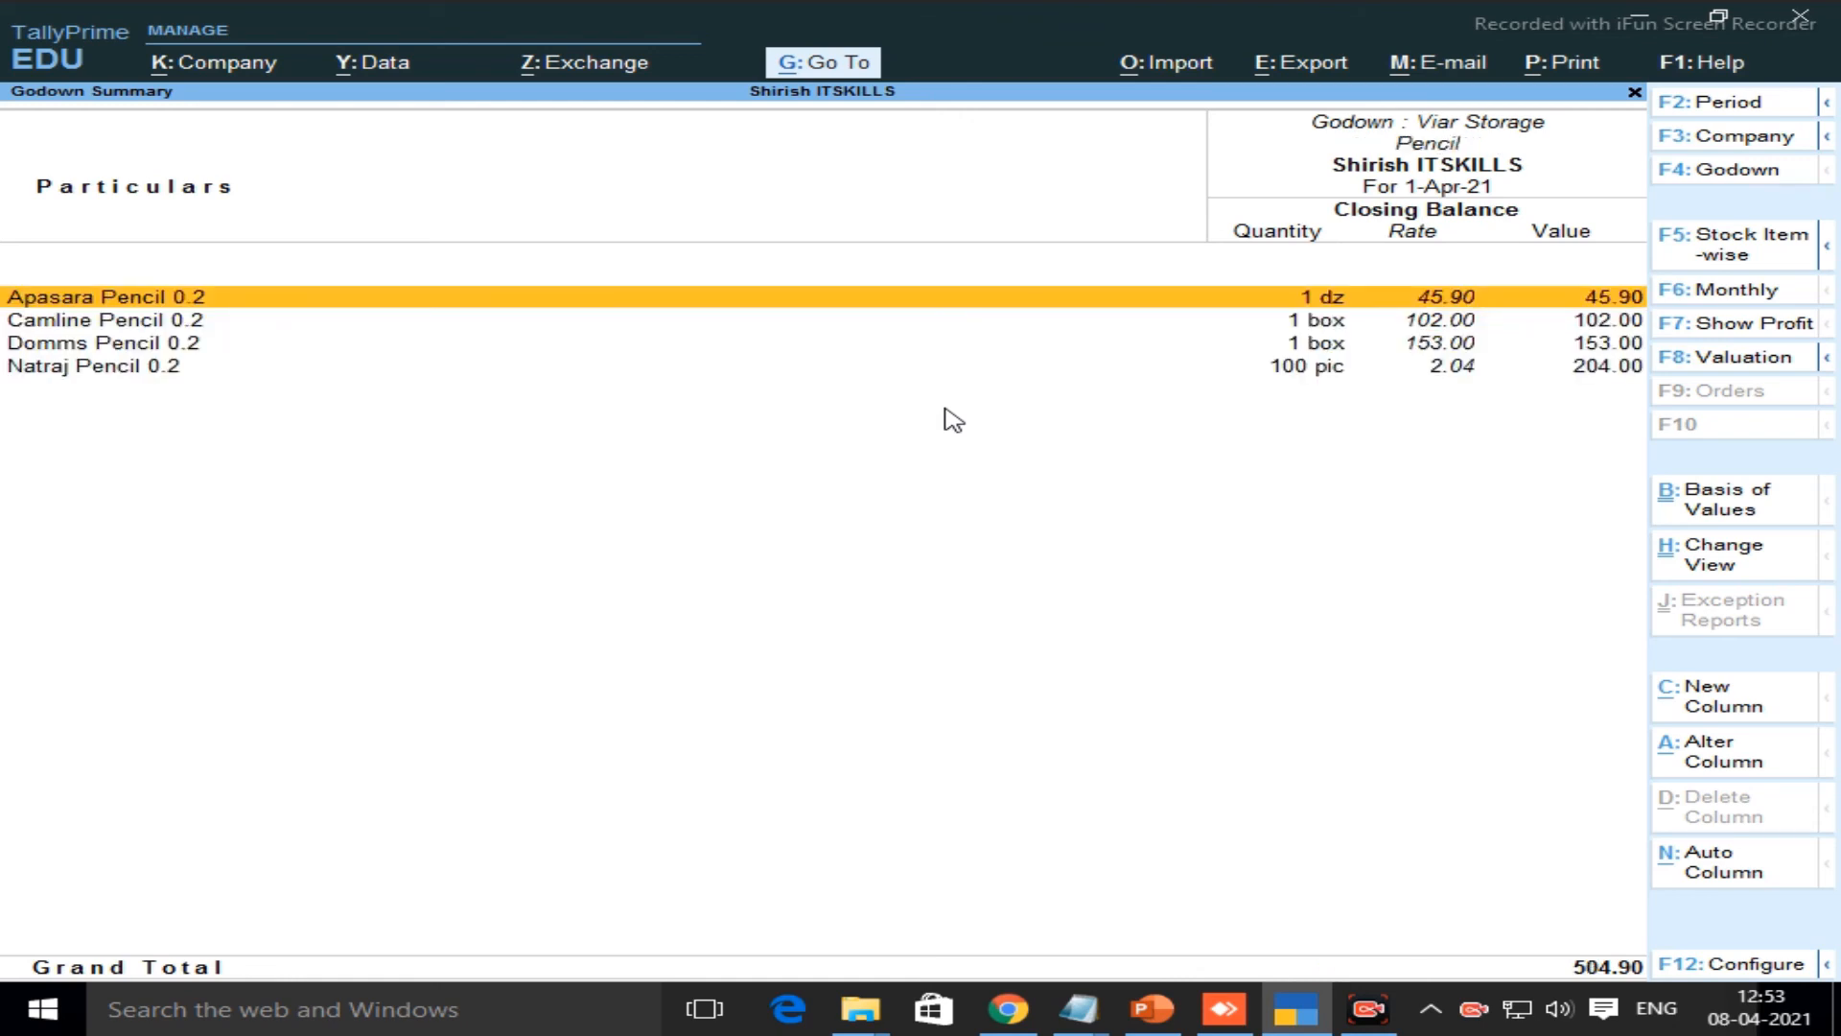
key("Down")
key("Down")
key("Down")
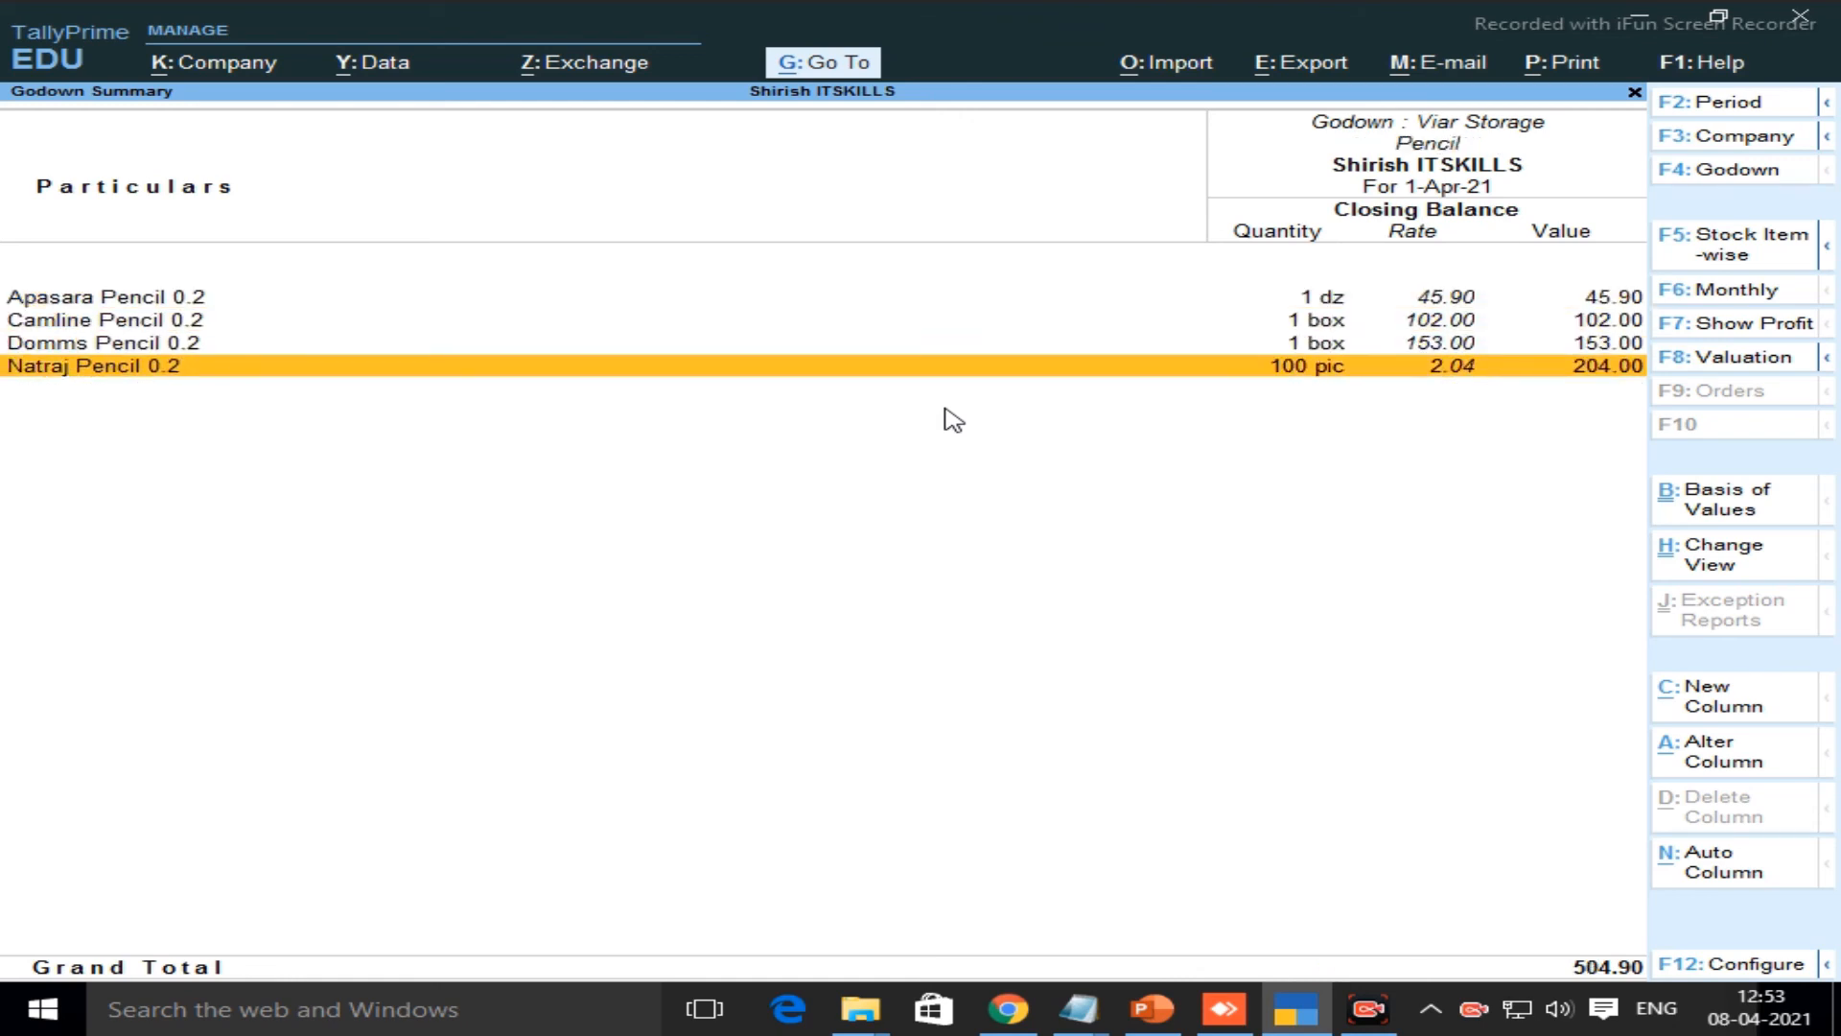
key("Up")
key("Up")
key("Up")
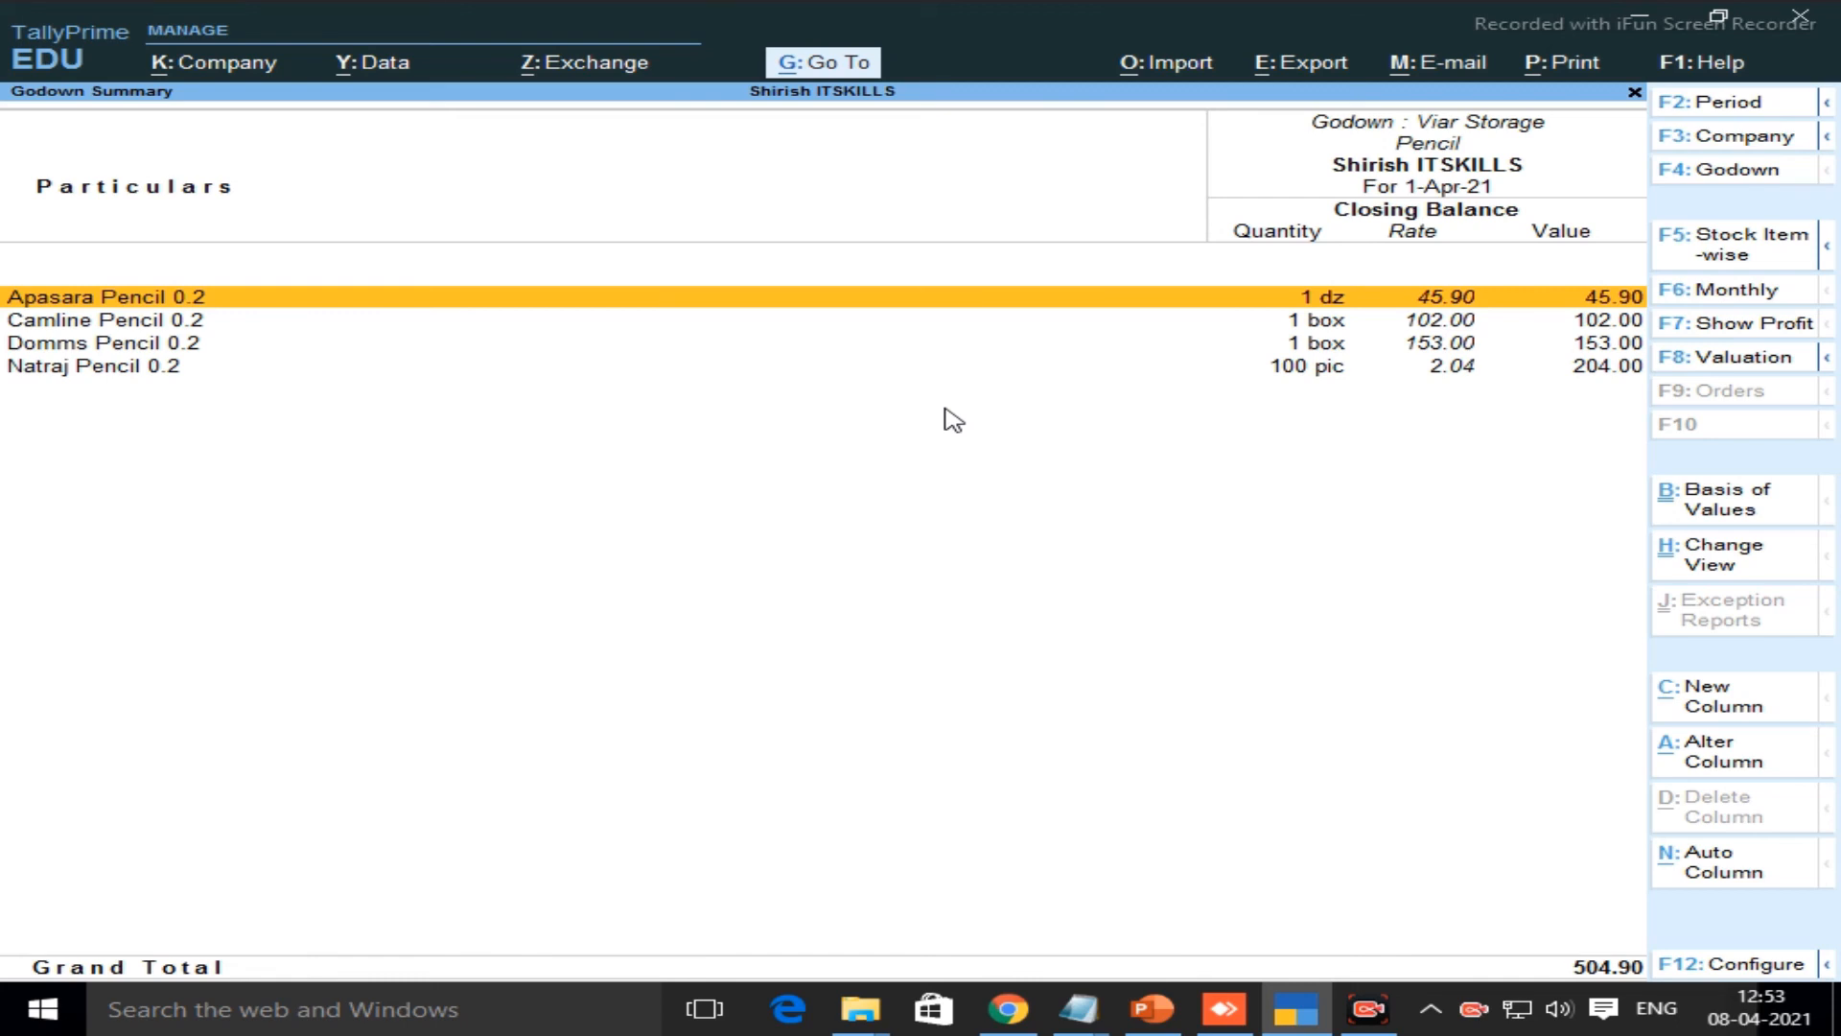
key("Down")
key("Down")
key("Up")
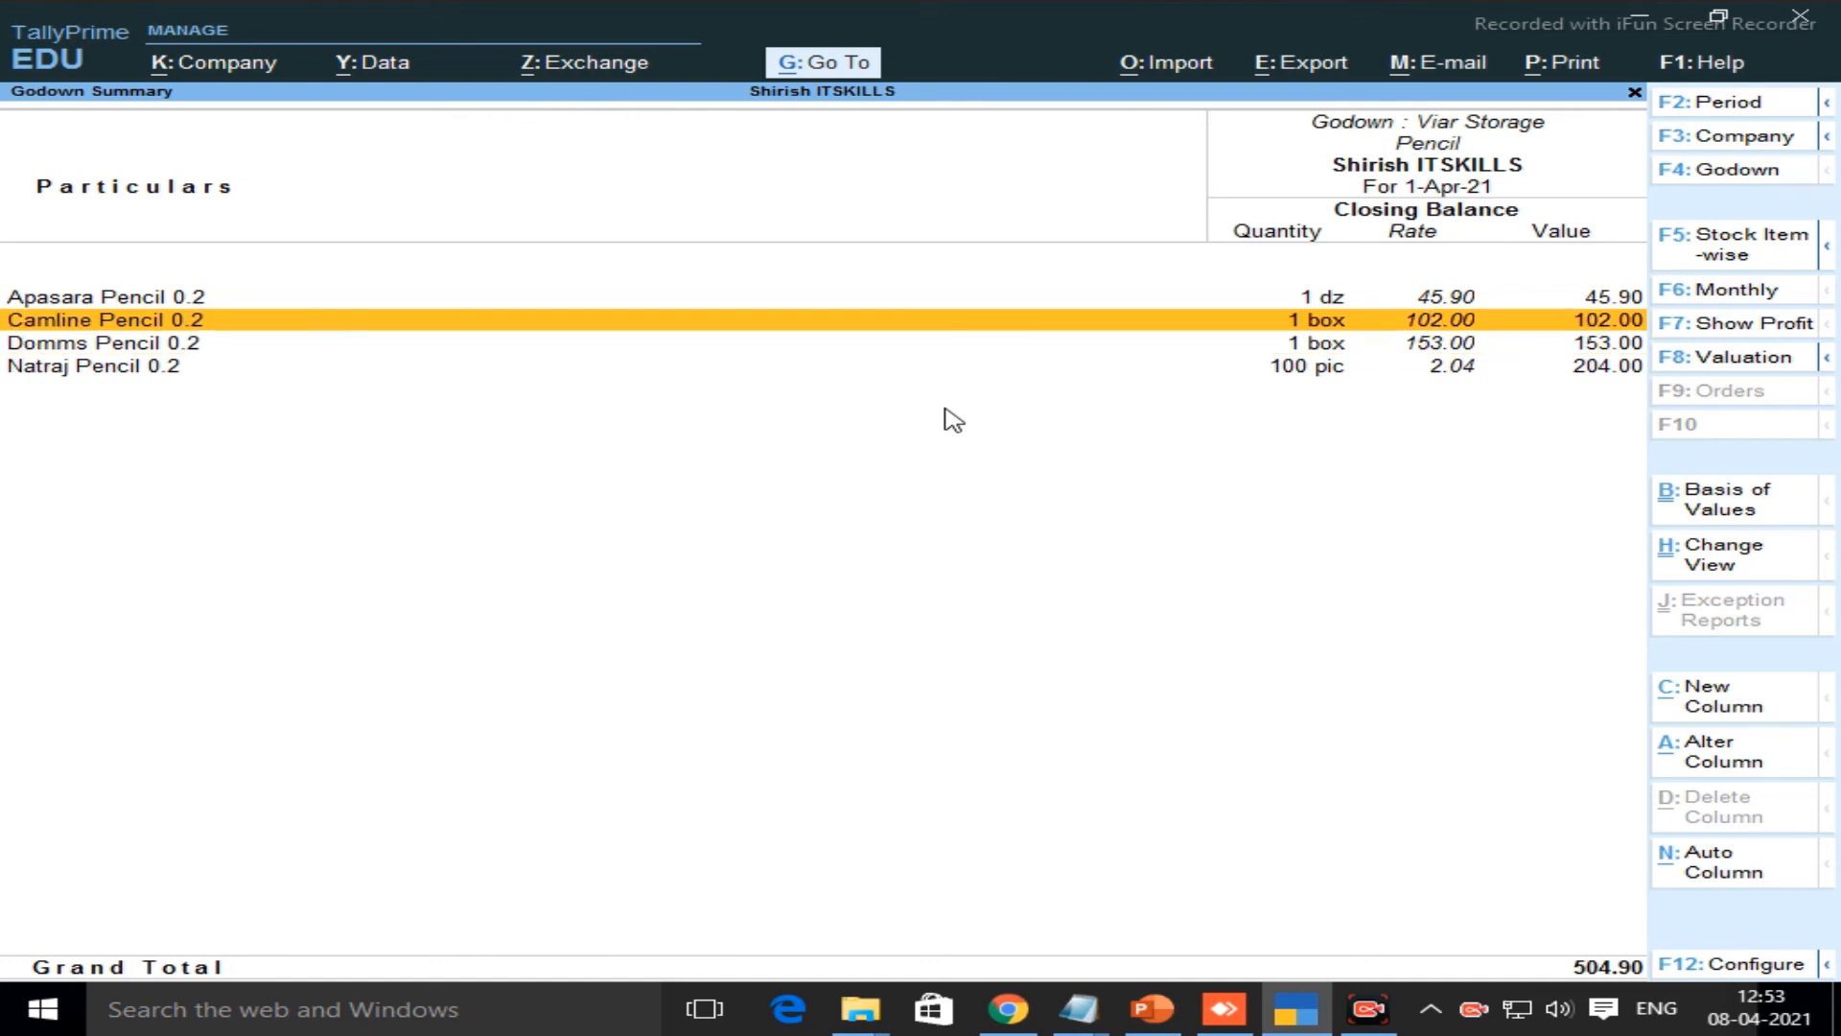
key("Down")
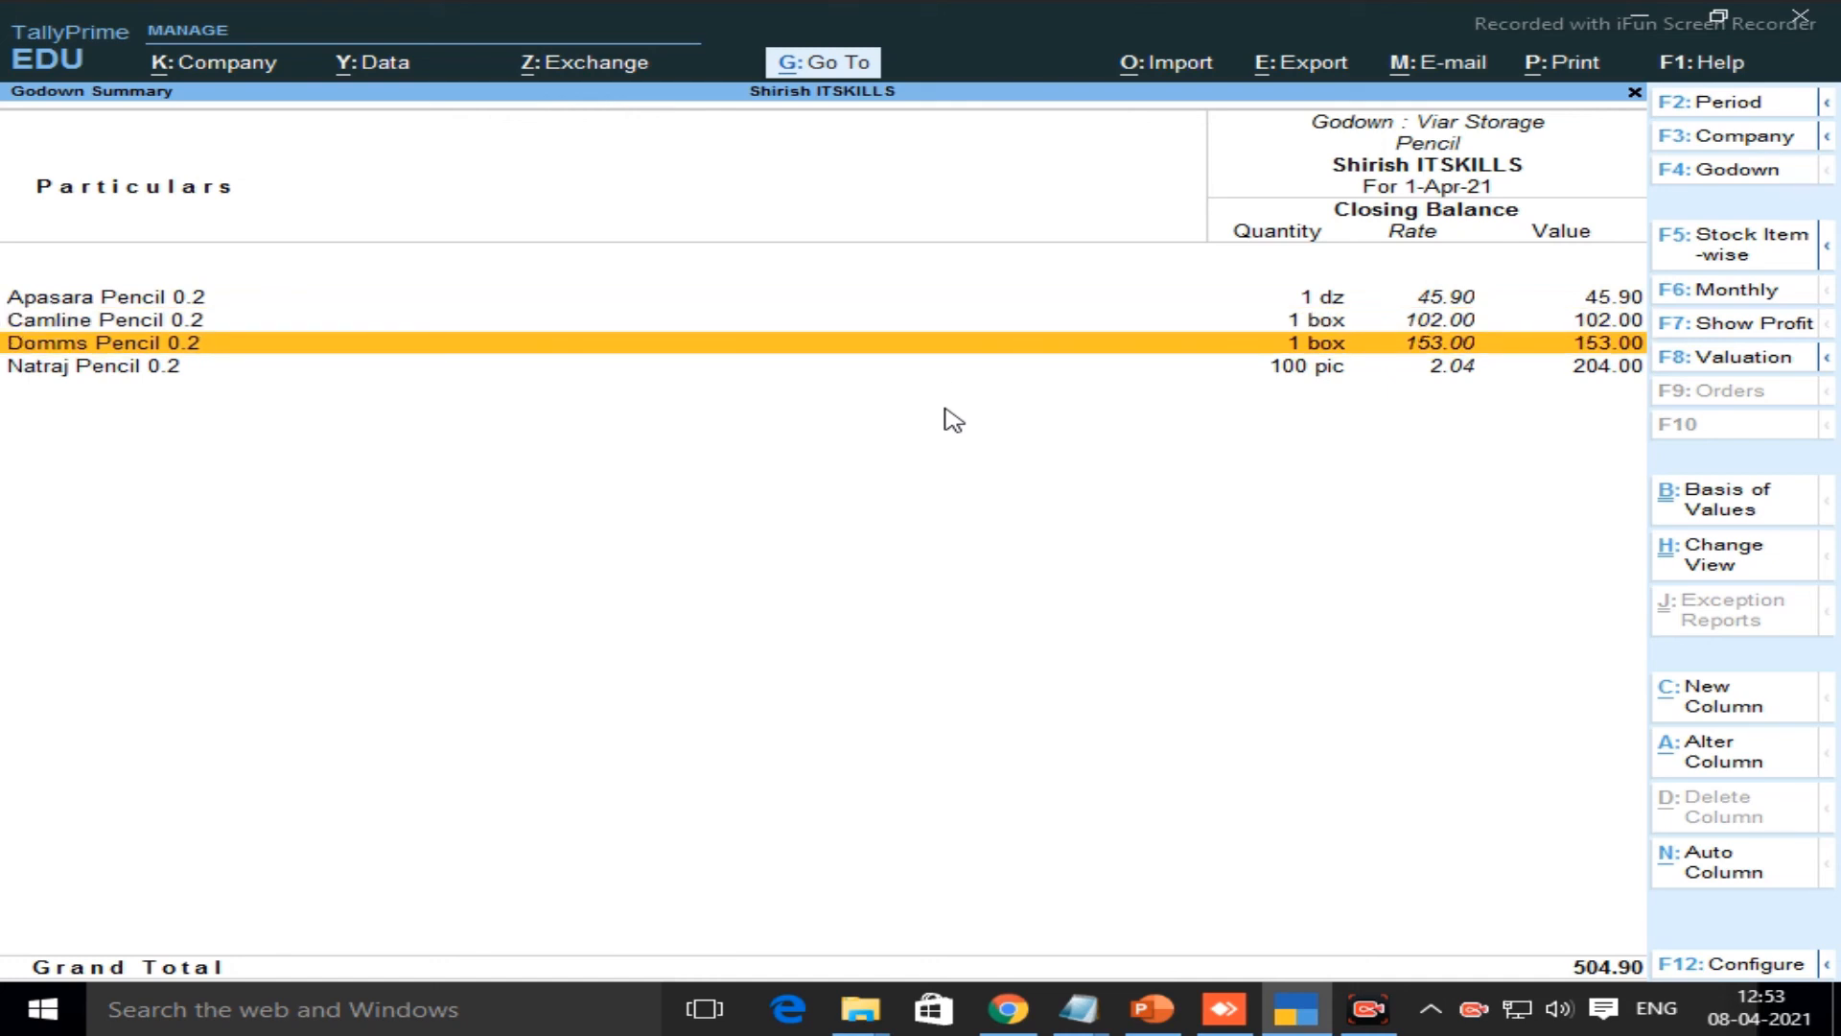
key("Down")
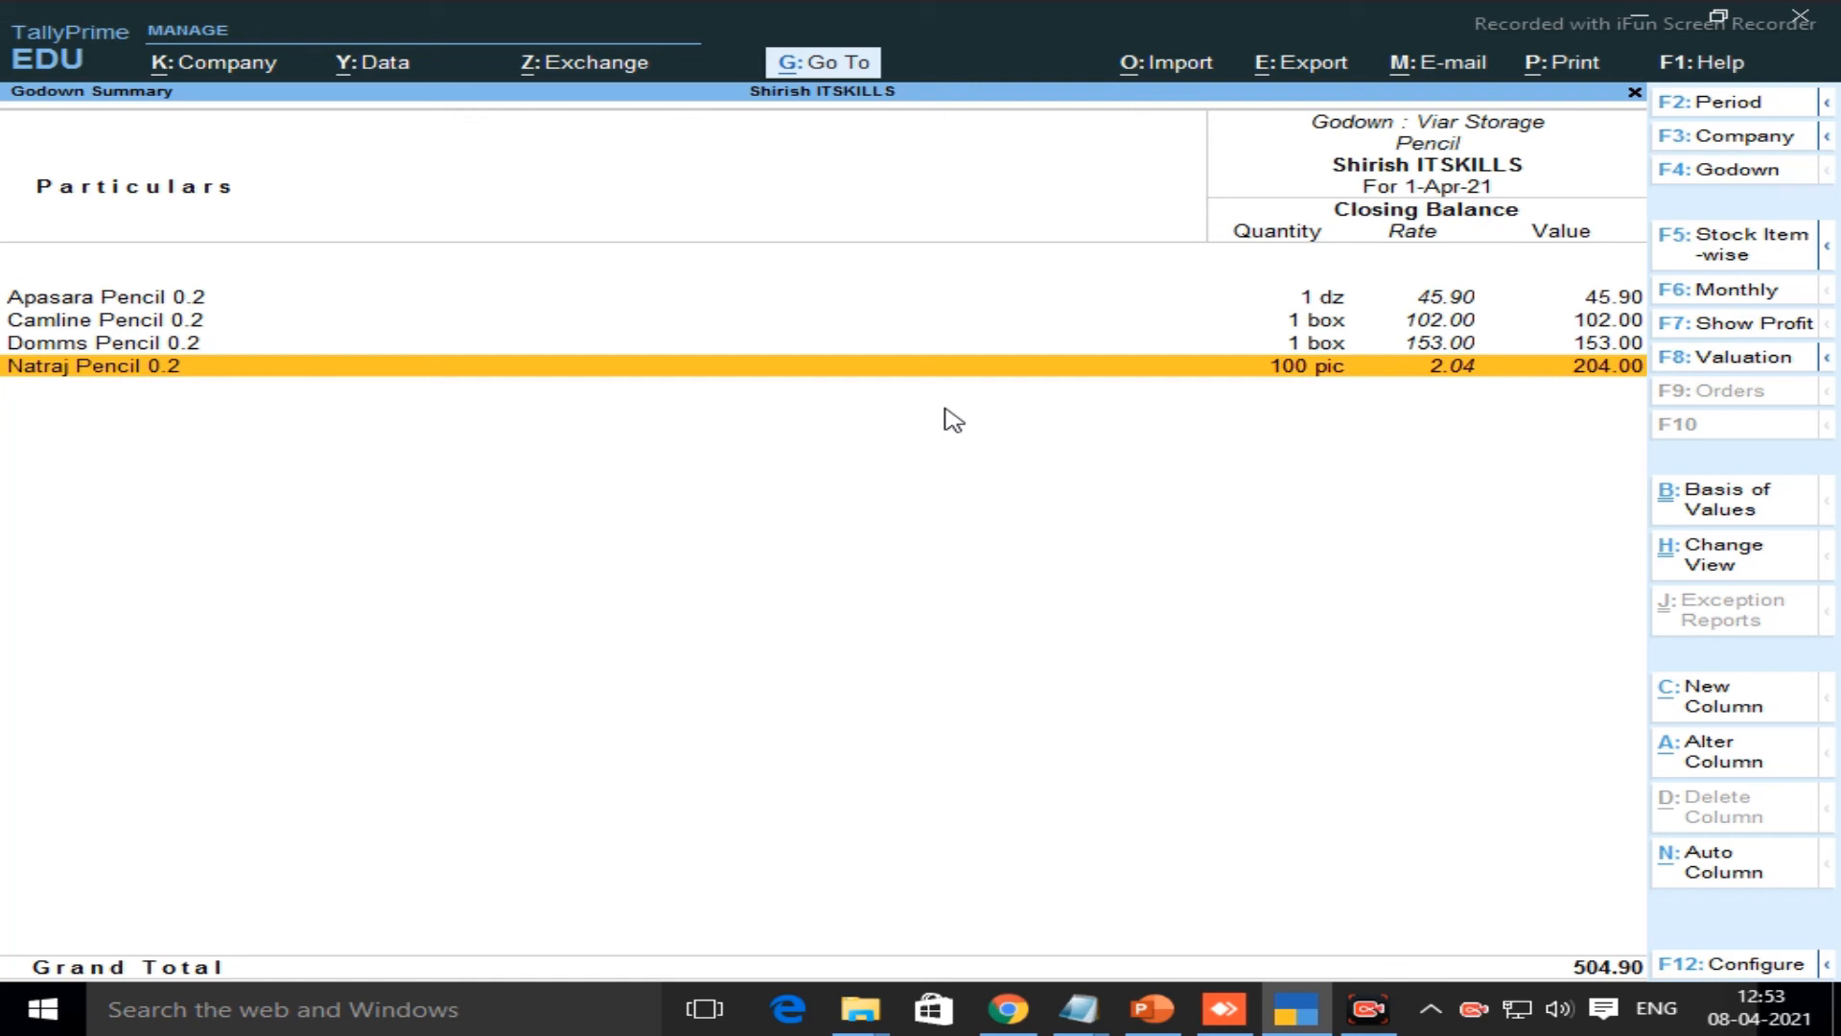
key("Up")
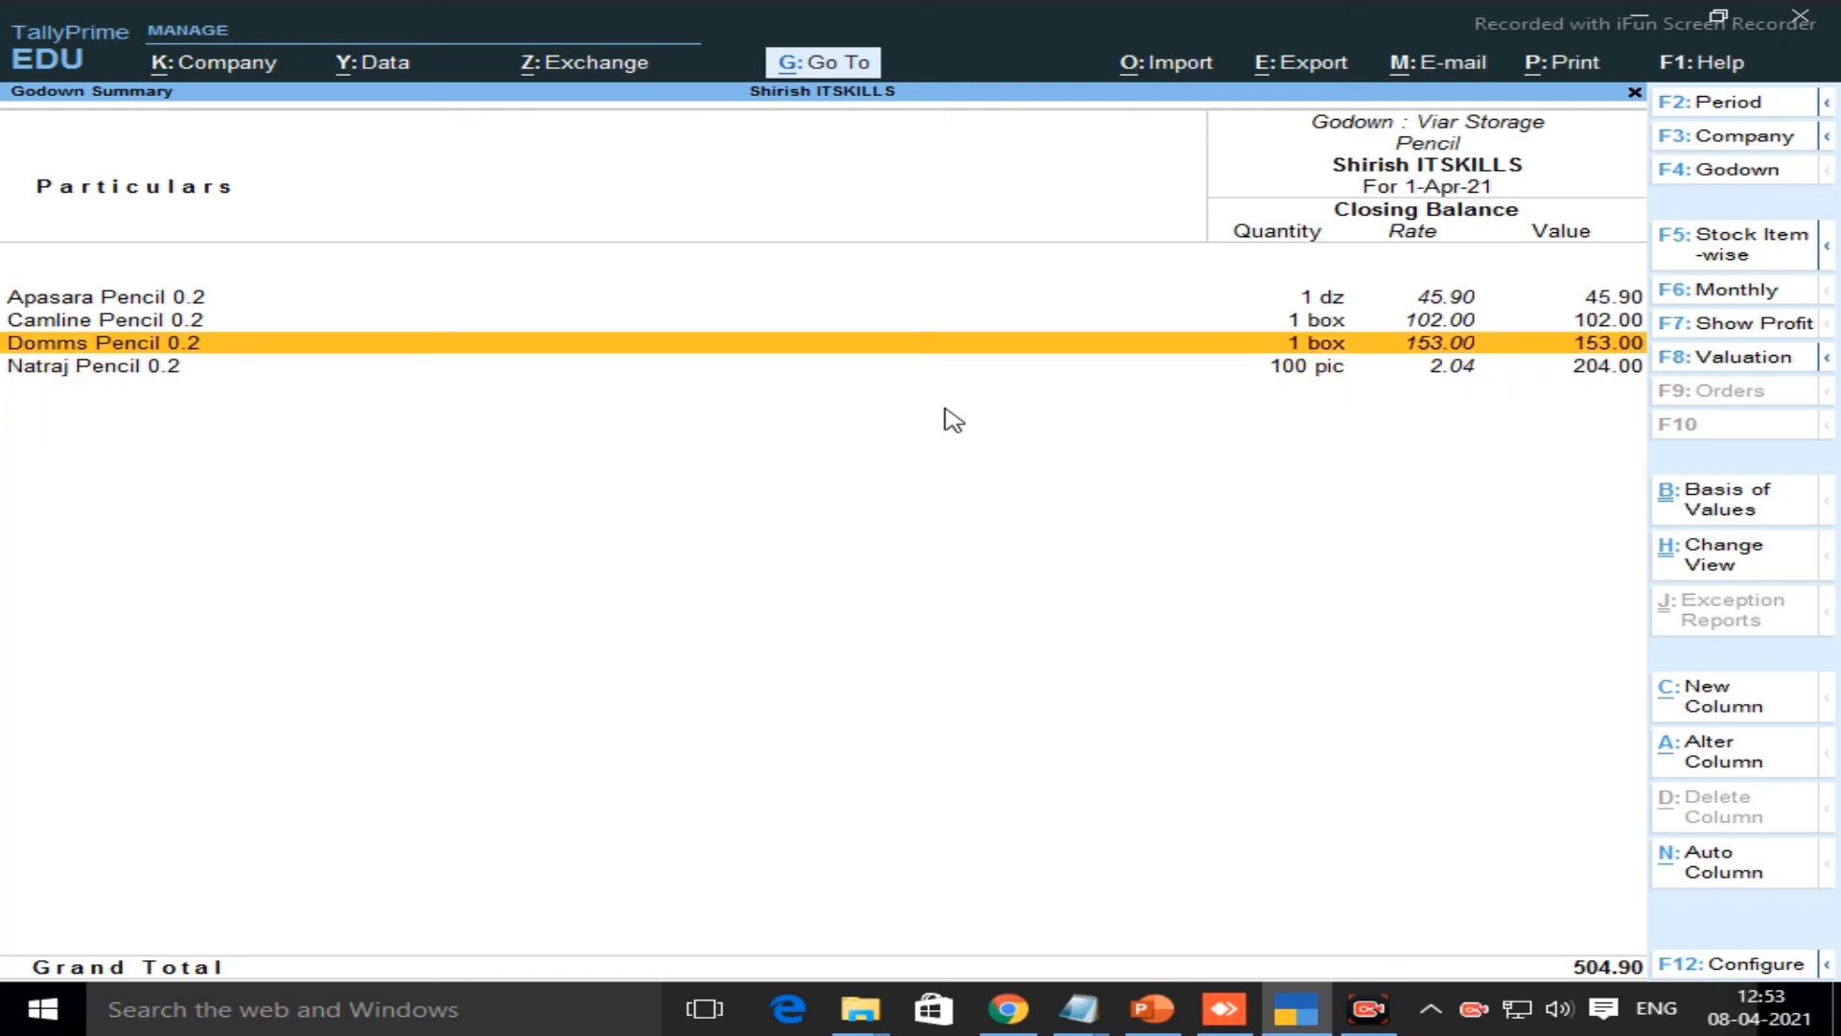
key("Down")
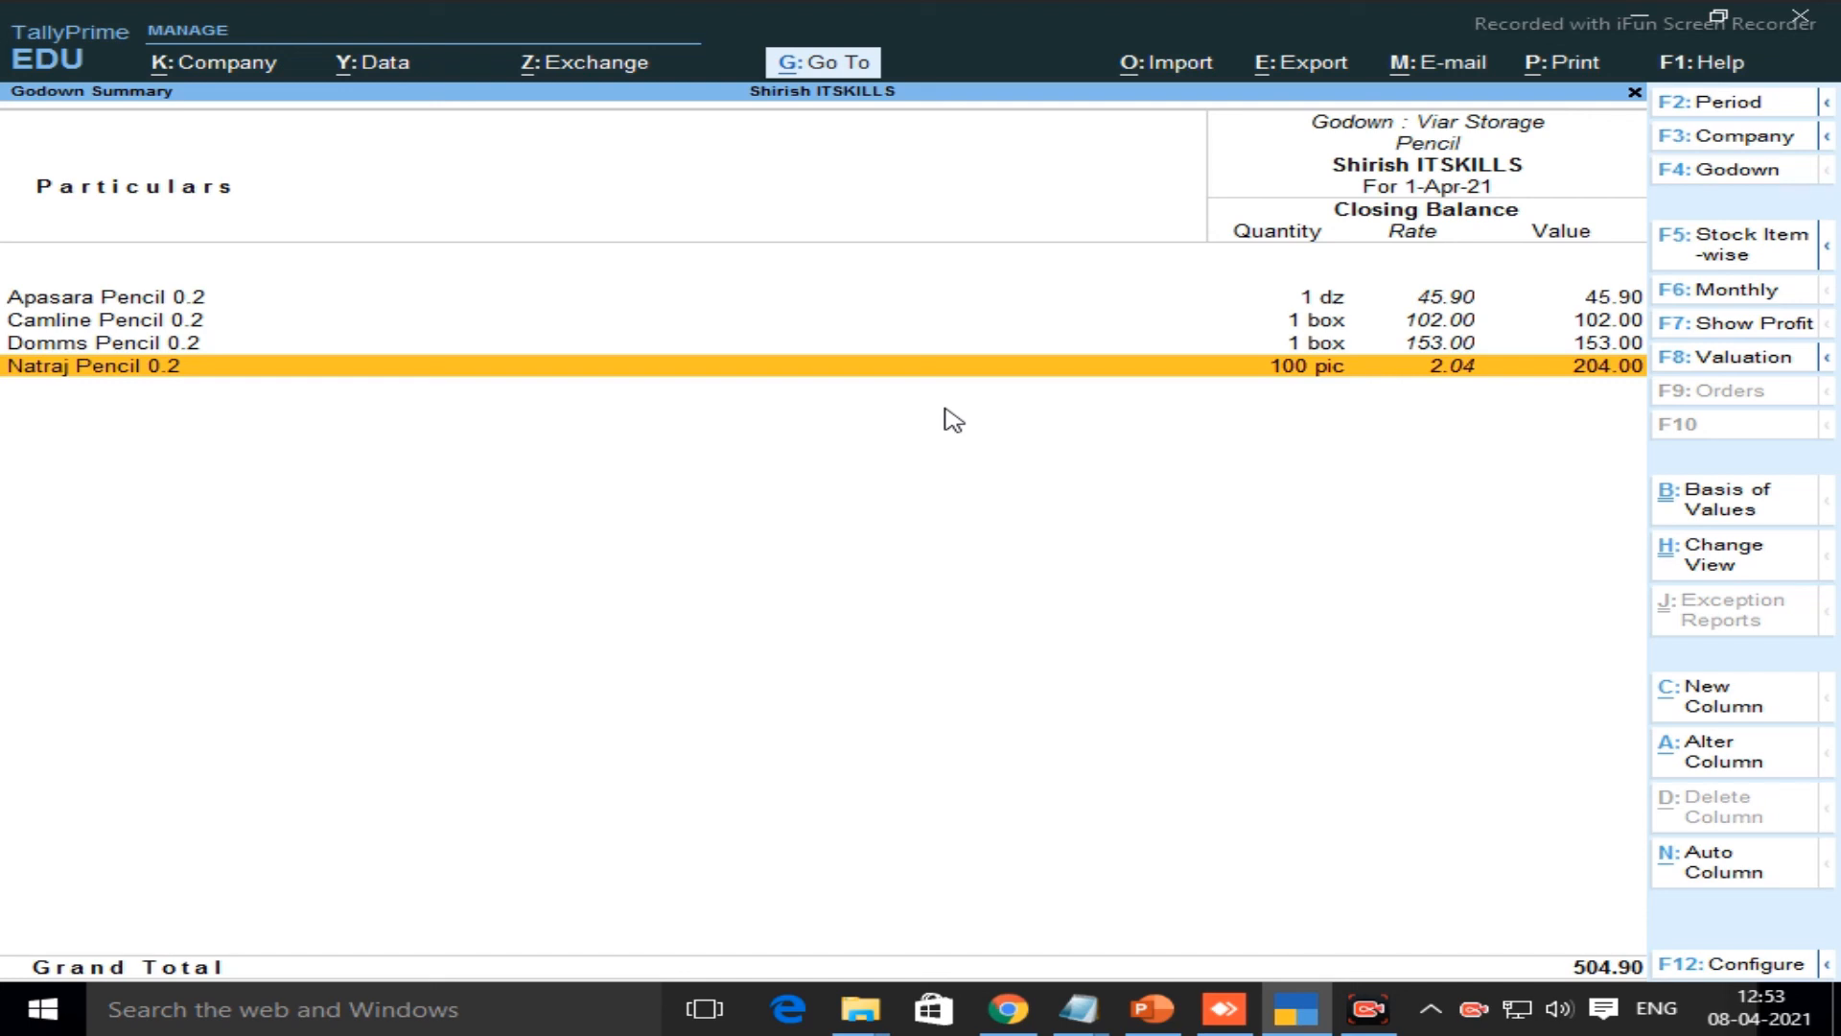
Close the godown reports and return to the Gateway of Tally
key("Escape")
key("Escape")
key("Escape")
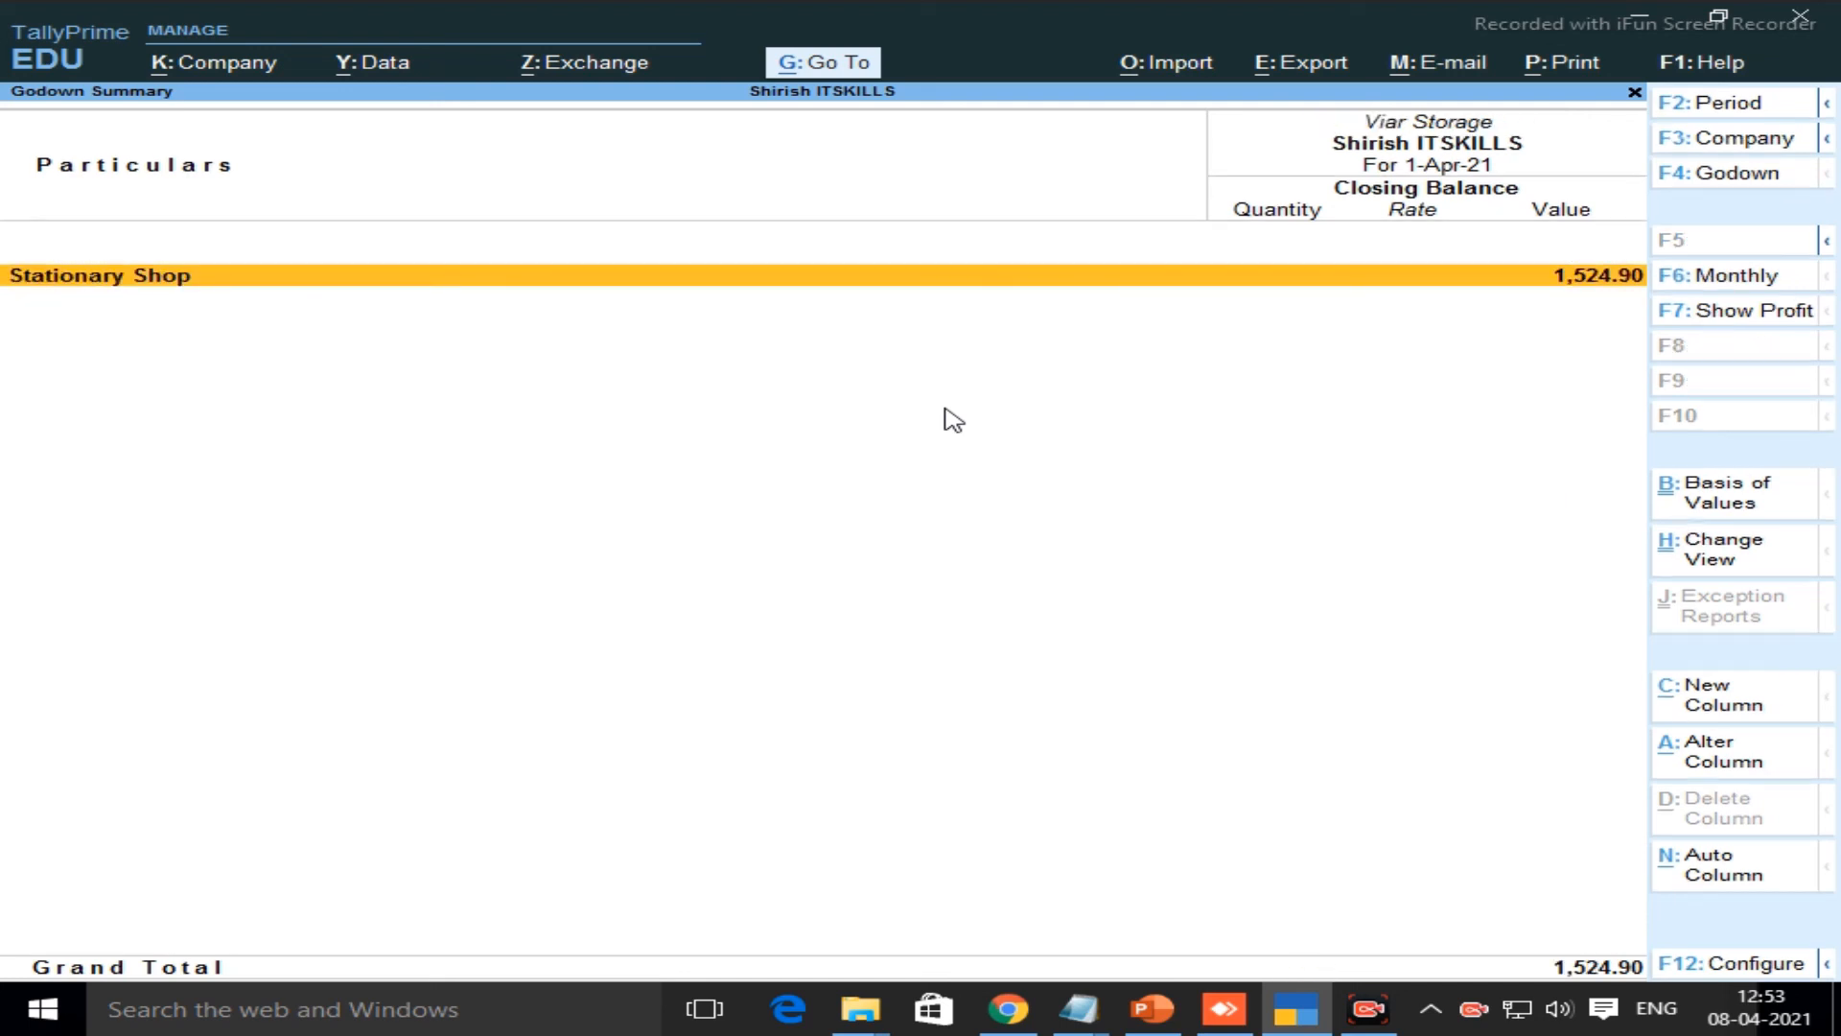
key("Escape")
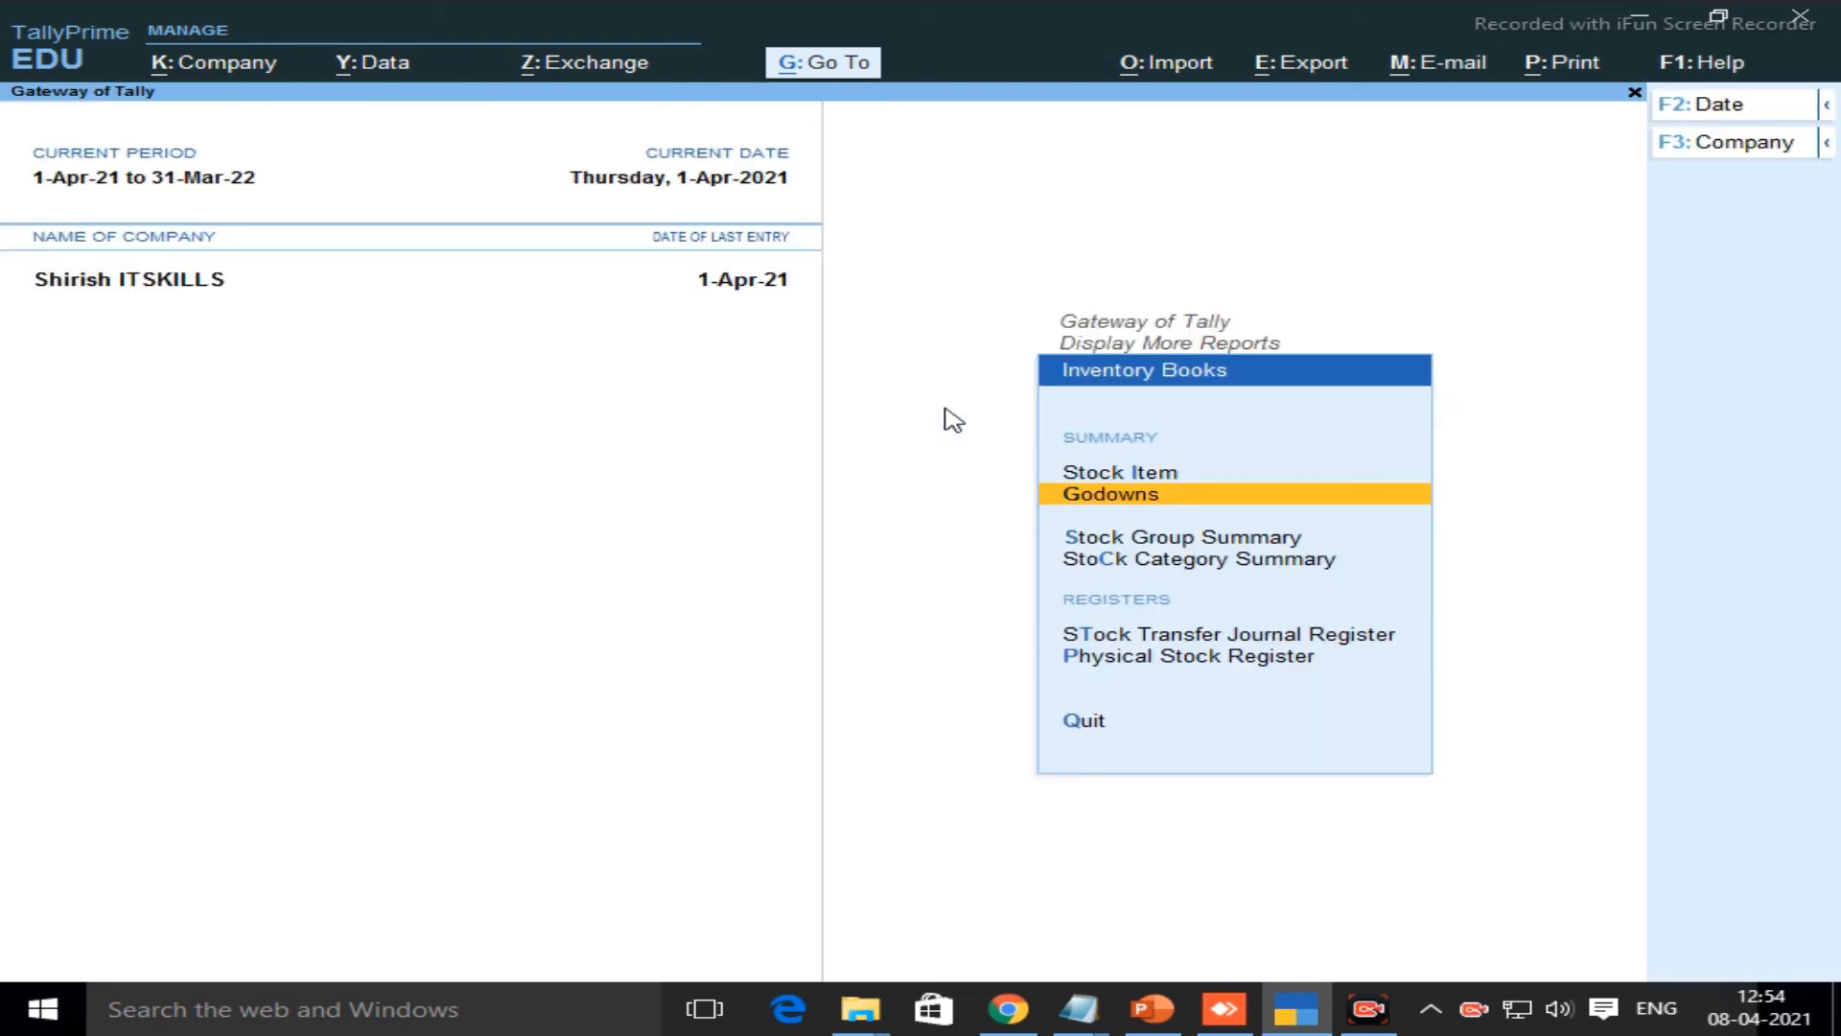
key("Escape")
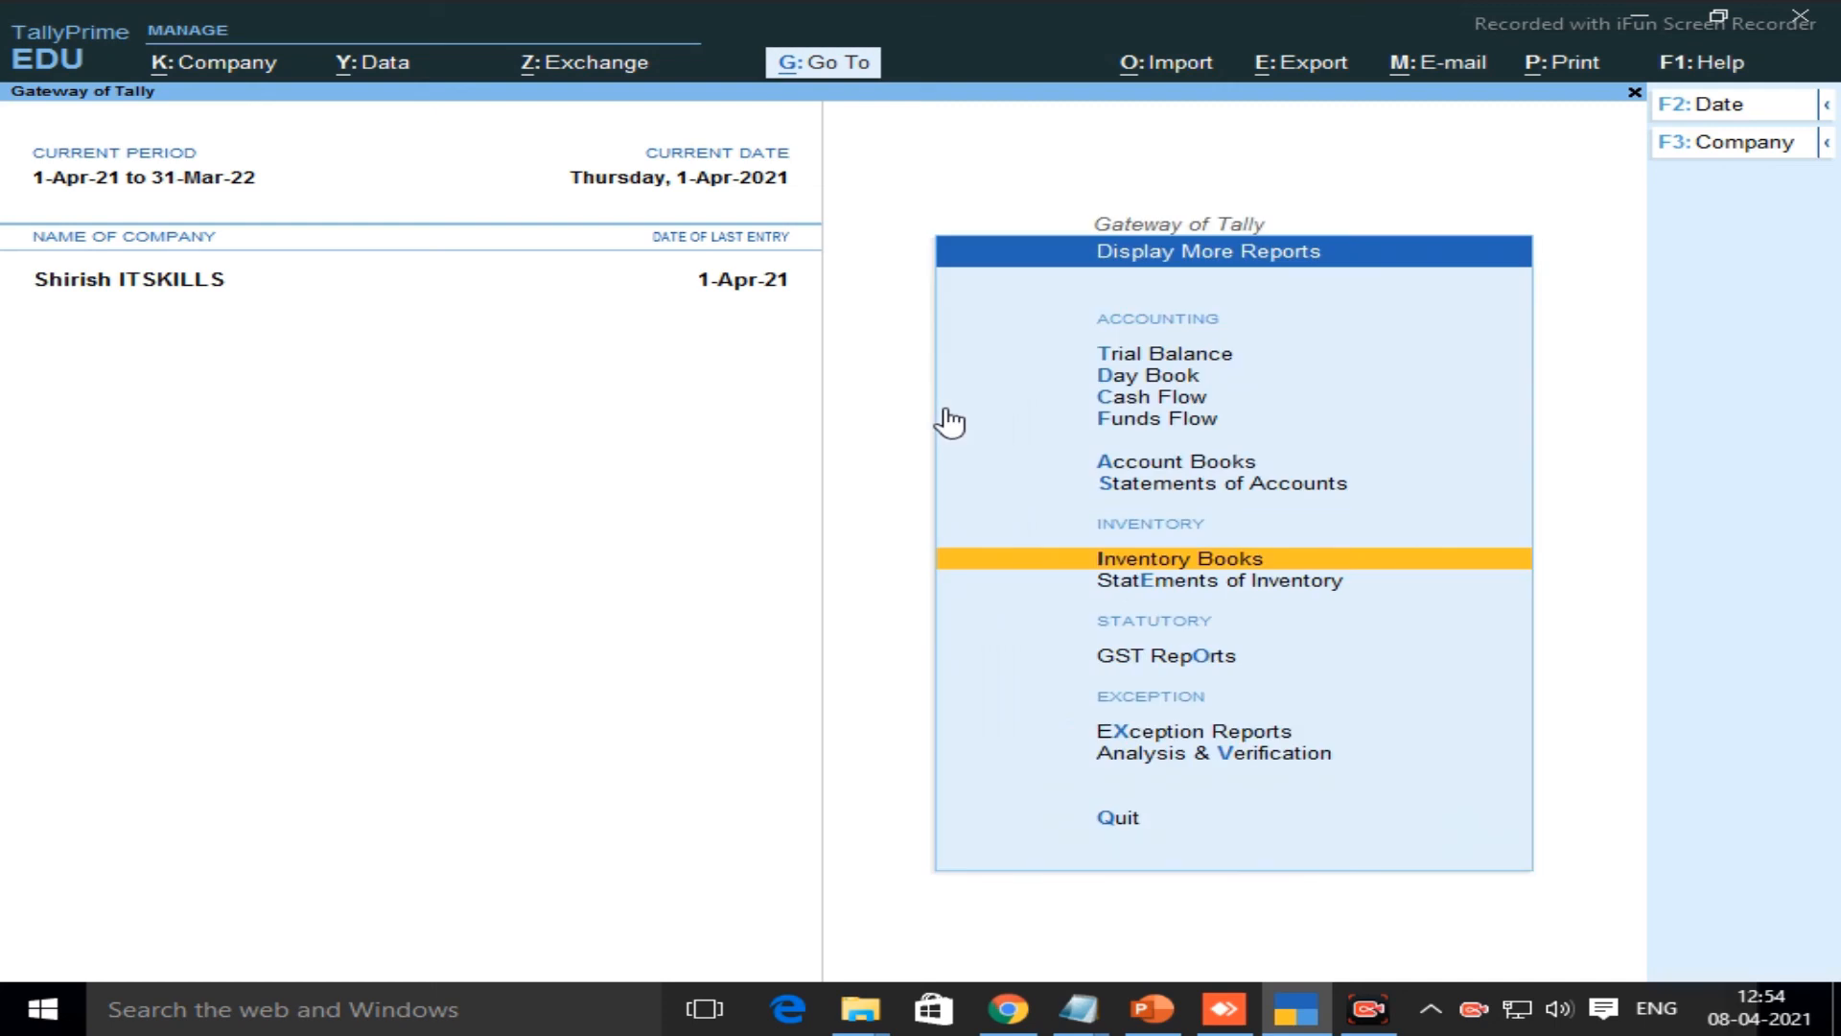
key("Up")
key("Up")
key("Up")
key("Escape")
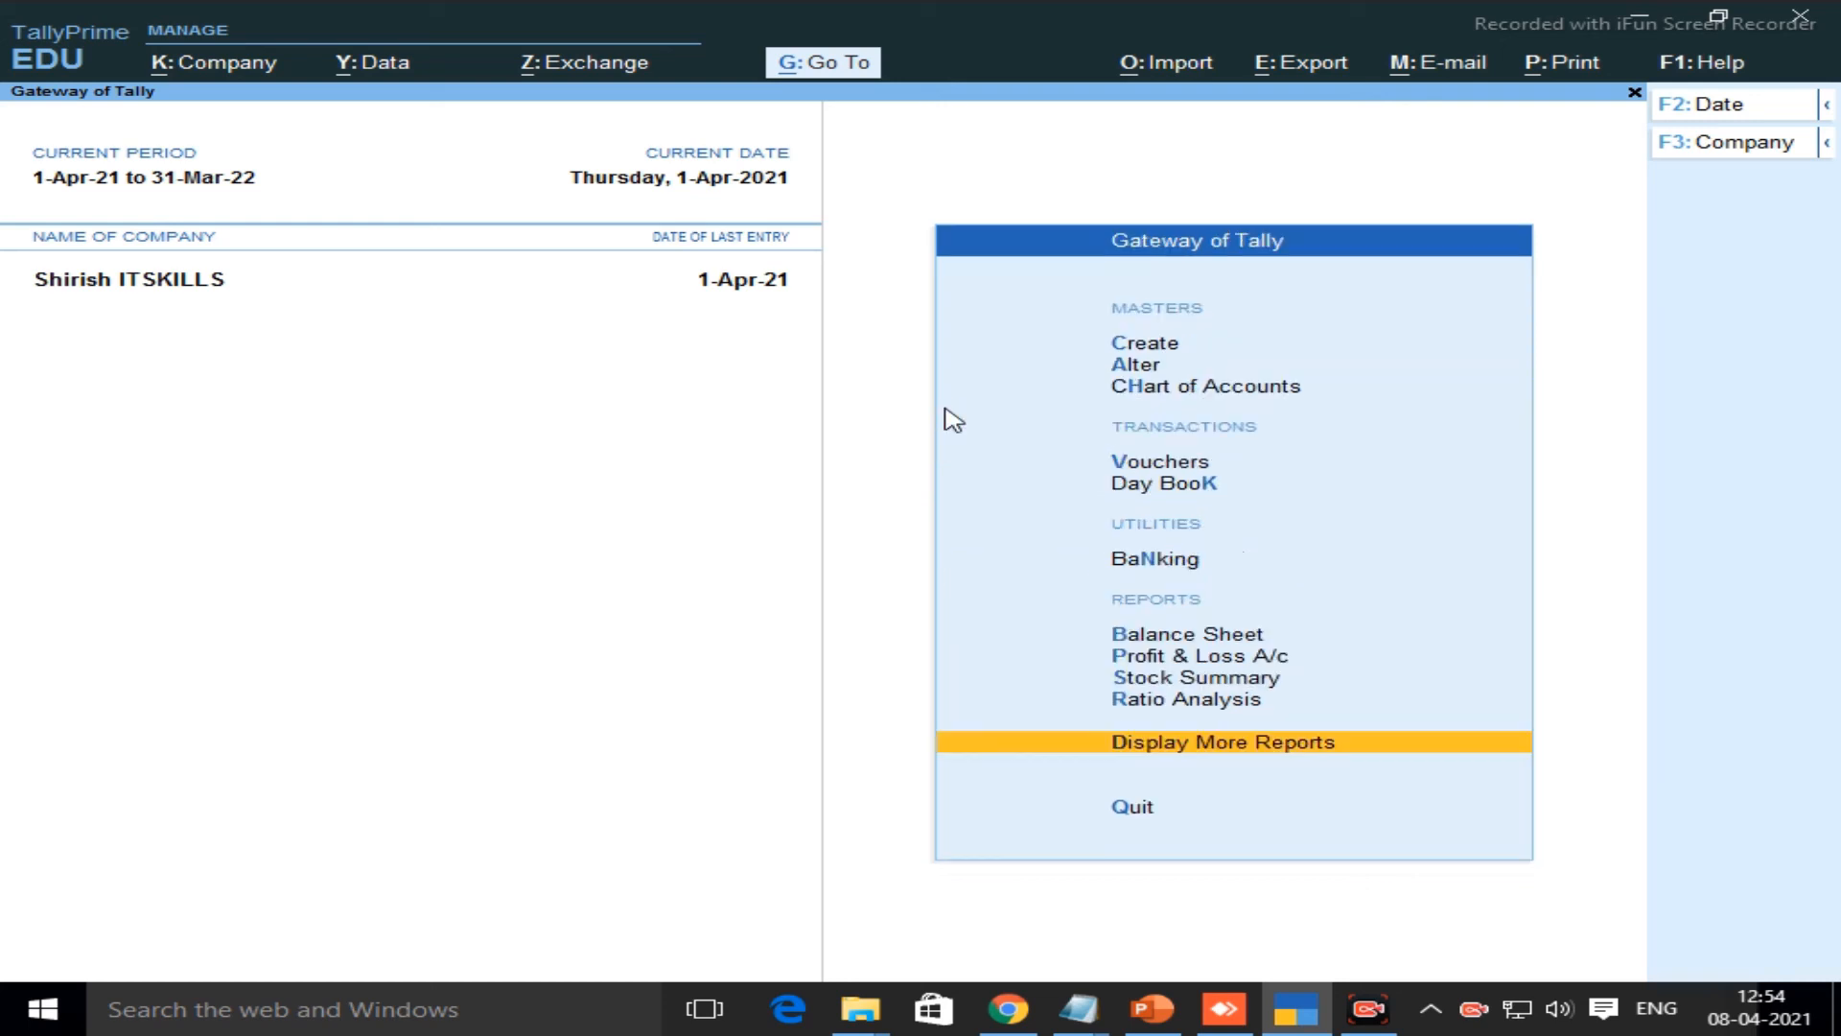
key("Up")
key("Up")
key("Up")
key("Up")
key("Up")
key("Up")
key("Up")
key("Up")
key("Up")
key("Up")
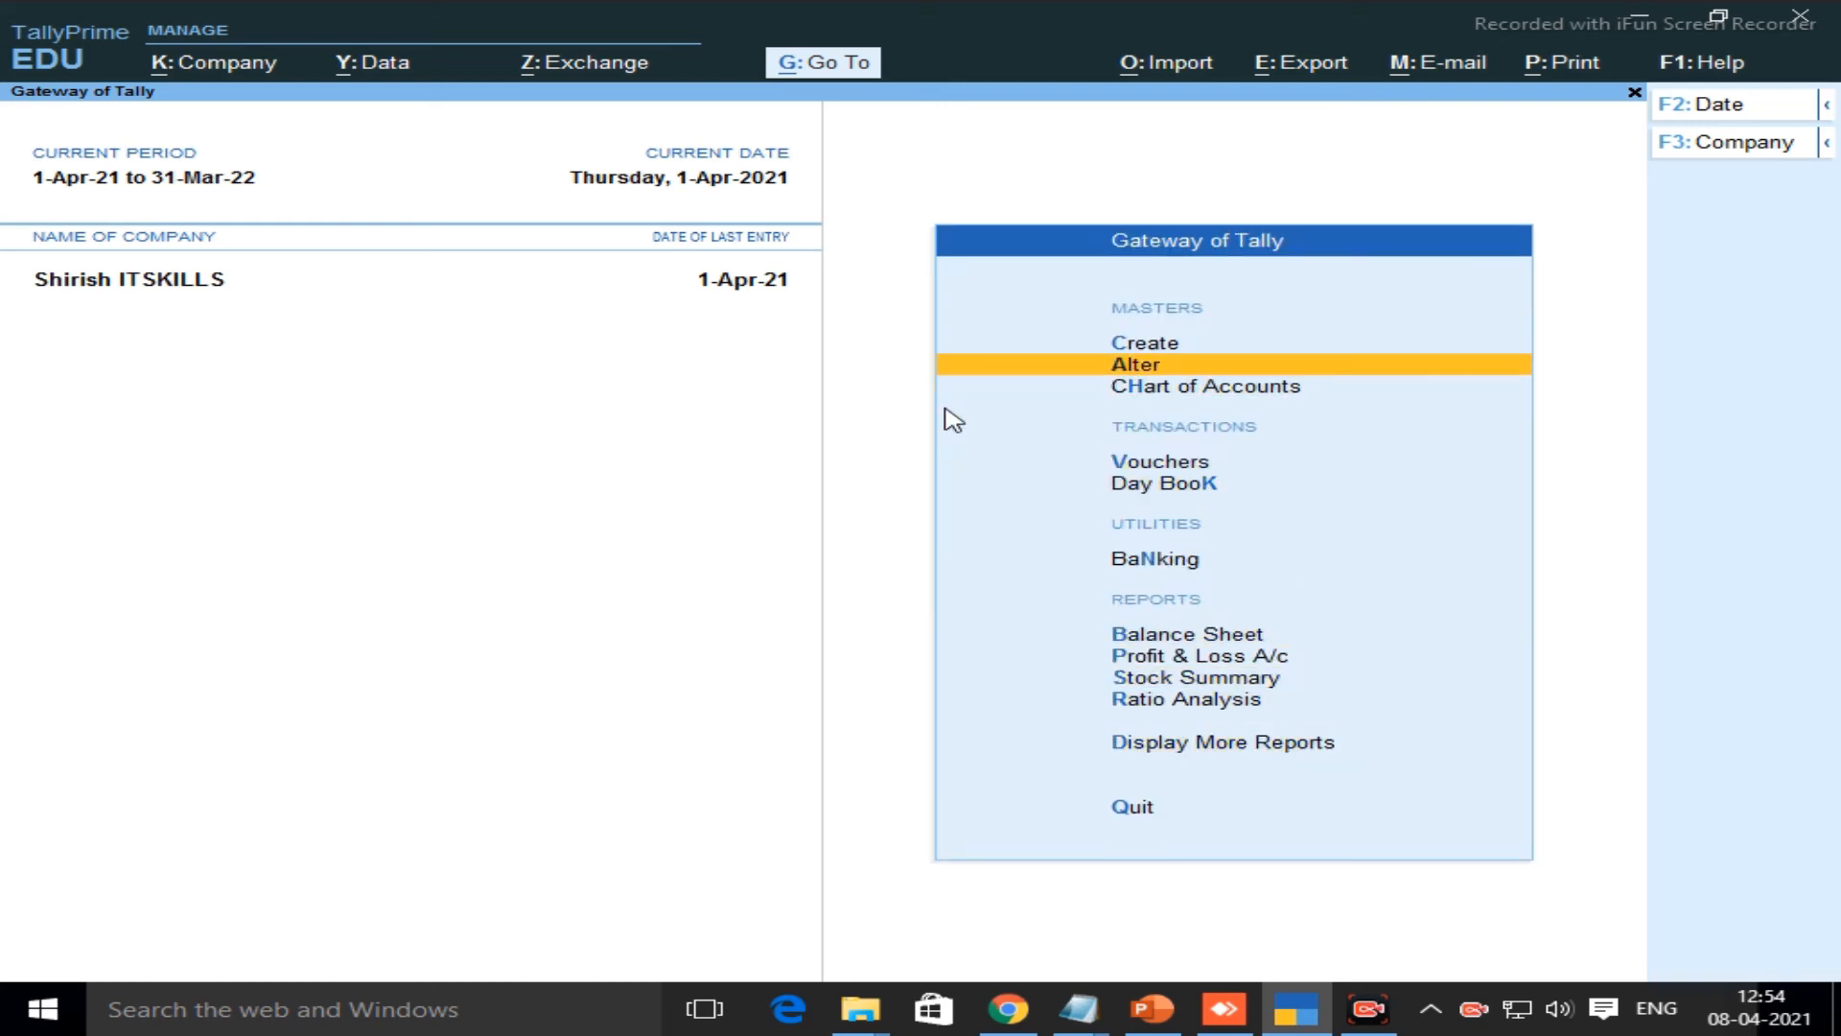
key("Return")
key("Down")
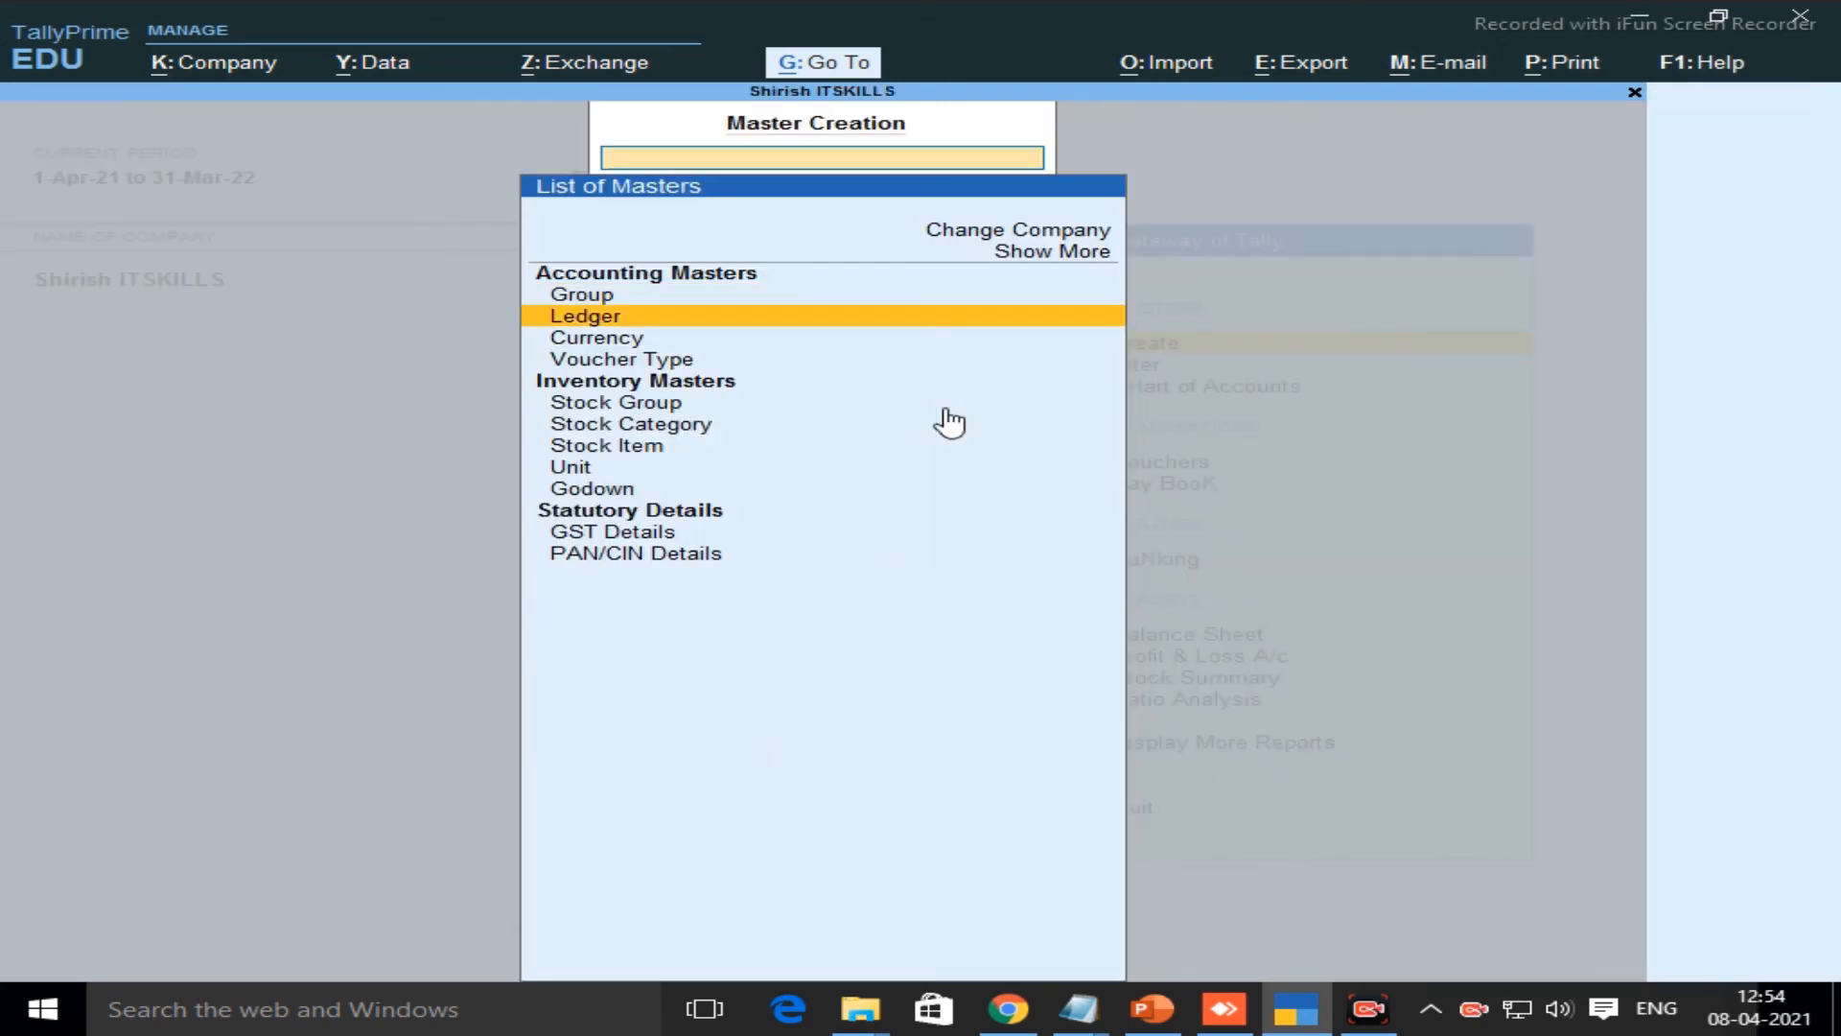
key("Return")
type("Tranprot Charg")
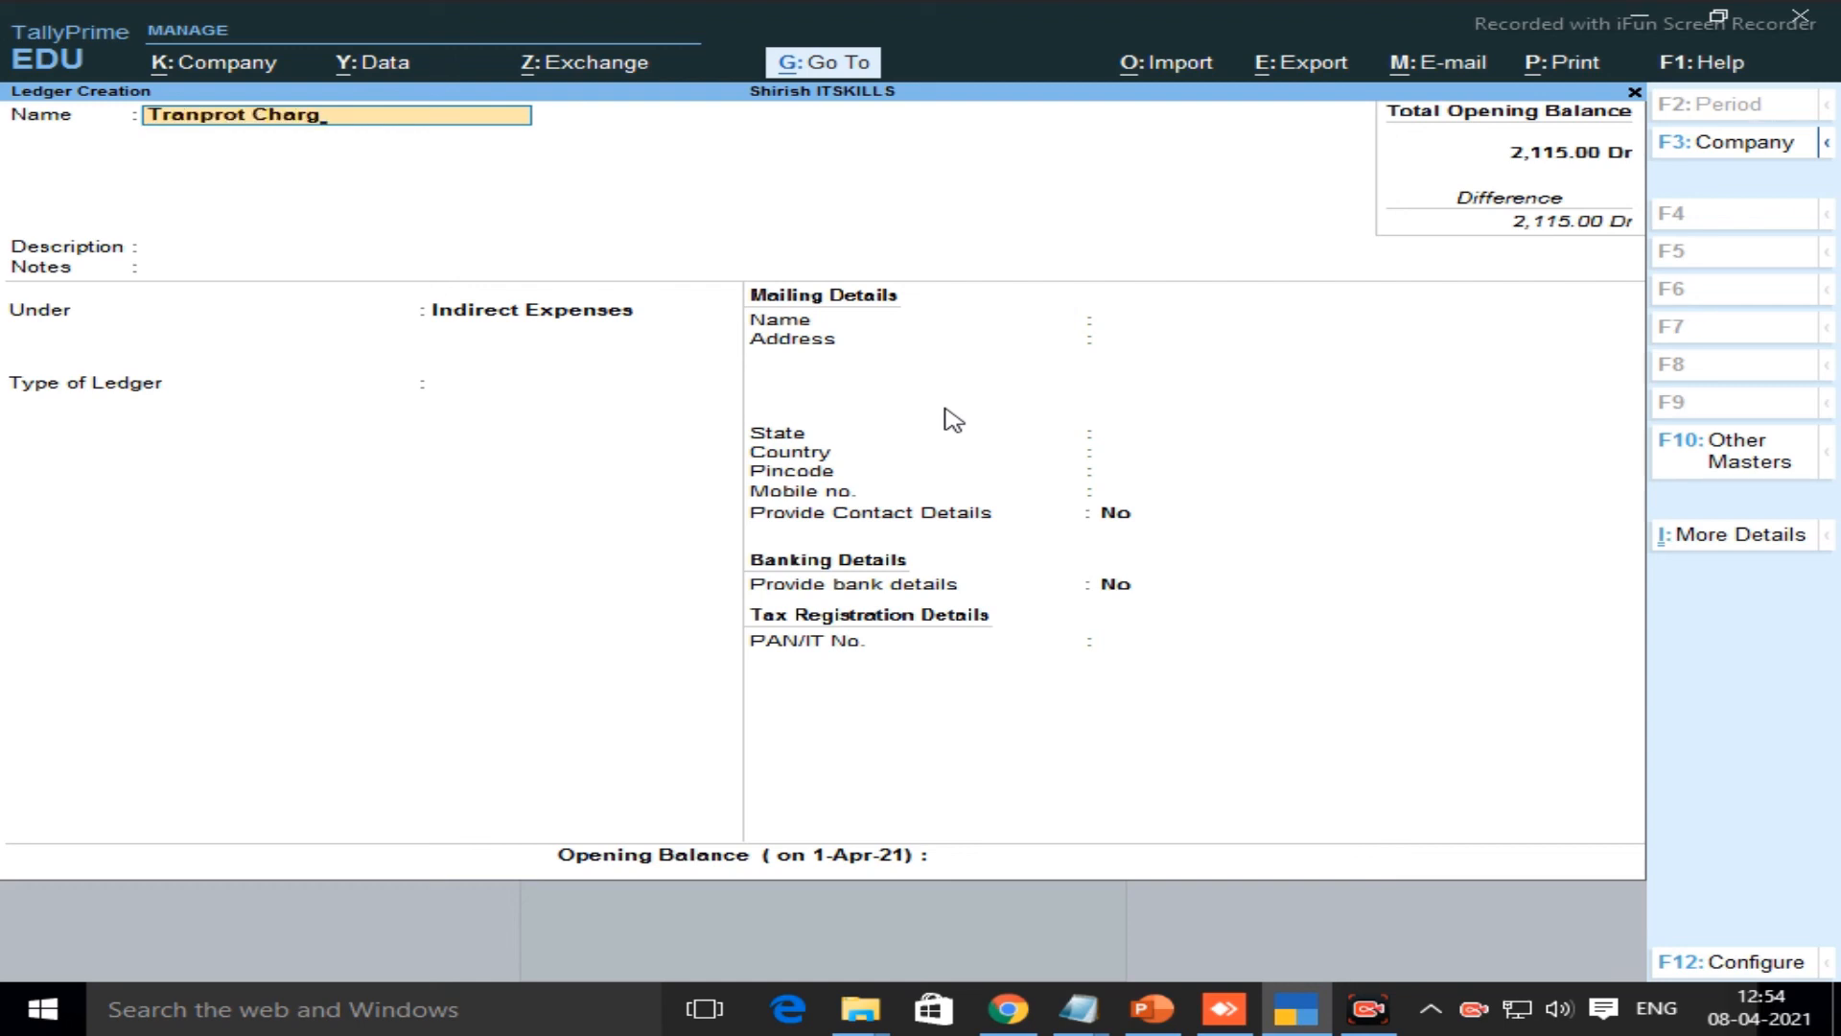
key("Escape")
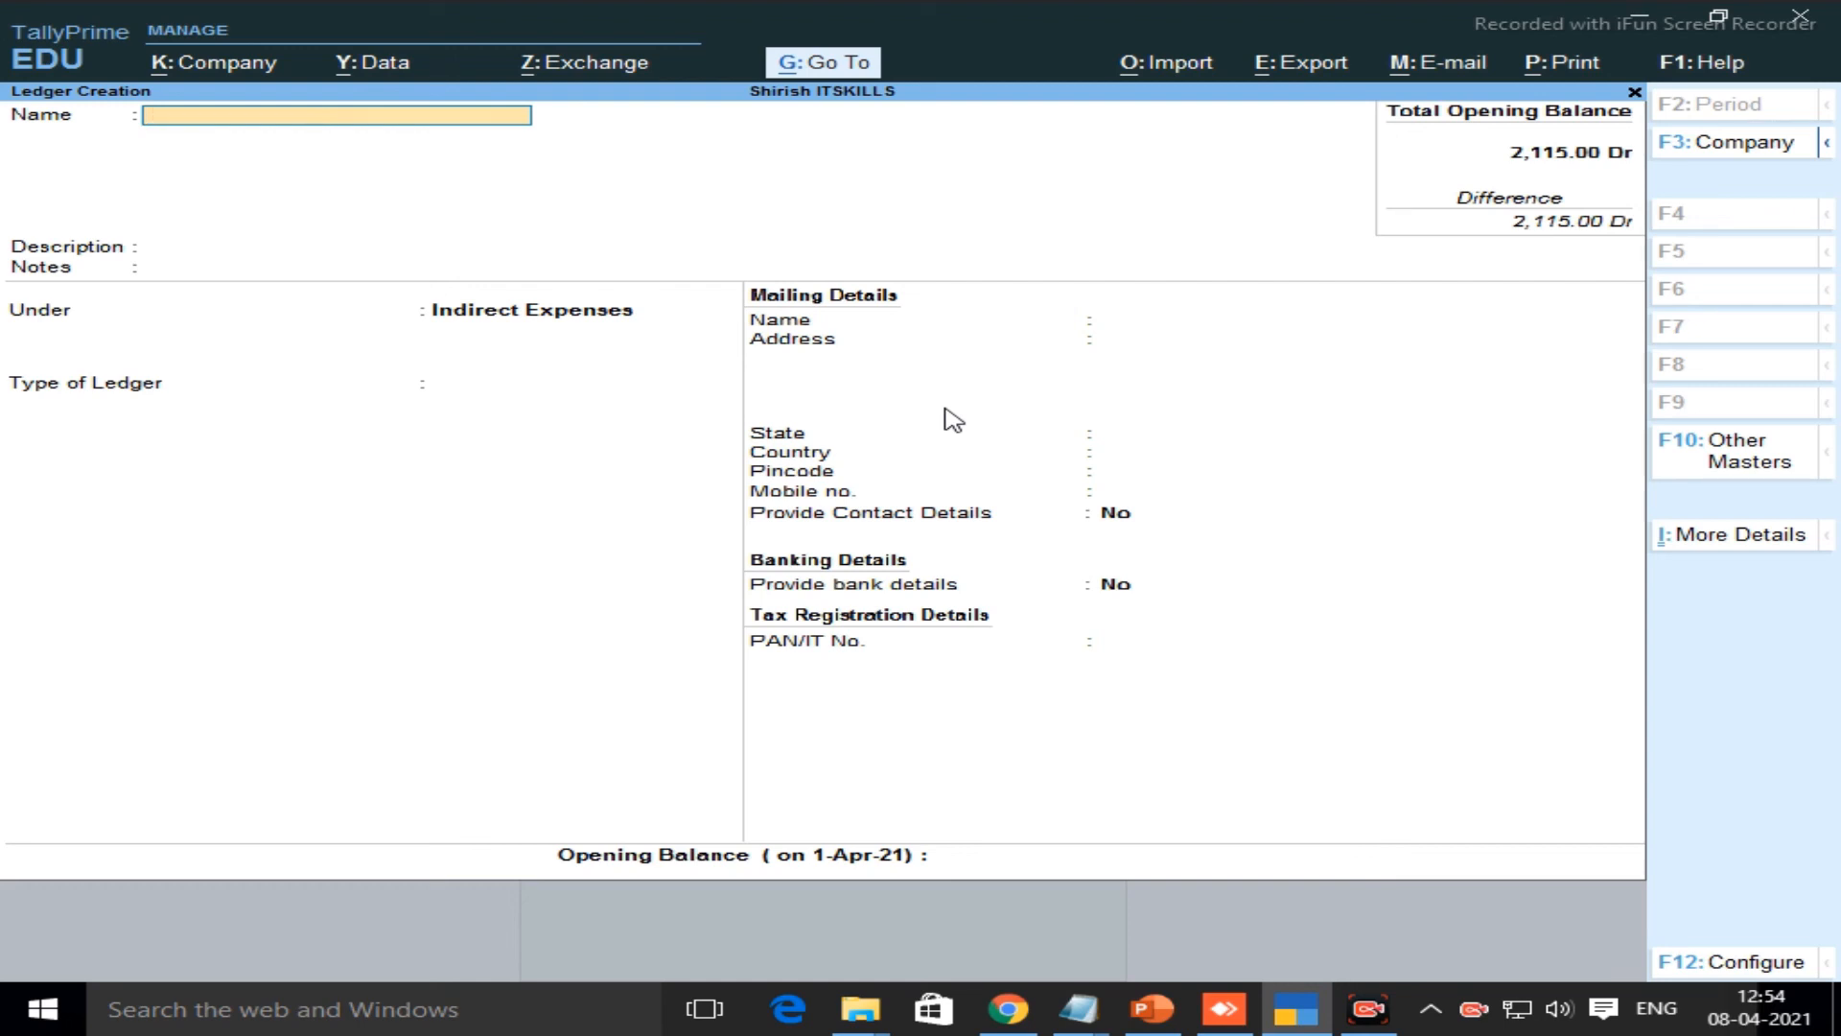
key("Escape")
key("y")
key("Escape")
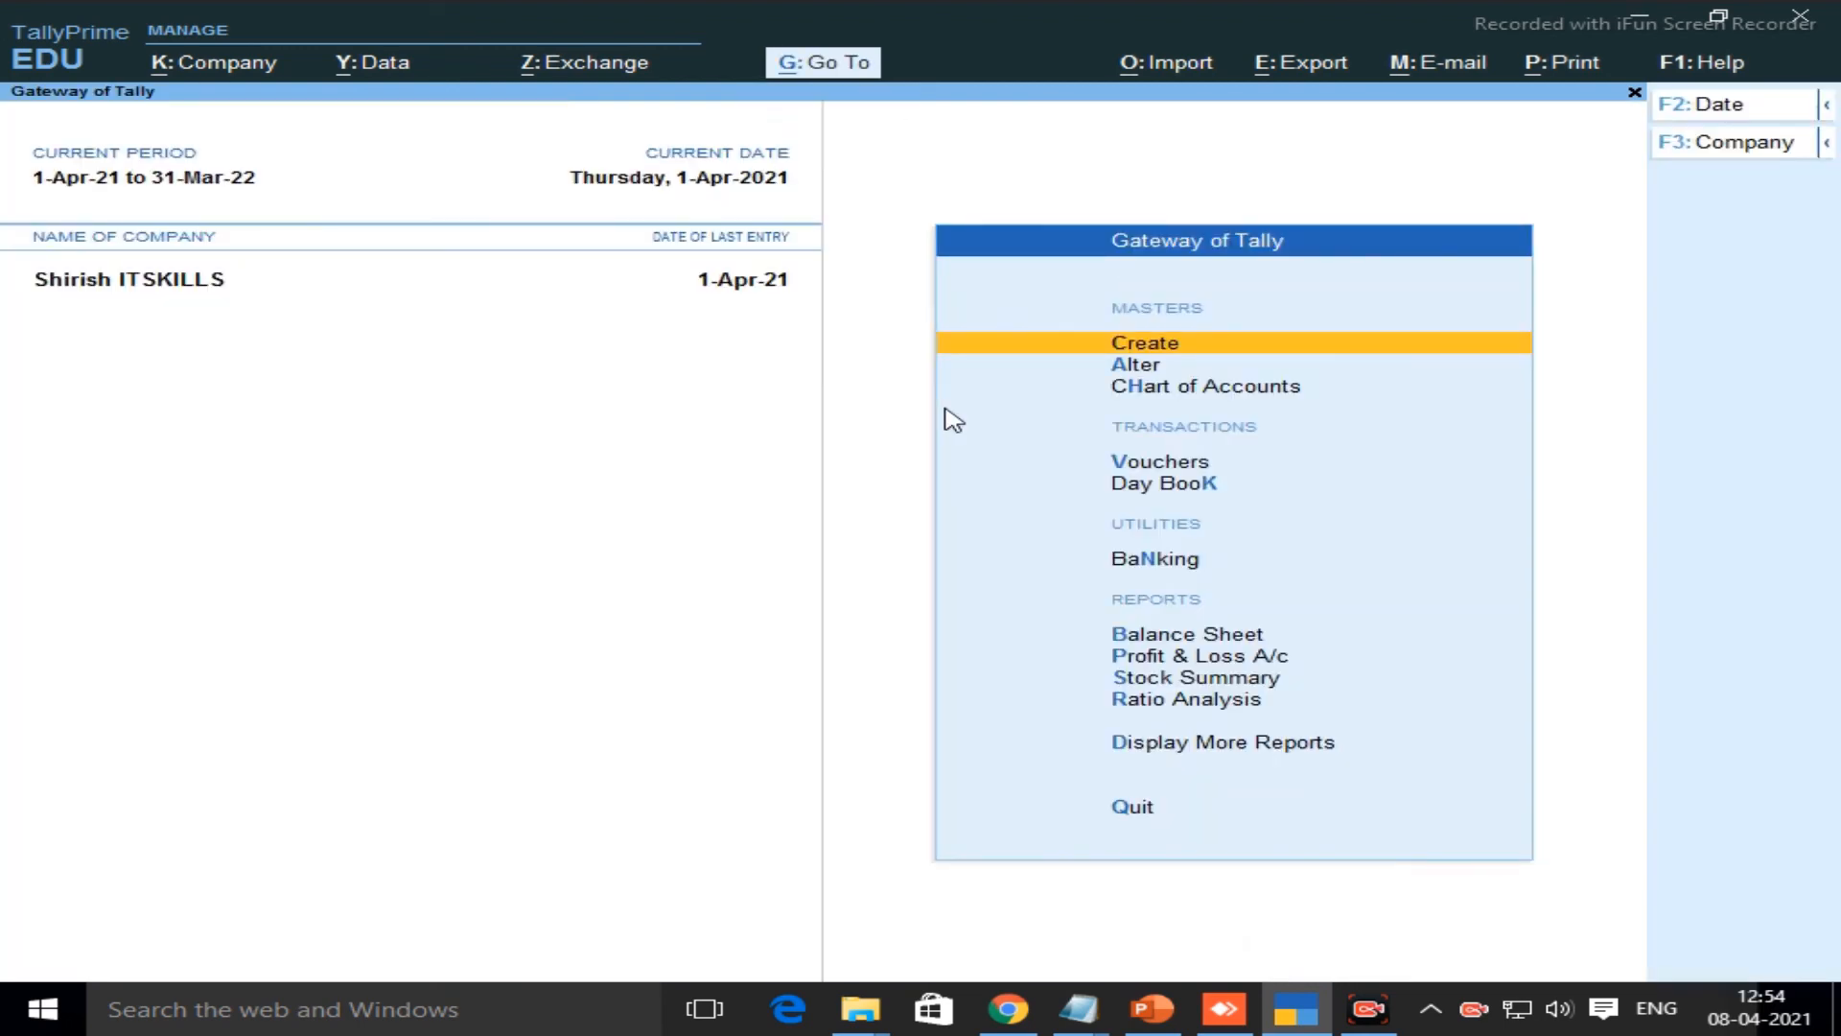
Open the Stock Journal voucher type for alteration
key("Down")
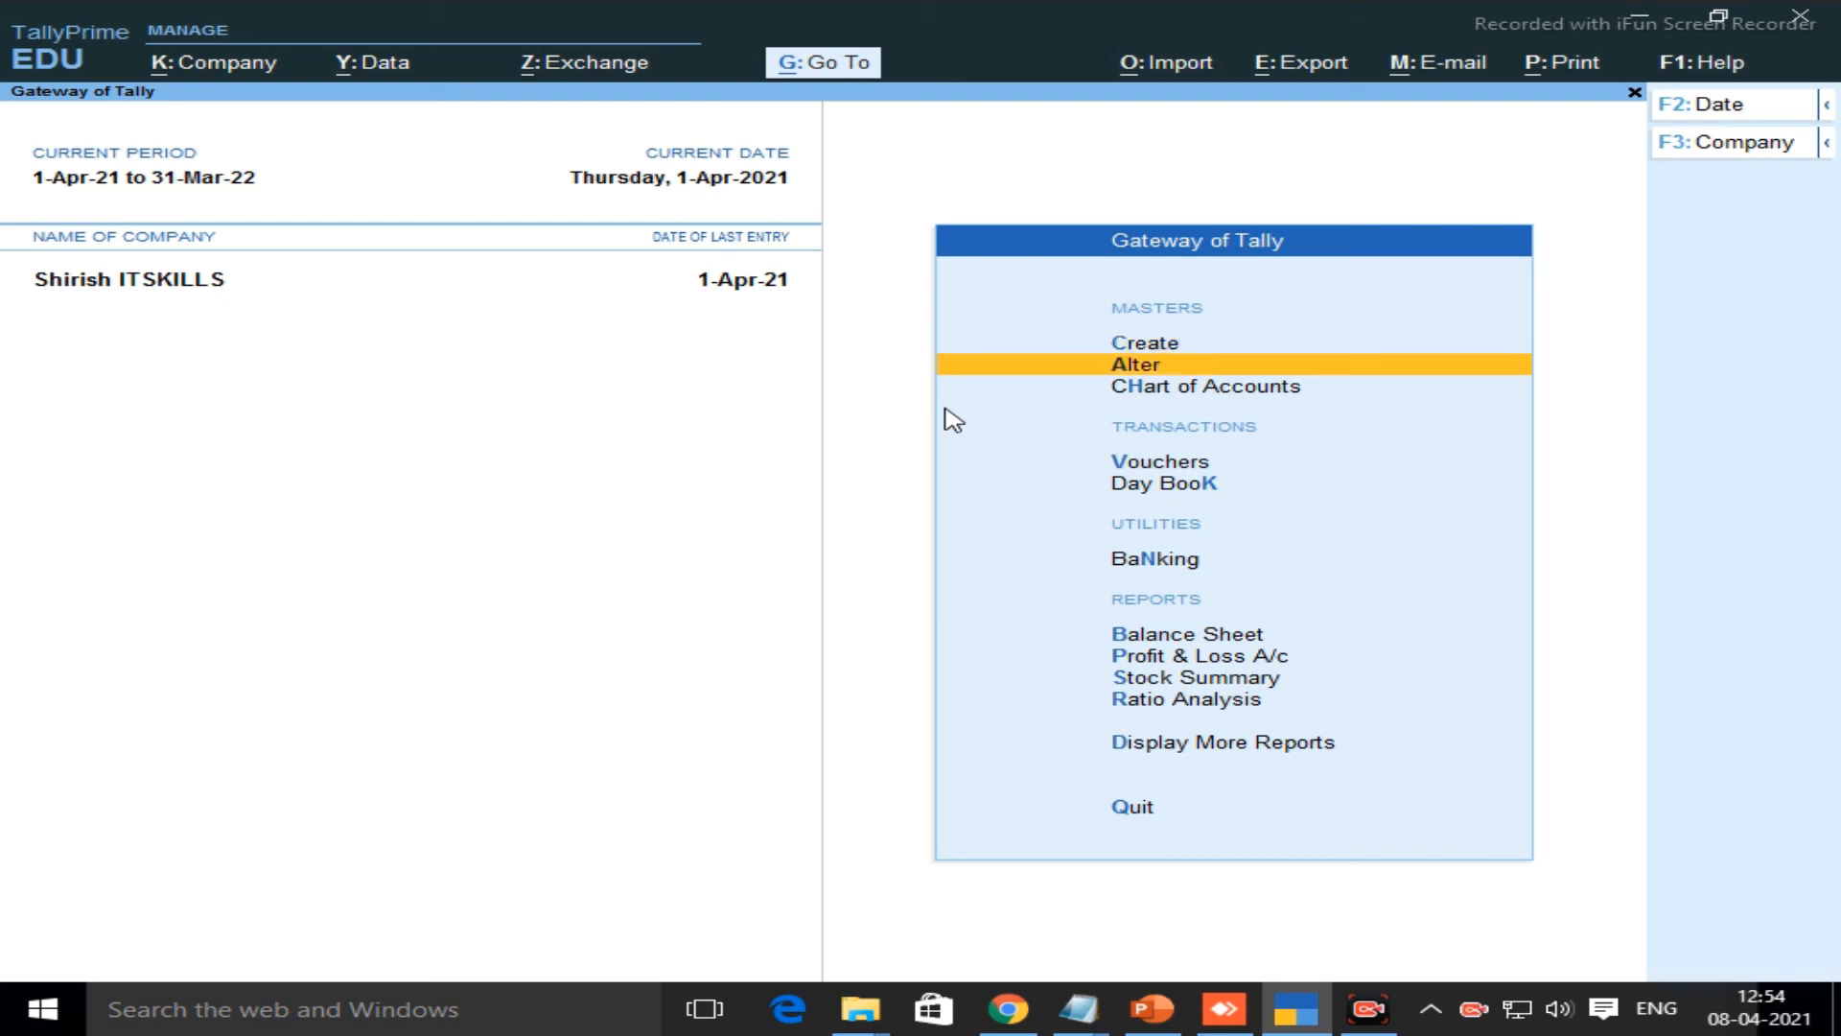
key("Return")
key("Down")
key("Down")
key("Down")
key("Return")
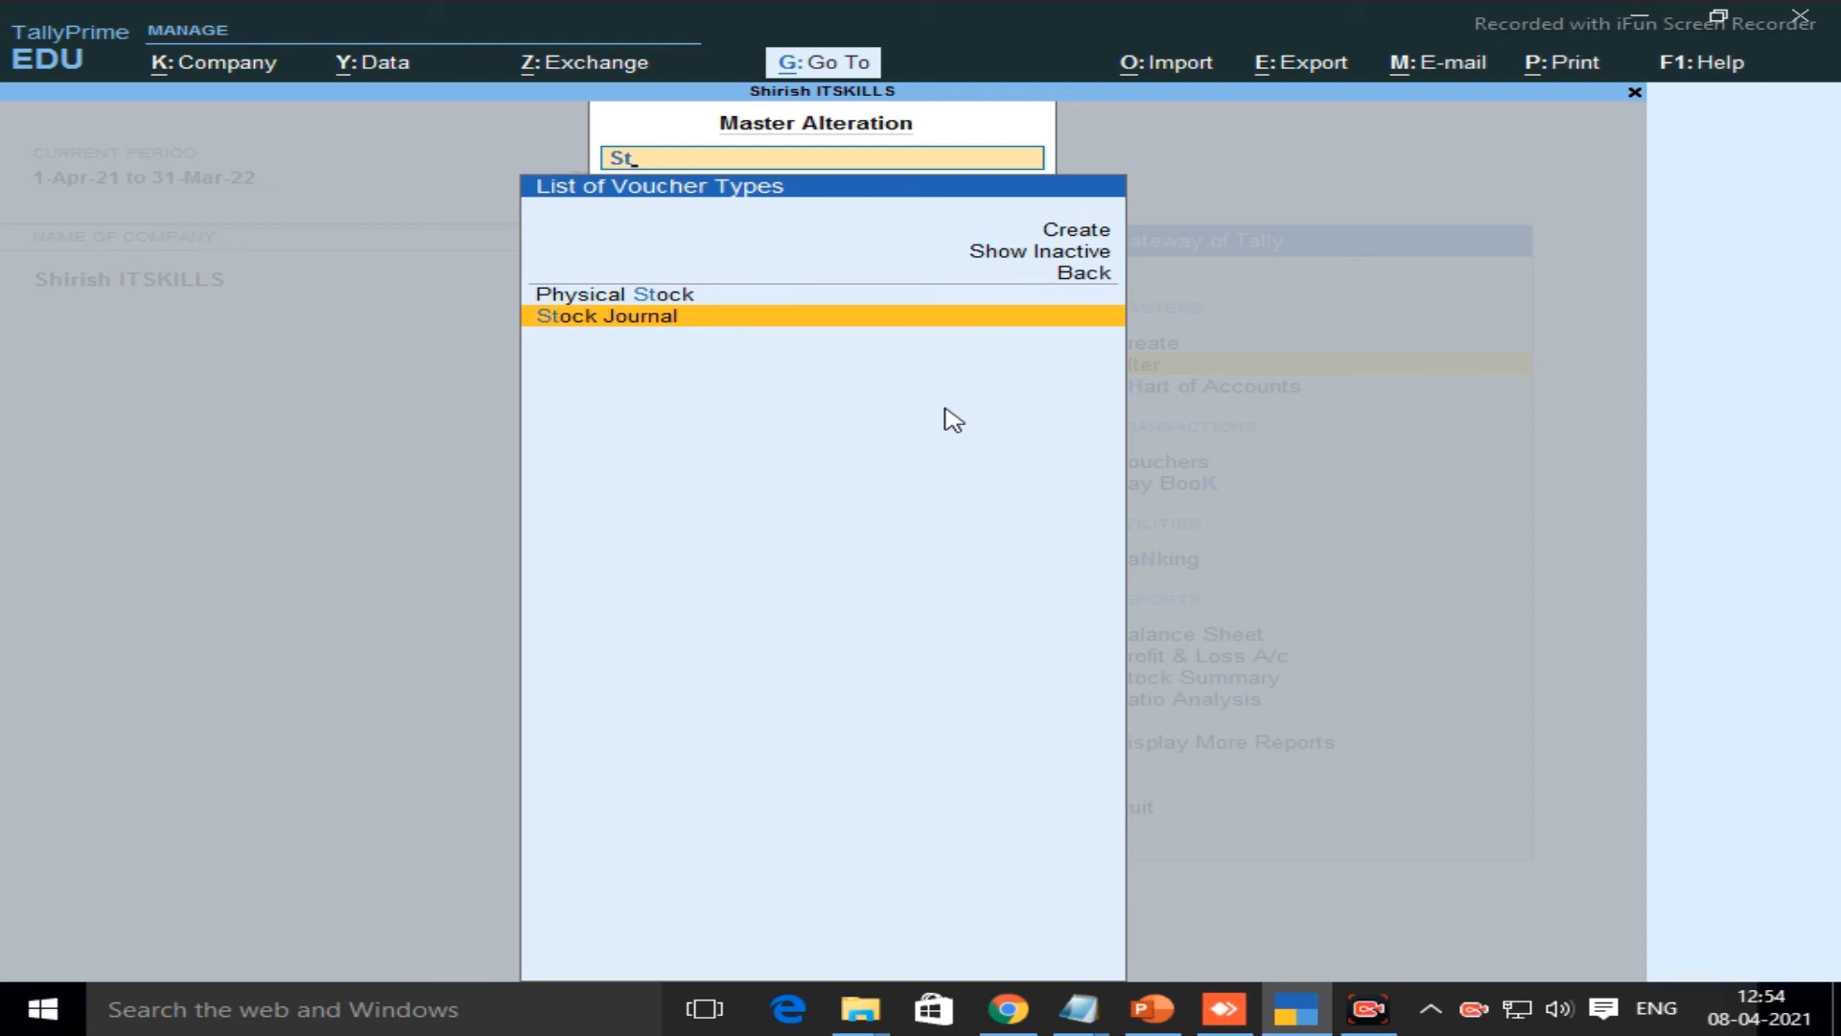
key("Return")
Review the Stock Journal voucher type settings through Track Additional Costs for Purchases, accept them and return to the Gateway of Tally
key("Return")
key("Return")
key("Return")
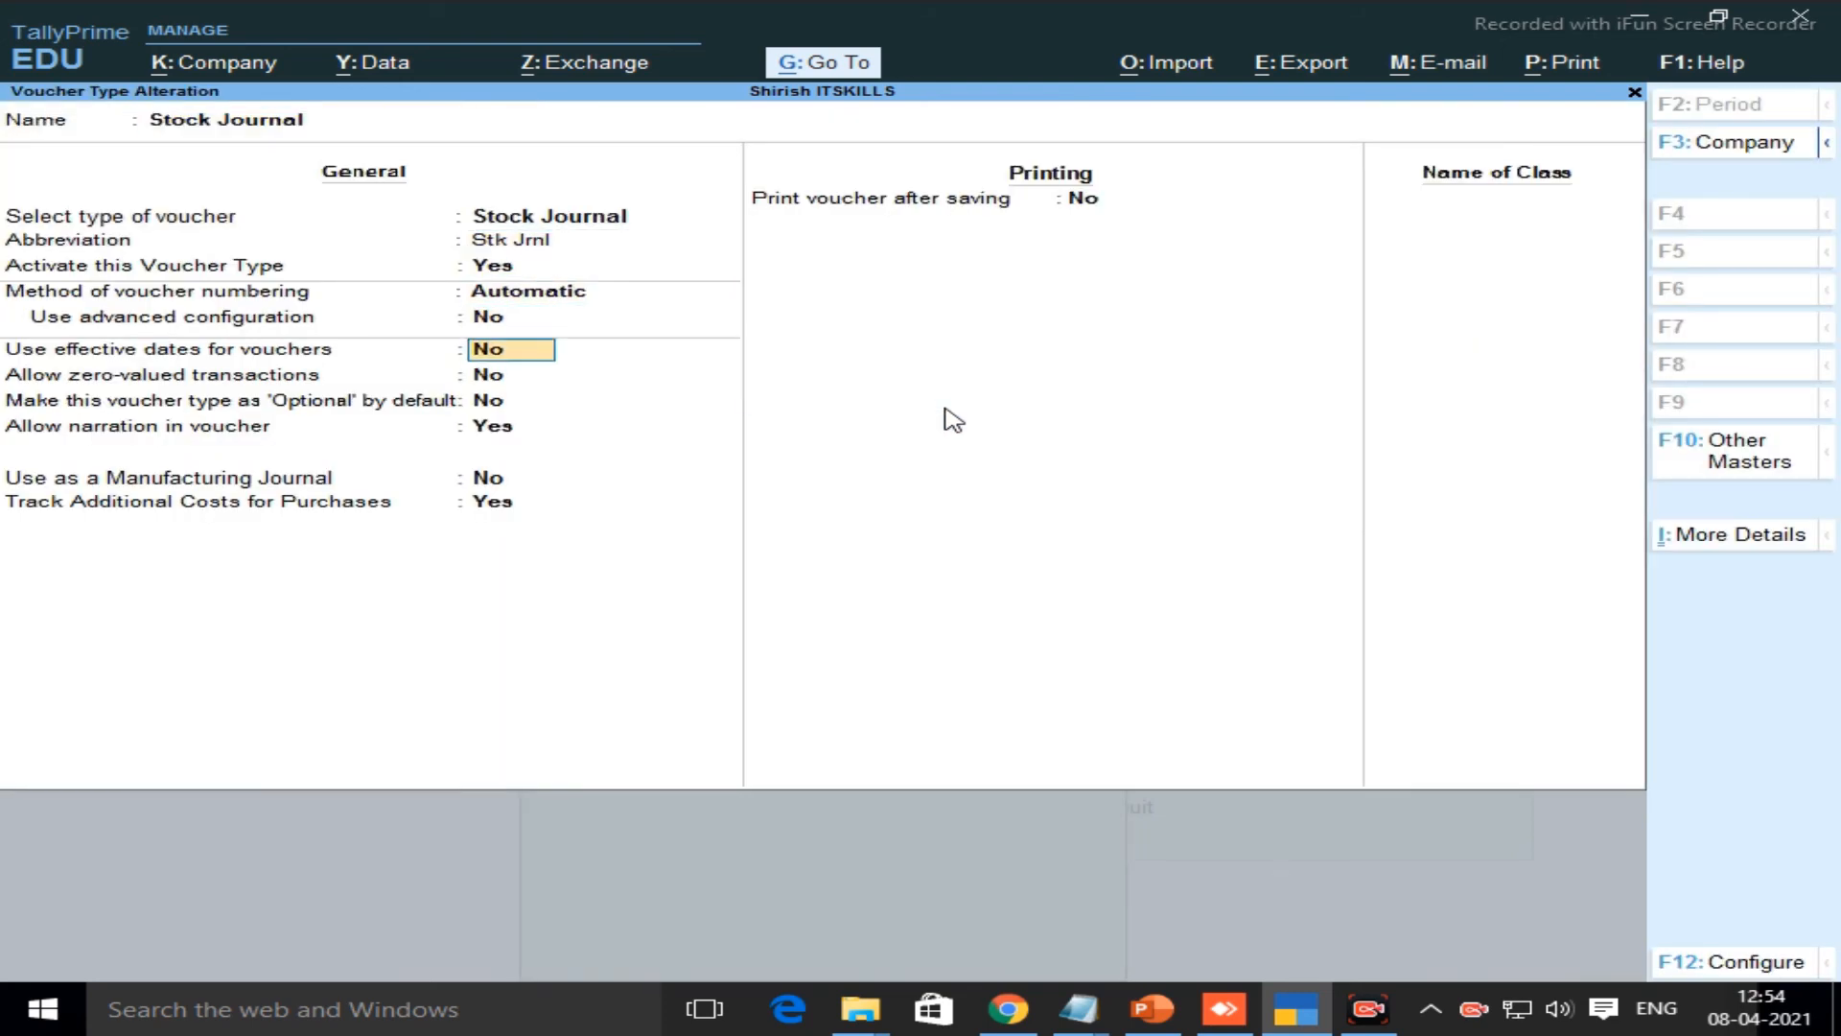
key("Return")
key("Return")
key("Return")
key("Return")
key("Return")
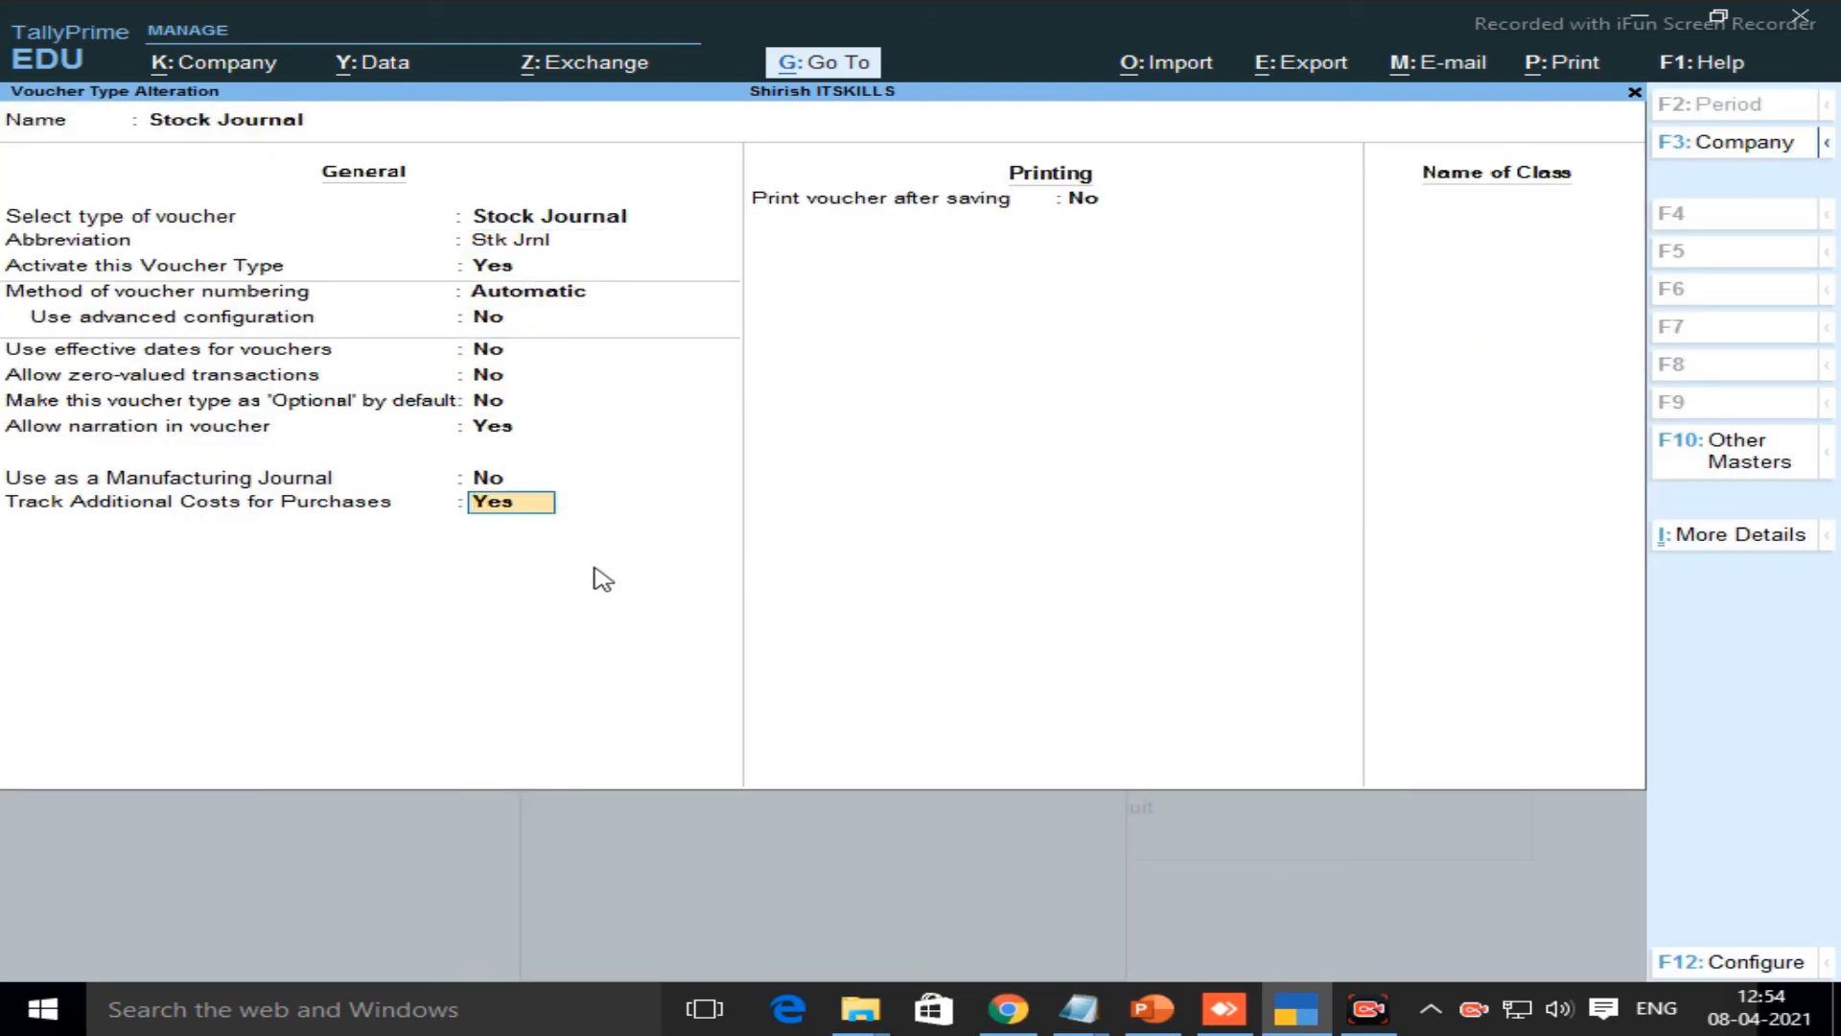
left_click(517, 514)
key("ctrl+a")
key("Escape")
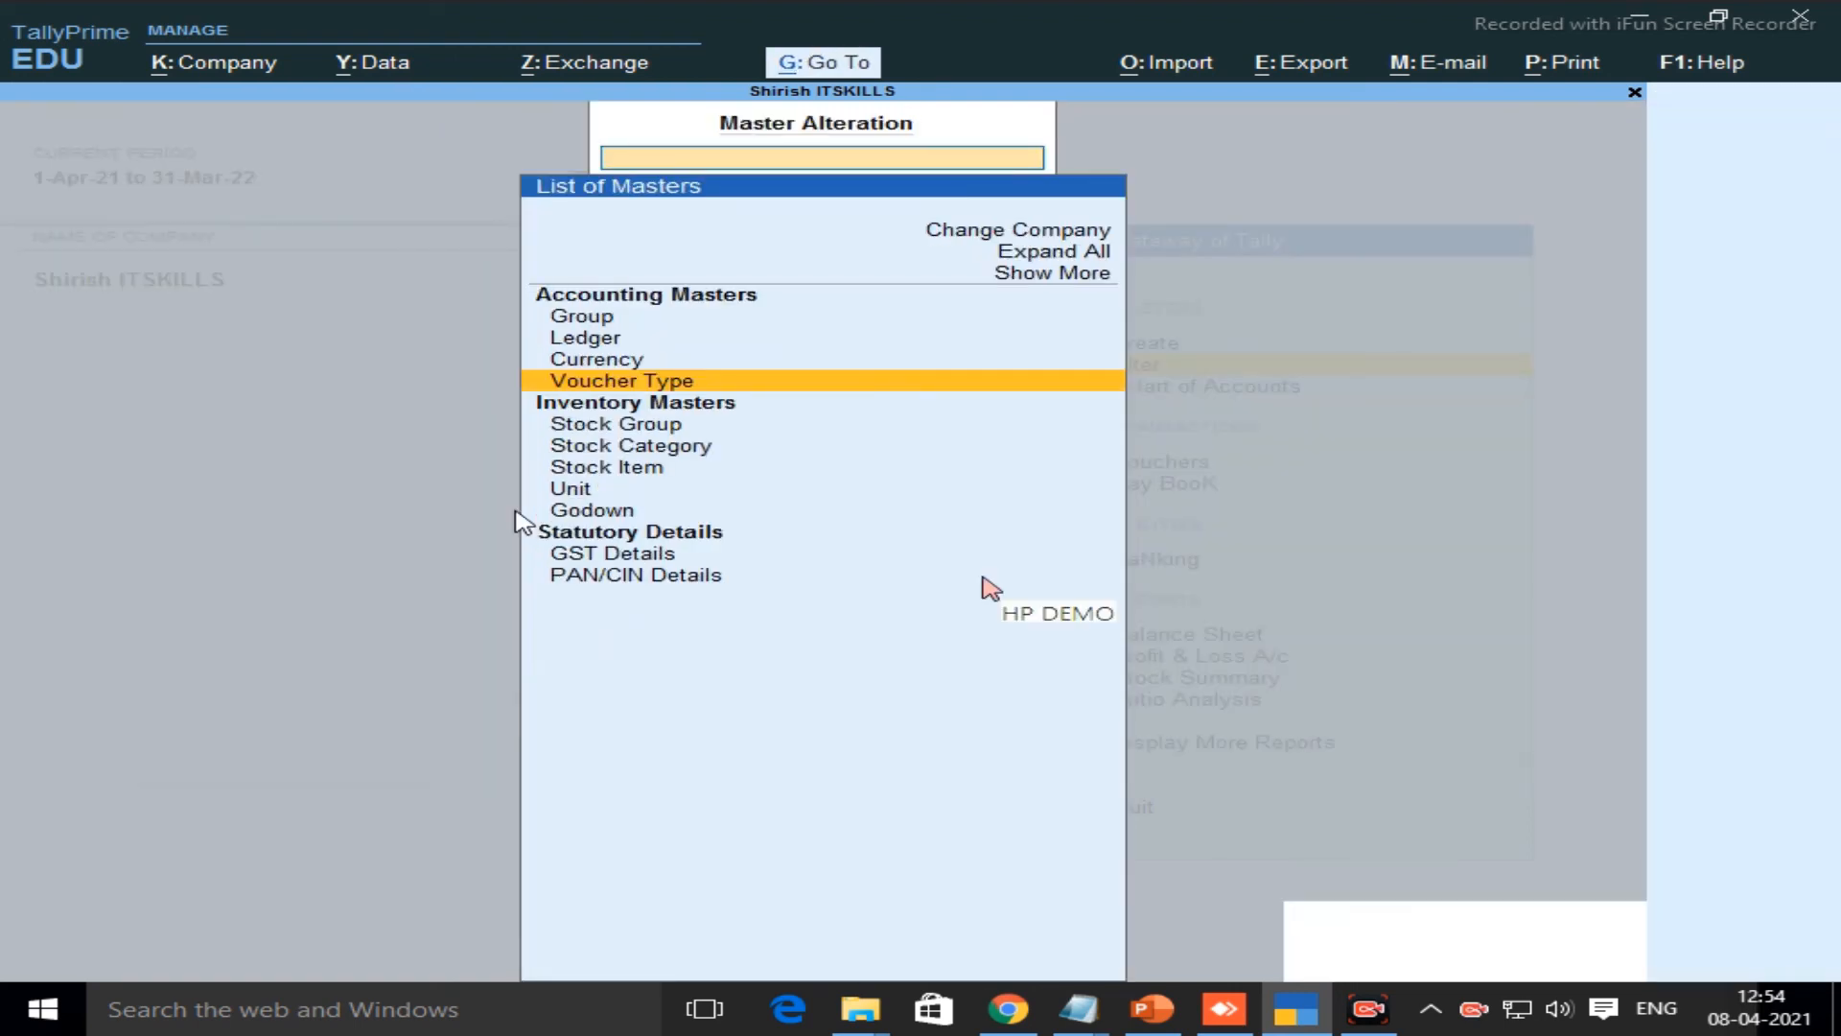
key("Escape")
Open a new inventory voucher with Stock Journal as its voucher type
key("Down")
key("Down")
key("Down")
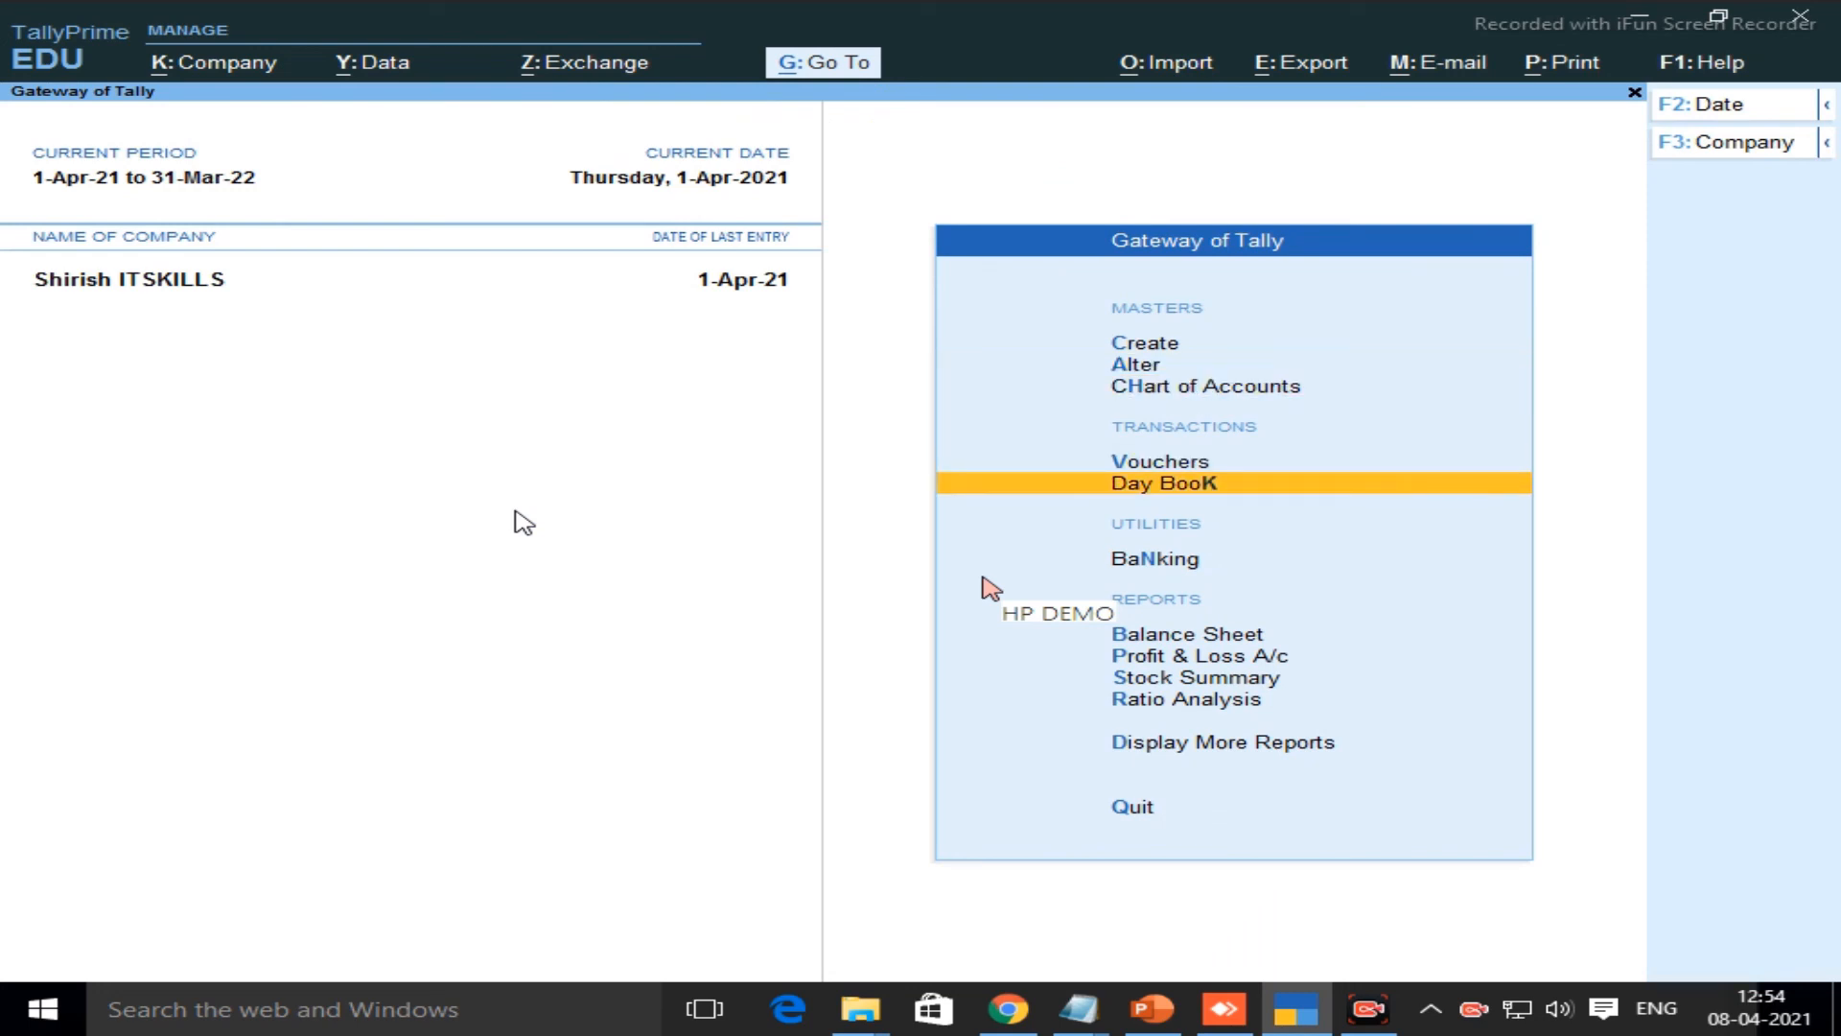
key("Up")
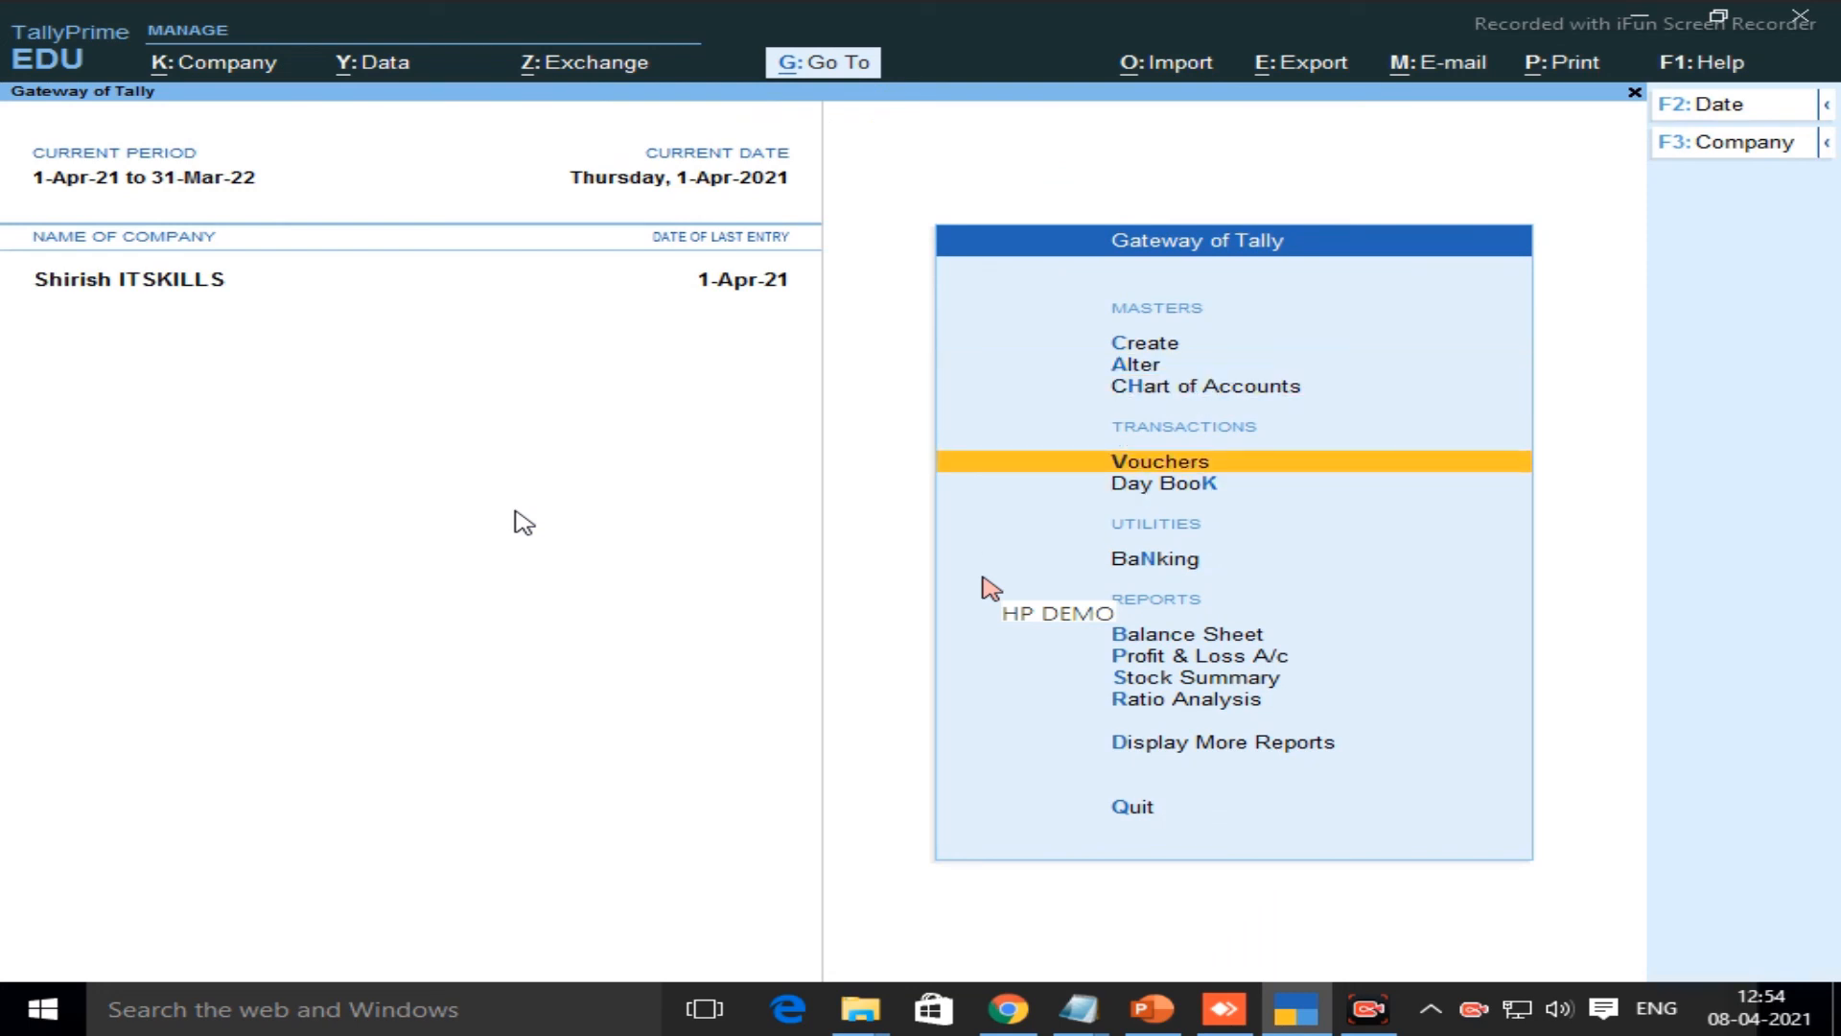
key("Return")
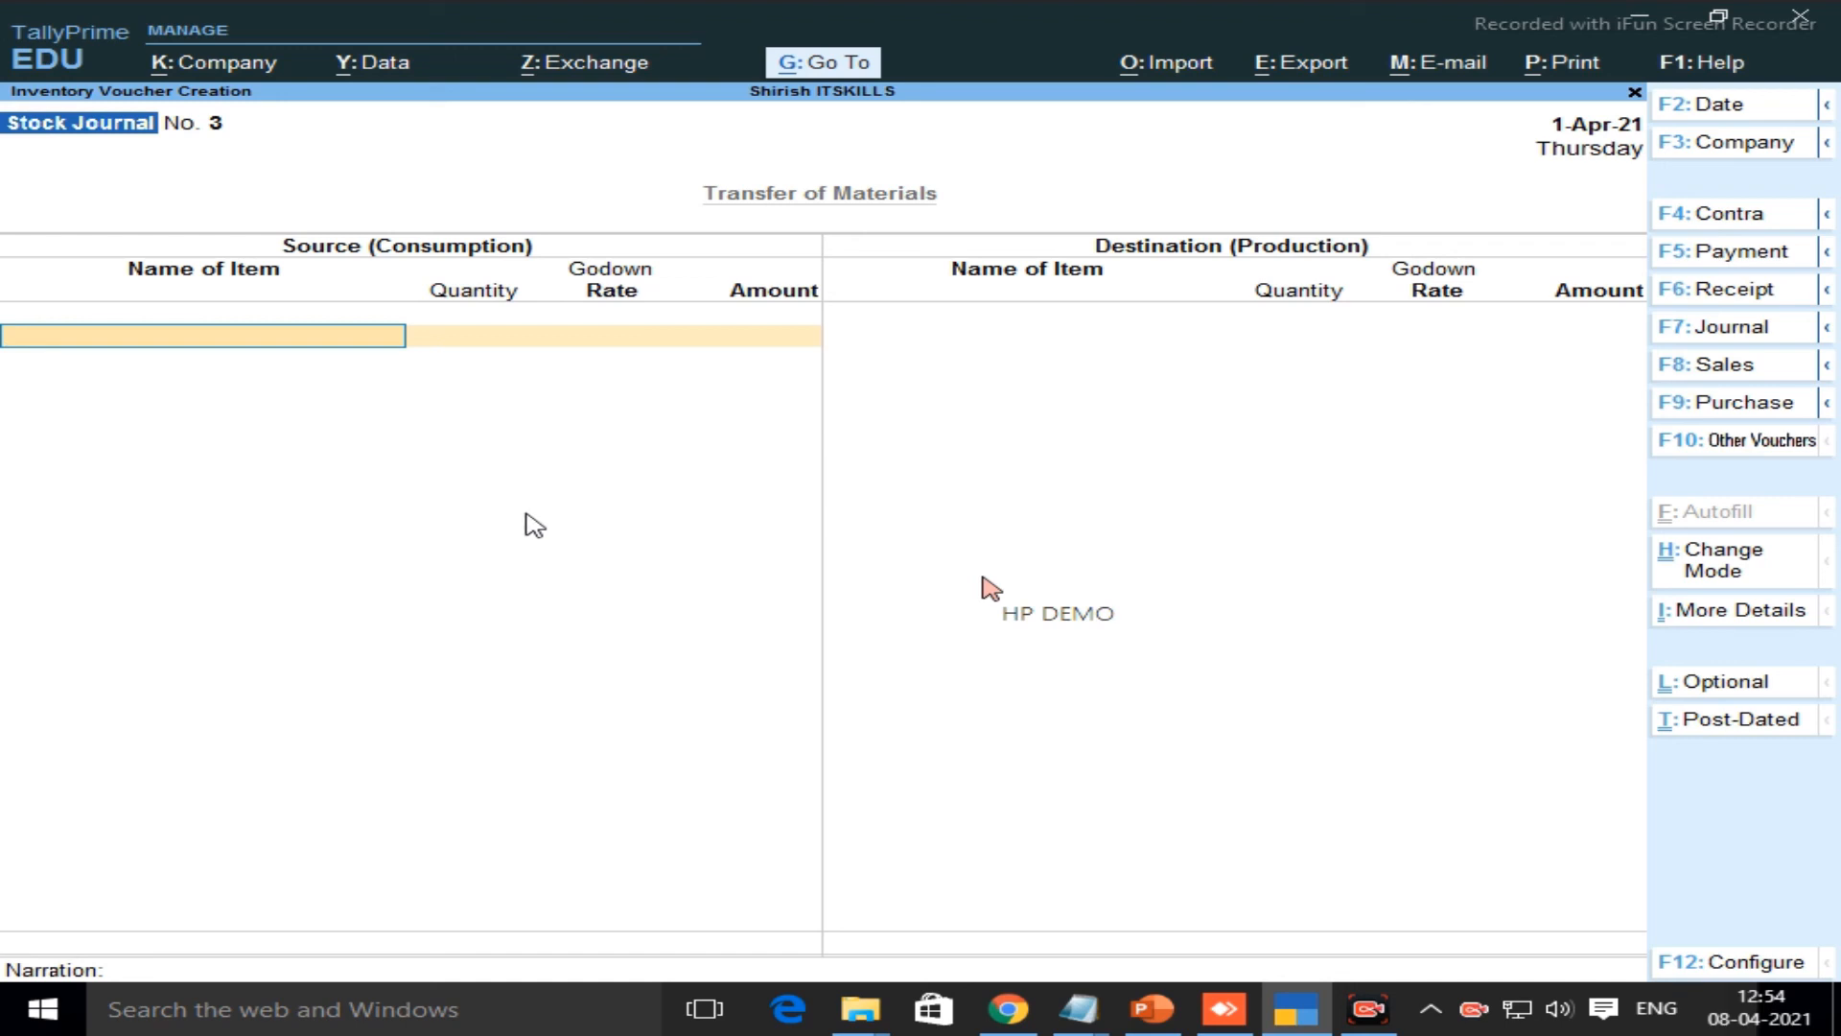
left_click(1738, 443)
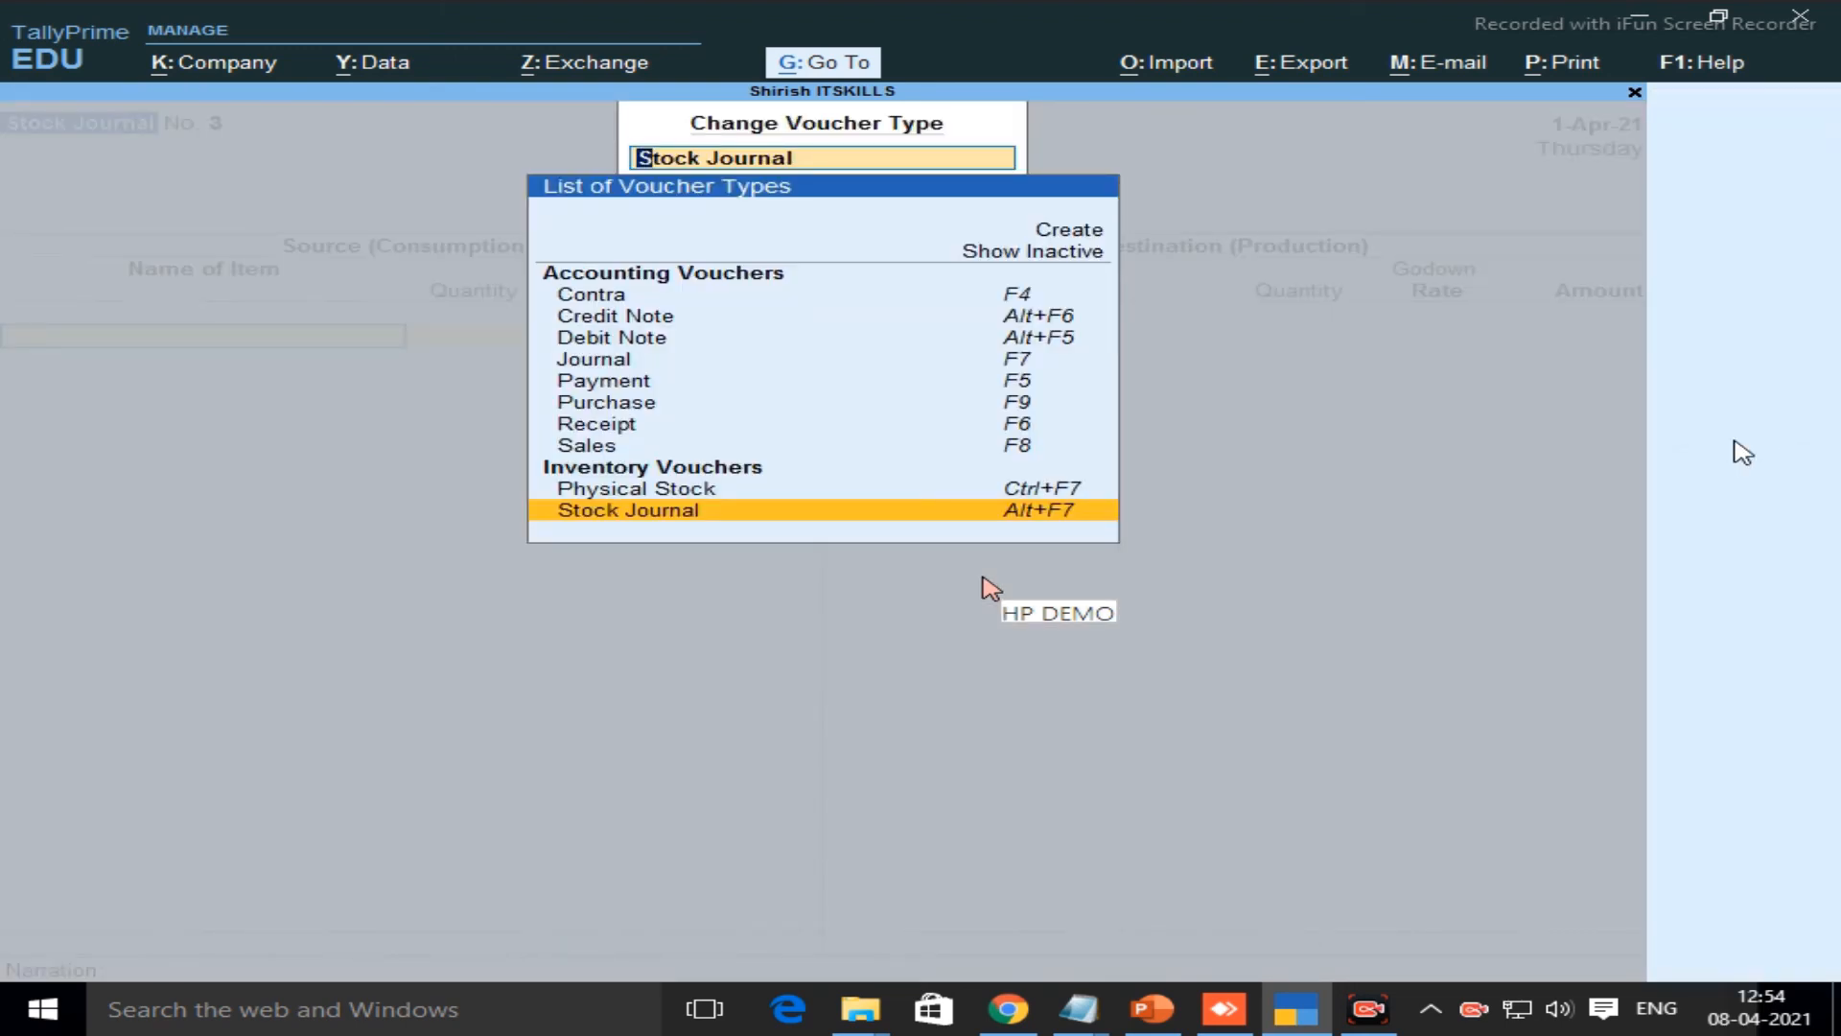
key("Return")
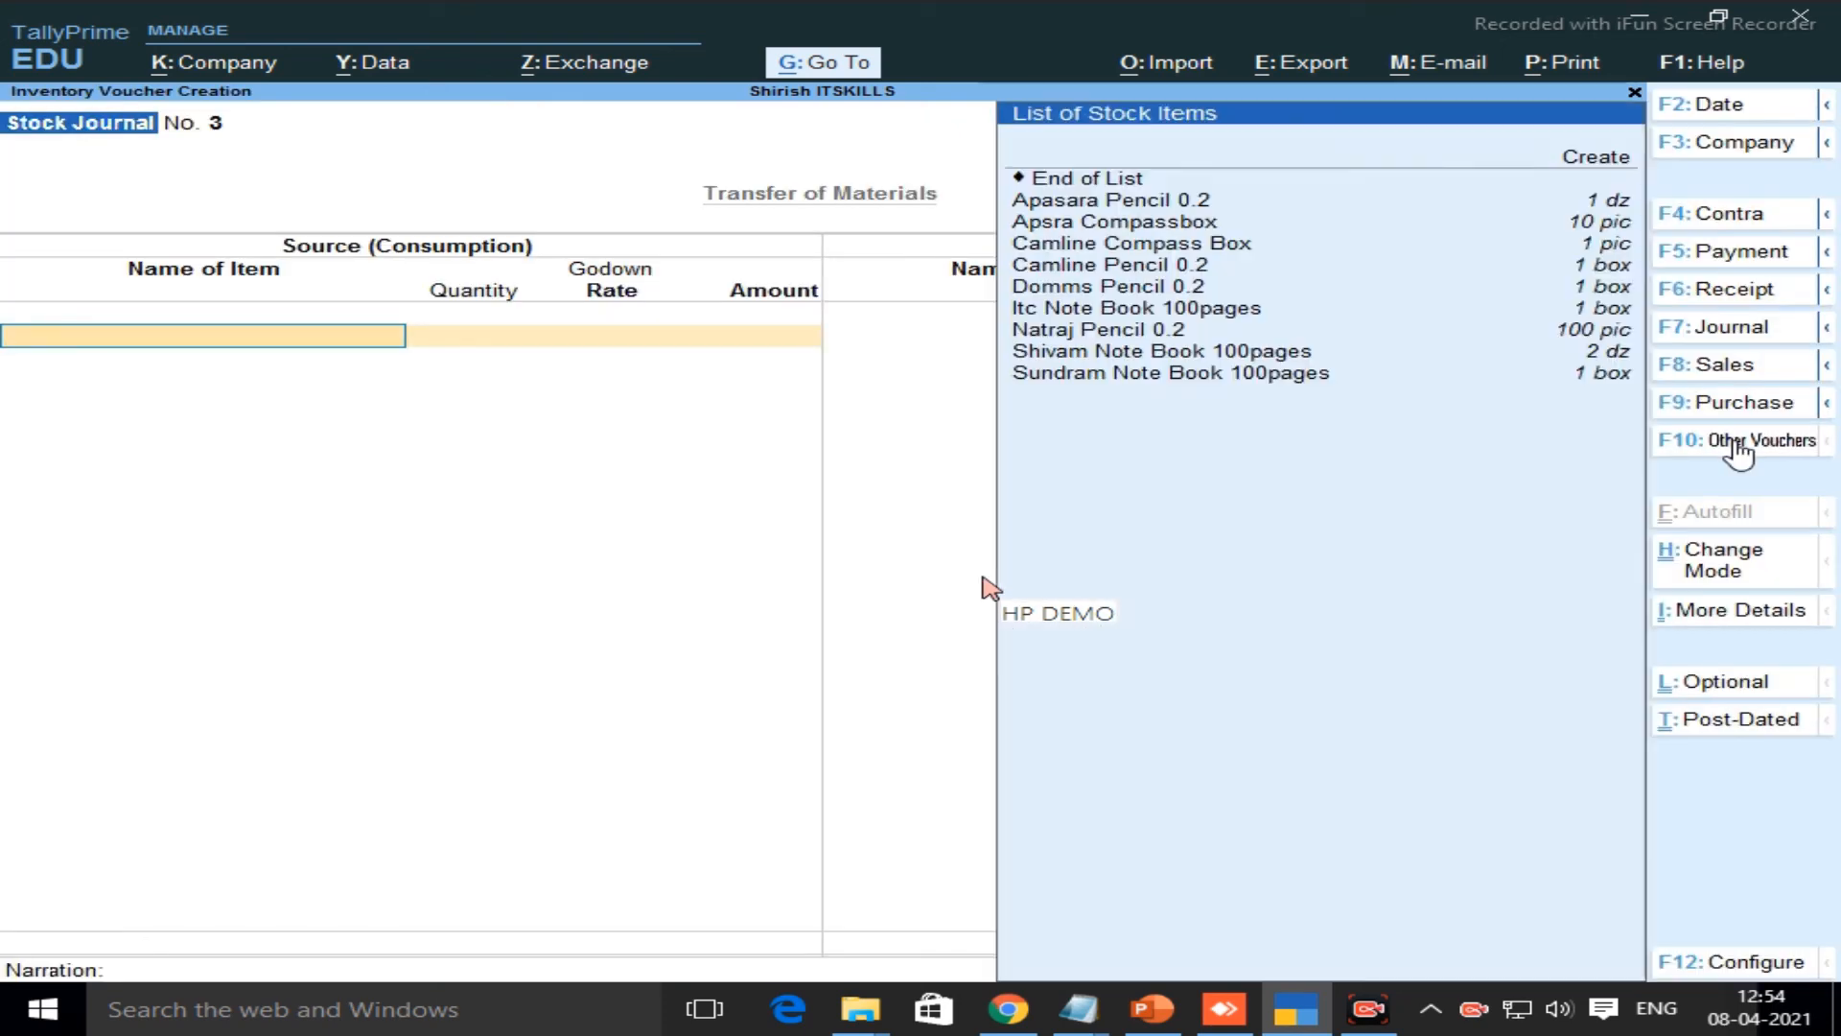
Enter 1 dz of Apasara Pencil 0.2 from the Andheri godown as the source item, and discard the voucher
key("Return")
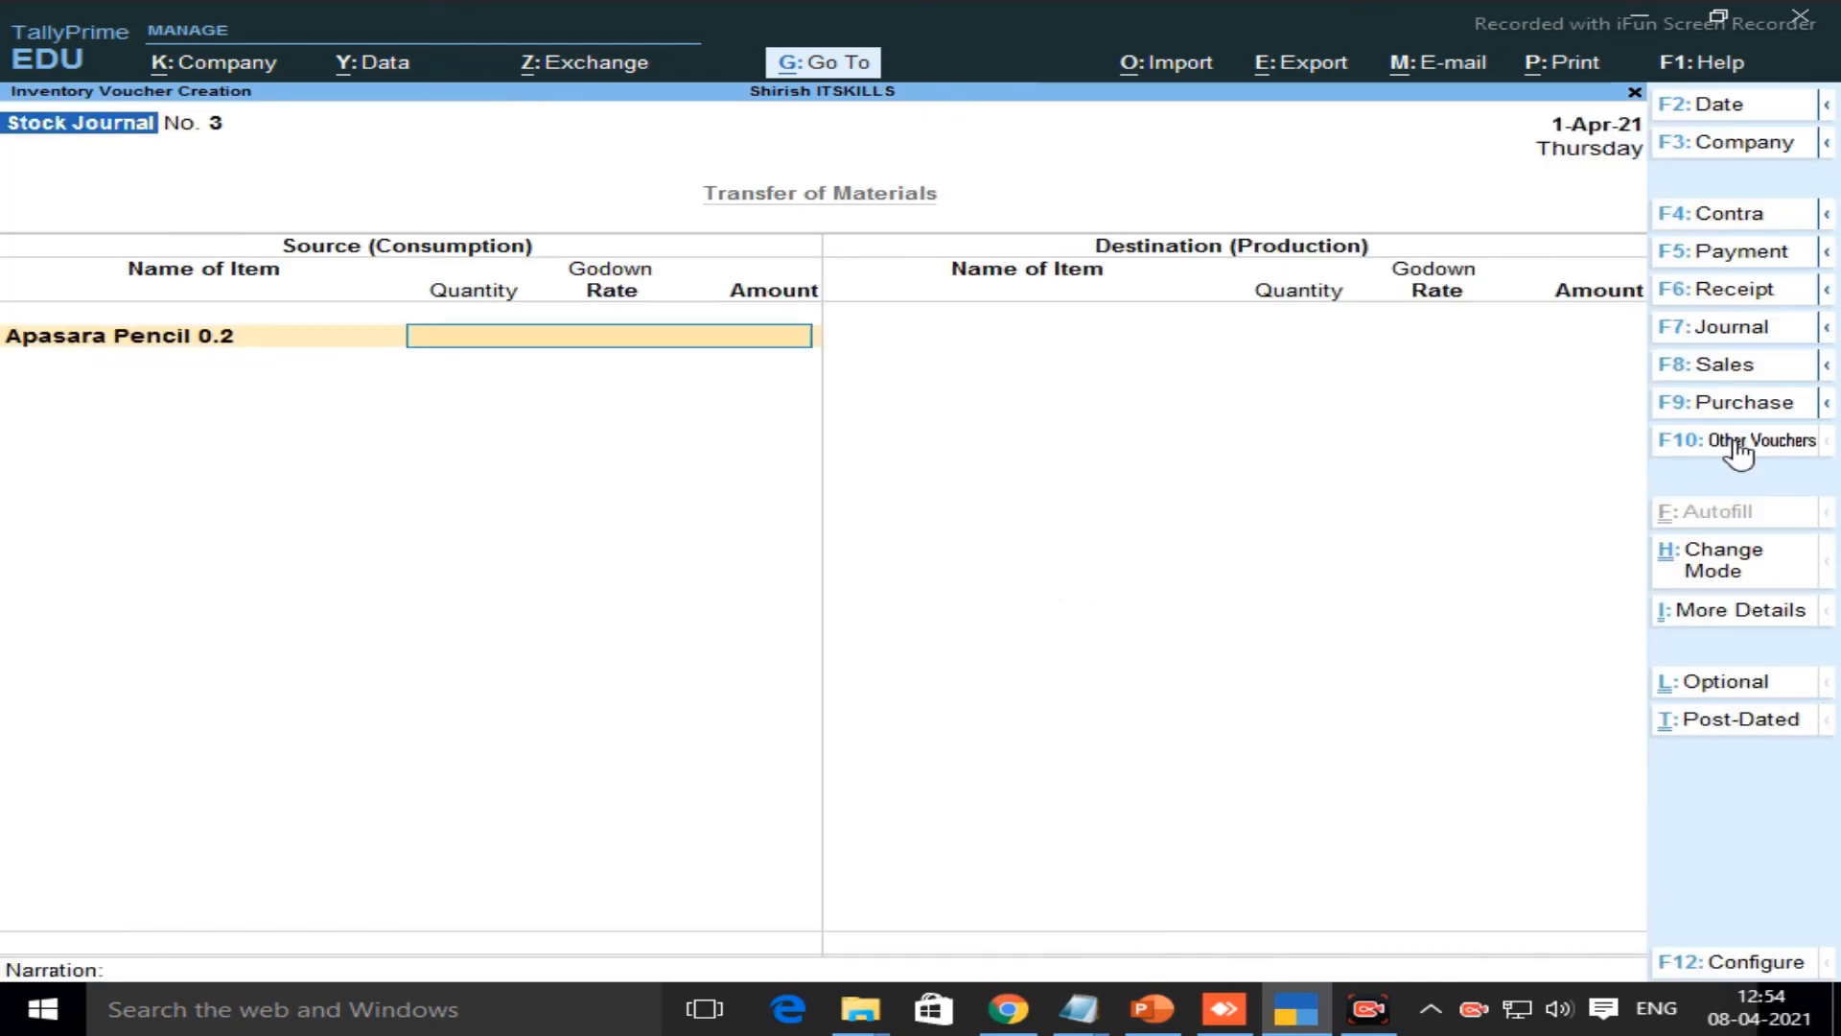
key("Down")
key("Down")
key("Down")
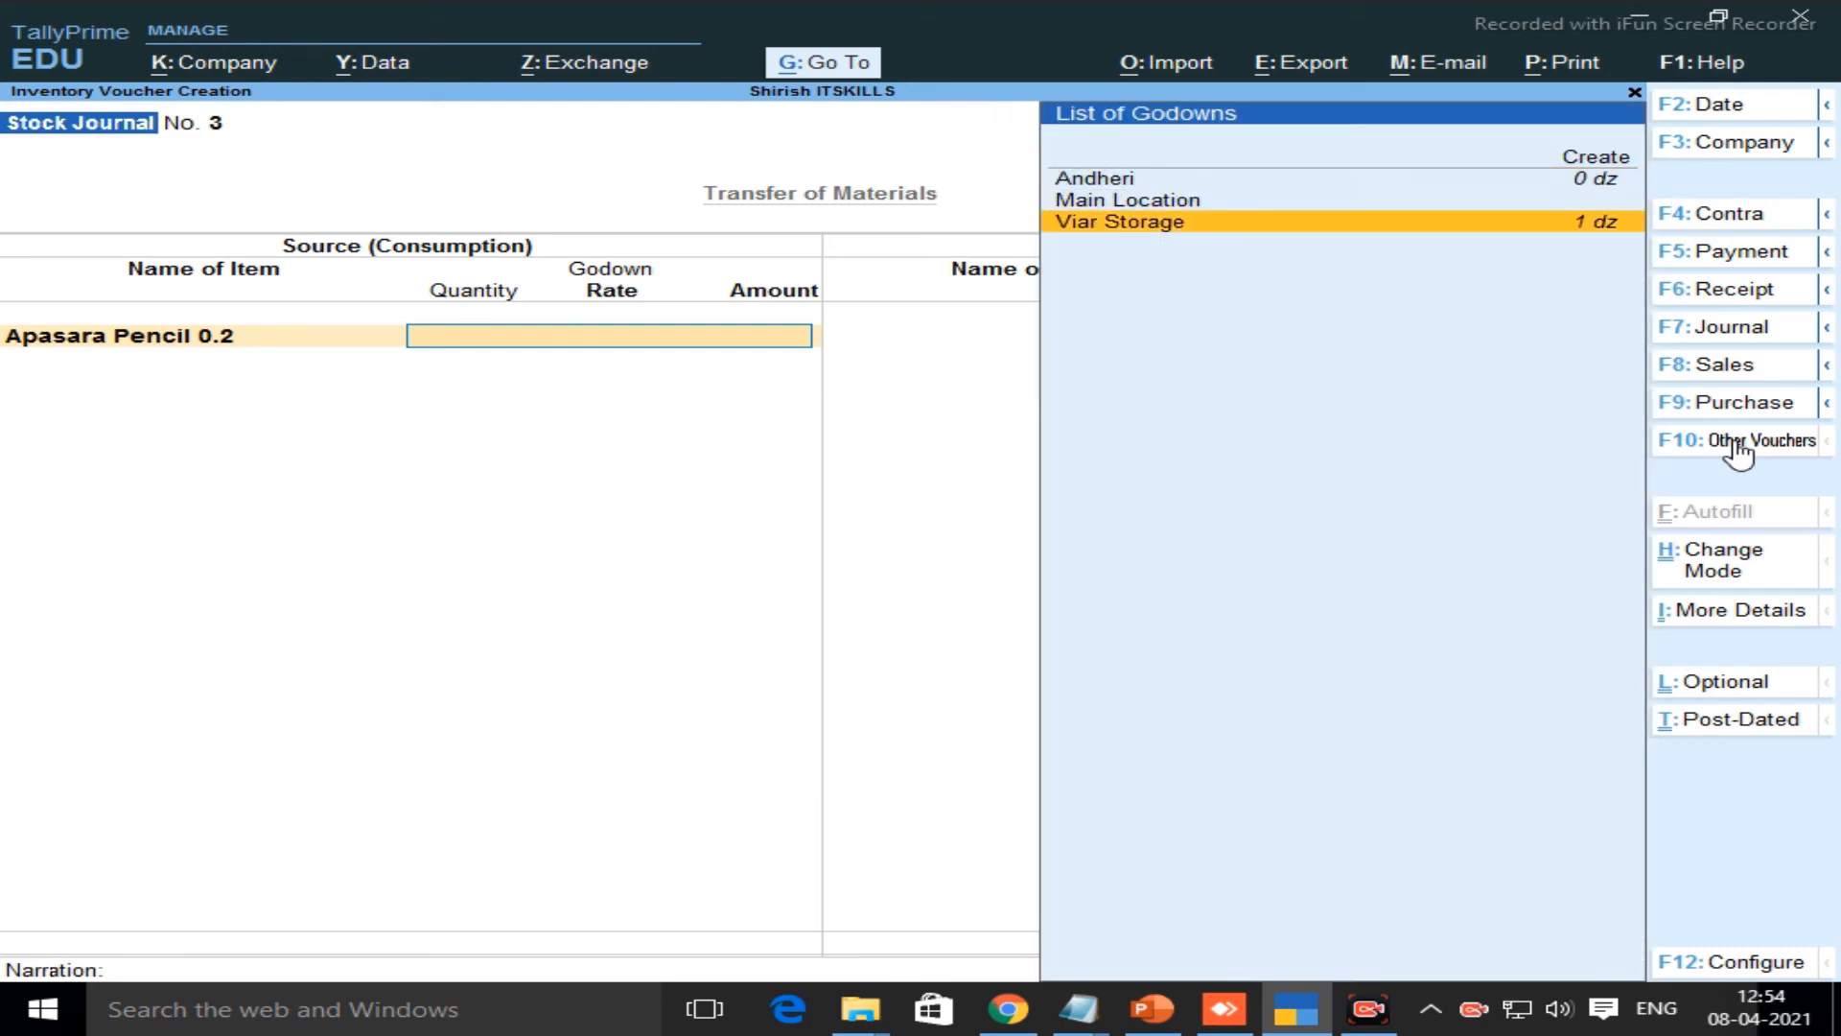
key("Up")
key("Up")
key("Return")
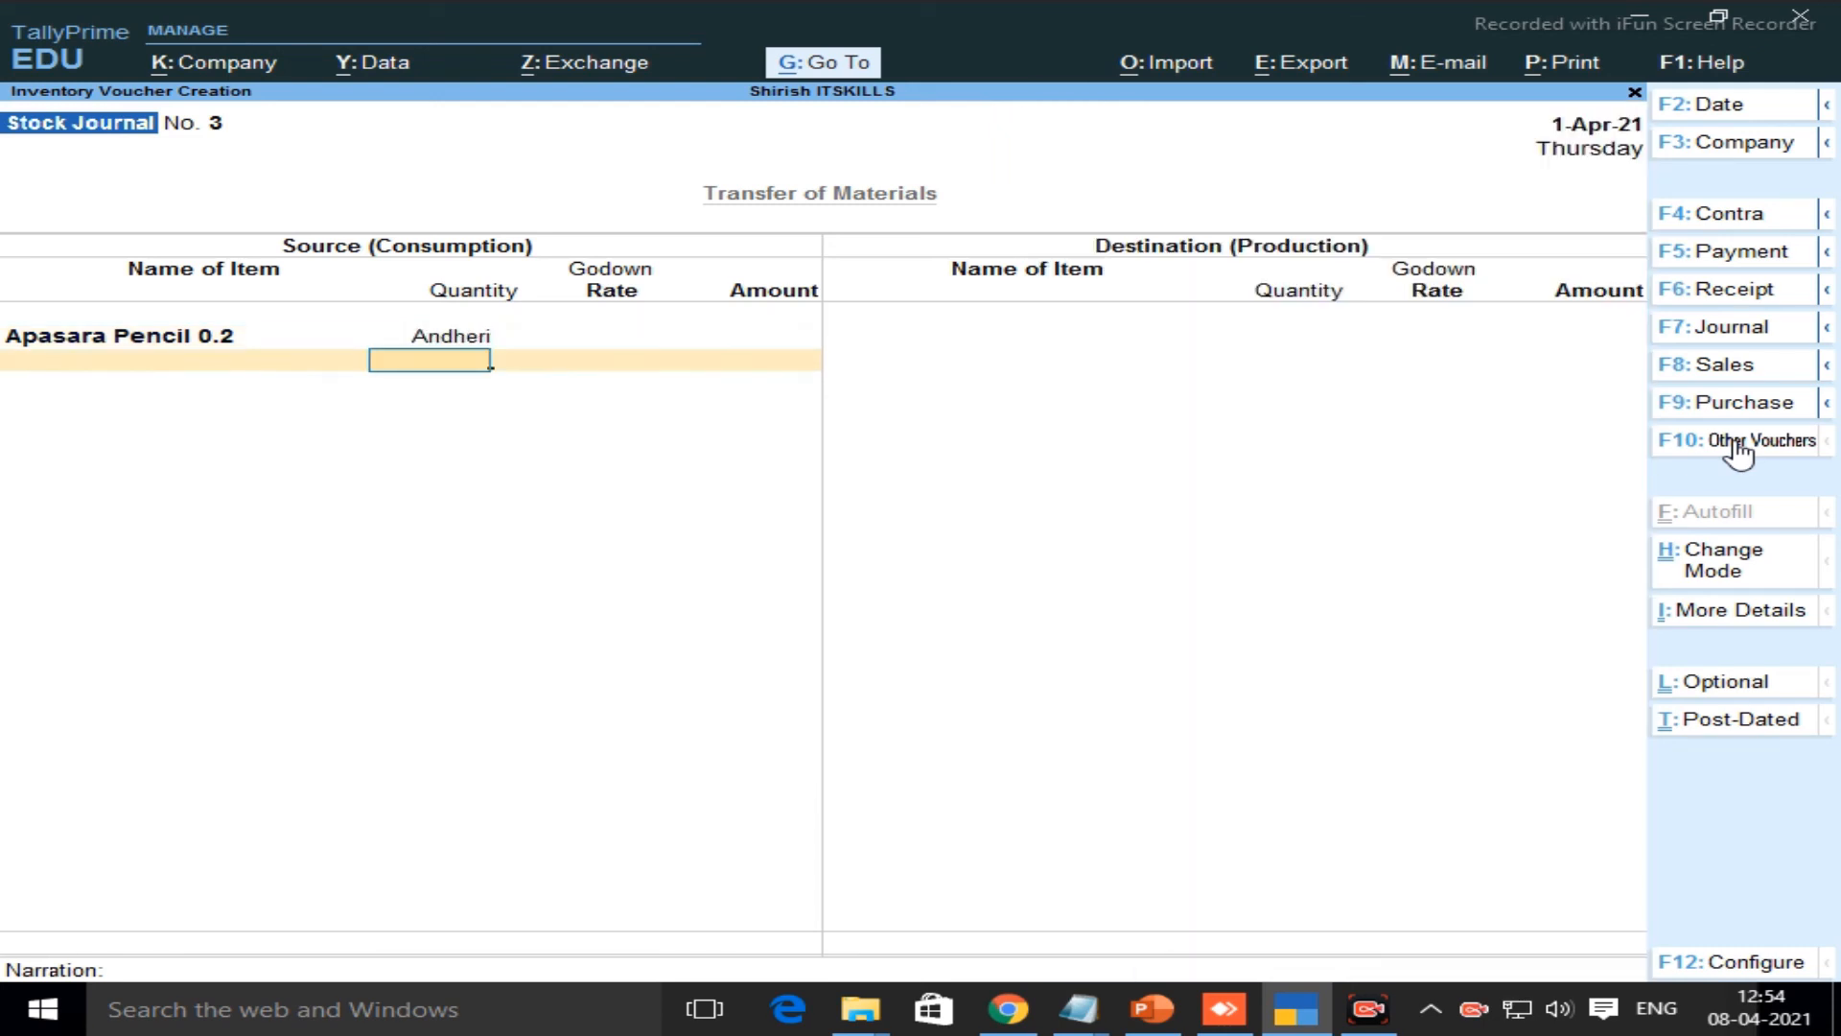
type("1")
key("Return")
key("Return")
key("Return")
key("Return")
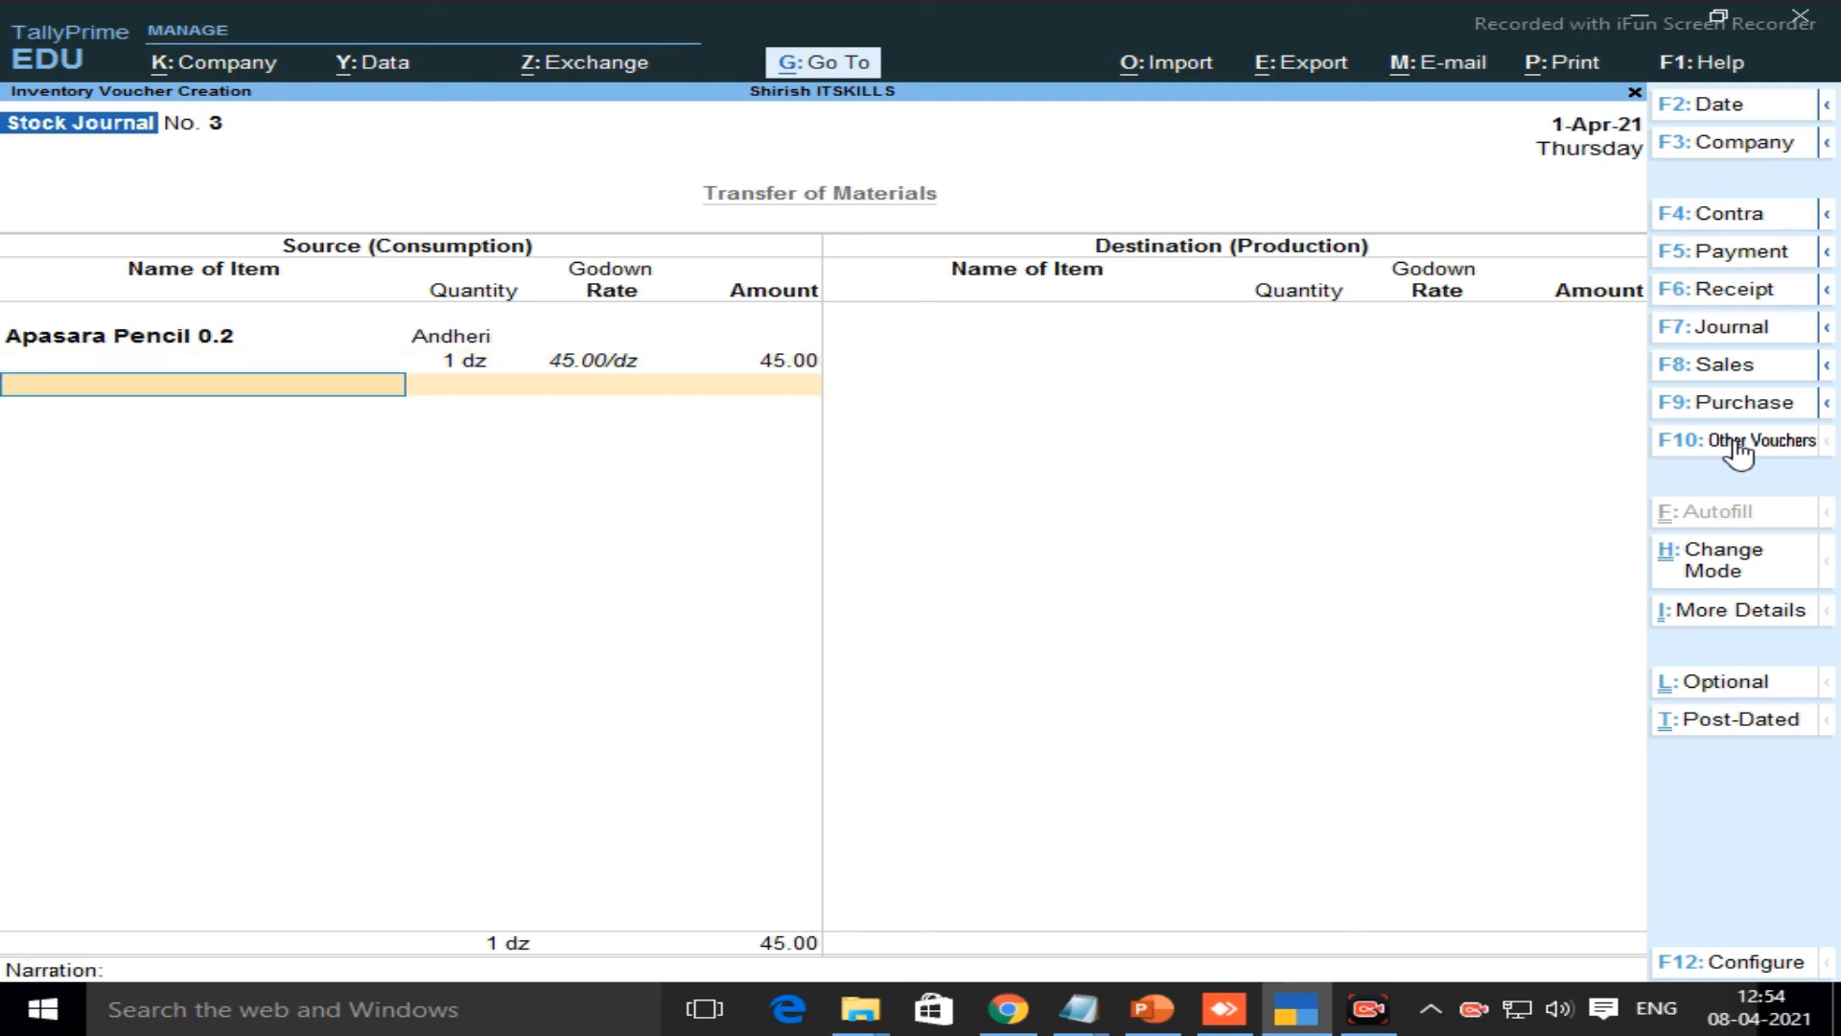
key("Return")
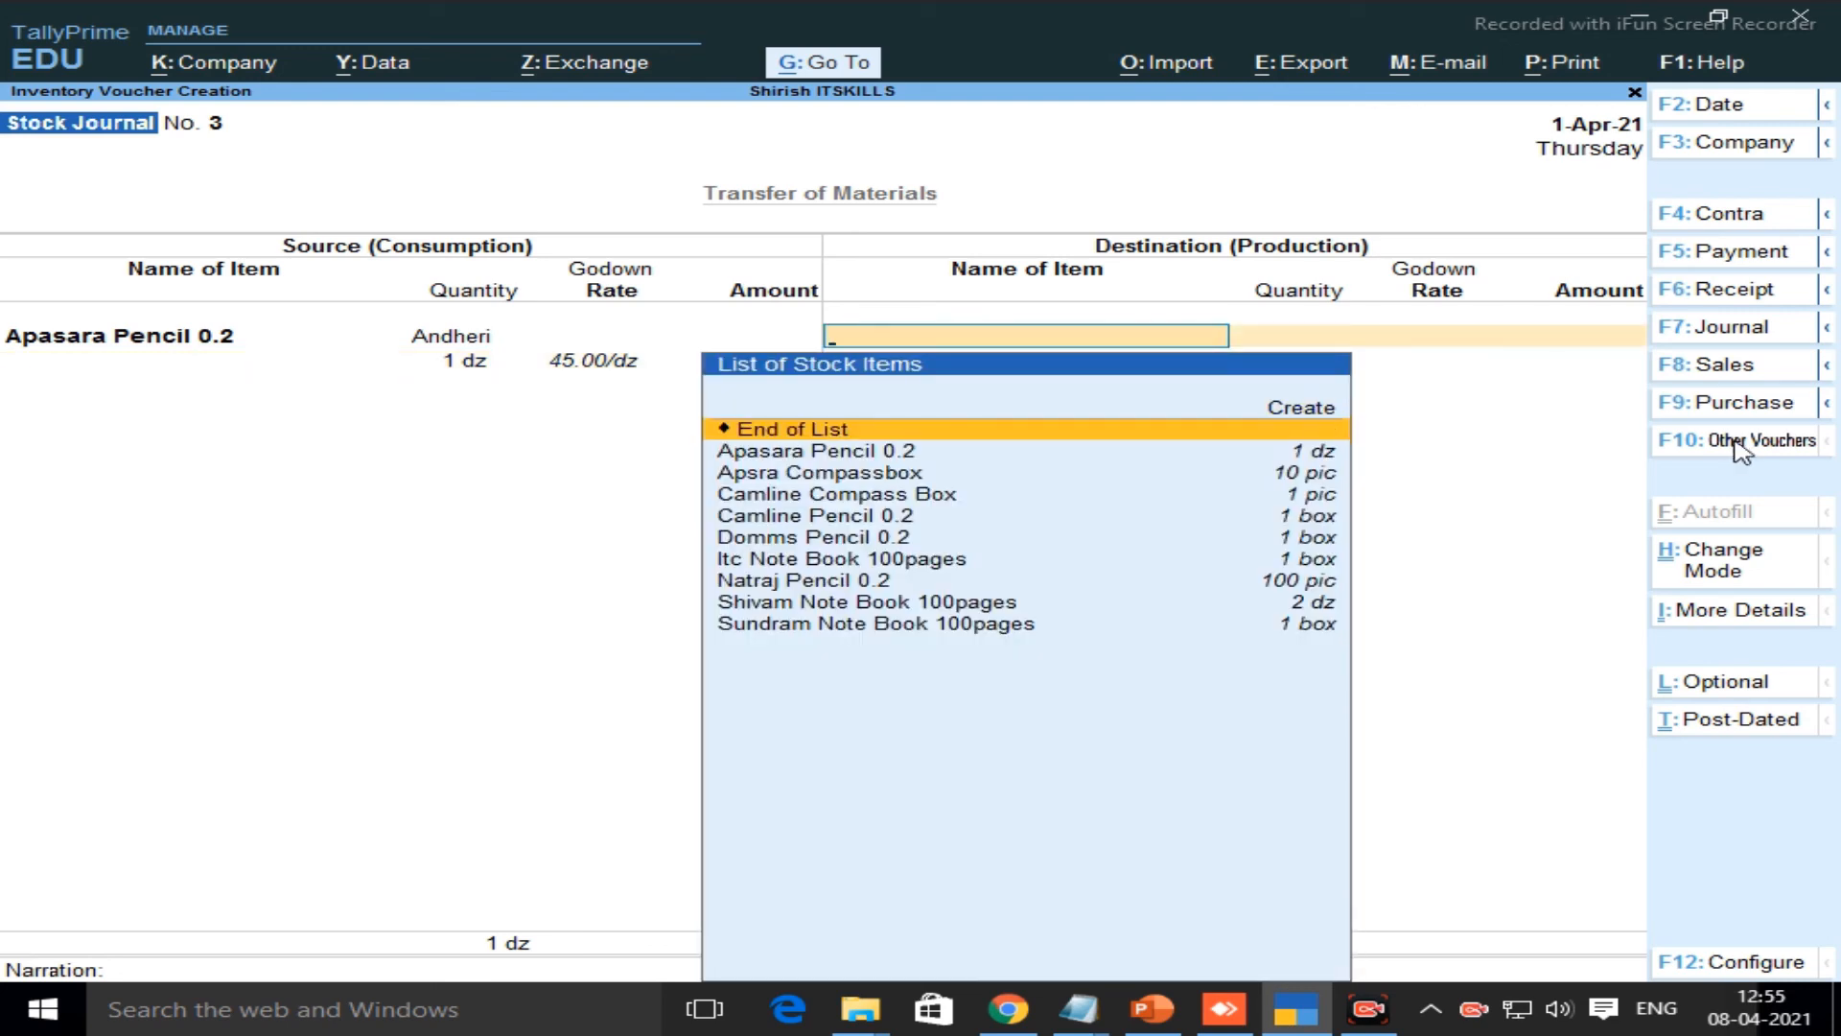
key("Escape")
key("Return")
Open the godown summary for Andheri from the inventory books and expand Stationary Shop
key("d")
key("Down")
key("Down")
key("Down")
key("Down")
key("Down")
key("Down")
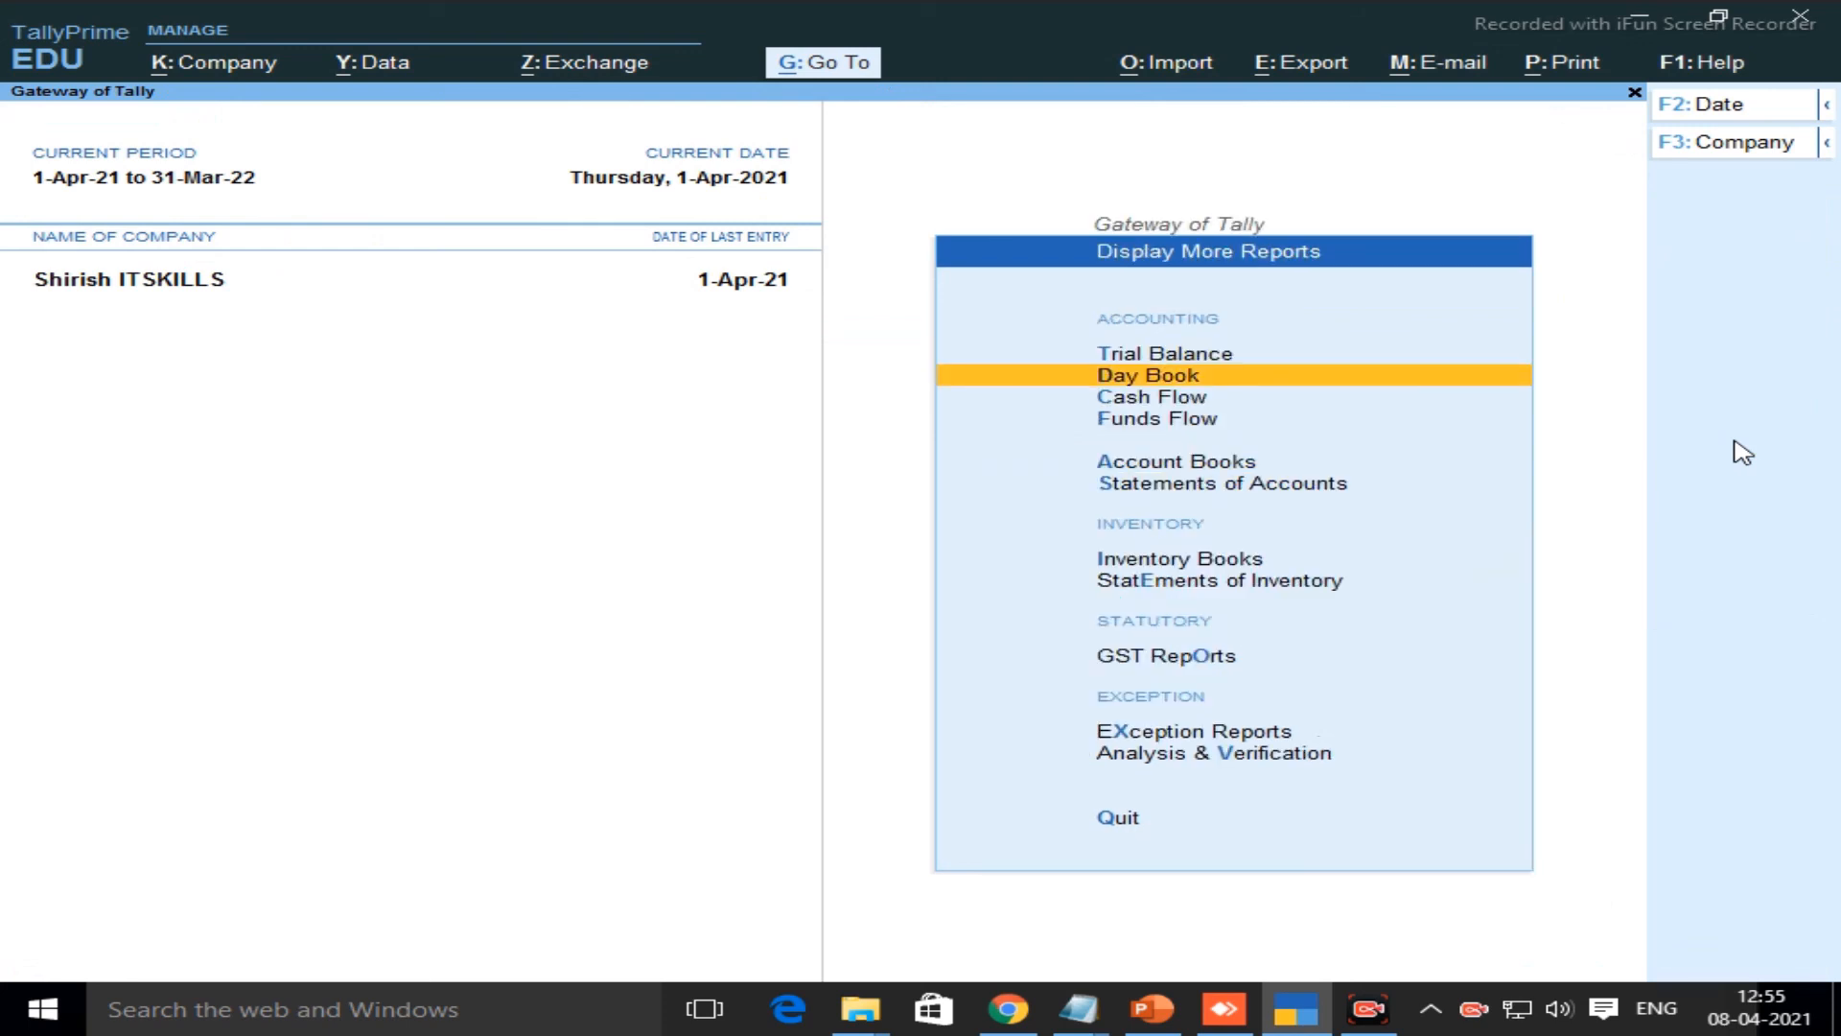
key("Return")
key("Down")
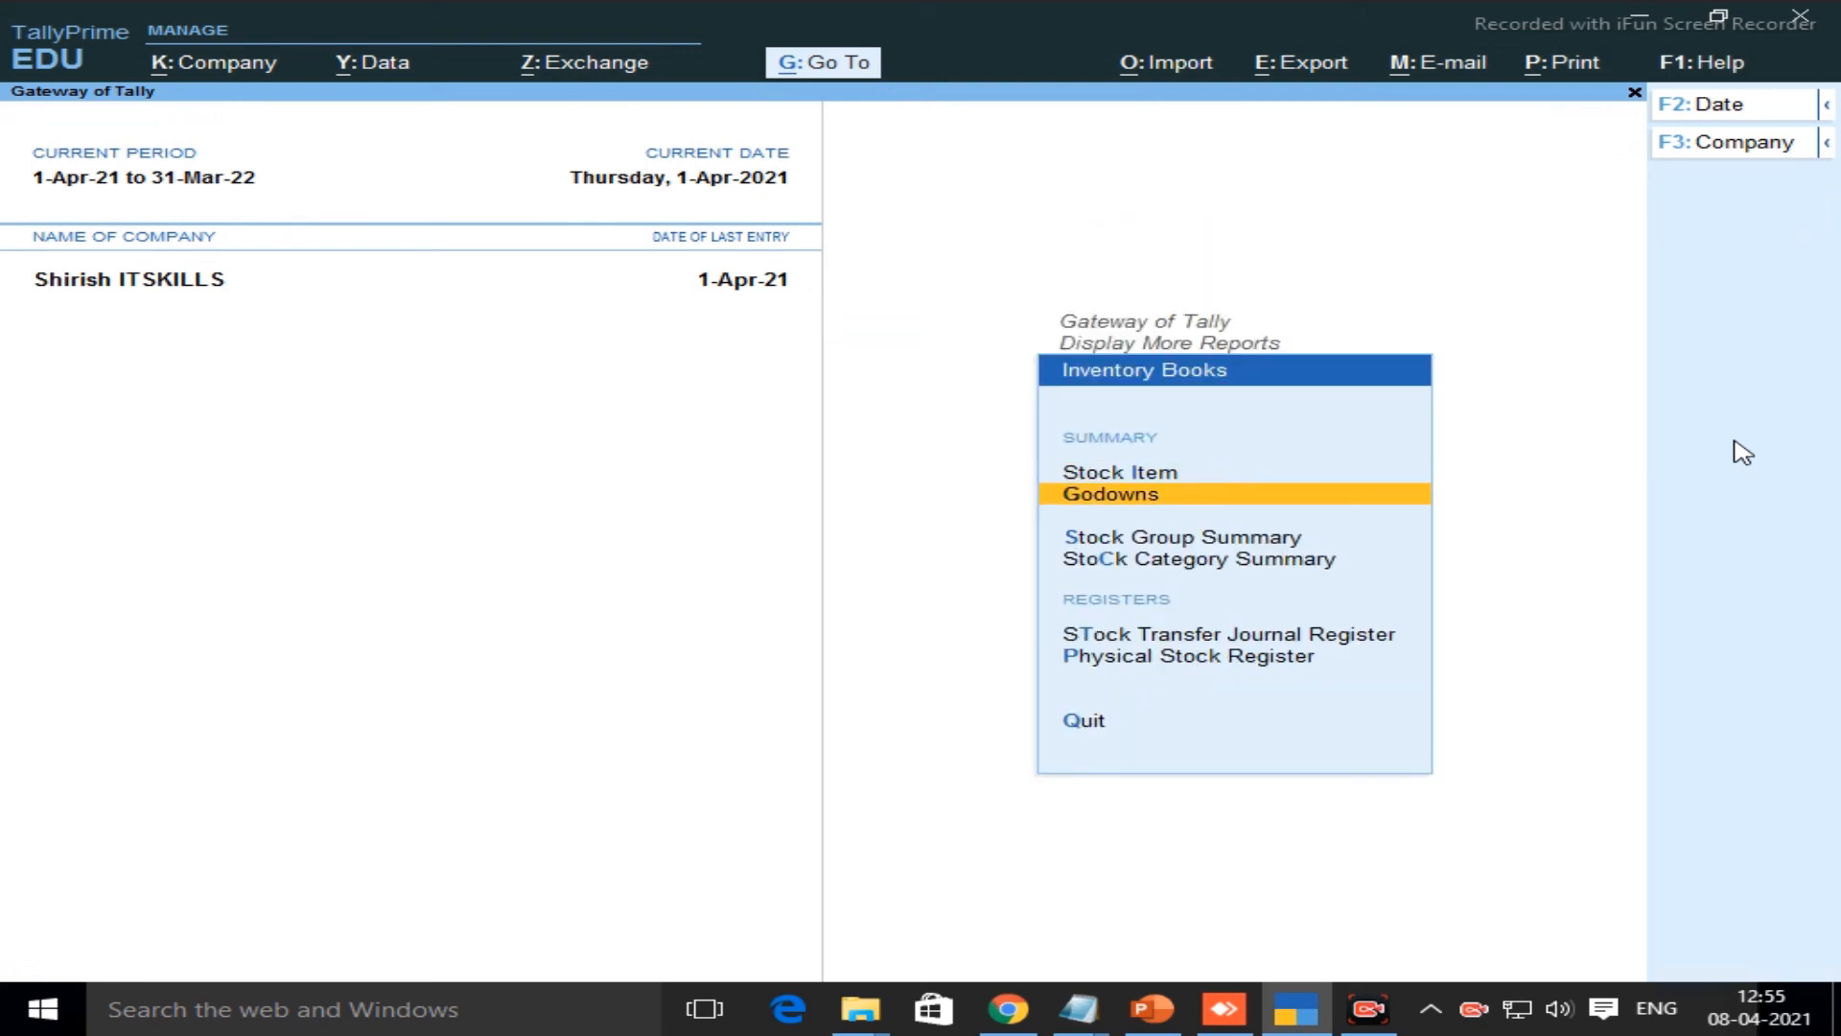
key("Return")
key("Down")
key("Return")
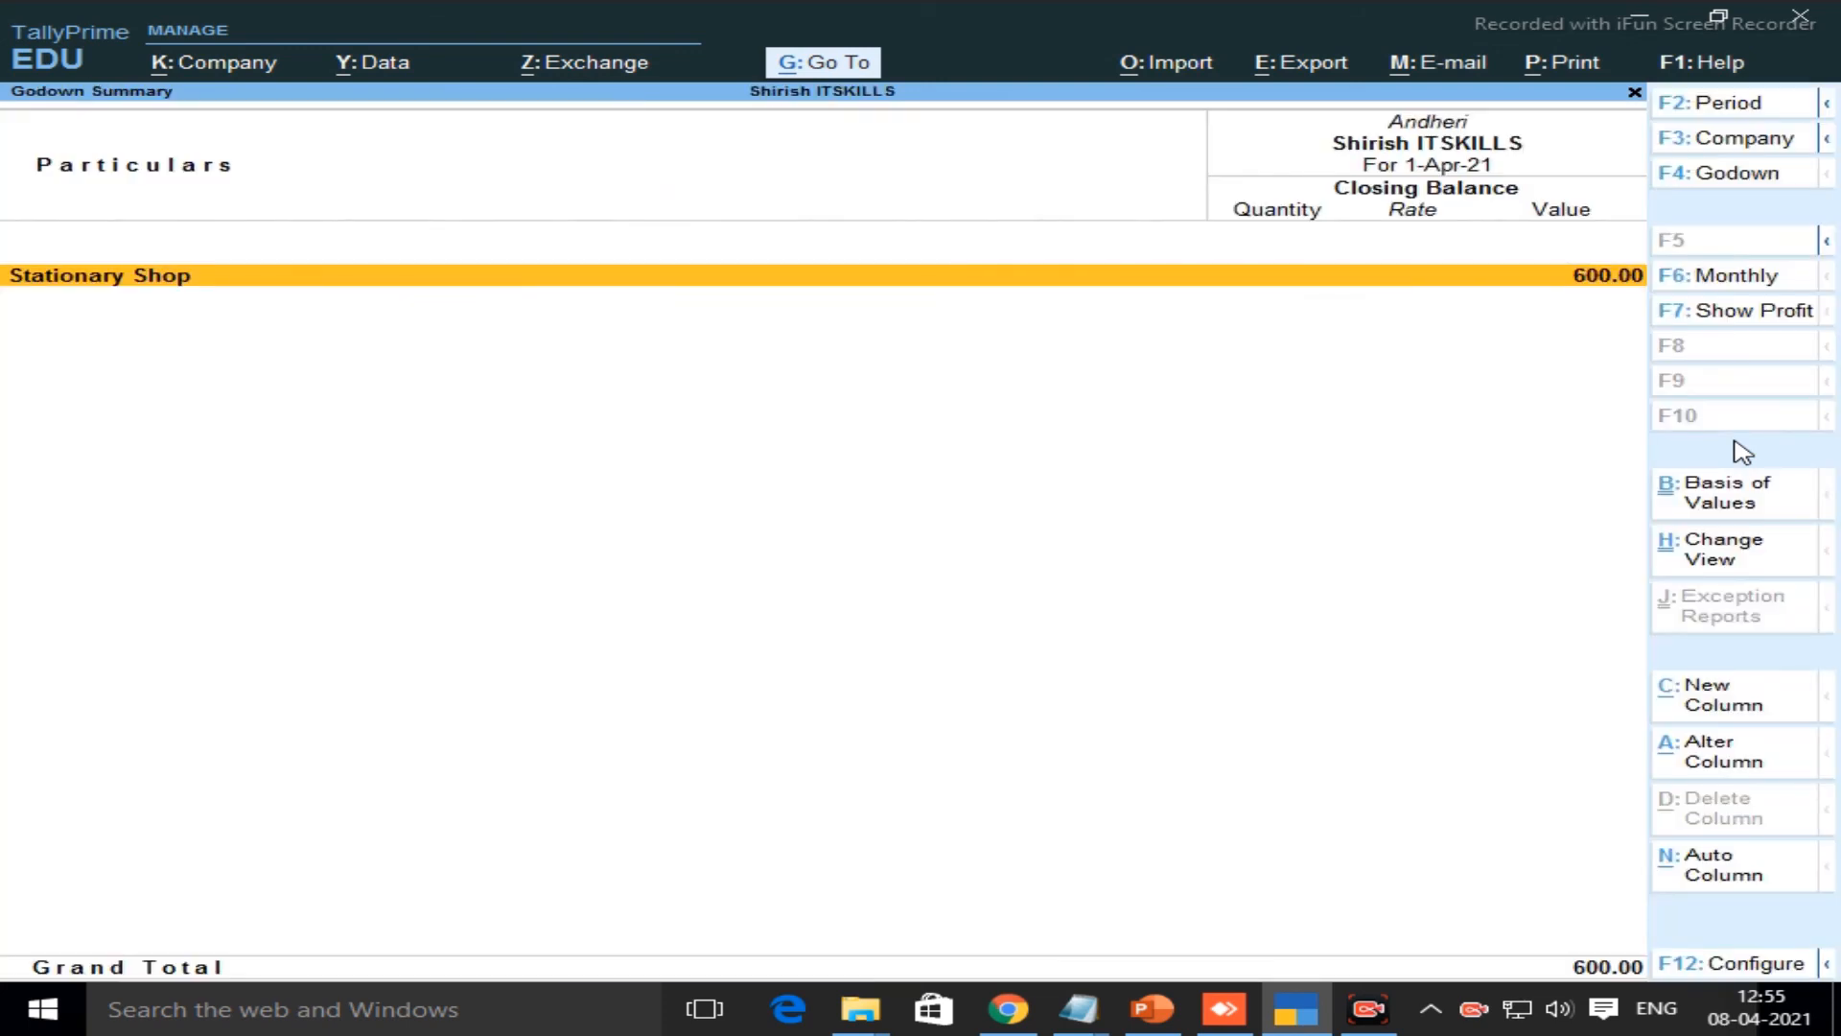
key("Return")
Close the Andheri godown report and open the godown summary for Viar Storage
key("Escape")
key("Escape")
key("Down")
key("Down")
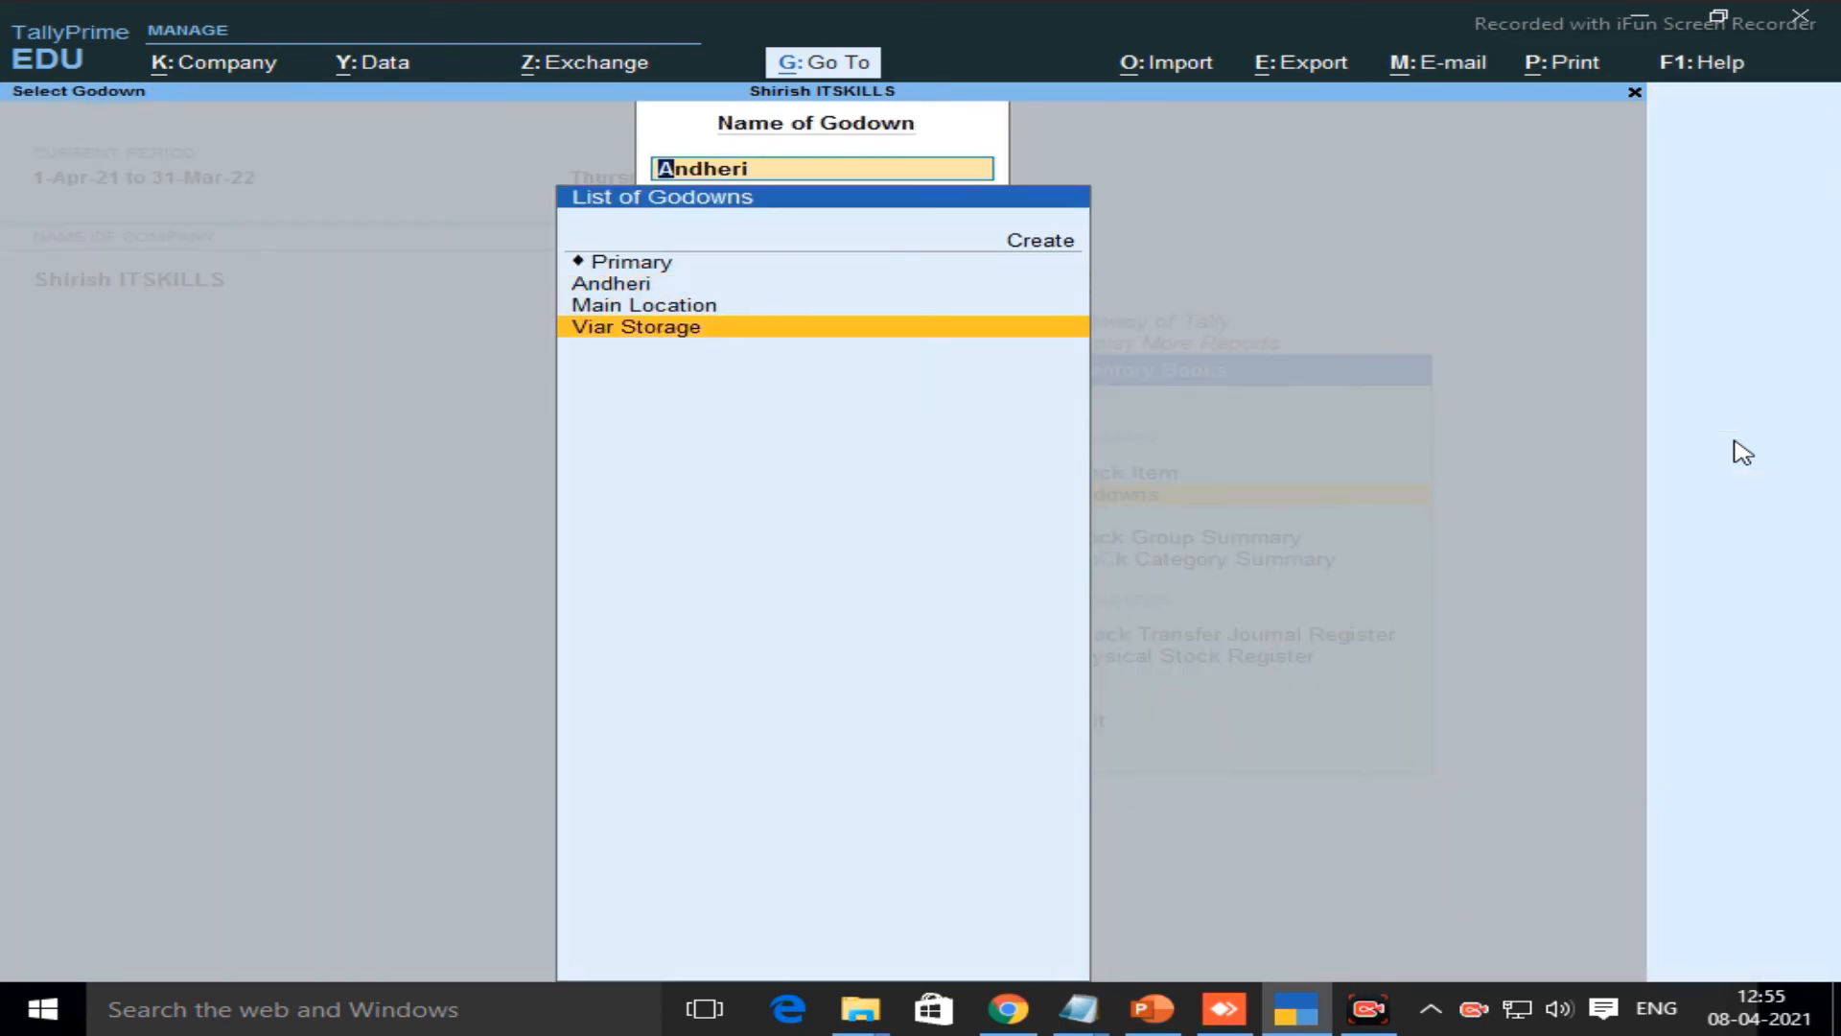
key("Up")
key("Down")
key("Return")
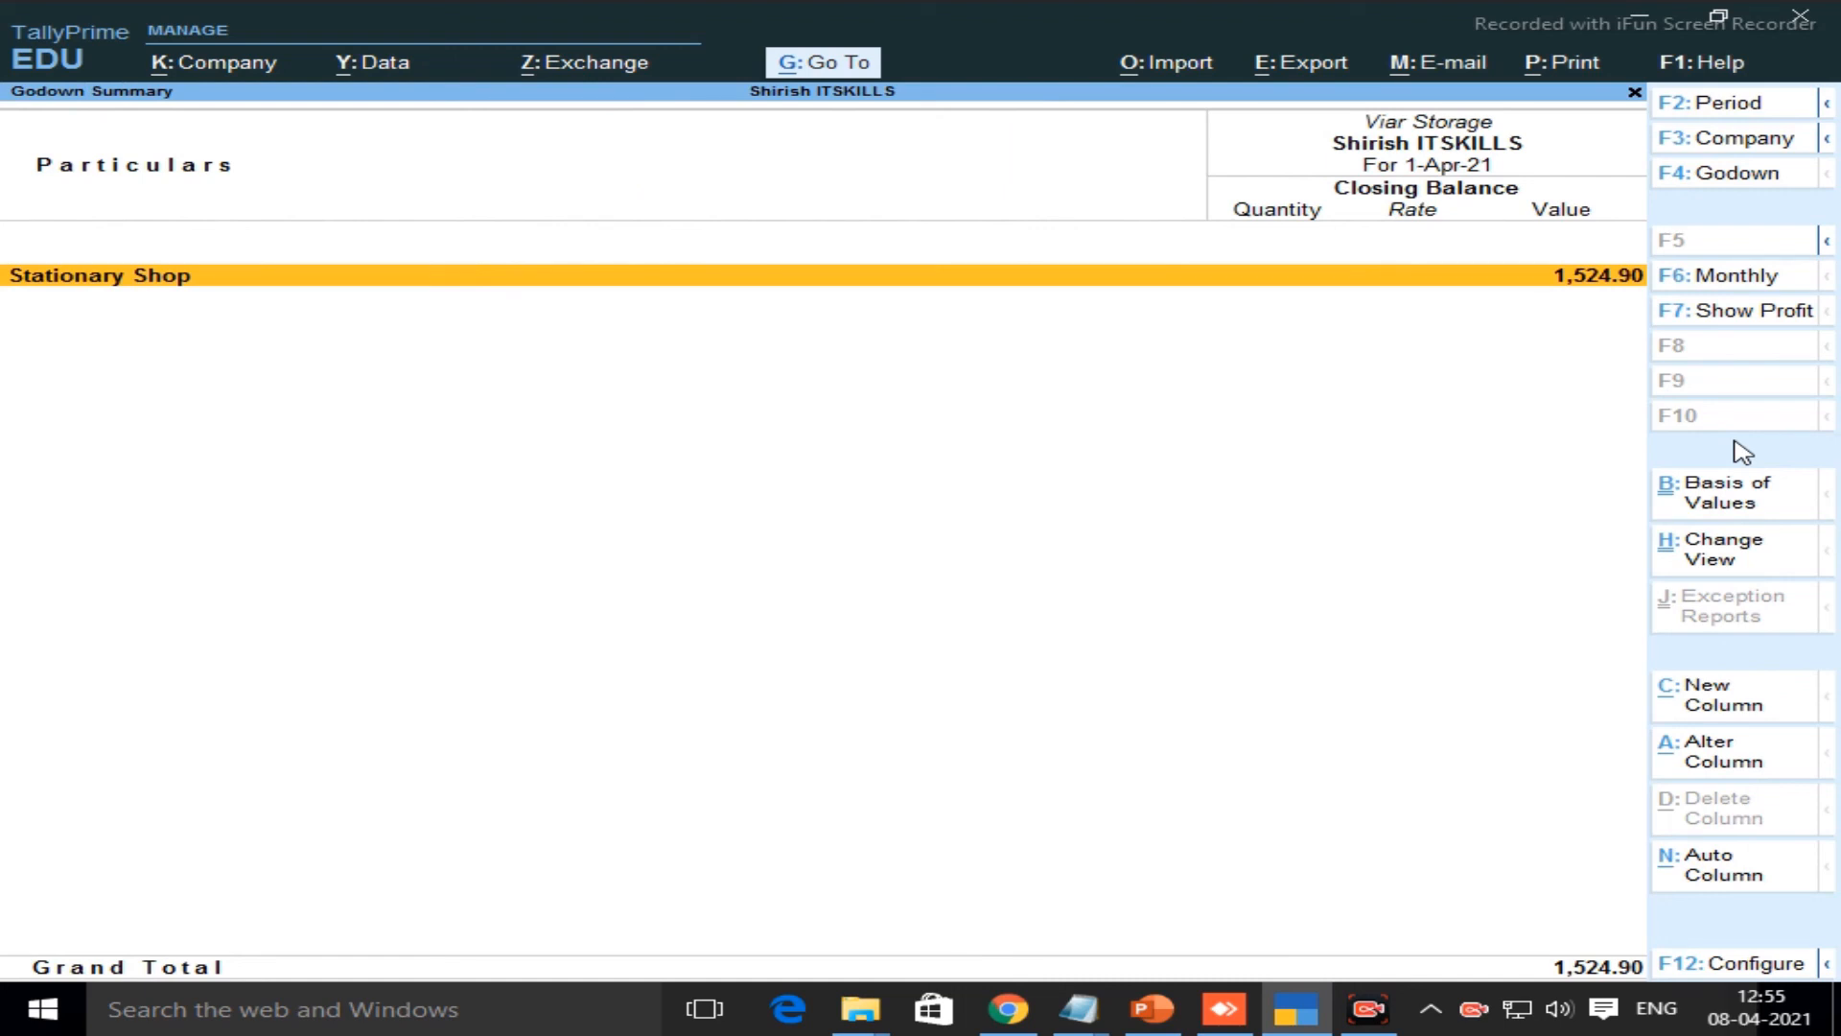
Close the Viar Storage report and return to the Gateway of Tally
key("Escape")
key("Escape")
key("Escape")
key("Escape")
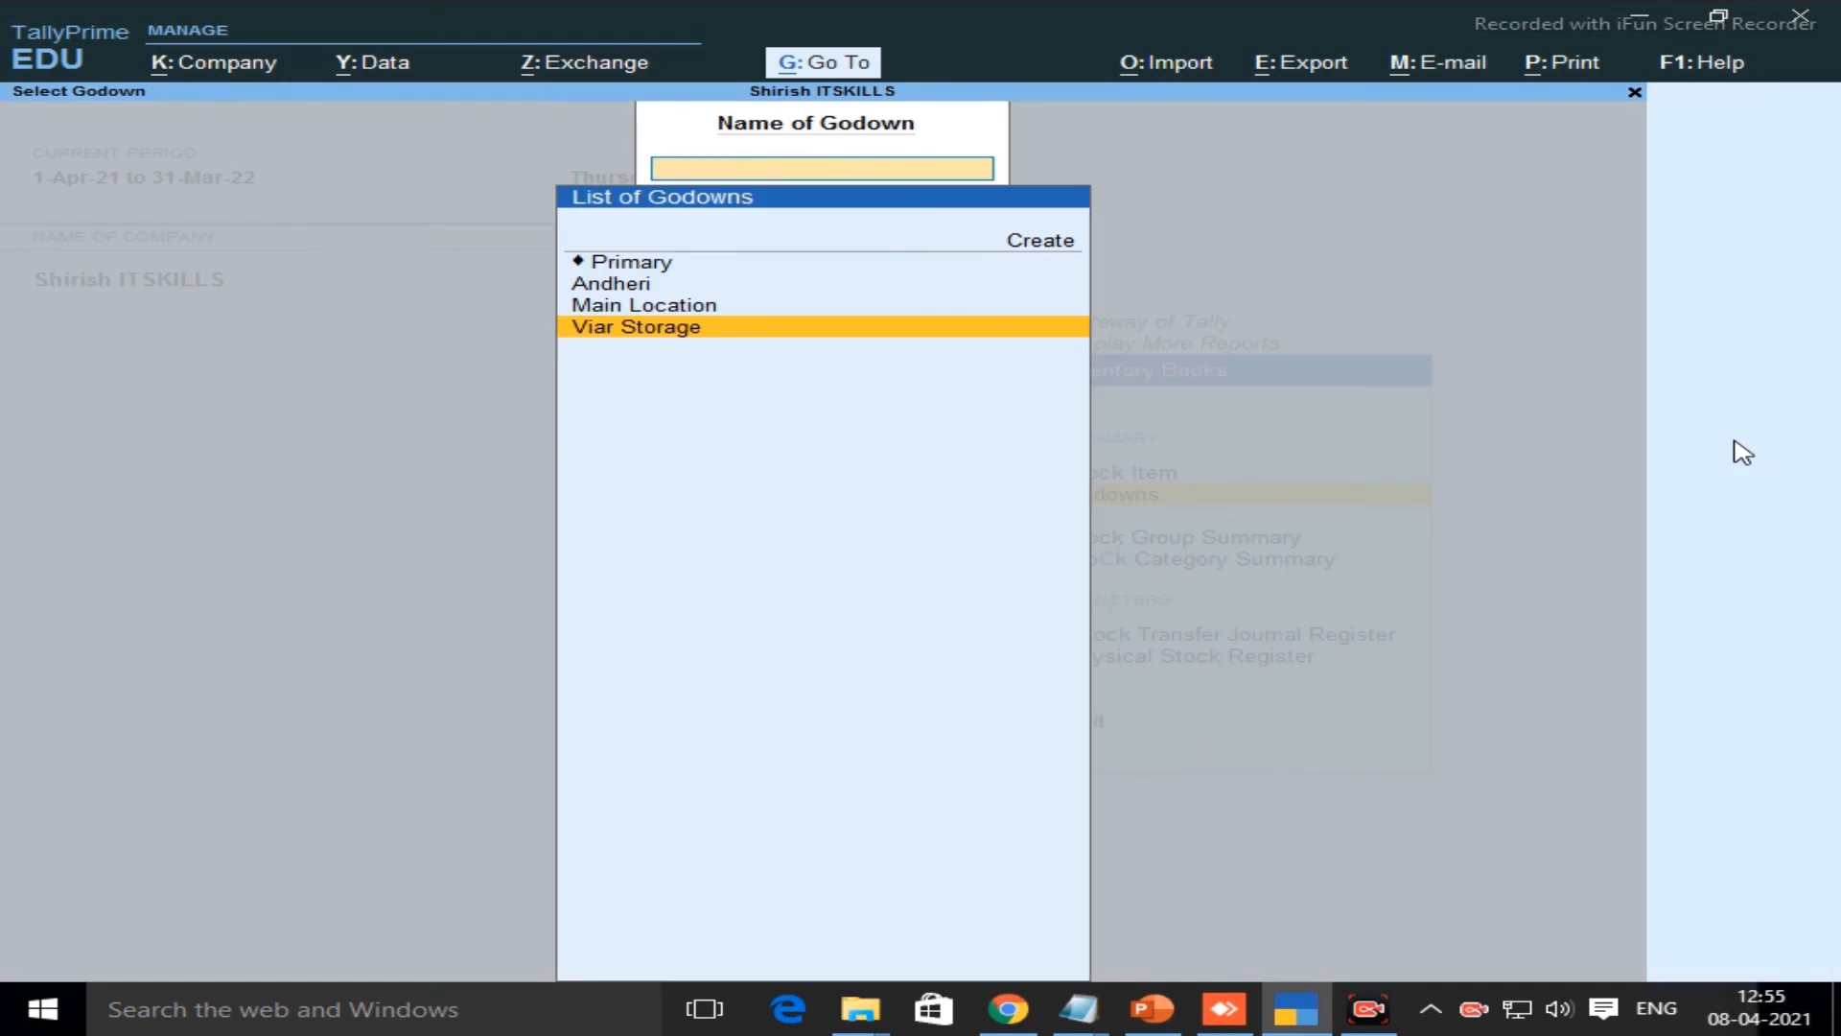